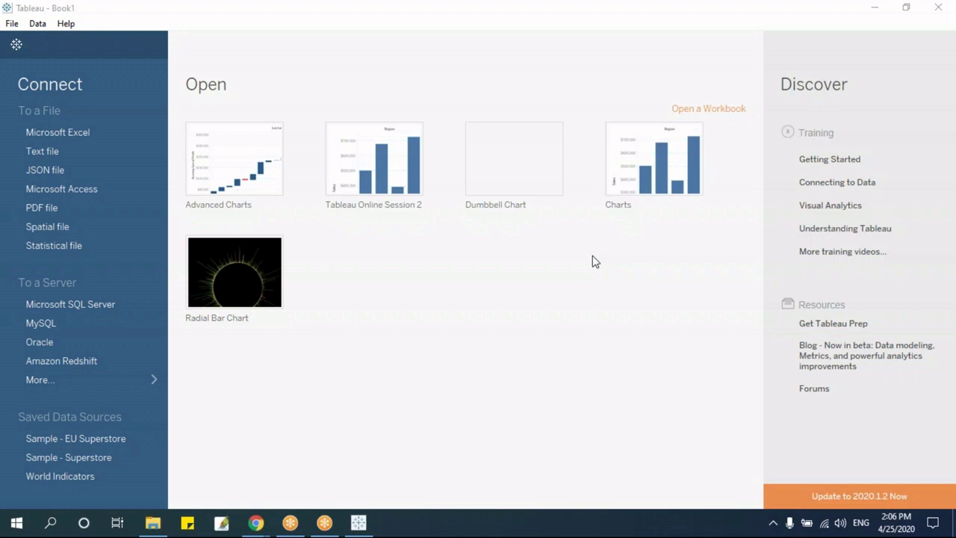
# Step: Connect to the saved Sample - Superstore data source and collapse the Order folder and the Location and Product hierarchies
pyautogui.click(105, 459)
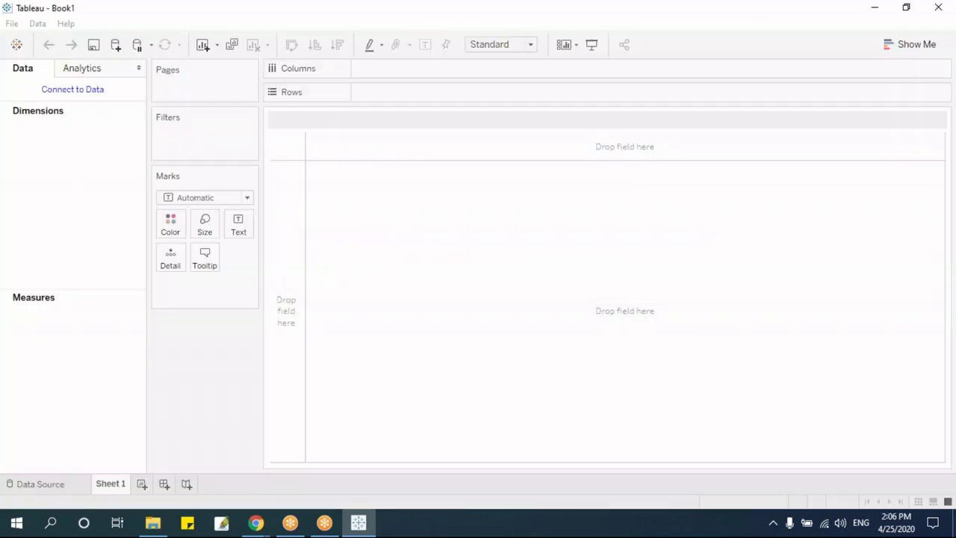
pyautogui.click(9, 125)
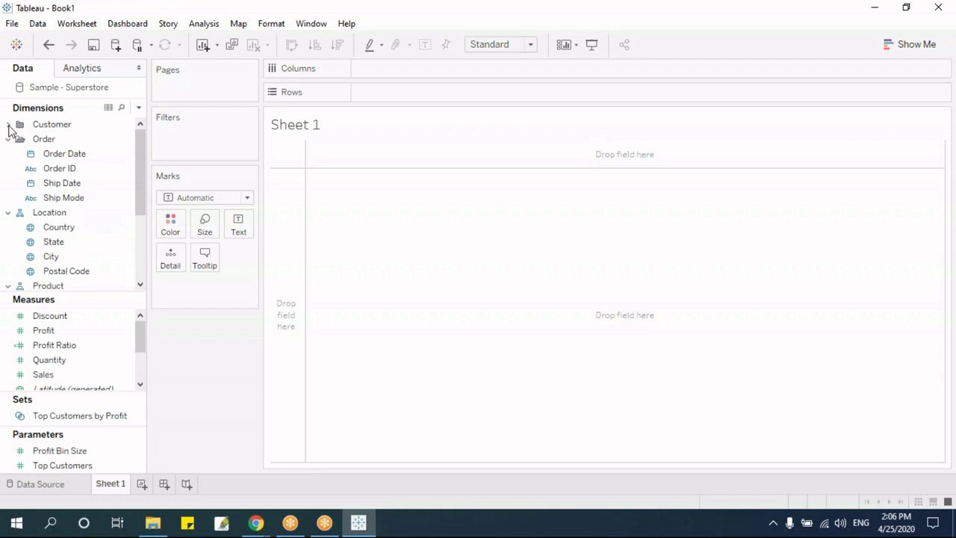
pyautogui.click(9, 141)
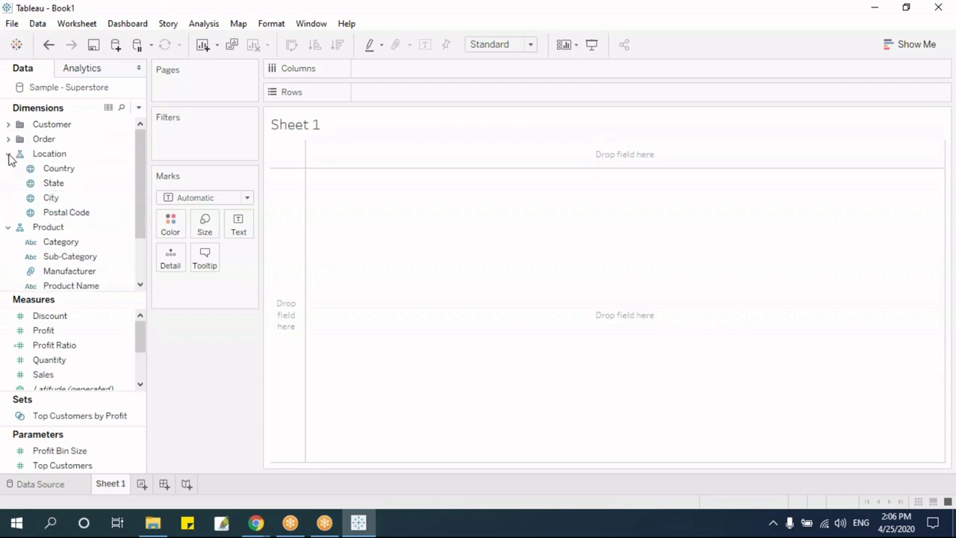
pyautogui.click(9, 155)
pyautogui.click(9, 169)
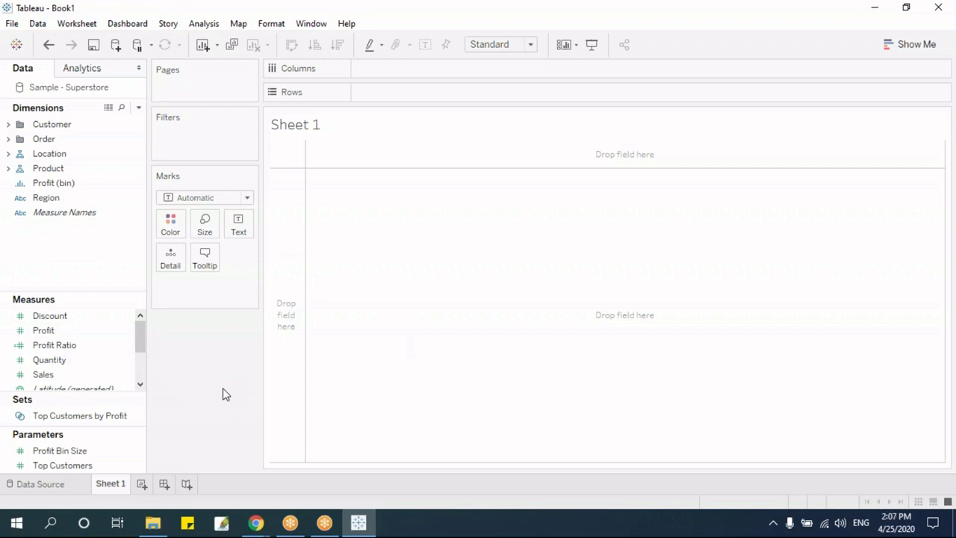
pyautogui.click(8, 124)
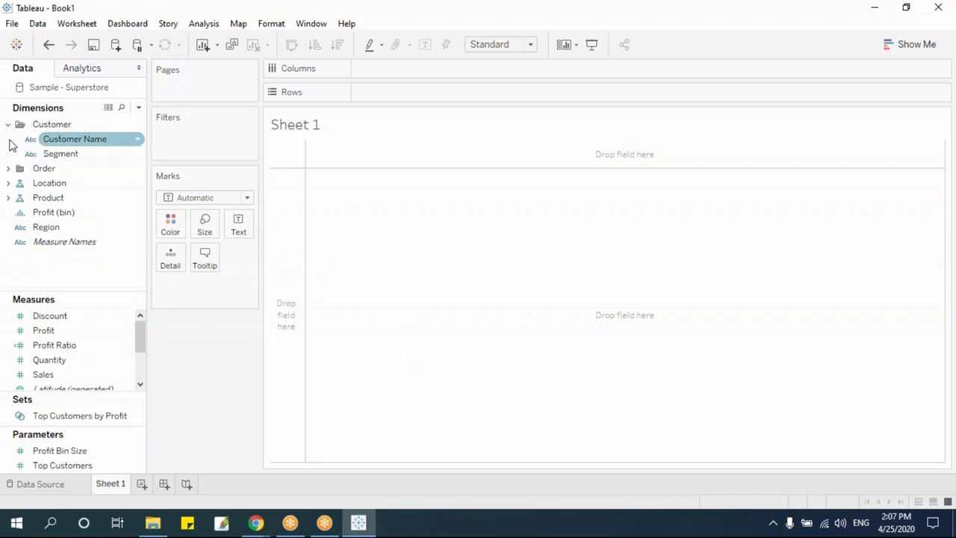
pyautogui.click(8, 125)
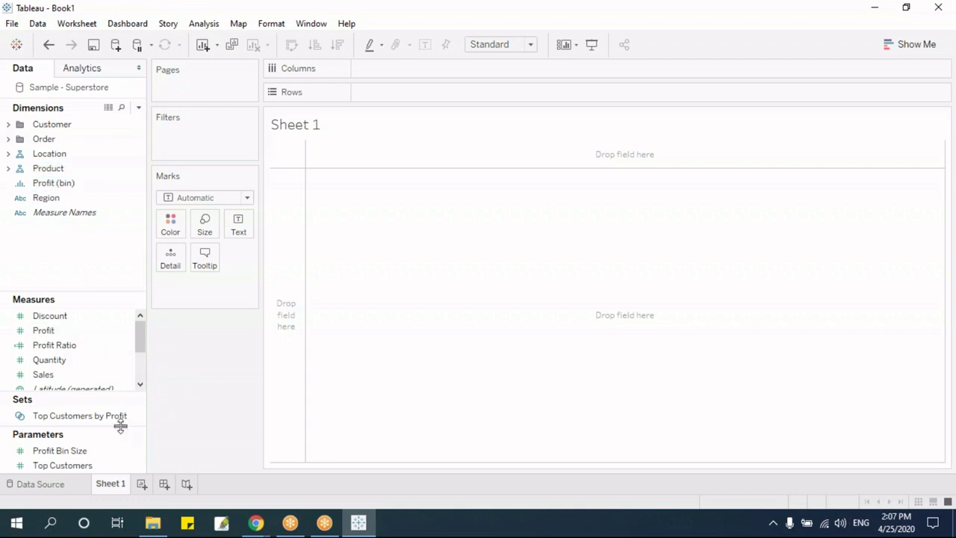
pyautogui.click(99, 318)
pyautogui.click(67, 350)
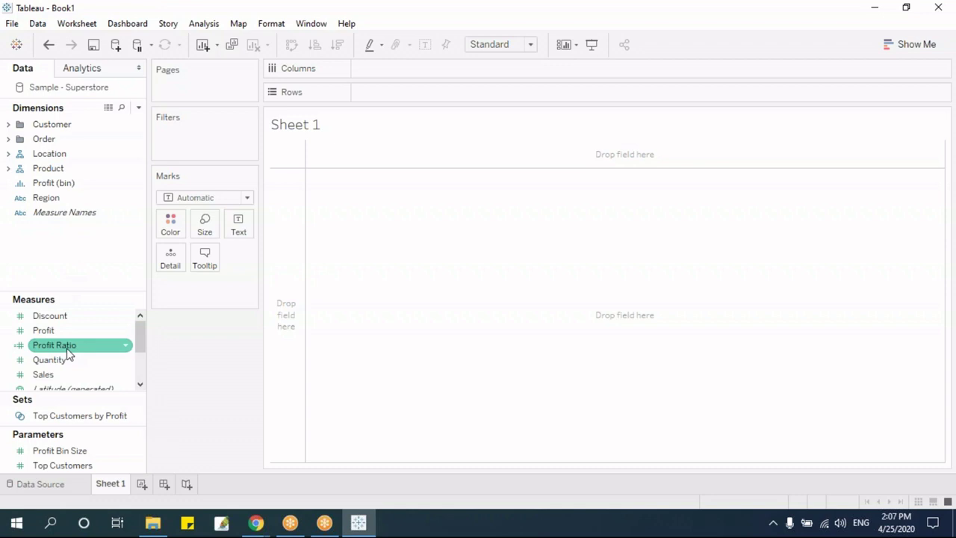
# Step: Place Order Date from the Order folder on Columns and drill it down from year to quarter, month and day
pyautogui.click(8, 139)
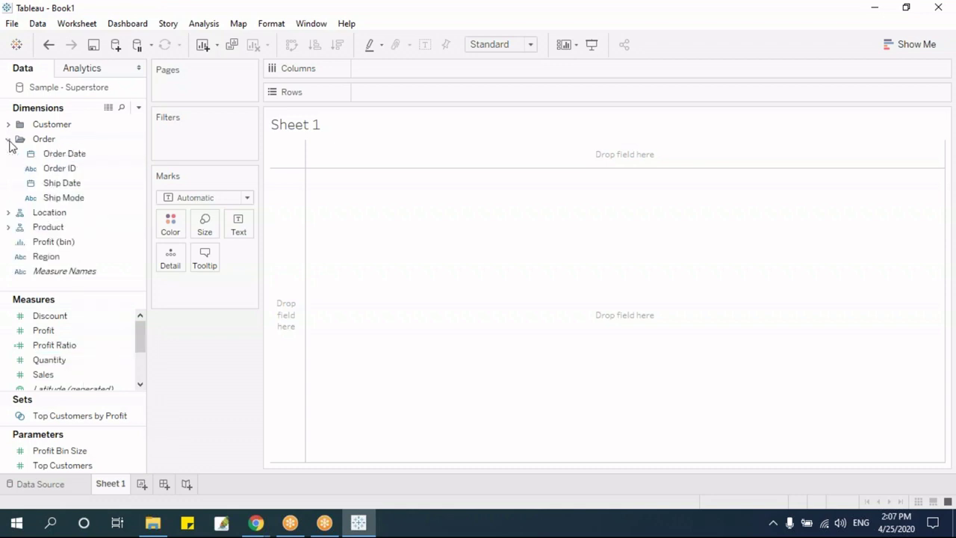
pyautogui.moveTo(67, 152)
pyautogui.mouseDown()
pyautogui.moveTo(246, 160)
pyautogui.moveTo(397, 133)
pyautogui.moveTo(411, 69)
pyautogui.moveTo(396, 97)
pyautogui.mouseUp()
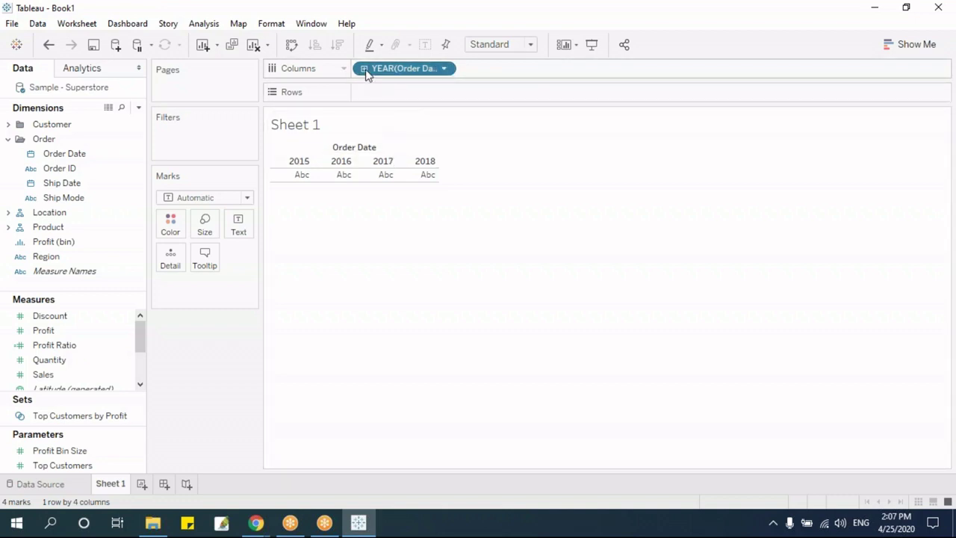
pyautogui.click(364, 69)
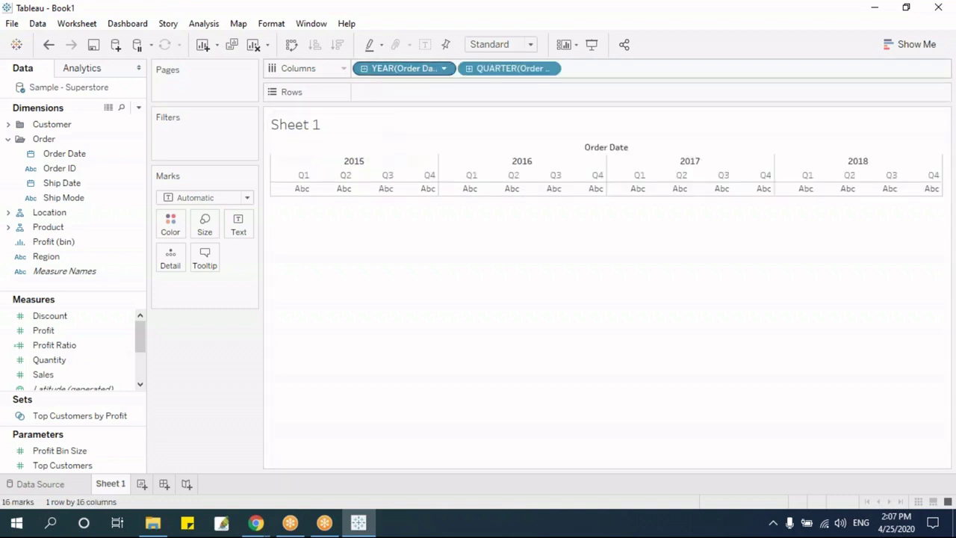
pyautogui.click(469, 69)
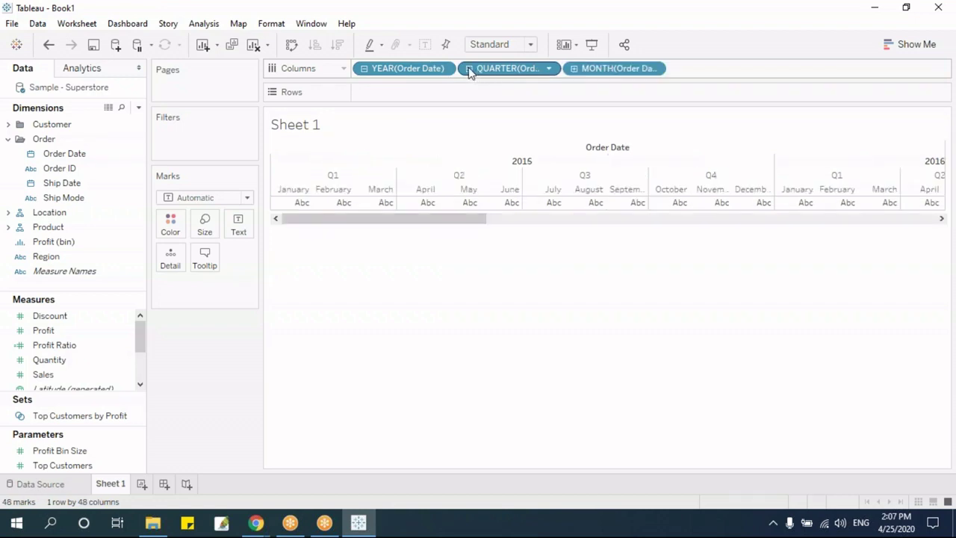
pyautogui.click(574, 69)
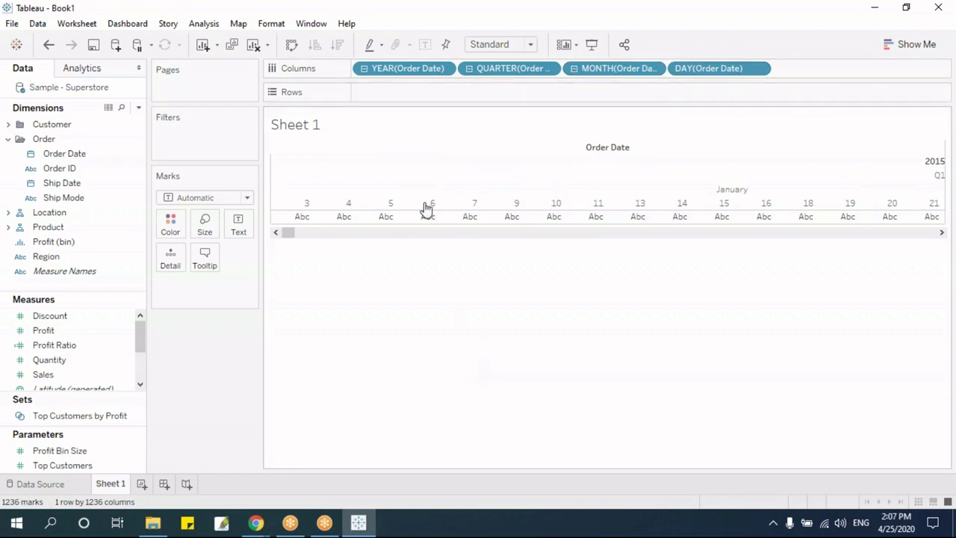
# Step: Remove the year, month, day and quarter levels of Order Date from Columns and collapse the Order folder
pyautogui.moveTo(404, 70); pyautogui.dragTo(213, 389)
pyautogui.moveTo(512, 68); pyautogui.dragTo(271, 377)
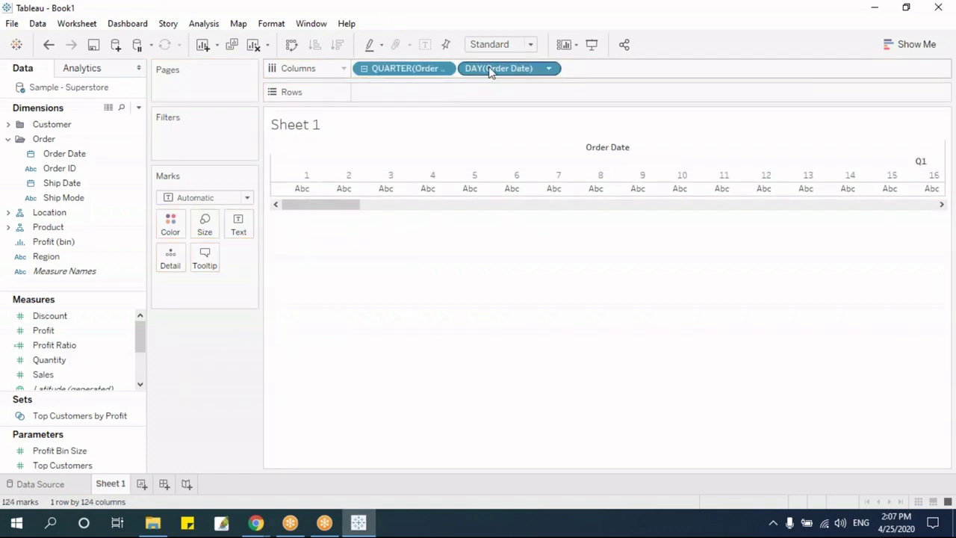
pyautogui.moveTo(491, 70); pyautogui.dragTo(249, 394)
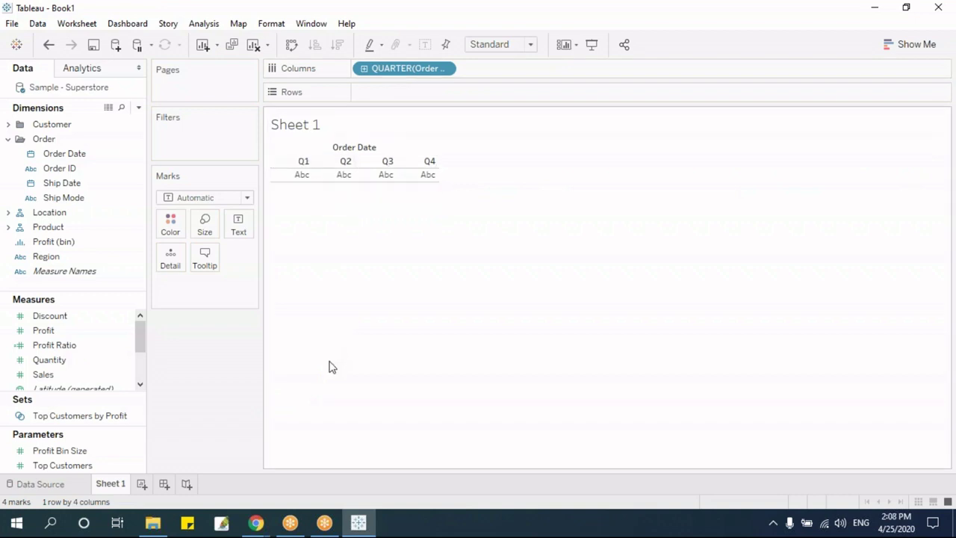
pyautogui.moveTo(369, 70); pyautogui.dragTo(250, 395)
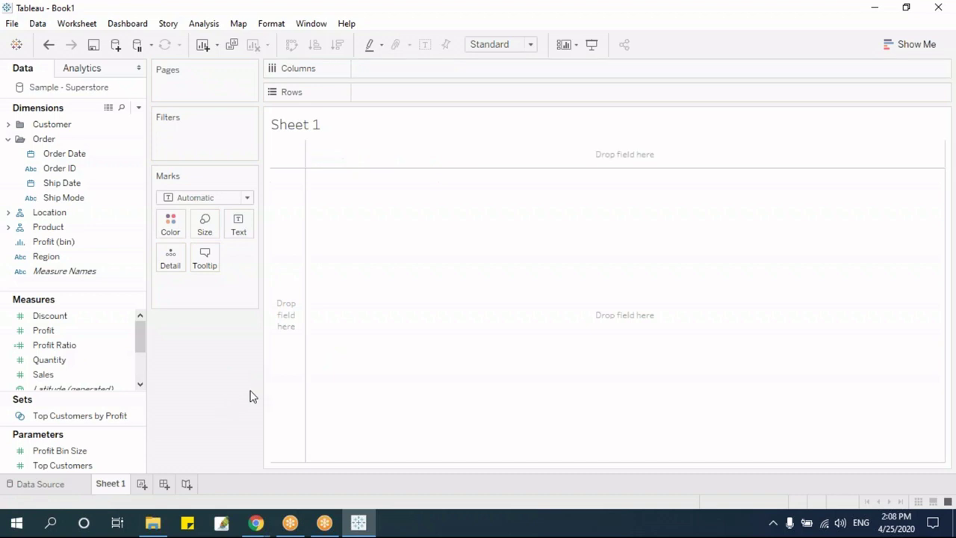
pyautogui.click(8, 139)
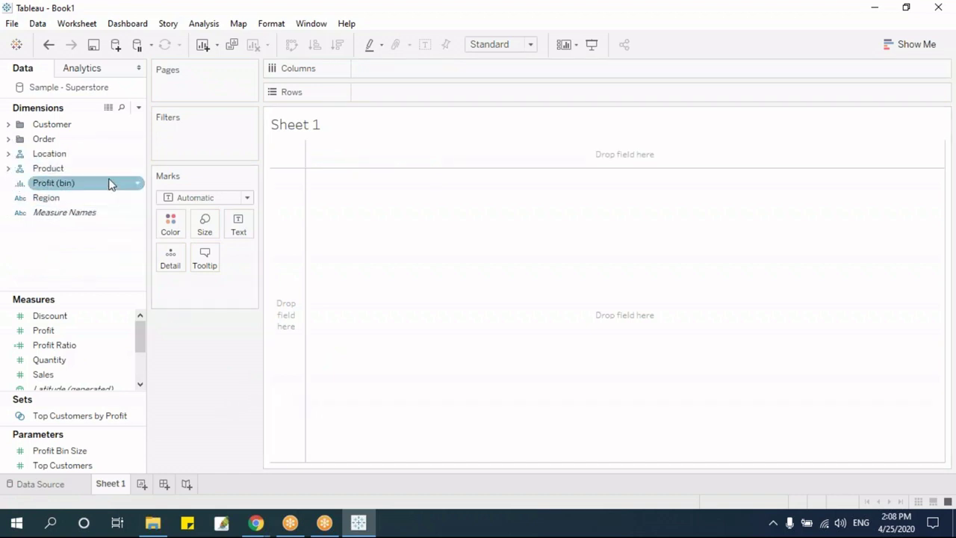
# Step: Remove the Location and Product hierarchies so their fields become separate dimensions
pyautogui.rightClick(62, 155)
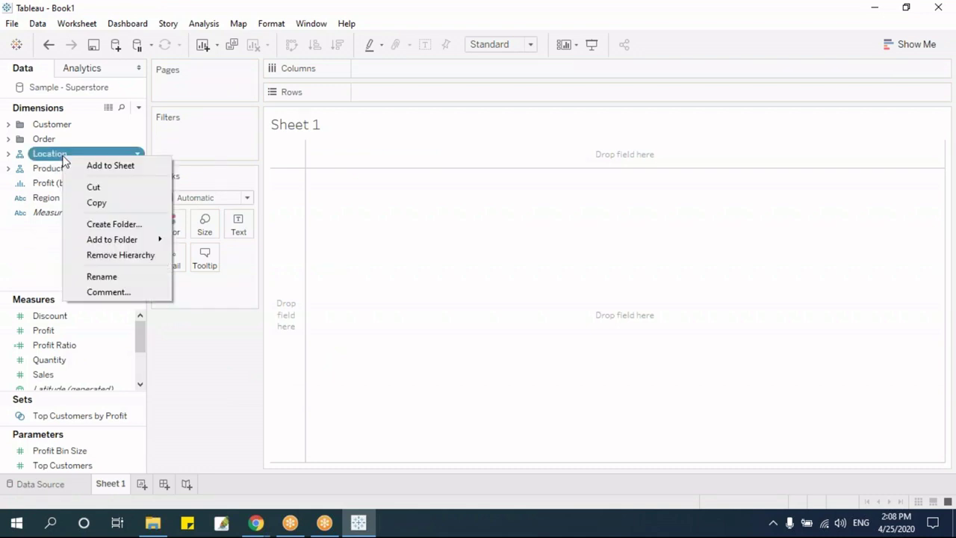
pyautogui.click(134, 257)
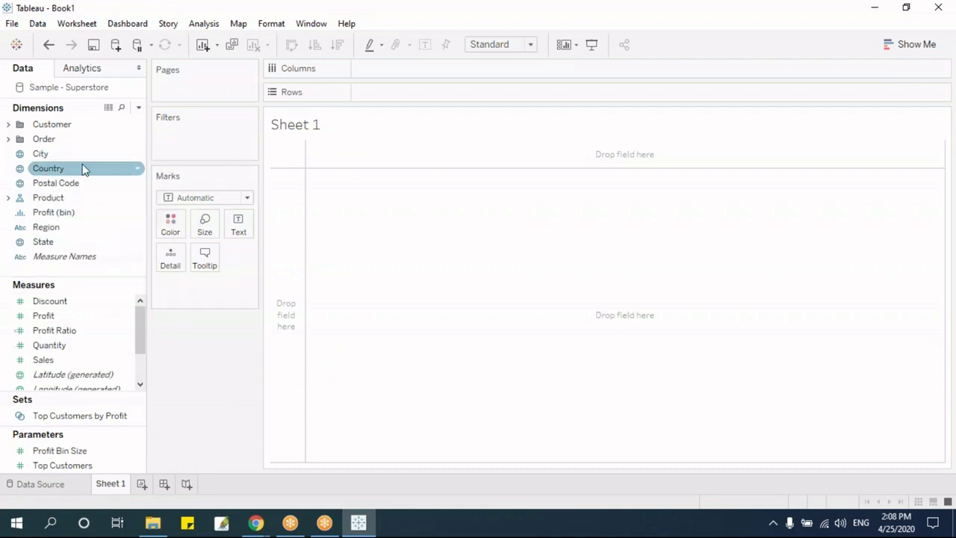
pyautogui.rightClick(46, 200)
pyautogui.click(105, 299)
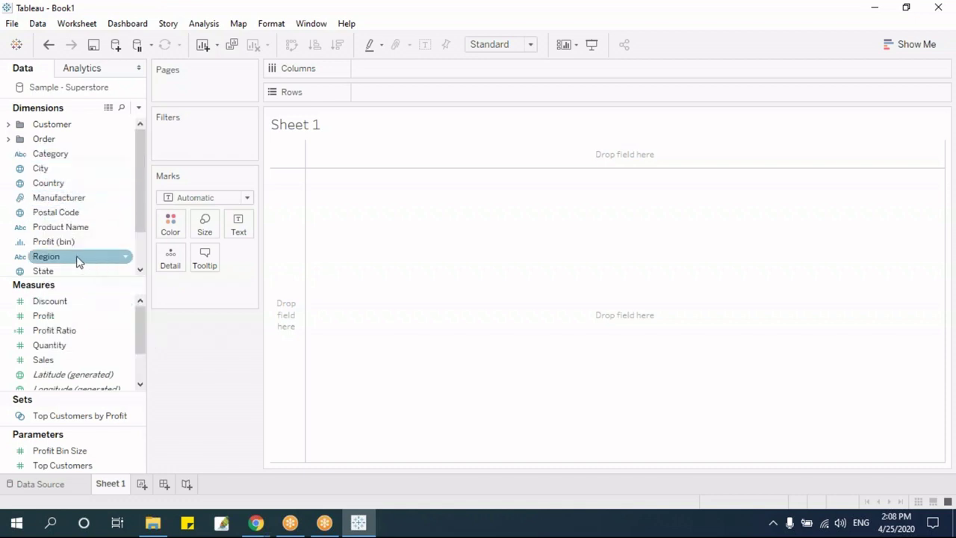
# Step: Place Country, Region, State, City and Postal Code in that order on Columns, and Sales on Rows
pyautogui.moveTo(138, 171)
pyautogui.mouseDown()
pyautogui.moveTo(143, 213)
pyautogui.moveTo(142, 189)
pyautogui.mouseUp()
pyautogui.moveTo(49, 168); pyautogui.dragTo(394, 74)
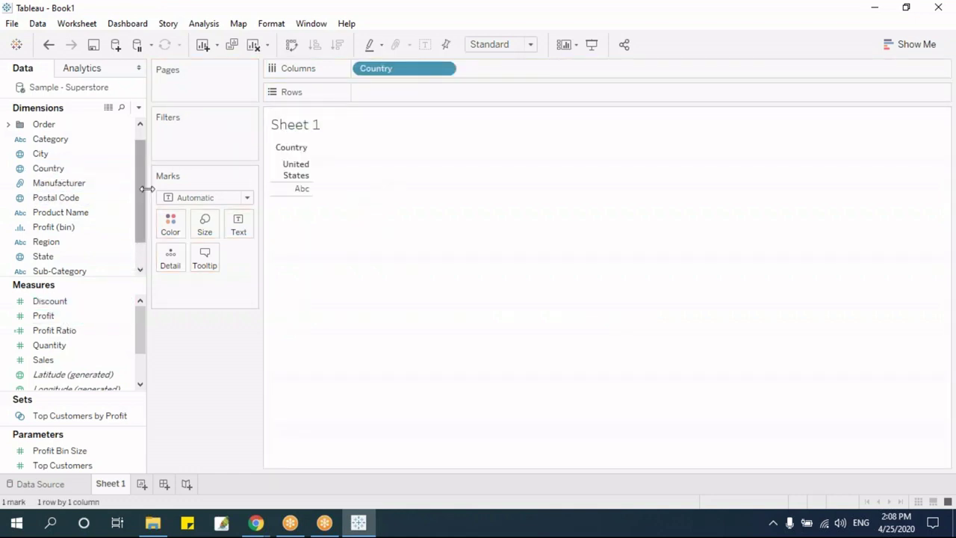
pyautogui.moveTo(141, 183); pyautogui.dragTo(144, 216)
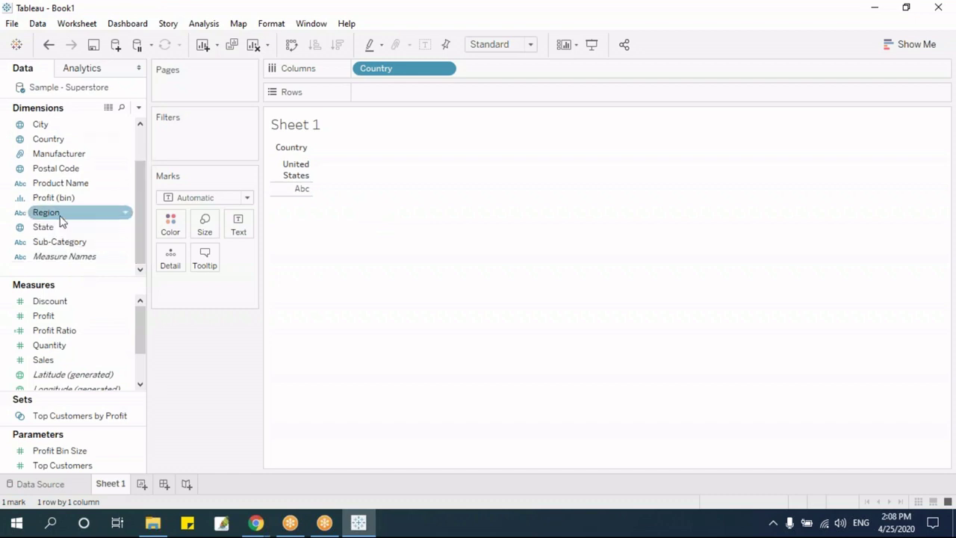
pyautogui.moveTo(62, 215); pyautogui.dragTo(521, 78)
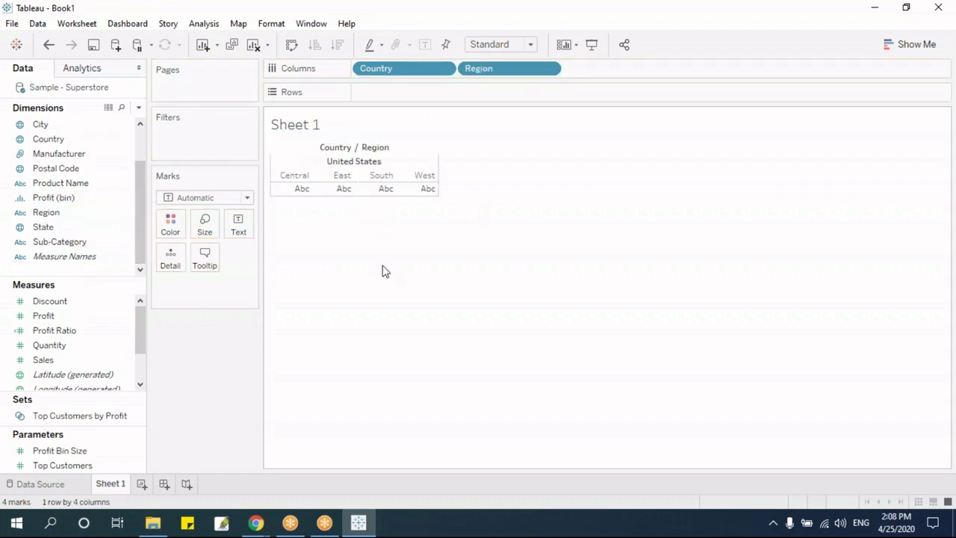
pyautogui.moveTo(138, 215); pyautogui.dragTo(136, 180)
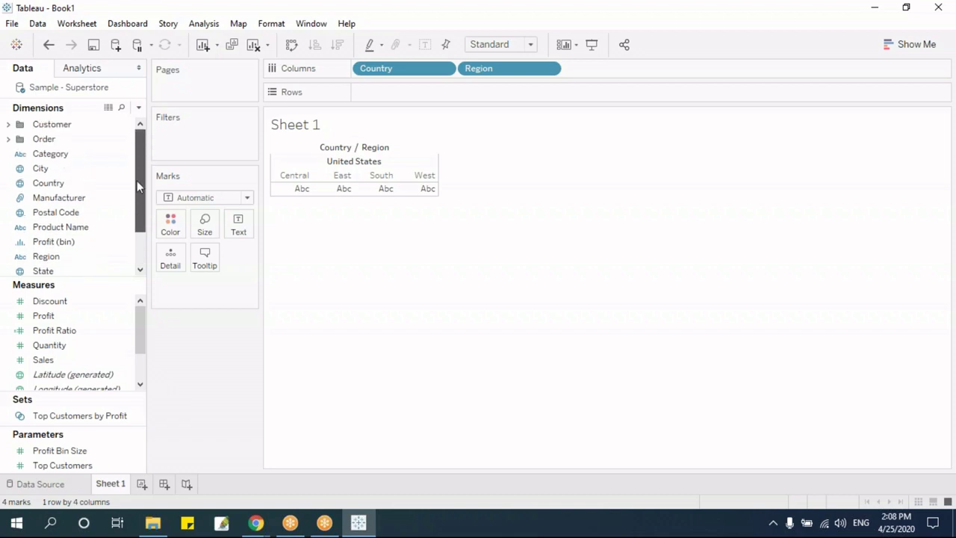
pyautogui.moveTo(81, 271); pyautogui.dragTo(629, 75)
pyautogui.moveTo(58, 171); pyautogui.dragTo(675, 75)
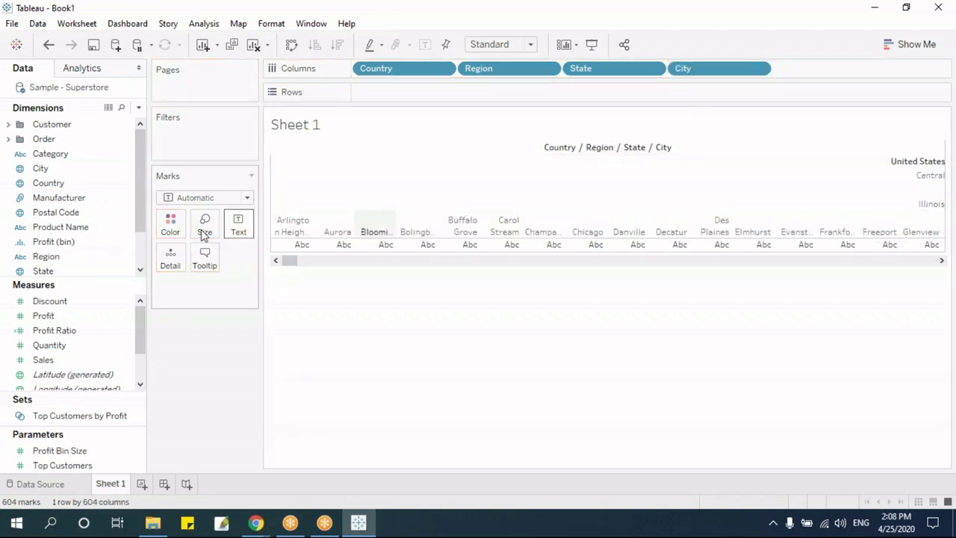
pyautogui.click(73, 215)
pyautogui.moveTo(73, 215); pyautogui.dragTo(822, 78)
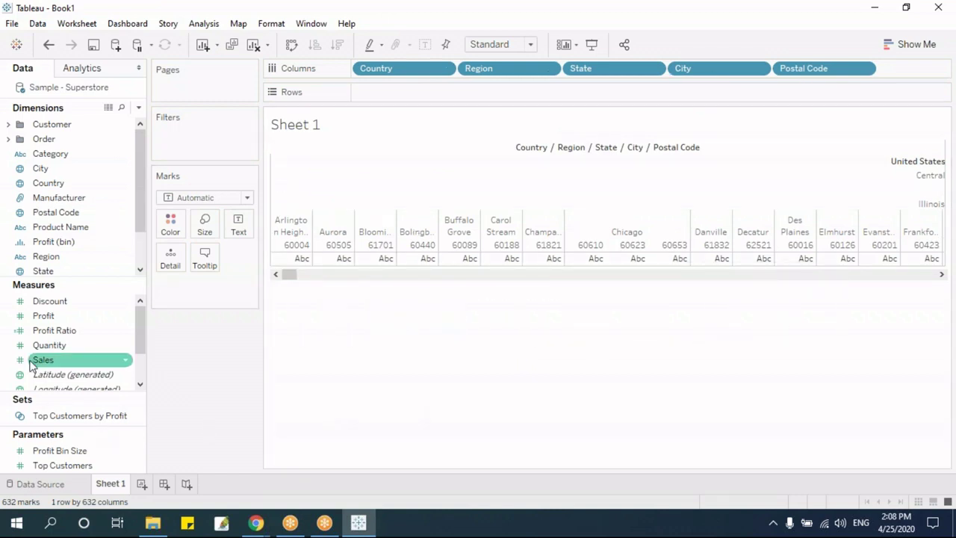
pyautogui.moveTo(44, 359); pyautogui.dragTo(430, 105)
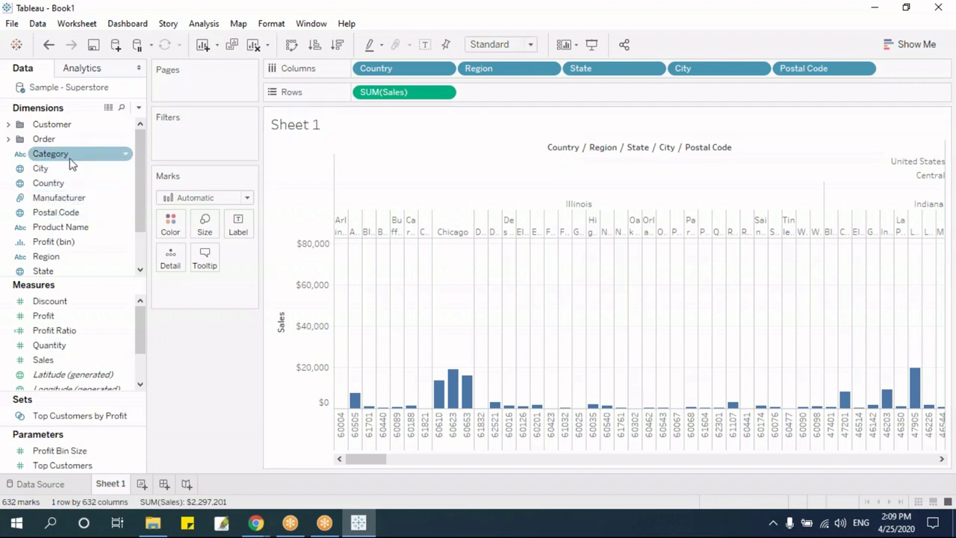
# Step: Clear all fields from Sheet 1
pyautogui.moveTo(71, 155); pyautogui.dragTo(556, 312)
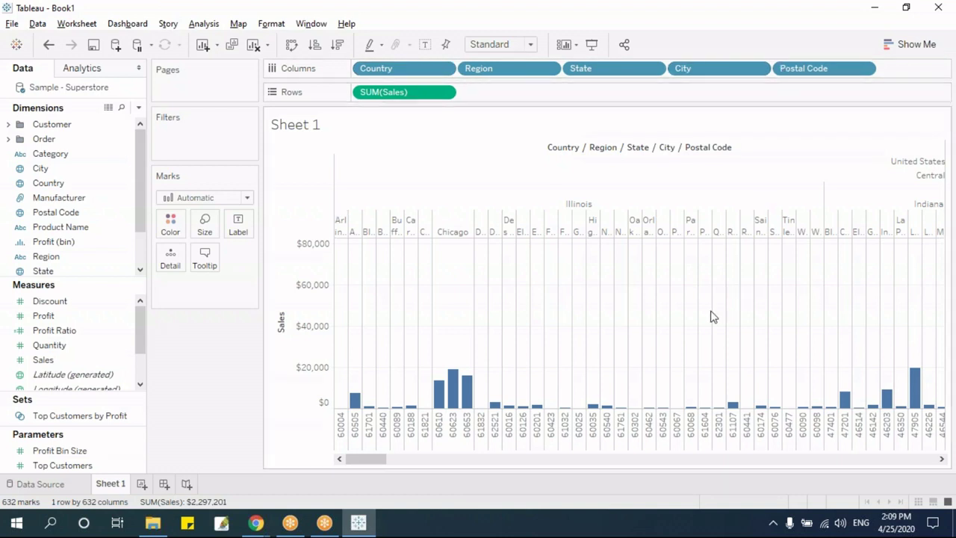
pyautogui.hotkey('alt', 'shift', 'BackSpace')
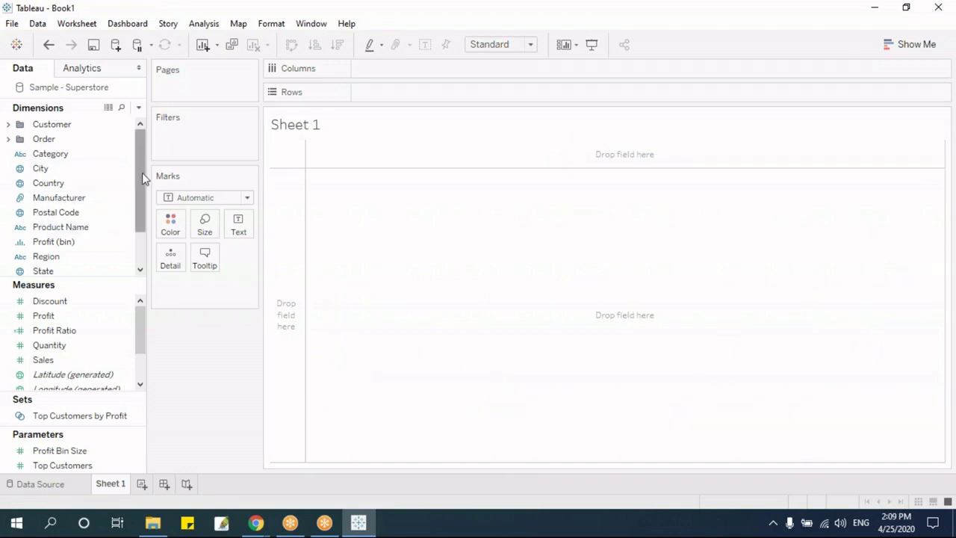
# Step: Enlarge the Dimensions area so that its whole field list fits without scrolling
pyautogui.moveTo(142, 172); pyautogui.dragTo(144, 205)
pyautogui.moveTo(113, 277); pyautogui.dragTo(117, 324)
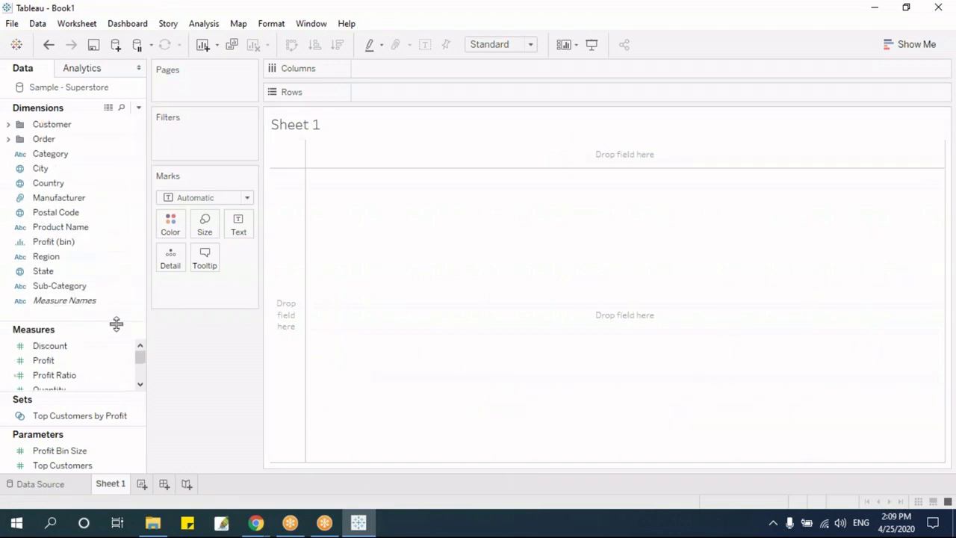
pyautogui.click(56, 271)
pyautogui.click(59, 258)
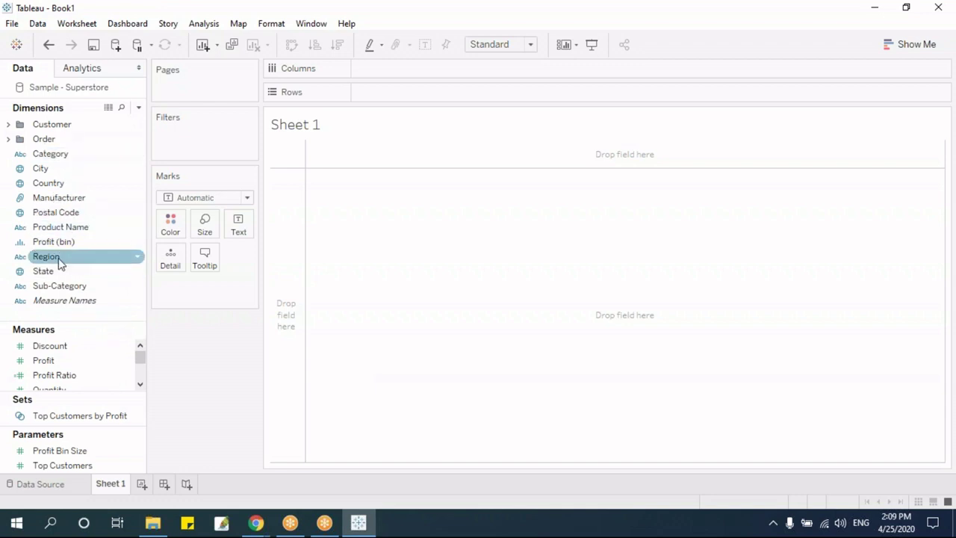
pyautogui.click(119, 212)
pyautogui.click(58, 184)
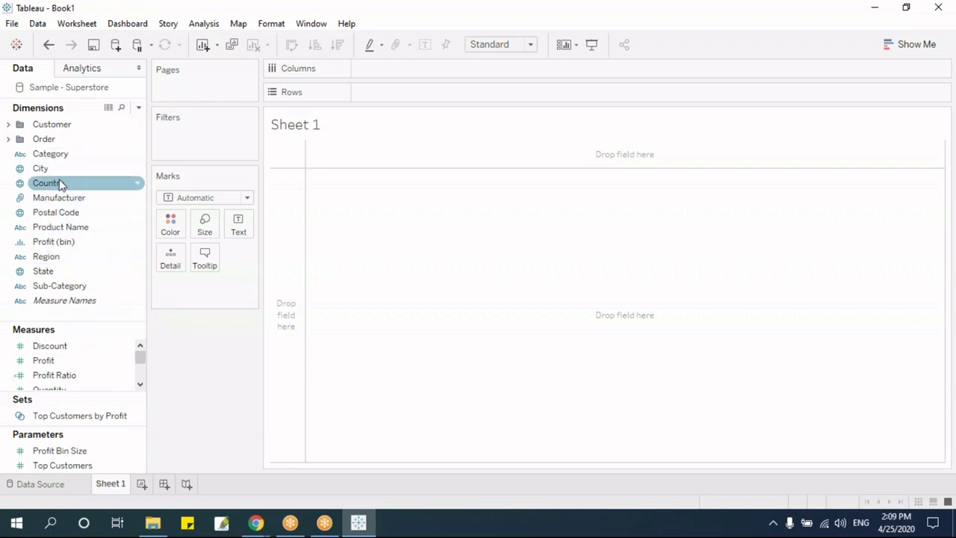
pyautogui.click(55, 245)
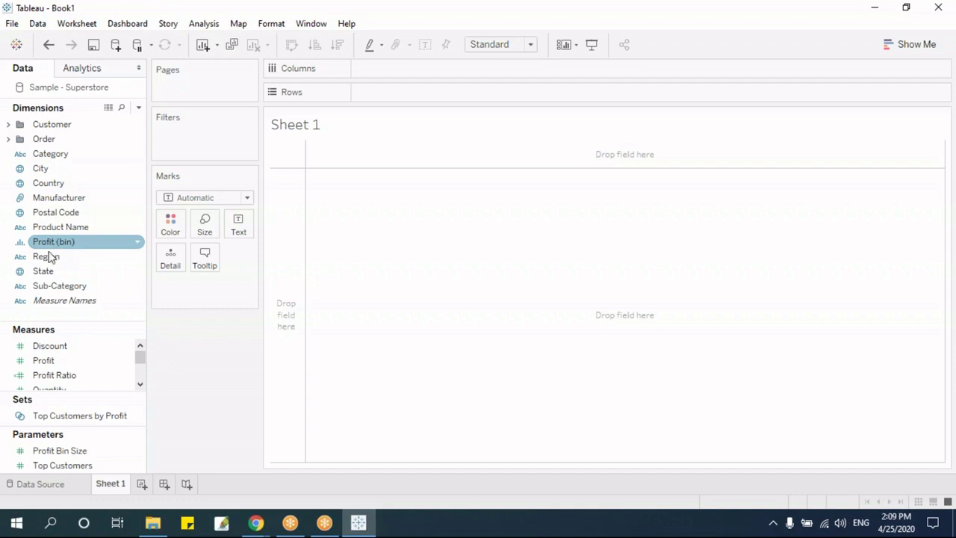
pyautogui.click(37, 287)
pyautogui.click(50, 247)
pyautogui.click(54, 198)
# Step: Create a hierarchy named Location from the Country dimension
pyautogui.click(54, 185)
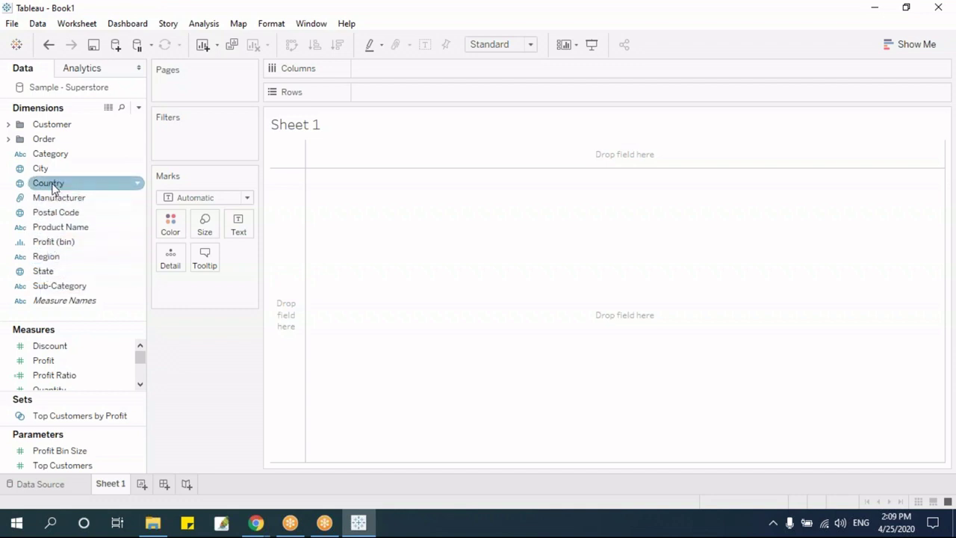
pyautogui.rightClick(53, 186)
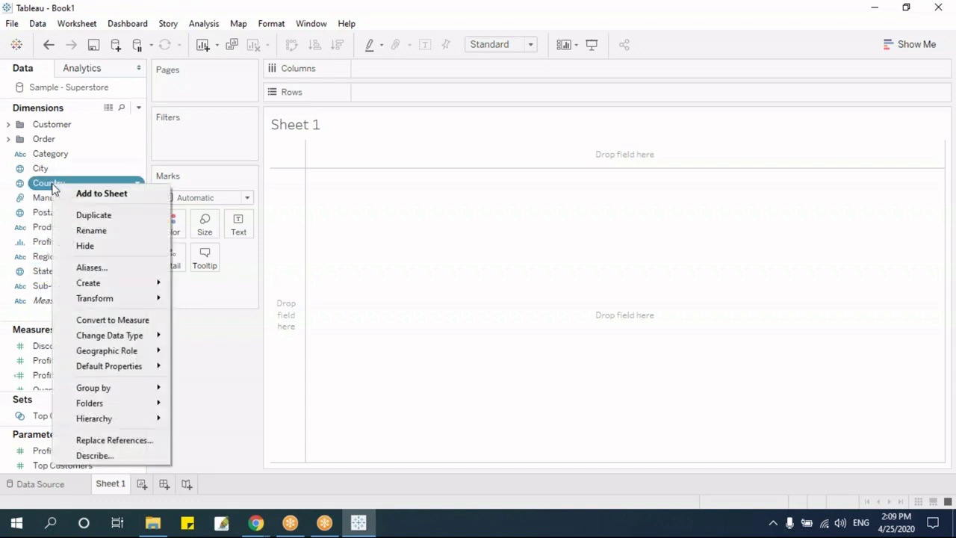
pyautogui.moveTo(115, 420)
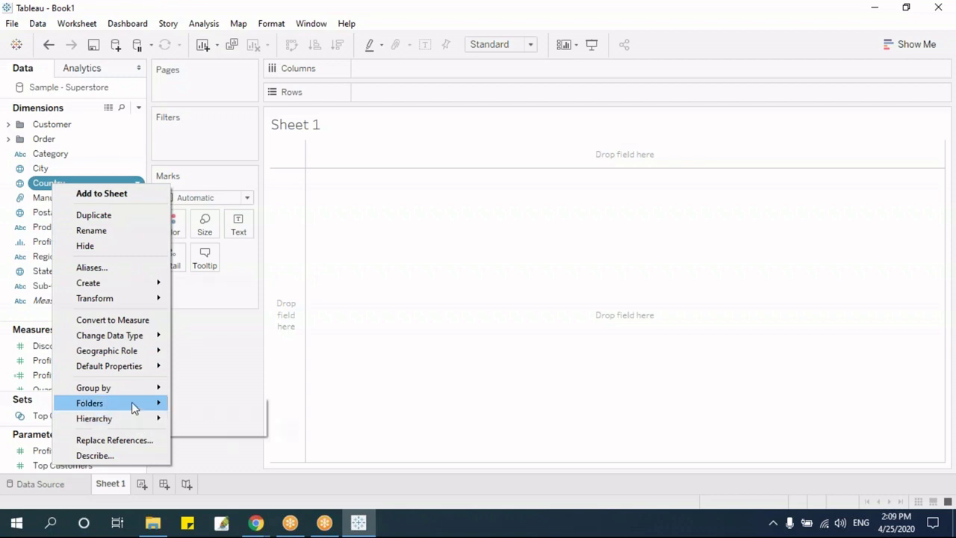
pyautogui.moveTo(136, 403)
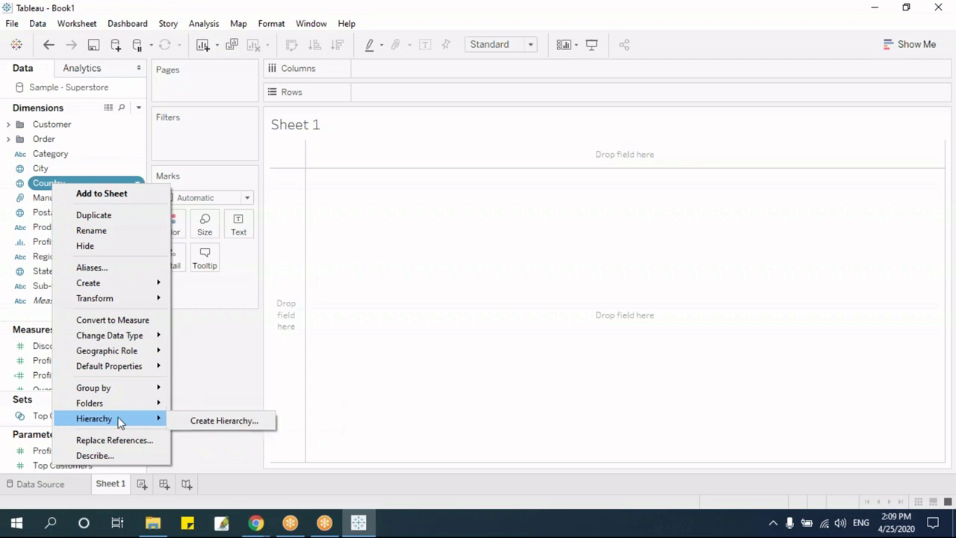
pyautogui.click(210, 423)
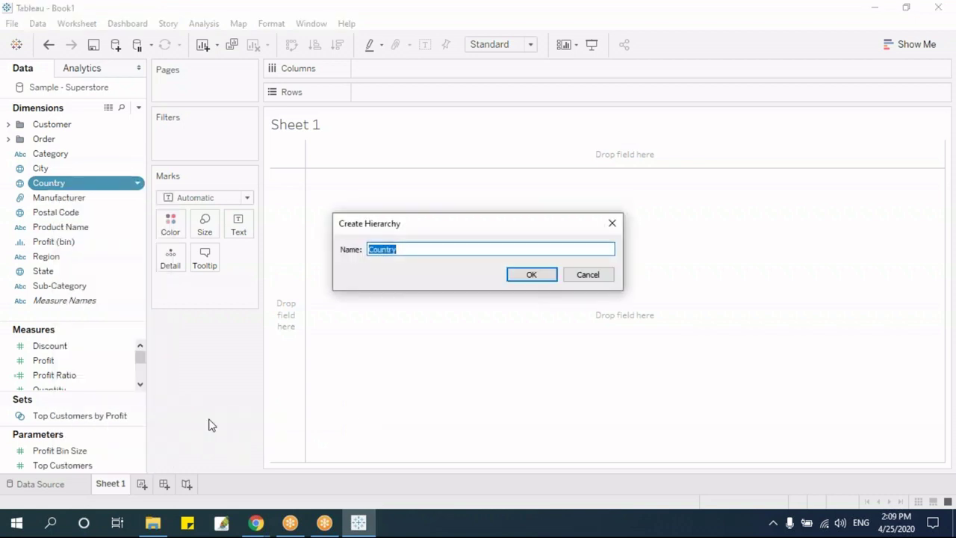
pyautogui.click(440, 252)
pyautogui.moveTo(463, 247); pyautogui.dragTo(357, 258)
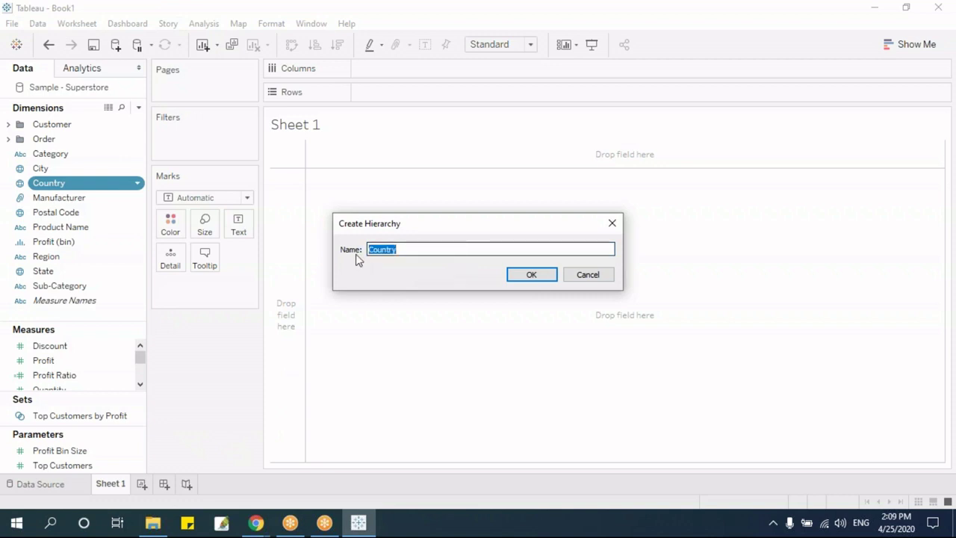
pyautogui.press('BackSpace')
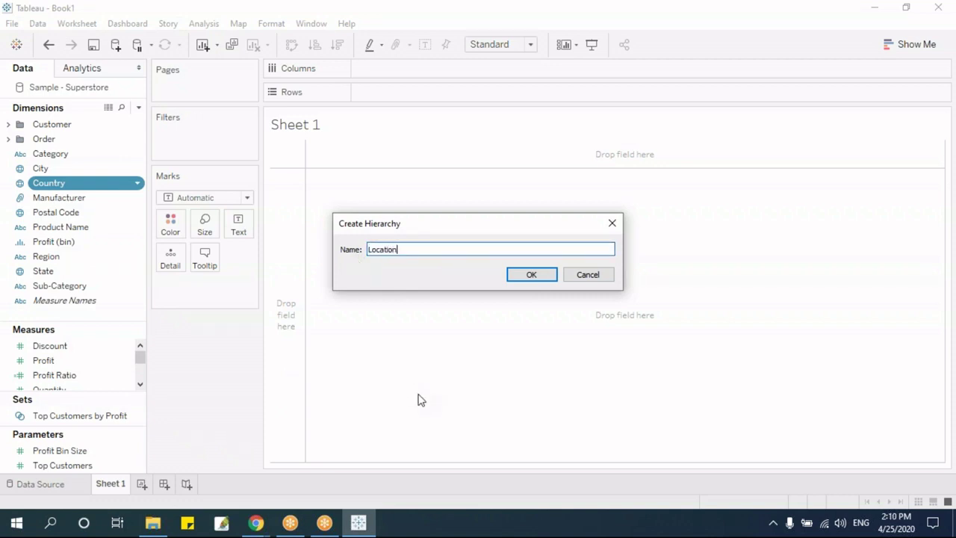
pyautogui.click(539, 276)
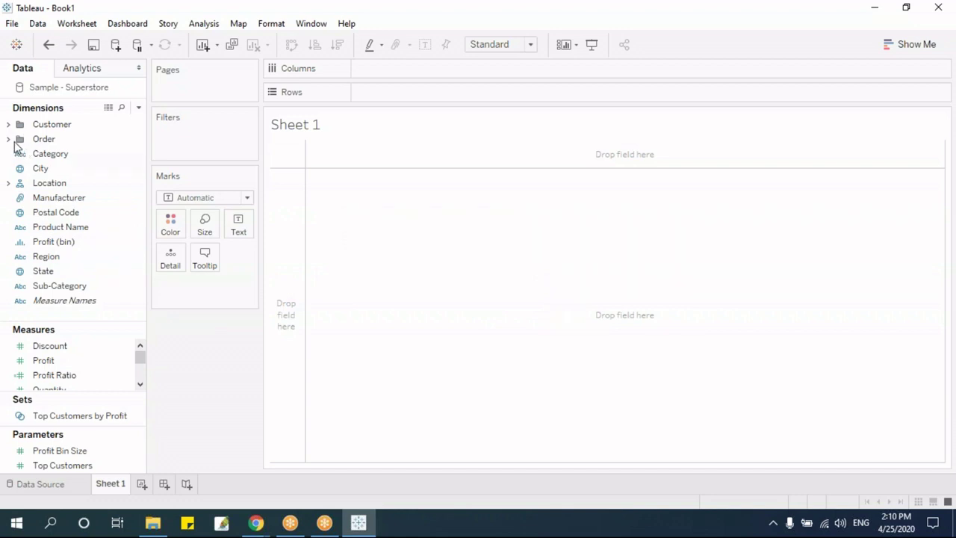
# Step: Expand the Location hierarchy and add Region and State to it below Country
pyautogui.click(49, 200)
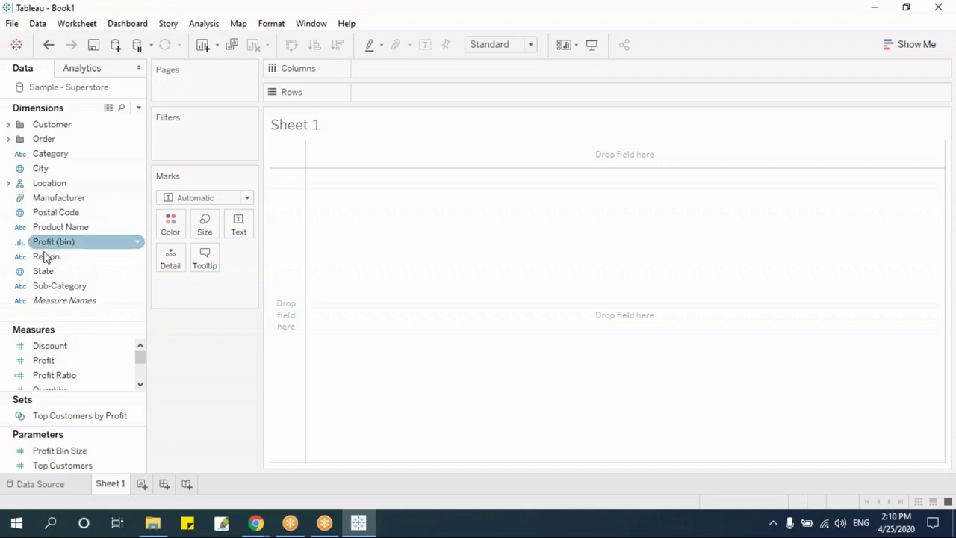
pyautogui.click(8, 184)
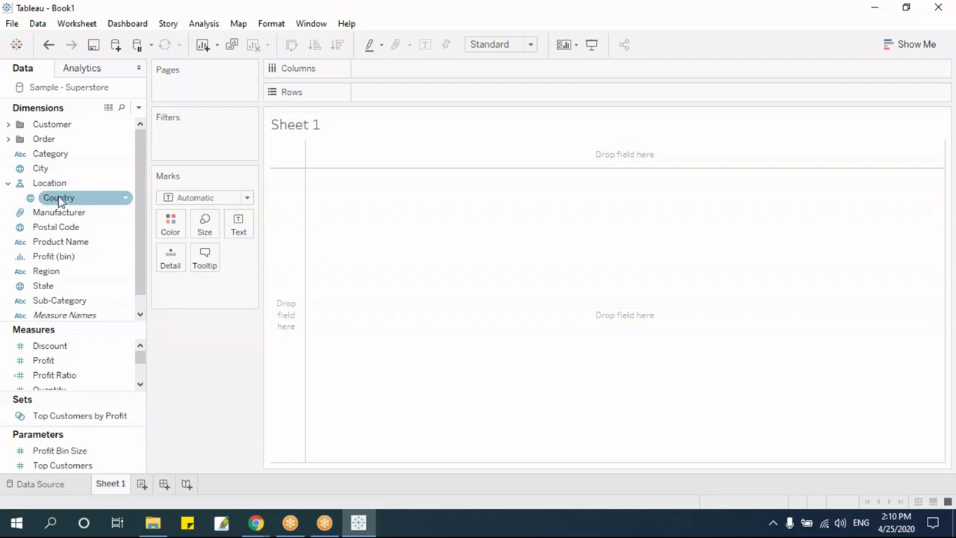
pyautogui.click(54, 276)
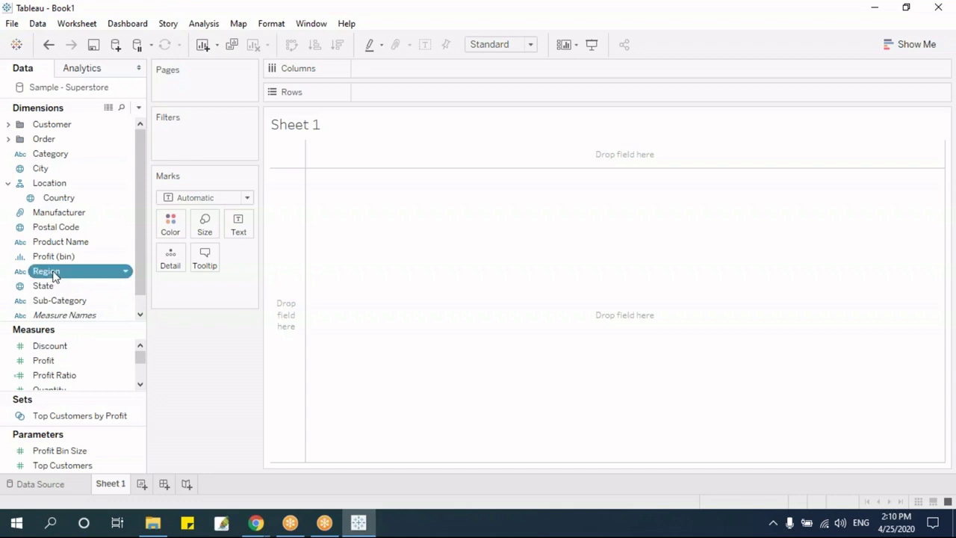
pyautogui.moveTo(54, 275); pyautogui.dragTo(62, 210)
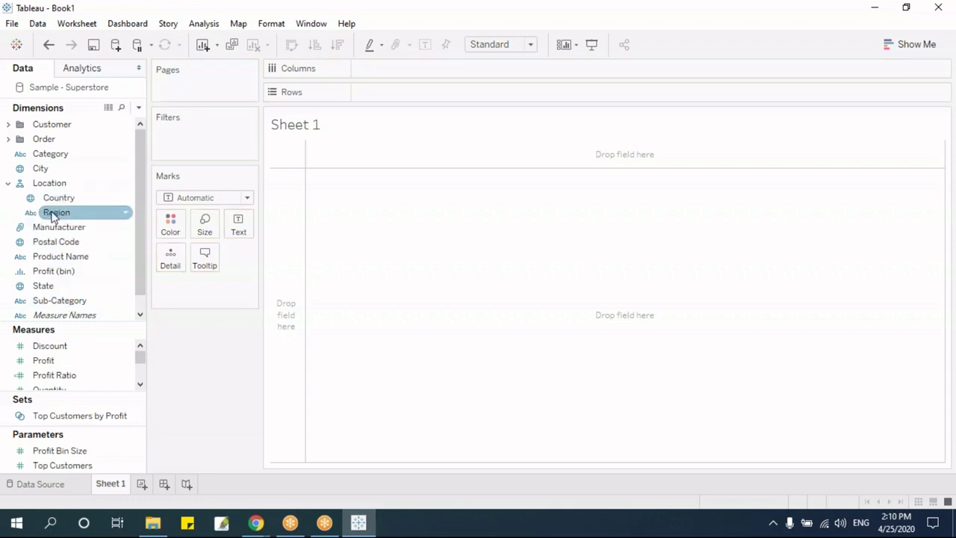
pyautogui.rightClick(43, 286)
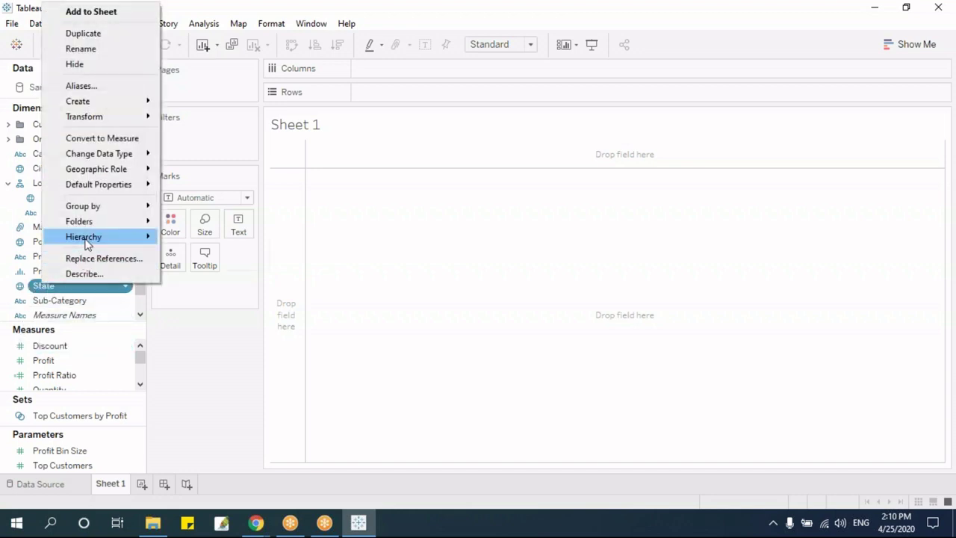
pyautogui.moveTo(98, 239)
pyautogui.moveTo(168, 241)
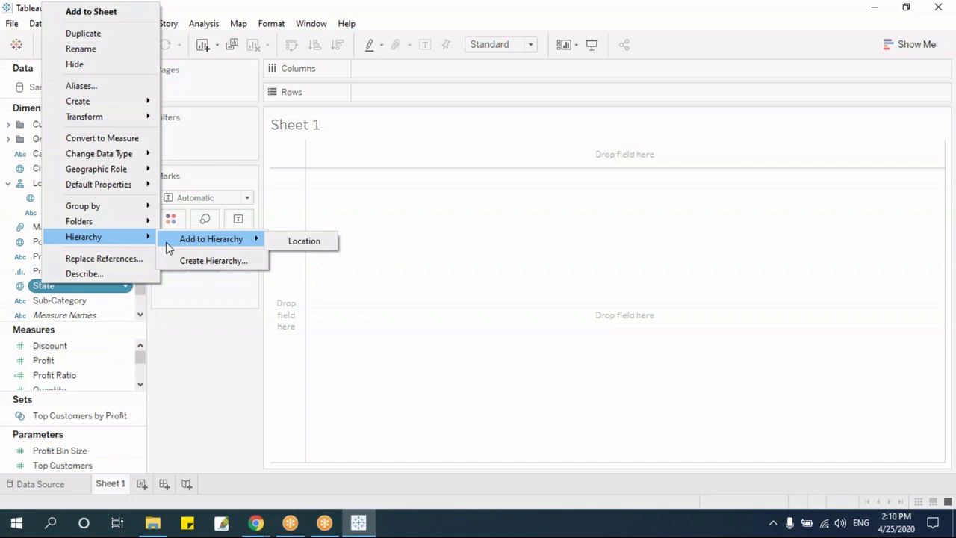
pyautogui.click(304, 241)
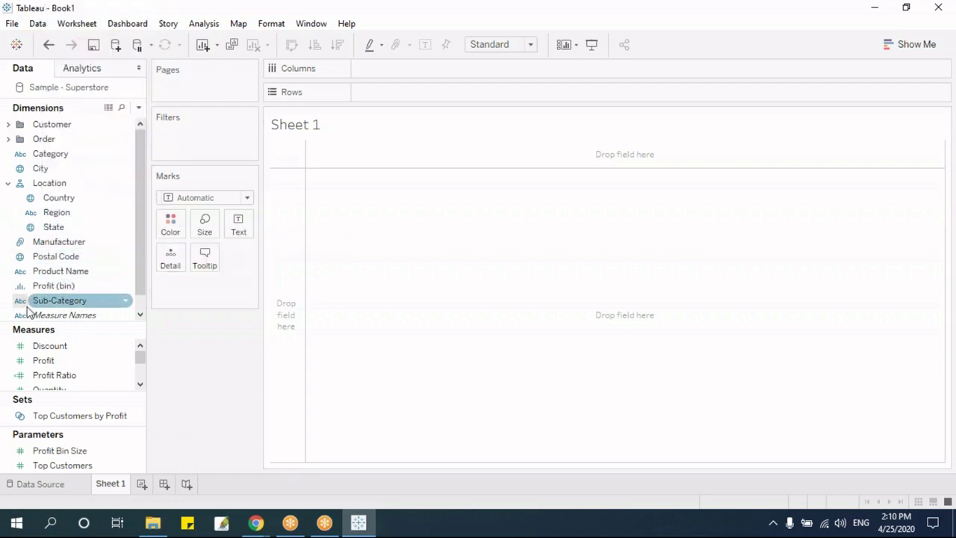
# Step: Add Postal Code below State in the Location hierarchy, and insert City between Region and State
pyautogui.moveTo(60, 257); pyautogui.dragTo(65, 232)
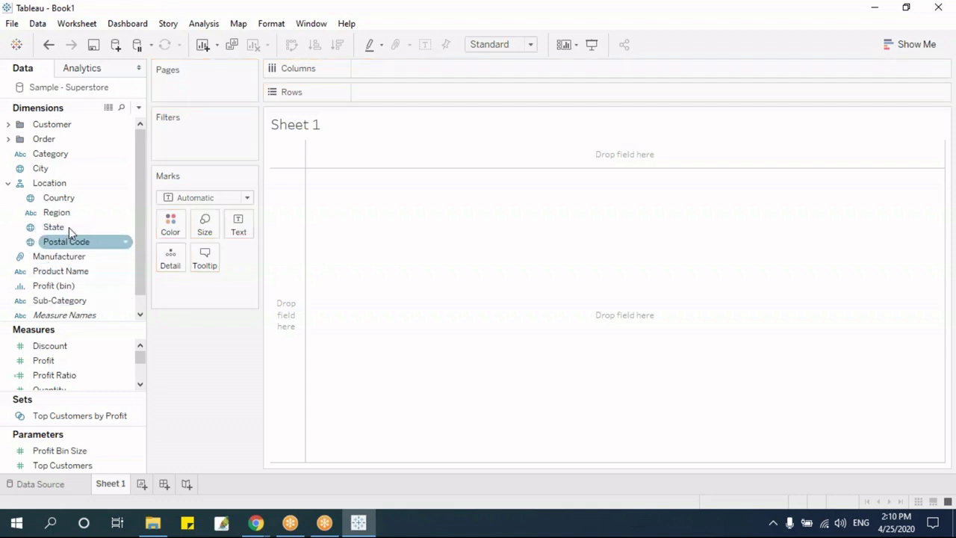
pyautogui.click(77, 171)
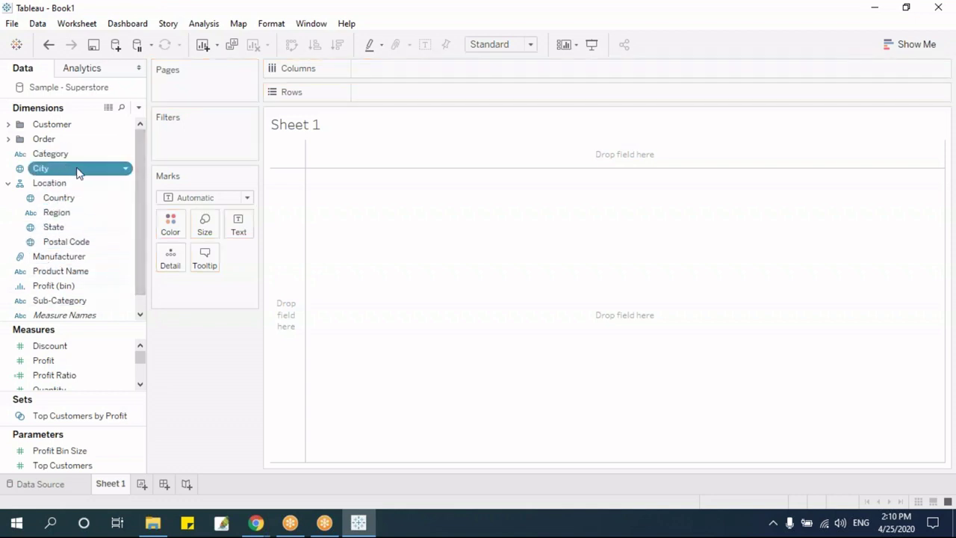
pyautogui.moveTo(67, 171); pyautogui.dragTo(75, 226)
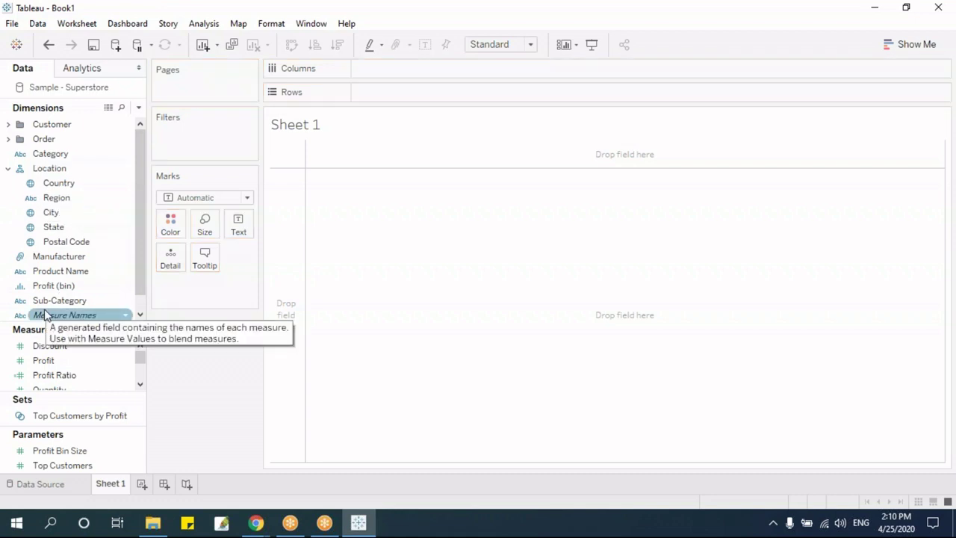
# Step: Examine the fields in the Customer and Order folders and the order of the levels in the Location hierarchy
pyautogui.click(8, 169)
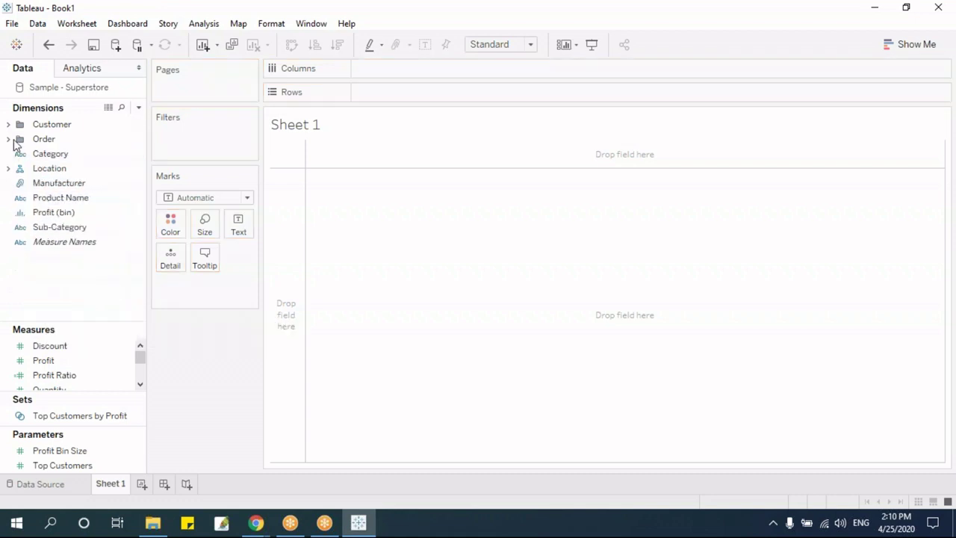
pyautogui.click(9, 125)
pyautogui.click(9, 124)
pyautogui.click(8, 139)
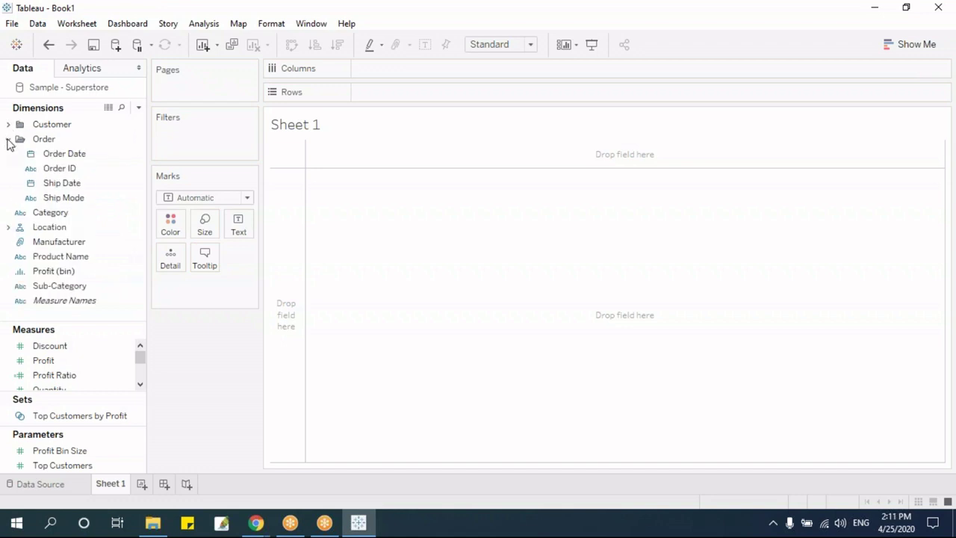
pyautogui.click(51, 155)
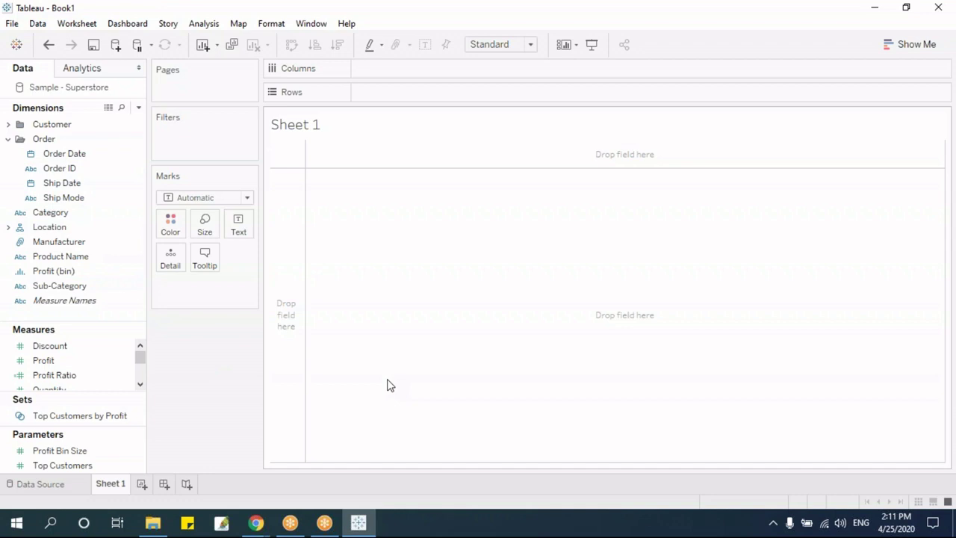
pyautogui.click(8, 139)
pyautogui.click(8, 169)
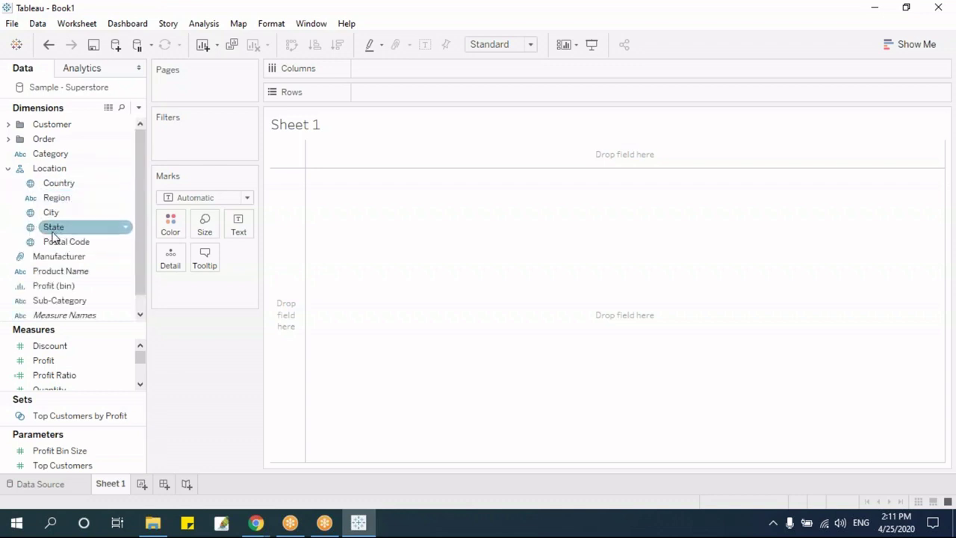
pyautogui.click(54, 185)
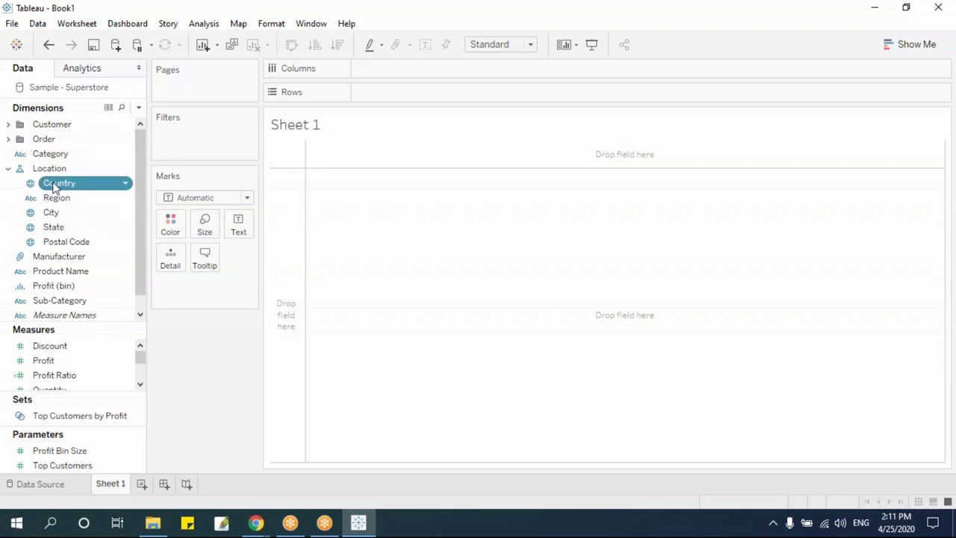
pyautogui.click(56, 196)
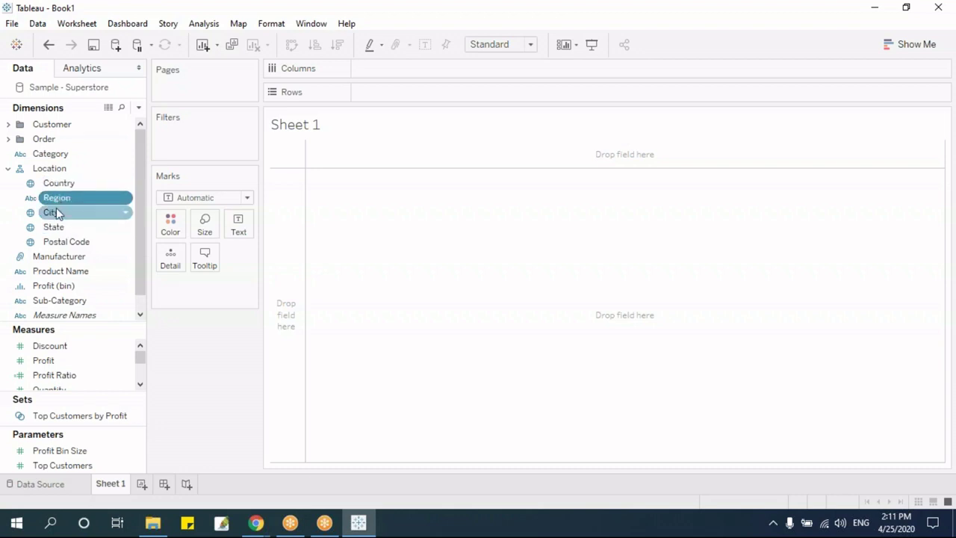
pyautogui.click(53, 213)
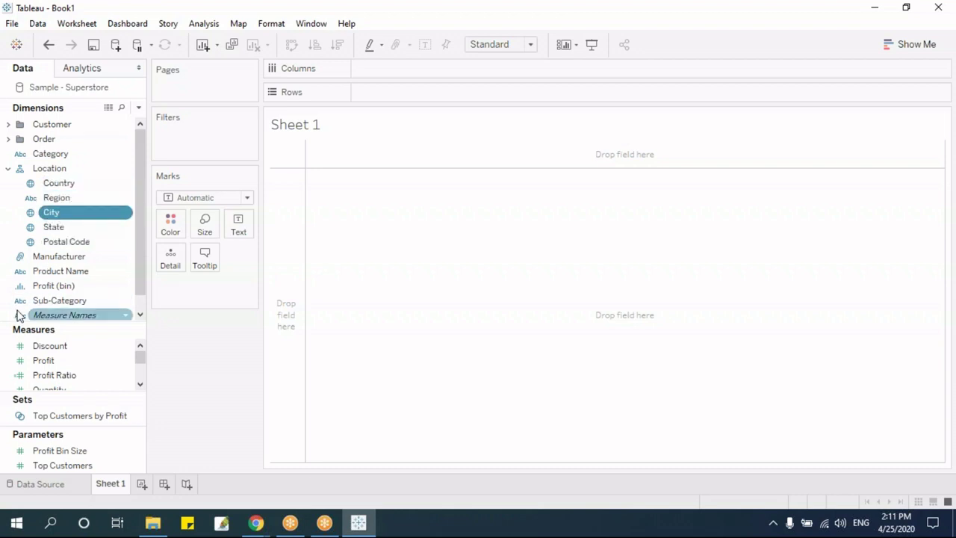
# Step: Place Country on Columns and drill down through Region, City and State to Postal Code
pyautogui.moveTo(54, 185); pyautogui.dragTo(390, 71)
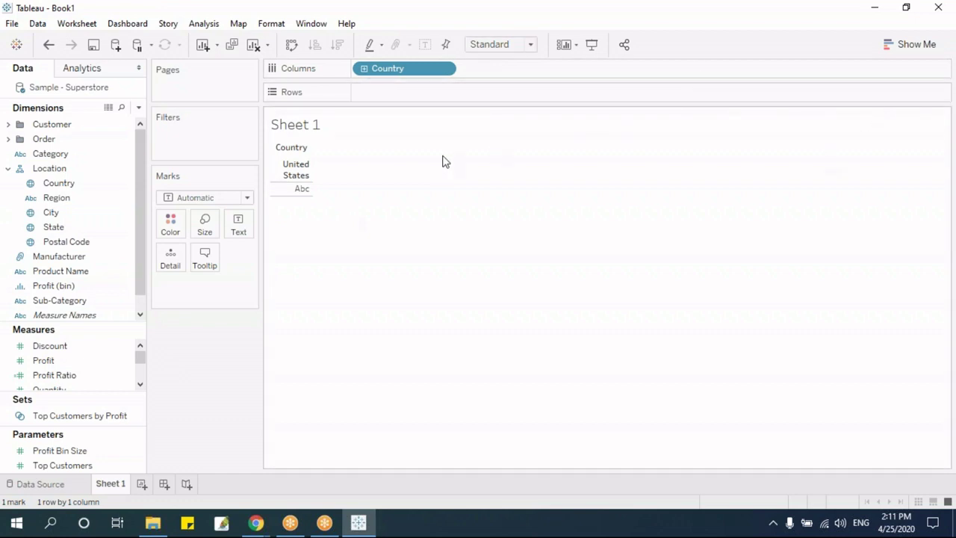
pyautogui.click(365, 68)
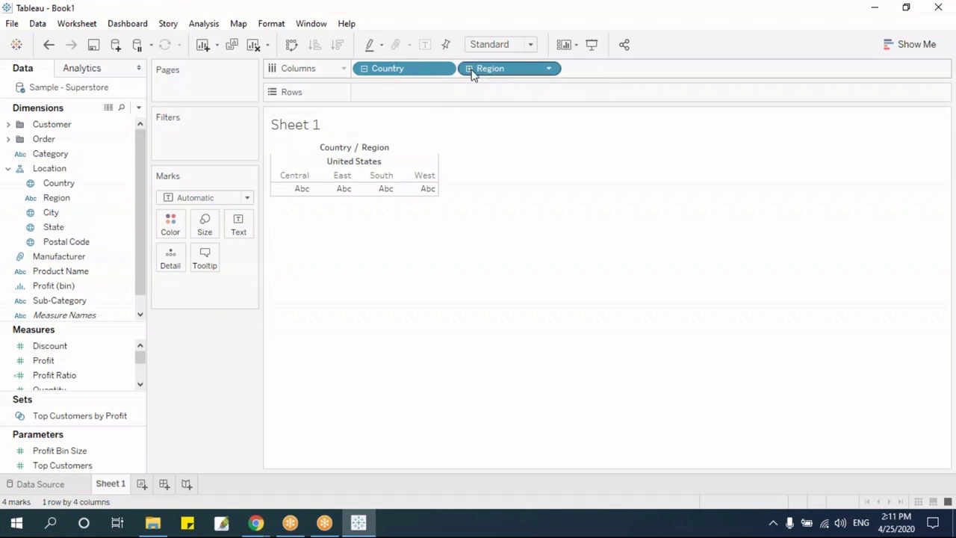
pyautogui.click(469, 69)
pyautogui.click(573, 70)
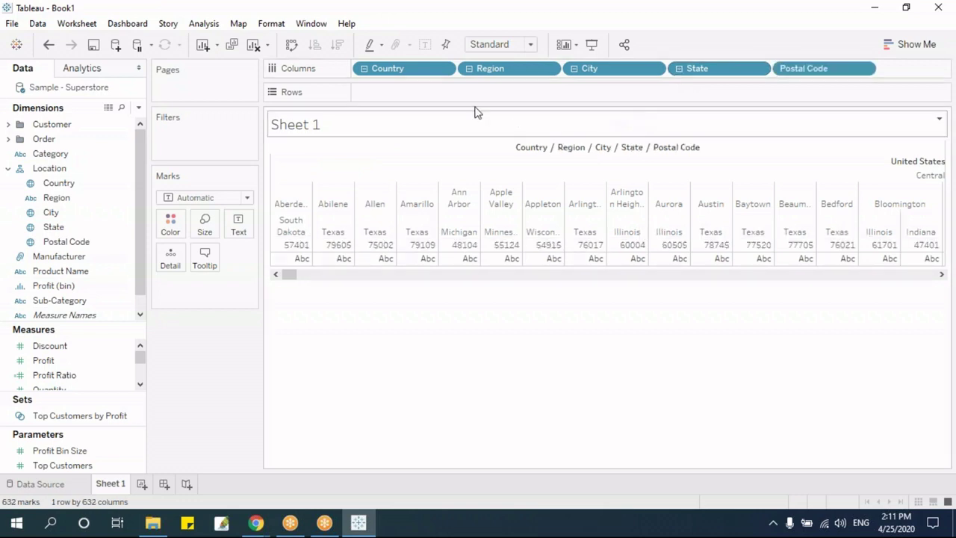
# Step: Move State above City in the Location hierarchy
pyautogui.click(82, 258)
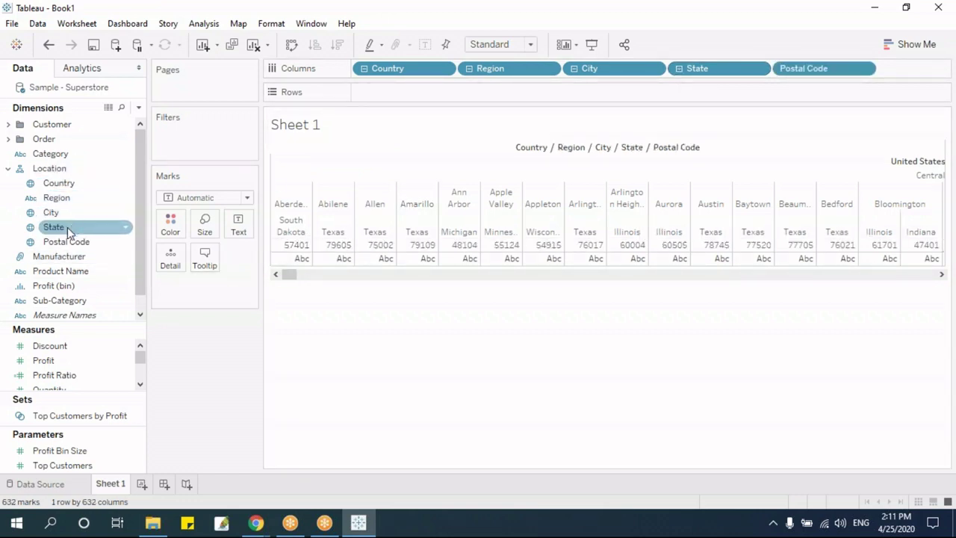
pyautogui.click(68, 231)
pyautogui.moveTo(68, 227); pyautogui.dragTo(68, 212)
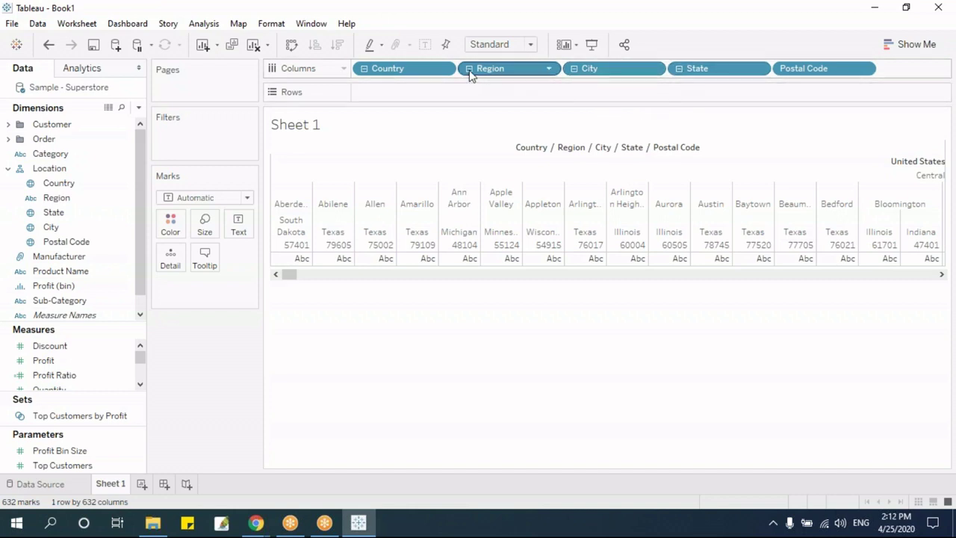
# Step: Collapse the levels below Region on Columns and drill down again through State to City
pyautogui.click(469, 70)
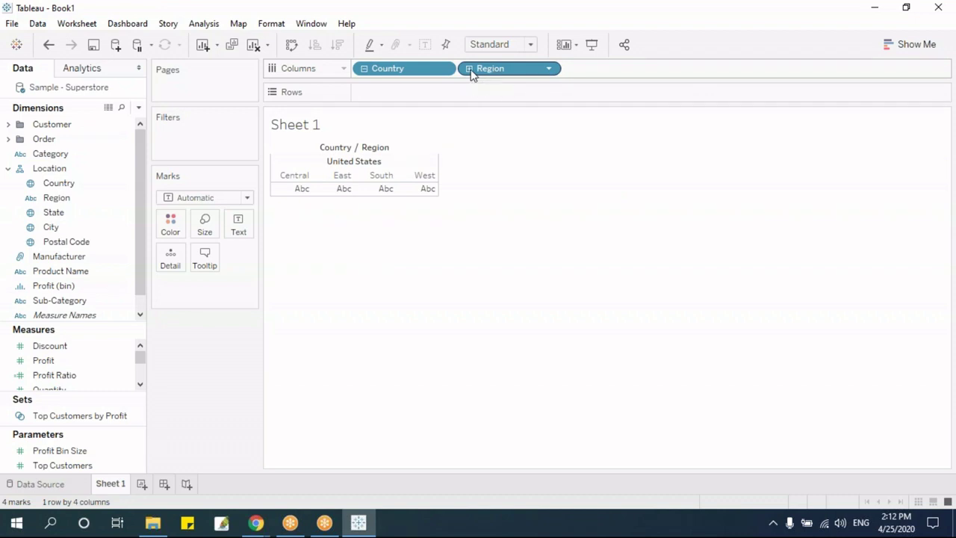
pyautogui.click(469, 69)
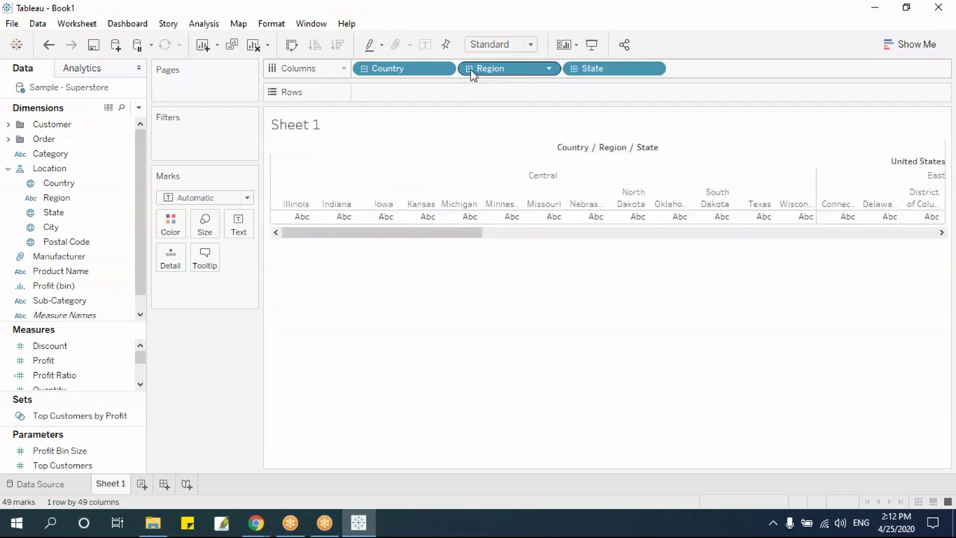
pyautogui.click(575, 69)
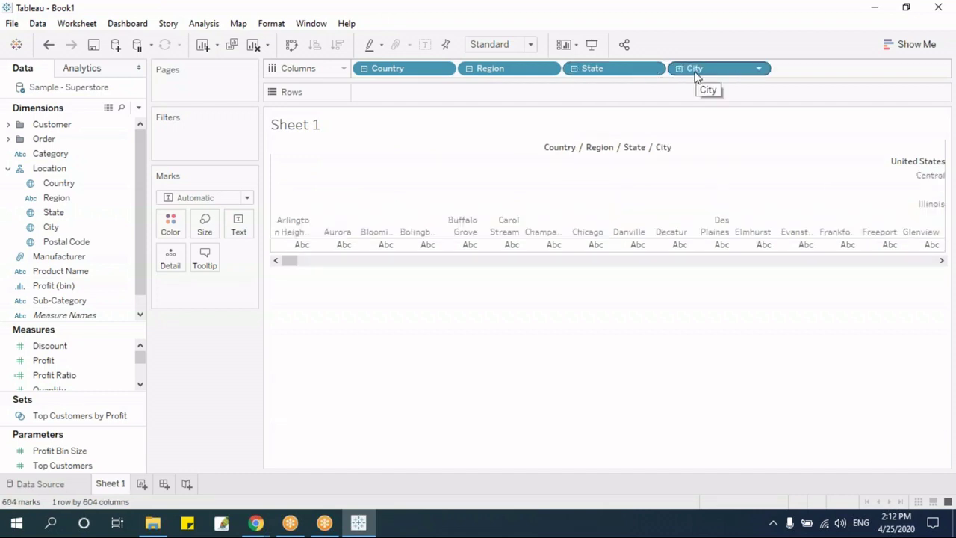
# Step: Remove Country, State and City from Columns, and drill down from the remaining Region field through State to City
pyautogui.moveTo(411, 68); pyautogui.dragTo(508, 381)
pyautogui.moveTo(508, 73); pyautogui.dragTo(535, 330)
pyautogui.moveTo(499, 68); pyautogui.dragTo(526, 315)
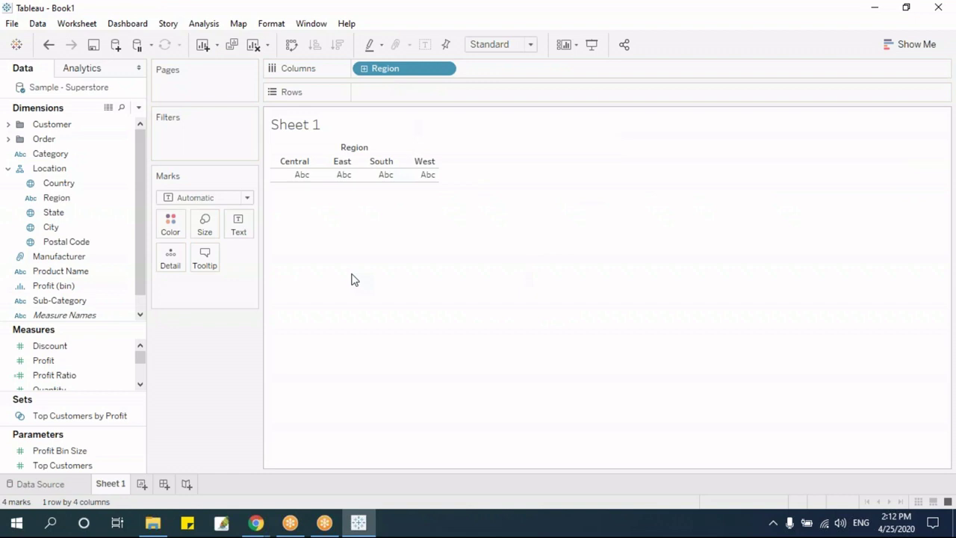
pyautogui.click(363, 68)
pyautogui.click(469, 69)
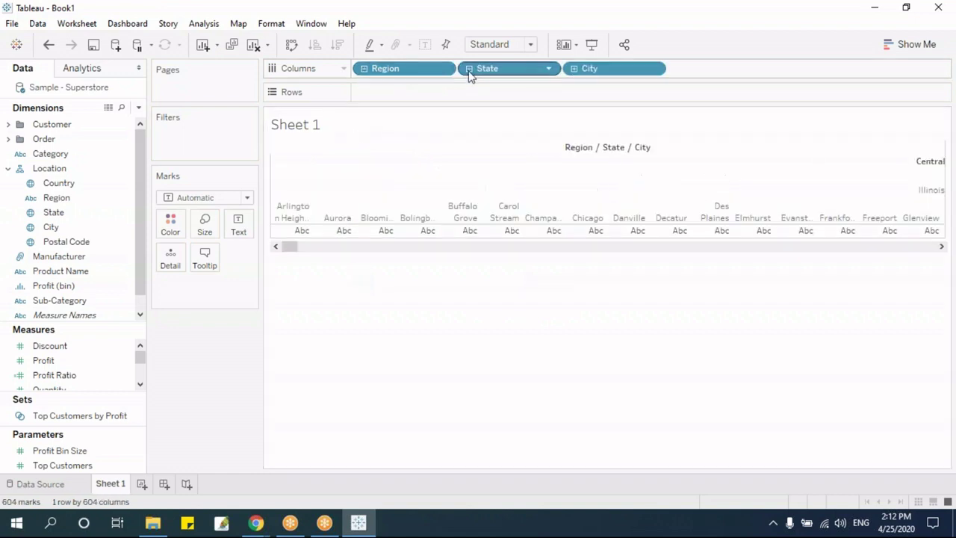
# Step: Clear the remaining fields from Columns, and drill down from a newly placed State field through City to Postal Code
pyautogui.moveTo(484, 71); pyautogui.dragTo(532, 336)
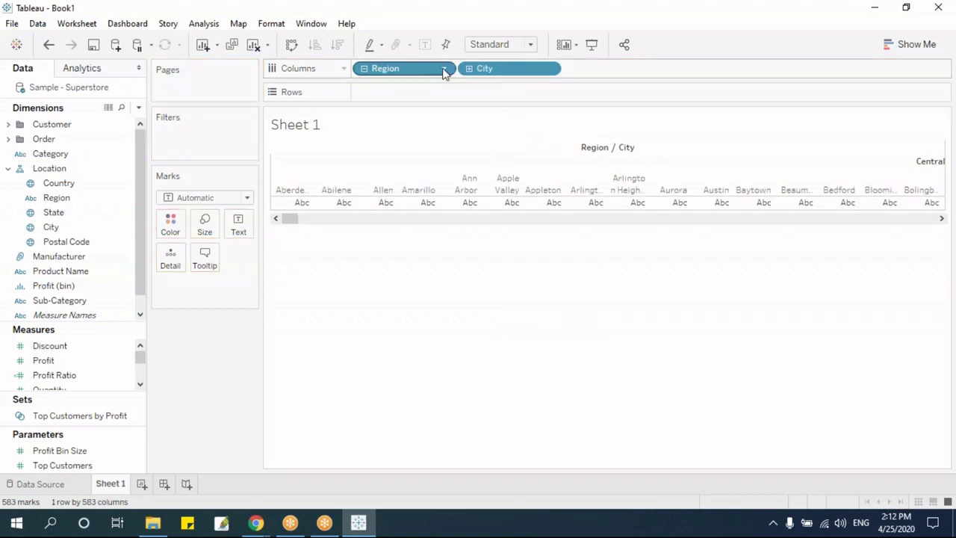
pyautogui.moveTo(409, 71); pyautogui.dragTo(466, 282)
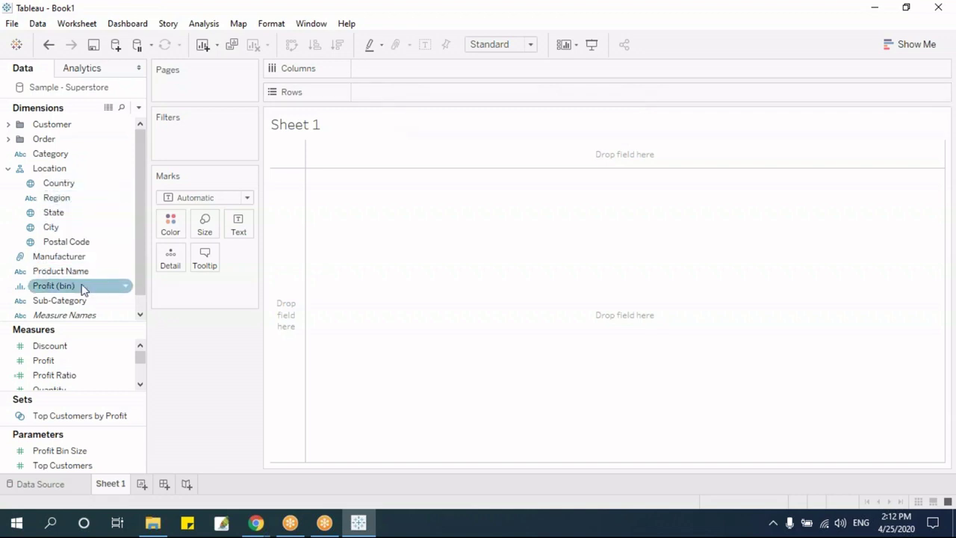
pyautogui.moveTo(53, 218); pyautogui.dragTo(422, 70)
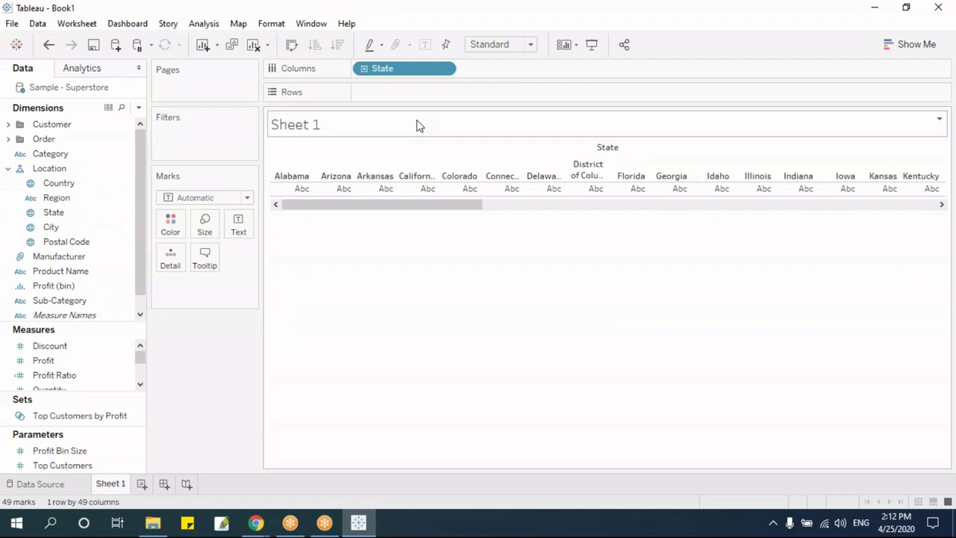
pyautogui.click(364, 69)
pyautogui.click(469, 68)
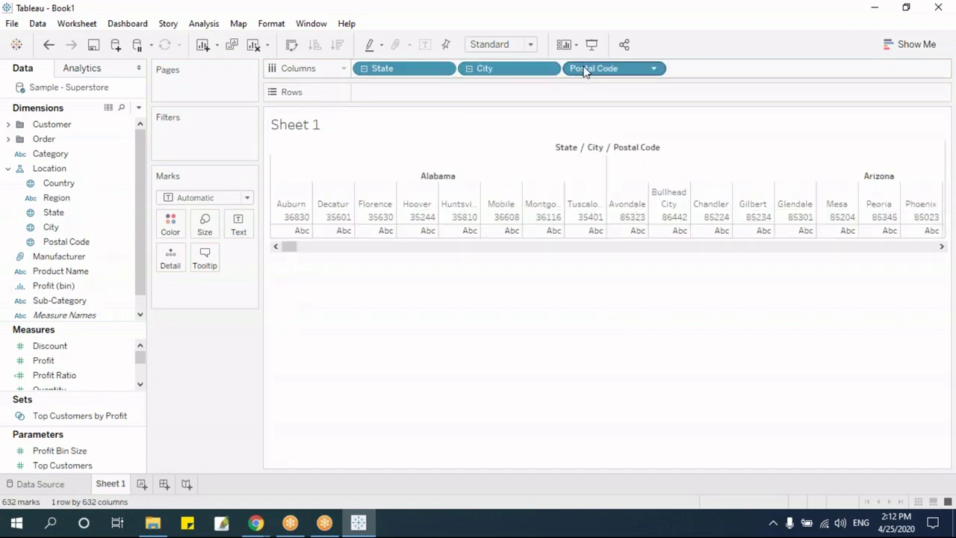
# Step: Remove State, City and Postal Code from Columns
pyautogui.moveTo(415, 73); pyautogui.dragTo(473, 382)
pyautogui.moveTo(508, 68); pyautogui.dragTo(551, 392)
pyautogui.moveTo(413, 64); pyautogui.dragTo(309, 391)
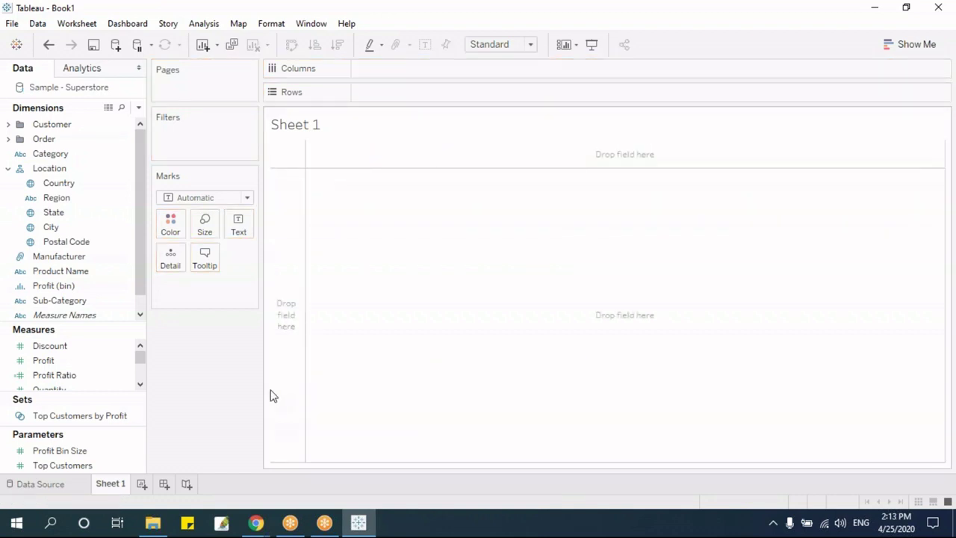
# Step: Move Postal Code directly below Country in the Location hierarchy
pyautogui.click(54, 185)
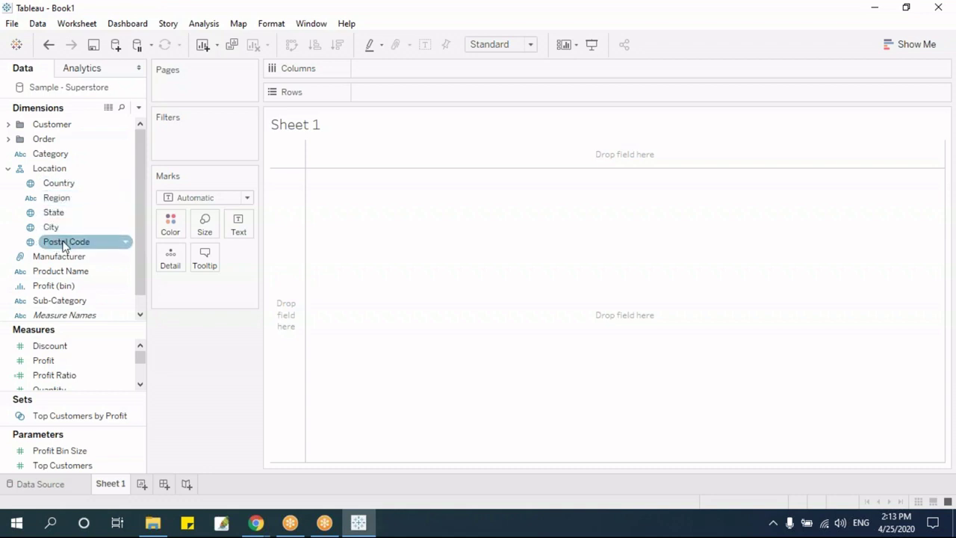
pyautogui.moveTo(63, 247); pyautogui.dragTo(68, 199)
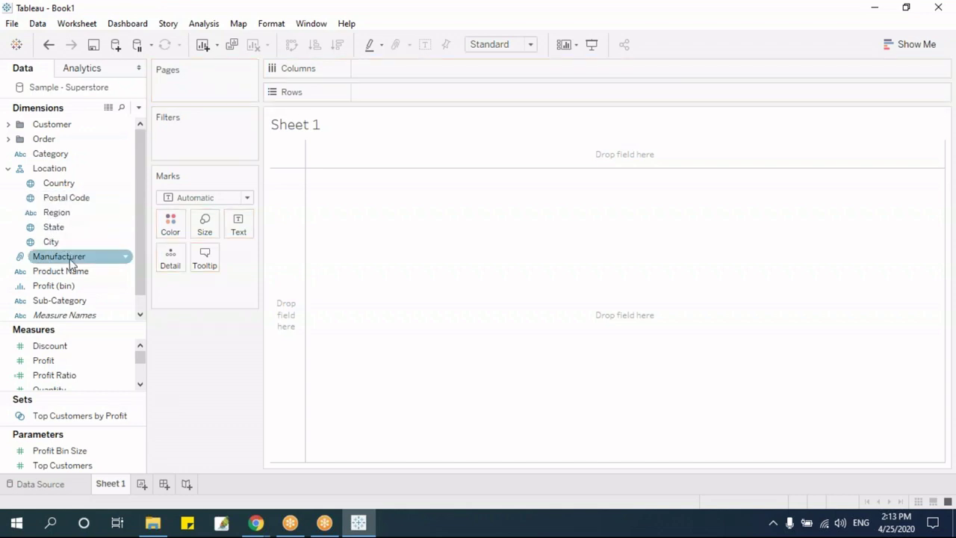
pyautogui.click(74, 198)
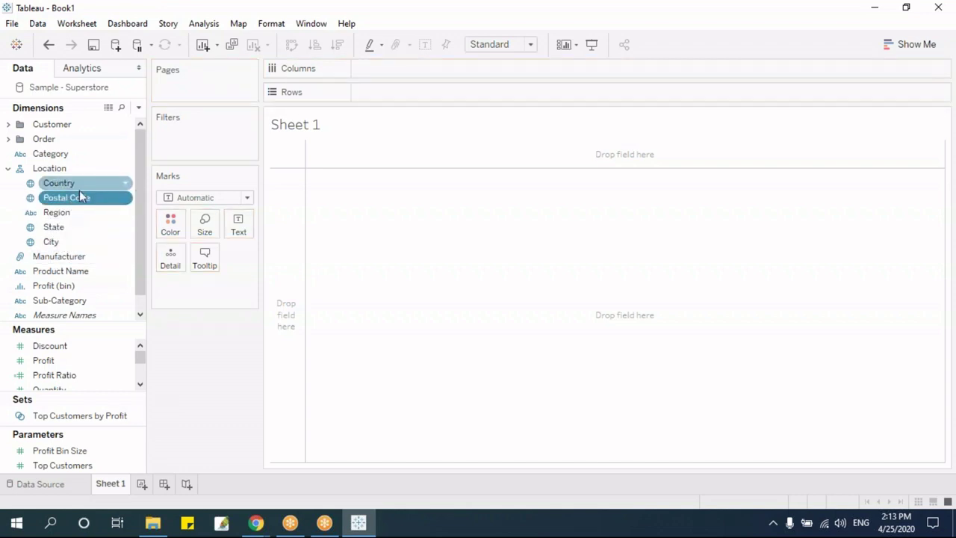
# Step: Place Country on Columns and drill down one level to Postal Code
pyautogui.moveTo(68, 192); pyautogui.dragTo(351, 100)
pyautogui.moveTo(395, 88); pyautogui.dragTo(367, 73)
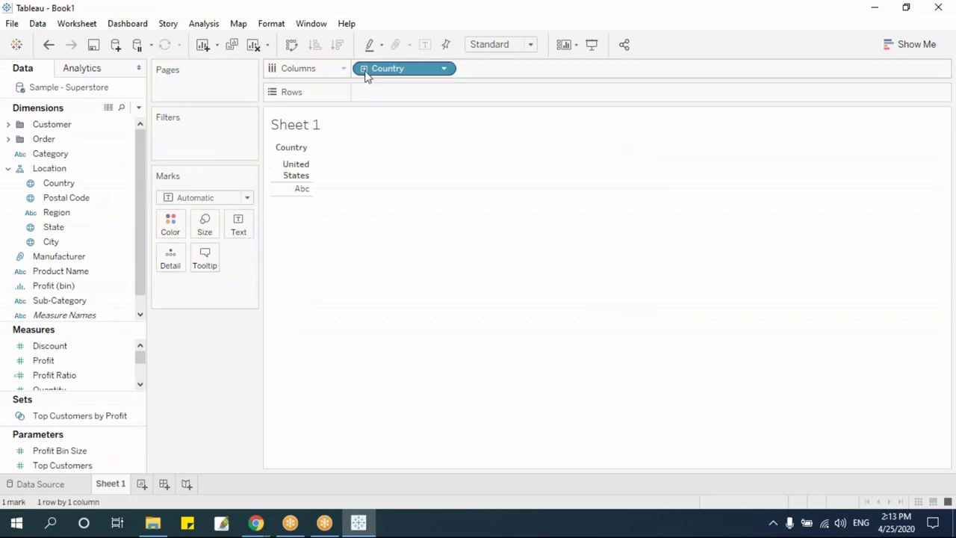
pyautogui.click(364, 69)
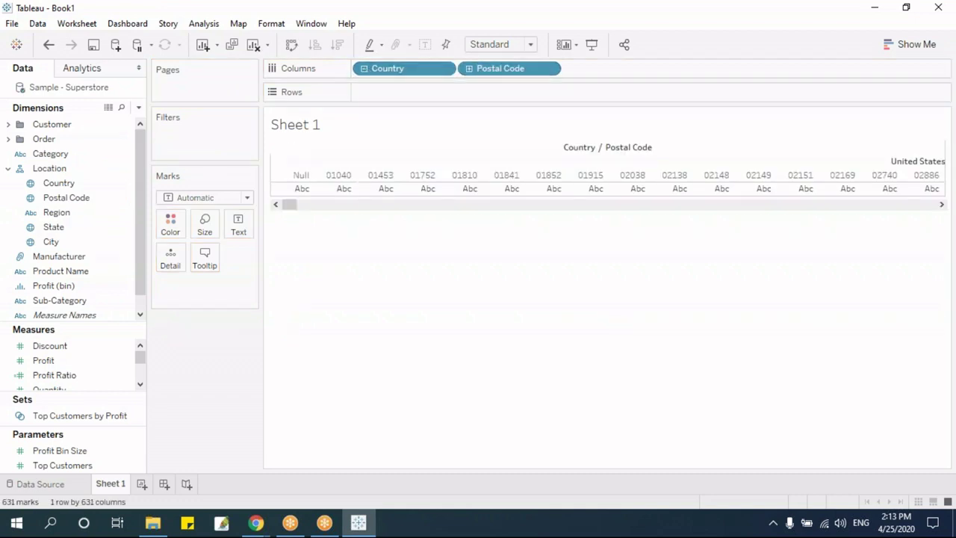
# Step: Clear Postal Code and Country from Columns, and remove Postal Code from the Location hierarchy
pyautogui.moveTo(486, 75); pyautogui.dragTo(482, 313)
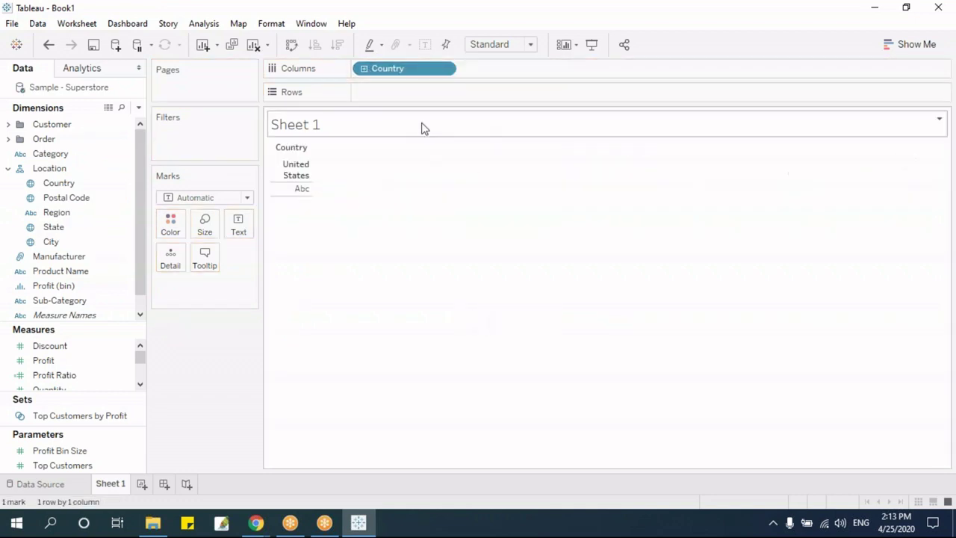
pyautogui.moveTo(395, 70); pyautogui.dragTo(448, 326)
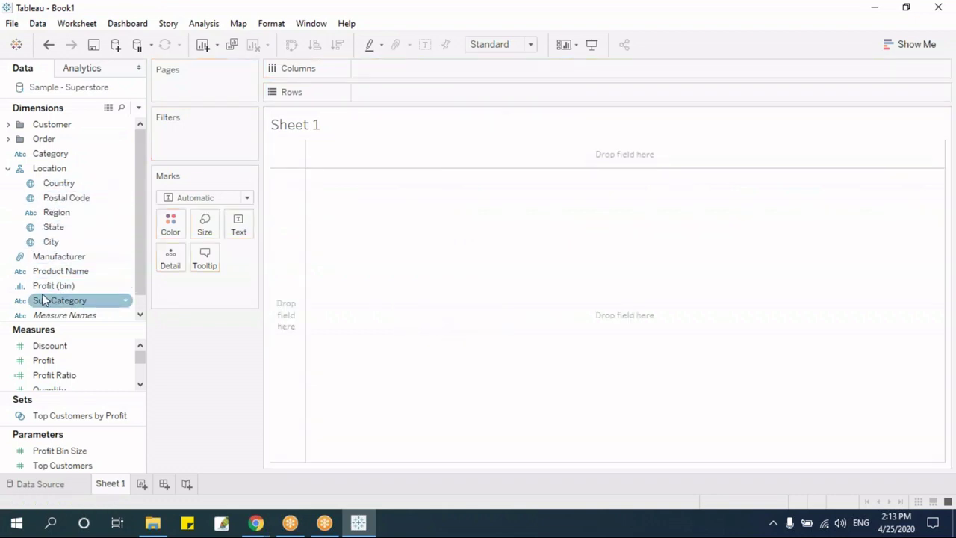
pyautogui.rightClick(60, 201)
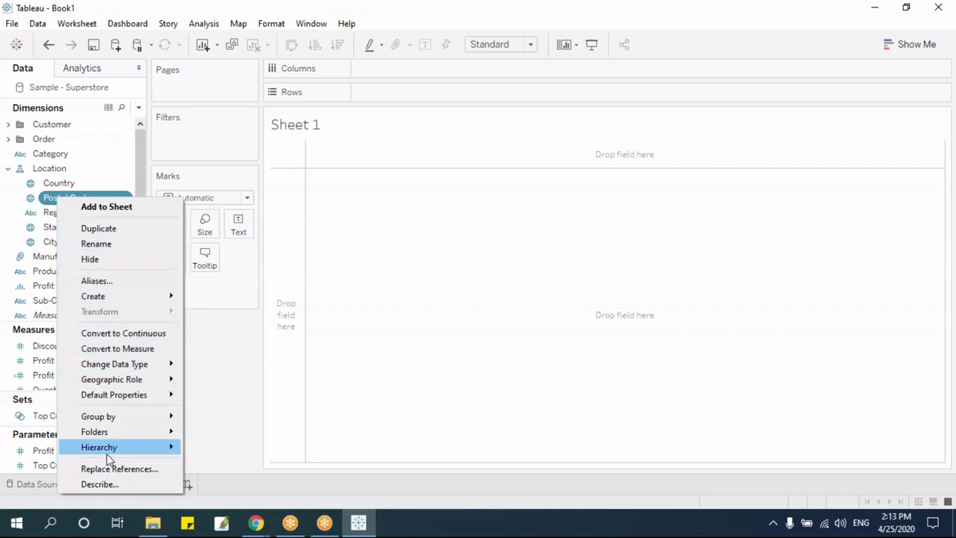
pyautogui.rightClick(54, 200)
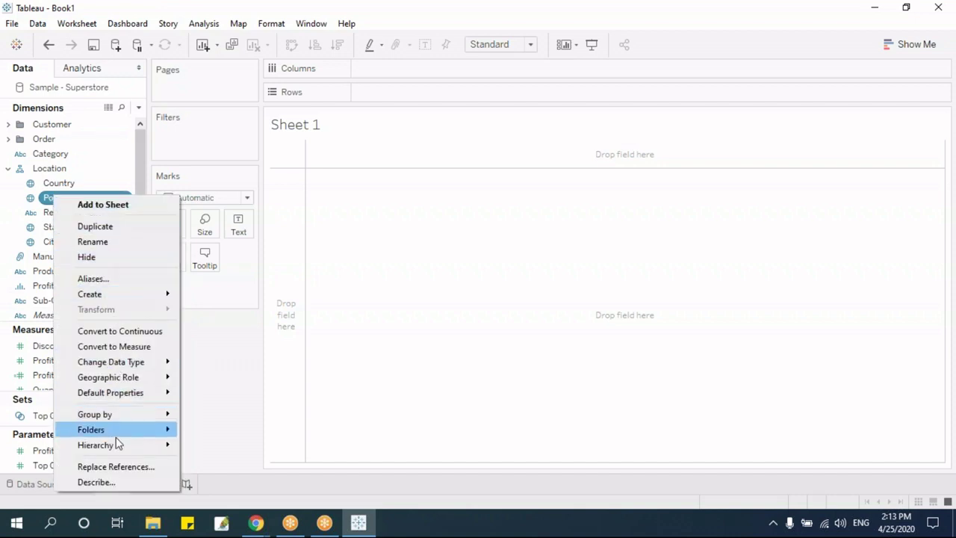
pyautogui.moveTo(117, 446)
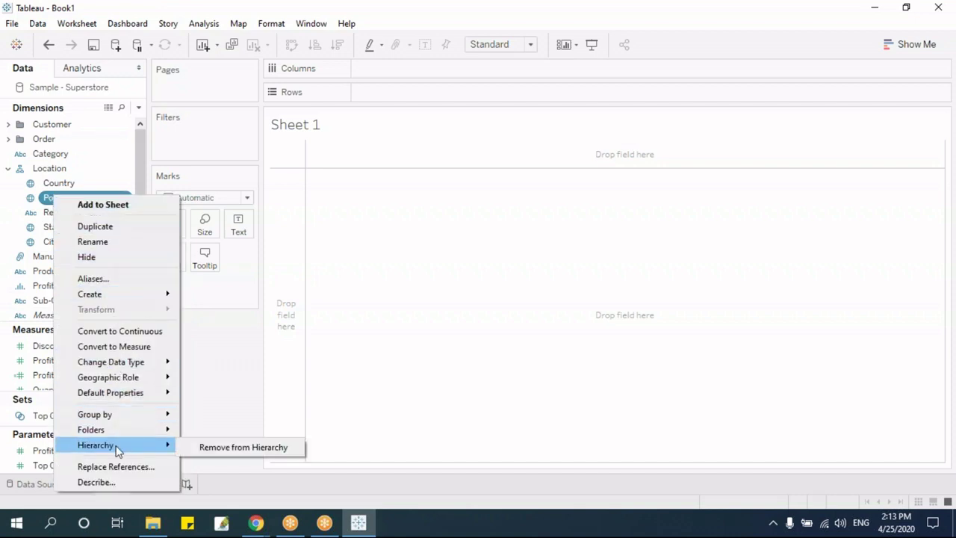
pyautogui.click(200, 448)
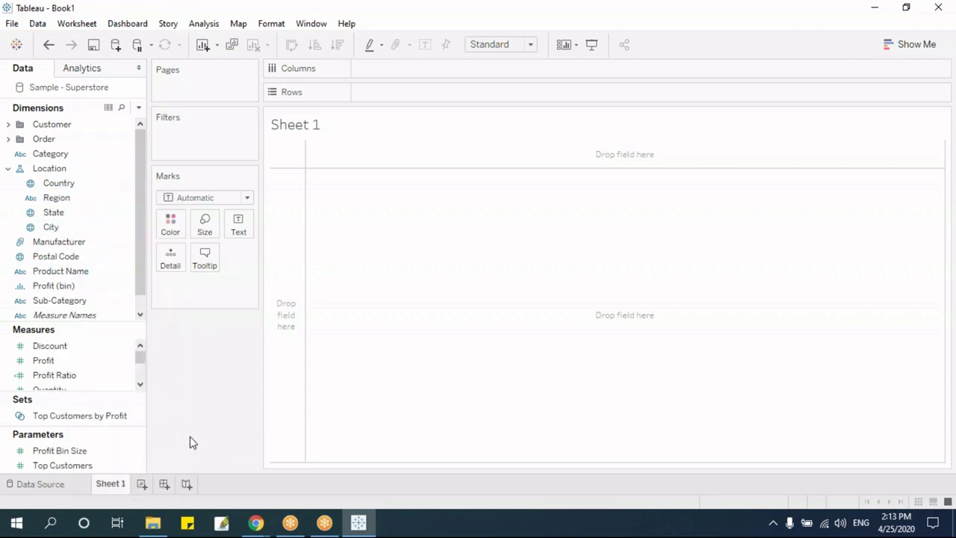
# Step: Remove Region from the Location hierarchy
pyautogui.click(75, 212)
pyautogui.click(70, 199)
pyautogui.rightClick(70, 198)
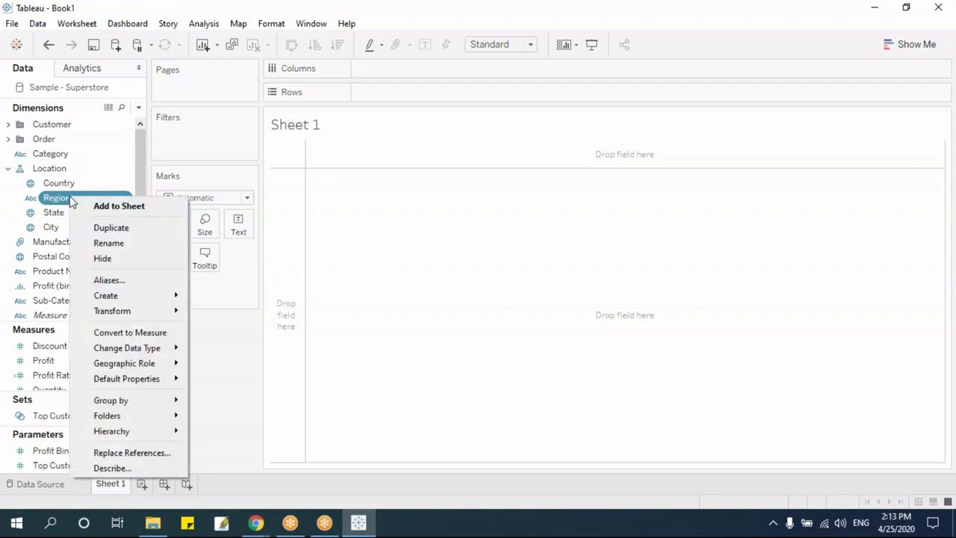
pyautogui.moveTo(133, 432)
pyautogui.click(202, 436)
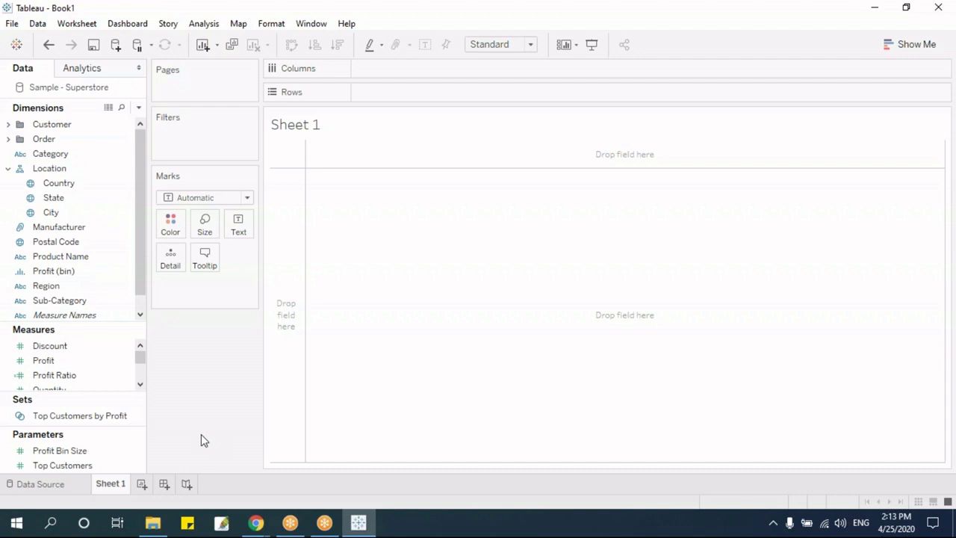
pyautogui.click(78, 228)
pyautogui.click(65, 200)
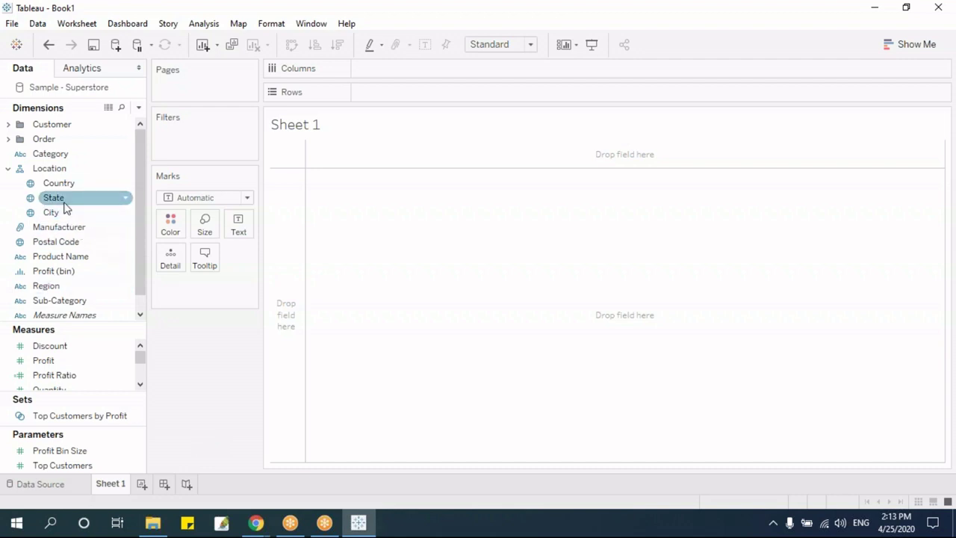
pyautogui.click(66, 209)
pyautogui.click(60, 183)
pyautogui.click(59, 171)
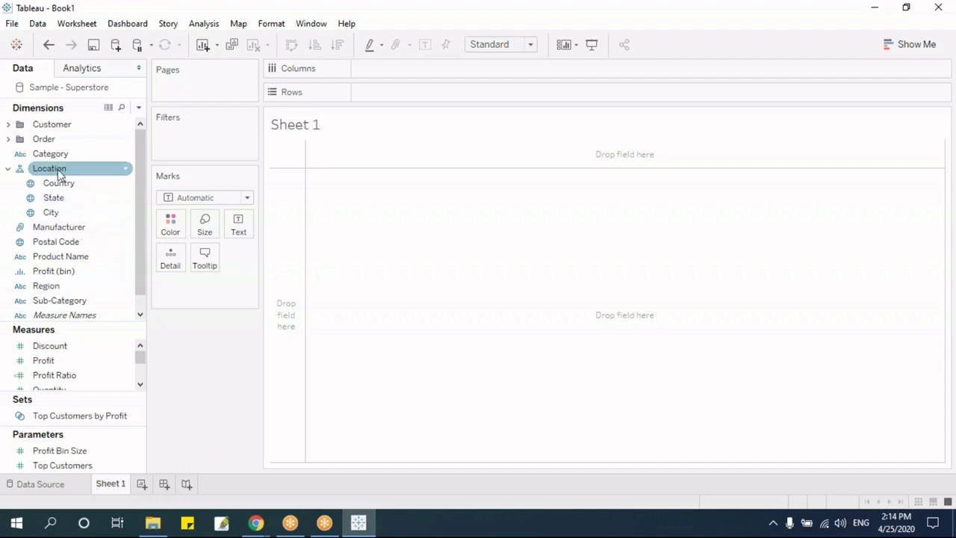
pyautogui.click(59, 183)
pyautogui.click(57, 199)
pyautogui.click(56, 300)
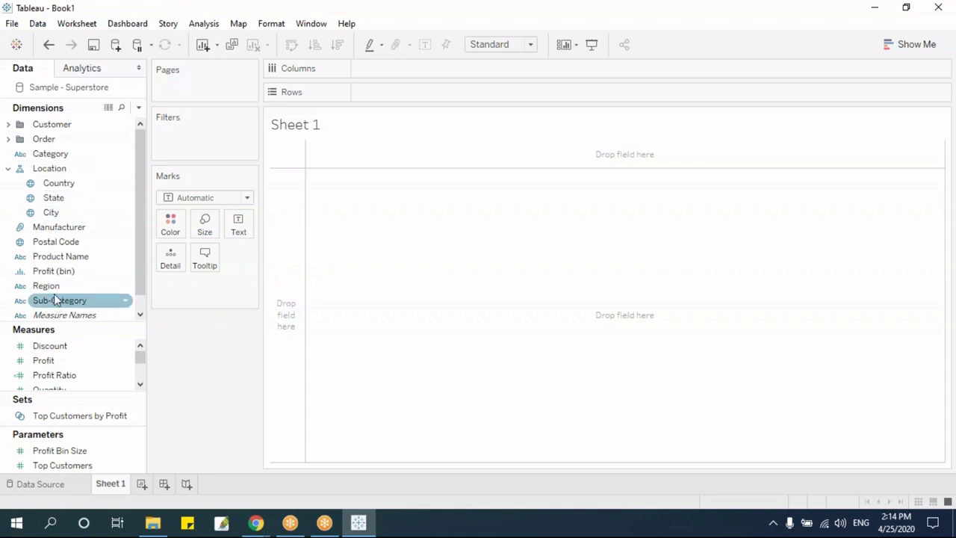
# Step: Return Region to the Location hierarchy below Country, and drill down from Country on Columns through Region to State
pyautogui.moveTo(57, 284); pyautogui.dragTo(366, 75)
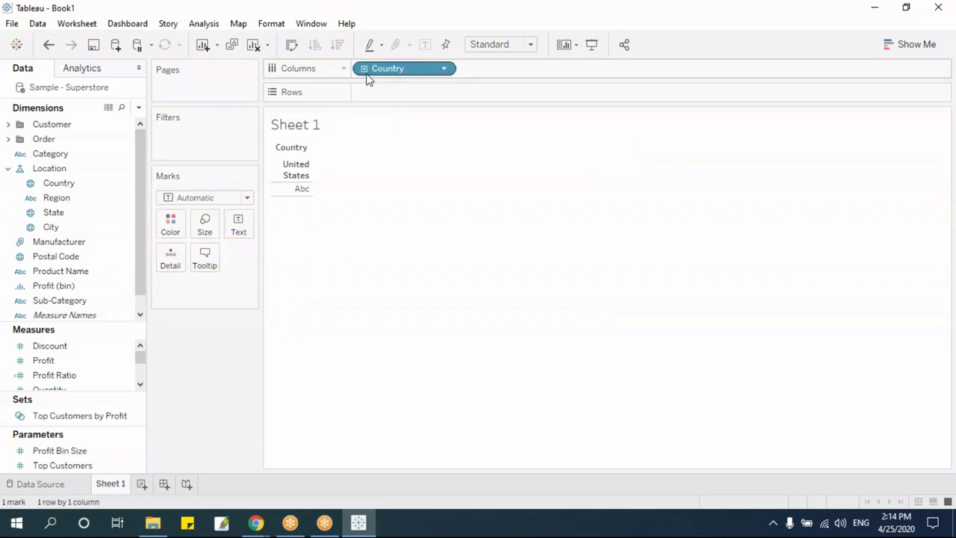
pyautogui.click(365, 69)
pyautogui.click(471, 72)
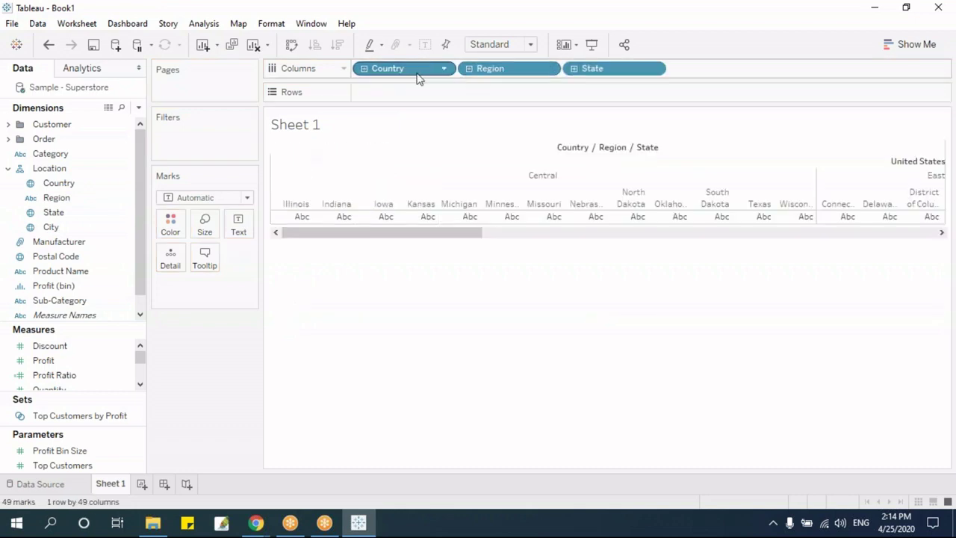
# Step: Remove the whole Location hierarchy from the dimensions and clear all fields from the sheet
pyautogui.click(50, 171)
pyautogui.rightClick(48, 169)
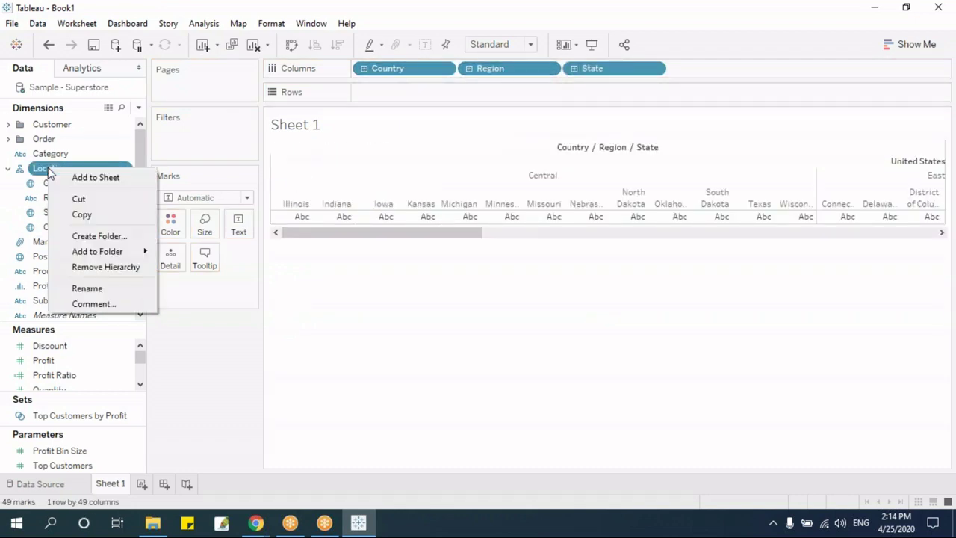
pyautogui.click(117, 271)
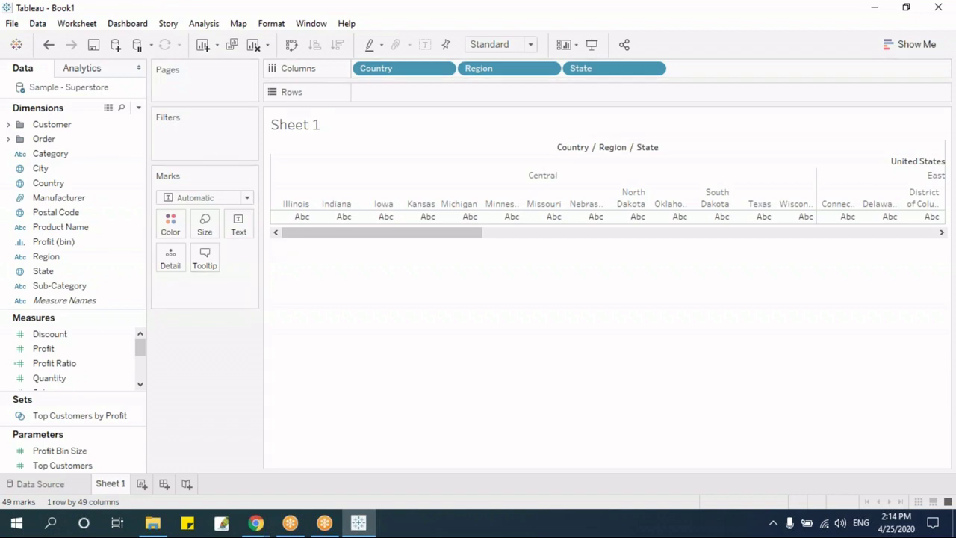
pyautogui.moveTo(368, 68)
pyautogui.mouseDown()
pyautogui.moveTo(379, 88)
pyautogui.moveTo(367, 74)
pyautogui.mouseUp()
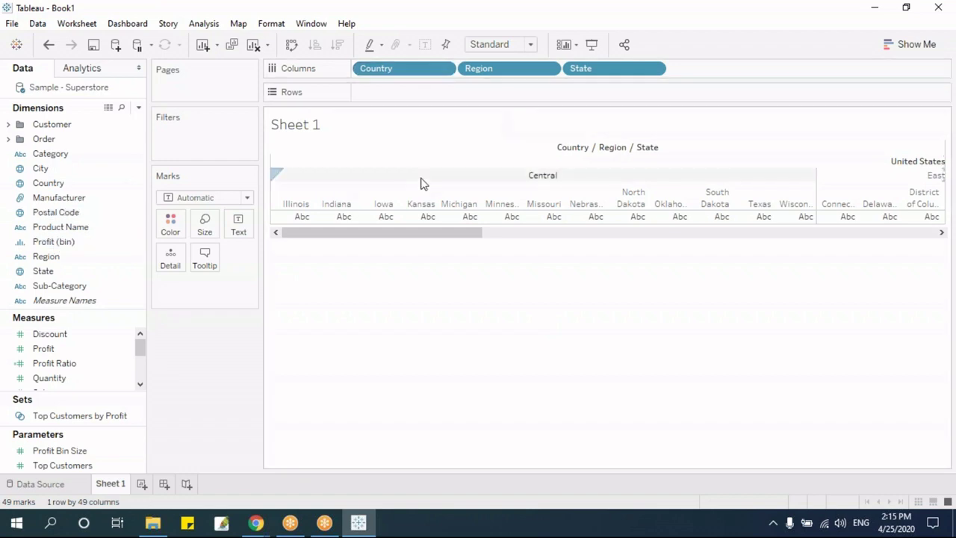
pyautogui.hotkey('alt', 'shift', 'BackSpace')
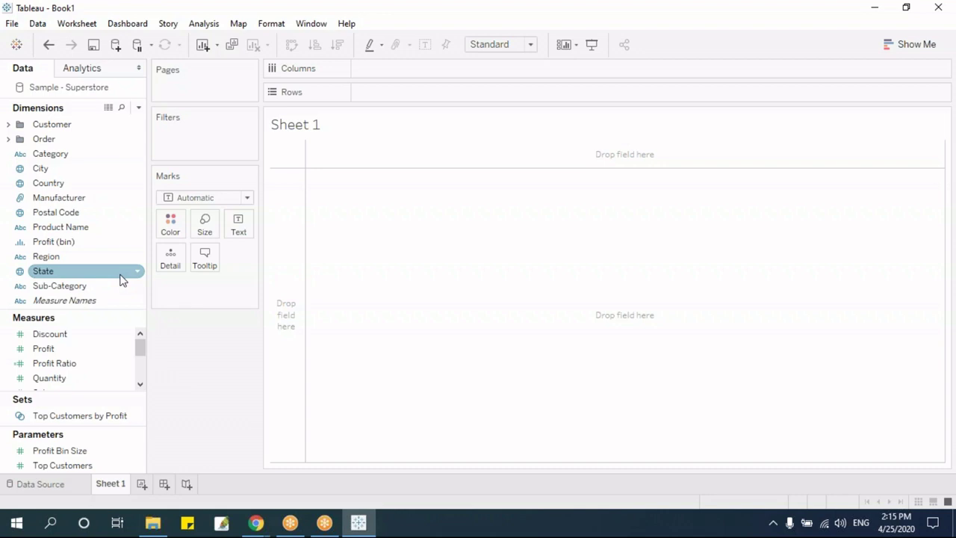
# Step: Create a hierarchy named Location from the Country field
pyautogui.rightClick(56, 185)
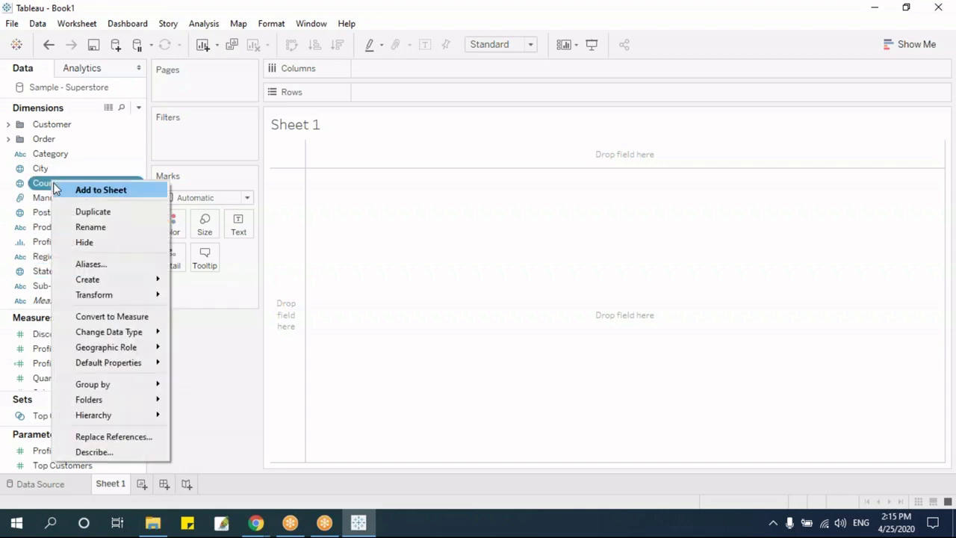
pyautogui.moveTo(109, 419)
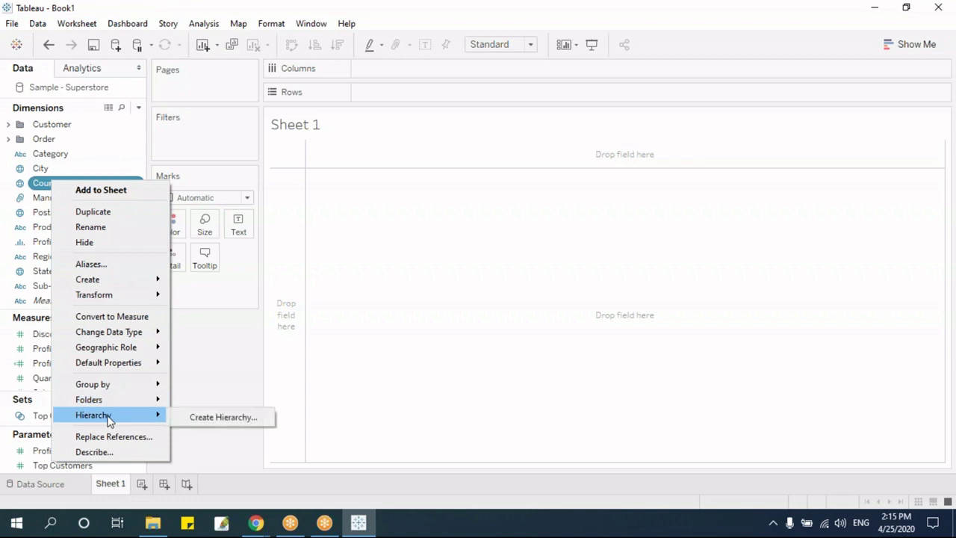
pyautogui.click(206, 418)
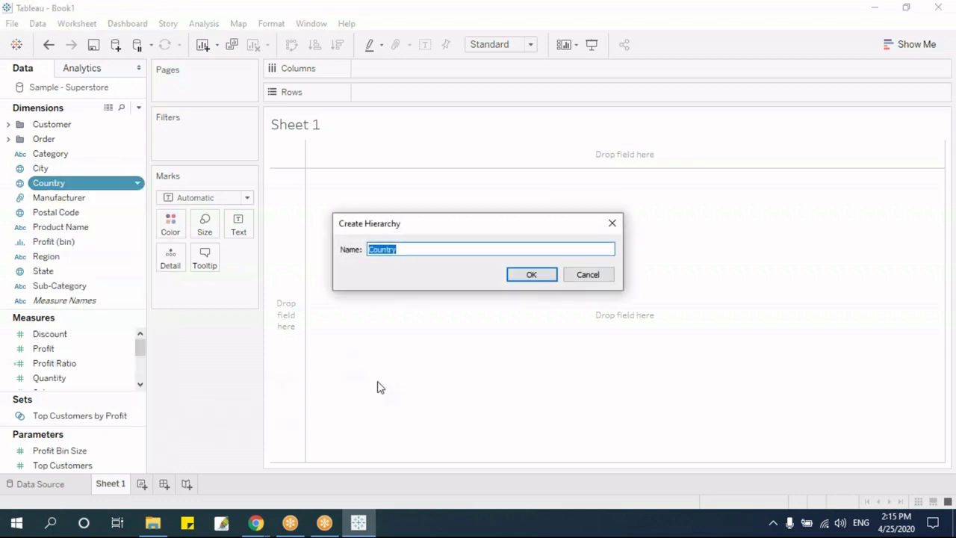
pyautogui.write('Location')
pyautogui.click(549, 274)
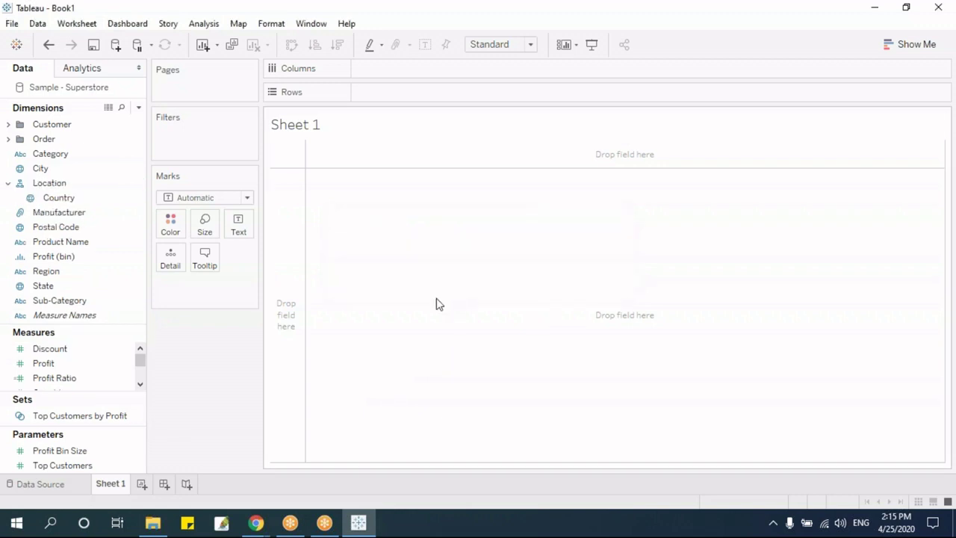
# Step: Add Region and State below Country in the Location hierarchy
pyautogui.moveTo(65, 274); pyautogui.dragTo(77, 209)
pyautogui.click(66, 288)
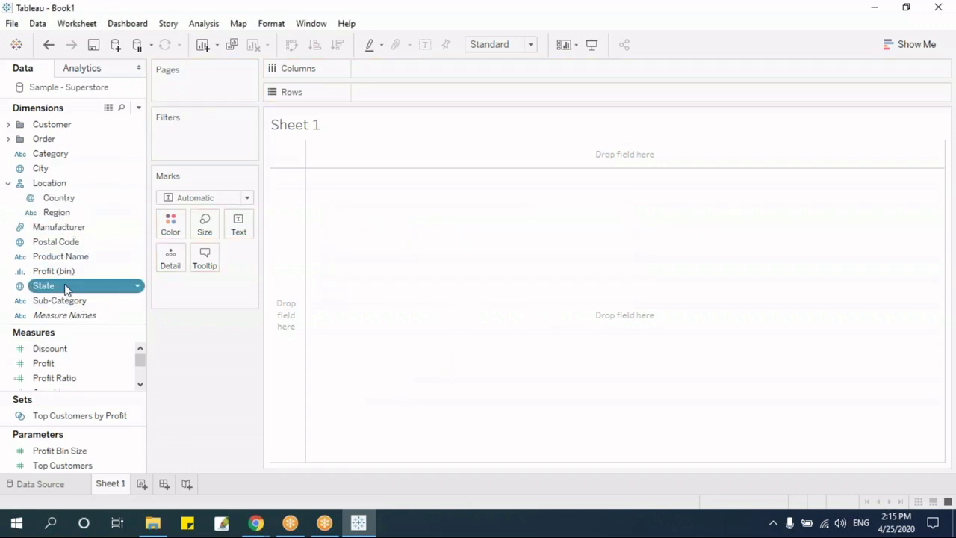
pyautogui.moveTo(66, 289); pyautogui.dragTo(62, 221)
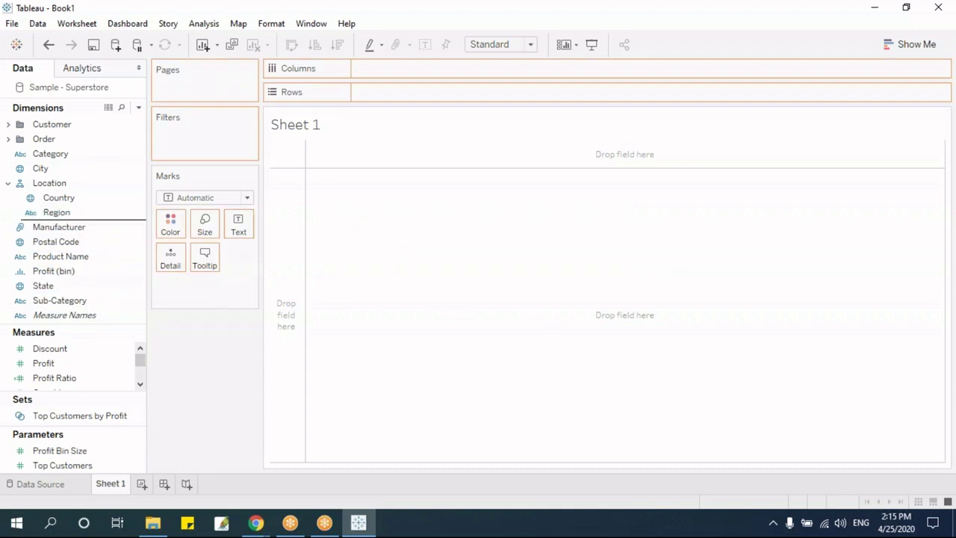
# Step: Add City and Postal Code below State in the Location hierarchy
pyautogui.click(51, 169)
pyautogui.rightClick(51, 169)
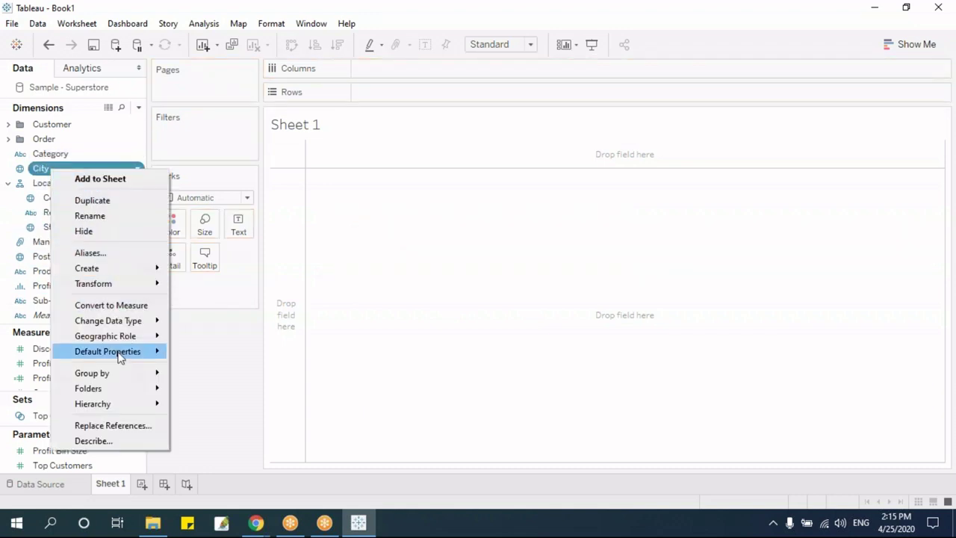
pyautogui.moveTo(110, 408)
pyautogui.moveTo(200, 411)
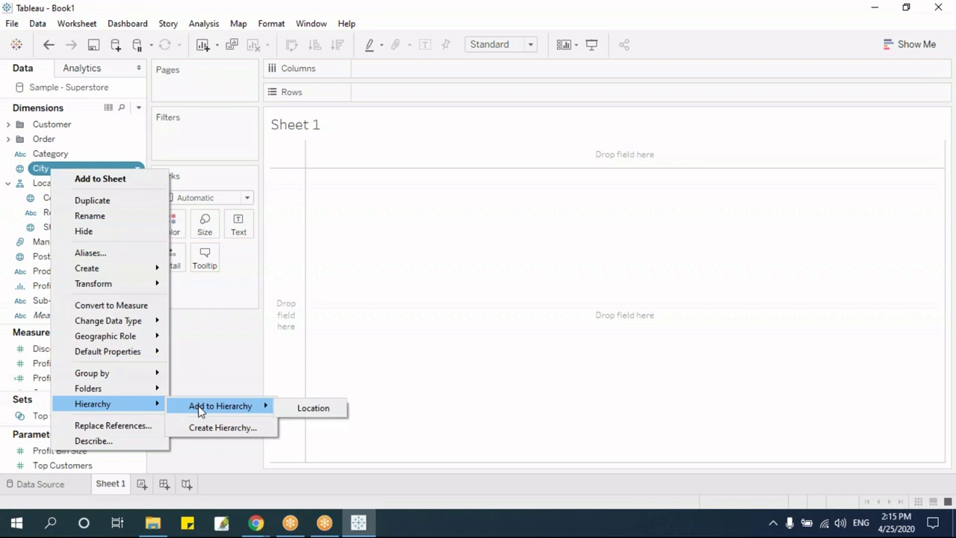
pyautogui.click(320, 410)
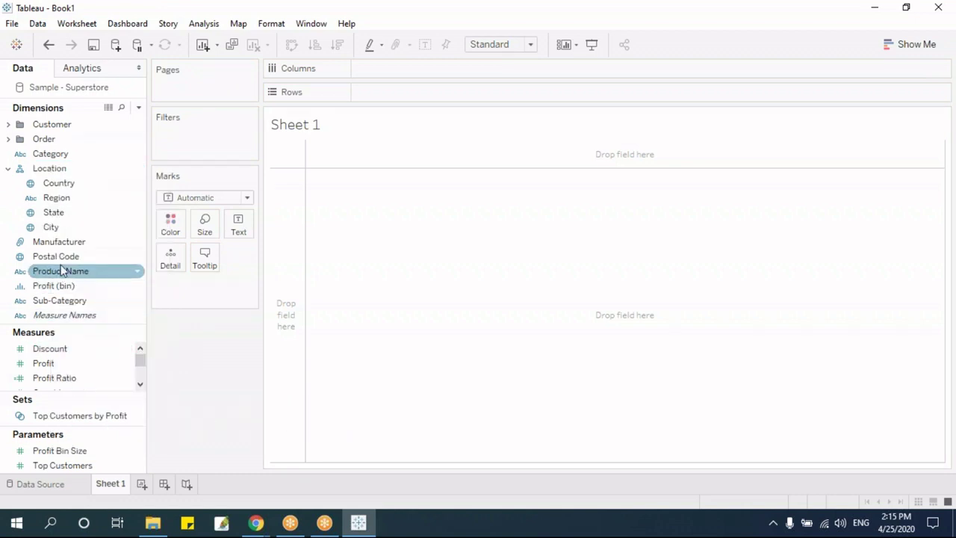
pyautogui.moveTo(59, 256)
pyautogui.mouseDown()
pyautogui.moveTo(72, 223)
pyautogui.moveTo(73, 251)
pyautogui.mouseUp()
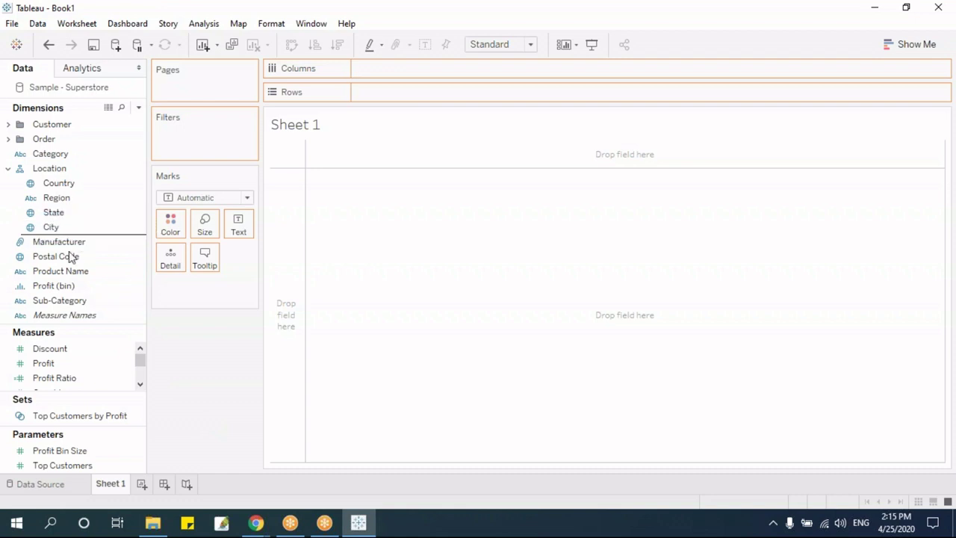
# Step: Place the Location hierarchy on Columns, and take its Country field off the sheet again
pyautogui.click(48, 171)
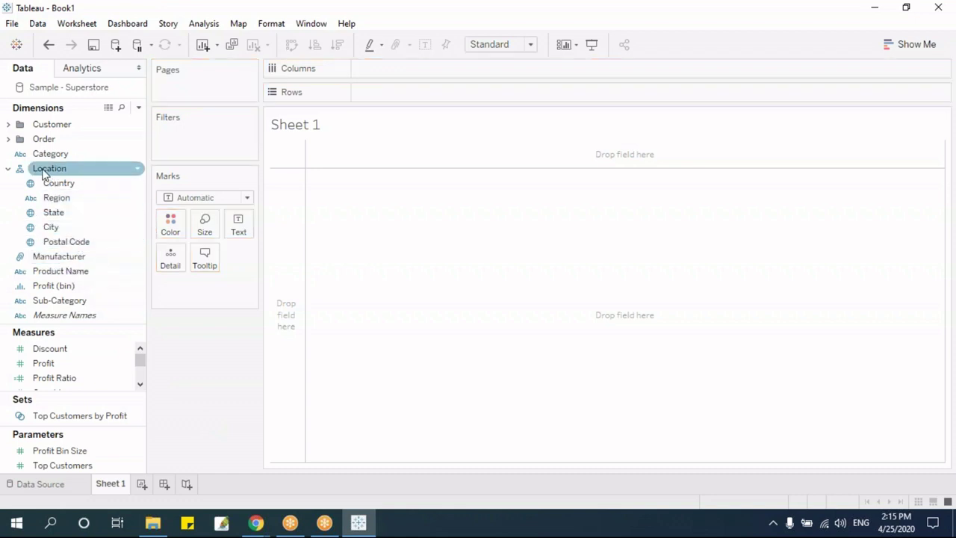
pyautogui.moveTo(50, 172); pyautogui.dragTo(388, 78)
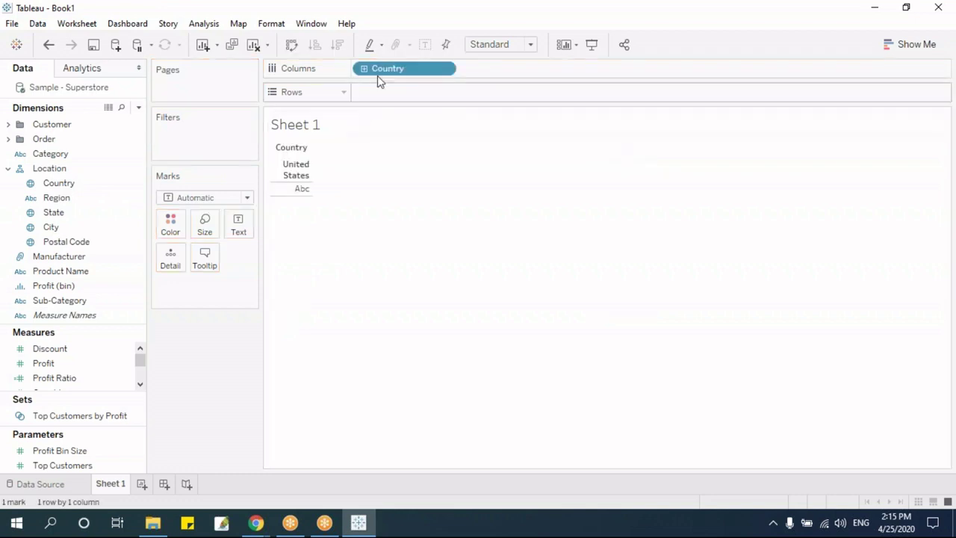
pyautogui.click(30, 228)
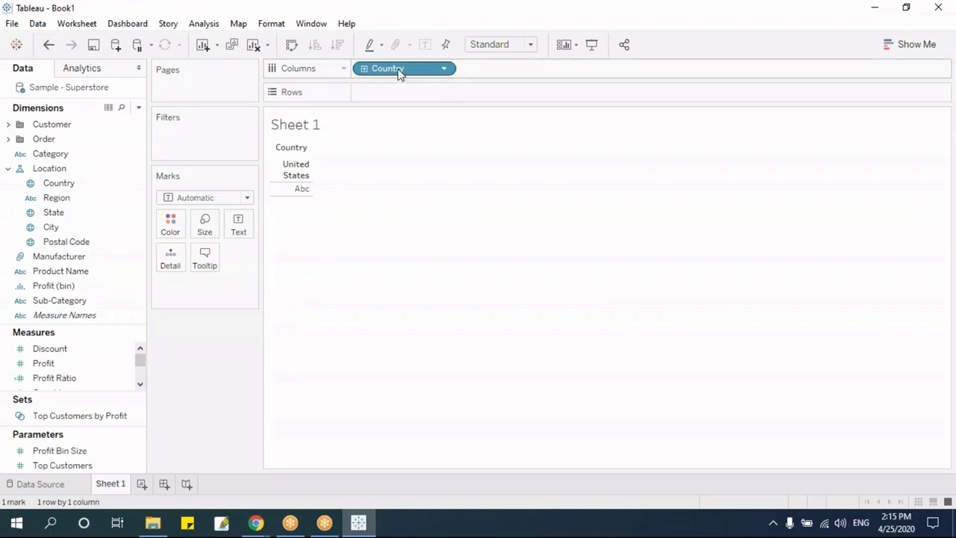
pyautogui.moveTo(398, 71); pyautogui.dragTo(50, 171)
# Step: Rename the Location hierarchy as Location iTAS
pyautogui.rightClick(49, 170)
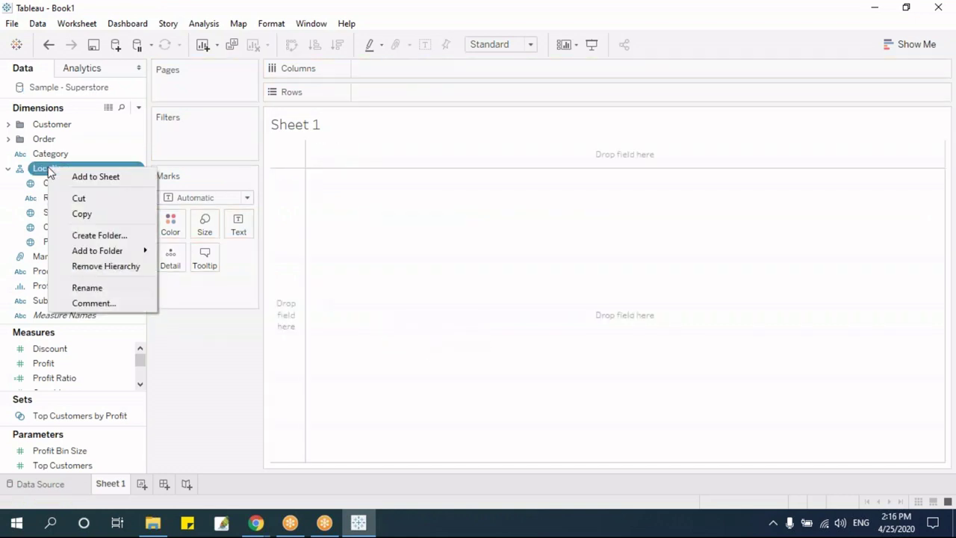
pyautogui.click(105, 286)
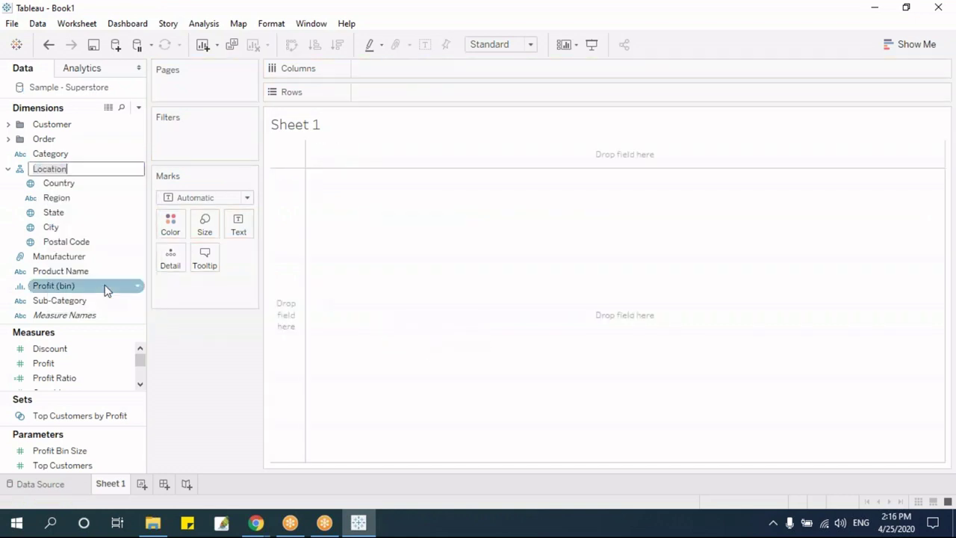
pyautogui.moveTo(73, 169); pyautogui.dragTo(19, 168)
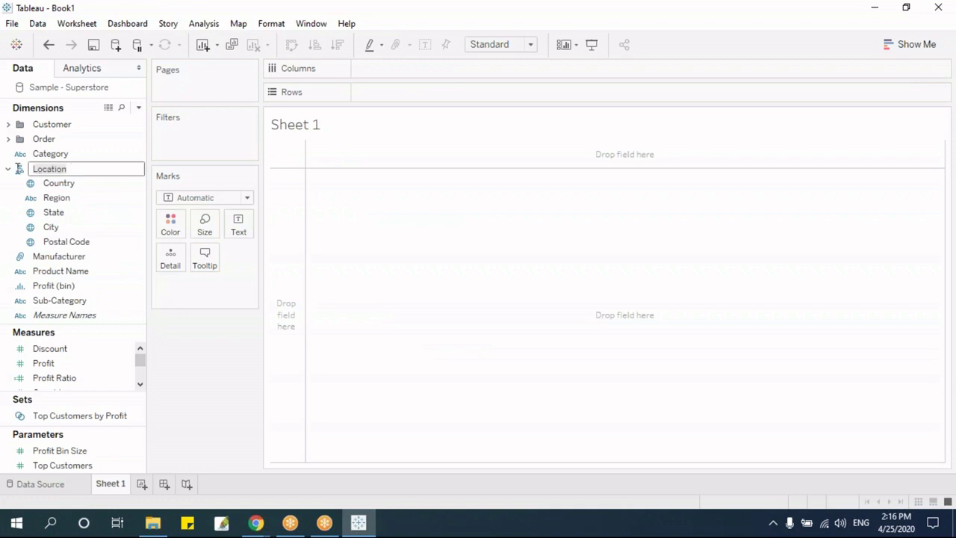
pyautogui.write('LOcat')
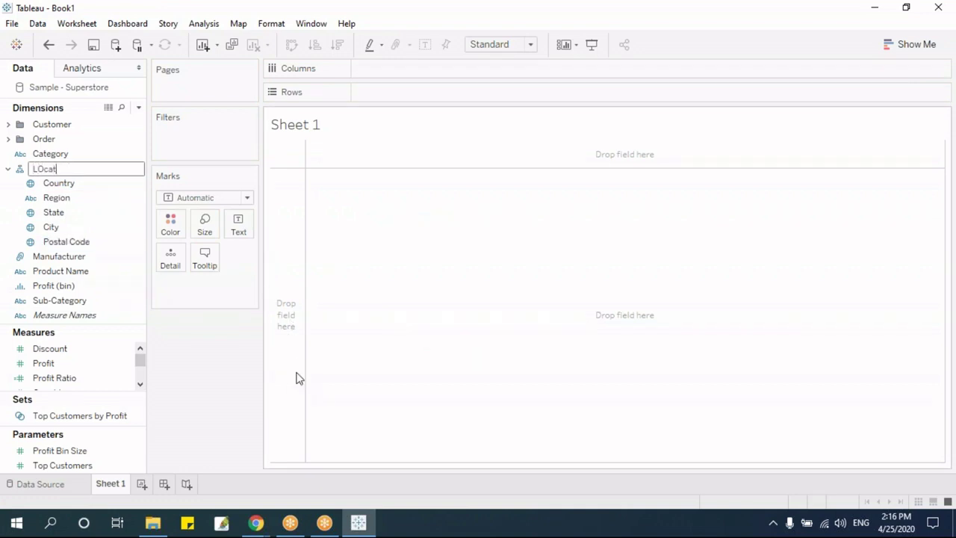
pyautogui.press('BackSpace')
pyautogui.press('BackSpace')
pyautogui.press('BackSpace')
pyautogui.press('BackSpace')
pyautogui.write('ocation iTAS')
pyautogui.press('Return')
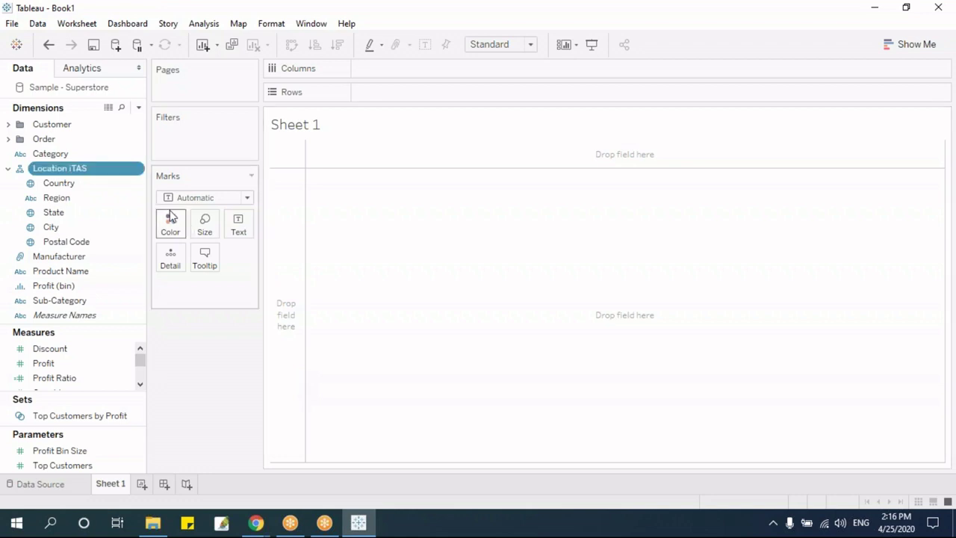
pyautogui.moveTo(84, 174); pyautogui.dragTo(470, 392)
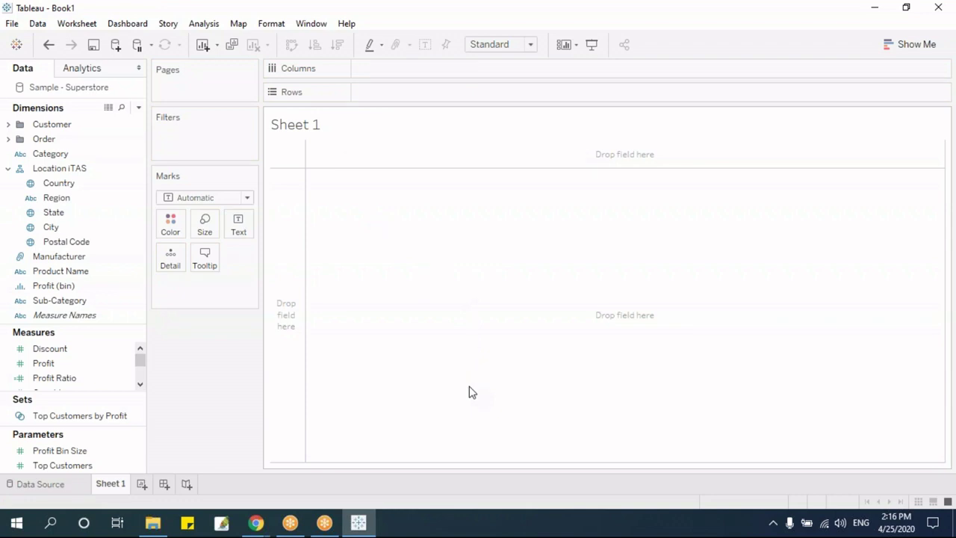
pyautogui.click(8, 169)
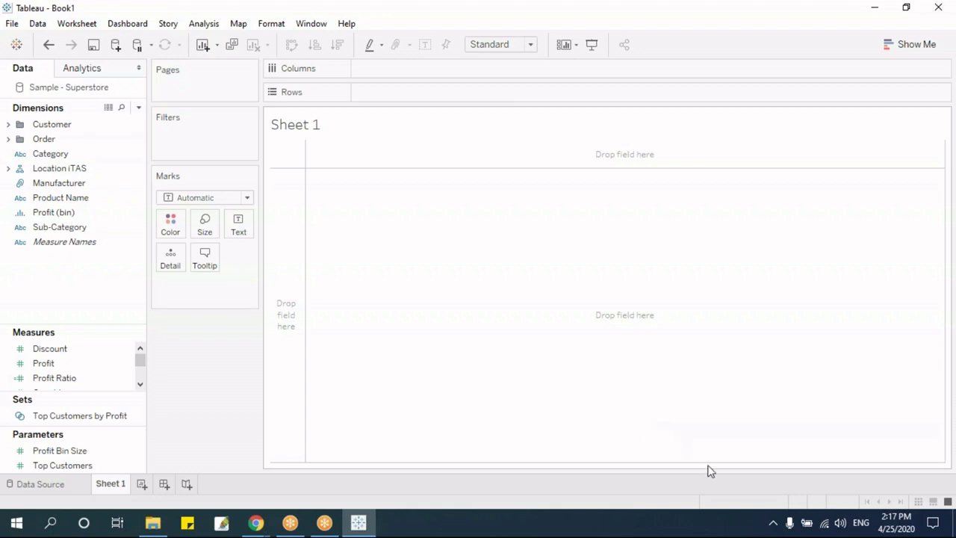
pyautogui.click(30, 183)
pyautogui.click(9, 169)
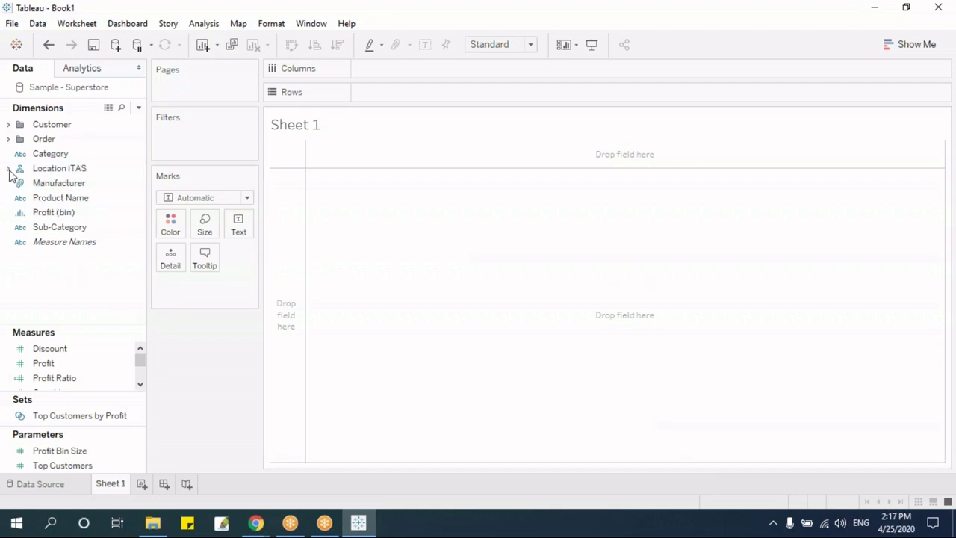
pyautogui.click(30, 197)
pyautogui.click(54, 228)
pyautogui.click(53, 213)
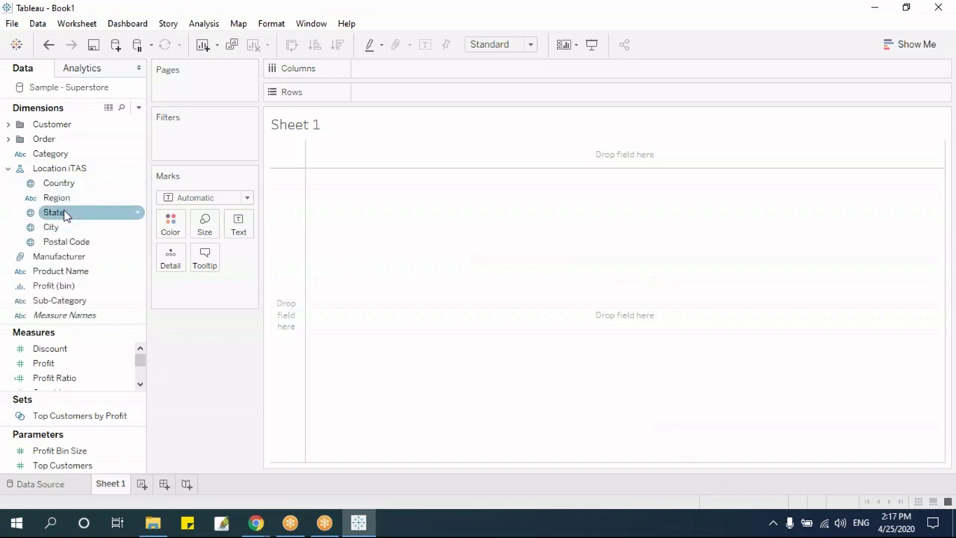
# Step: Place the Region level of the Location iTAS hierarchy on Columns
pyautogui.click(58, 199)
pyautogui.moveTo(64, 202); pyautogui.dragTo(409, 71)
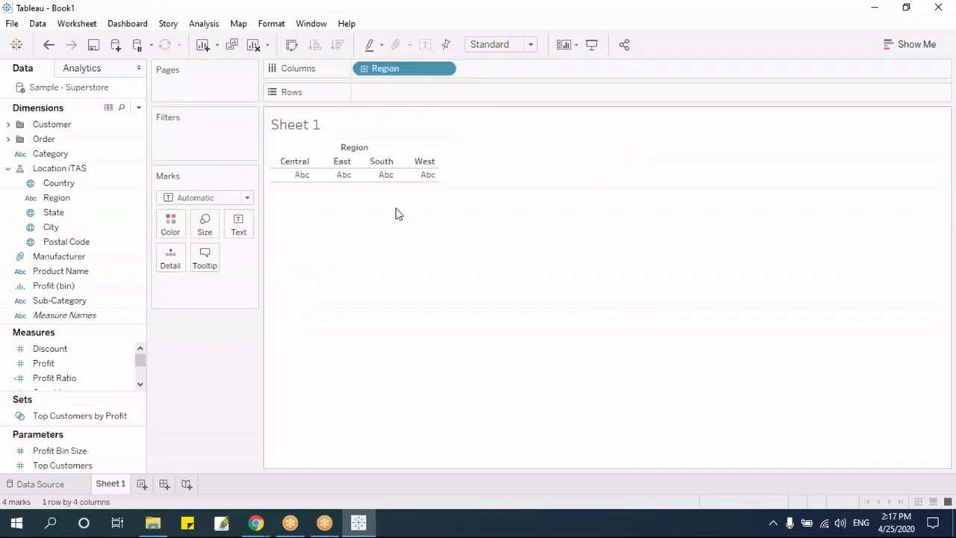
pyautogui.click(125, 306)
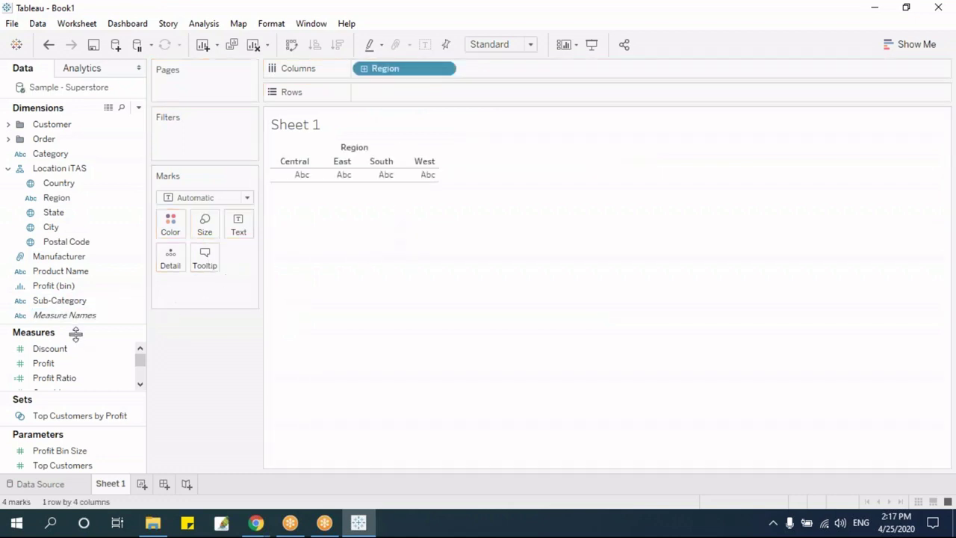
# Step: Put Sales on Rows and replace Region with Sub-Category on Columns to build a bar chart
pyautogui.moveTo(119, 394); pyautogui.dragTo(120, 410)
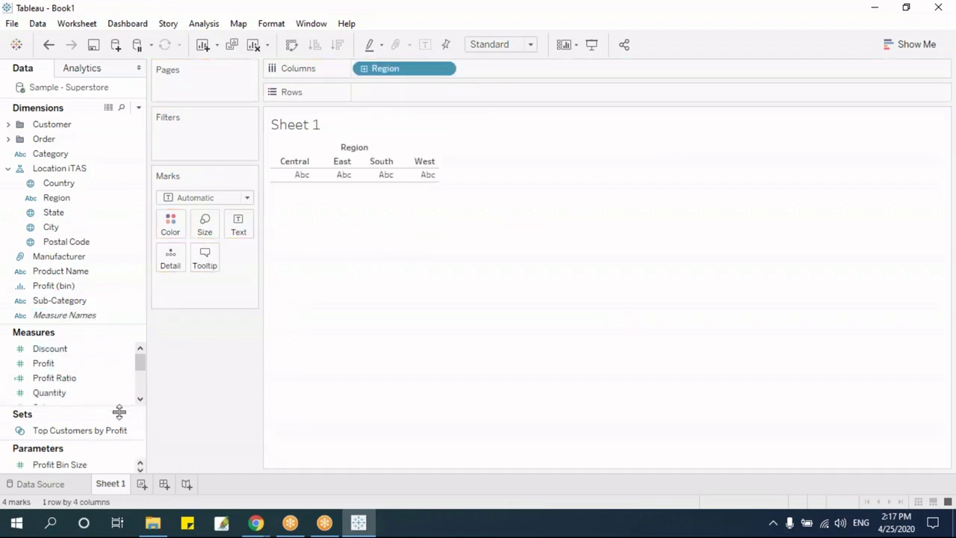
pyautogui.moveTo(102, 325); pyautogui.dragTo(119, 205)
pyautogui.moveTo(43, 288); pyautogui.dragTo(651, 262)
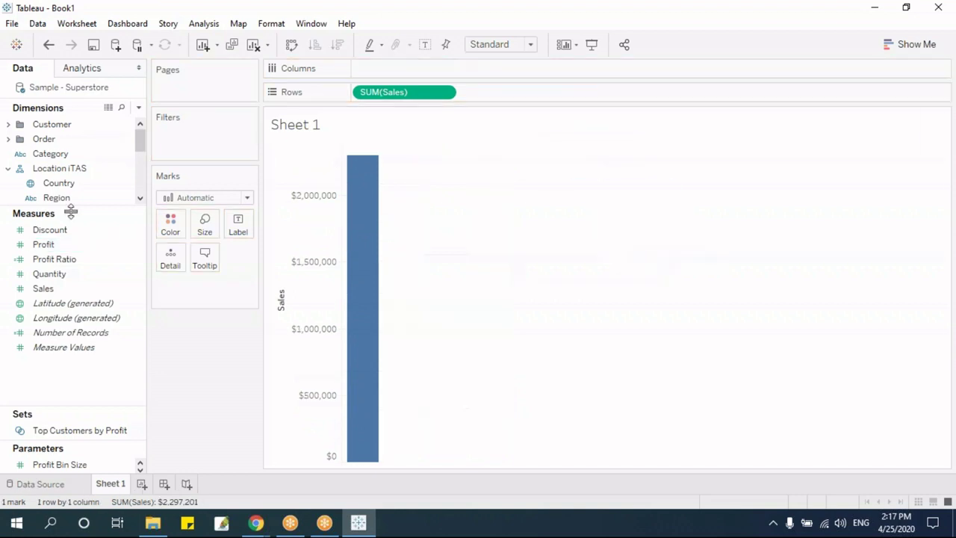
pyautogui.moveTo(70, 209); pyautogui.dragTo(87, 280)
pyautogui.moveTo(137, 181); pyautogui.dragTo(142, 212)
pyautogui.moveTo(85, 254); pyautogui.dragTo(422, 75)
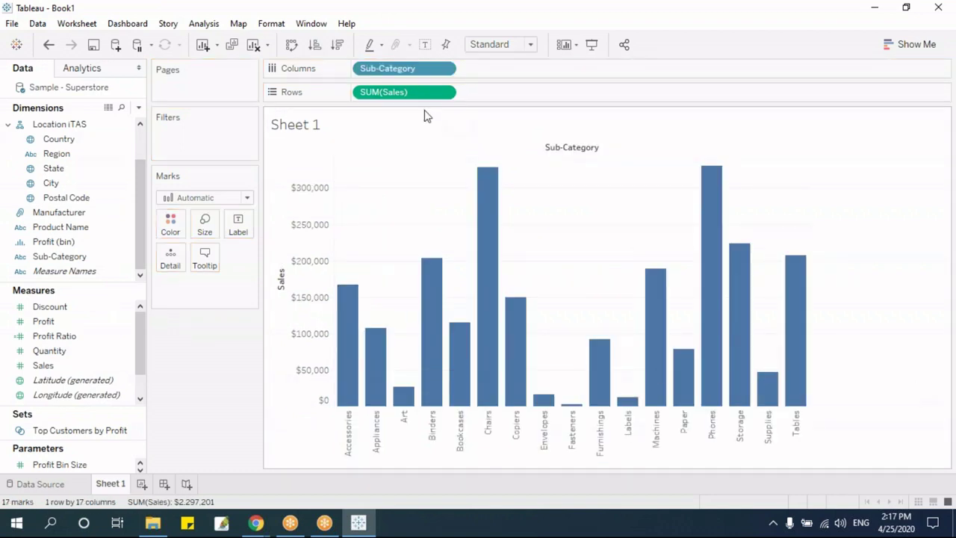
# Step: Swap rows and columns to make the bars horizontal, and sort the sub-categories by Sales in descending order
pyautogui.click(291, 45)
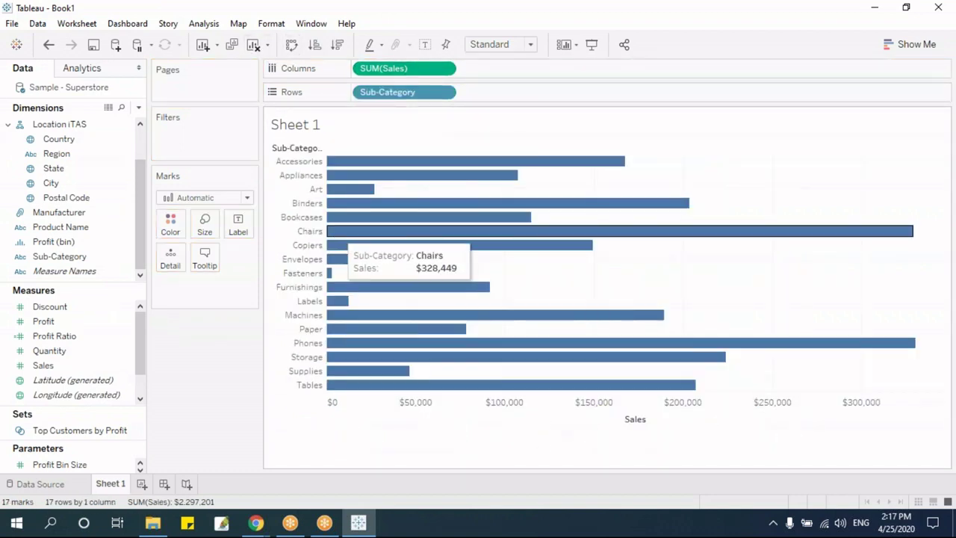
pyautogui.click(314, 46)
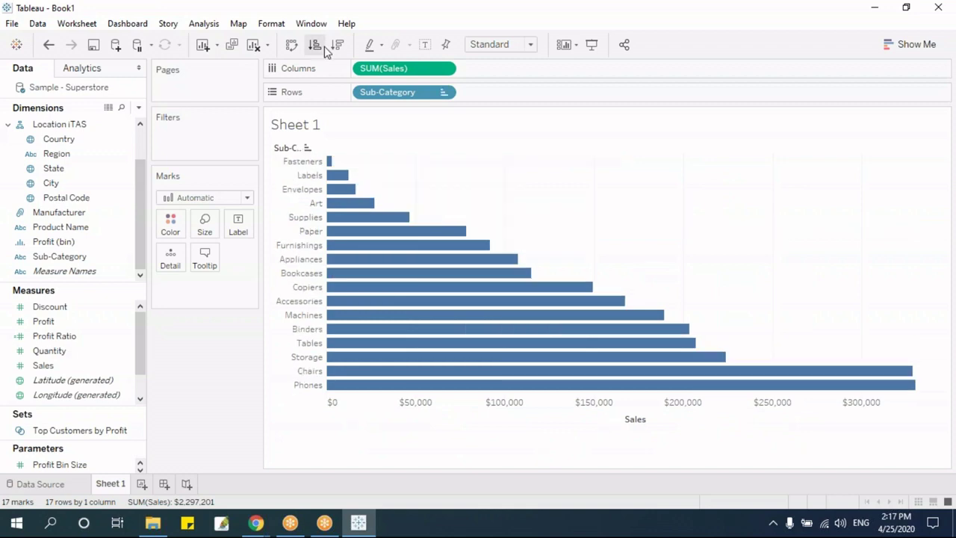
pyautogui.click(337, 45)
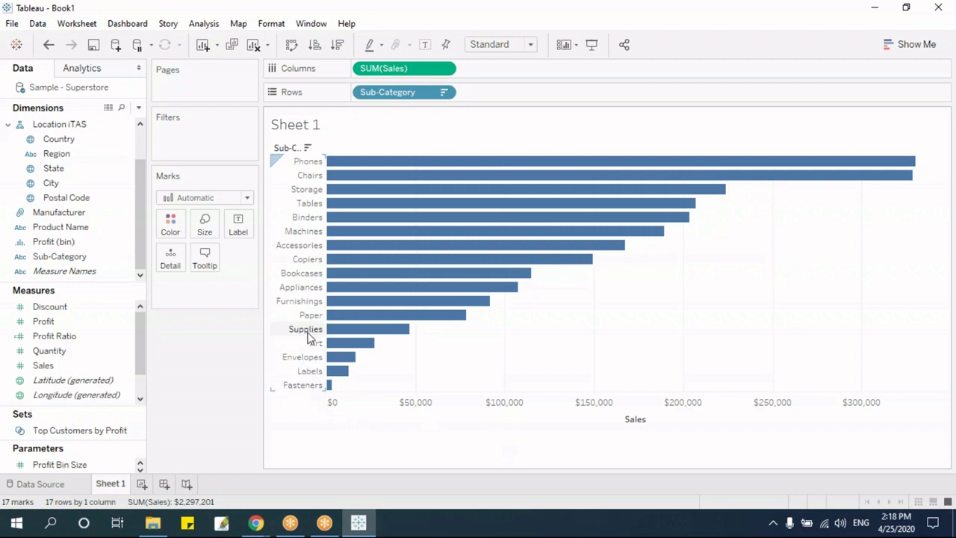
pyautogui.click(58, 139)
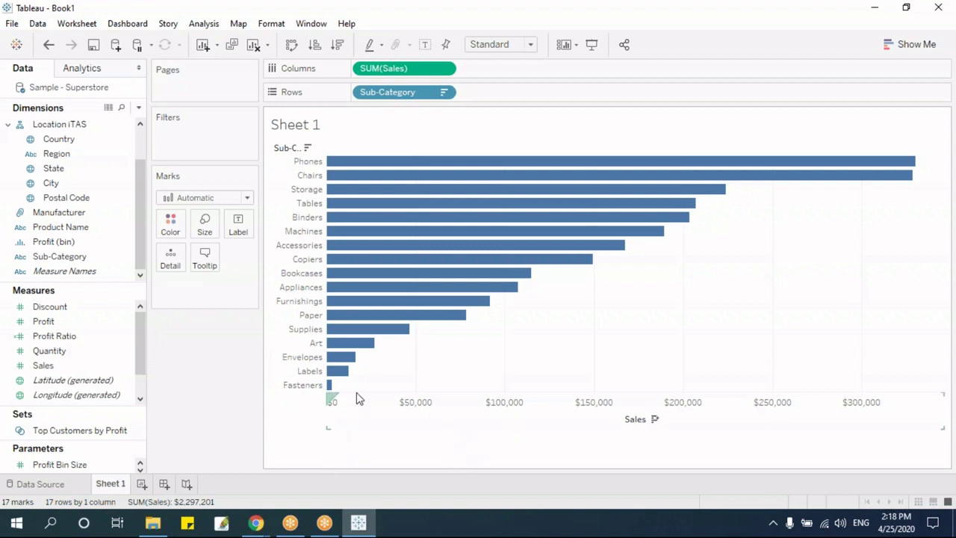
pyautogui.moveTo(337, 370)
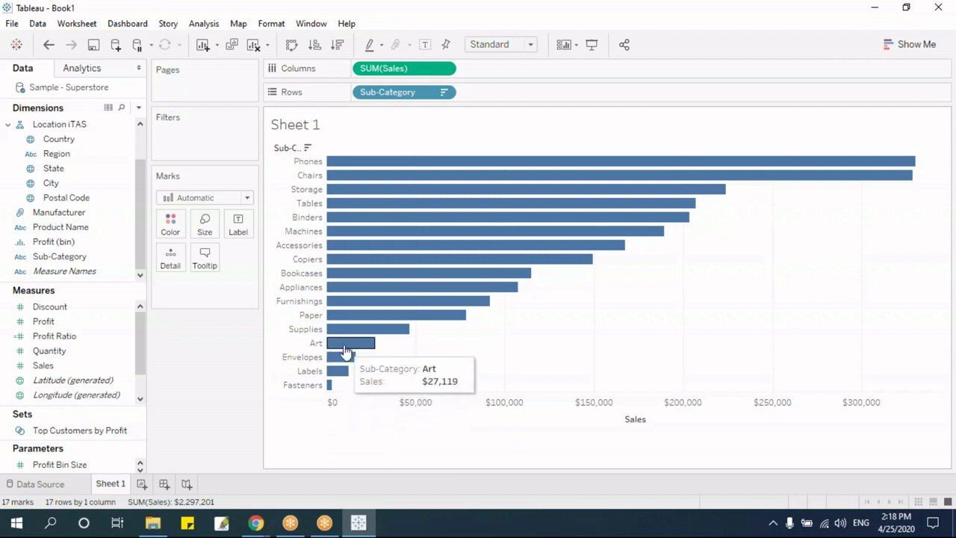
pyautogui.moveTo(357, 332)
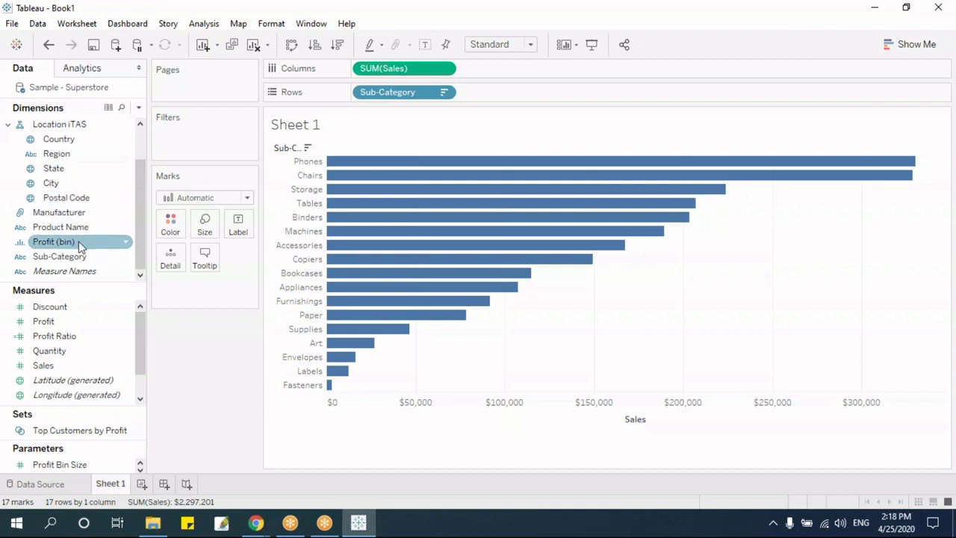
pyautogui.moveTo(77, 227)
pyautogui.mouseDown()
pyautogui.moveTo(309, 367)
pyautogui.moveTo(319, 417)
pyautogui.mouseUp()
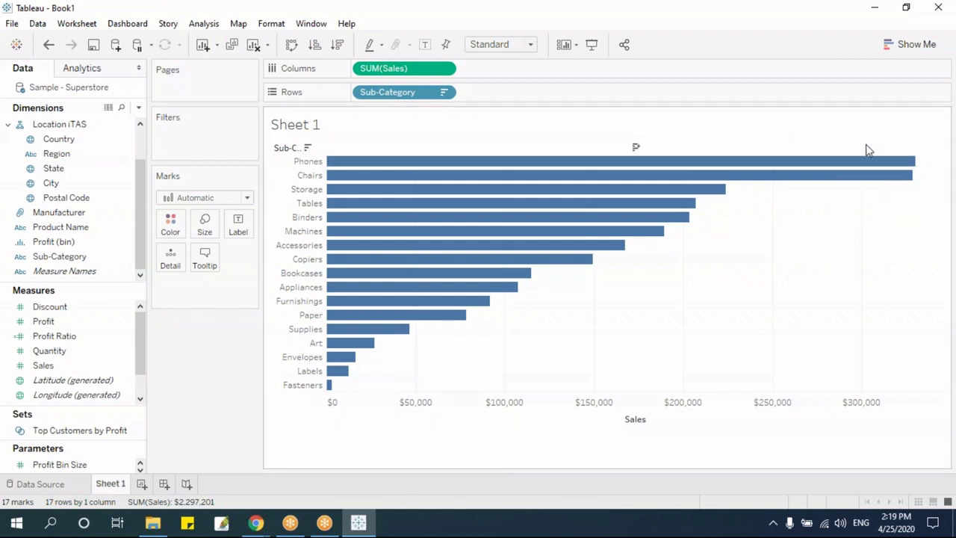
# Step: Group the Supplies, Art, Envelopes, Labels and Fasteners bars in the chart
pyautogui.click(330, 385)
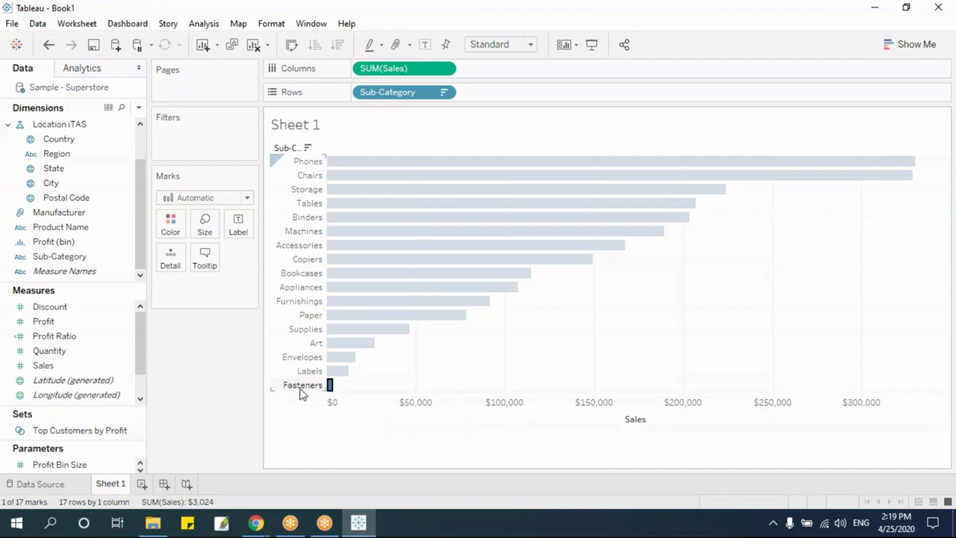
pyautogui.moveTo(333, 395)
pyautogui.keyDown('ctrl'); pyautogui.click(339, 373); pyautogui.keyUp('ctrl')
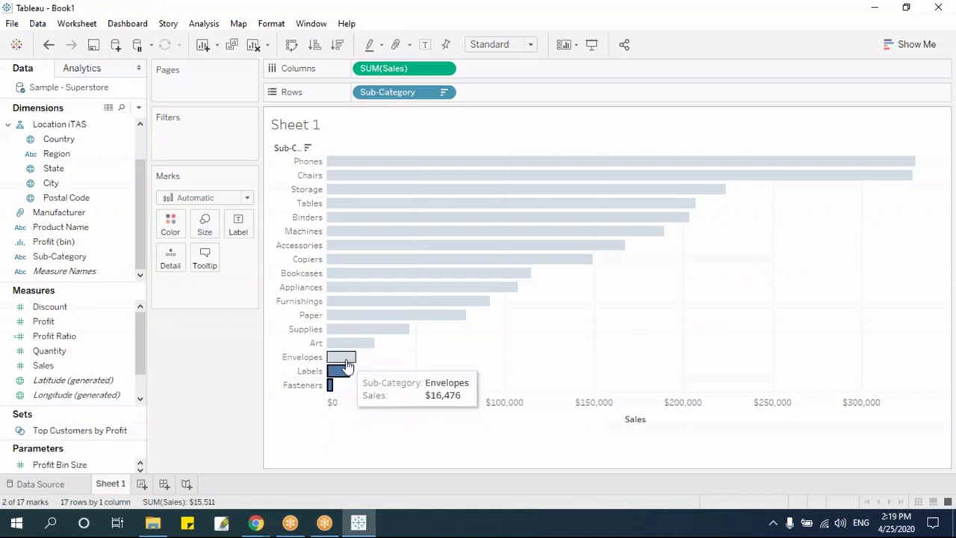
pyautogui.keyDown('ctrl'); pyautogui.click(345, 361); pyautogui.keyUp('ctrl')
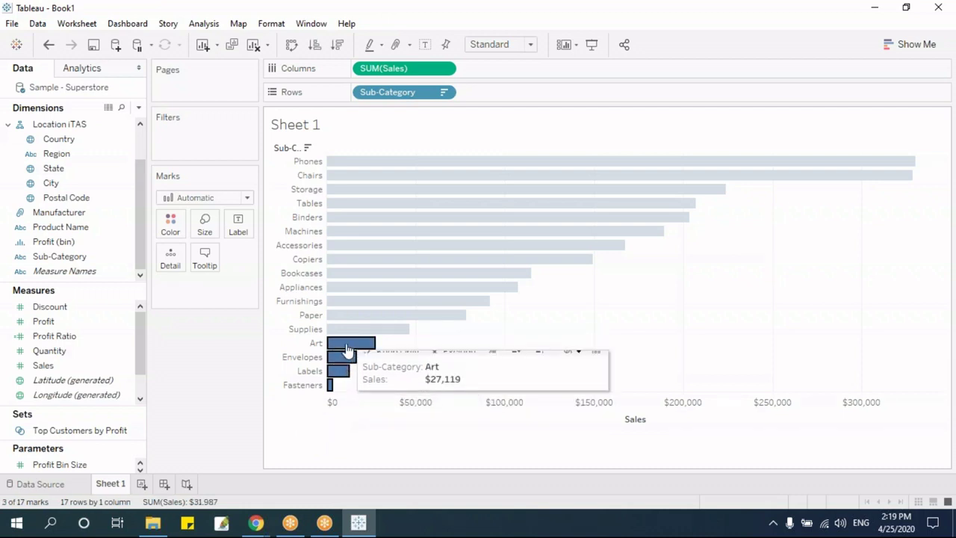
pyautogui.keyDown('ctrl'); pyautogui.click(342, 343); pyautogui.keyUp('ctrl')
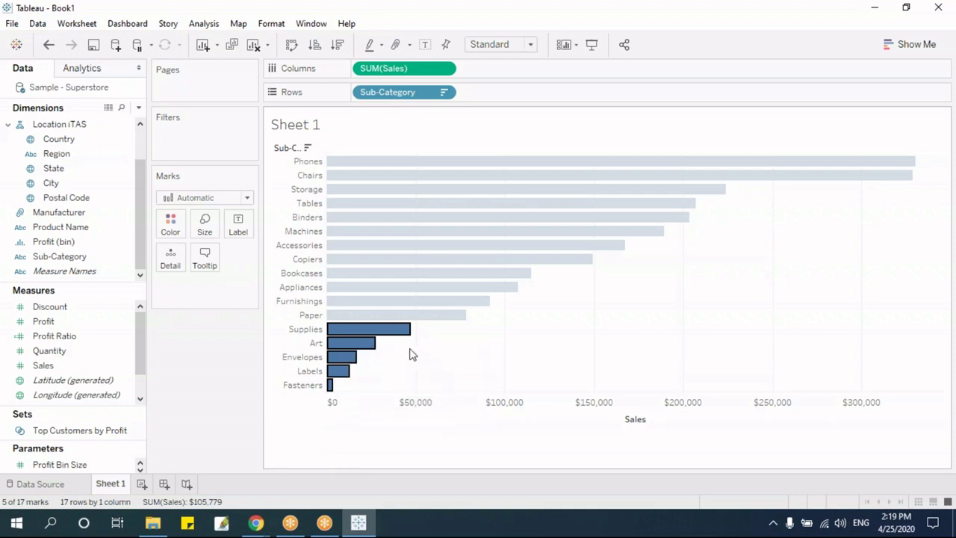
pyautogui.moveTo(395, 337)
pyautogui.rightClick(386, 338)
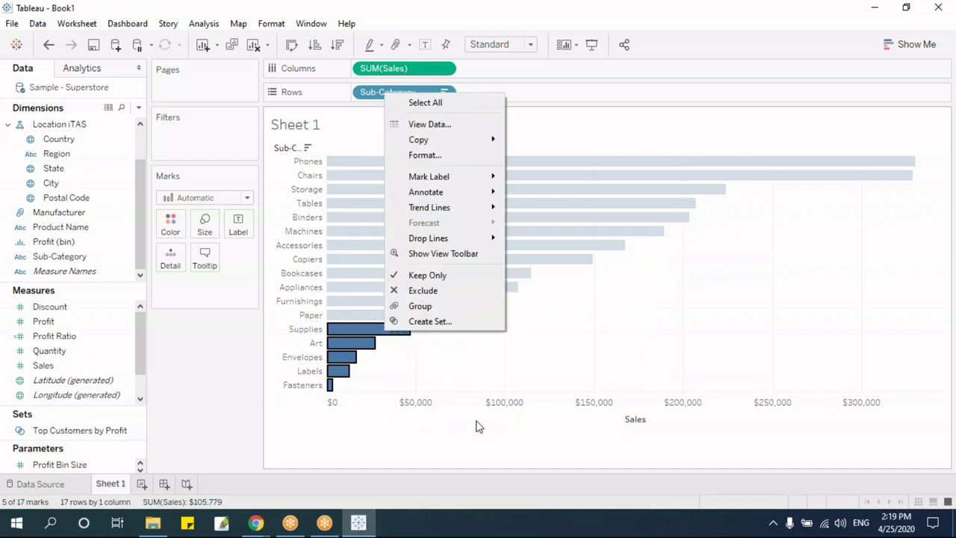
pyautogui.press('Escape')
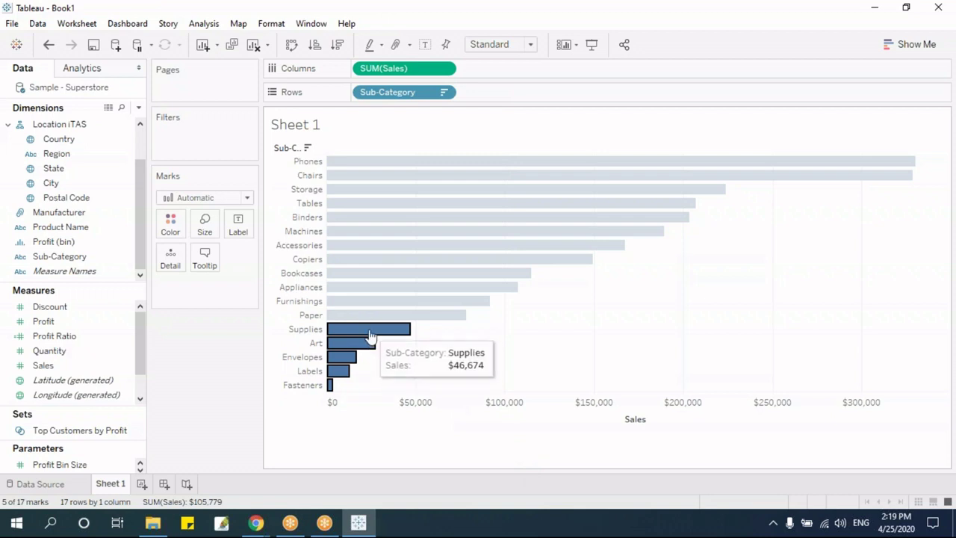
pyautogui.moveTo(371, 337)
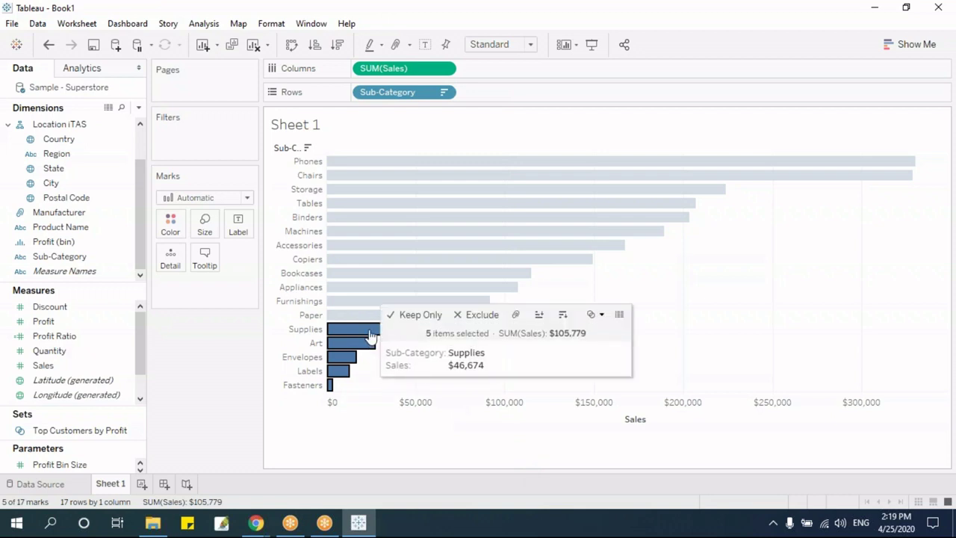
pyautogui.rightClick(365, 329)
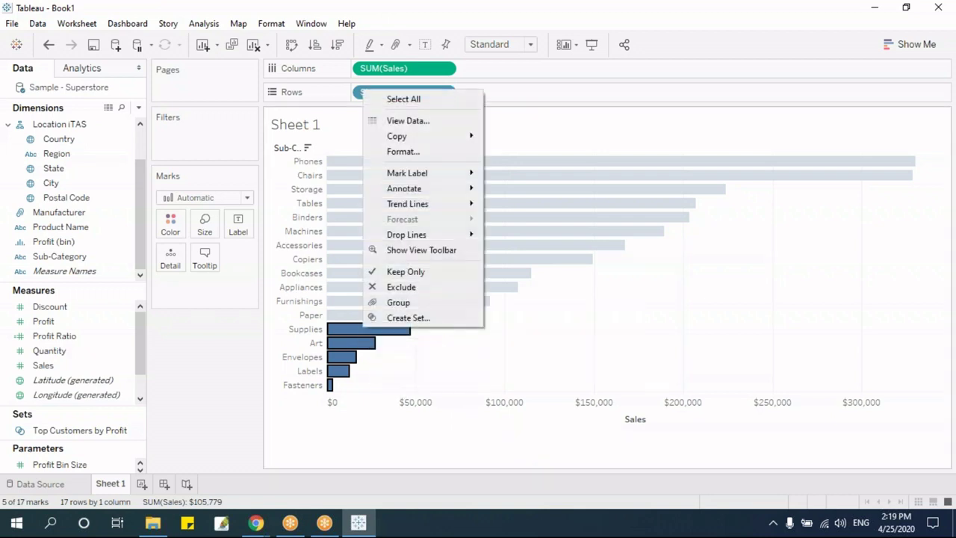
pyautogui.press('Escape')
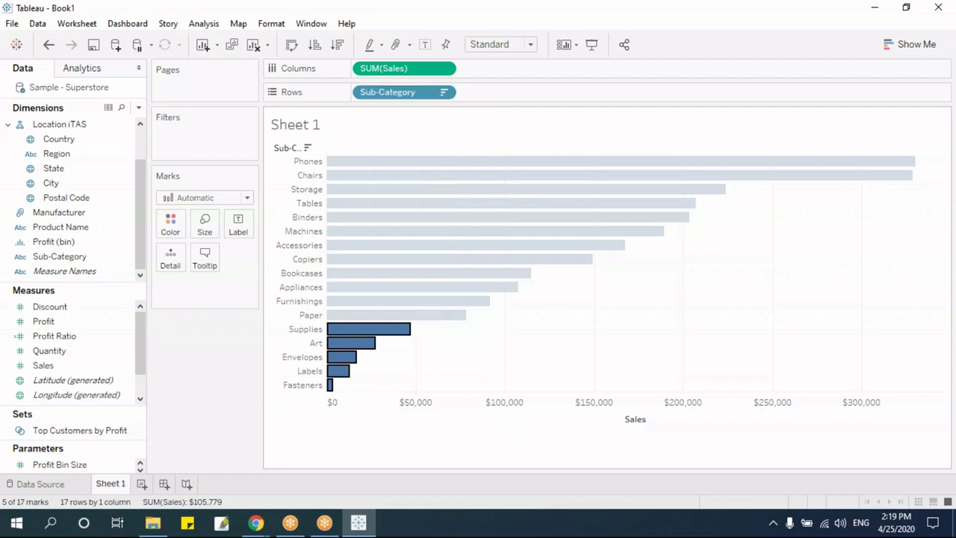
pyautogui.moveTo(381, 336)
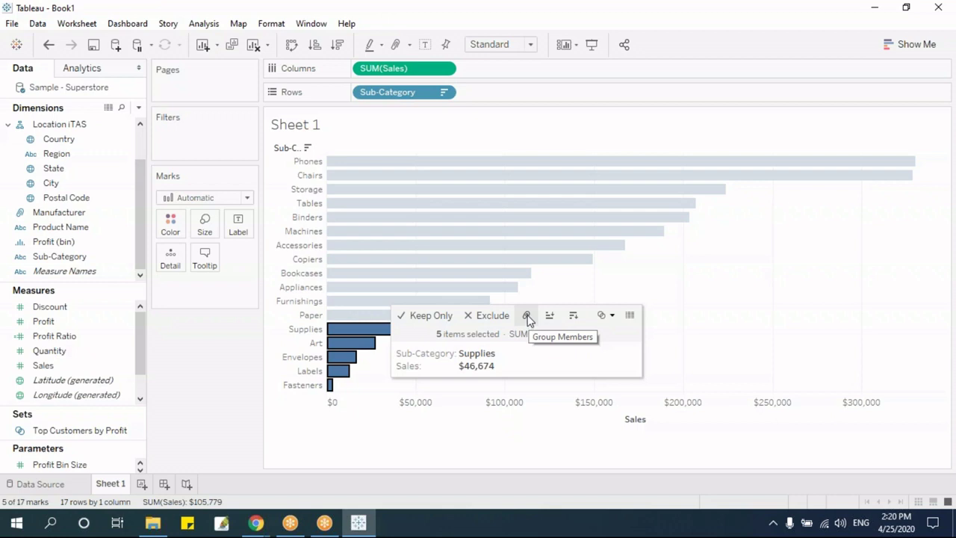
pyautogui.click(526, 317)
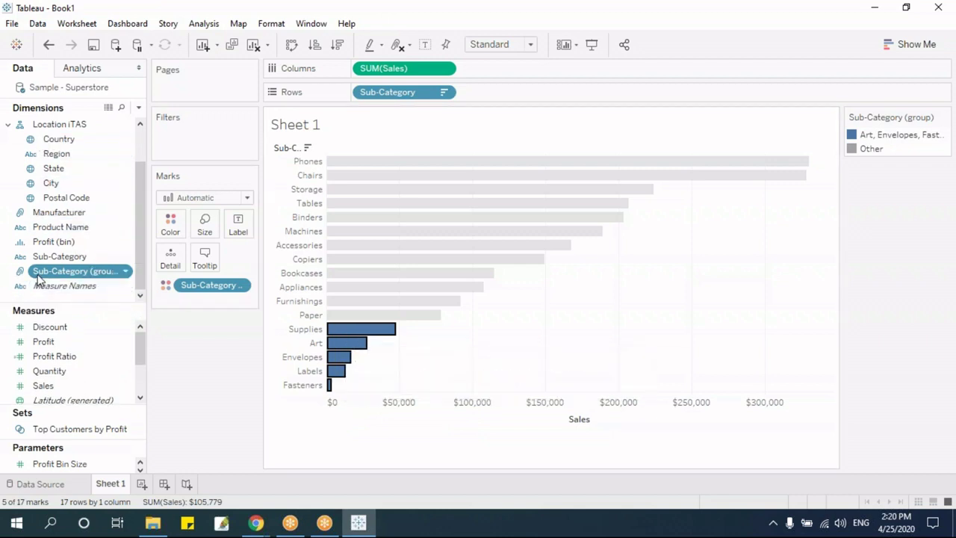
# Step: Widen the data pane and rename the new Sub-Category group field as Group Dimension
pyautogui.moveTo(147, 263); pyautogui.dragTo(246, 266)
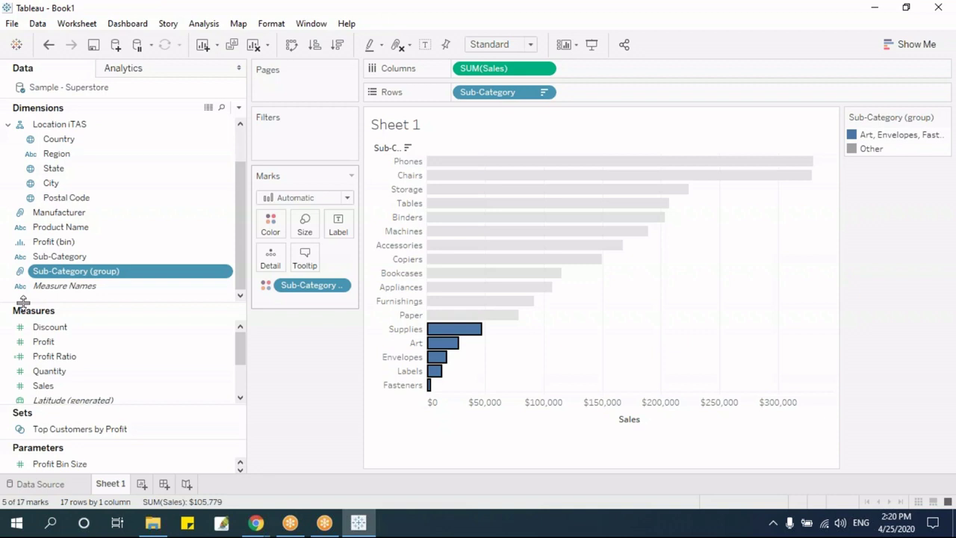
pyautogui.rightClick(105, 275)
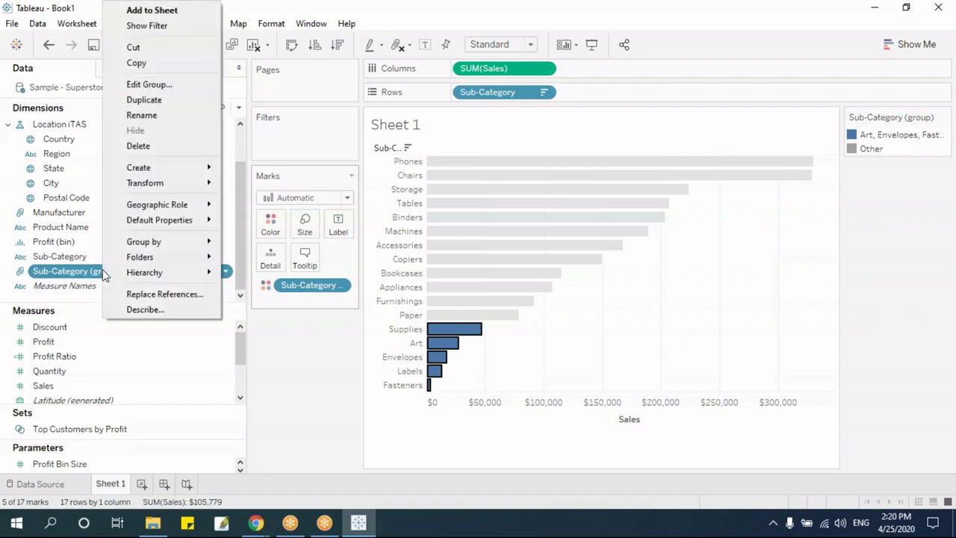
pyautogui.click(142, 115)
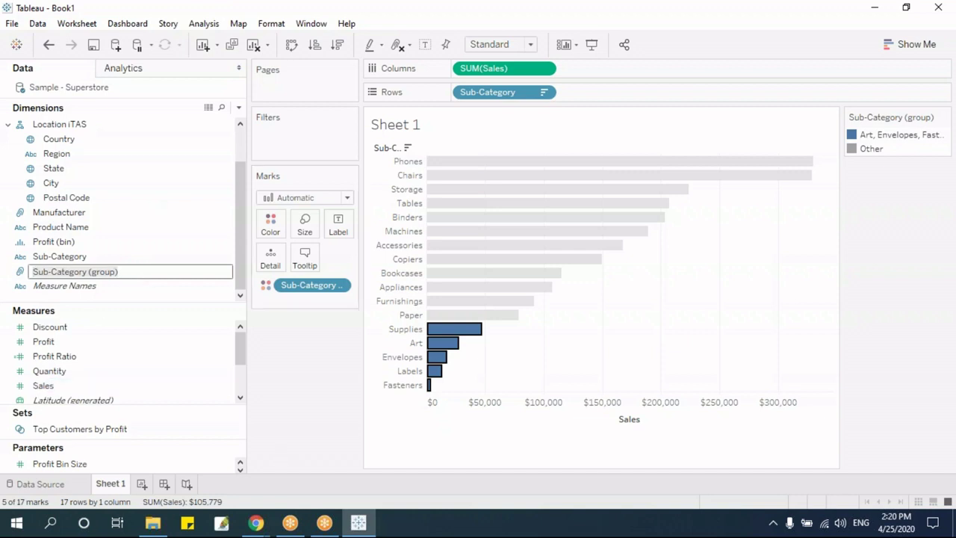
pyautogui.write('Group Dimension')
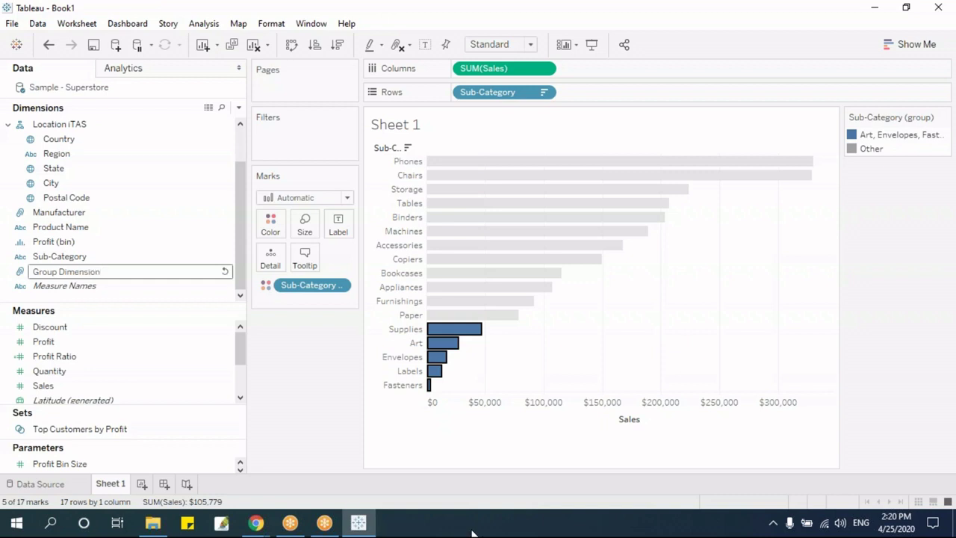
pyautogui.click(86, 286)
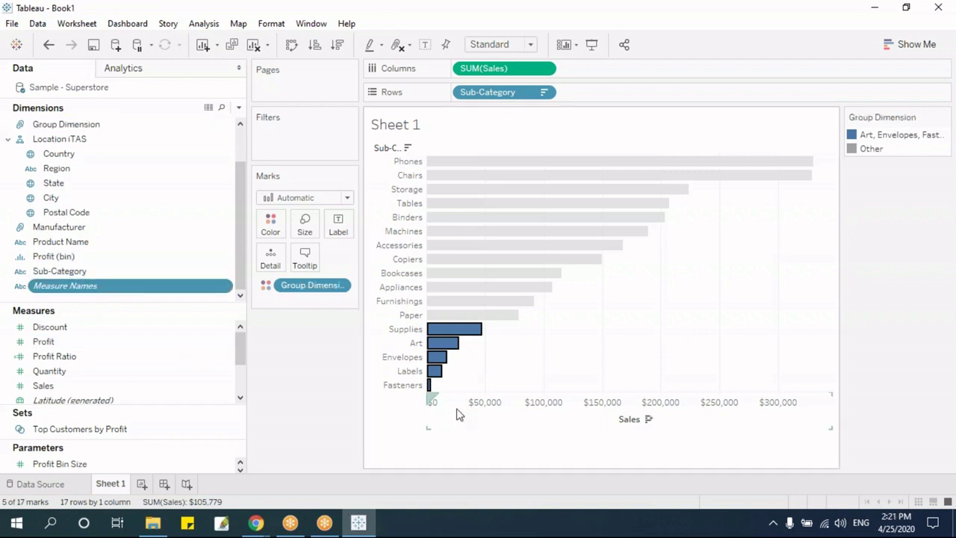
pyautogui.click(53, 125)
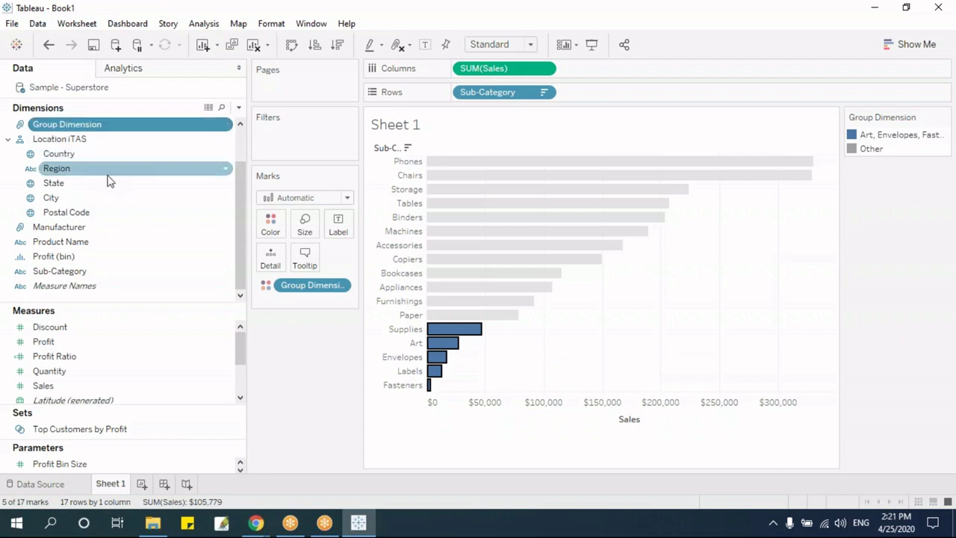
pyautogui.scroll(1, 108, 181)
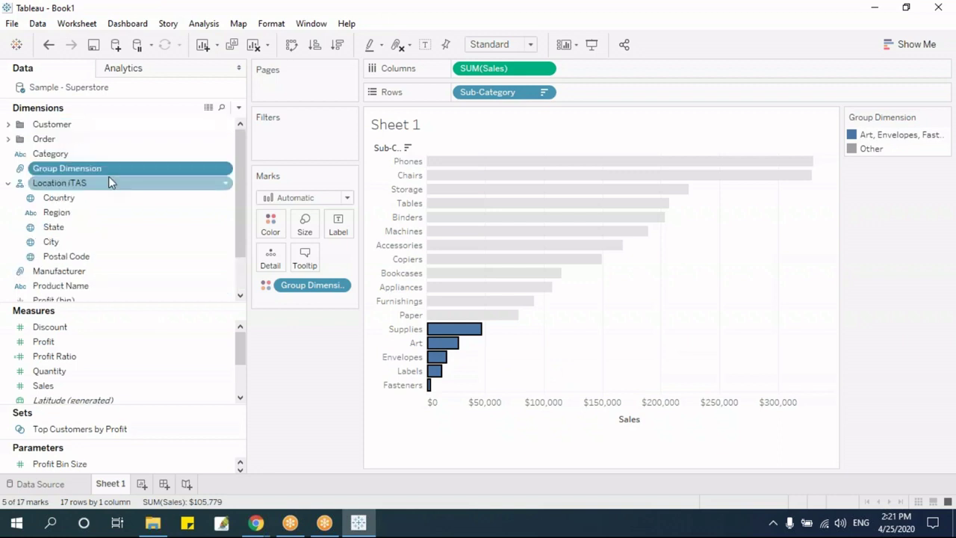
# Step: Remove Group Dimension from the Color marks so the bars share one color
pyautogui.click(491, 446)
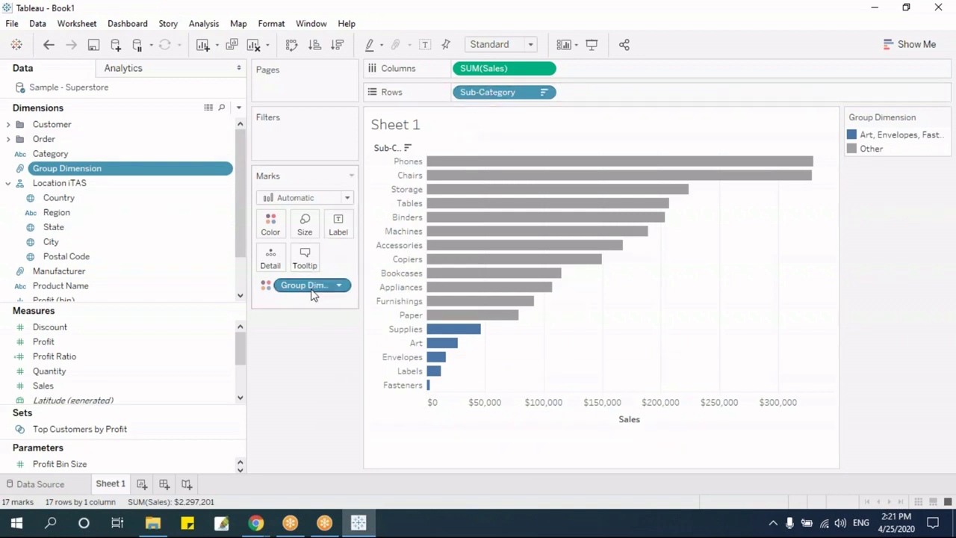
pyautogui.moveTo(314, 292); pyautogui.dragTo(332, 314)
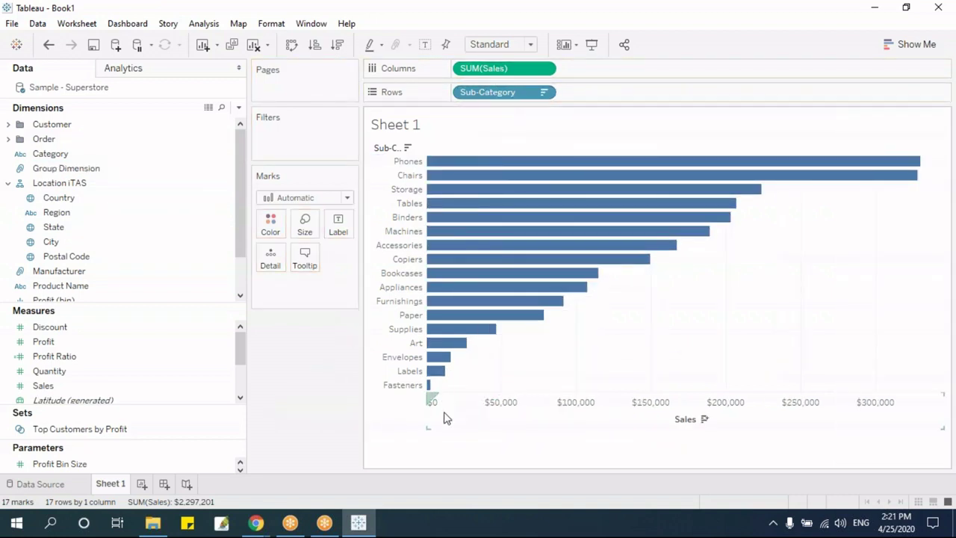
pyautogui.click(75, 168)
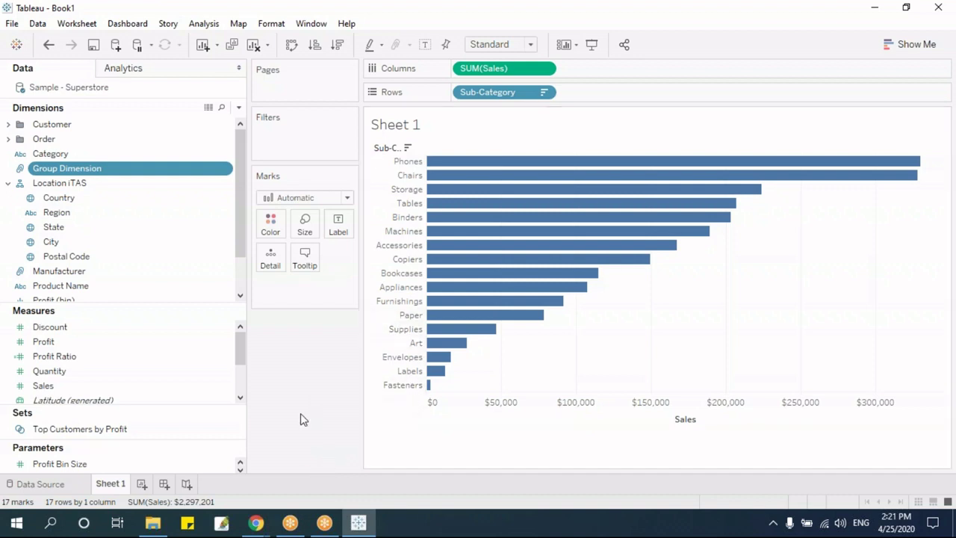
pyautogui.click(401, 386)
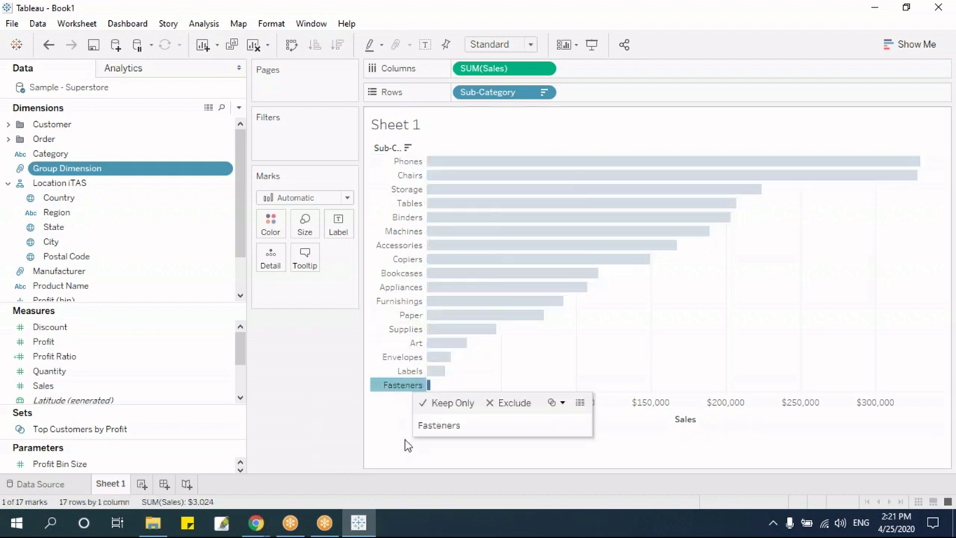
pyautogui.keyDown('ctrl'); pyautogui.click(410, 370); pyautogui.keyUp('ctrl')
pyautogui.keyDown('ctrl'); pyautogui.click(408, 356); pyautogui.keyUp('ctrl')
pyautogui.keyDown('ctrl'); pyautogui.click(410, 342); pyautogui.keyUp('ctrl')
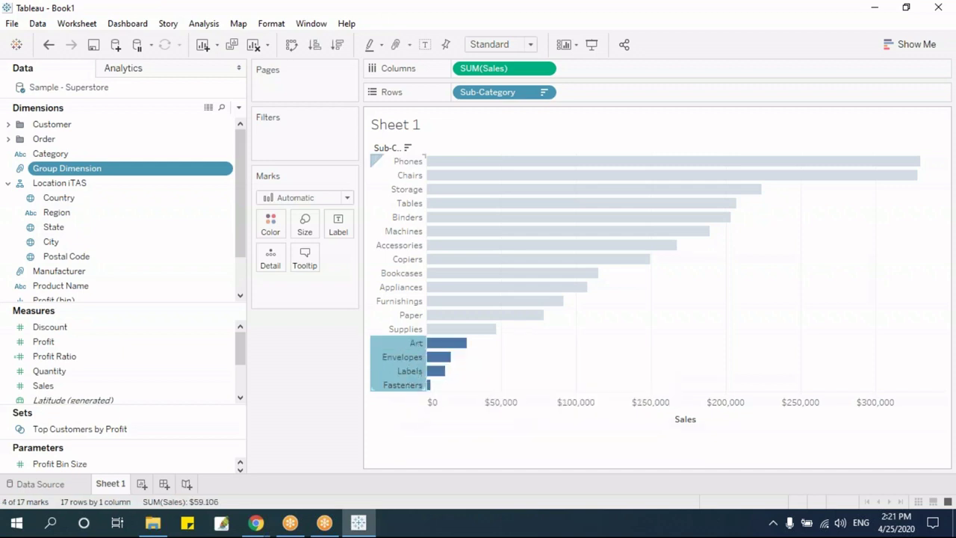
pyautogui.keyDown('ctrl'); pyautogui.click(405, 329); pyautogui.keyUp('ctrl')
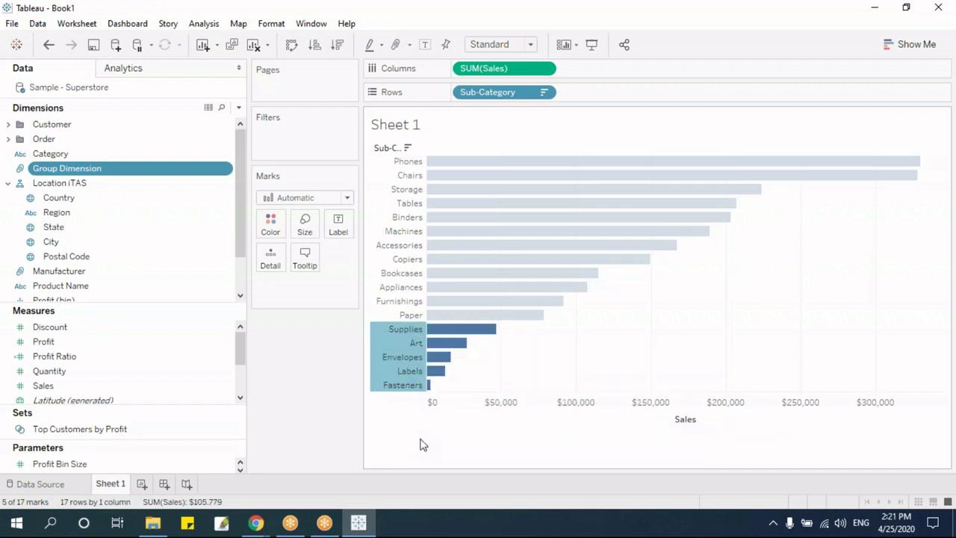
pyautogui.moveTo(429, 386)
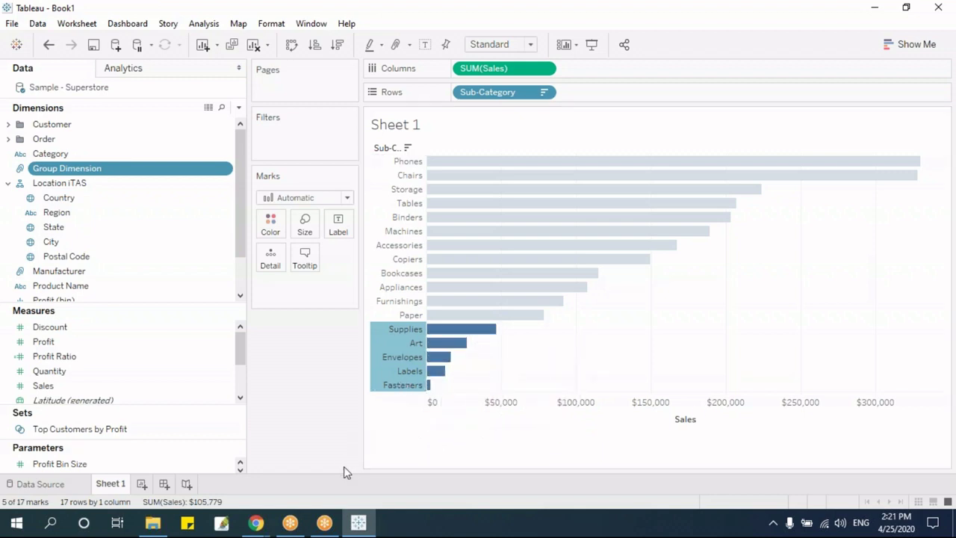
pyautogui.rightClick(405, 386)
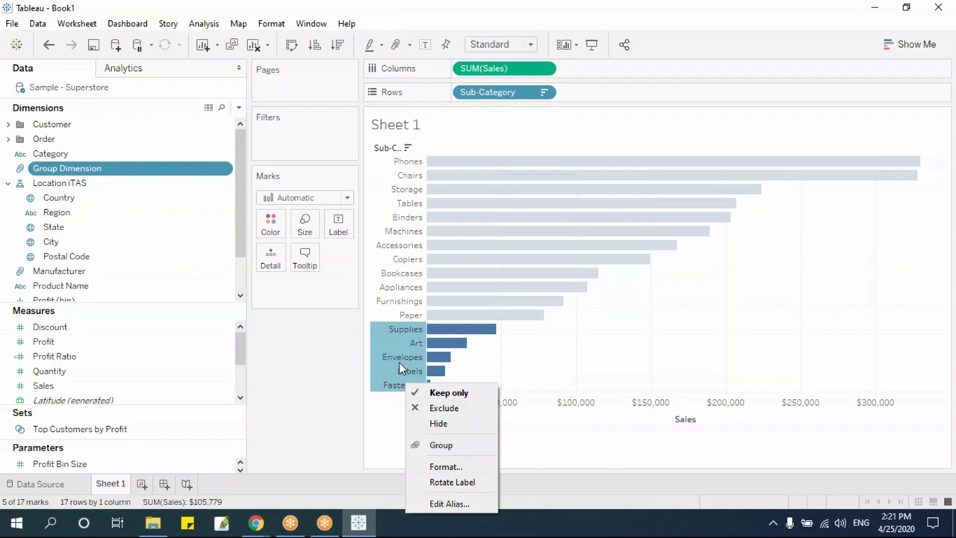
pyautogui.click(401, 428)
# Step: Group the row labels from Supplies to Fasteners into a single combined member on the Sub-Category axis
pyautogui.click(407, 384)
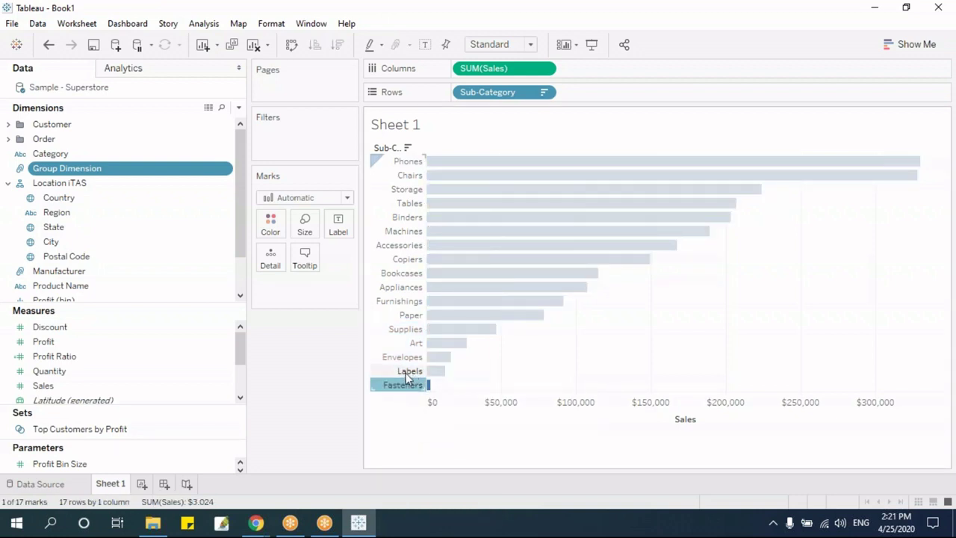
pyautogui.moveTo(405, 373); pyautogui.dragTo(405, 329)
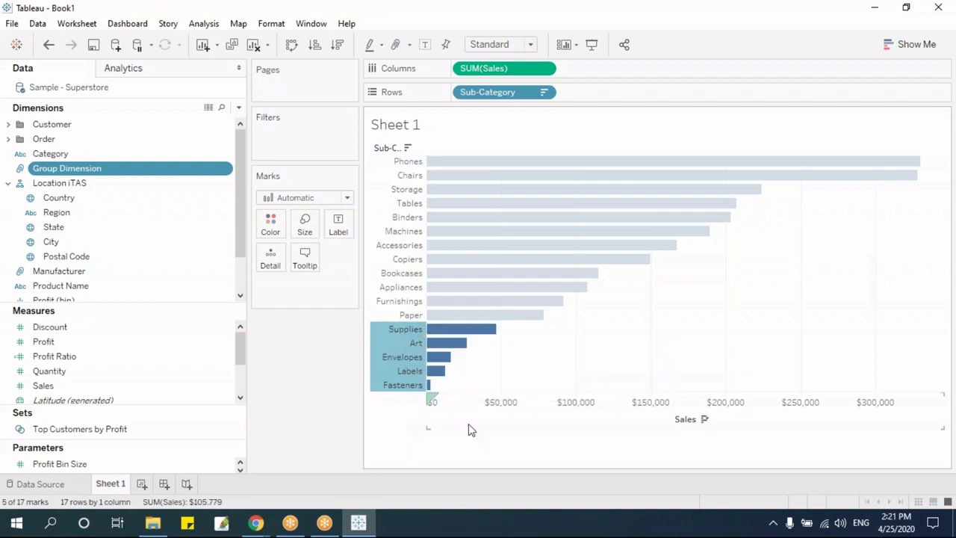
pyautogui.moveTo(398, 353)
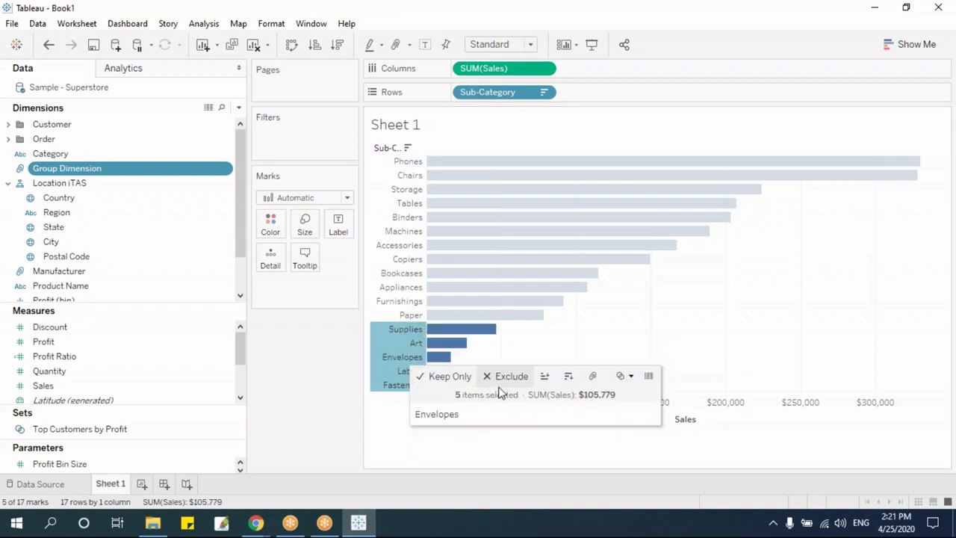
pyautogui.rightClick(407, 346)
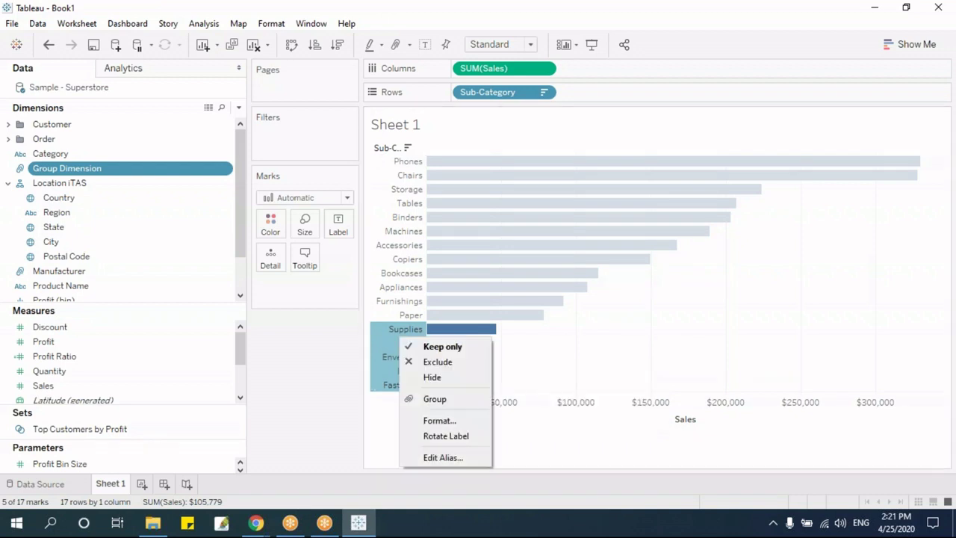
pyautogui.click(451, 399)
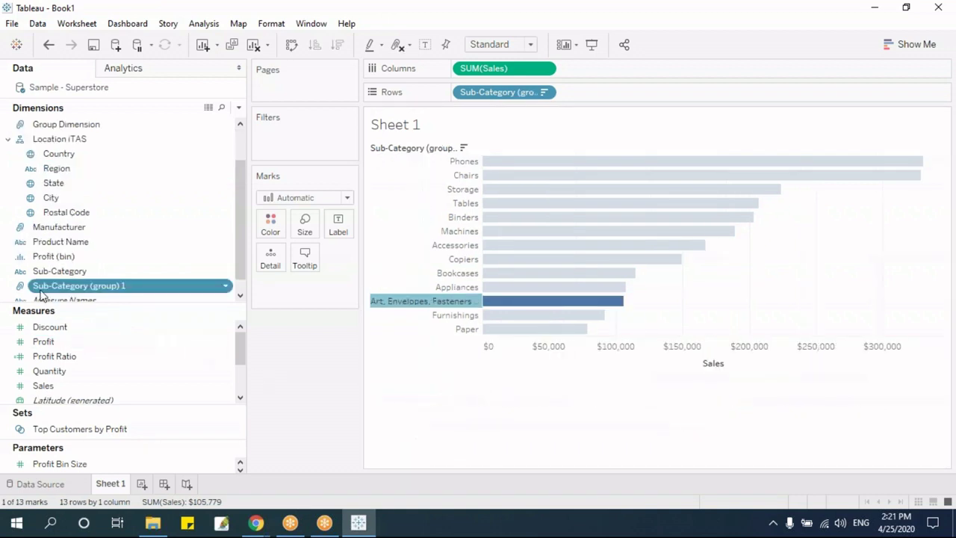
pyautogui.rightClick(124, 289)
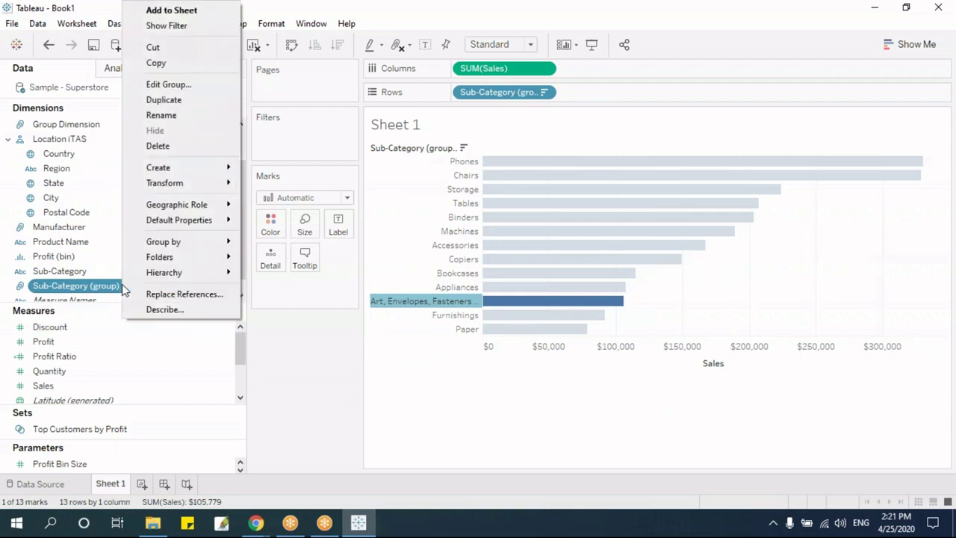
pyautogui.click(194, 112)
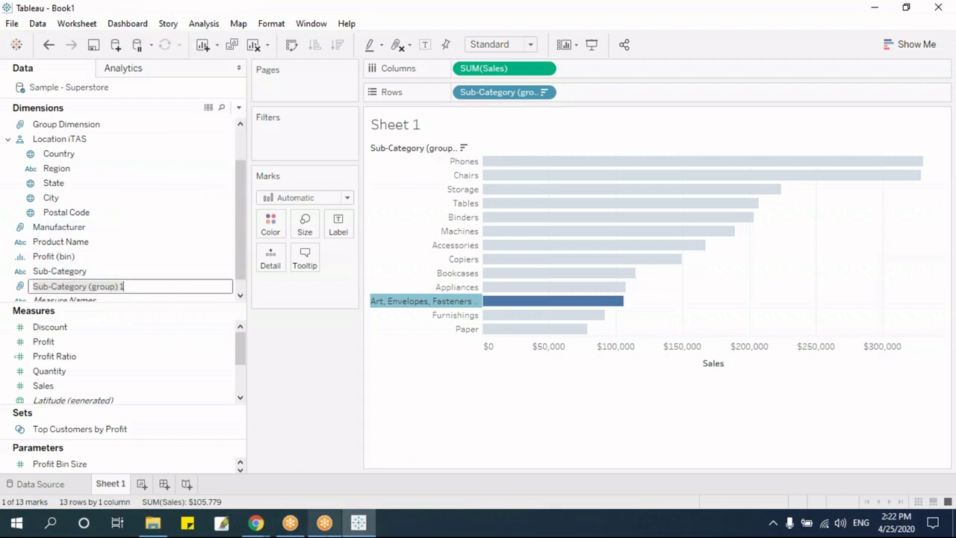
pyautogui.moveTo(324, 522)
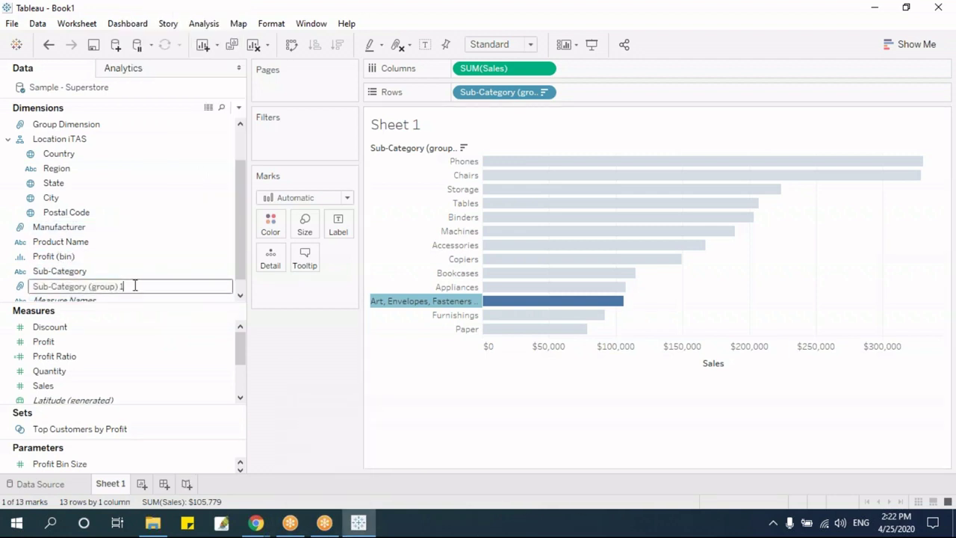
pyautogui.write('Group Dim')
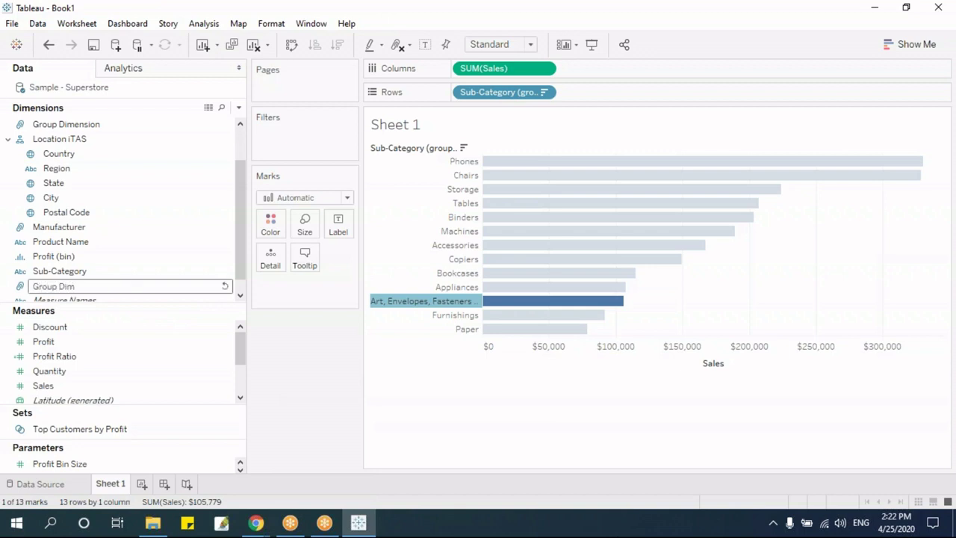
pyautogui.press('Escape')
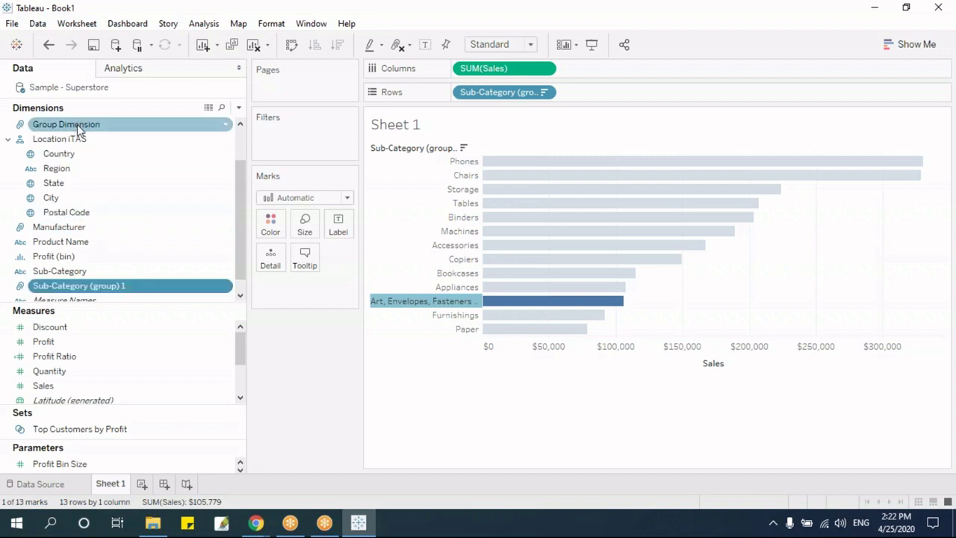
# Step: Rename the existing Group Dimension field as Group Measure
pyautogui.click(77, 124)
pyautogui.rightClick(77, 126)
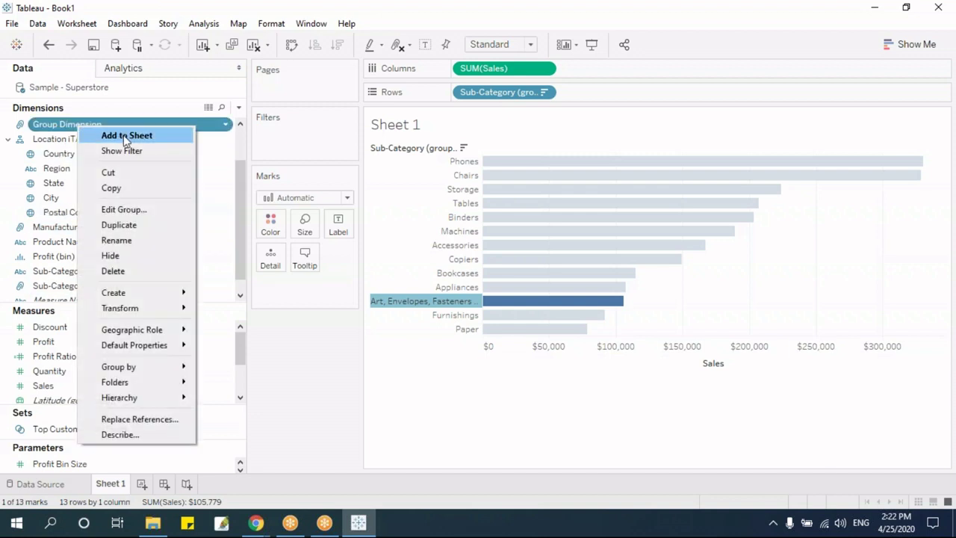
pyautogui.click(131, 239)
pyautogui.click(64, 124)
pyautogui.hotkey('shift', 'End')
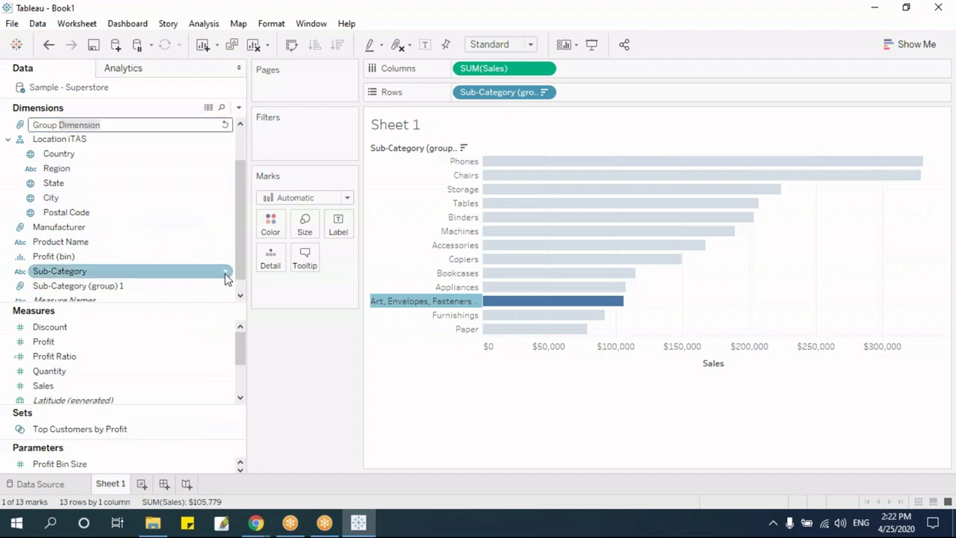
pyautogui.write('Measure')
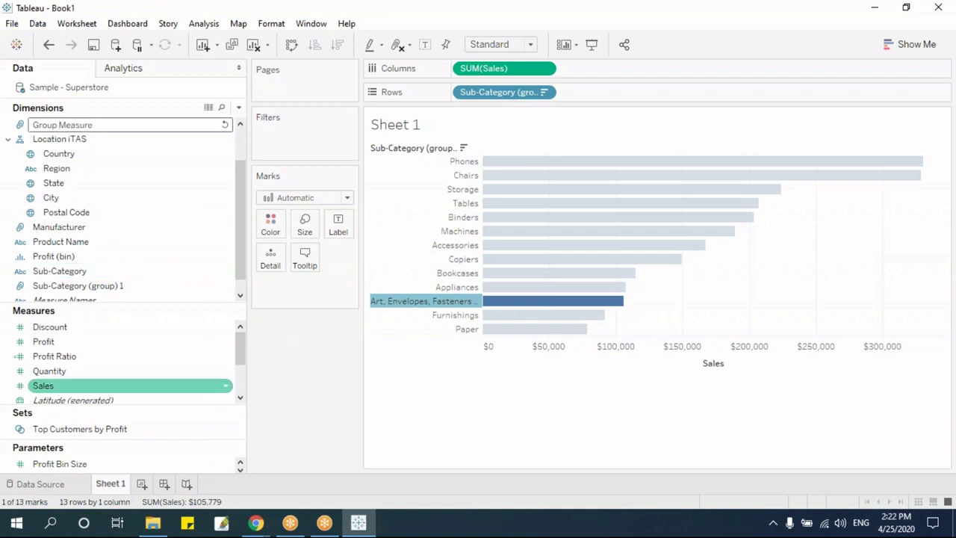
# Step: Rename the Sub-Category (group) 1 field as Group Dimension
pyautogui.rightClick(124, 289)
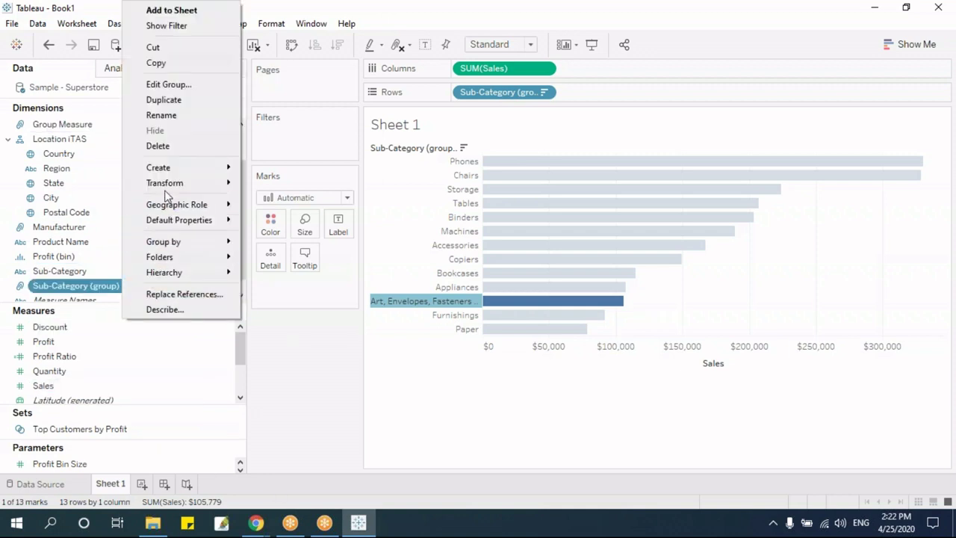
pyautogui.click(162, 116)
pyautogui.moveTo(140, 283); pyautogui.dragTo(28, 354)
pyautogui.write('Group Dimension')
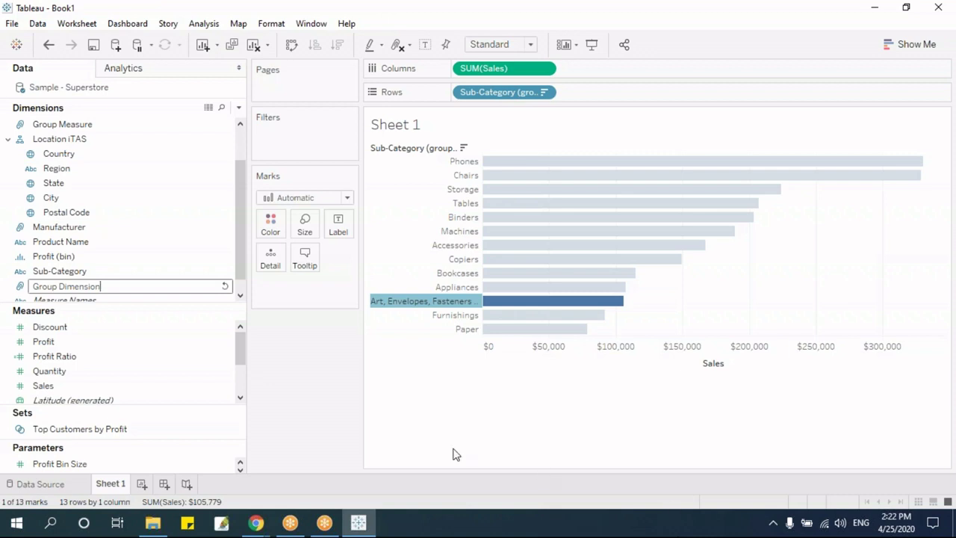
pyautogui.click(352, 381)
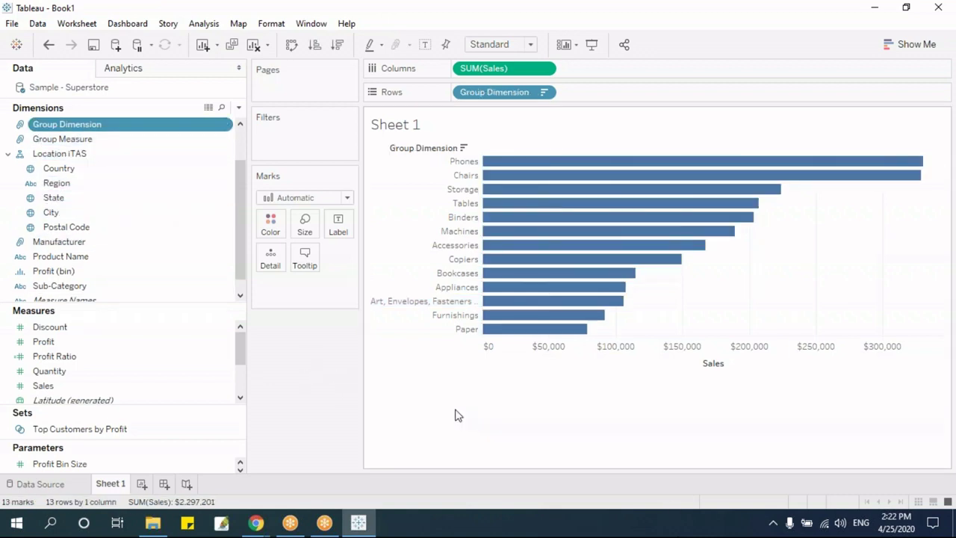
# Step: Clear all fields from the worksheet
pyautogui.hotkey('alt', 'shift', 'BackSpace')
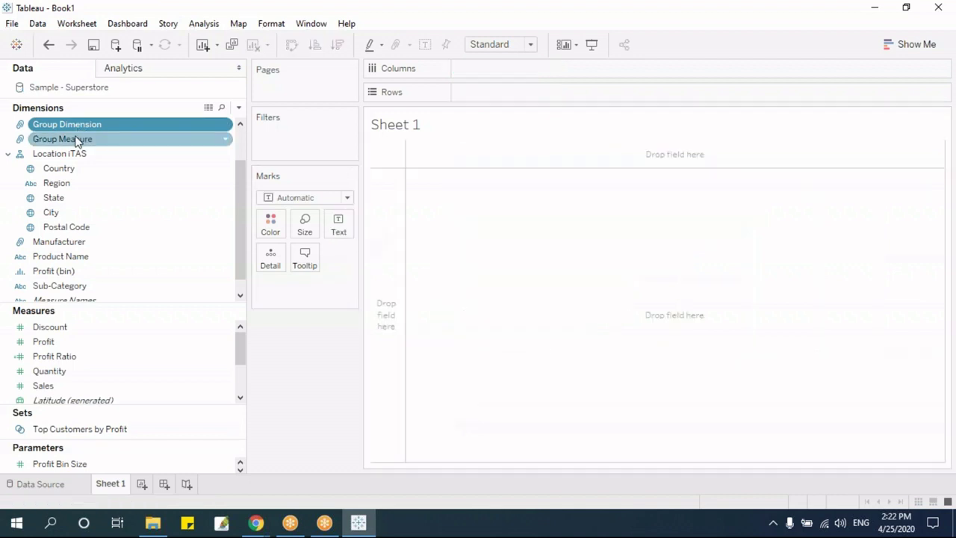
pyautogui.scroll(1, 78, 140)
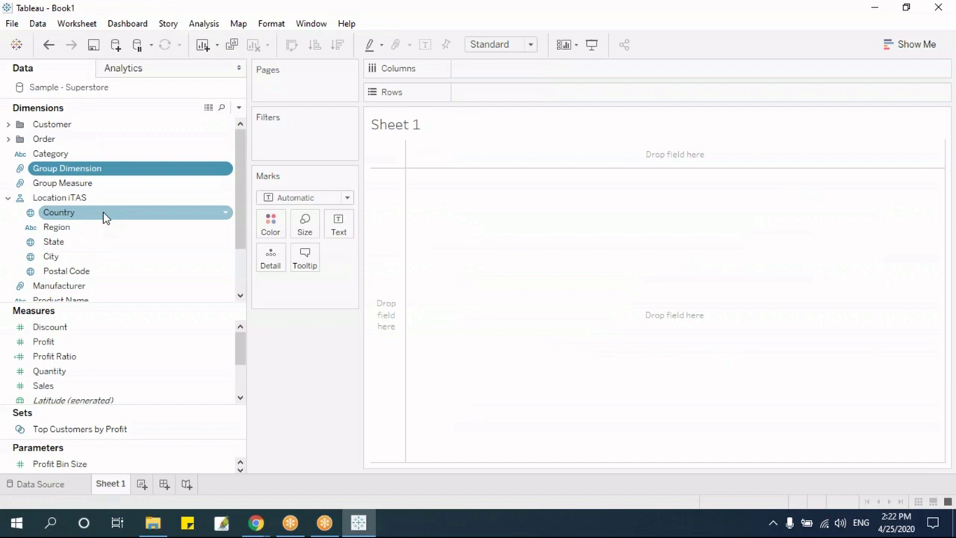
pyautogui.click(76, 183)
pyautogui.press('Up')
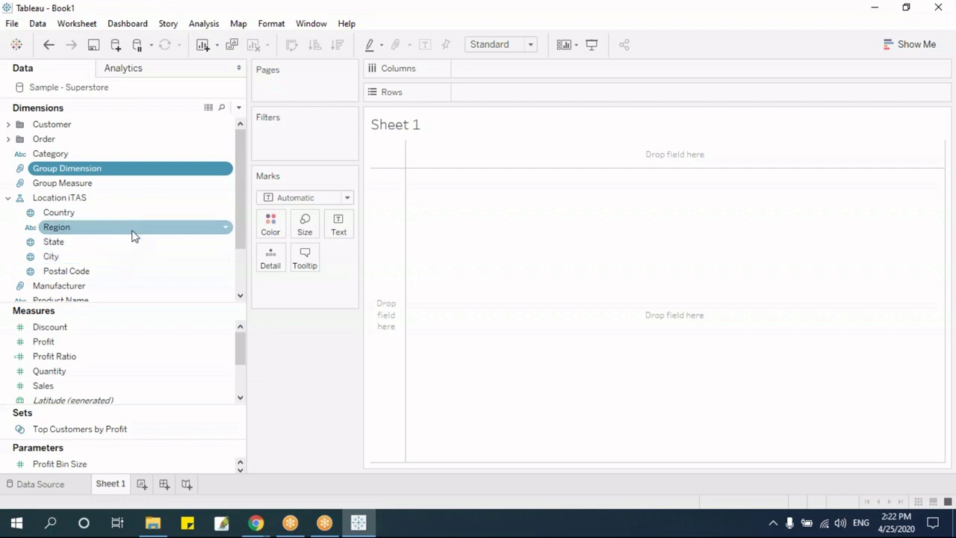
# Step: Build a horizontal bar chart of Sales by Sub-Category and sort the bars in descending order
pyautogui.scroll(-1, 134, 235)
pyautogui.moveTo(111, 287); pyautogui.dragTo(530, 74)
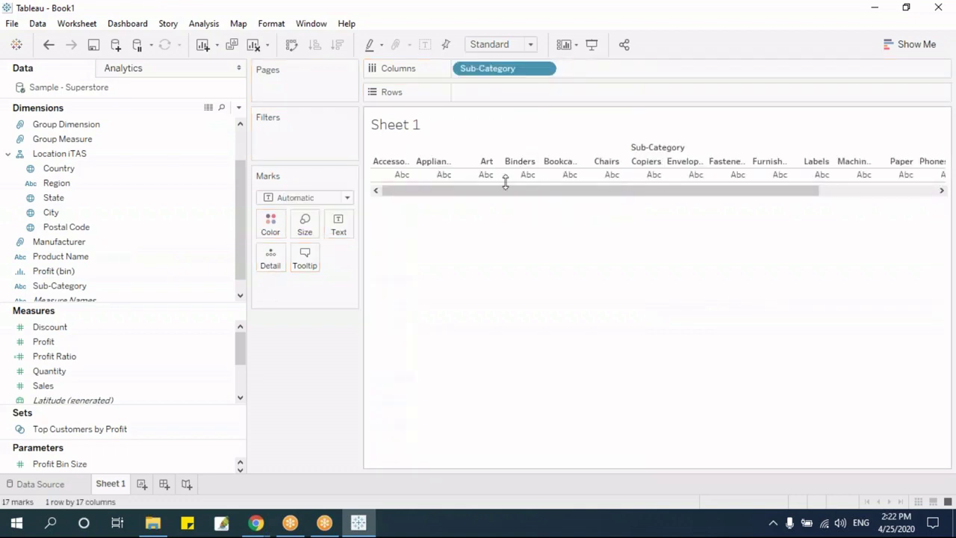
pyautogui.moveTo(92, 389); pyautogui.dragTo(544, 85)
pyautogui.click(292, 45)
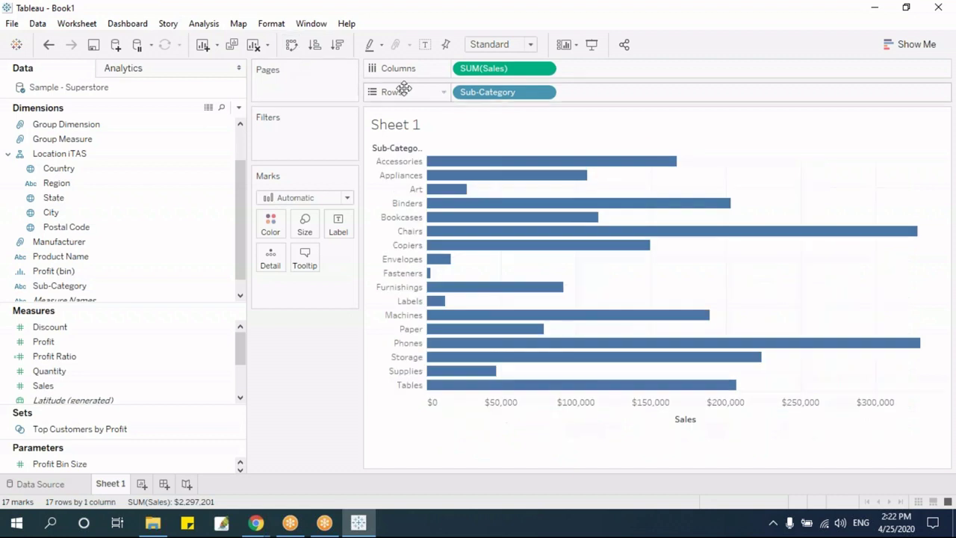
pyautogui.click(338, 45)
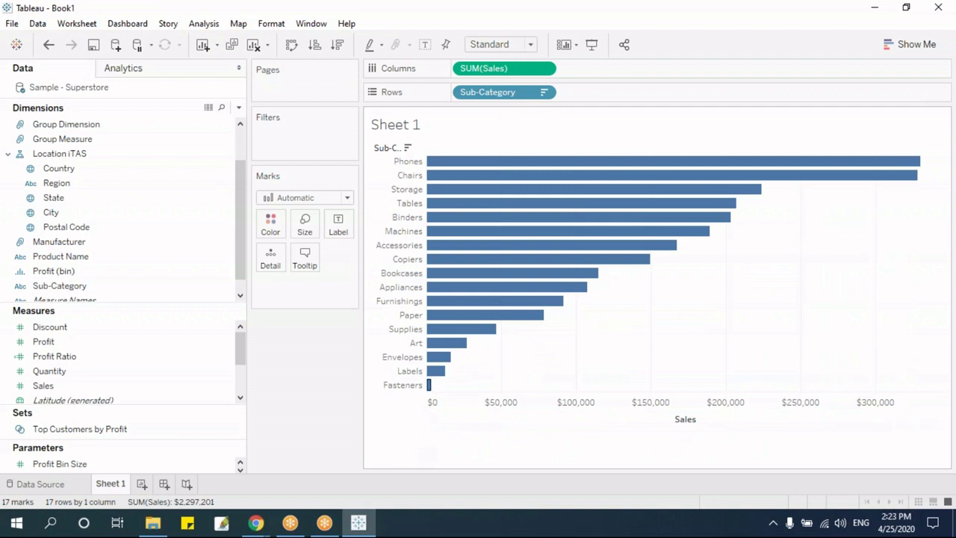
# Step: Replace Sub-Category with Group Measure on Rows to compare the grouped sub-categories with Other
pyautogui.moveTo(488, 93); pyautogui.dragTo(313, 403)
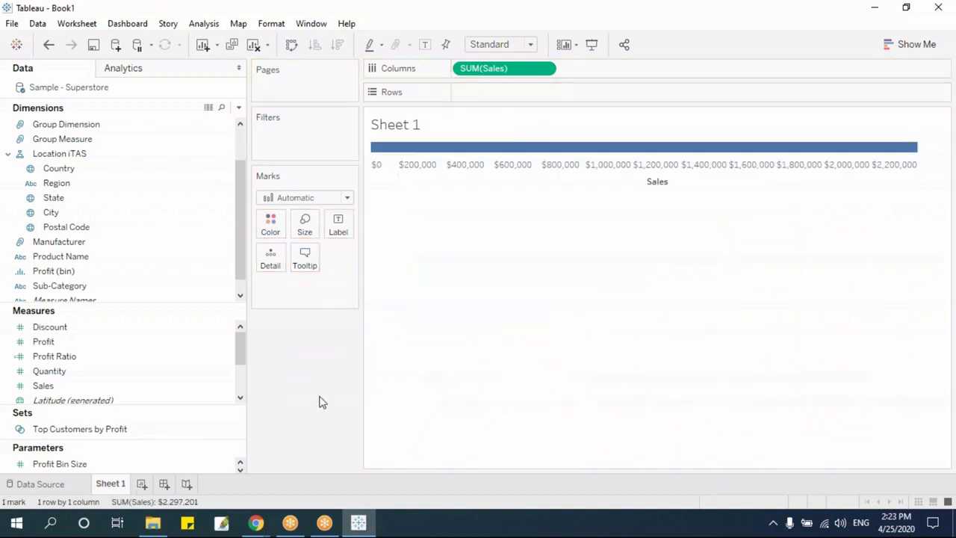
pyautogui.click(78, 138)
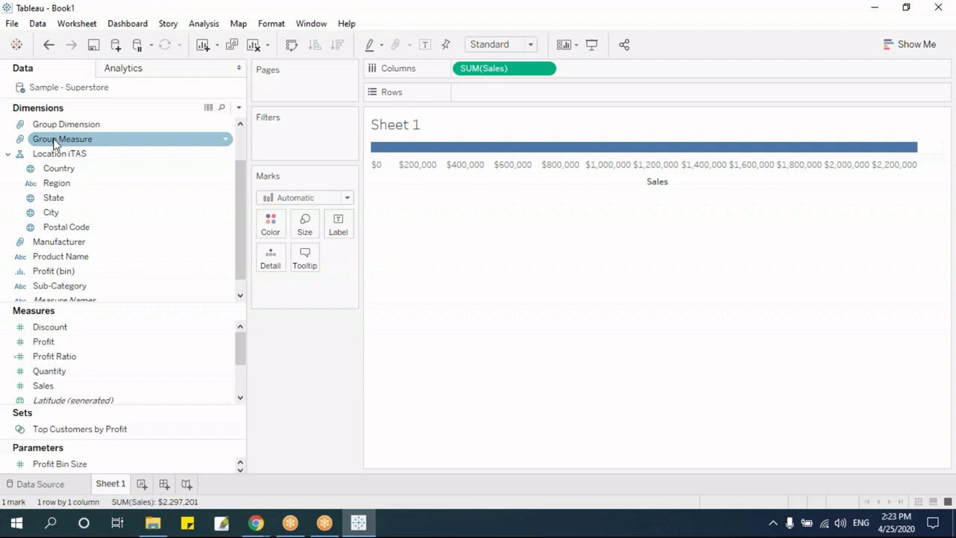
pyautogui.moveTo(53, 138); pyautogui.dragTo(496, 101)
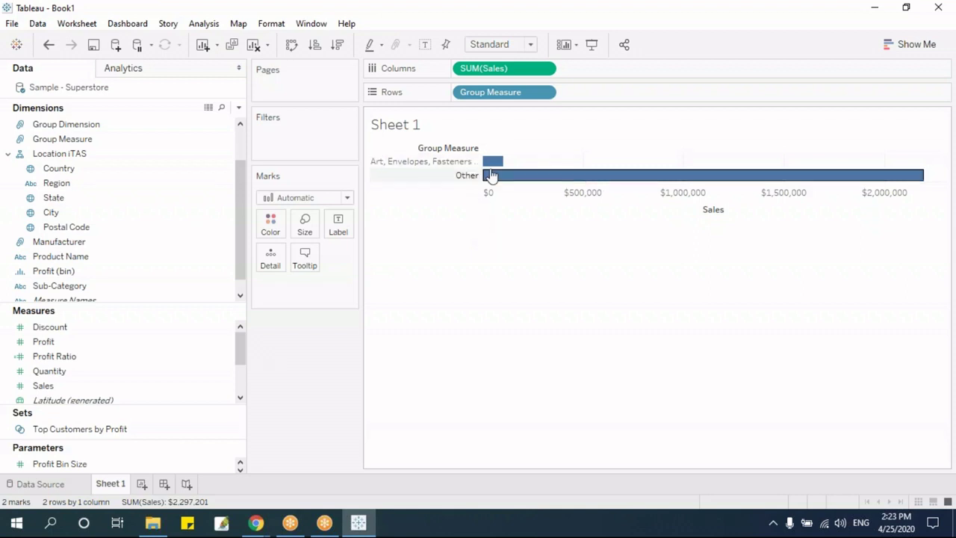
pyautogui.moveTo(493, 165)
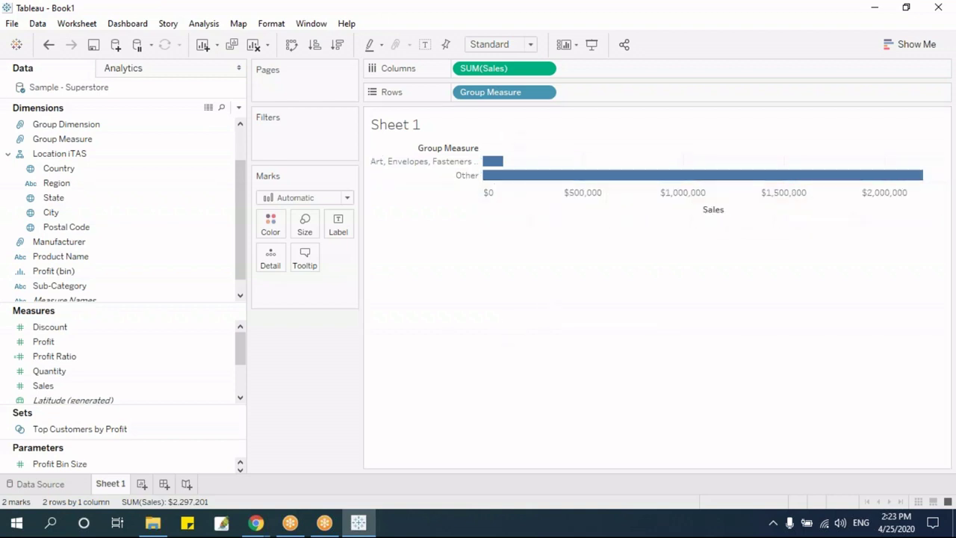
# Step: Replace Group Measure with Group Dimension on Rows and sort the bars by Sales in descending order
pyautogui.moveTo(490, 92); pyautogui.dragTo(444, 369)
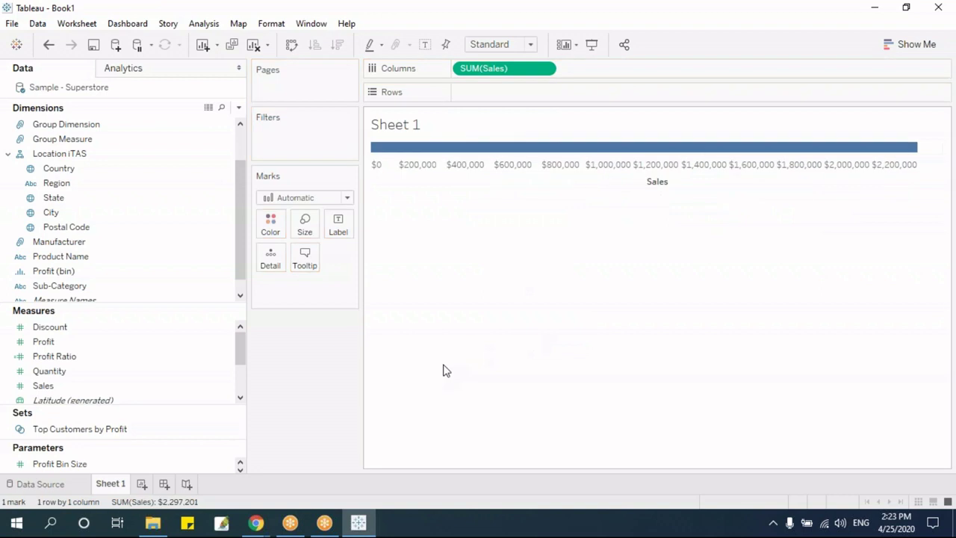
pyautogui.moveTo(75, 128); pyautogui.dragTo(509, 95)
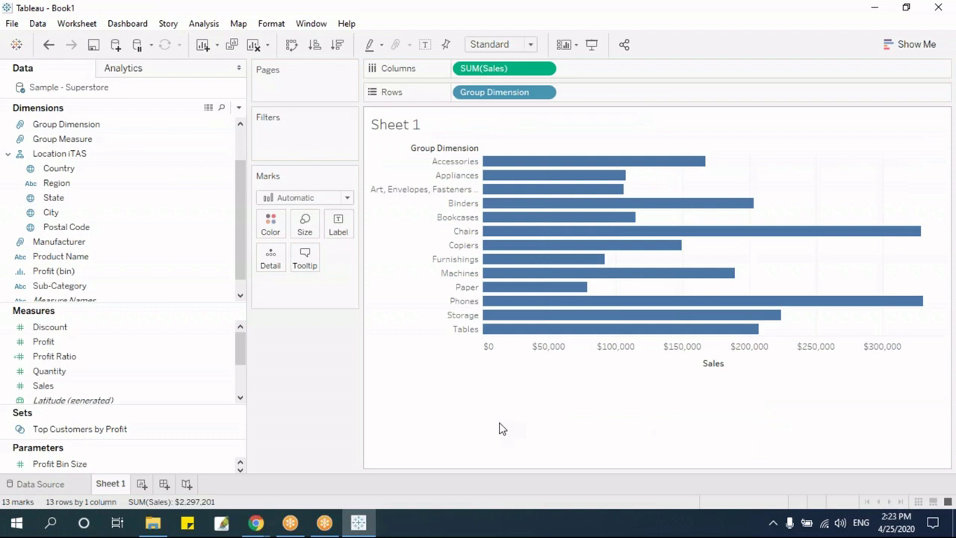
pyautogui.click(340, 44)
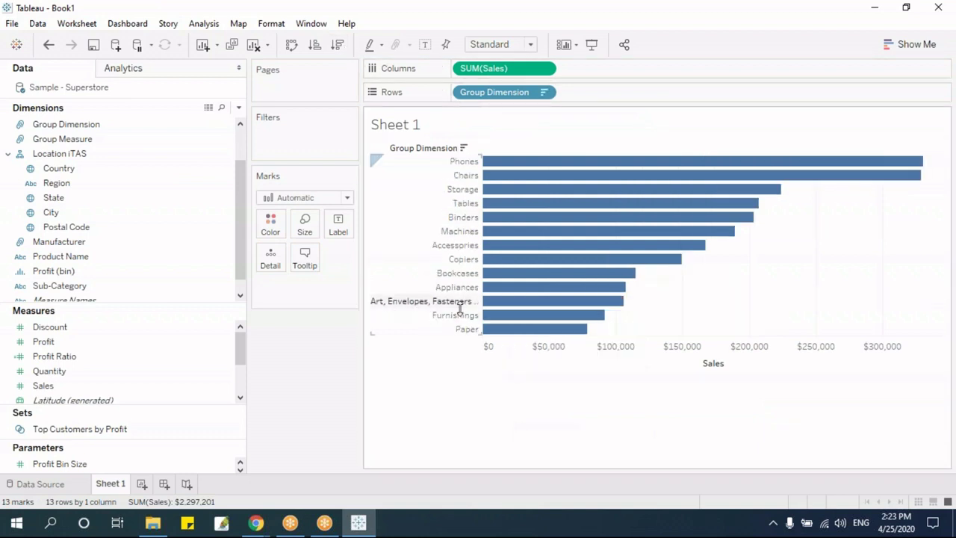
pyautogui.moveTo(625, 312)
pyautogui.moveTo(502, 304)
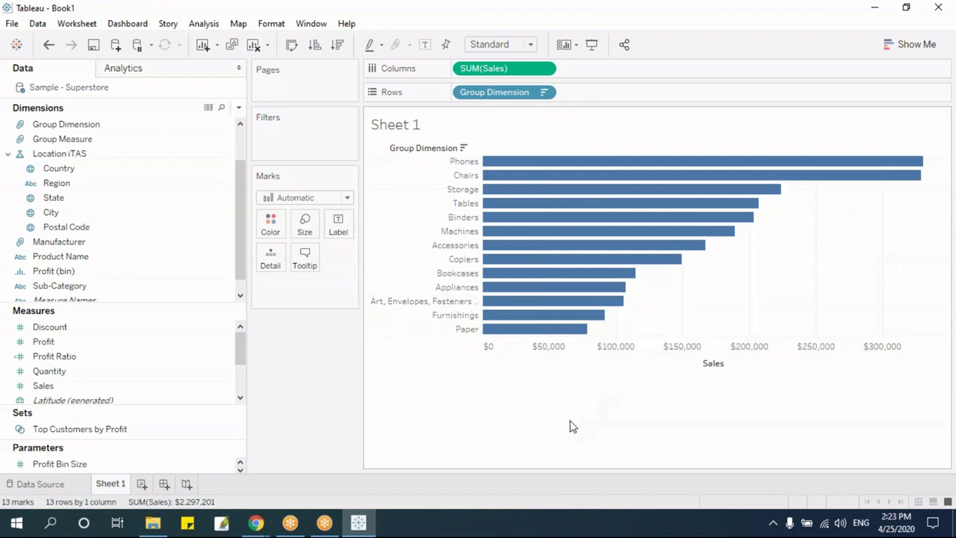
# Step: Put Group Measure back on Rows in place of Group Dimension and inspect the Sales of its bars
pyautogui.moveTo(465, 92); pyautogui.dragTo(407, 420)
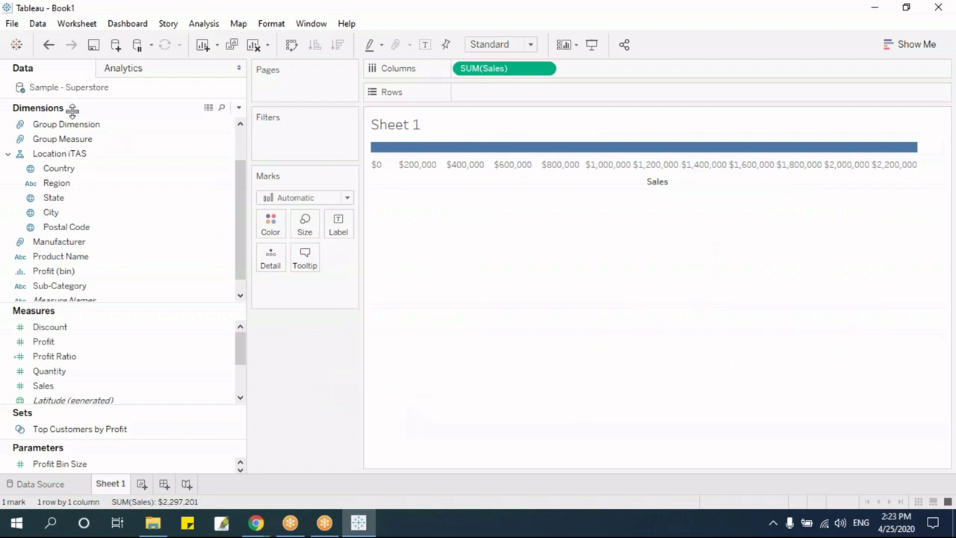
pyautogui.moveTo(72, 144); pyautogui.dragTo(531, 101)
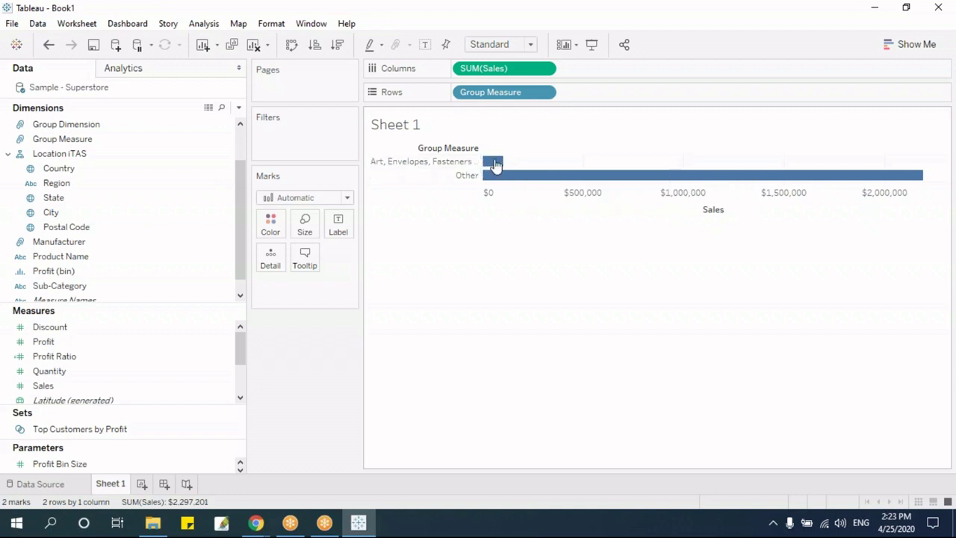
pyautogui.moveTo(490, 167)
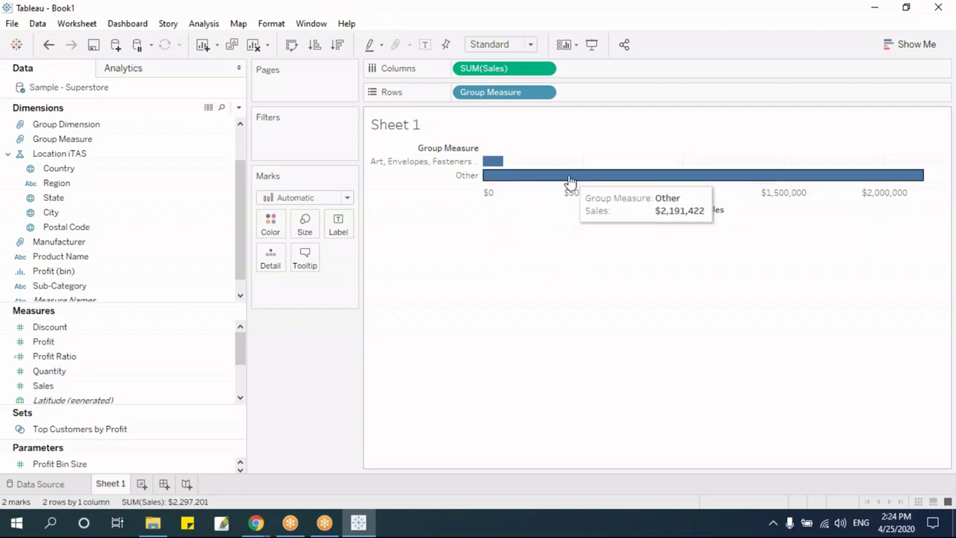
# Step: Replace Group Measure with Sub-Category on Rows and sort the bars by Sales in descending order
pyautogui.moveTo(491, 92); pyautogui.dragTo(480, 341)
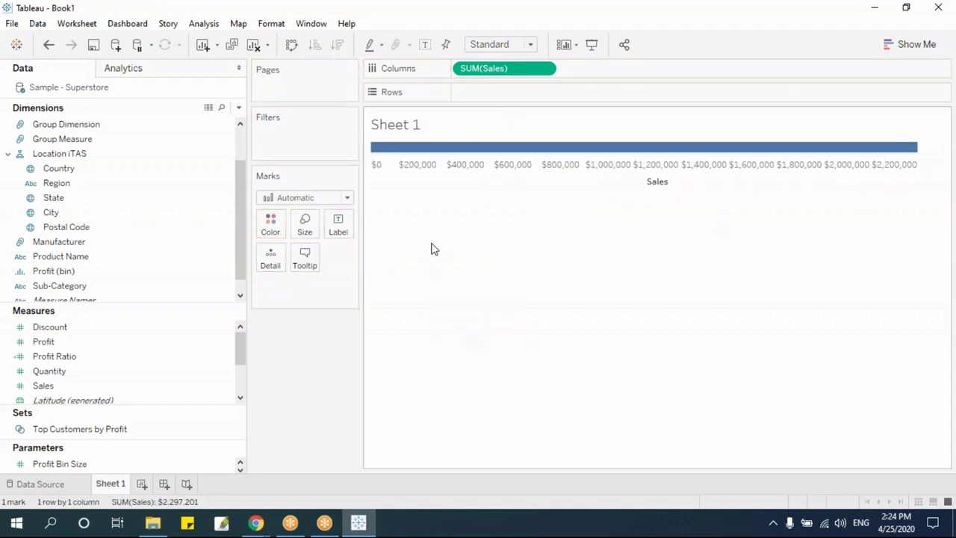
pyautogui.moveTo(111, 286); pyautogui.dragTo(531, 98)
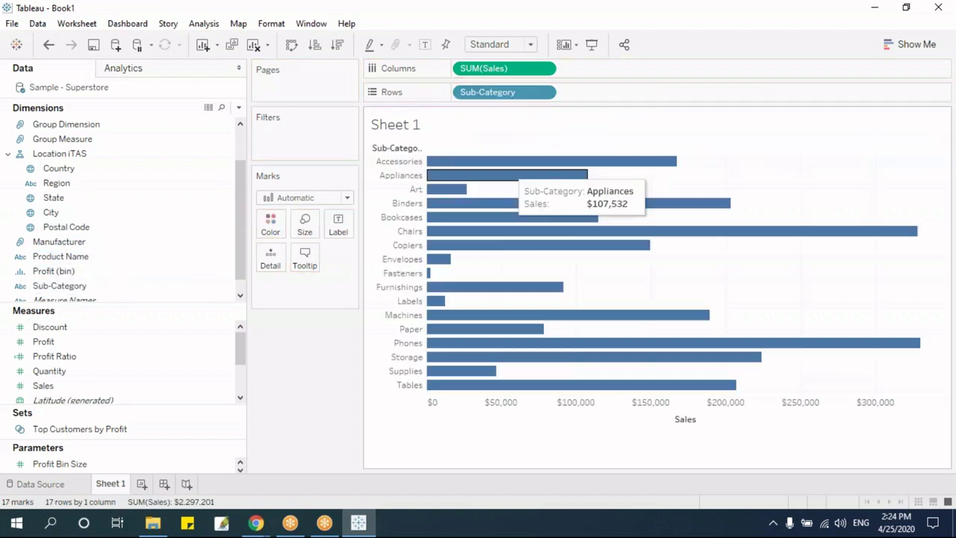
pyautogui.click(337, 44)
# Step: Color the Sub-Category bars by Group Measure, inspect the grouped bars, and remove the field from the Color marks
pyautogui.click(63, 141)
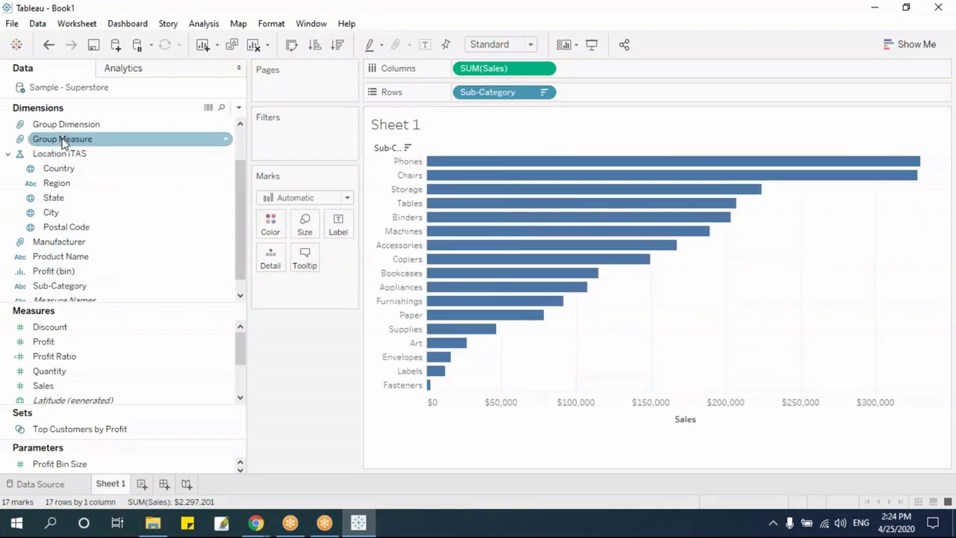
pyautogui.press('Down')
pyautogui.click(148, 174)
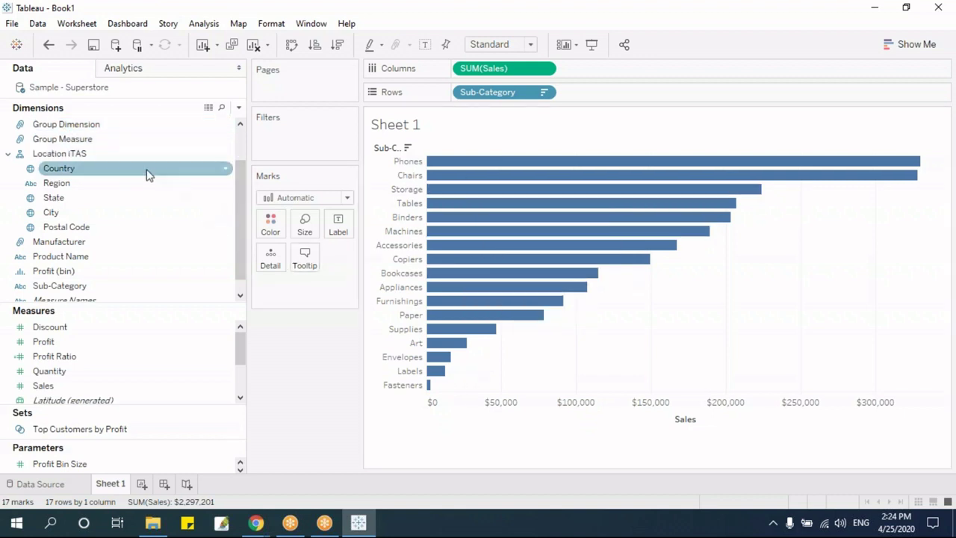
pyautogui.moveTo(80, 139); pyautogui.dragTo(274, 230)
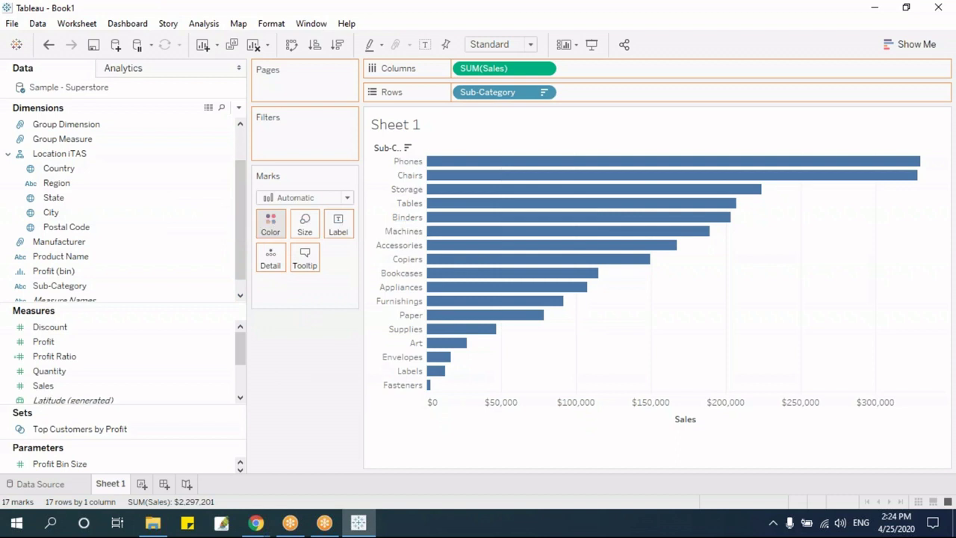
pyautogui.moveTo(431, 380)
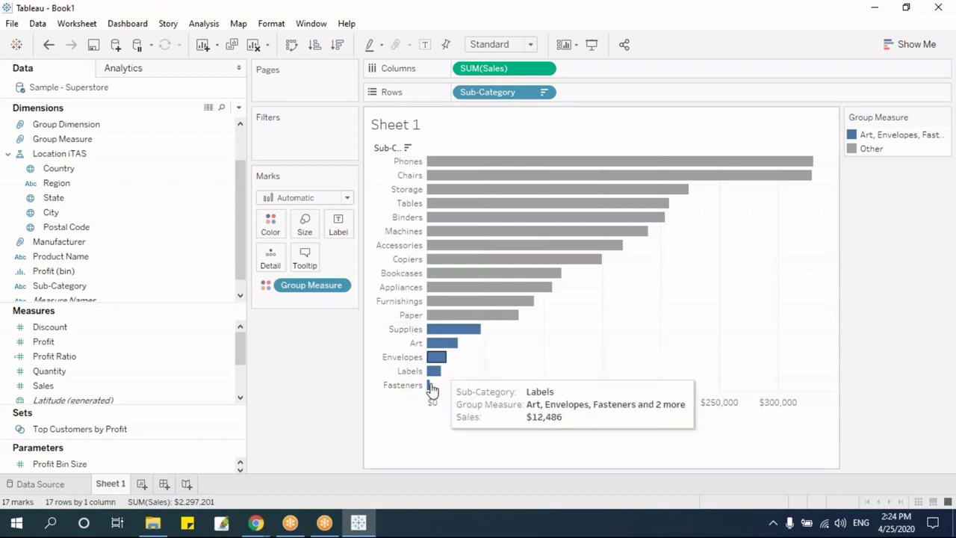
pyautogui.moveTo(320, 288); pyautogui.dragTo(318, 379)
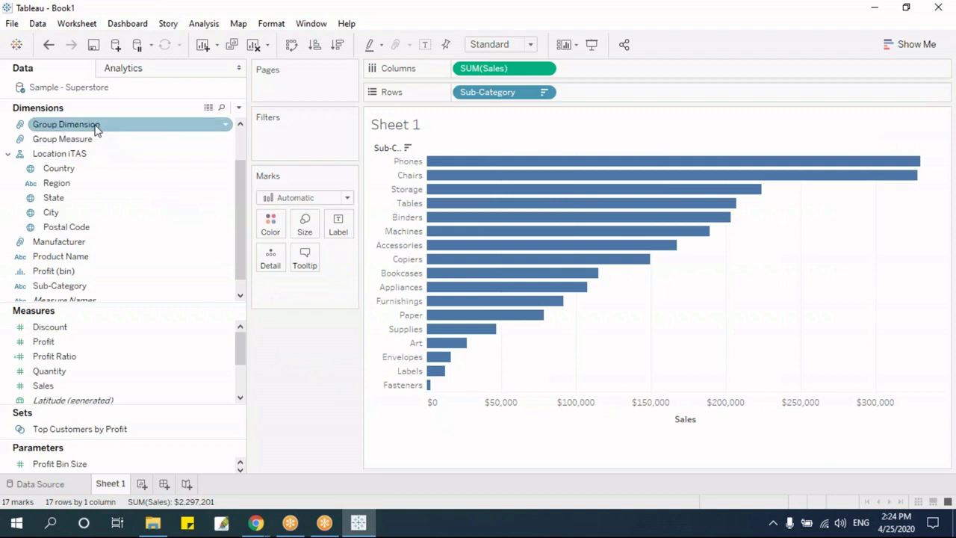
# Step: Color the Sub-Category bars by Group Dimension, then color them by Group Measure instead to compare the grouping
pyautogui.moveTo(96, 130); pyautogui.dragTo(270, 228)
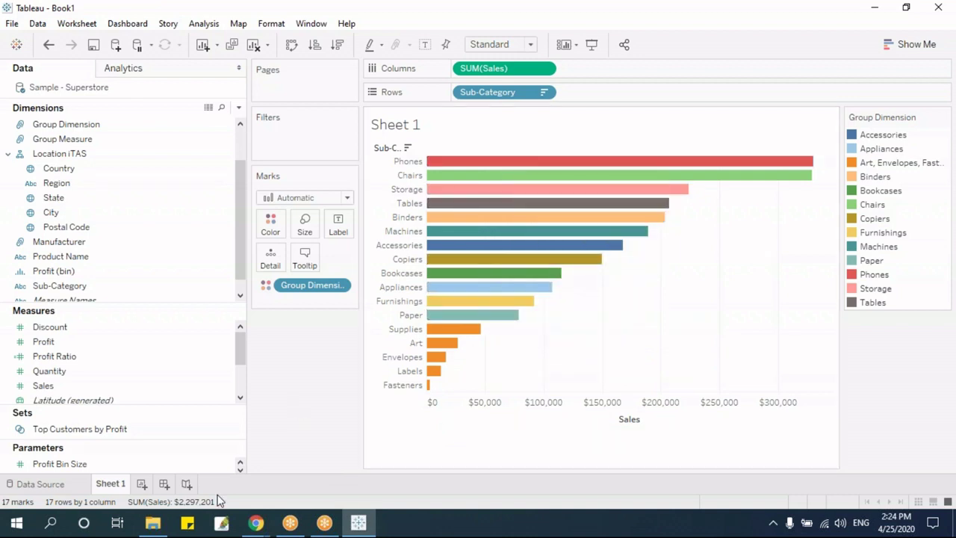
pyautogui.moveTo(309, 284); pyautogui.dragTo(117, 183)
pyautogui.moveTo(77, 142); pyautogui.dragTo(267, 269)
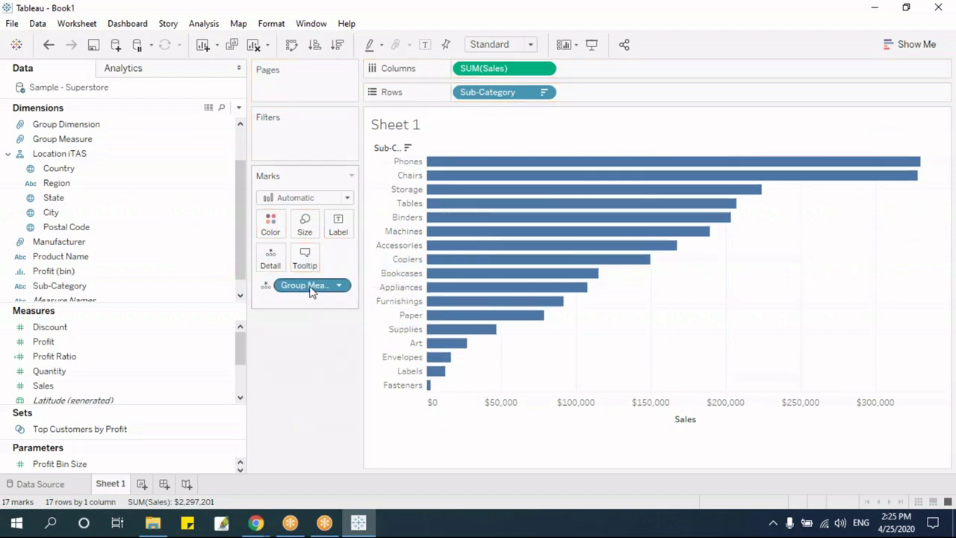
pyautogui.moveTo(311, 292)
pyautogui.mouseDown()
pyautogui.moveTo(275, 226)
pyautogui.moveTo(299, 297)
pyautogui.mouseUp()
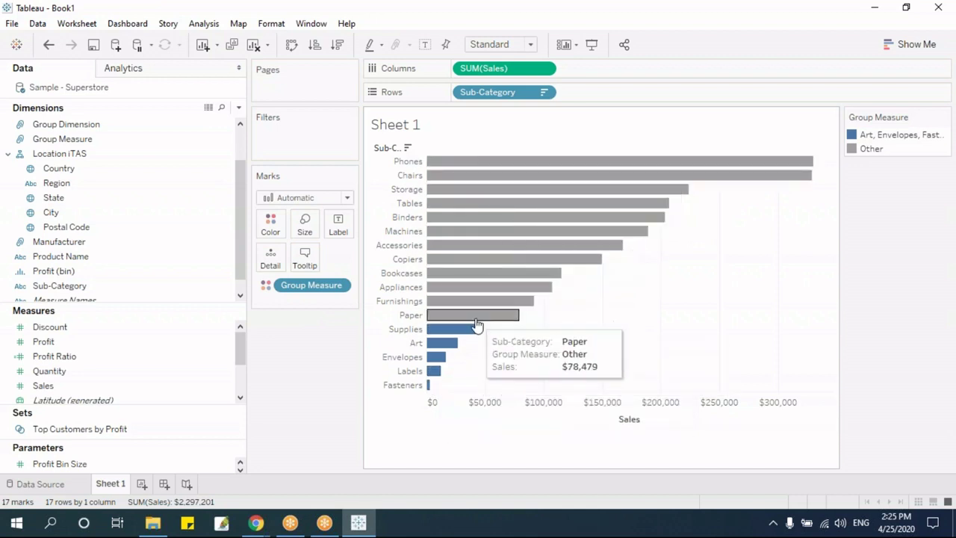
# Step: Remove Sub-Category from Rows and move Group Measure from the Color marks to Rows in its place
pyautogui.moveTo(501, 92); pyautogui.dragTo(321, 324)
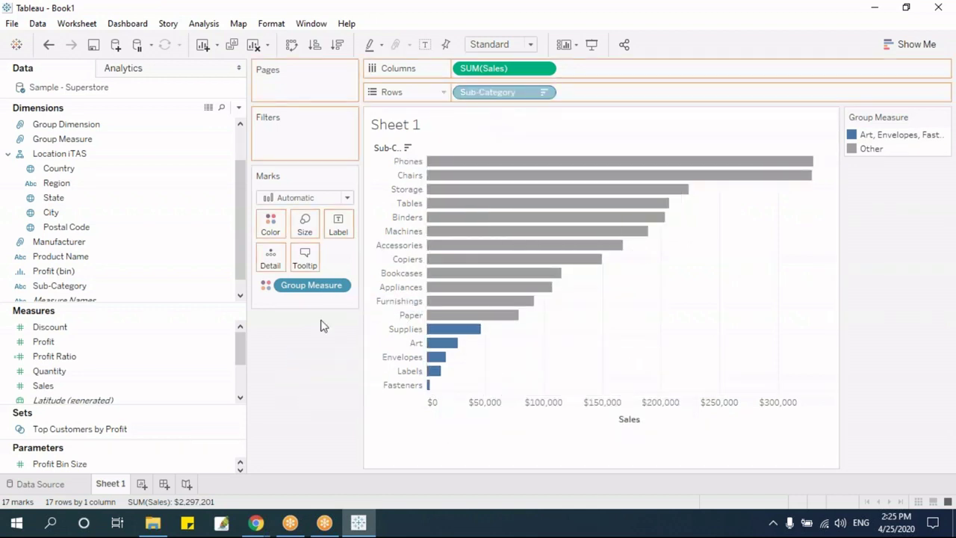
pyautogui.moveTo(312, 286); pyautogui.dragTo(498, 96)
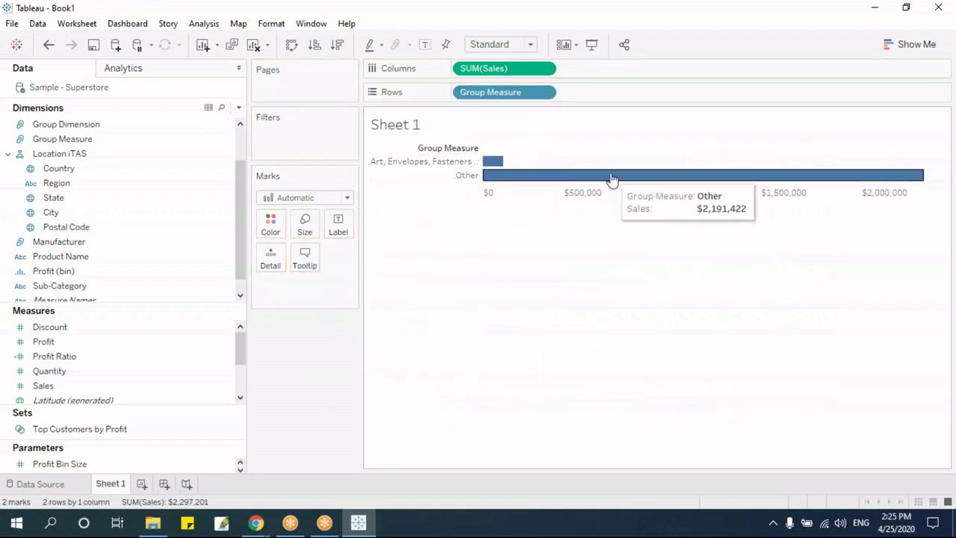
# Step: Replace Group Measure on Rows with Group Dimension and sort its bars in descending order of Sales
pyautogui.moveTo(490, 92); pyautogui.dragTo(471, 384)
pyautogui.moveTo(66, 124); pyautogui.dragTo(498, 92)
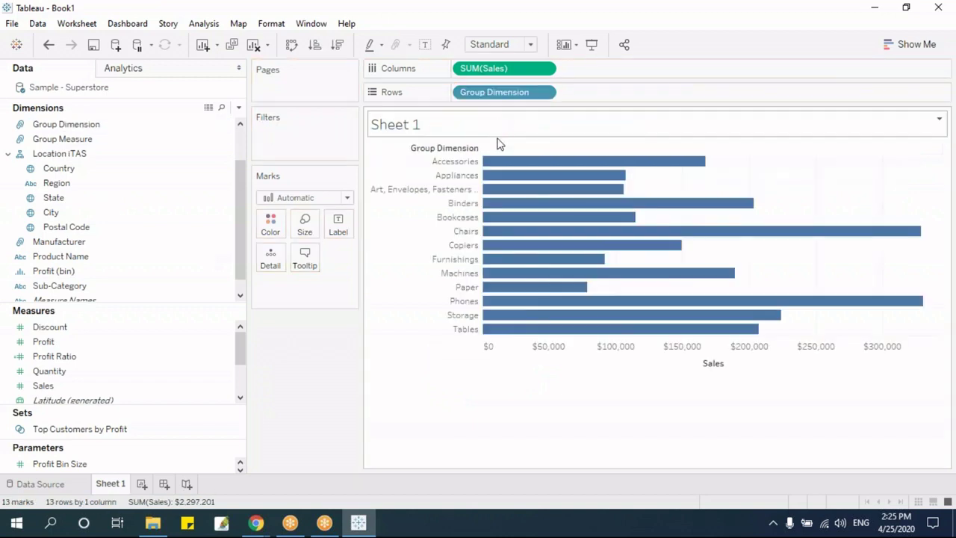
pyautogui.click(337, 44)
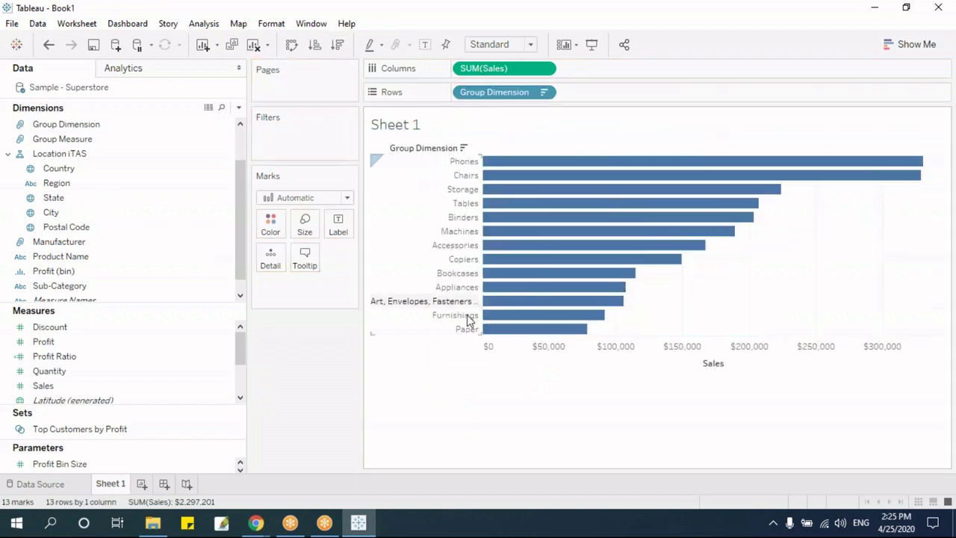
# Step: Clear all fields from Sheet 1
pyautogui.moveTo(316, 517)
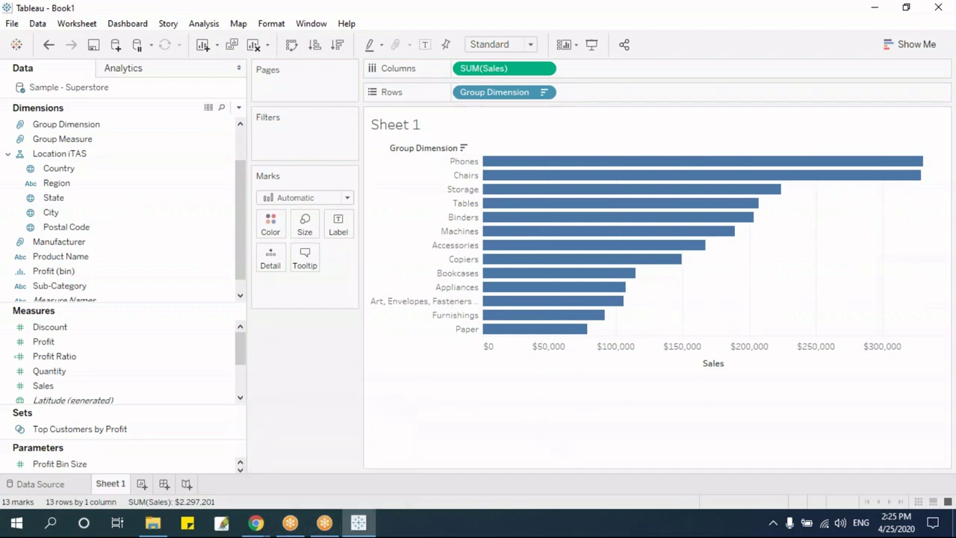
pyautogui.hotkey('alt', 'shift', 'BackSpace')
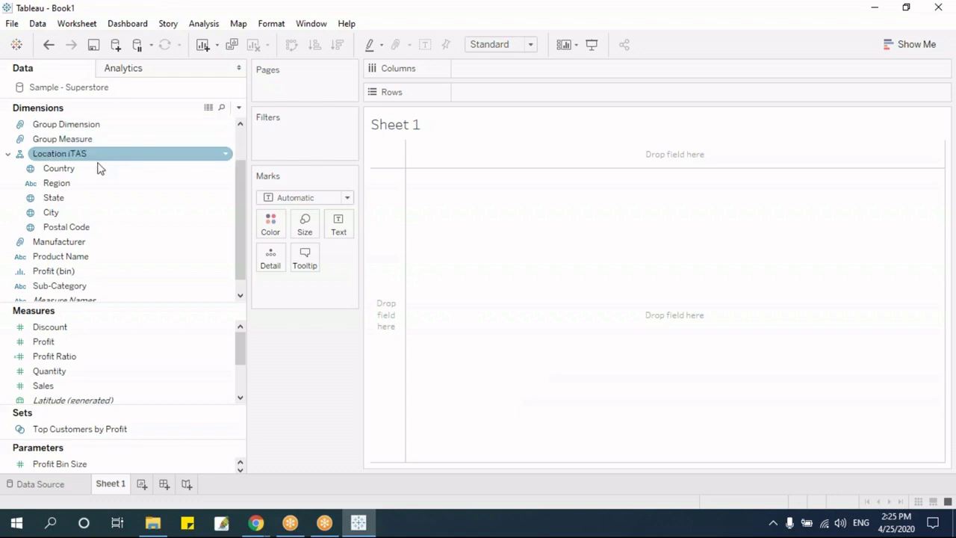
# Step: Open Group Measure for editing, examine the members of its combined group and of Other, and cancel without changes
pyautogui.rightClick(83, 141)
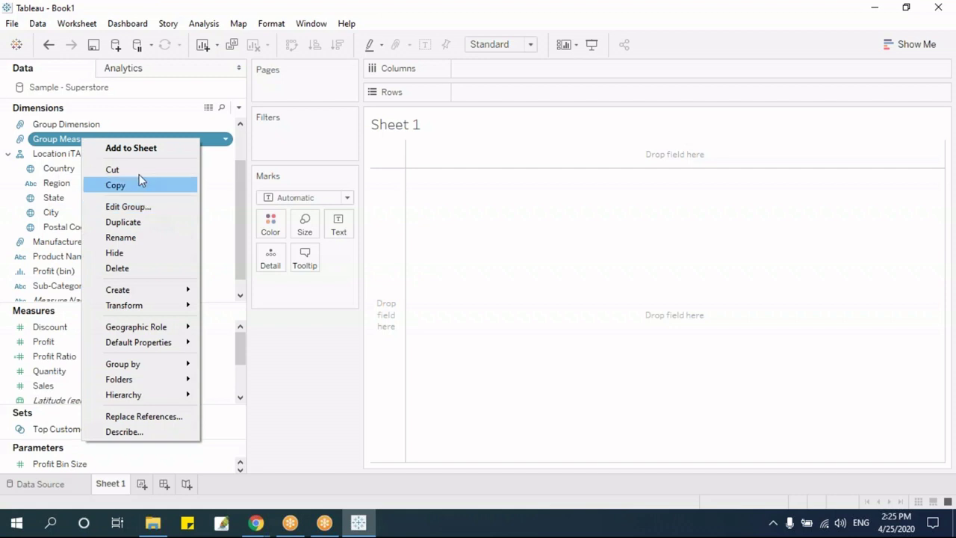
pyautogui.rightClick(54, 142)
pyautogui.click(97, 208)
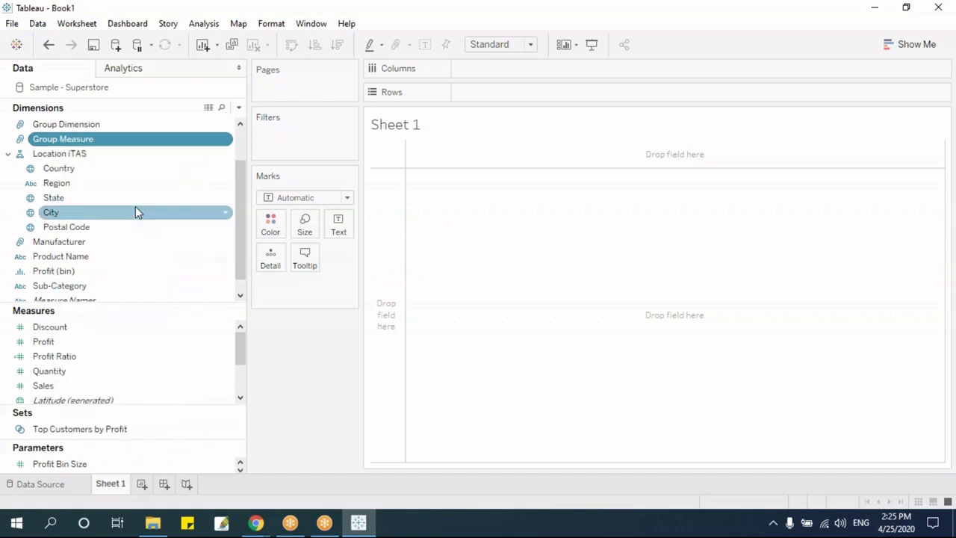
pyautogui.moveTo(534, 157)
pyautogui.mouseDown()
pyautogui.moveTo(597, 176)
pyautogui.moveTo(593, 150)
pyautogui.moveTo(536, 142)
pyautogui.mouseUp()
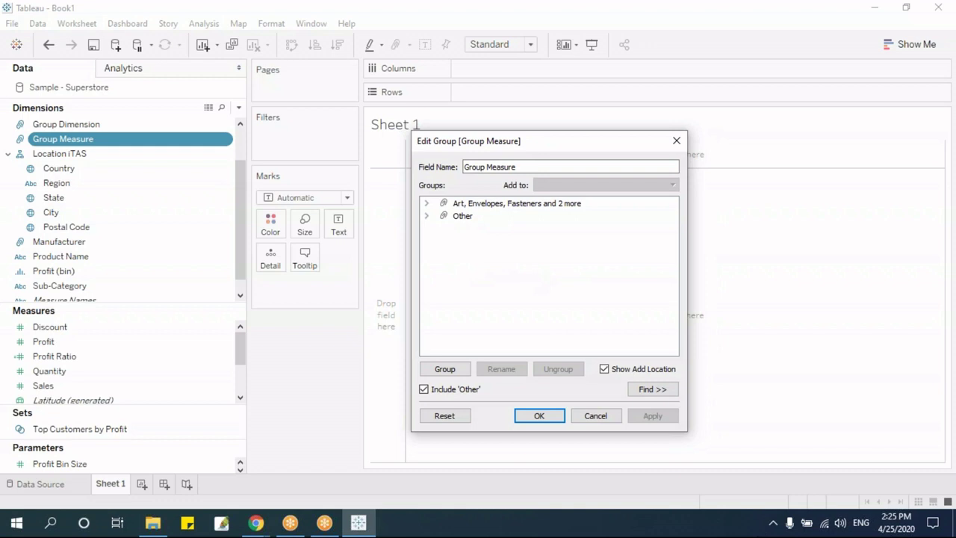
pyautogui.click(426, 205)
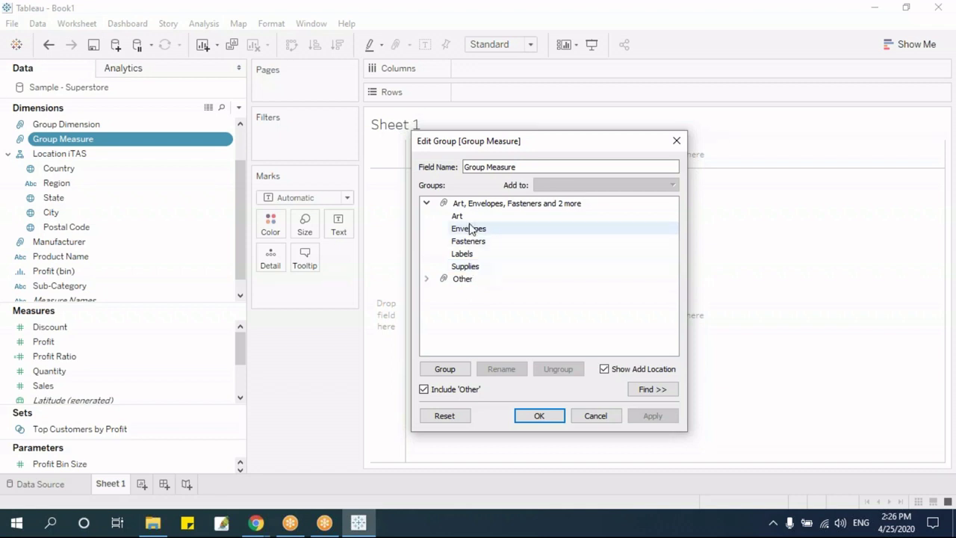
pyautogui.click(426, 279)
pyautogui.scroll(-3, 477, 305)
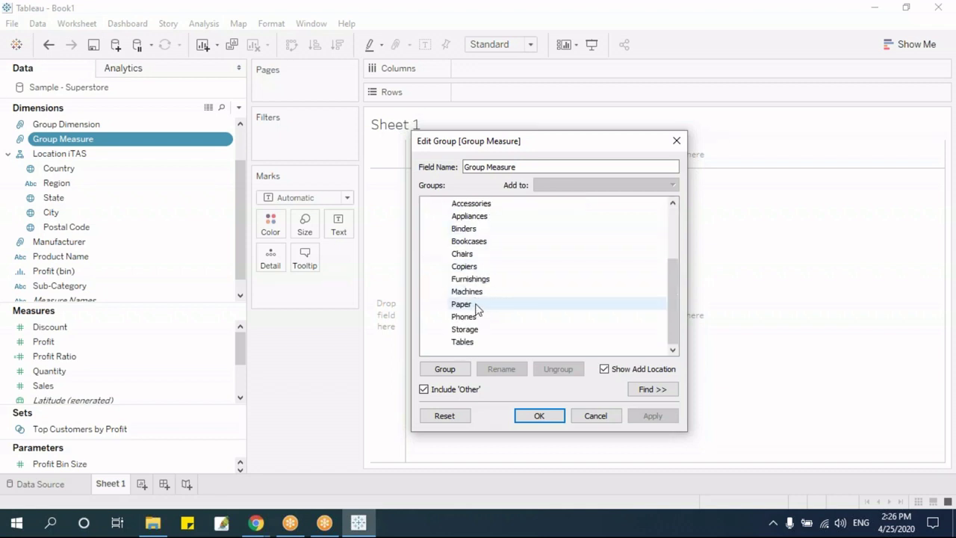
pyautogui.scroll(5, 478, 313)
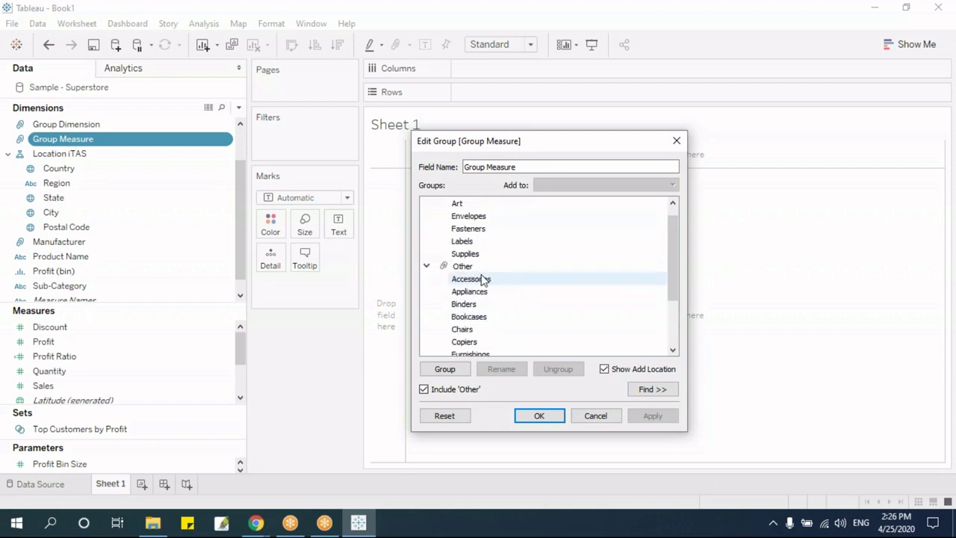
pyautogui.click(596, 416)
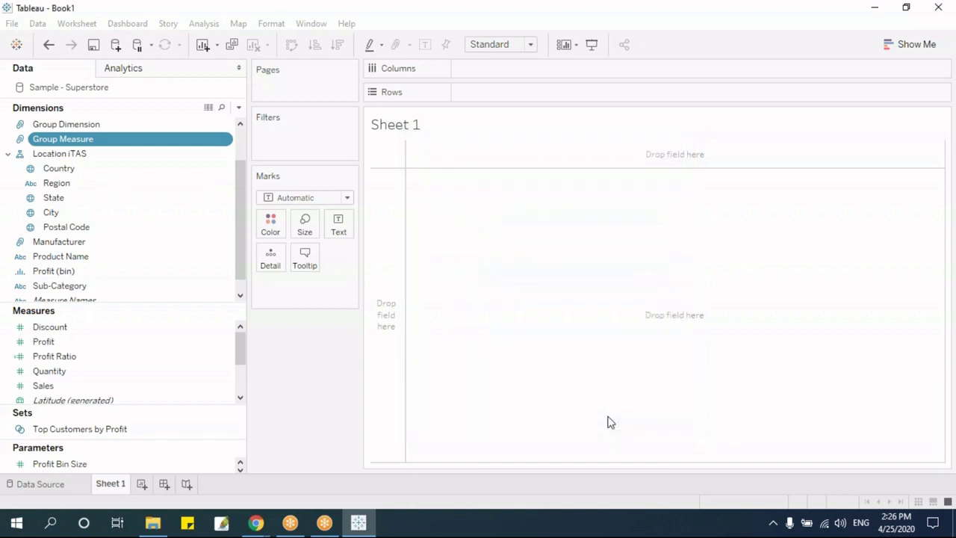
# Step: Open Group Dimension for editing, examine its combined group and the ungrouped sub-categories, and close it without changes
pyautogui.rightClick(90, 123)
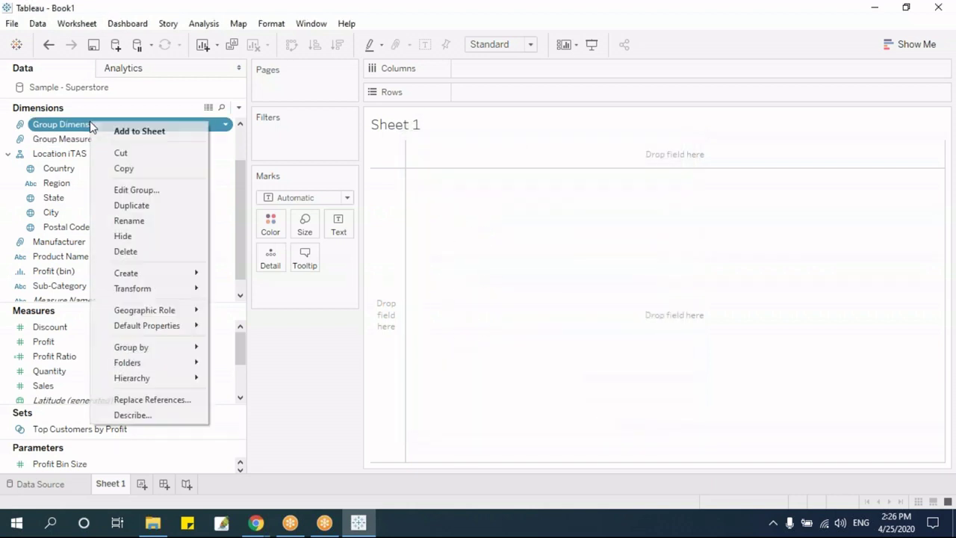
pyautogui.click(135, 190)
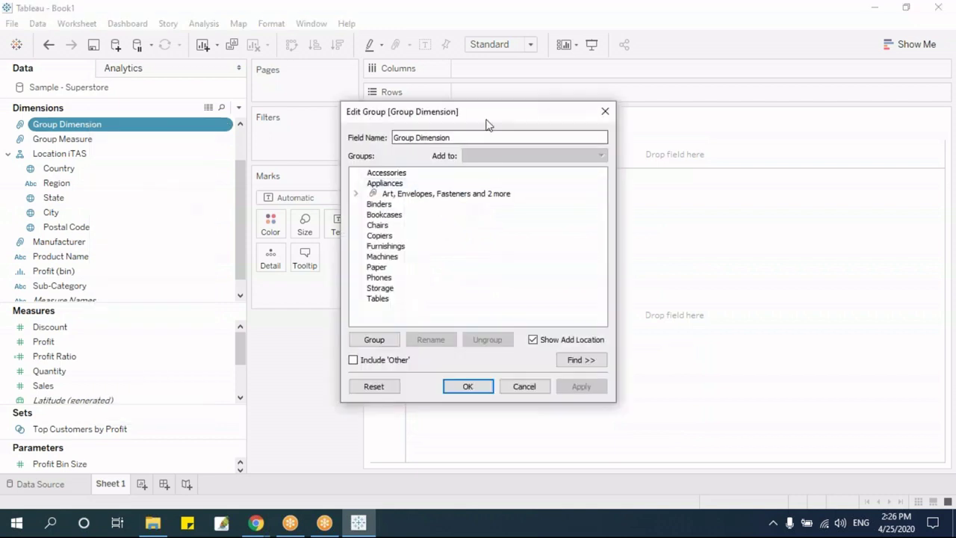
pyautogui.moveTo(486, 123); pyautogui.dragTo(609, 139)
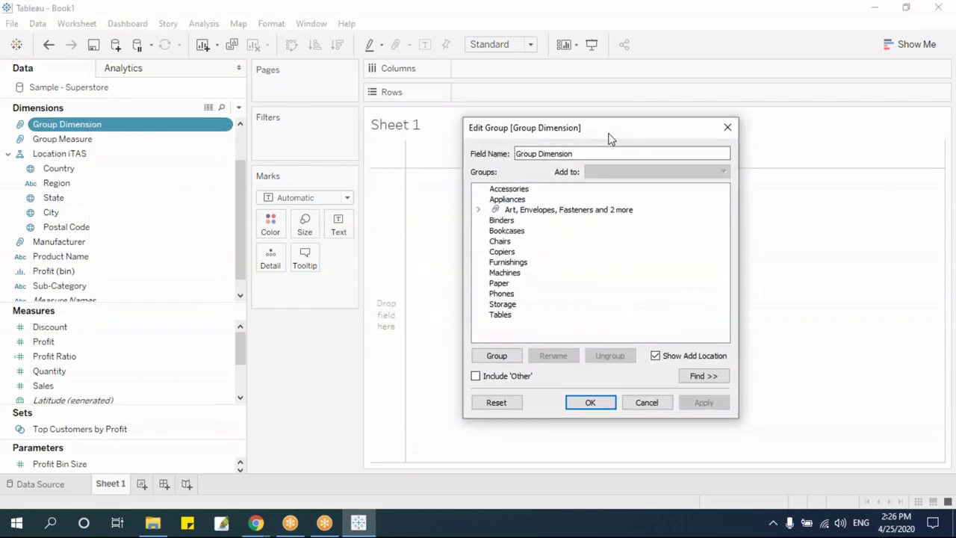
pyautogui.click(478, 209)
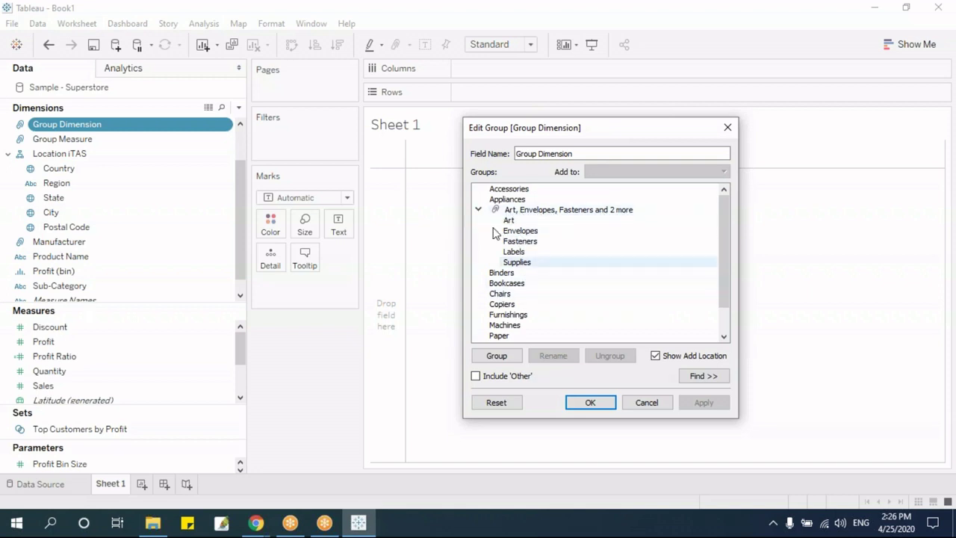
pyautogui.click(478, 209)
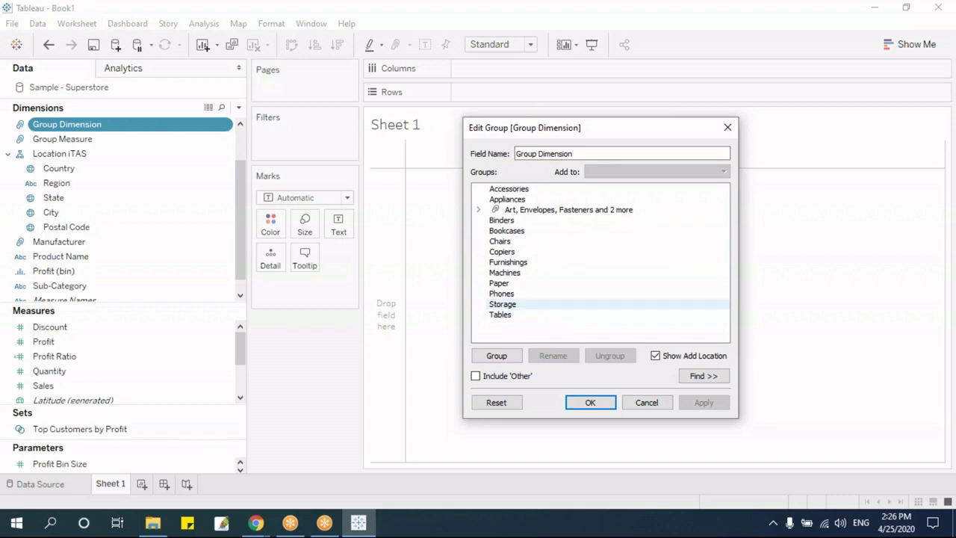
pyautogui.click(78, 142)
pyautogui.press('Escape')
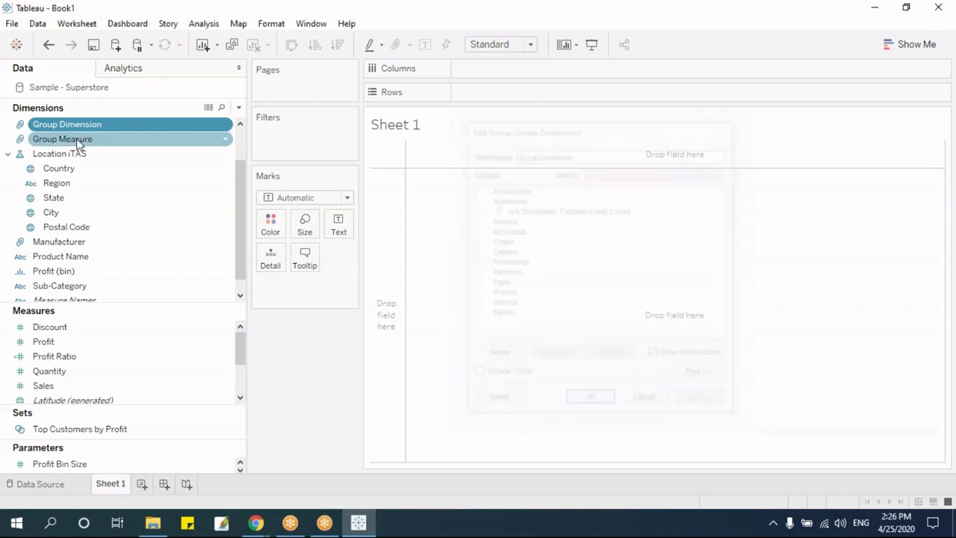
# Step: Reopen the Group Measure definition to compare its two groups with Group Dimension, expanding and collapsing both, and cancel
pyautogui.rightClick(78, 139)
pyautogui.click(133, 206)
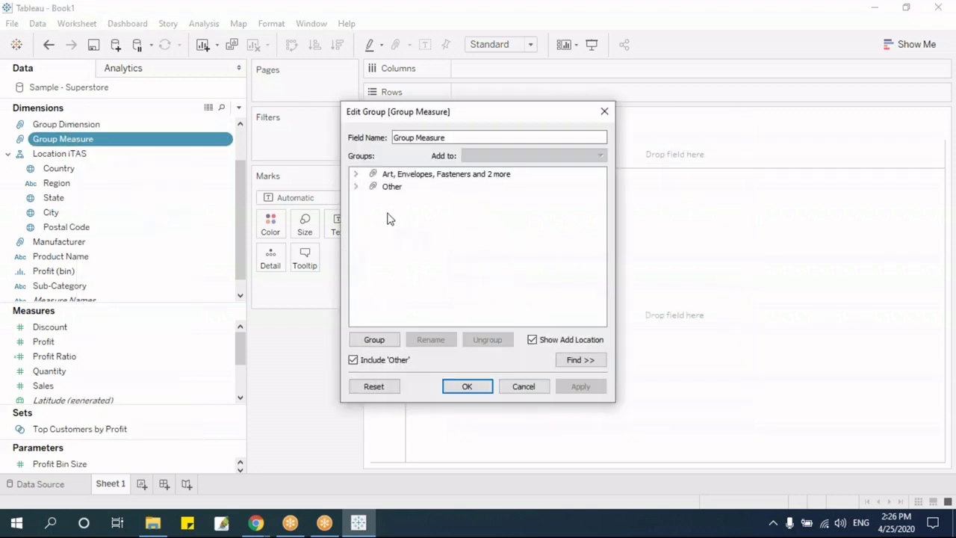
pyautogui.click(503, 194)
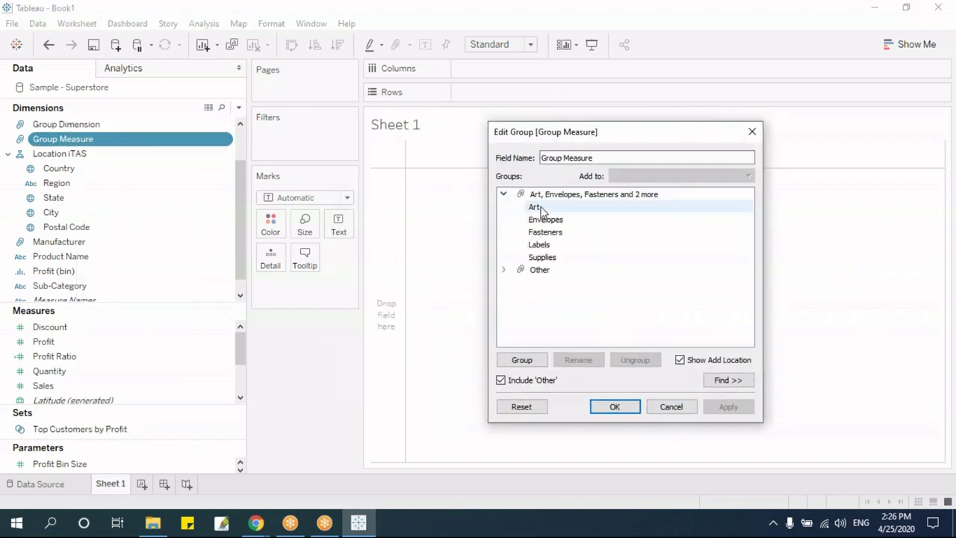
pyautogui.click(504, 269)
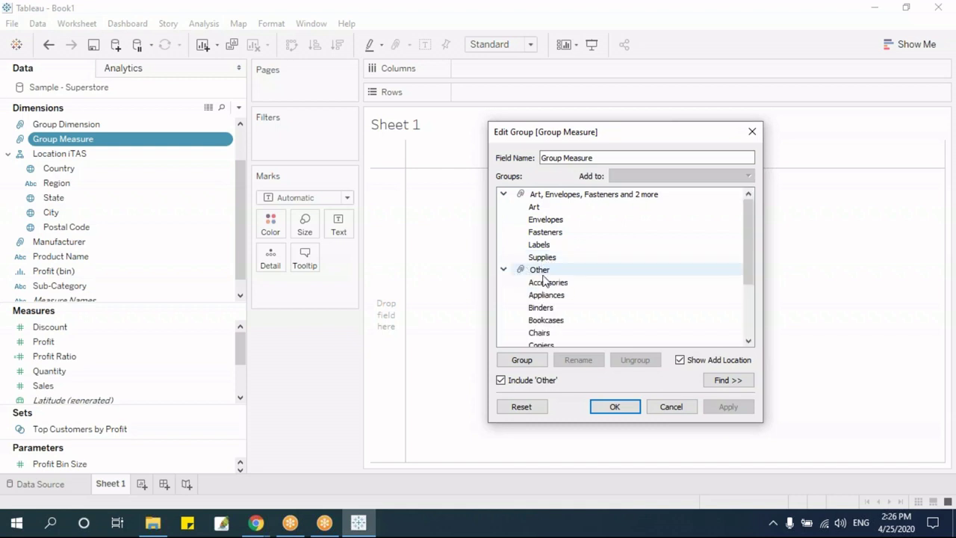
pyautogui.scroll(-2, 558, 285)
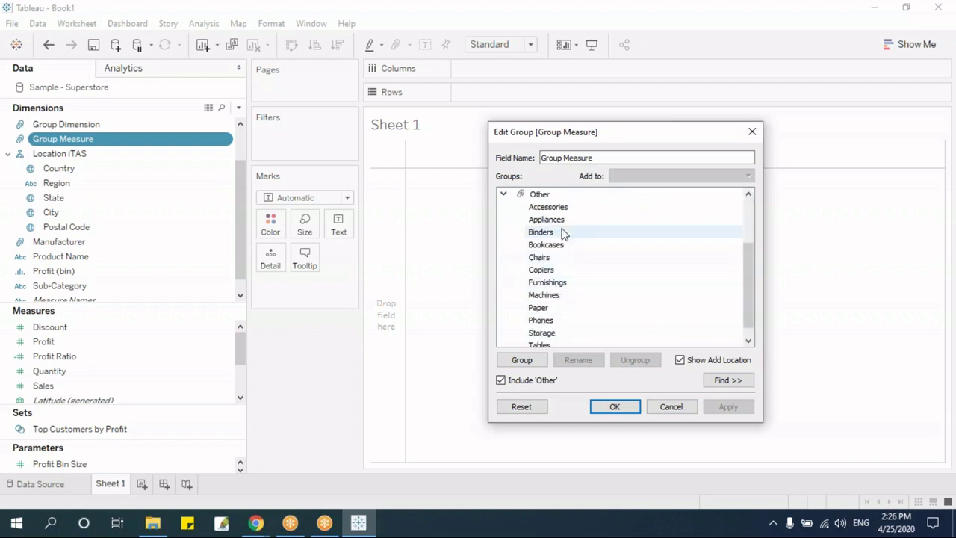
pyautogui.scroll(2, 554, 249)
pyautogui.click(504, 269)
pyautogui.click(503, 194)
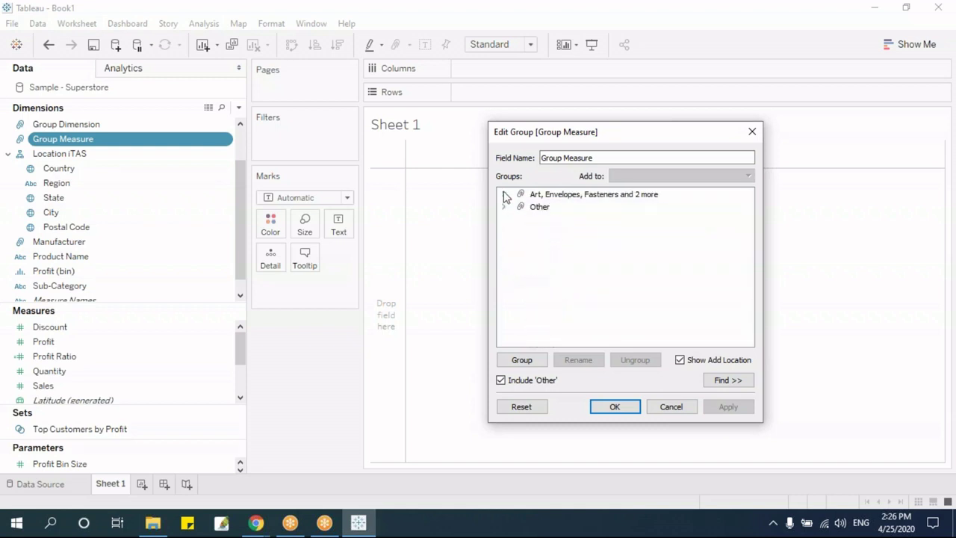
pyautogui.click(663, 408)
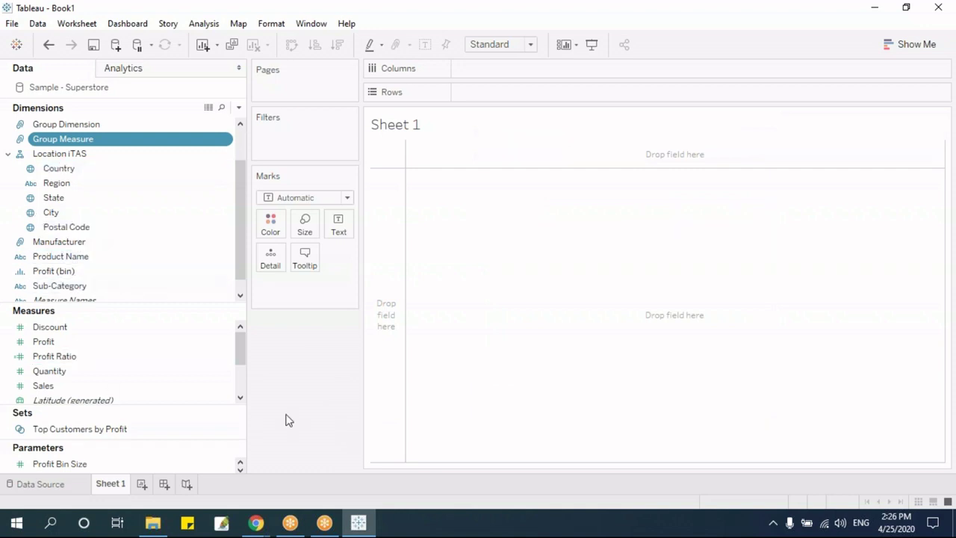
pyautogui.moveTo(359, 527)
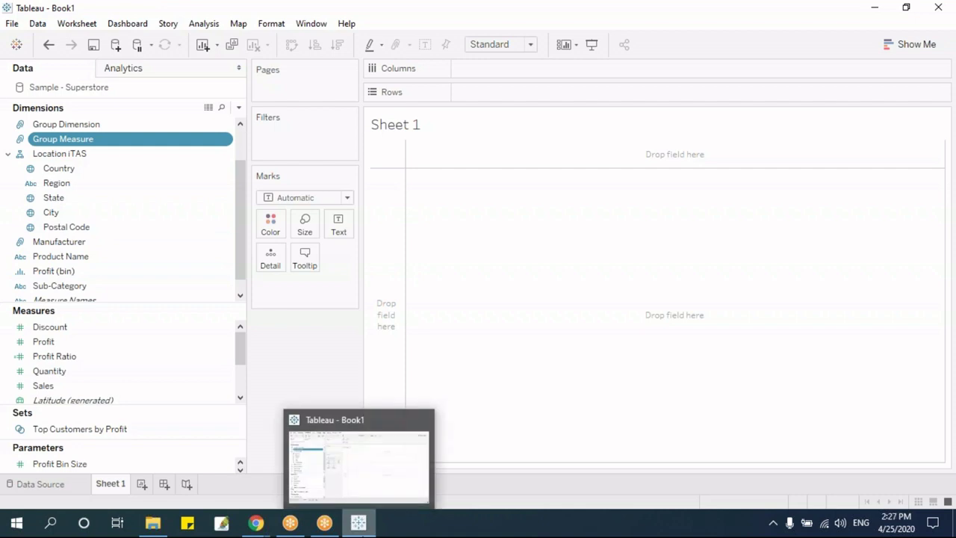
pyautogui.click(83, 125)
pyautogui.click(88, 142)
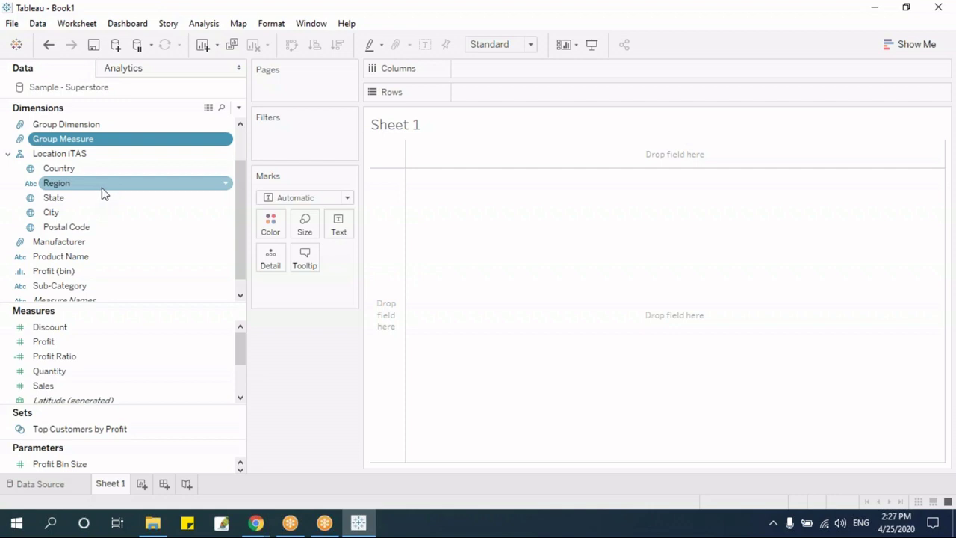
pyautogui.keyDown('ctrl'); pyautogui.click(93, 126); pyautogui.keyUp('ctrl')
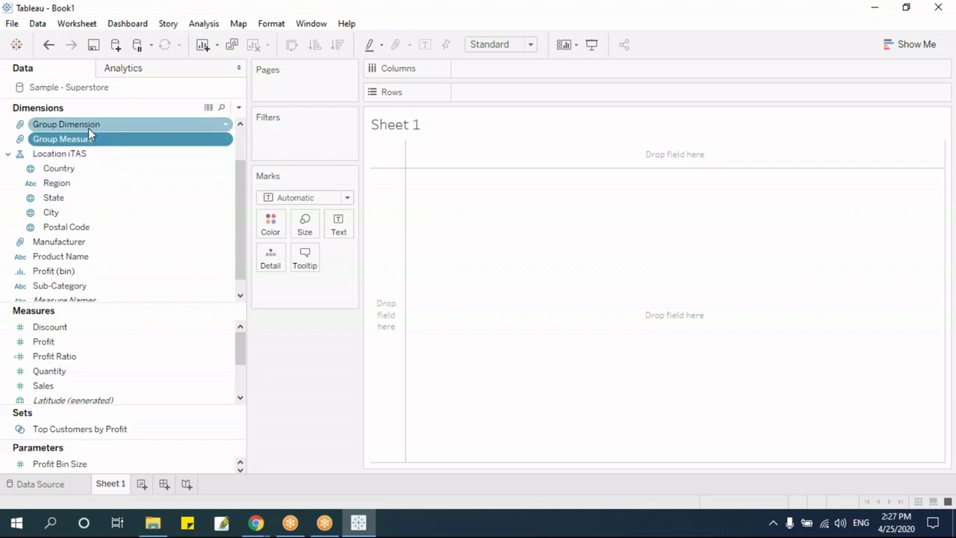
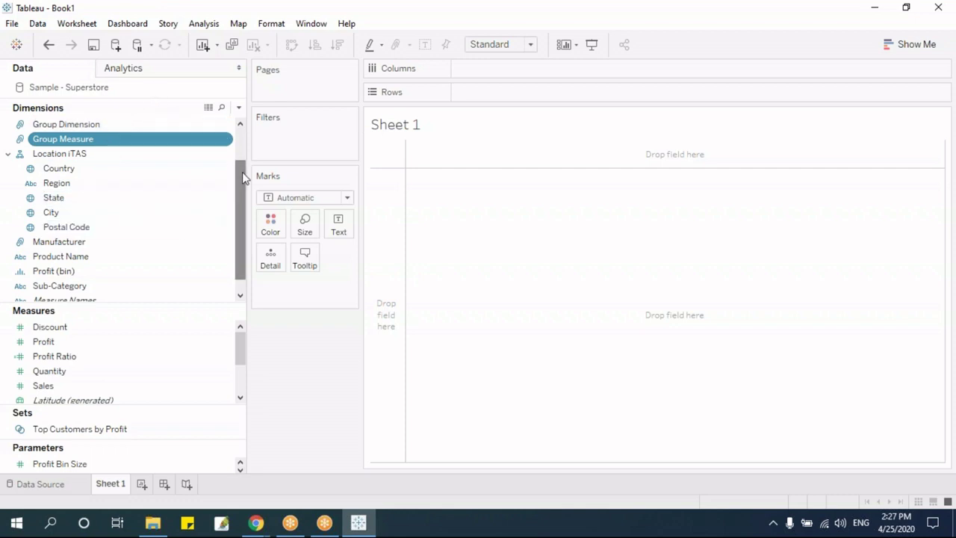
pyautogui.scroll(-1, 242, 217)
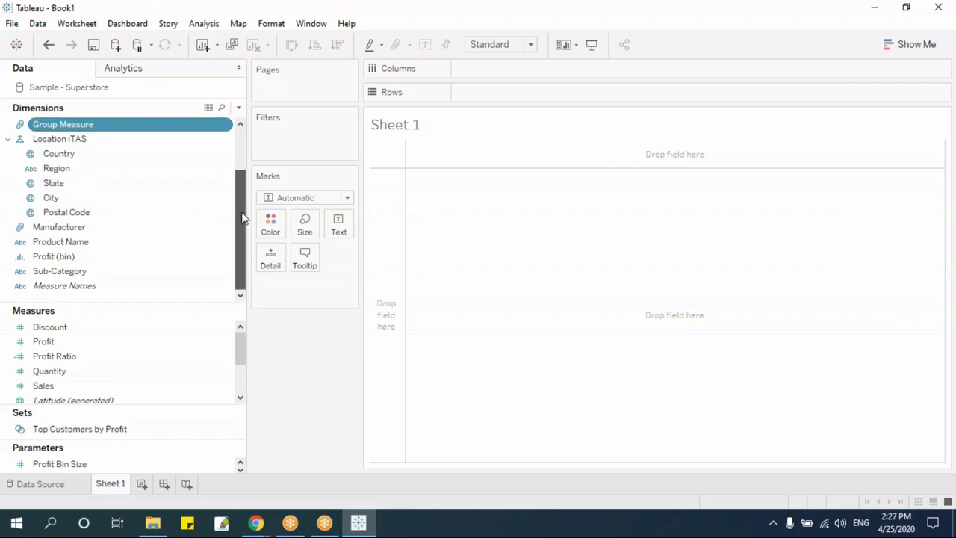
pyautogui.scroll(2, 86, 166)
pyautogui.click(82, 168)
pyautogui.click(94, 184)
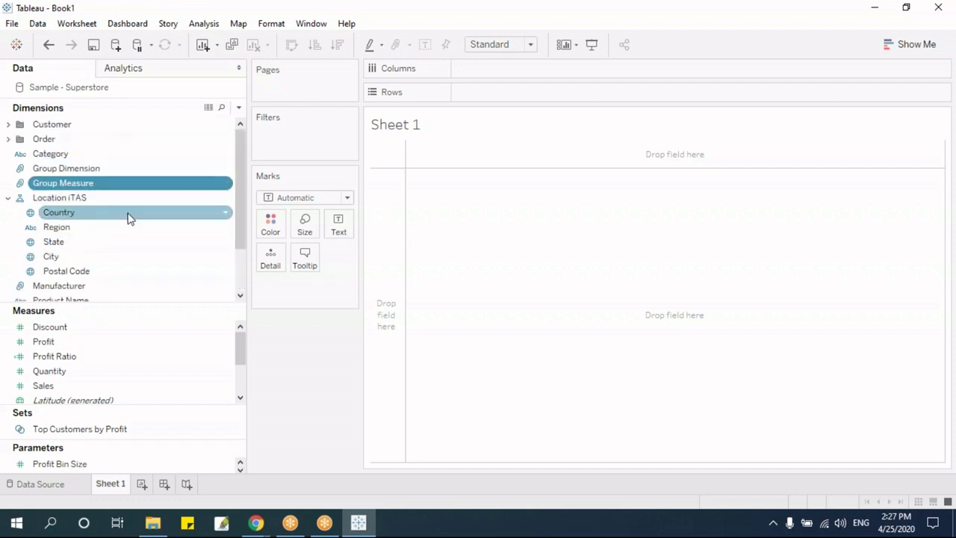
pyautogui.scroll(-2, 128, 217)
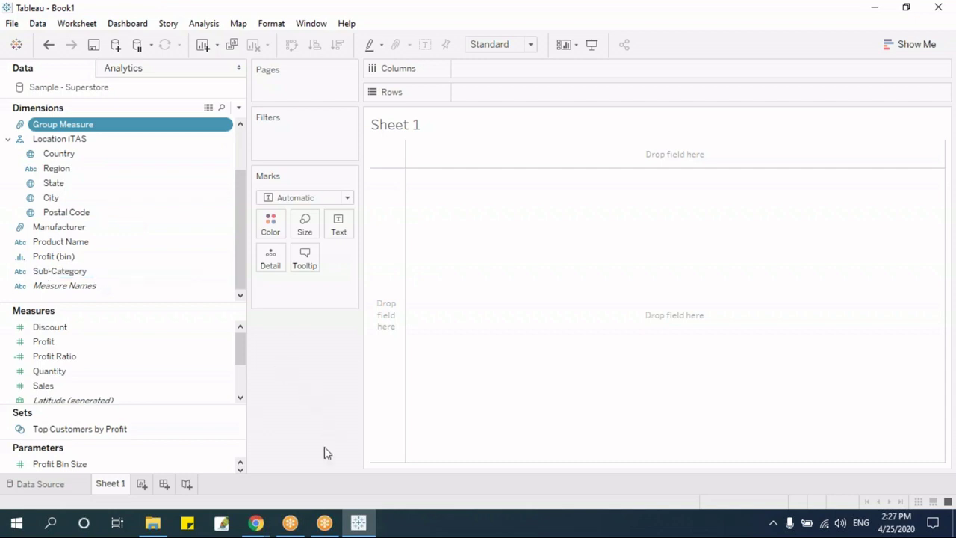
pyautogui.click(81, 273)
pyautogui.rightClick(82, 273)
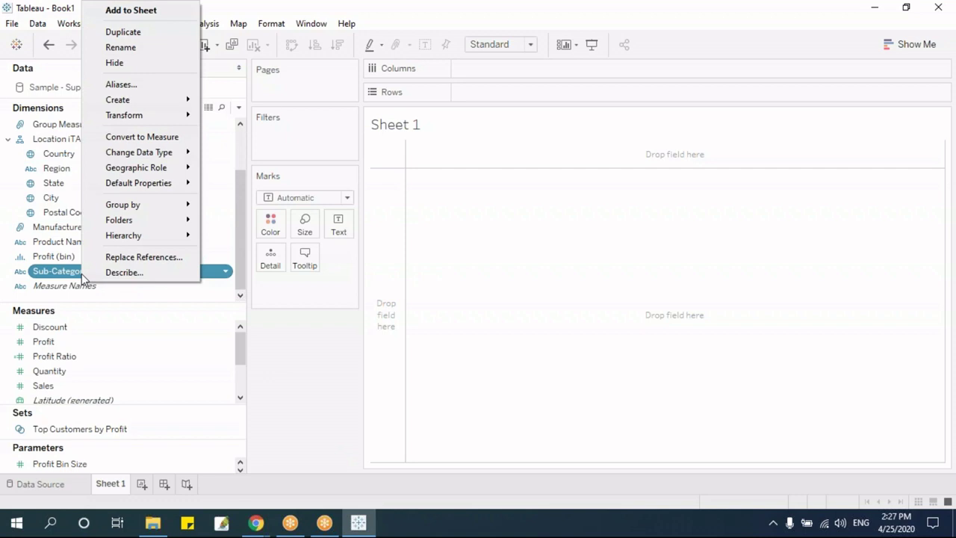
pyautogui.moveTo(144, 213)
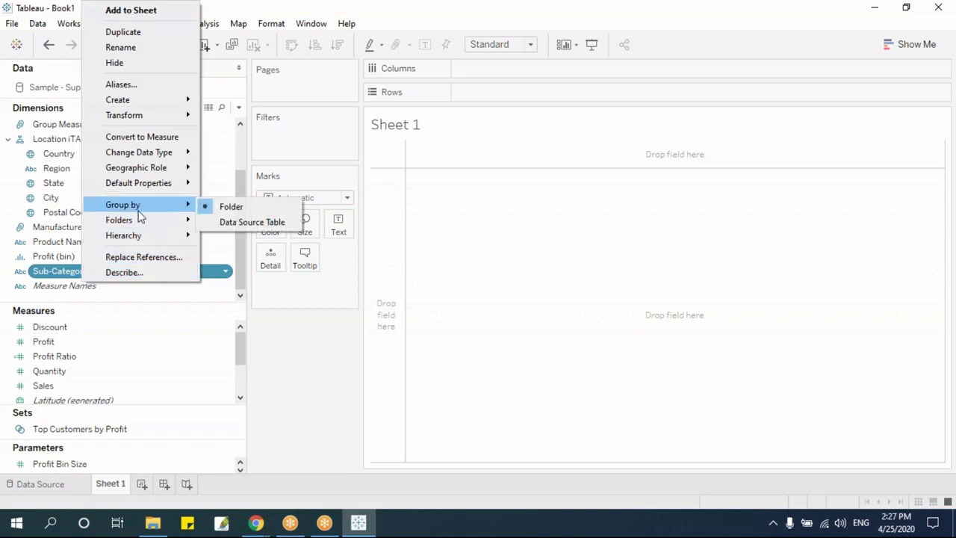
pyautogui.moveTo(131, 104)
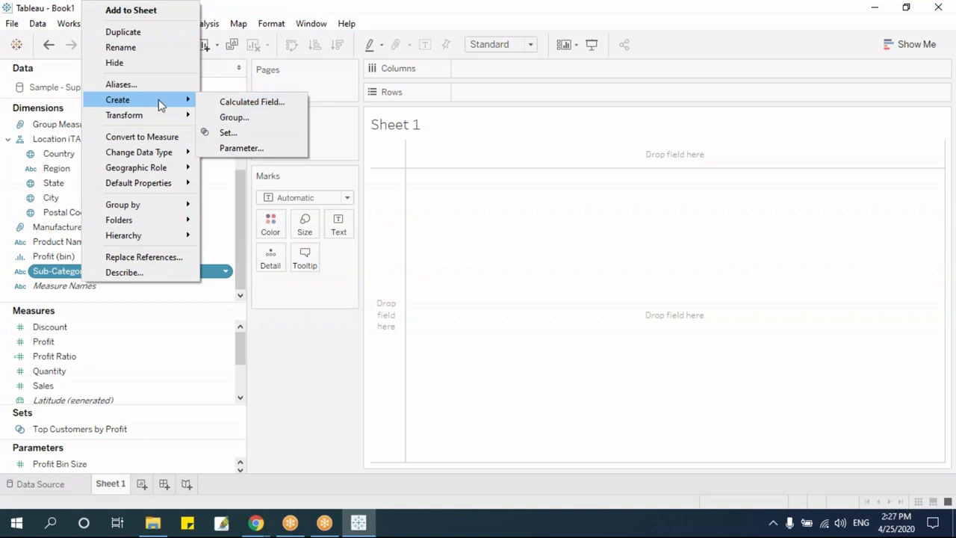
pyautogui.click(232, 117)
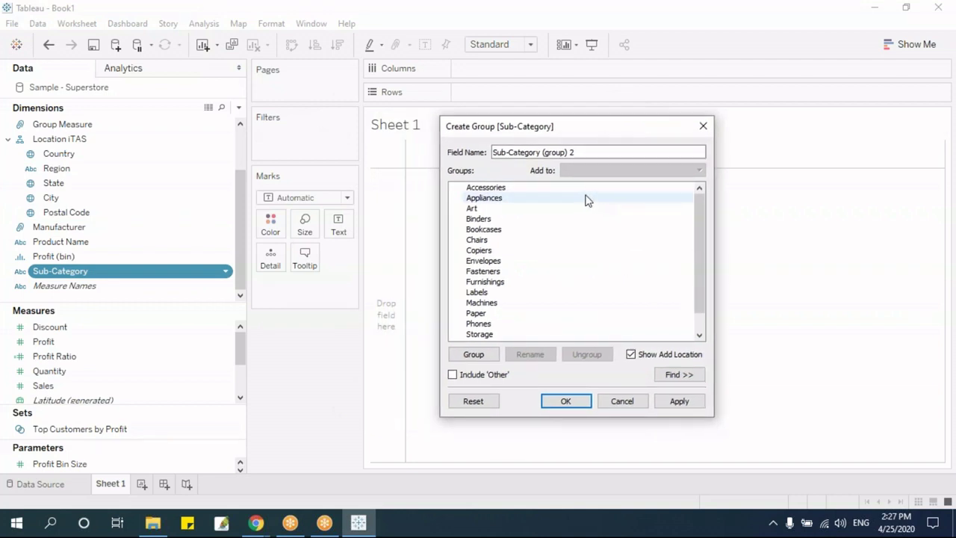
pyautogui.click(703, 126)
pyautogui.rightClick(86, 125)
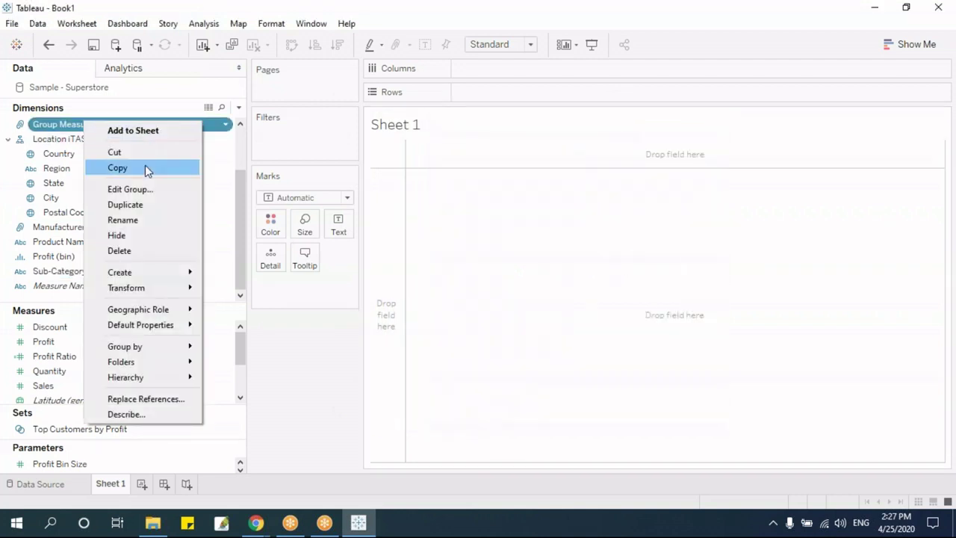
pyautogui.click(146, 189)
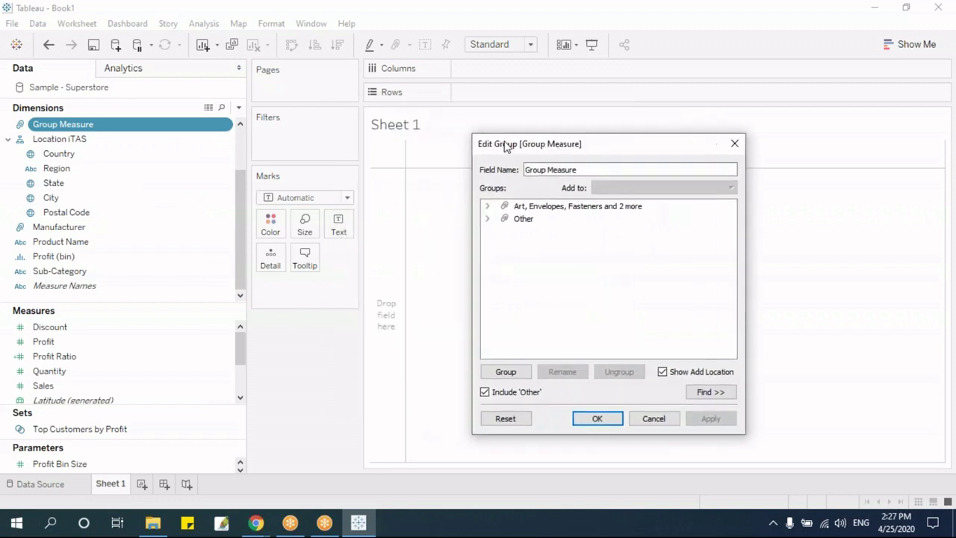
pyautogui.click(647, 416)
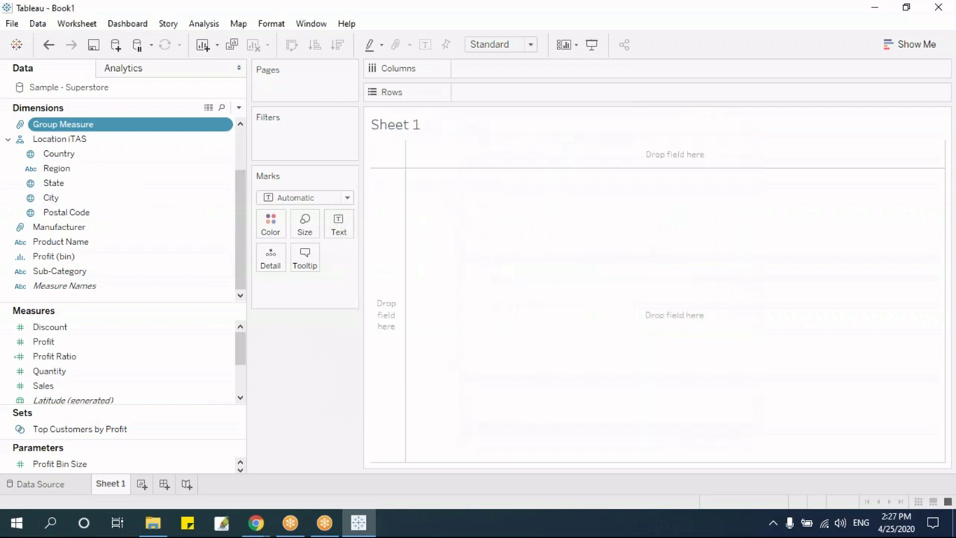
# Step: Start creating a new group from the Sub-Category dimension and name the field Group Members
pyautogui.rightClick(90, 274)
pyautogui.moveTo(179, 100)
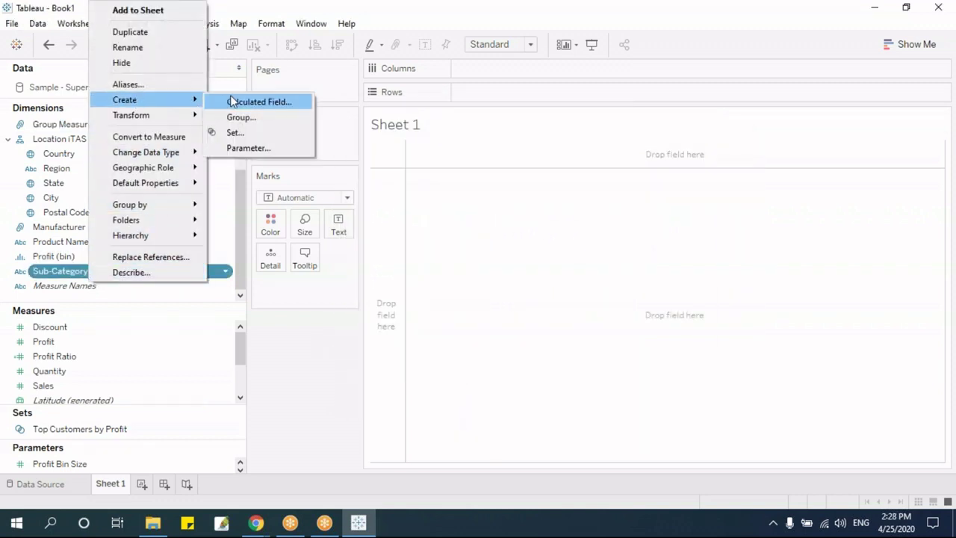
pyautogui.click(233, 118)
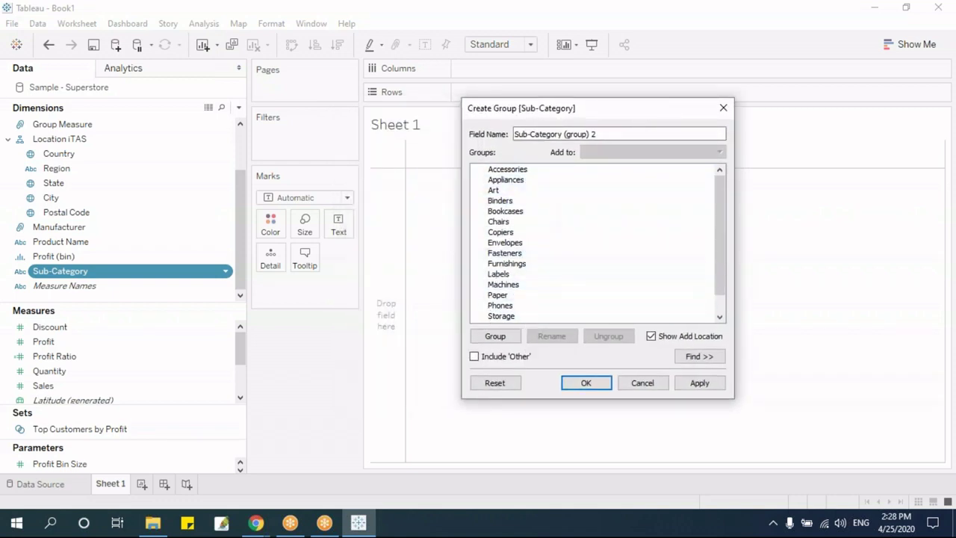
pyautogui.moveTo(596, 134); pyautogui.dragTo(495, 131)
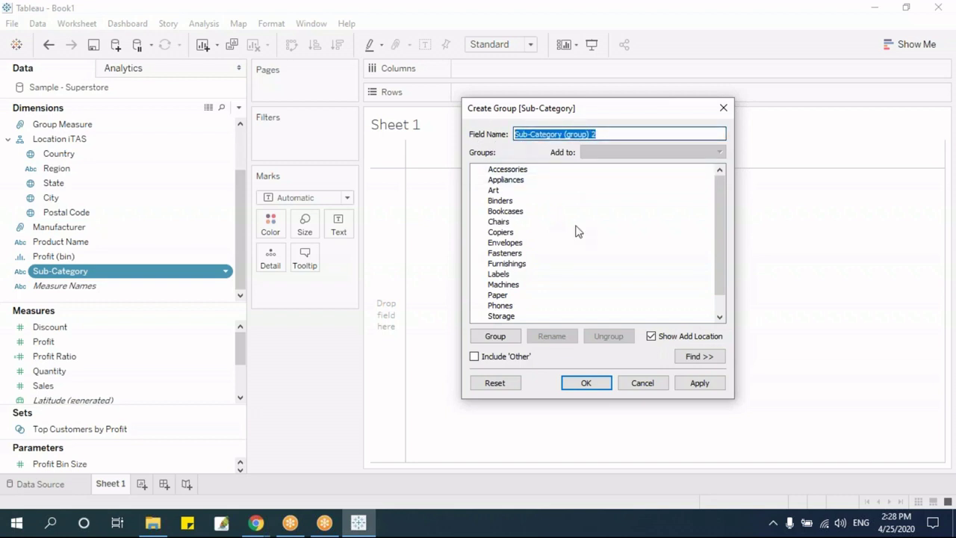
pyautogui.write('Group Members')
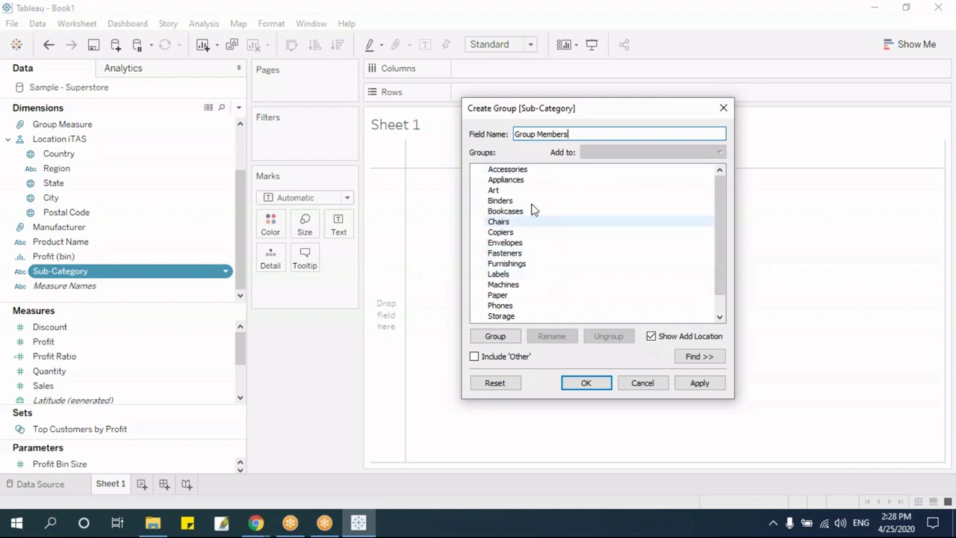
# Step: Create Group A from Accessories, then move Appliances and Art into it and collapse the group
pyautogui.click(560, 170)
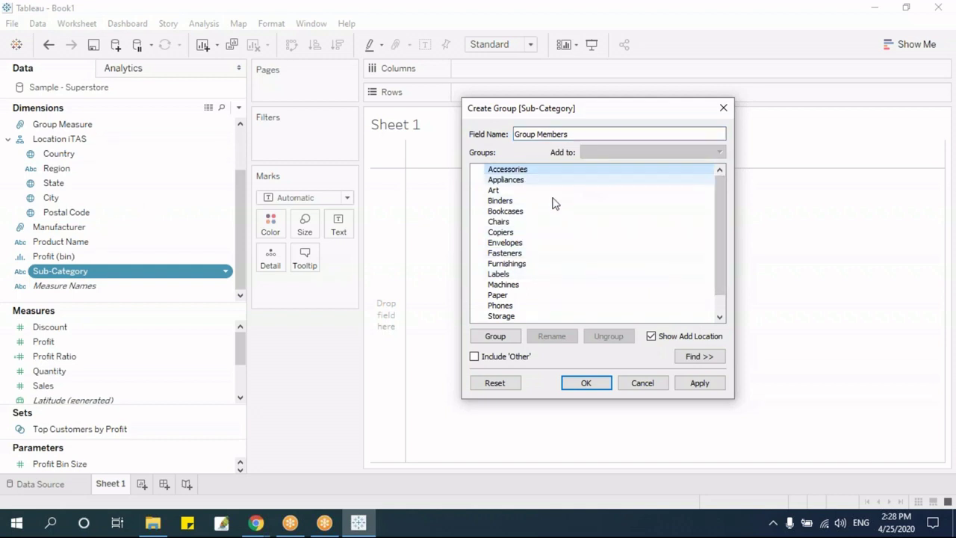
pyautogui.click(496, 336)
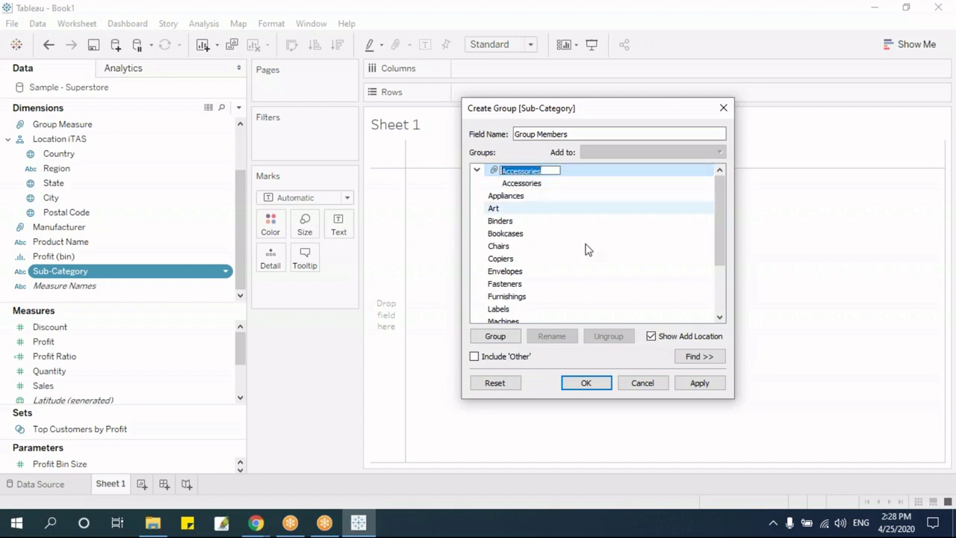
pyautogui.write('Group A')
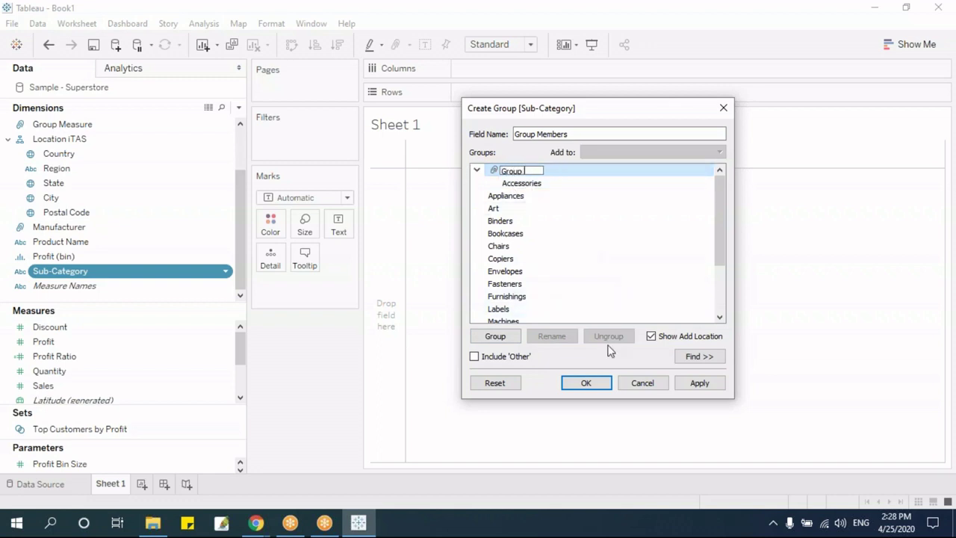
pyautogui.click(520, 198)
pyautogui.click(521, 207)
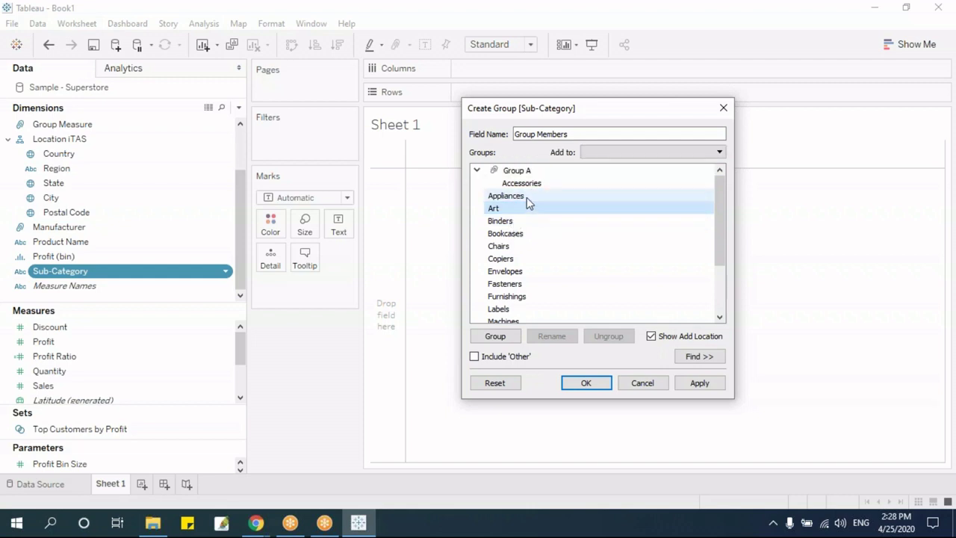
pyautogui.keyDown('ctrl'); pyautogui.click(527, 197); pyautogui.keyUp('ctrl')
pyautogui.moveTo(534, 194); pyautogui.dragTo(553, 184)
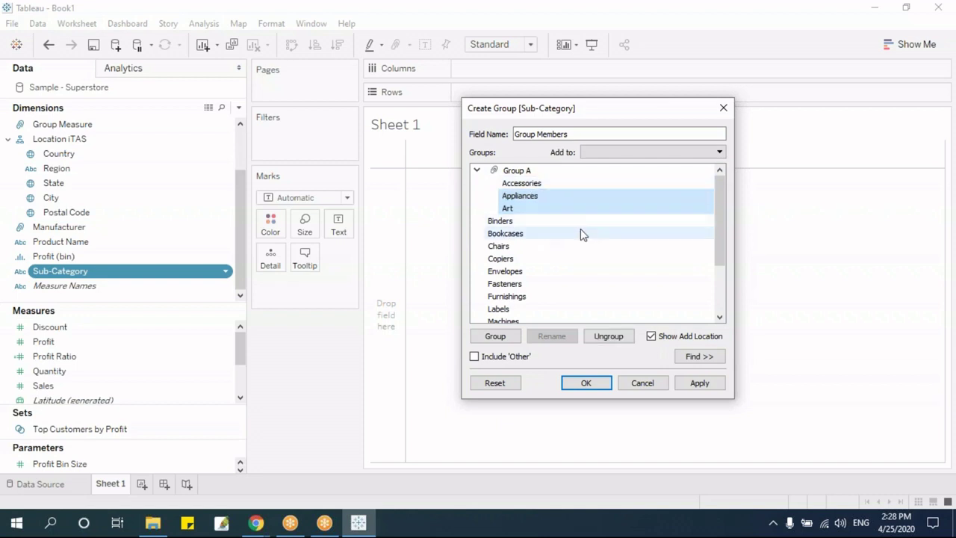
pyautogui.click(477, 170)
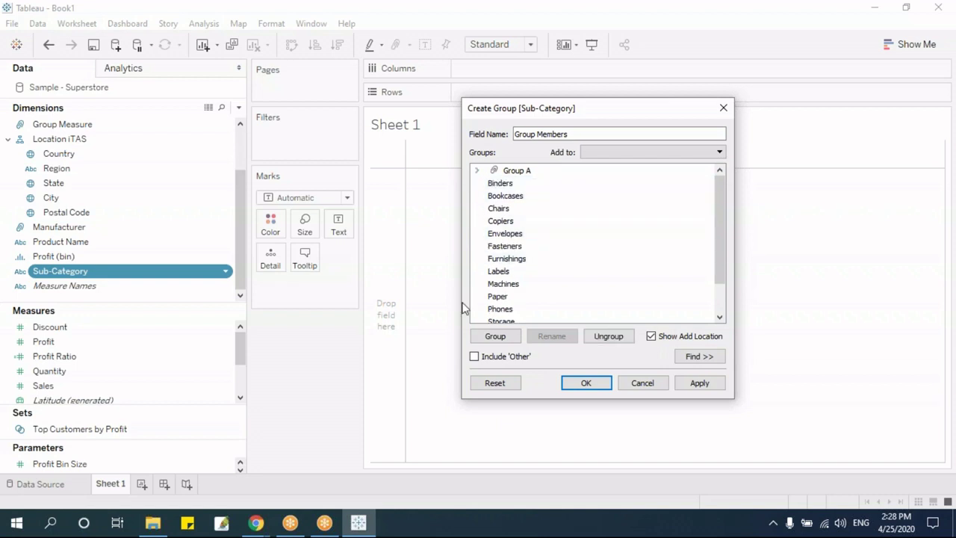
# Step: Group Binders, Bookcases, Chairs, Copiers, Envelopes, Fasteners and Furnishings as Group B, and collapse the group
pyautogui.click(511, 183)
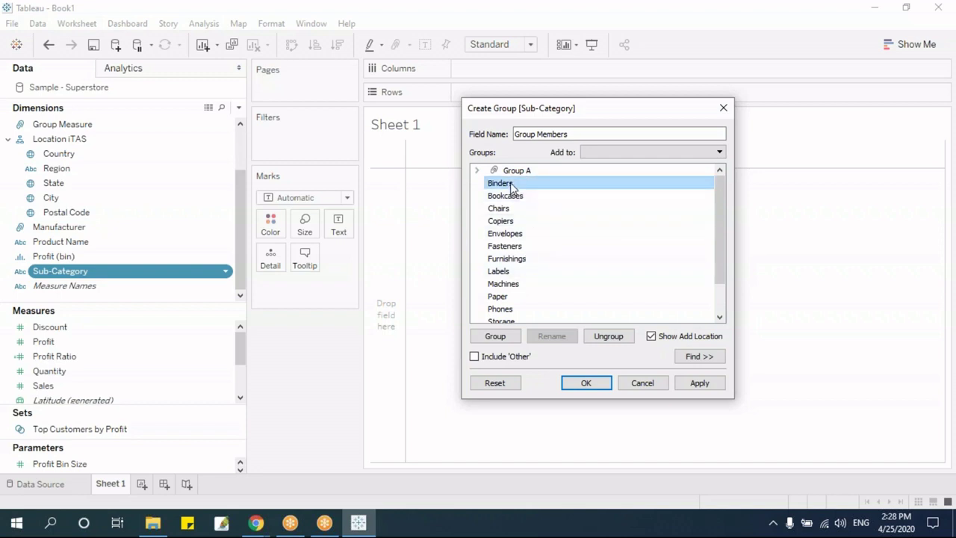
pyautogui.click(513, 196)
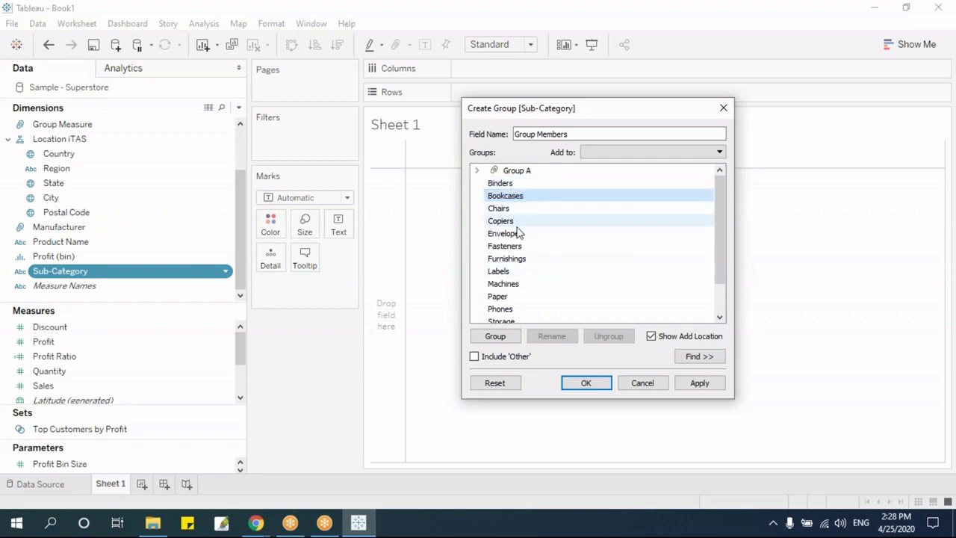
pyautogui.click(511, 184)
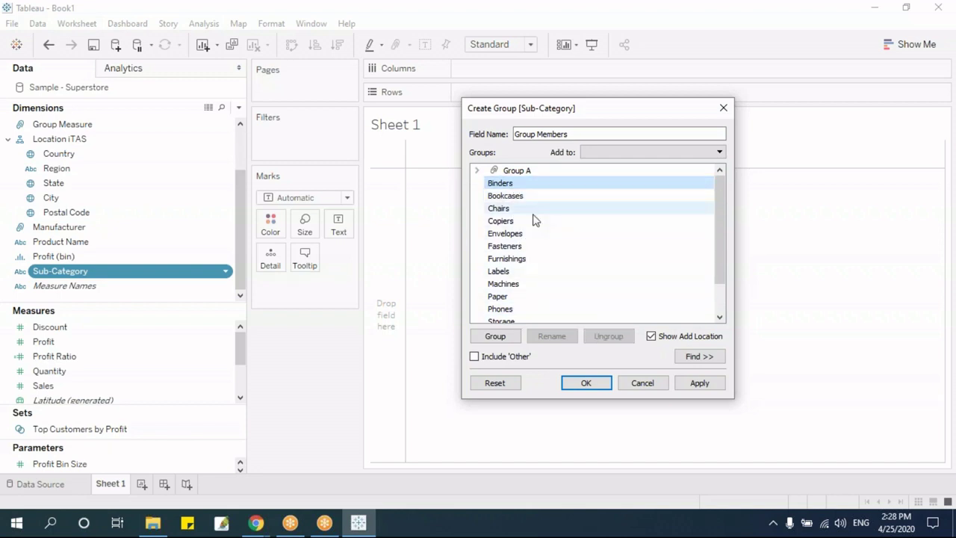
pyautogui.keyDown('shift'); pyautogui.click(520, 260); pyautogui.keyUp('shift')
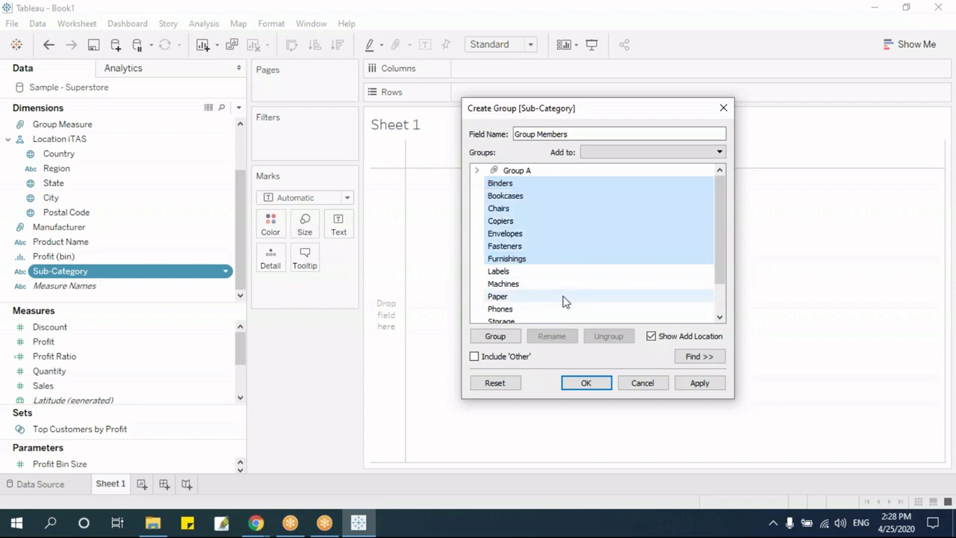
pyautogui.click(507, 339)
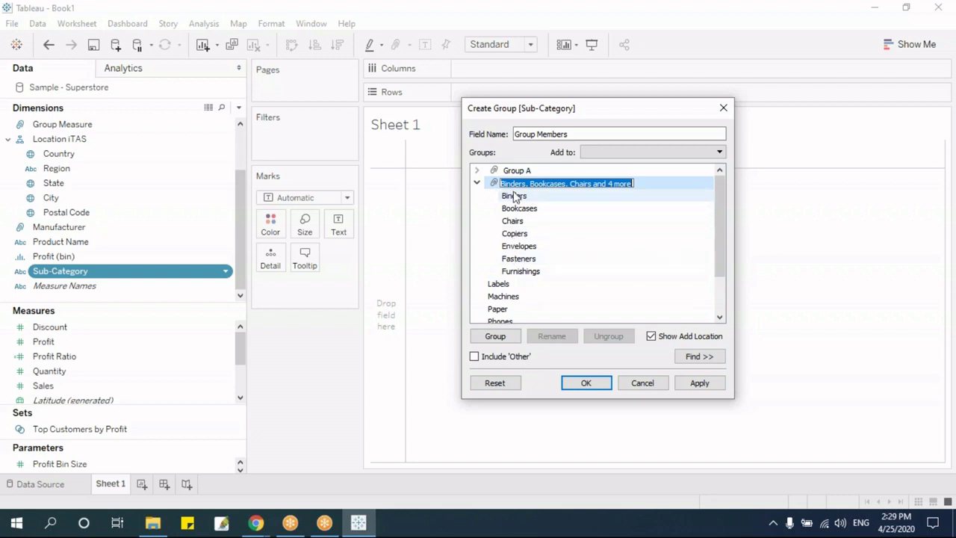
pyautogui.write('Gr')
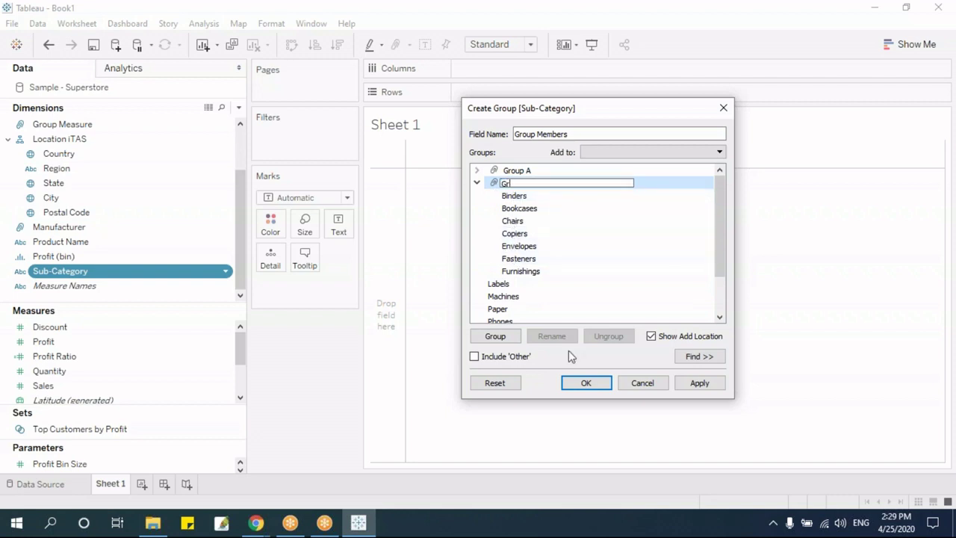
pyautogui.write('oup B')
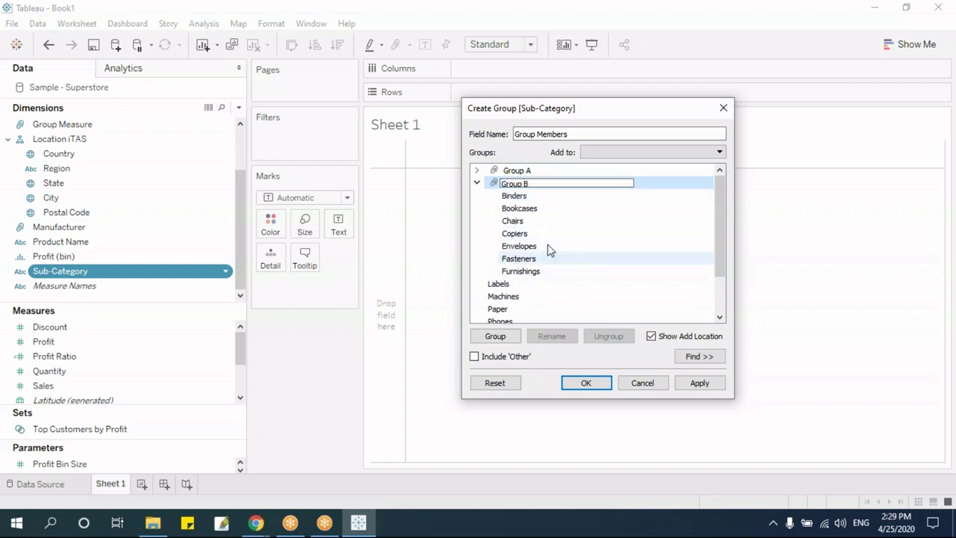
pyautogui.click(478, 184)
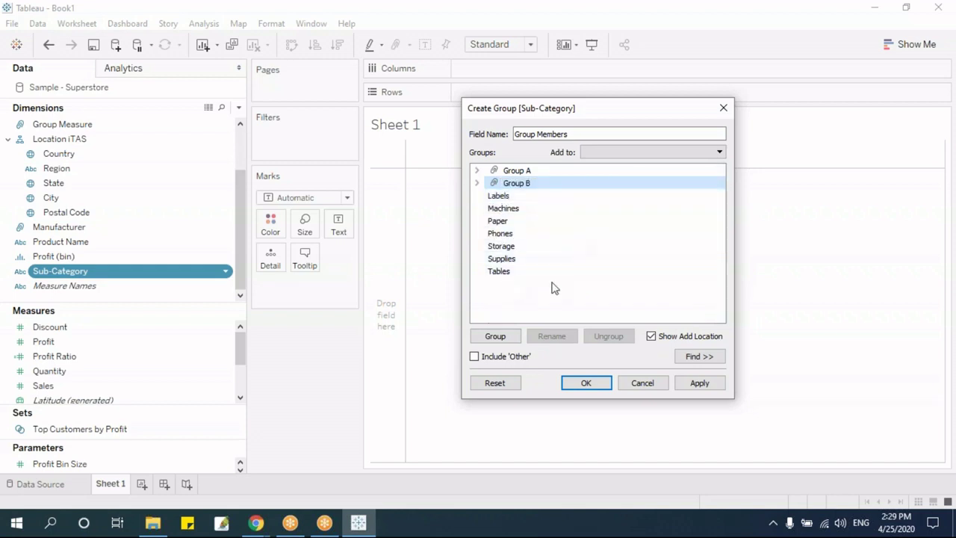
# Step: Leave the sub-categories from Labels to Tables ungrouped and save the Group Members field
pyautogui.moveTo(564, 310); pyautogui.dragTo(492, 196)
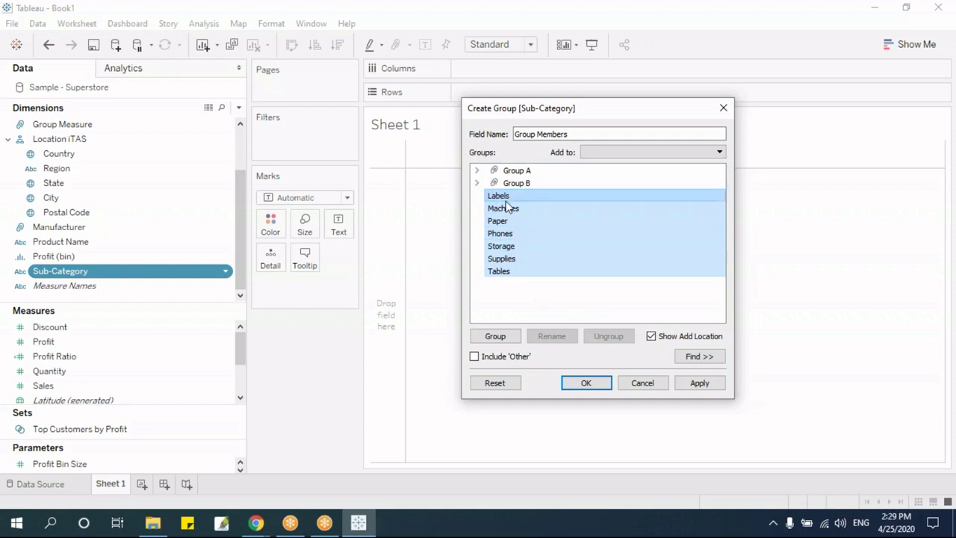
pyautogui.click(518, 294)
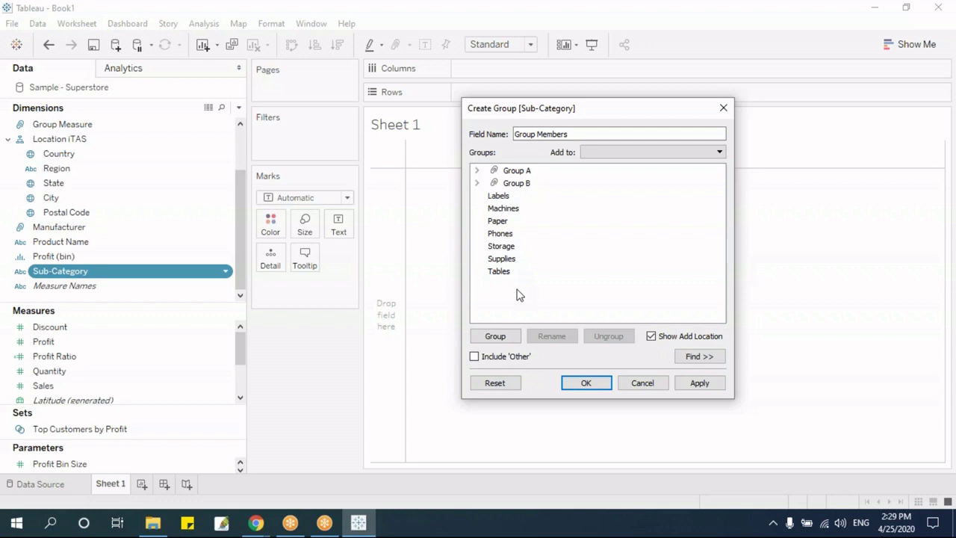
pyautogui.click(587, 386)
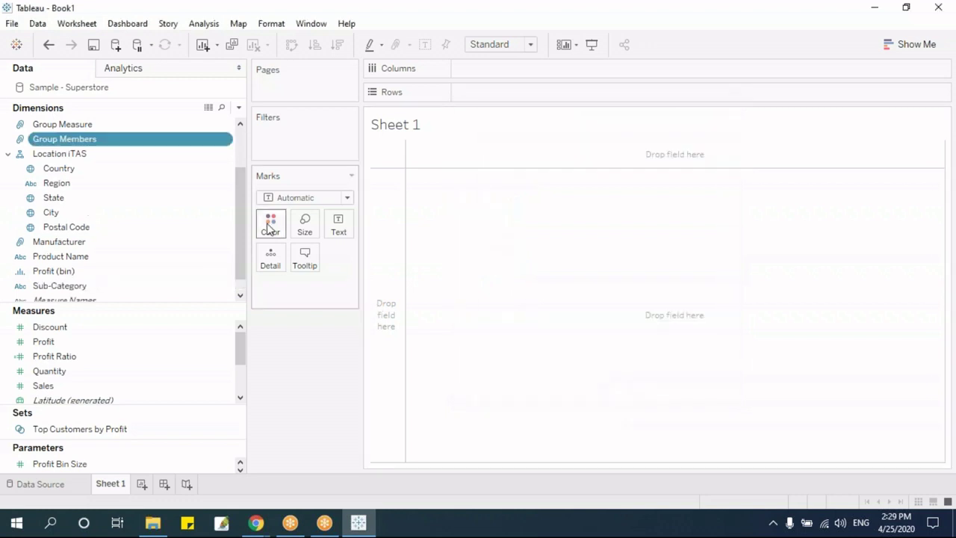
# Step: Build a bar chart with Group Members on Rows and Sales on Columns, sorted in descending order
pyautogui.click(240, 126)
pyautogui.click(74, 154)
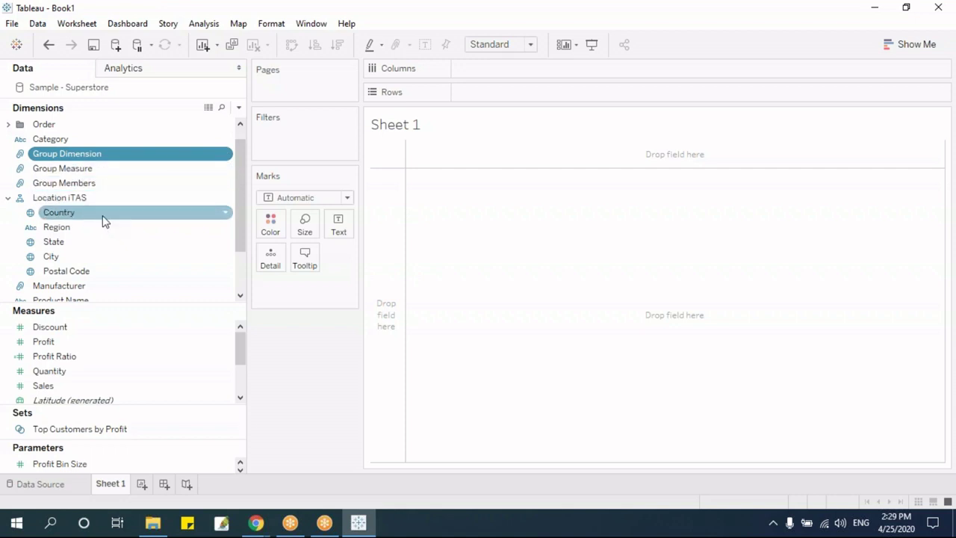
pyautogui.moveTo(77, 183); pyautogui.dragTo(512, 95)
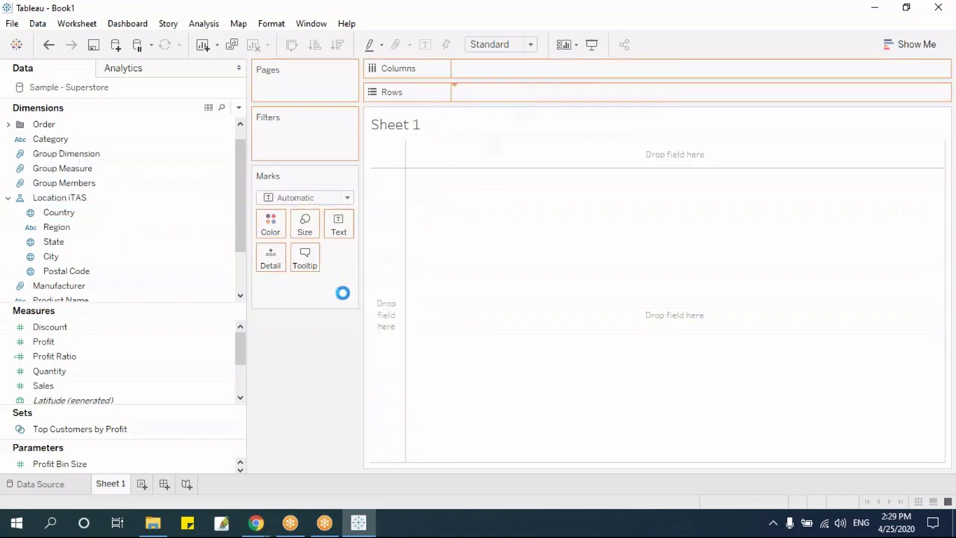
pyautogui.moveTo(64, 386); pyautogui.dragTo(475, 70)
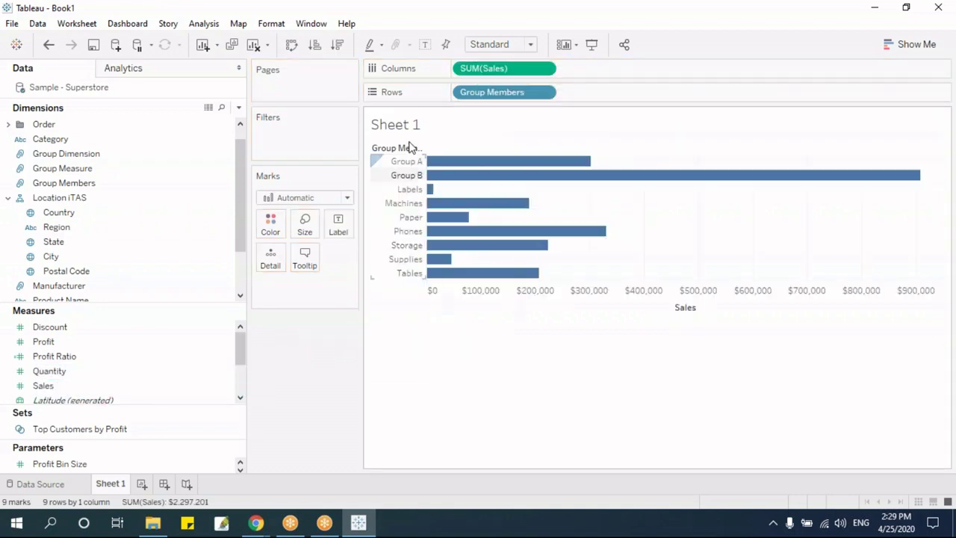
pyautogui.click(338, 44)
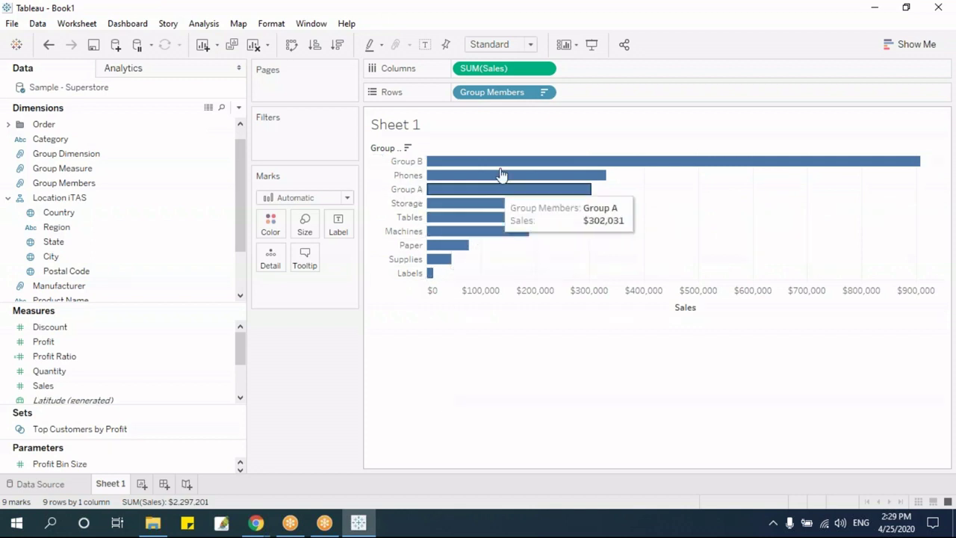
# Step: Turn the chart into a text table of Sales and add Sub-Category to Rows after Group Members
pyautogui.moveTo(501, 68); pyautogui.dragTo(338, 228)
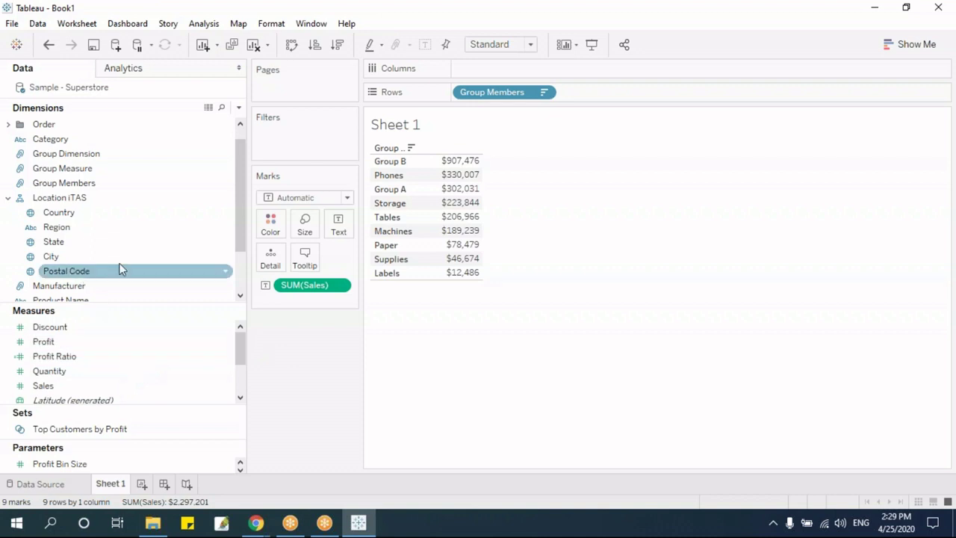
pyautogui.scroll(-2, 116, 273)
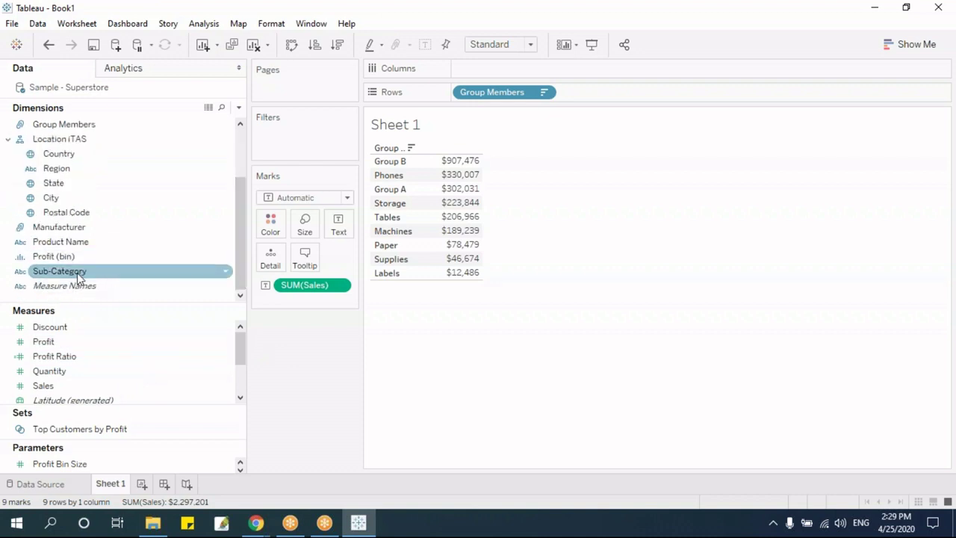
pyautogui.moveTo(79, 276); pyautogui.dragTo(634, 95)
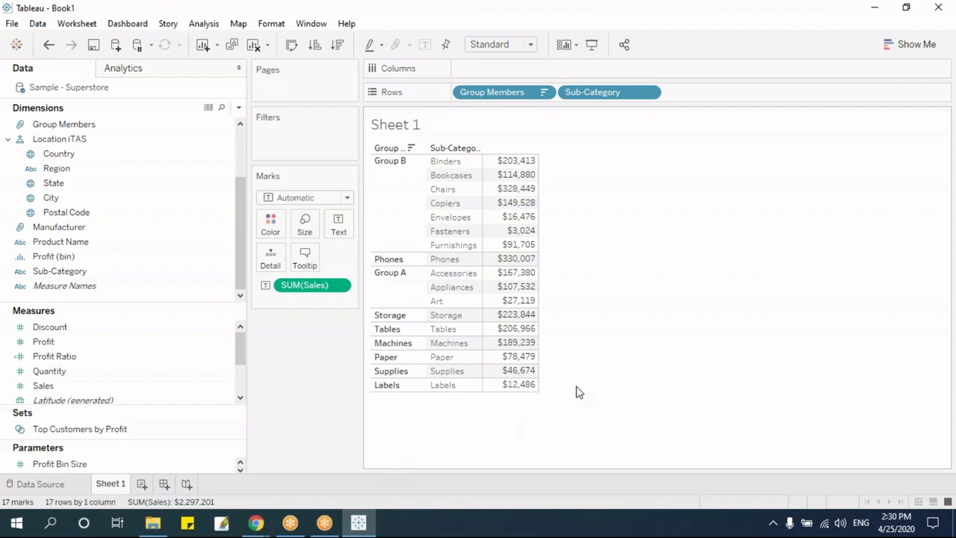
# Step: Open the Group Members field for group editing and expand Group A and Group B to show their members
pyautogui.click(240, 146)
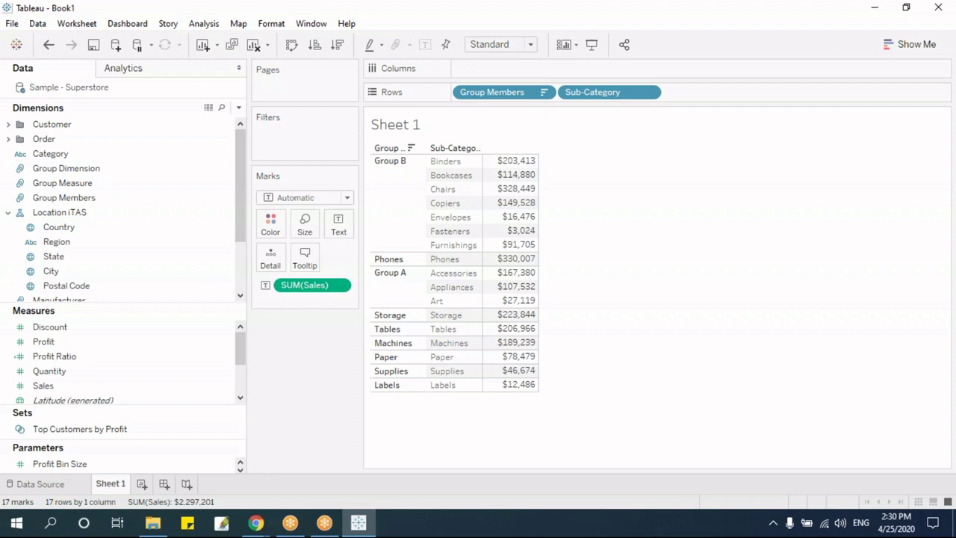
pyautogui.rightClick(97, 199)
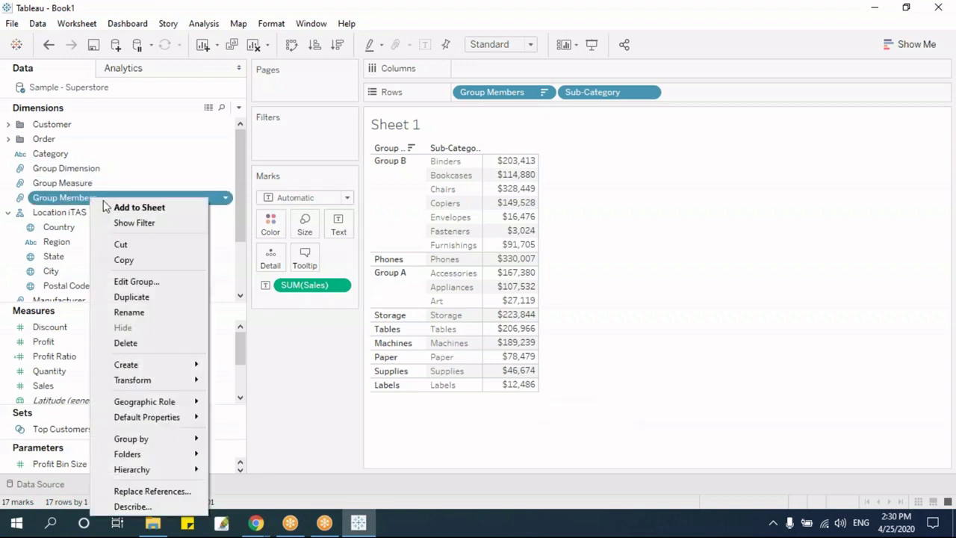
pyautogui.click(160, 281)
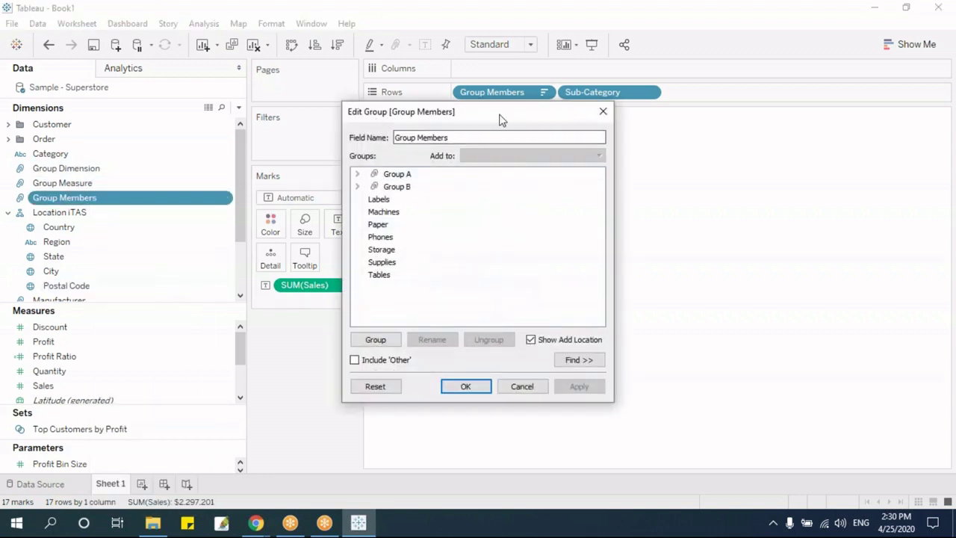
pyautogui.moveTo(500, 120); pyautogui.dragTo(773, 144)
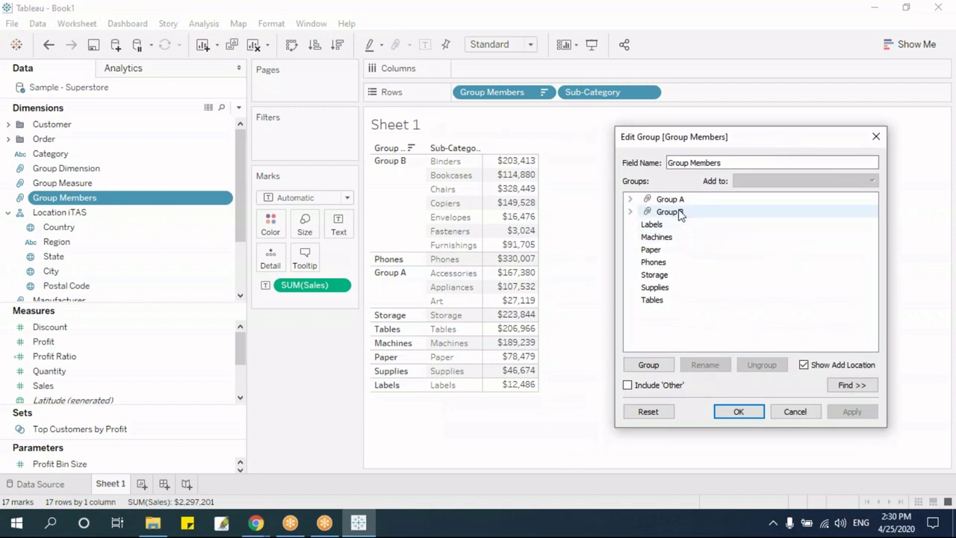
pyautogui.click(629, 200)
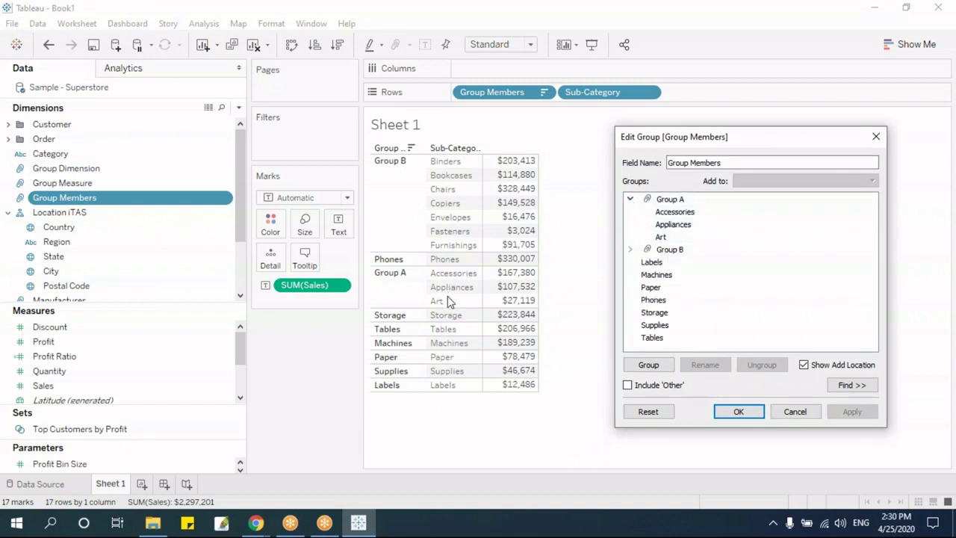
pyautogui.click(630, 249)
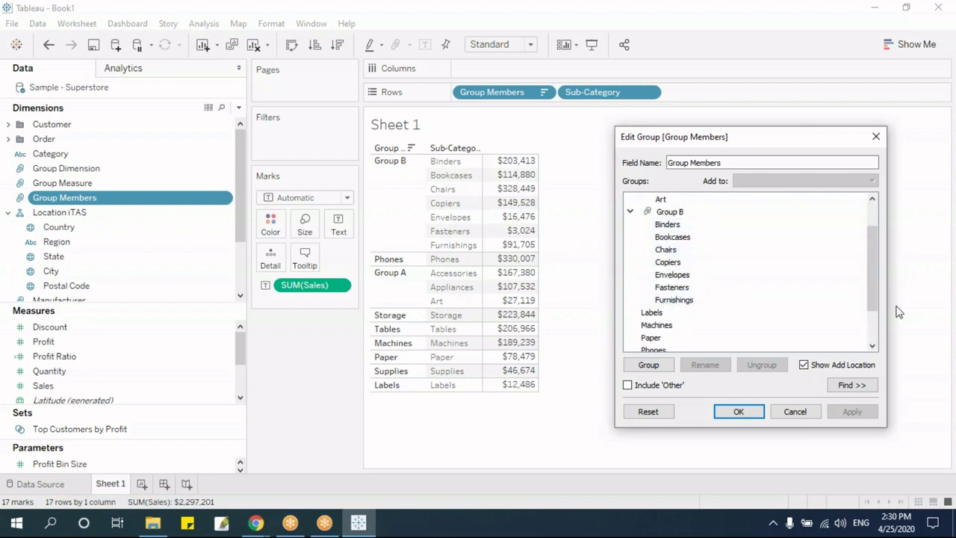
# Step: Remove Fasteners and Furnishings from Group B in the Group Members field and apply the change
pyautogui.moveTo(875, 259)
pyautogui.mouseDown()
pyautogui.moveTo(870, 288)
pyautogui.moveTo(870, 270)
pyautogui.mouseUp()
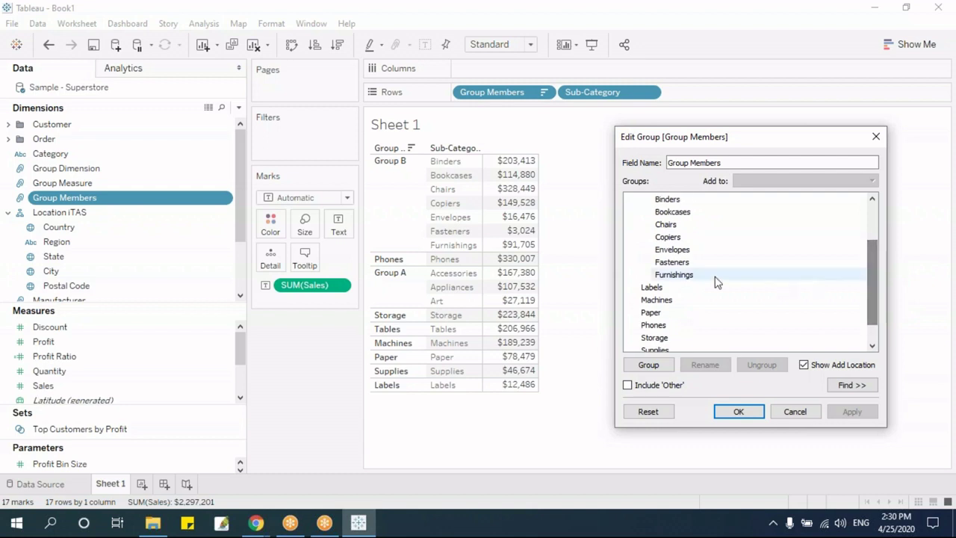
pyautogui.click(672, 262)
pyautogui.keyDown('shift'); pyautogui.click(680, 275); pyautogui.keyUp('shift')
pyautogui.rightClick(681, 278)
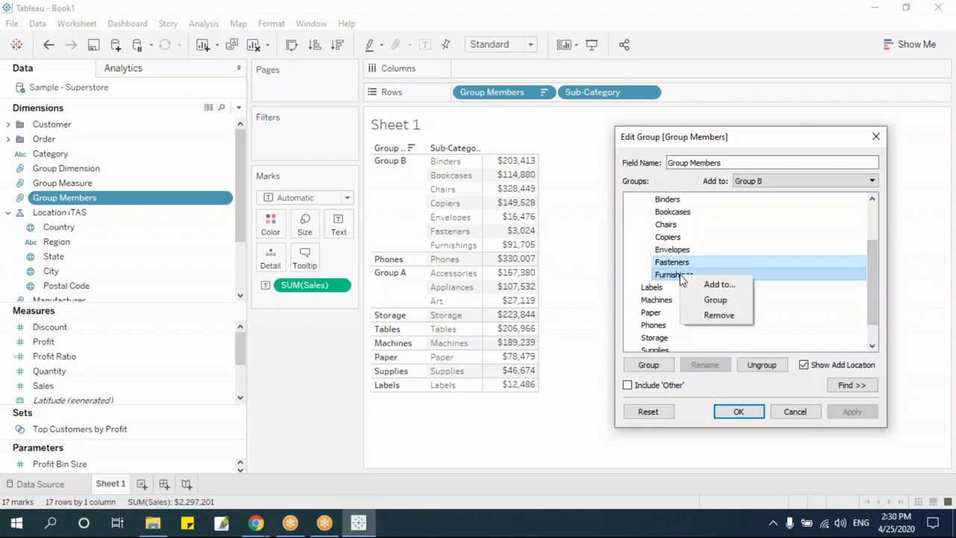
pyautogui.click(718, 315)
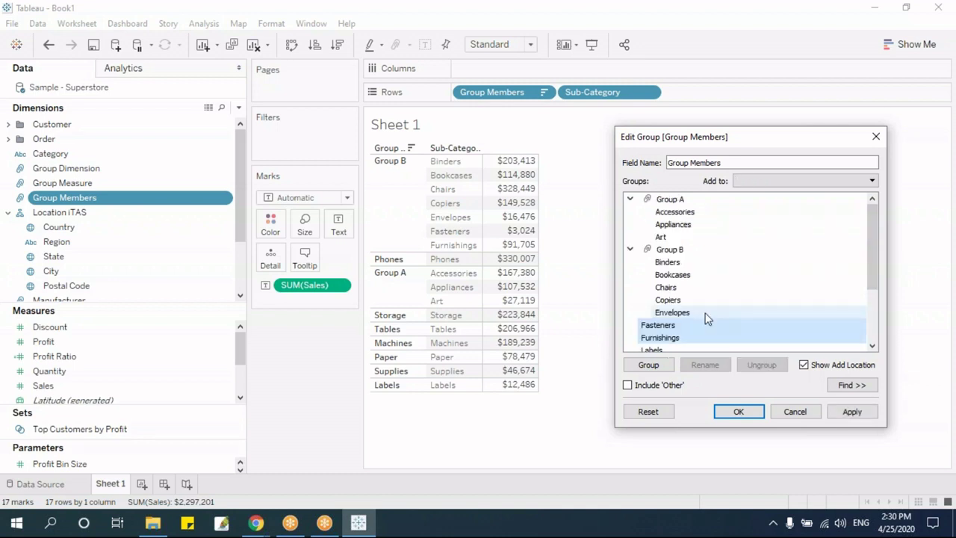
pyautogui.moveTo(722, 140); pyautogui.dragTo(724, 131)
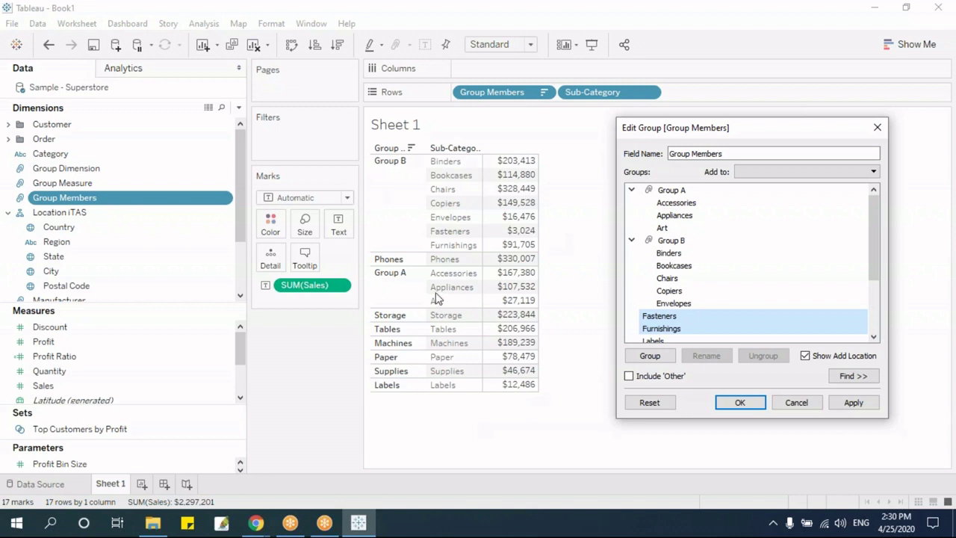
pyautogui.click(855, 403)
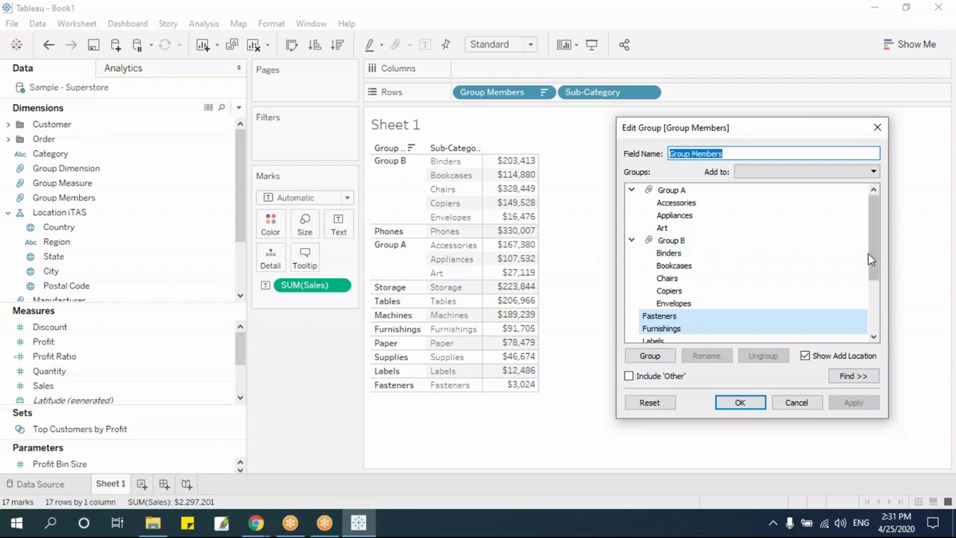
# Step: Add Tables to Group A, apply the change and finish editing the Group Members field
pyautogui.moveTo(871, 224); pyautogui.dragTo(879, 277)
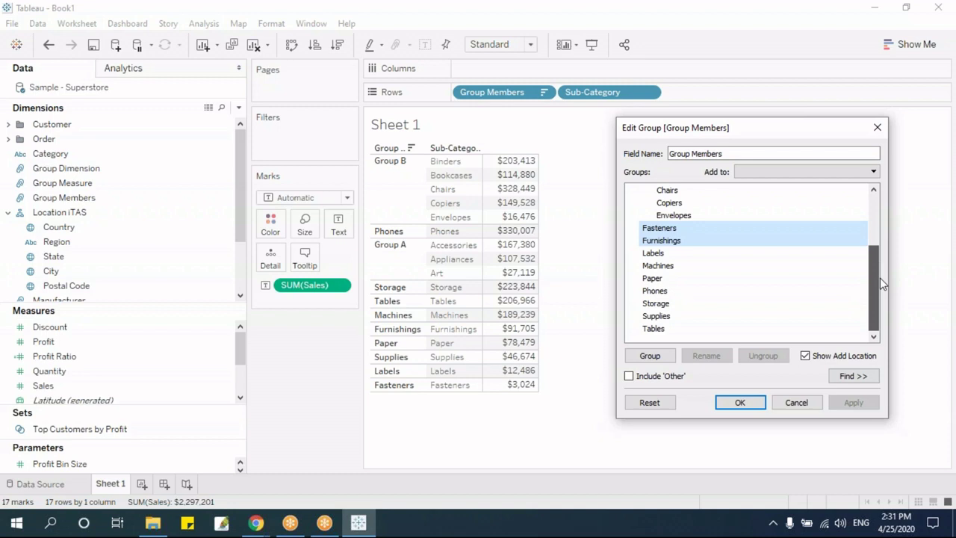
pyautogui.click(652, 329)
pyautogui.click(679, 338)
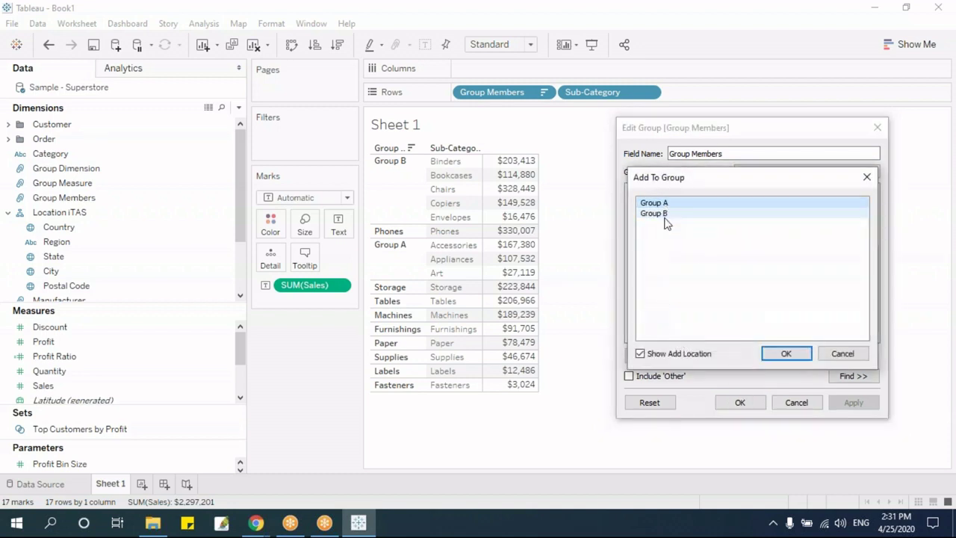
pyautogui.click(790, 354)
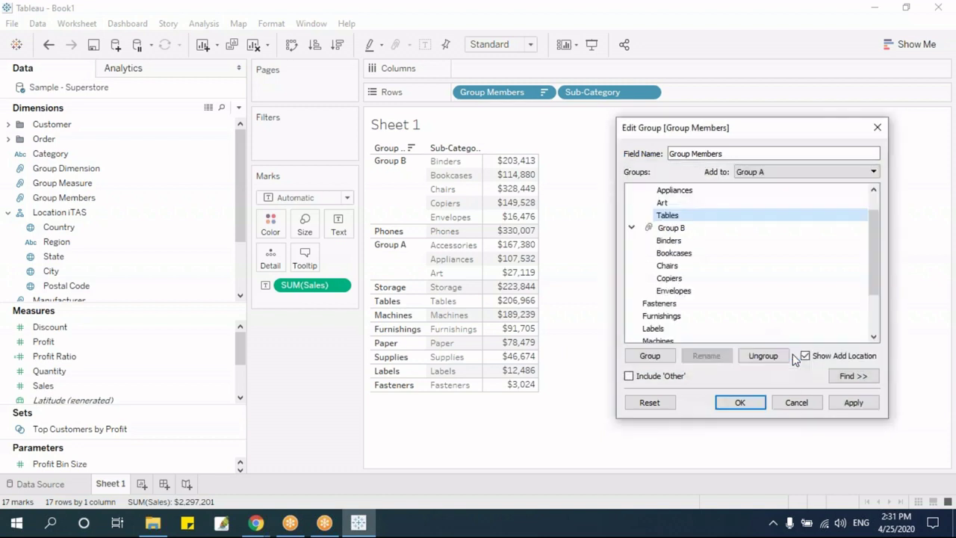
pyautogui.click(858, 401)
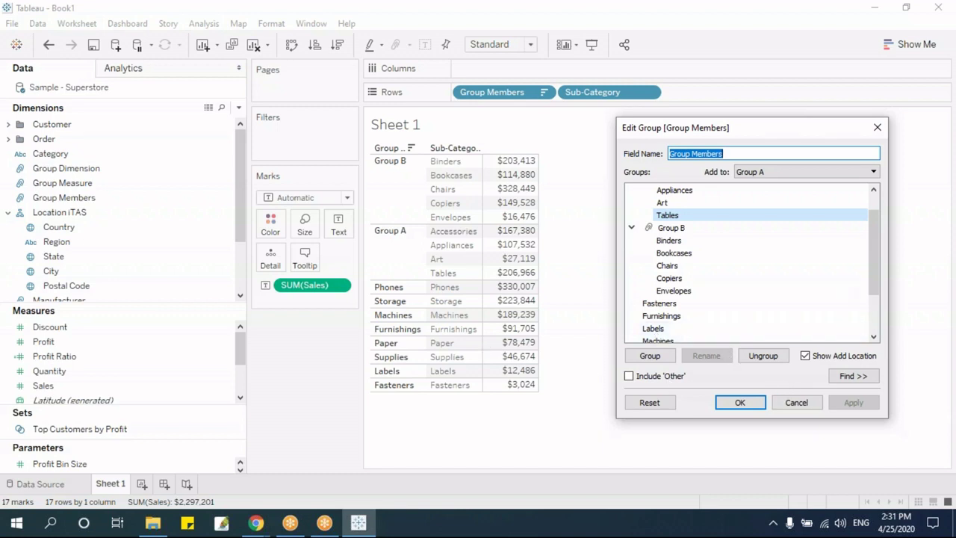
pyautogui.moveTo(796, 127); pyautogui.dragTo(785, 115)
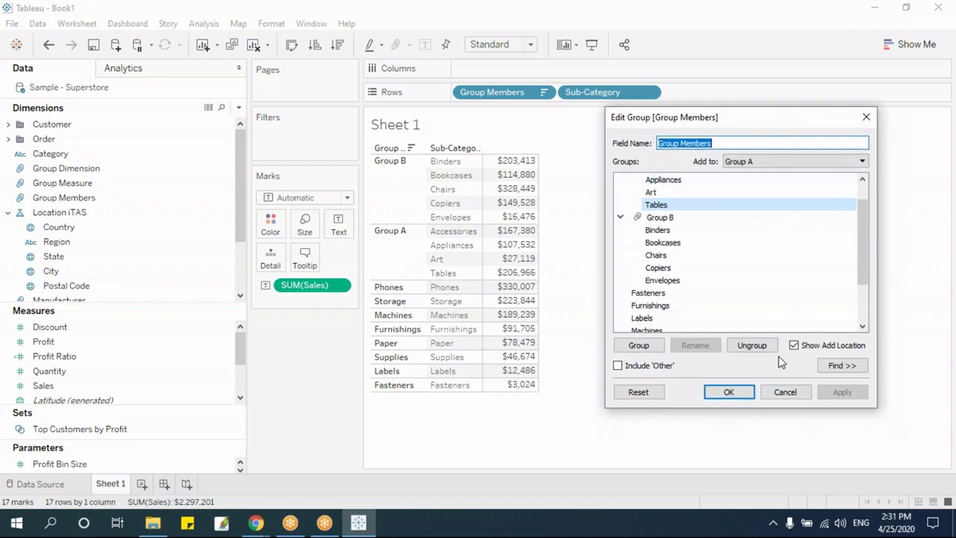
pyautogui.click(728, 392)
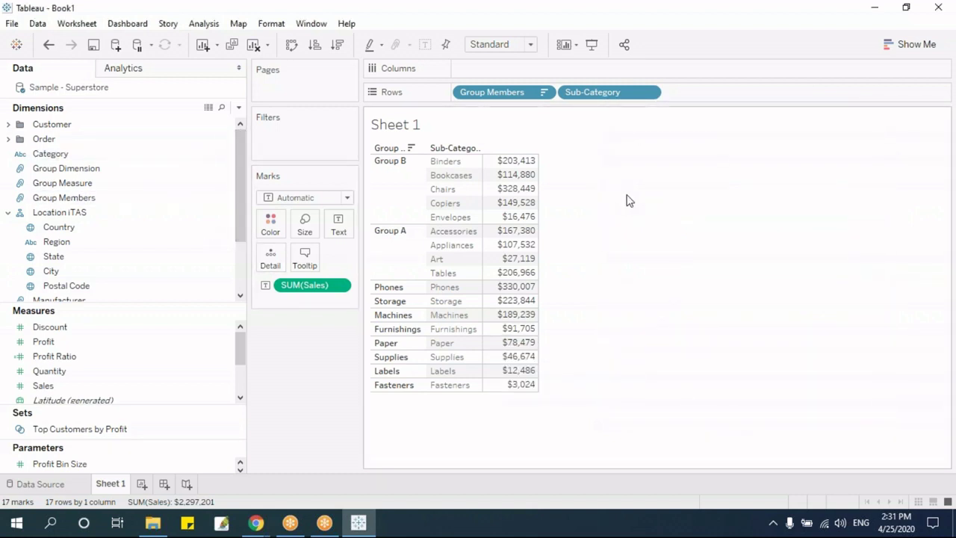
# Step: Clear the sheet and build a bar chart with Group Measure on Rows and Sales on Columns
pyautogui.hotkey('alt', 'shift', 'BackSpace')
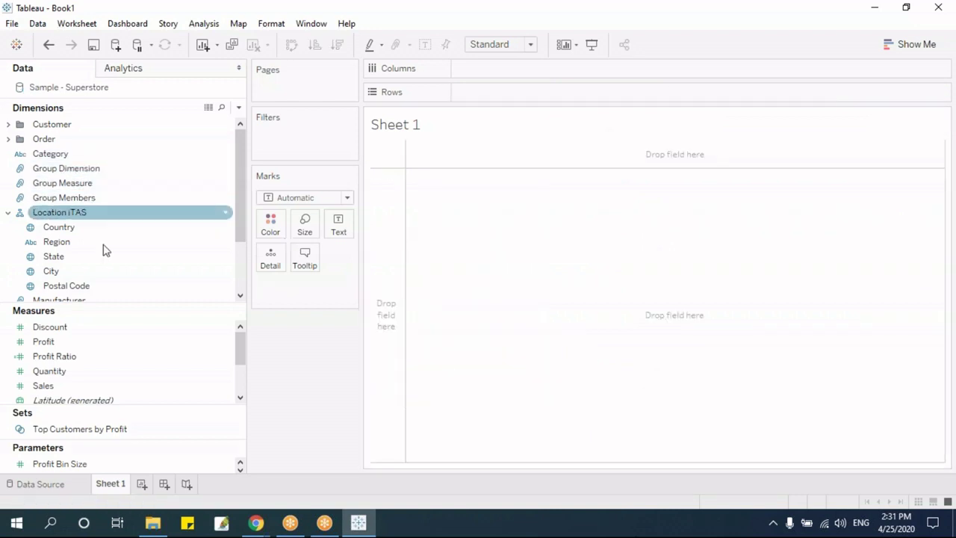
pyautogui.moveTo(82, 184); pyautogui.dragTo(514, 95)
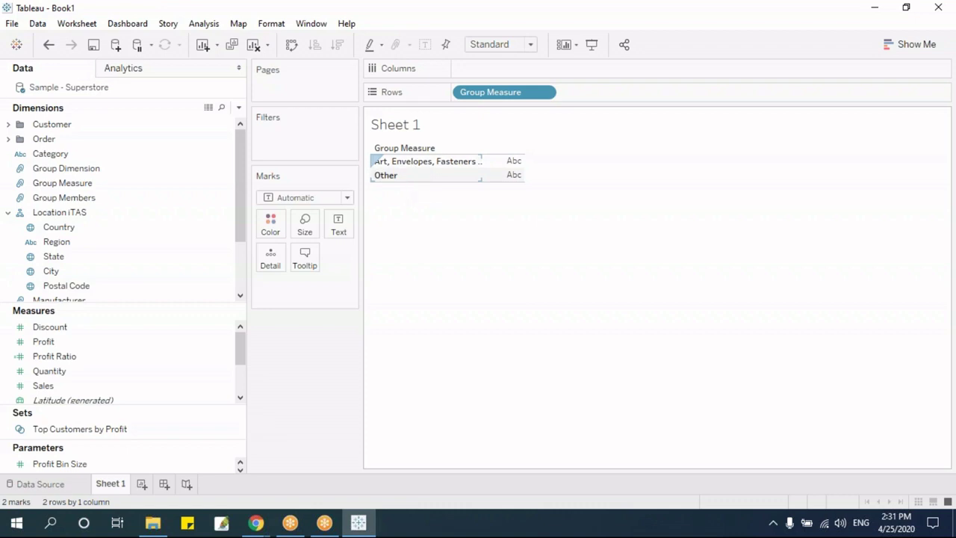
pyautogui.moveTo(74, 387); pyautogui.dragTo(502, 69)
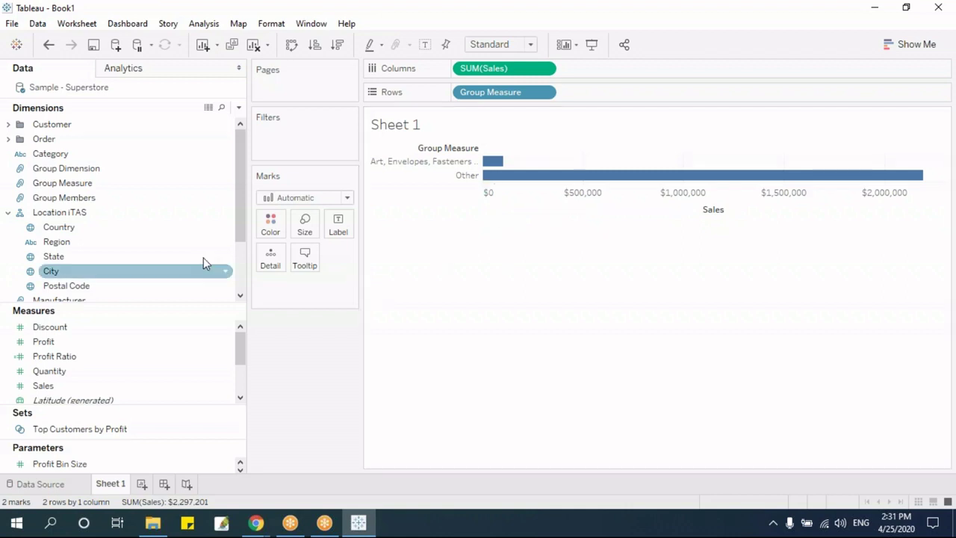
# Step: Edit the Group Measure field to ungroup Other into its individual sub-categories, and apply the change to the chart
pyautogui.rightClick(77, 183)
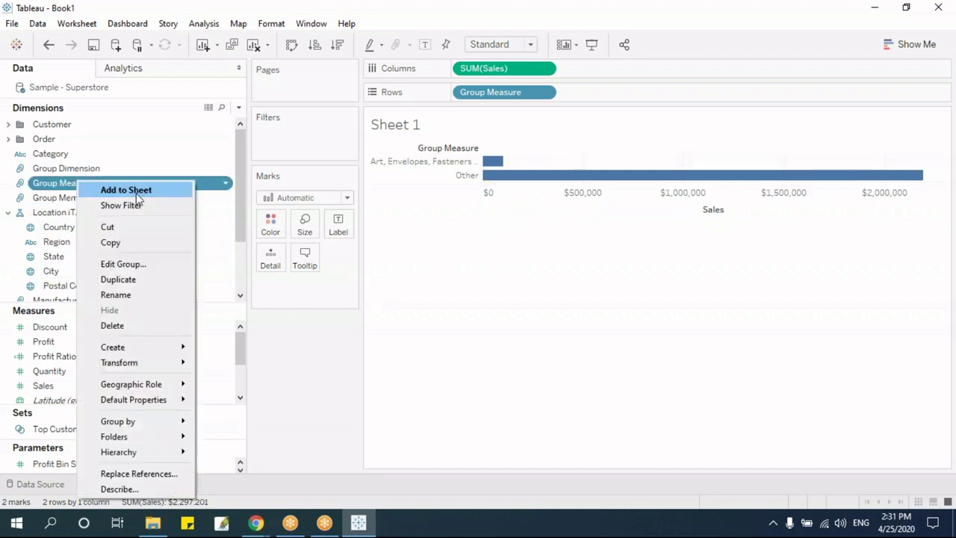
pyautogui.click(122, 264)
pyautogui.moveTo(504, 117); pyautogui.dragTo(671, 113)
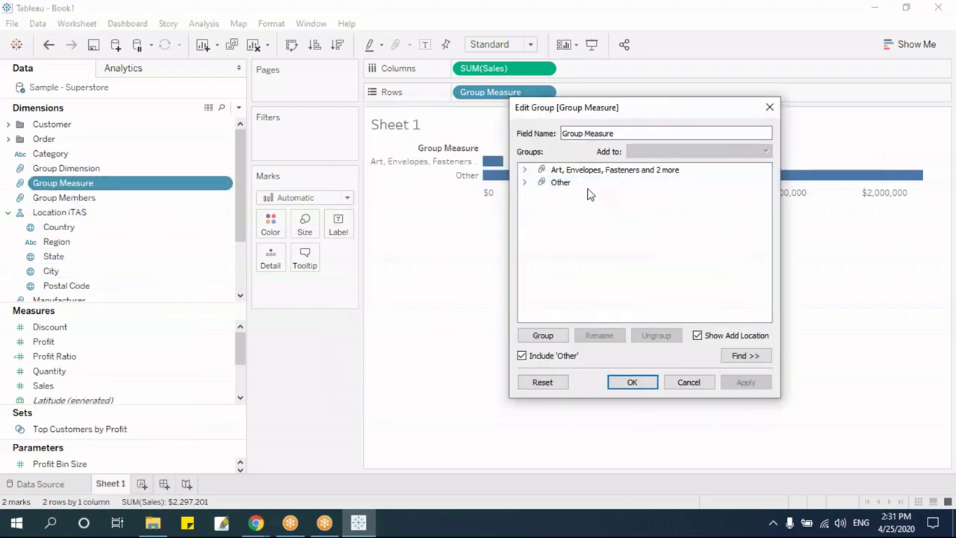
pyautogui.click(586, 183)
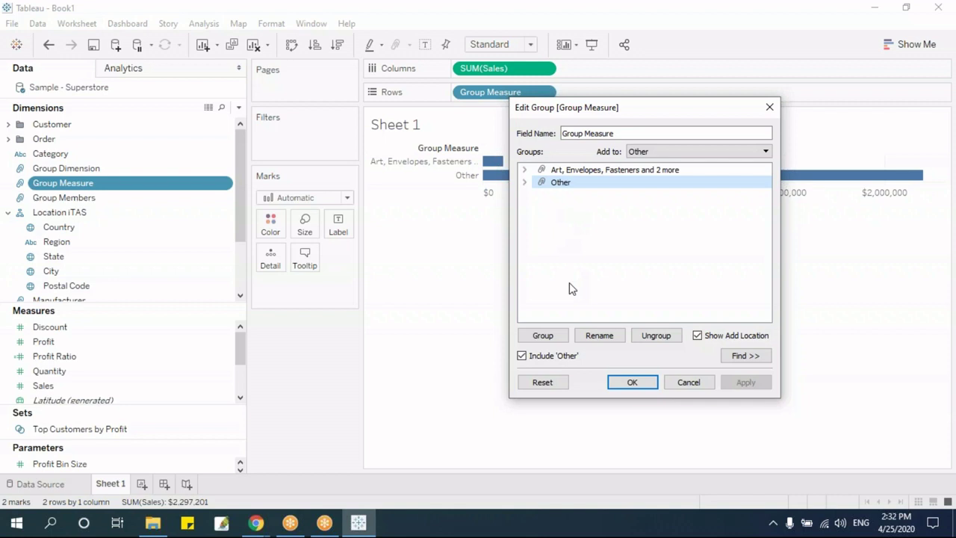
pyautogui.click(524, 170)
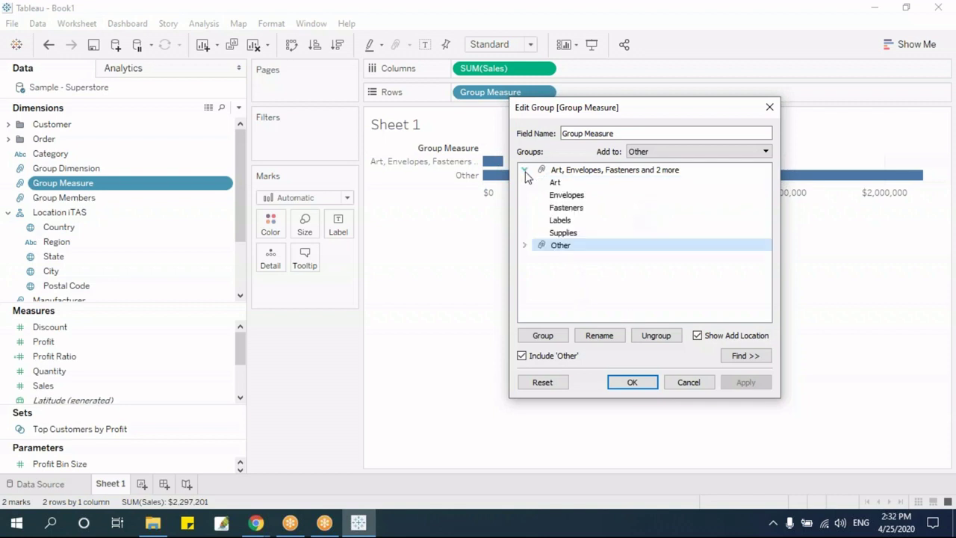
pyautogui.click(524, 170)
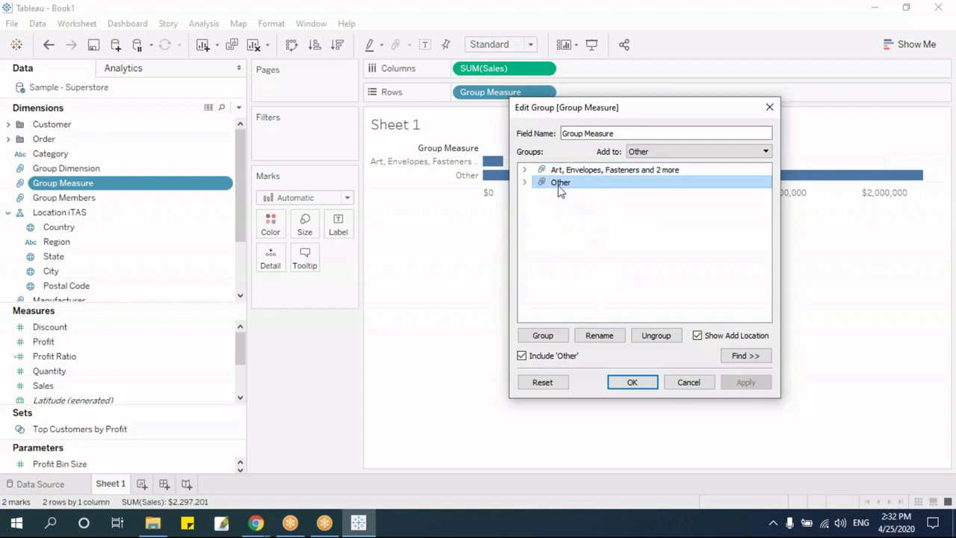
pyautogui.click(655, 335)
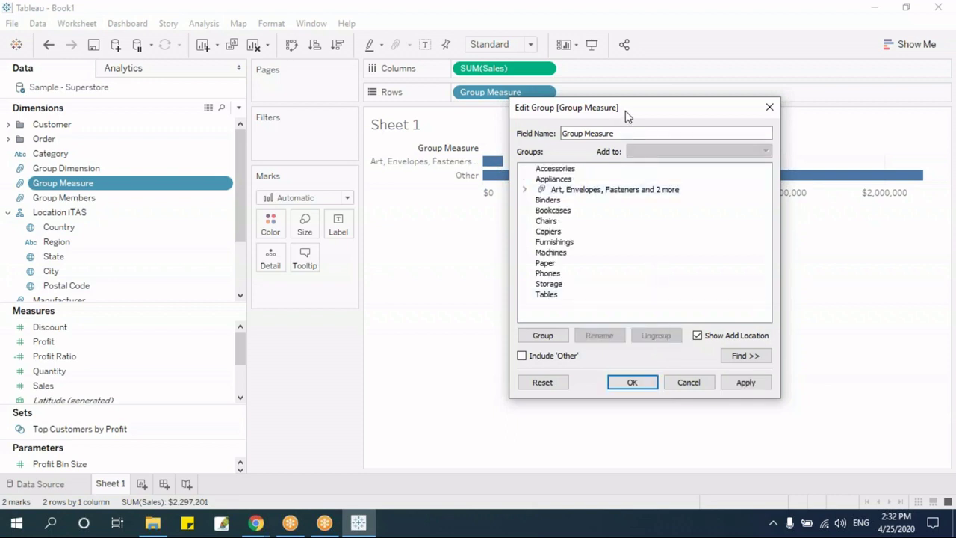
pyautogui.moveTo(647, 108); pyautogui.dragTo(773, 121)
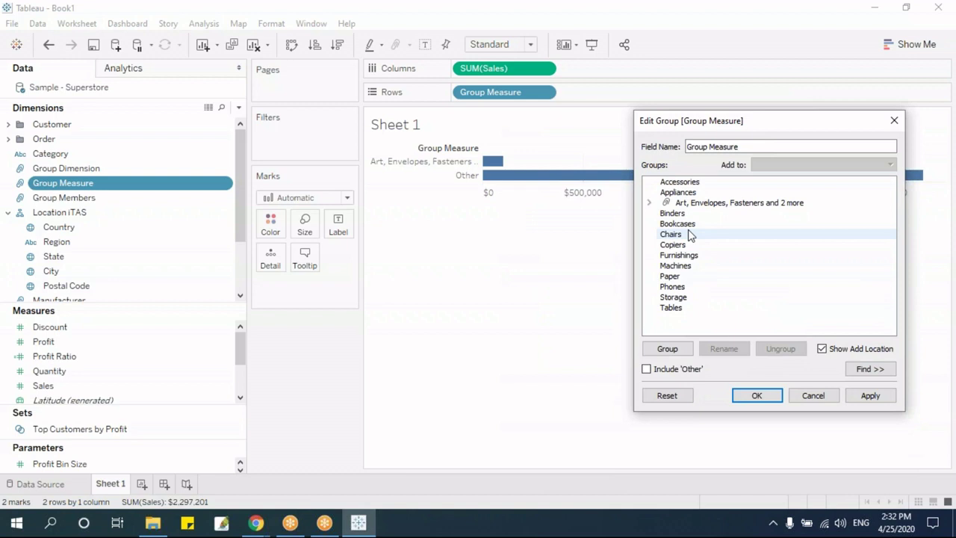
pyautogui.click(870, 397)
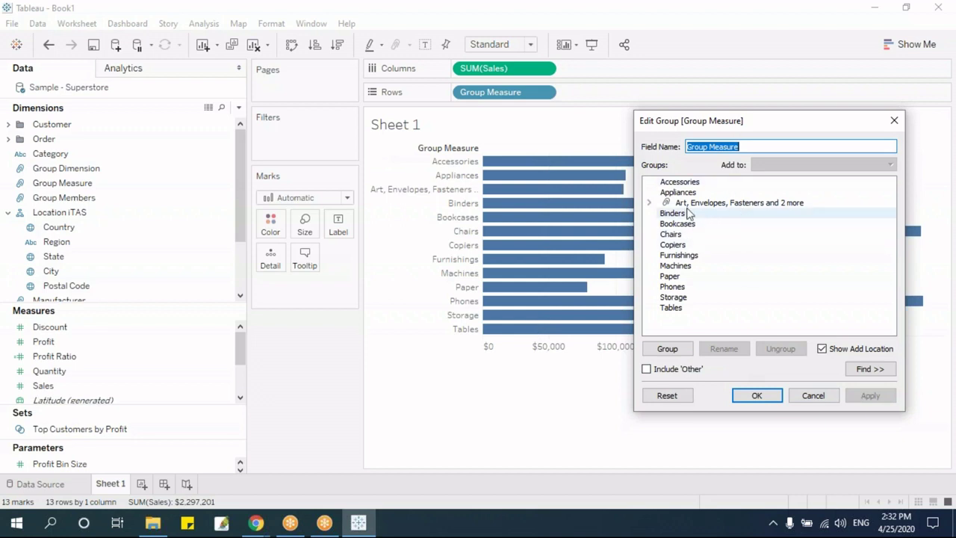
pyautogui.click(757, 397)
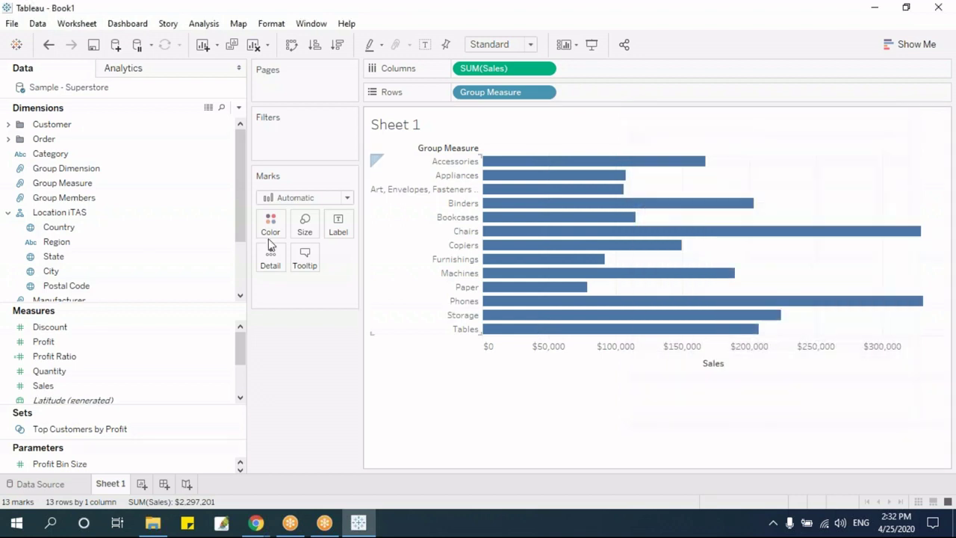
# Step: Examine the Group Dimension field's definition, including the members of its Art, Envelopes, Fasteners and 2 more group, without changing it
pyautogui.rightClick(81, 169)
pyautogui.click(134, 252)
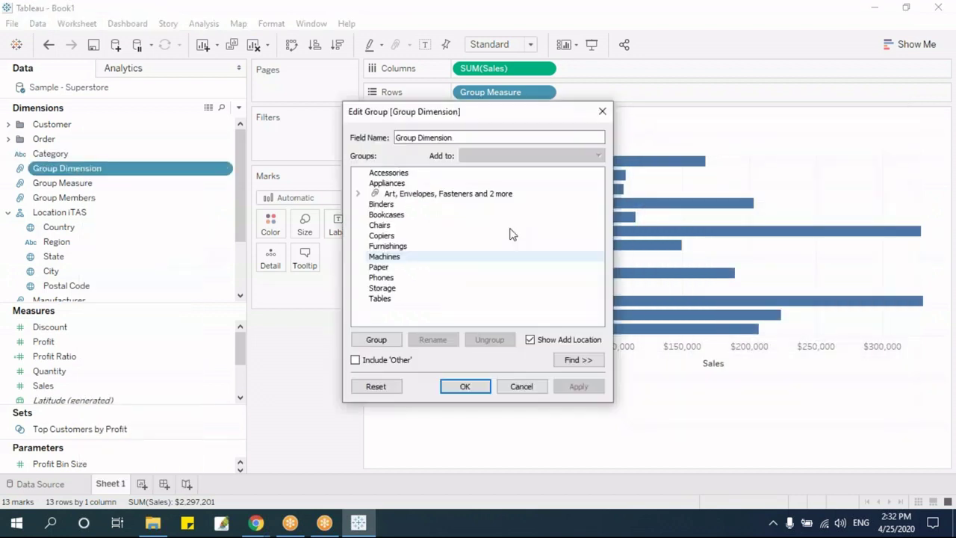
pyautogui.moveTo(463, 113); pyautogui.dragTo(666, 138)
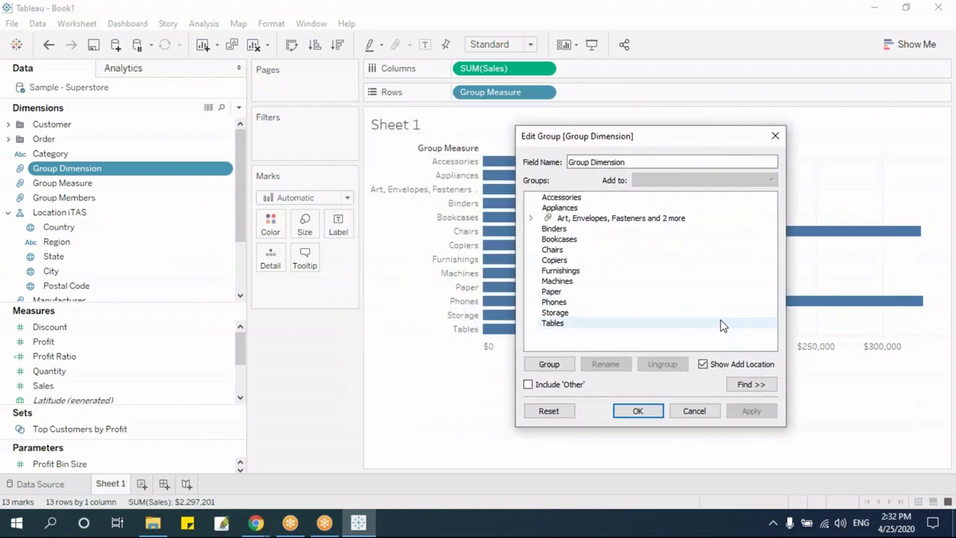
pyautogui.click(530, 218)
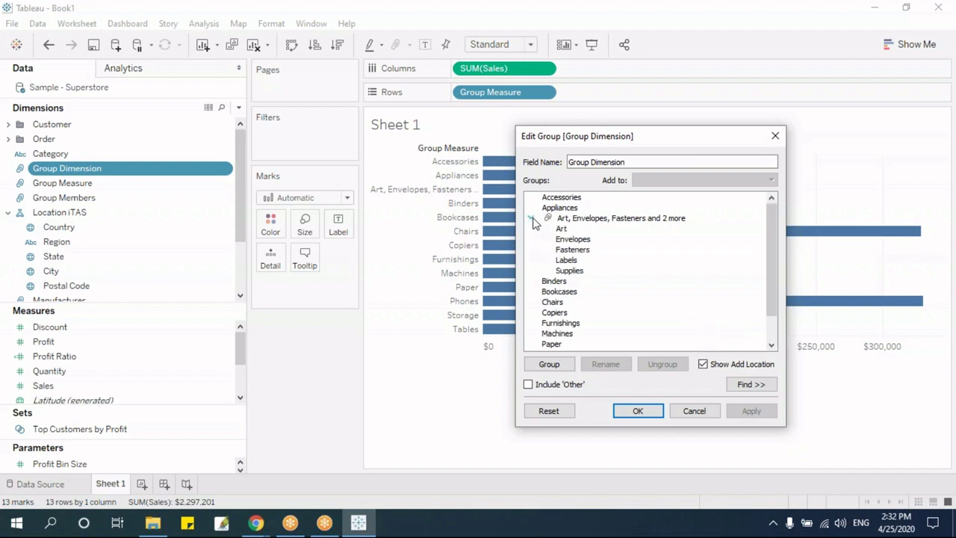
pyautogui.click(531, 218)
pyautogui.click(587, 219)
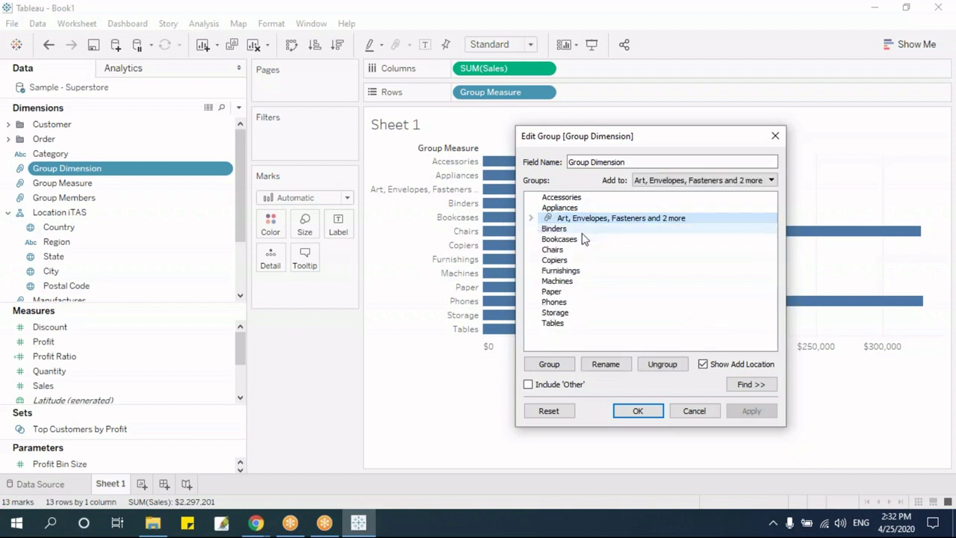
pyautogui.click(774, 136)
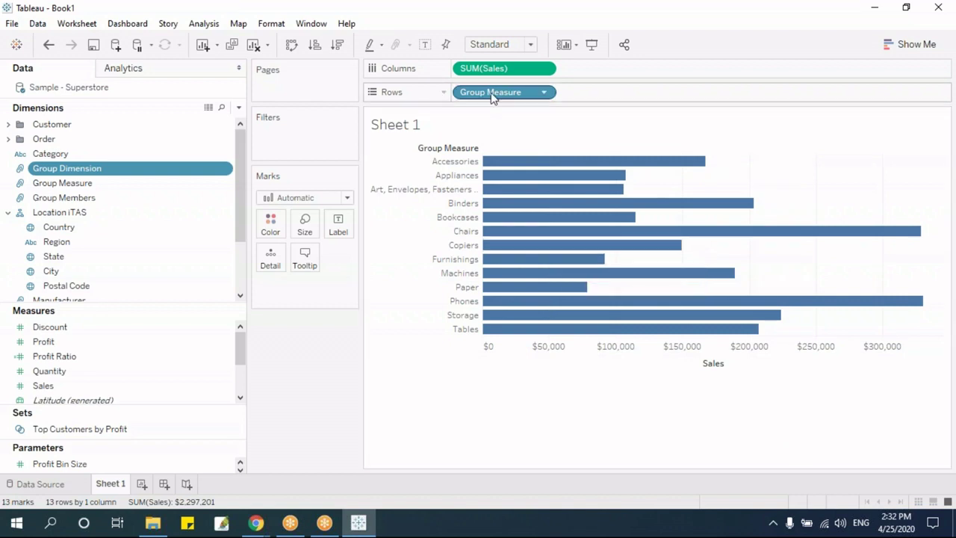
# Step: Replace Group Measure with Group Dimension on Rows and check the Art, Envelopes, Fasteners and 2 more bar
pyautogui.moveTo(493, 92); pyautogui.dragTo(226, 260)
pyautogui.moveTo(96, 169); pyautogui.dragTo(522, 93)
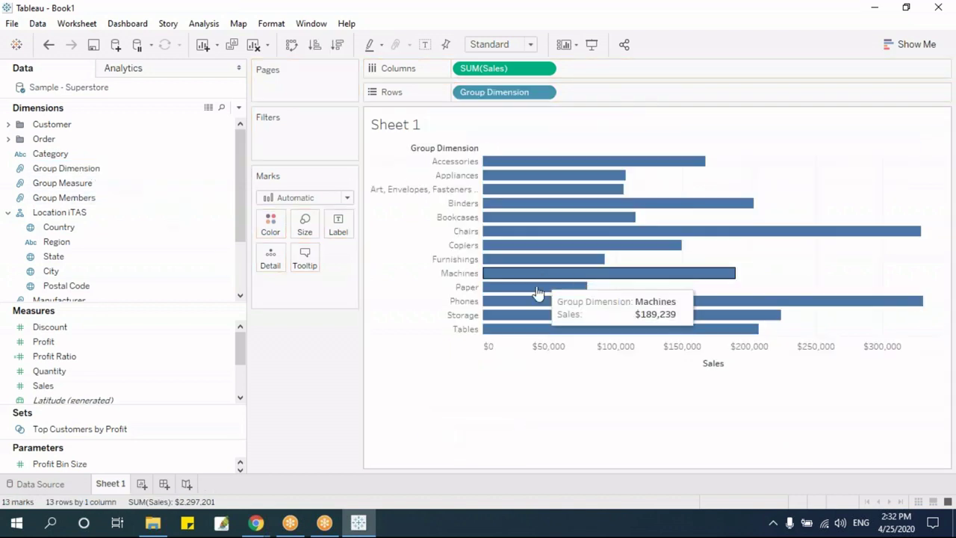
pyautogui.click(388, 196)
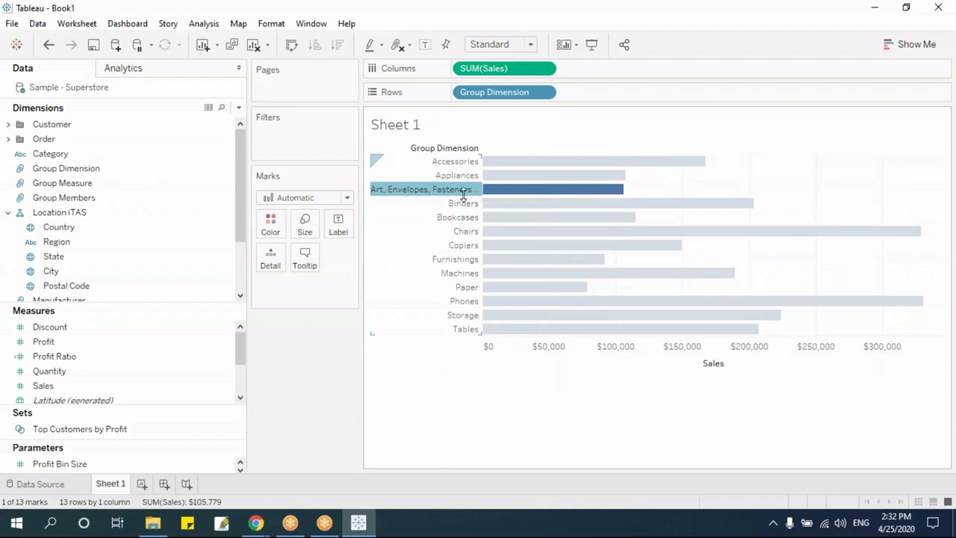
pyautogui.click(418, 190)
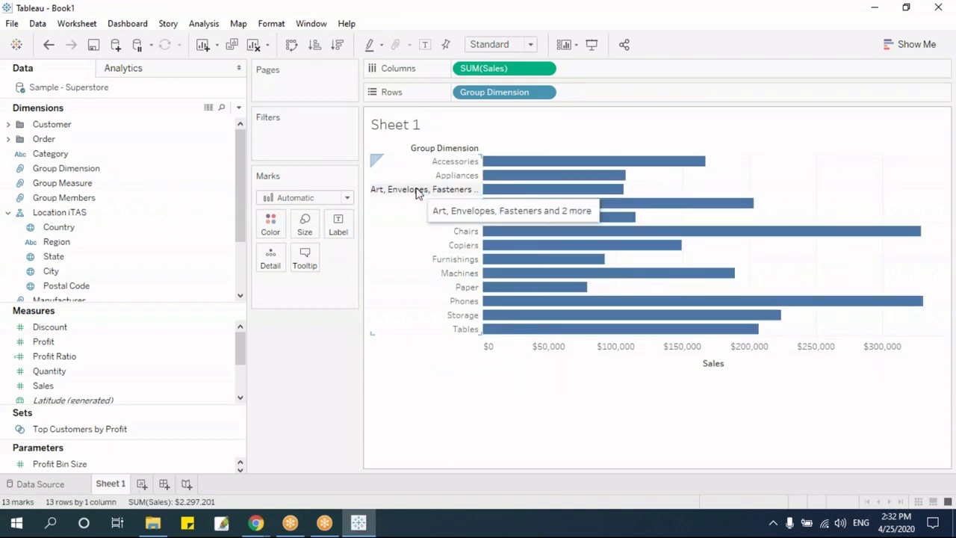
pyautogui.click(416, 192)
pyautogui.click(459, 212)
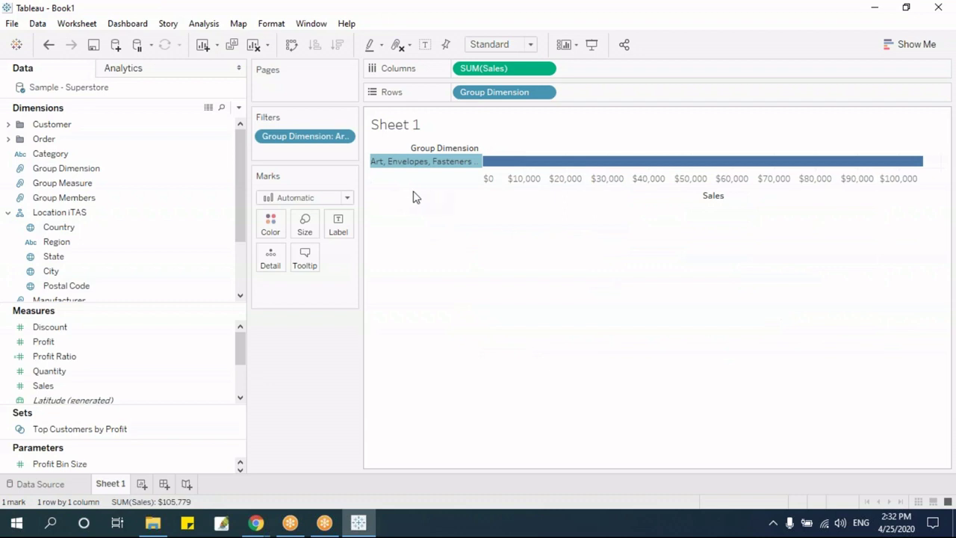
pyautogui.hotkey('ctrl', 'z')
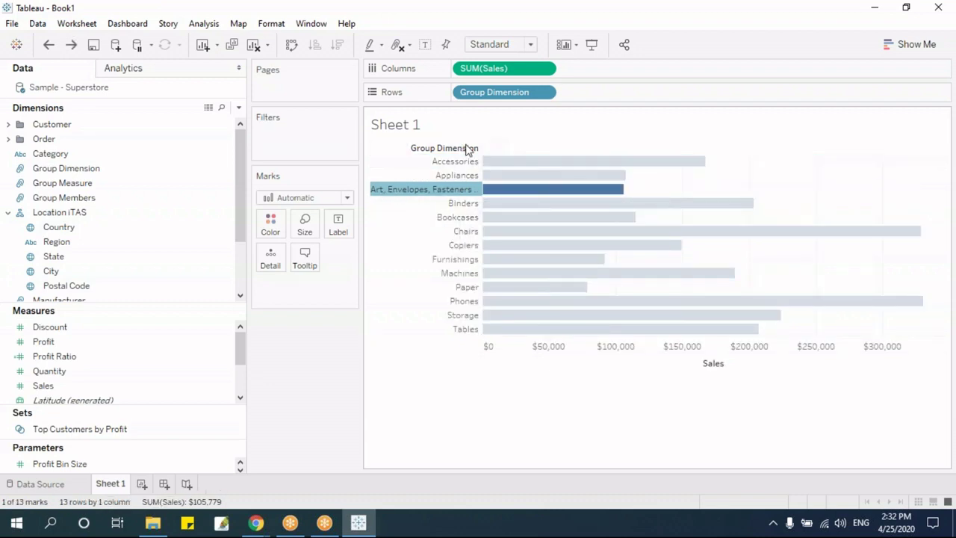
pyautogui.click(413, 303)
pyautogui.click(427, 397)
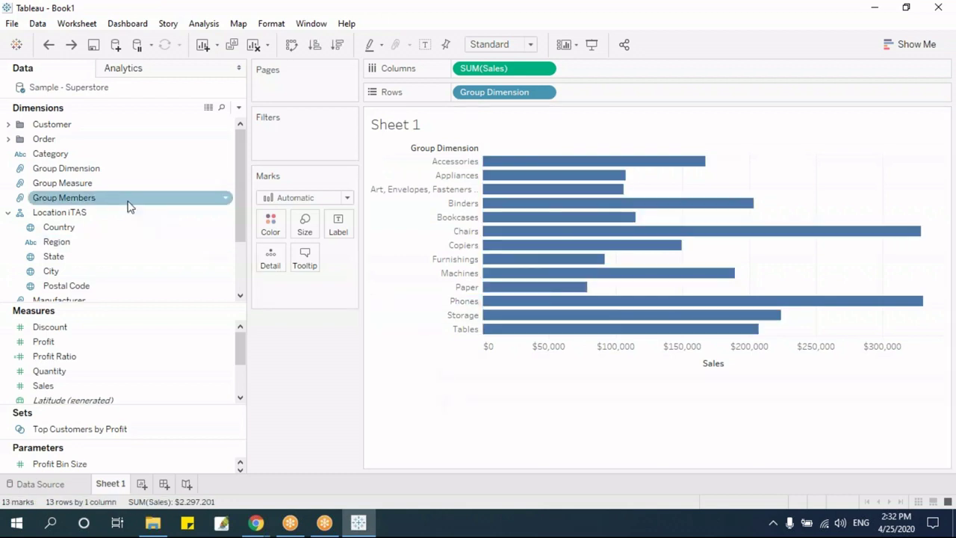
# Step: Open the Group Dimension field for editing and expand its combined Art, Envelopes, Fasteners group to show the members
pyautogui.rightClick(88, 169)
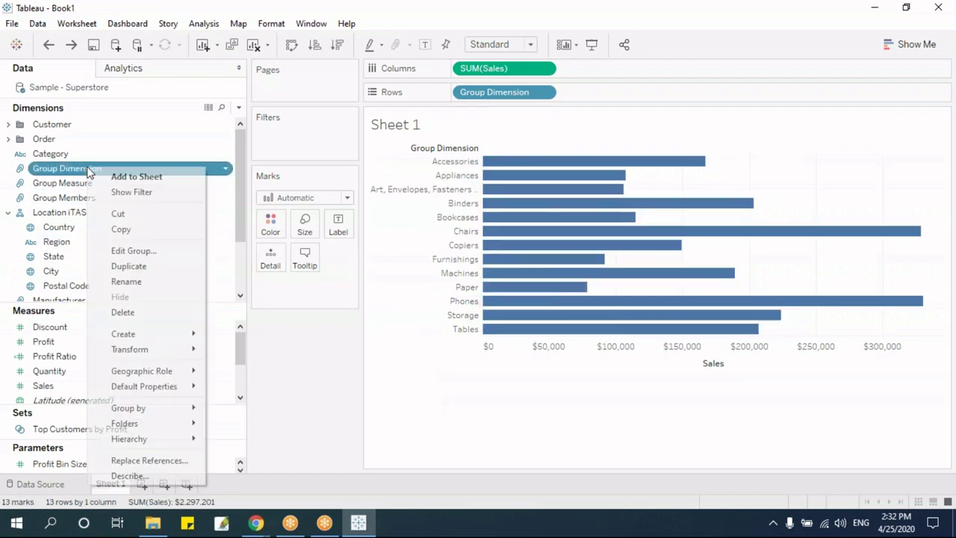
pyautogui.click(146, 251)
pyautogui.moveTo(473, 113); pyautogui.dragTo(672, 154)
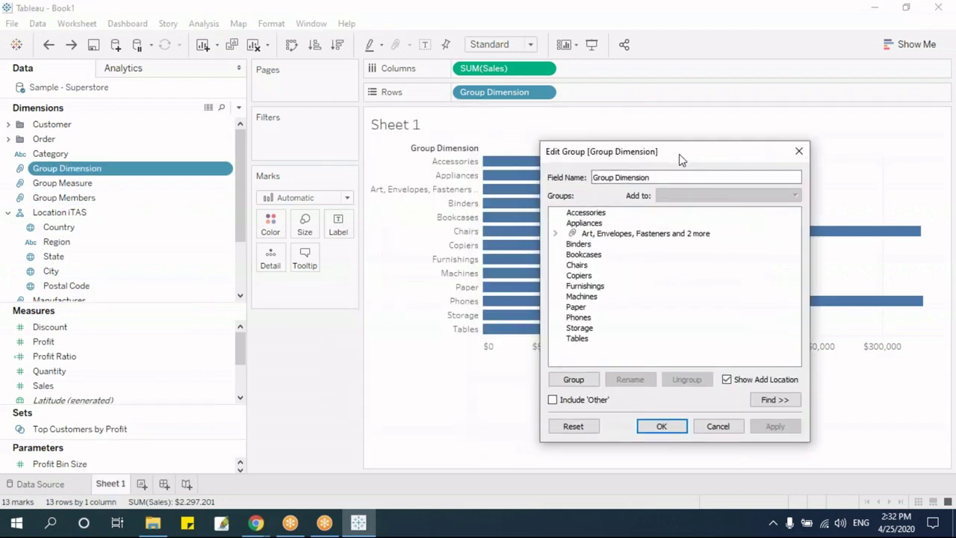
pyautogui.click(674, 234)
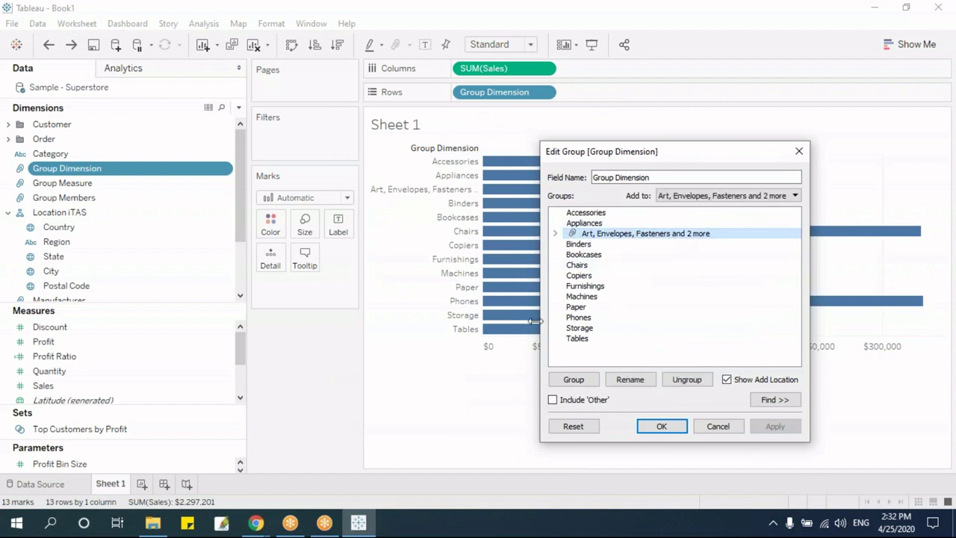
pyautogui.doubleClick(644, 237)
# Step: Rename the combined Art, Envelopes, Fasteners group to Group New and apply the change to the Group Dimension field
pyautogui.click(629, 379)
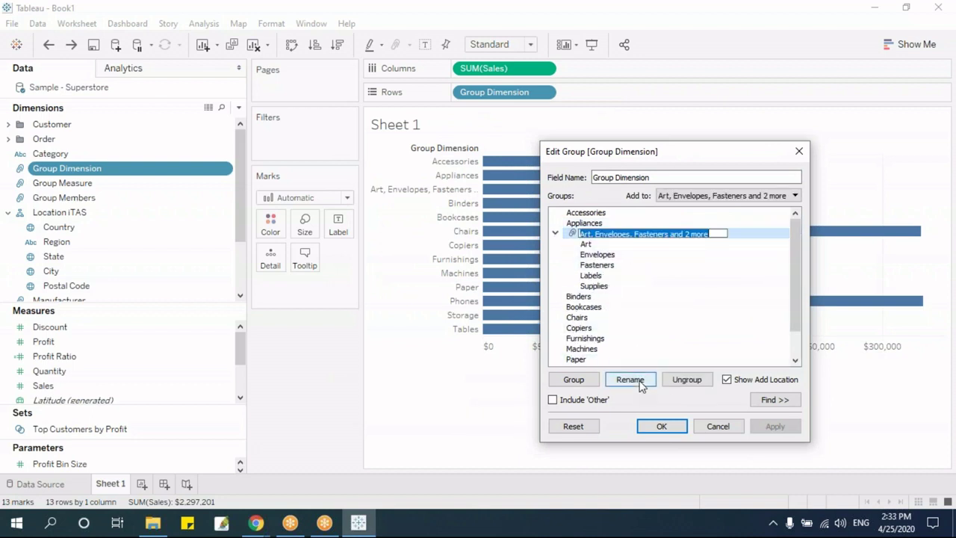
pyautogui.click(717, 234)
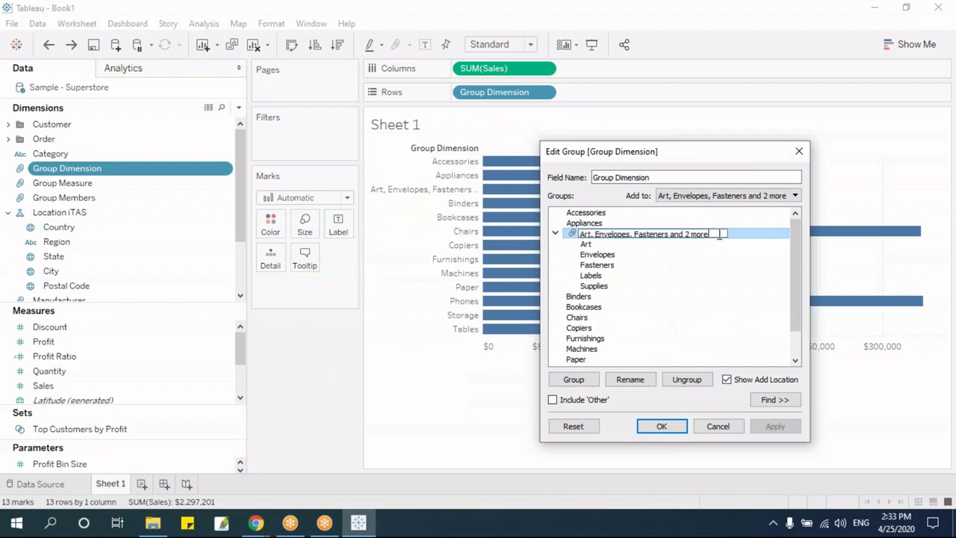
pyautogui.click(624, 266)
pyautogui.click(627, 233)
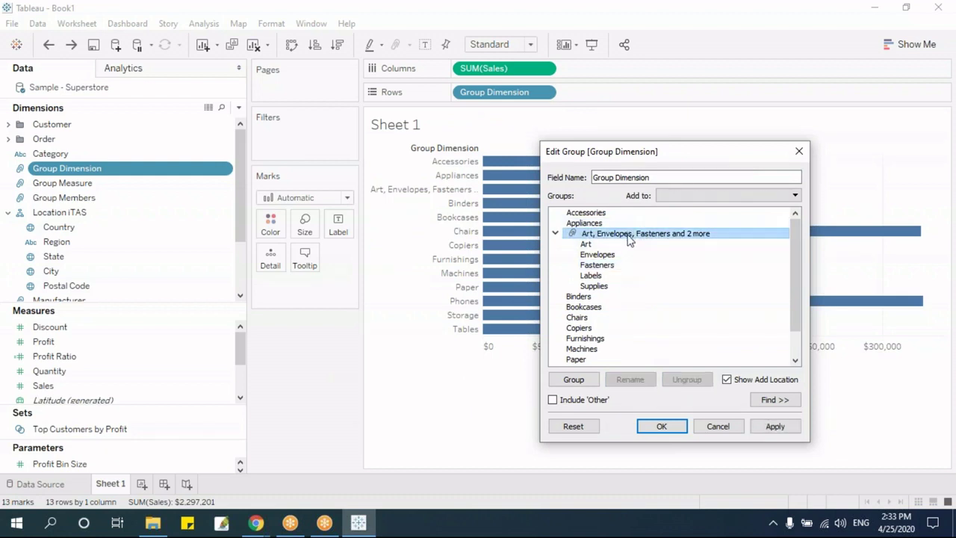
pyautogui.click(634, 380)
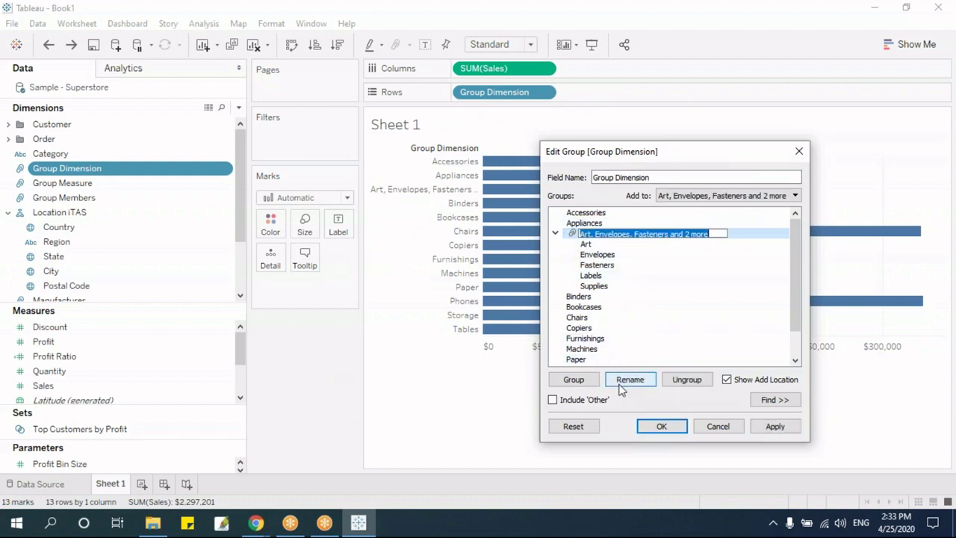
pyautogui.write('Group New')
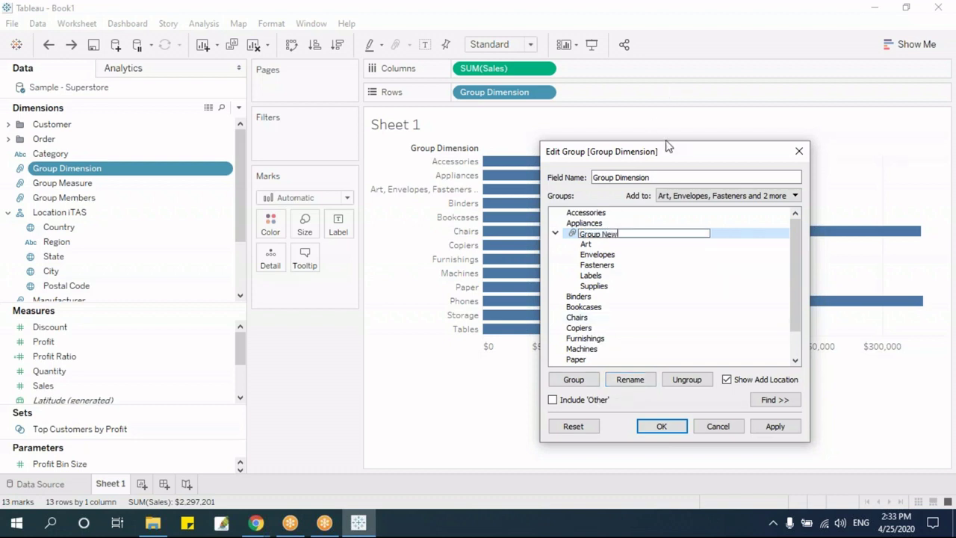
pyautogui.moveTo(664, 151); pyautogui.dragTo(228, 115)
pyautogui.click(346, 388)
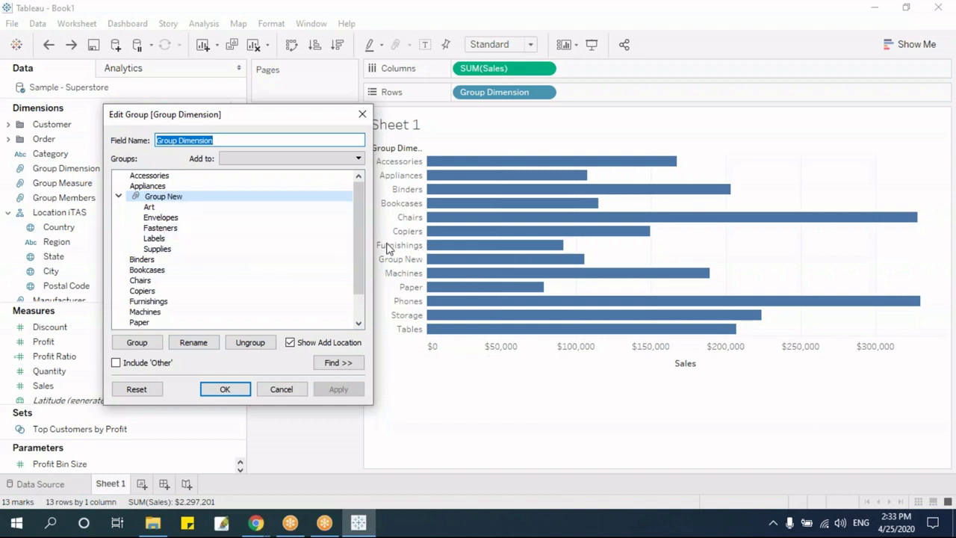
pyautogui.click(243, 388)
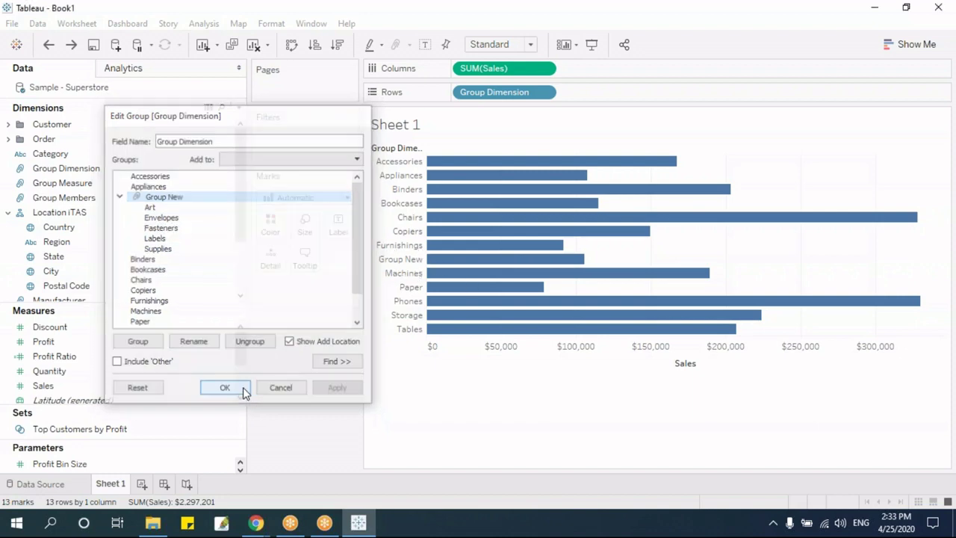
# Step: Sort the Group Dimension bars by sales in descending order
pyautogui.click(337, 45)
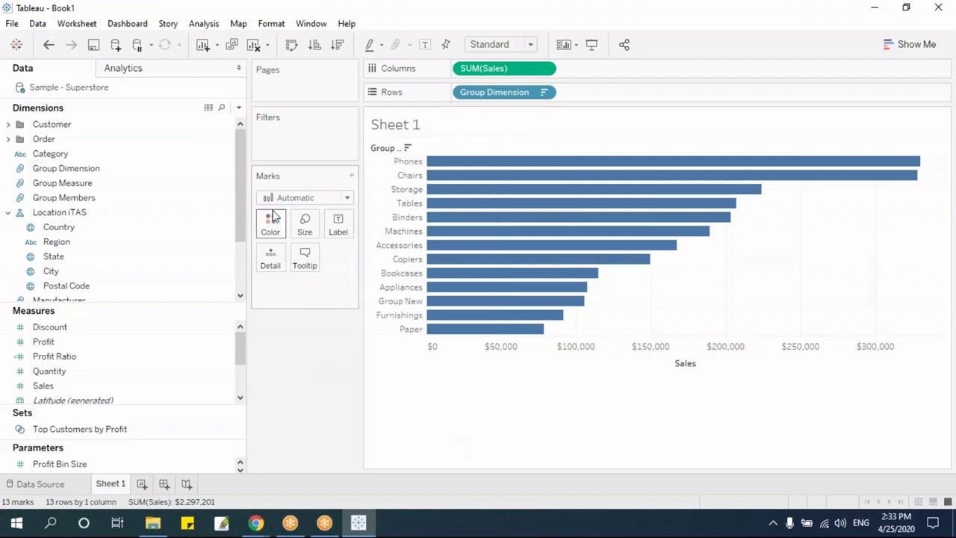
# Step: Clear the chart from Sheet 1 and place the Sub-Category dimension on Rows to list its individual members
pyautogui.moveTo(242, 179); pyautogui.dragTo(235, 261)
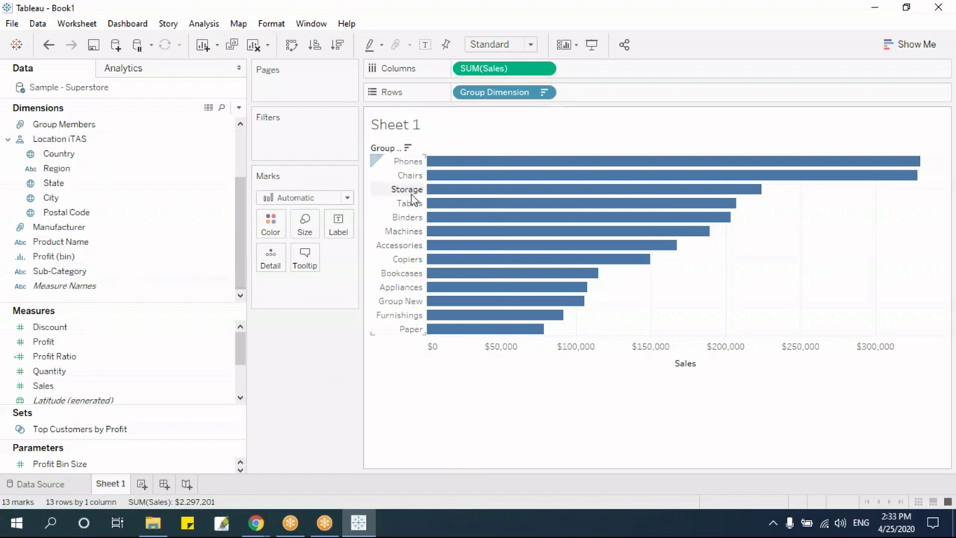
pyautogui.hotkey('alt', 'shift', 'BackSpace')
pyautogui.moveTo(75, 274); pyautogui.dragTo(506, 99)
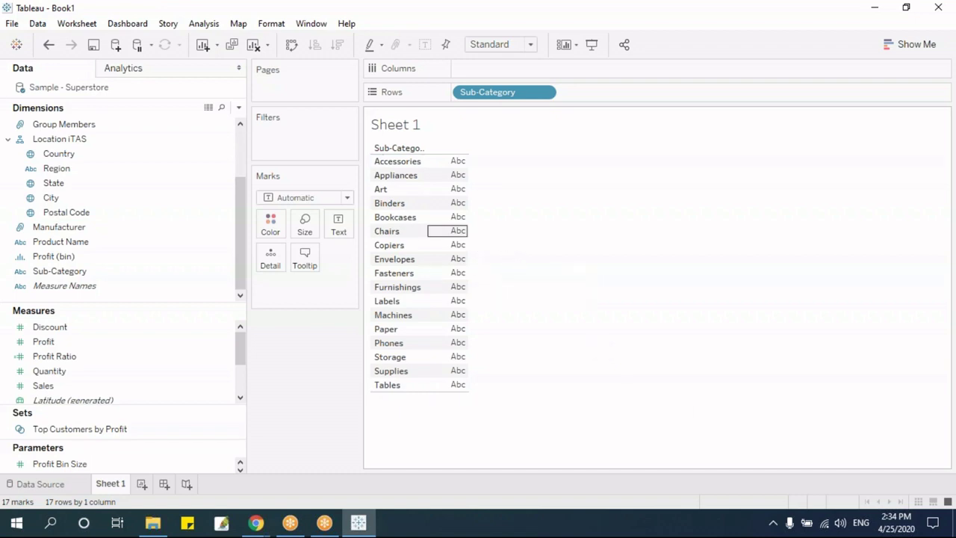
pyautogui.click(56, 272)
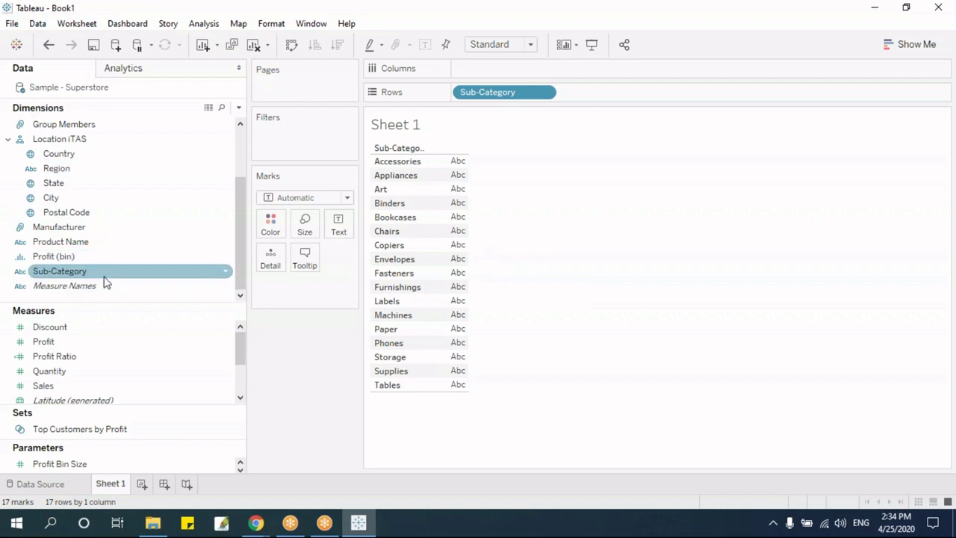
pyautogui.click(259, 293)
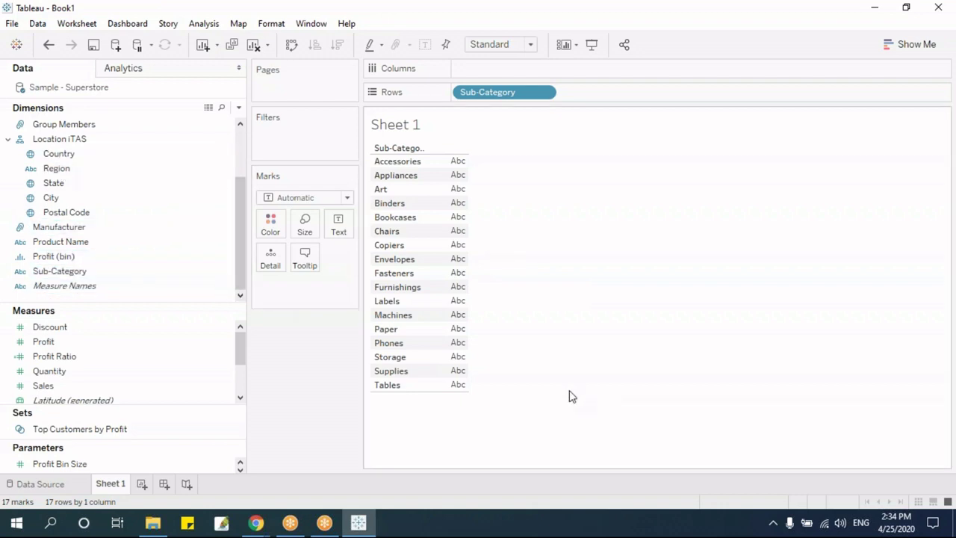
# Step: Clear the Sub-Category listing from Sheet 1
pyautogui.hotkey('alt', 'shift', 'BackSpace')
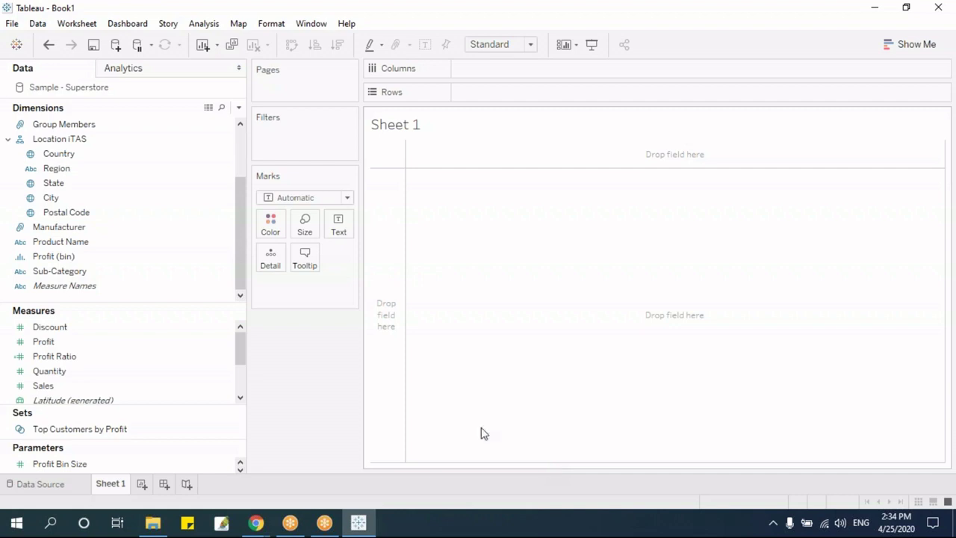
# Step: Start creating a group from the Sub-Category dimension, select the Binders member, and dismiss the dialog
pyautogui.click(109, 274)
pyautogui.rightClick(86, 275)
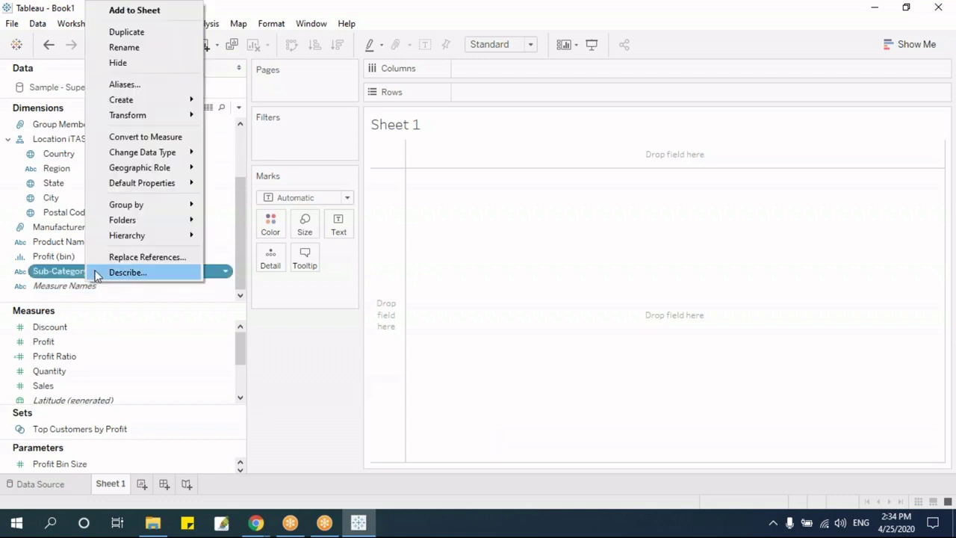
pyautogui.moveTo(151, 100)
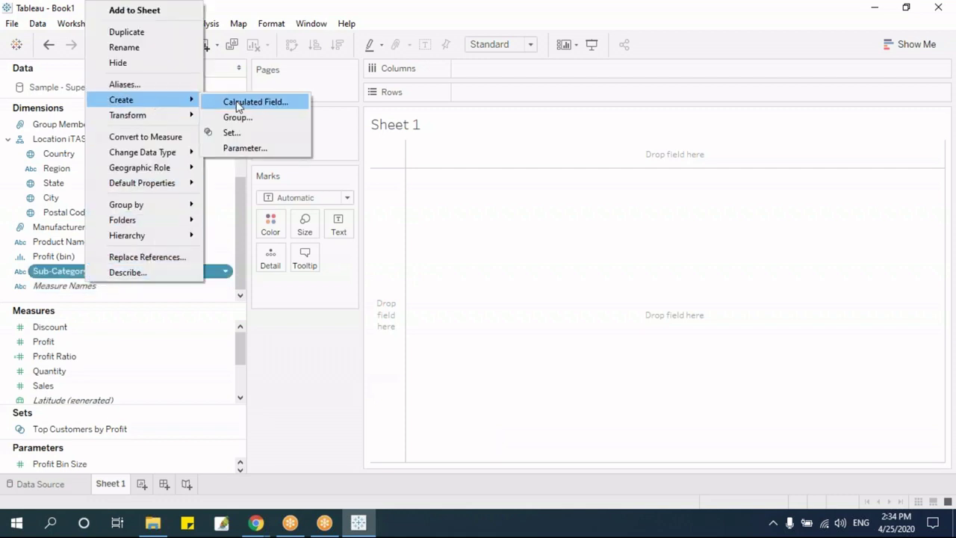
pyautogui.click(253, 116)
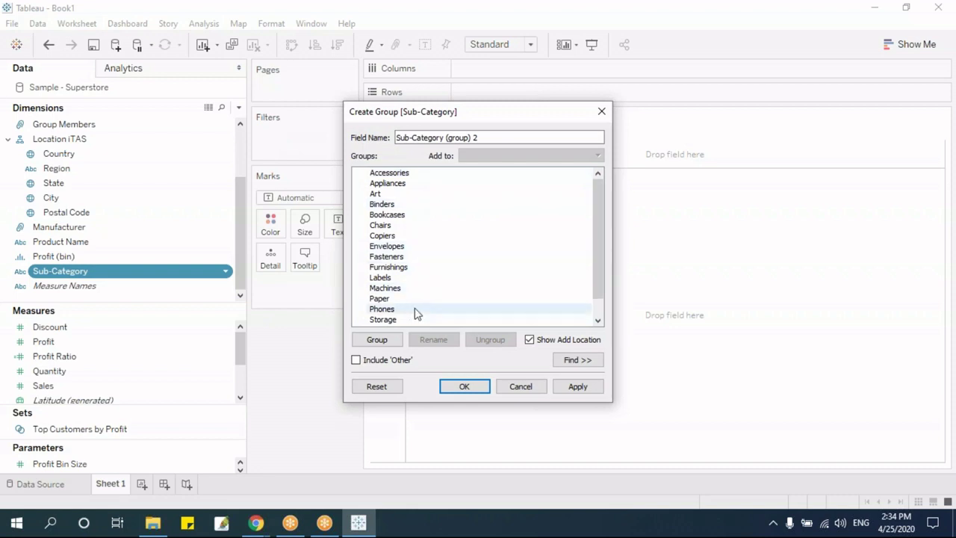
pyautogui.click(406, 204)
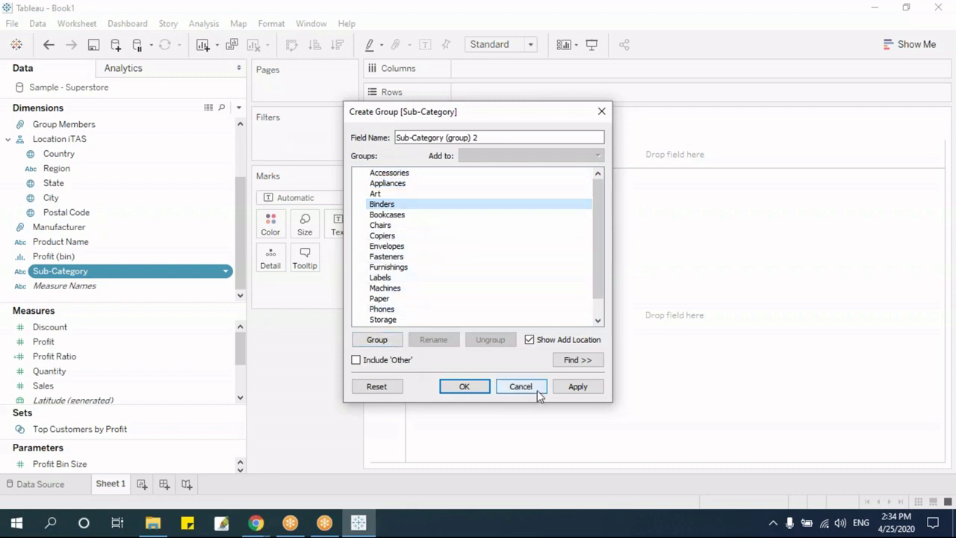
pyautogui.click(474, 389)
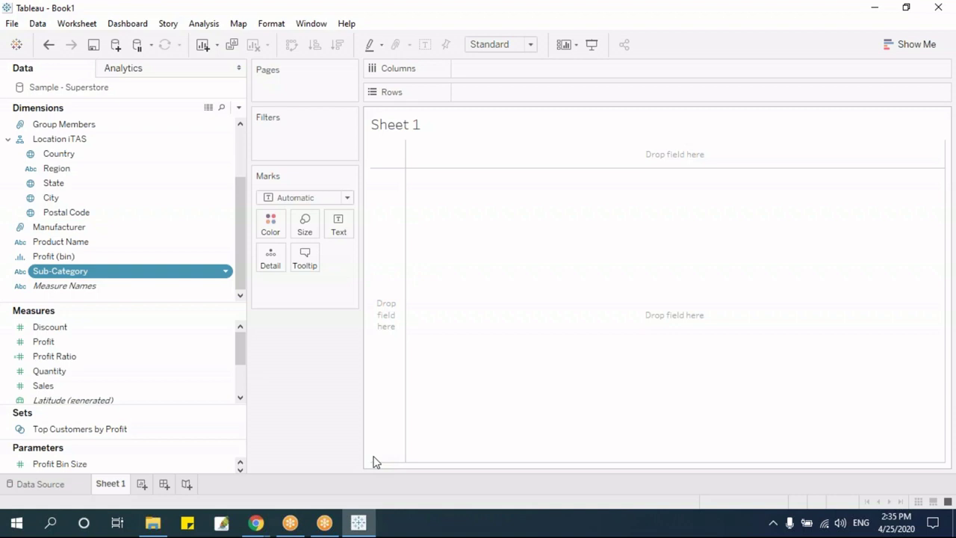
# Step: Delete the Top Customers by Profit set and resize the data pane sections to show more measures and both parameters
pyautogui.moveTo(167, 408); pyautogui.dragTo(168, 365)
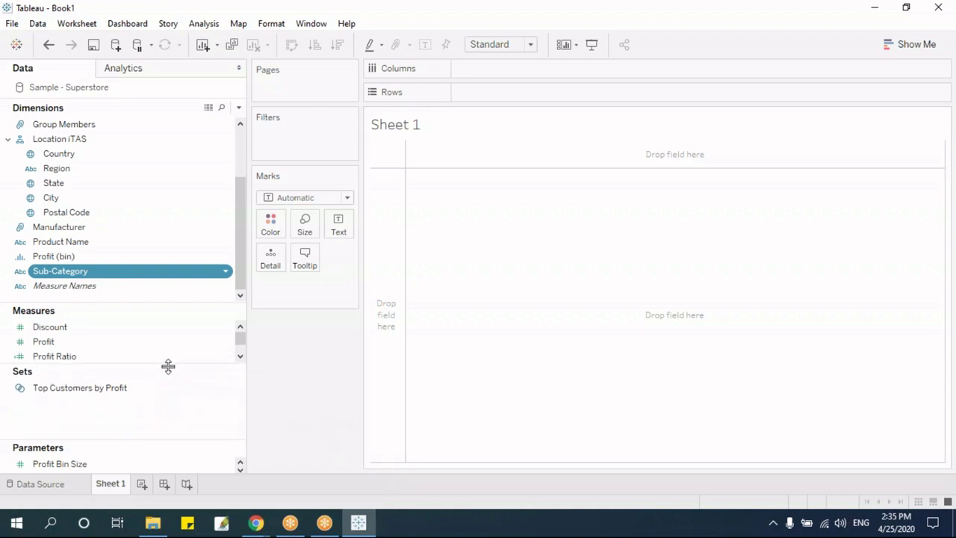
pyautogui.rightClick(68, 391)
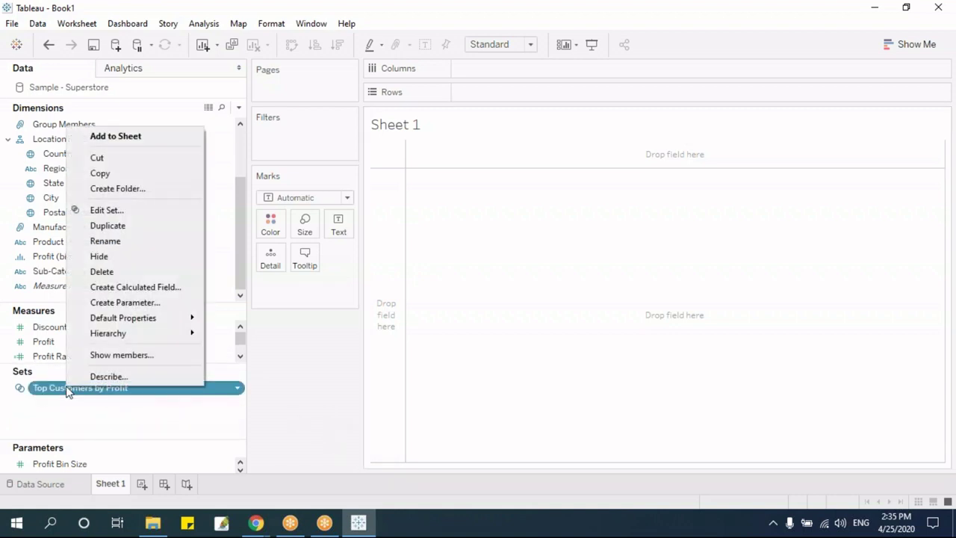
pyautogui.click(119, 272)
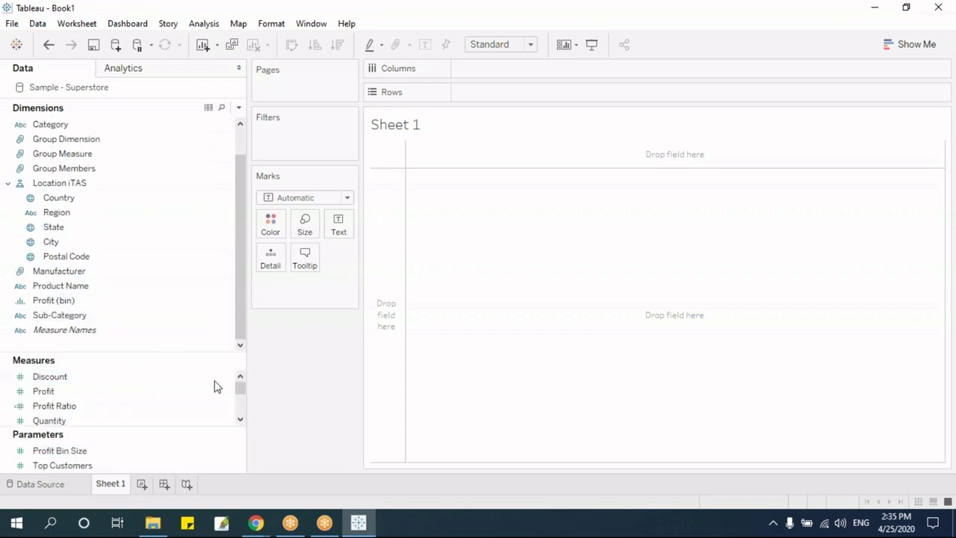
pyautogui.moveTo(126, 352); pyautogui.dragTo(134, 280)
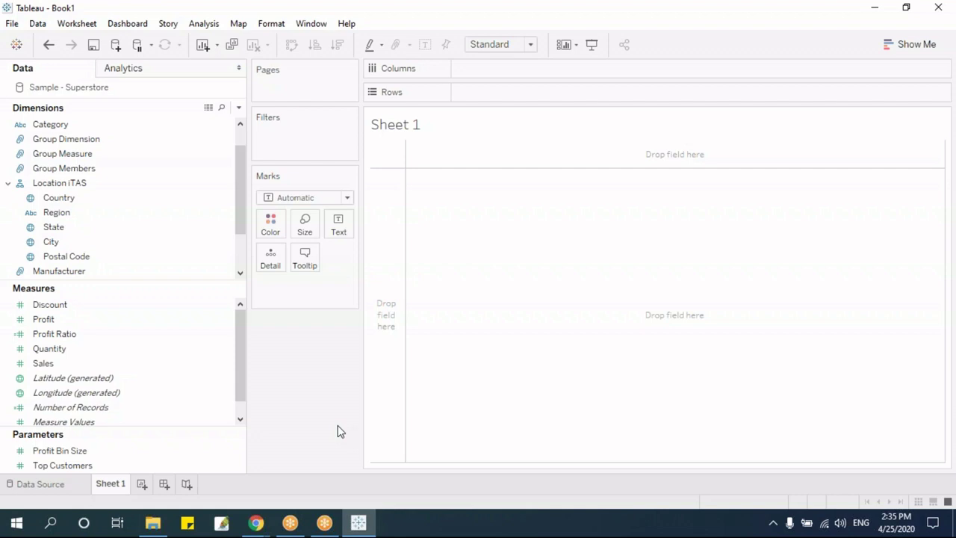
pyautogui.click(67, 154)
pyautogui.moveTo(201, 429); pyautogui.dragTo(201, 408)
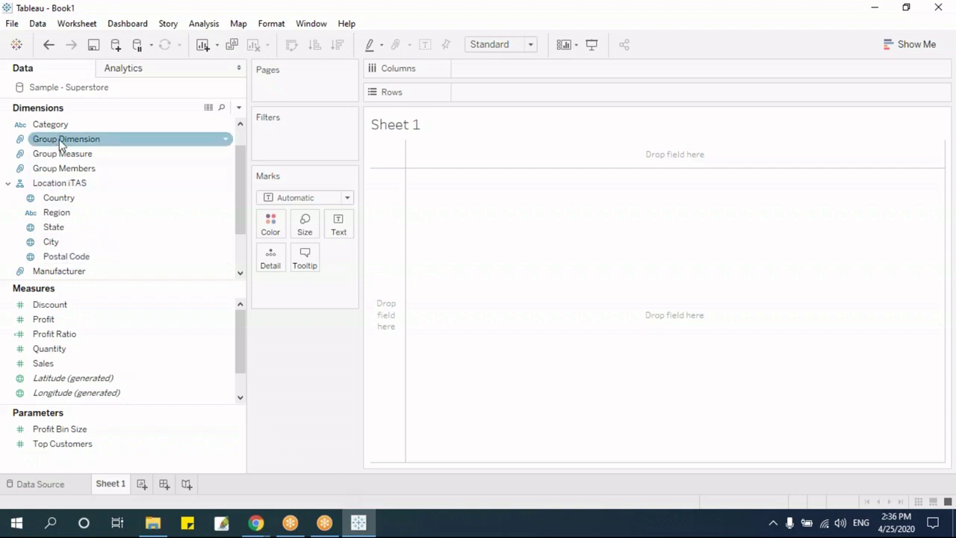
# Step: Build a bar chart with Group Dimension on Rows and Sales on Columns, sorted by sales in descending order
pyautogui.moveTo(325, 523)
pyautogui.moveTo(75, 140)
pyautogui.mouseDown()
pyautogui.moveTo(522, 114)
pyautogui.moveTo(546, 96)
pyautogui.mouseUp()
pyautogui.moveTo(75, 364); pyautogui.dragTo(553, 72)
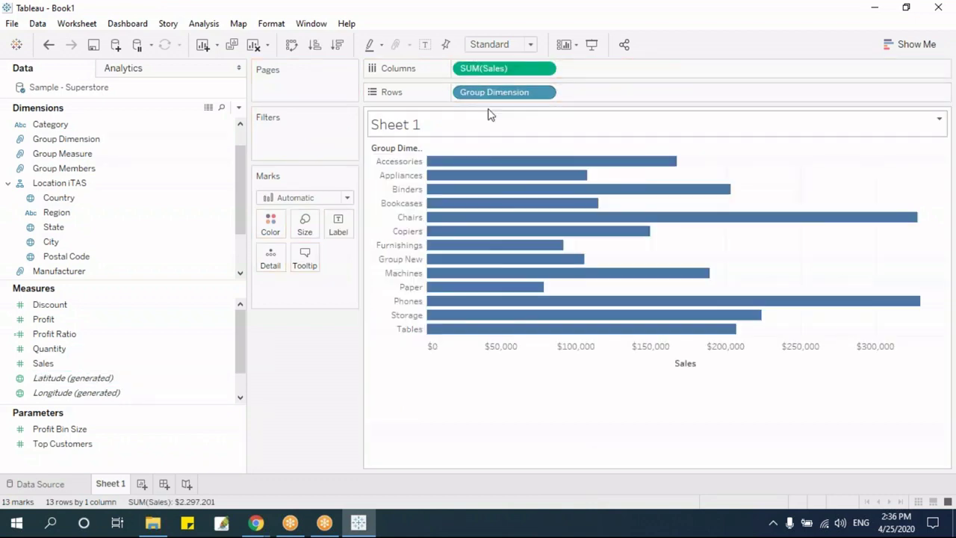
pyautogui.click(338, 45)
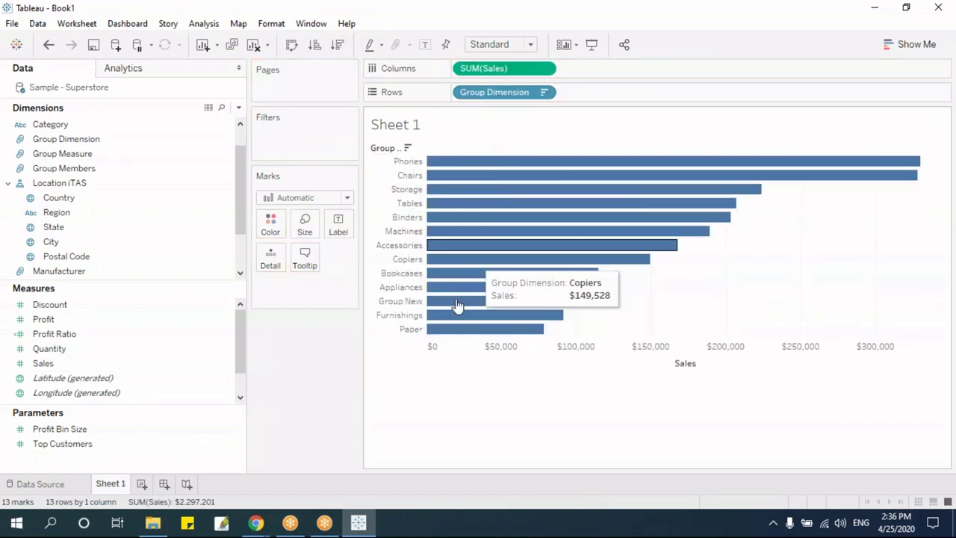
pyautogui.moveTo(452, 306)
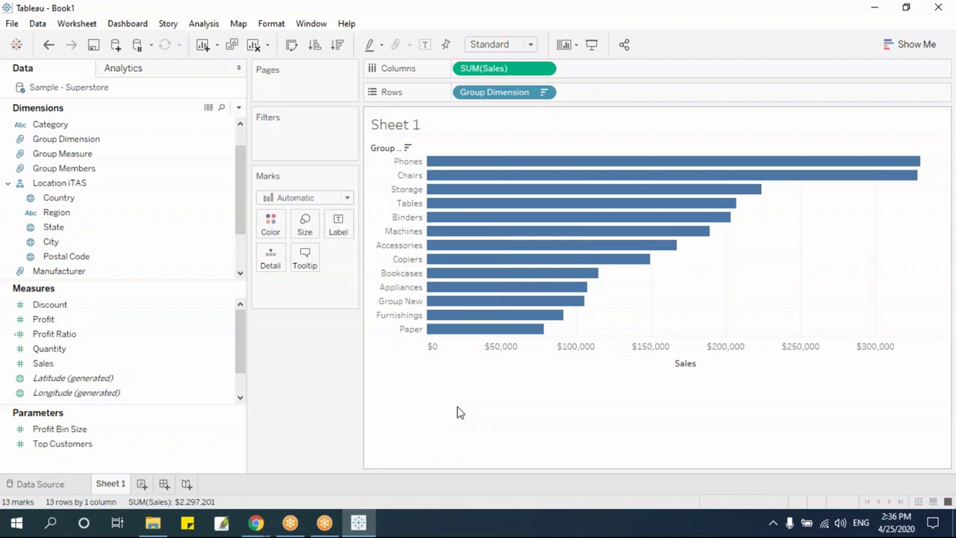
# Step: Clear Sheet 1, enlarge the Dimensions section of the data pane, and select the Category dimension
pyautogui.hotkey('alt', 'shift', 'BackSpace')
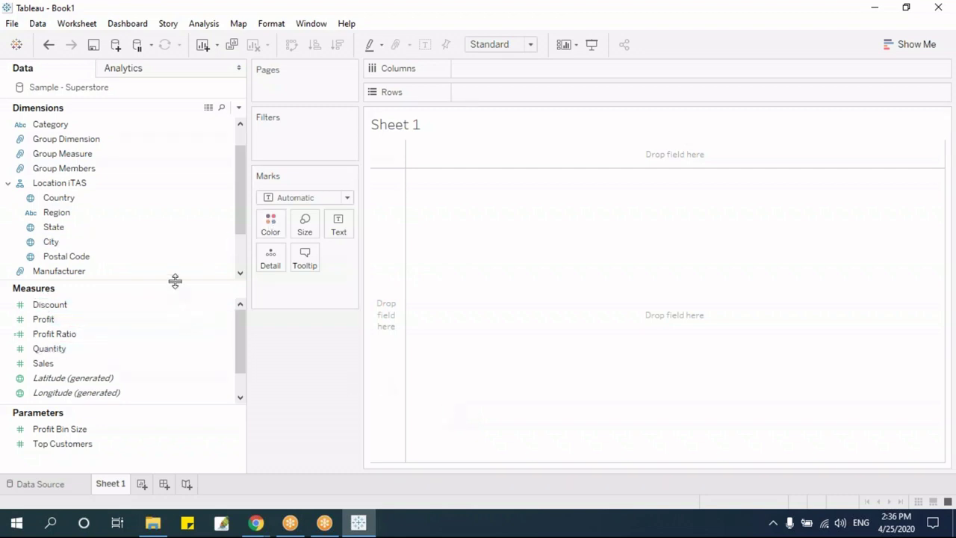
pyautogui.moveTo(175, 280); pyautogui.dragTo(175, 299)
pyautogui.moveTo(242, 248); pyautogui.dragTo(241, 222)
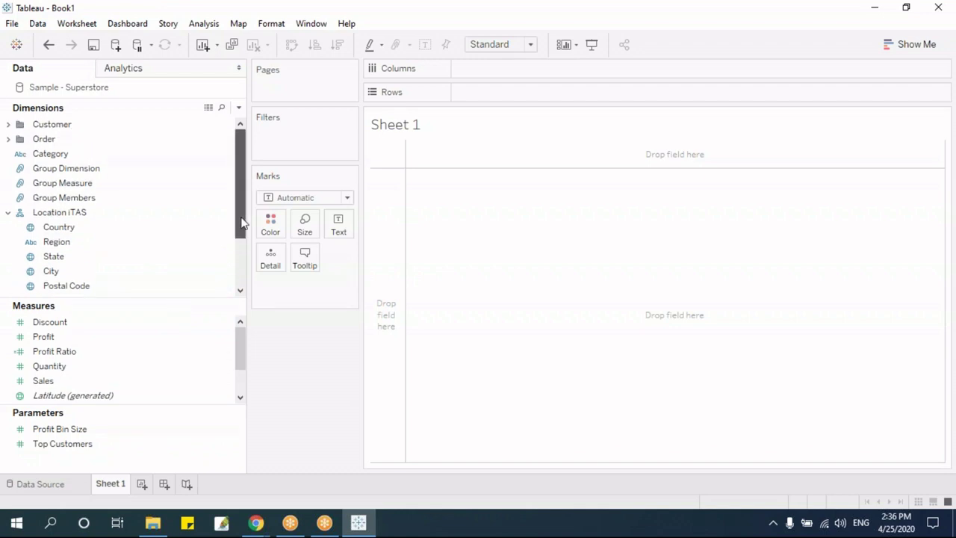
pyautogui.click(68, 154)
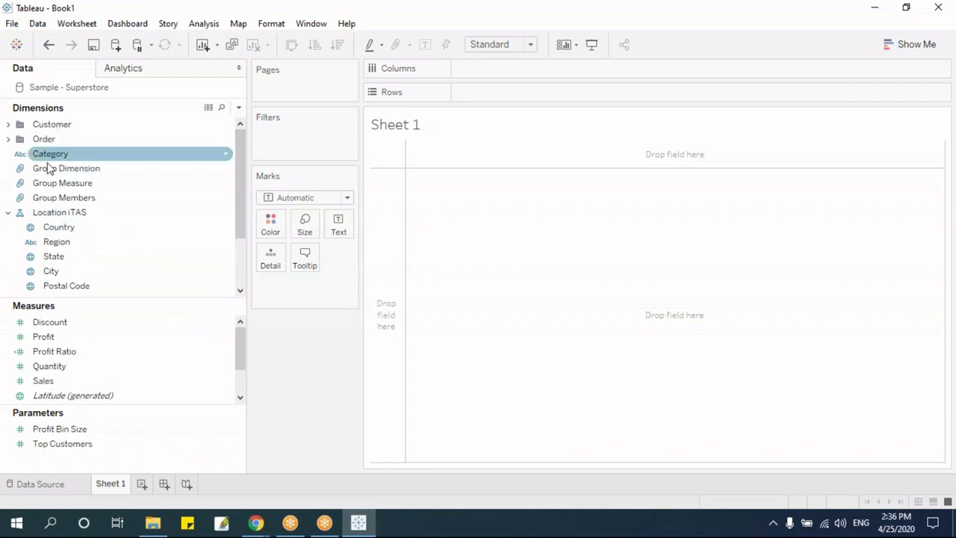
# Step: Collapse the Location iTAS hierarchy in the list of dimensions
pyautogui.moveTo(245, 188); pyautogui.dragTo(246, 257)
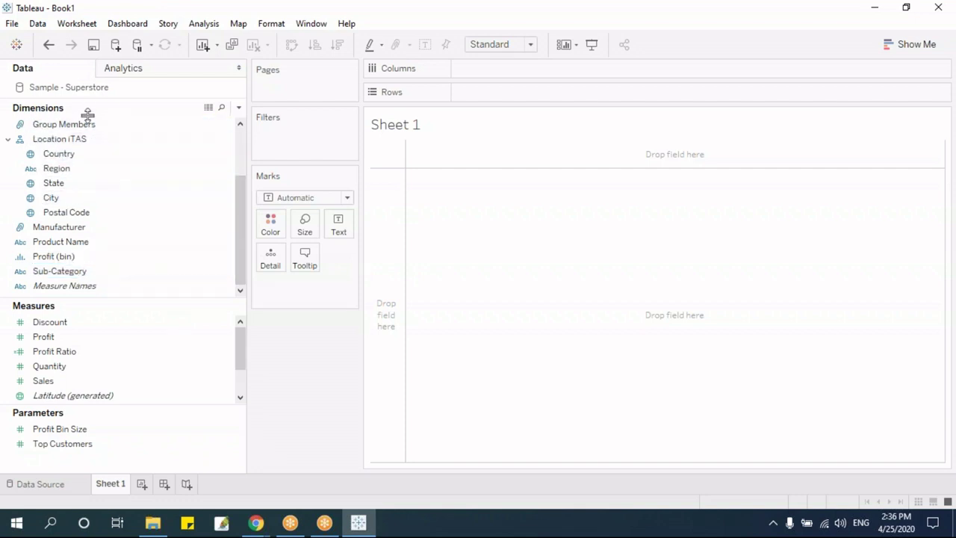
pyautogui.moveTo(240, 210); pyautogui.dragTo(239, 162)
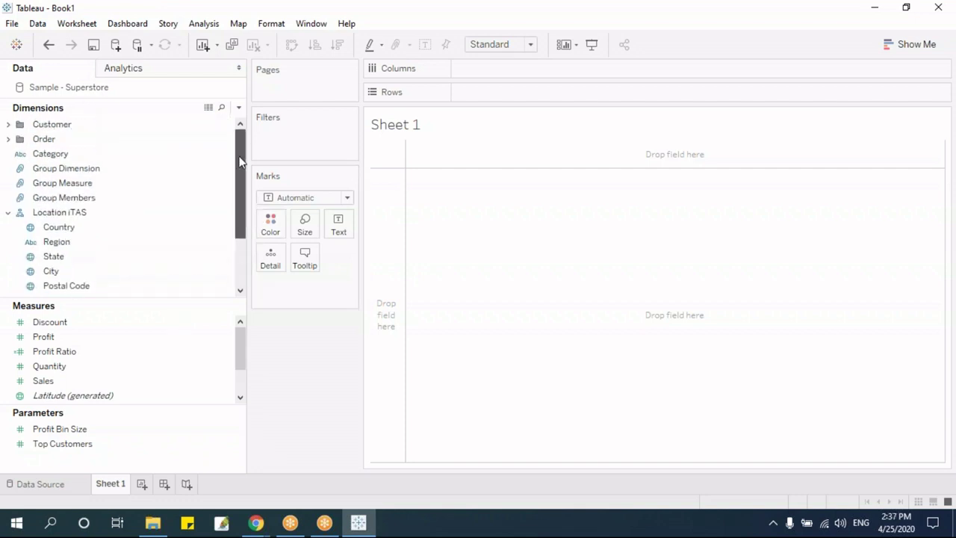
pyautogui.click(9, 140)
pyautogui.click(9, 142)
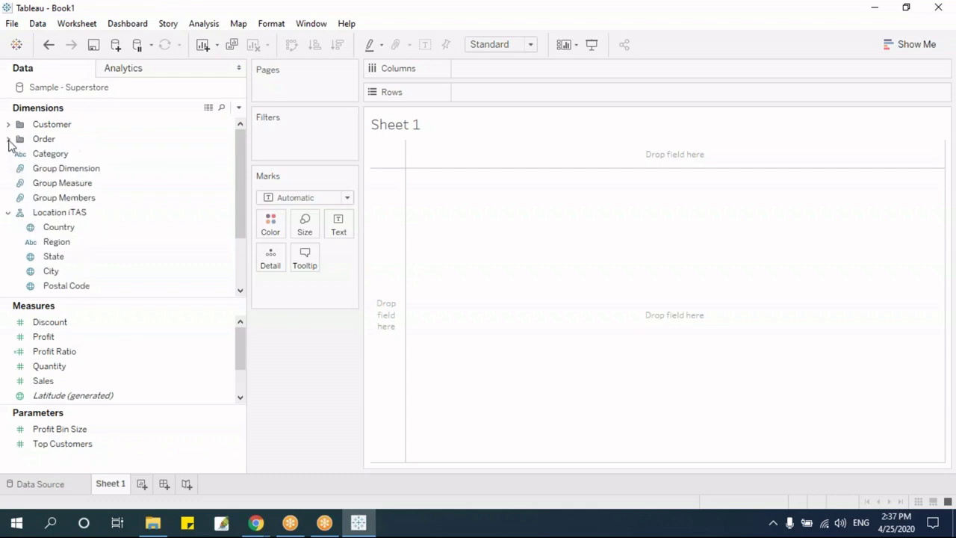
pyautogui.click(8, 213)
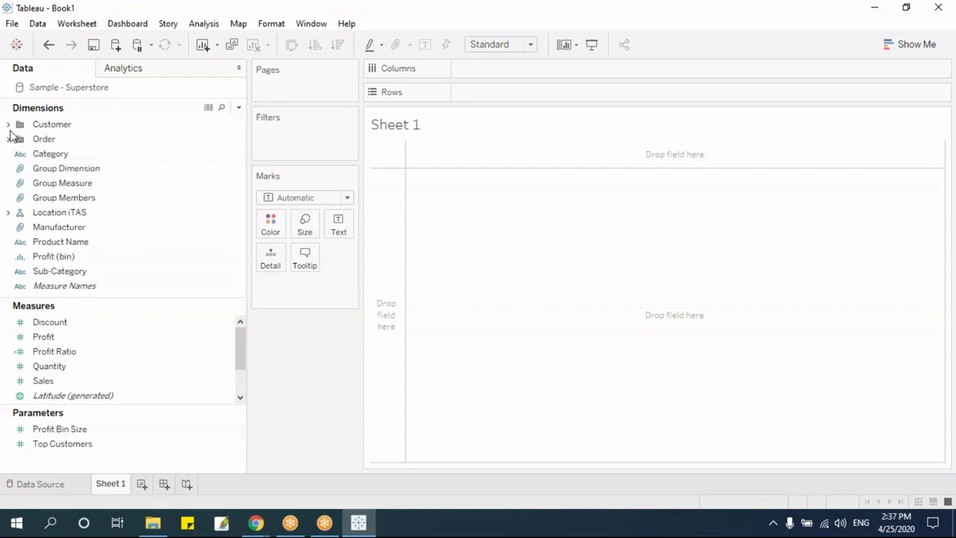
# Step: Expand the Customer folder, place Customer Name on Rows, and look through the list of customers
pyautogui.click(8, 125)
pyautogui.click(77, 144)
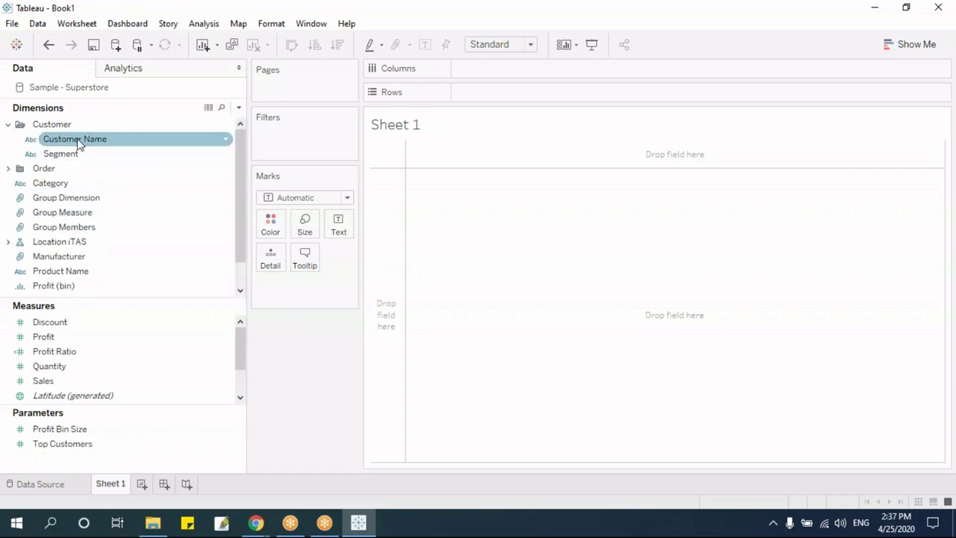
pyautogui.moveTo(78, 144); pyautogui.dragTo(521, 93)
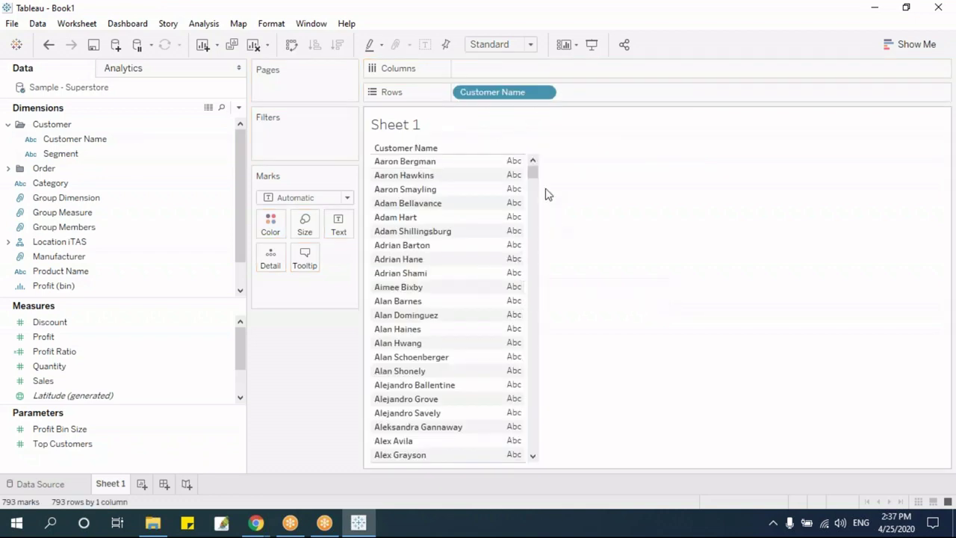
pyautogui.moveTo(533, 173); pyautogui.dragTo(553, 463)
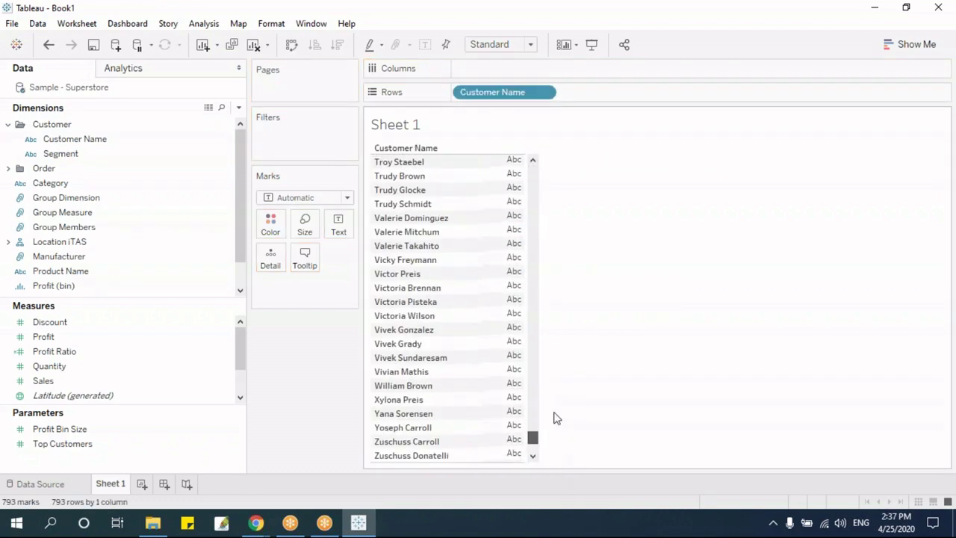
pyautogui.moveTo(553, 419); pyautogui.dragTo(559, 126)
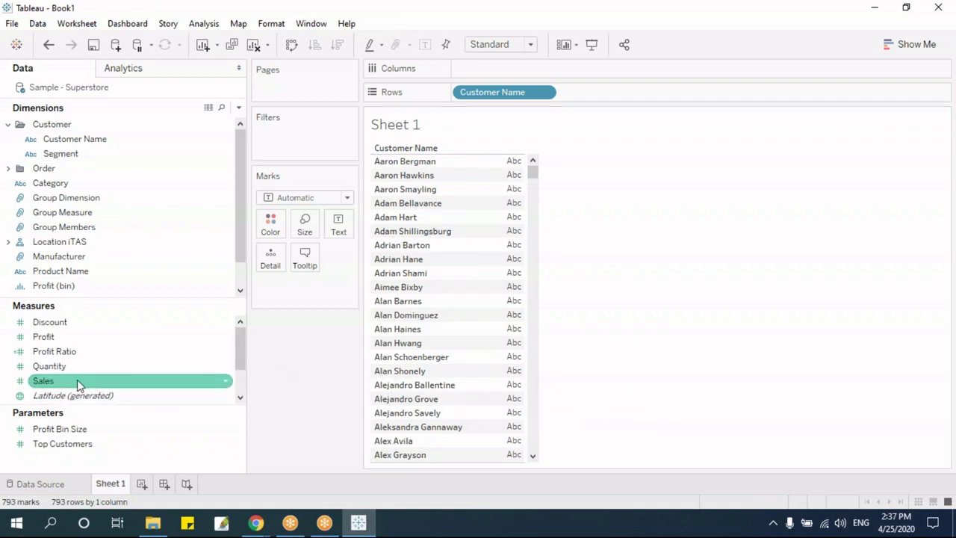
# Step: Add Sales to the customer table as text values and sort the customers by sales in descending order
pyautogui.moveTo(77, 380); pyautogui.dragTo(664, 375)
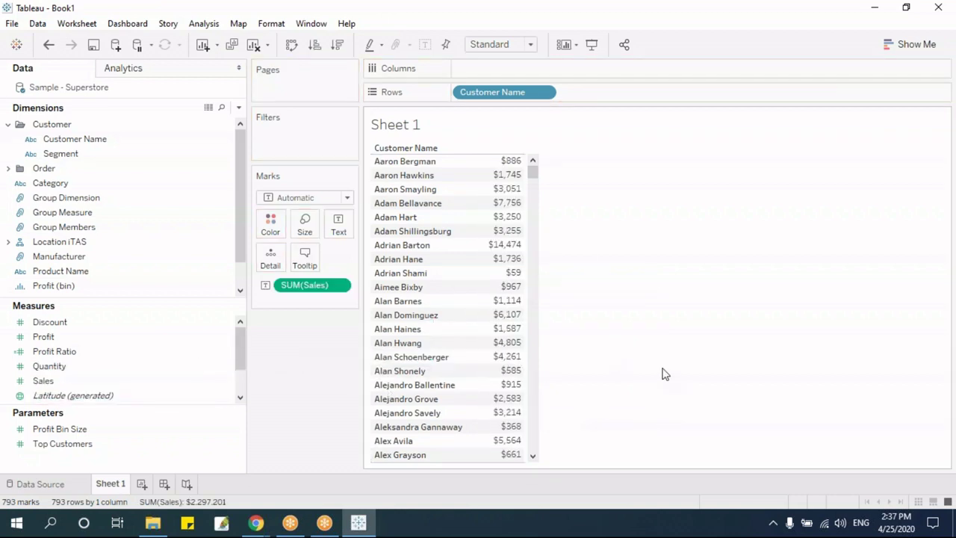
pyautogui.moveTo(532, 173)
pyautogui.mouseDown()
pyautogui.moveTo(546, 446)
pyautogui.moveTo(548, 169)
pyautogui.mouseUp()
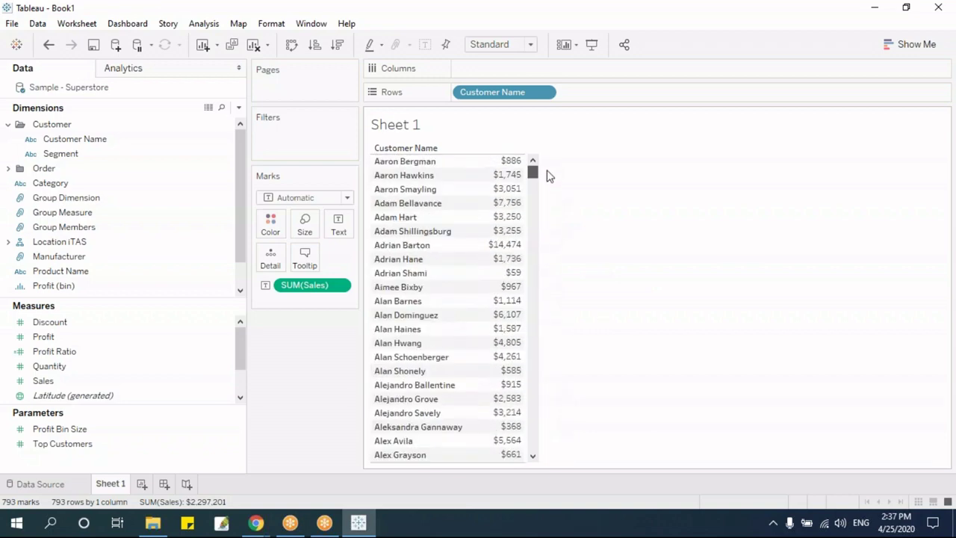
pyautogui.click(335, 43)
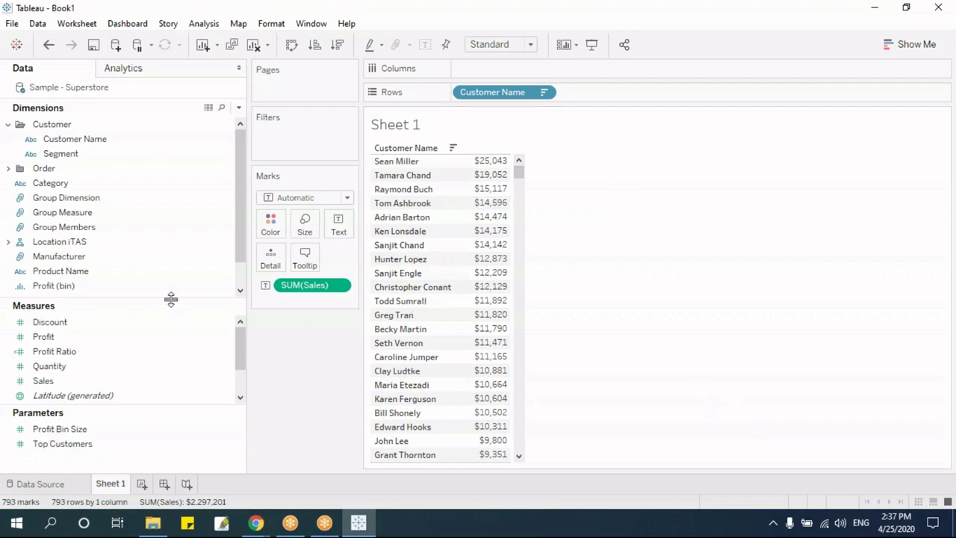
pyautogui.click(102, 145)
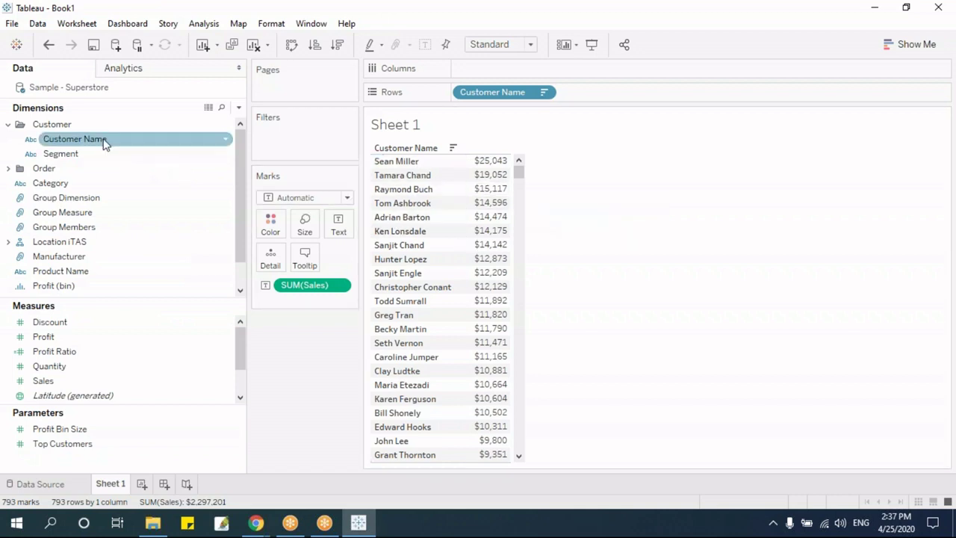
pyautogui.click(102, 144)
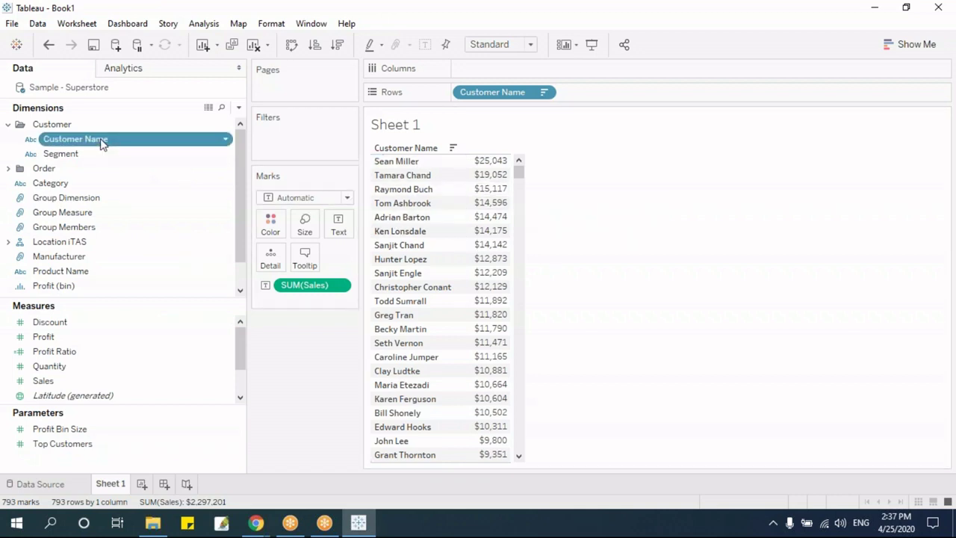
pyautogui.rightClick(102, 143)
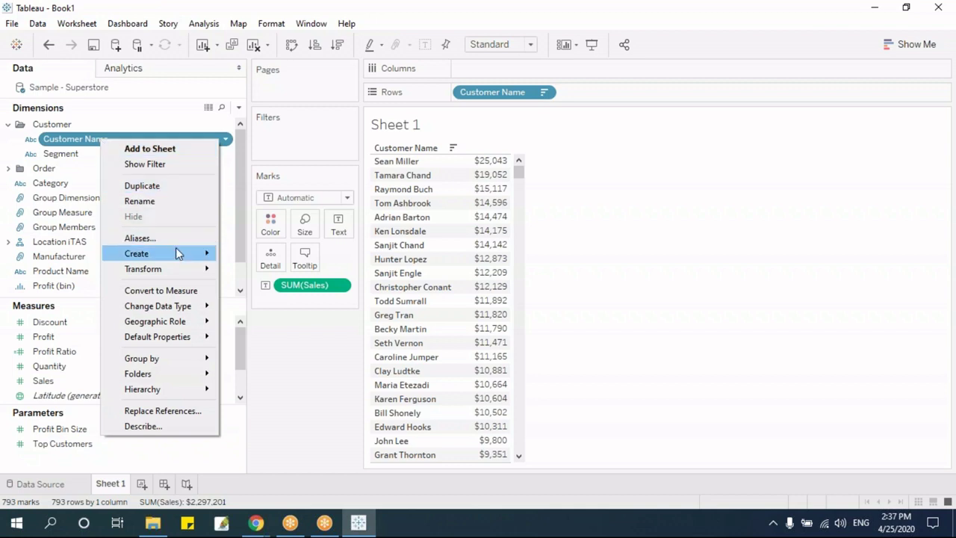
pyautogui.moveTo(178, 261)
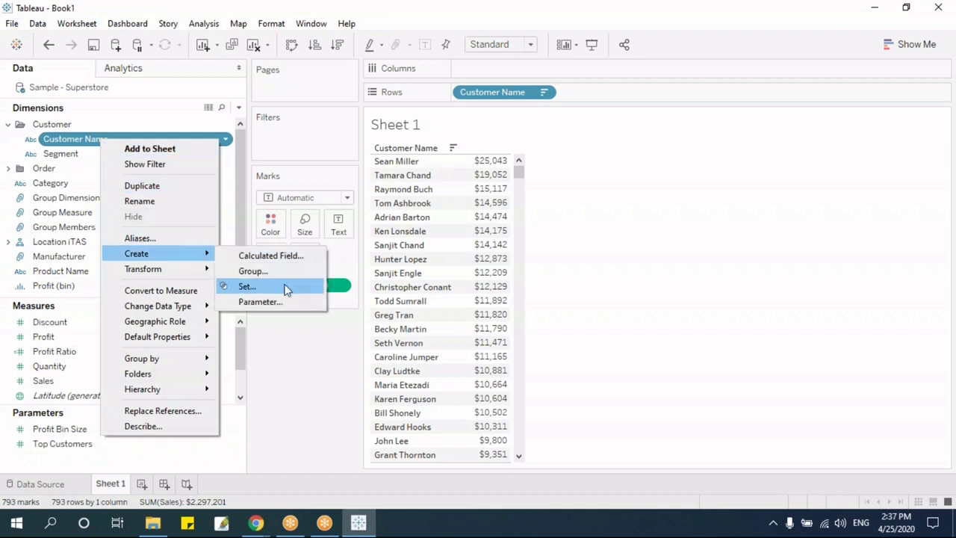
pyautogui.click(322, 440)
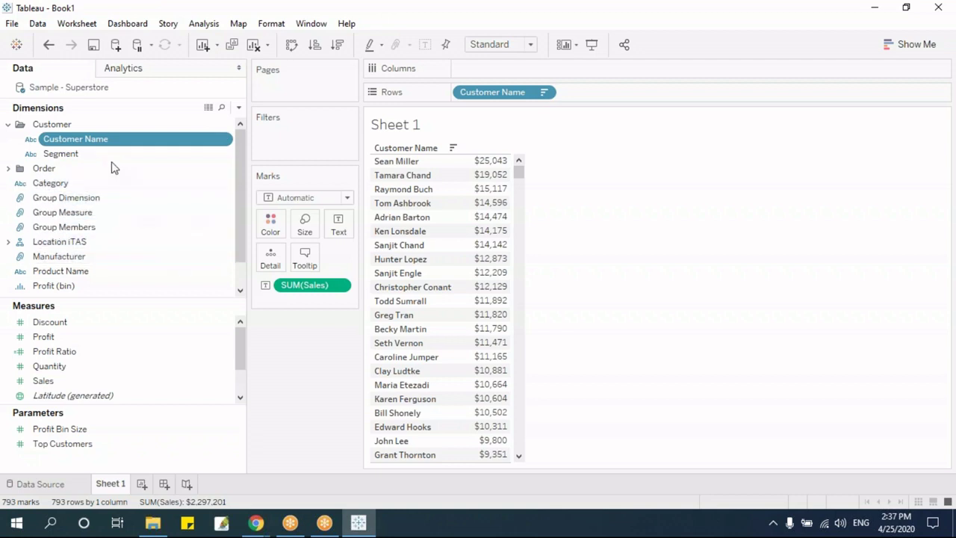
# Step: Start creating a set from the Customer Name dimension and name it Set Members
pyautogui.rightClick(96, 140)
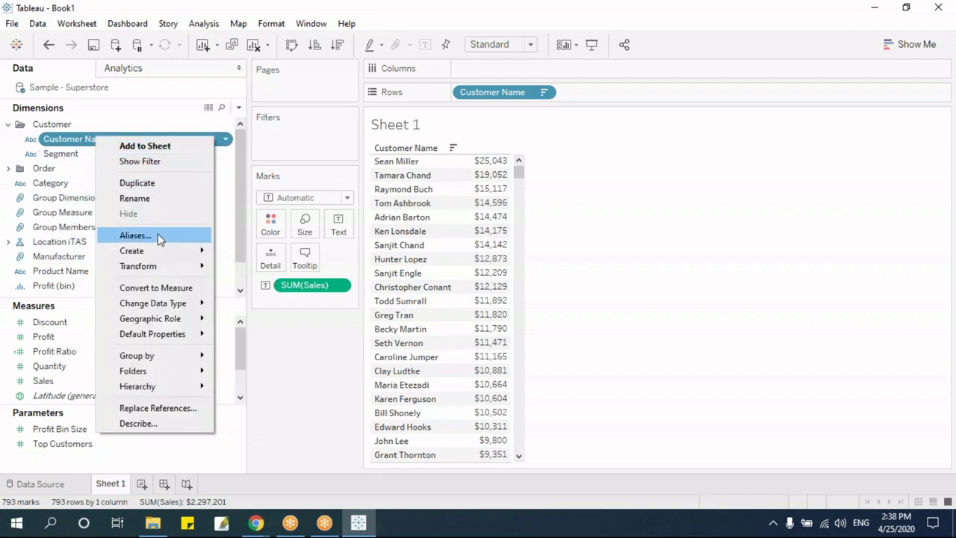
pyautogui.moveTo(163, 254)
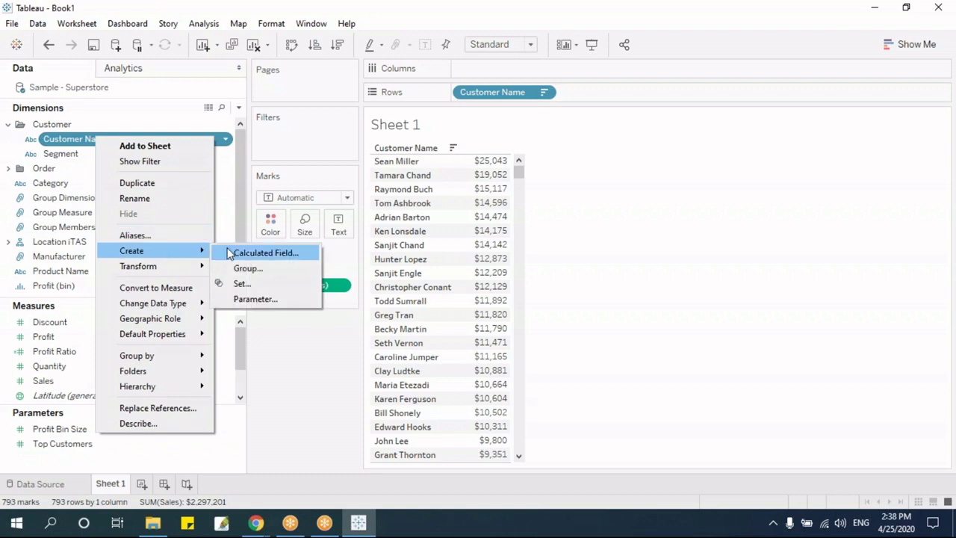
pyautogui.click(248, 285)
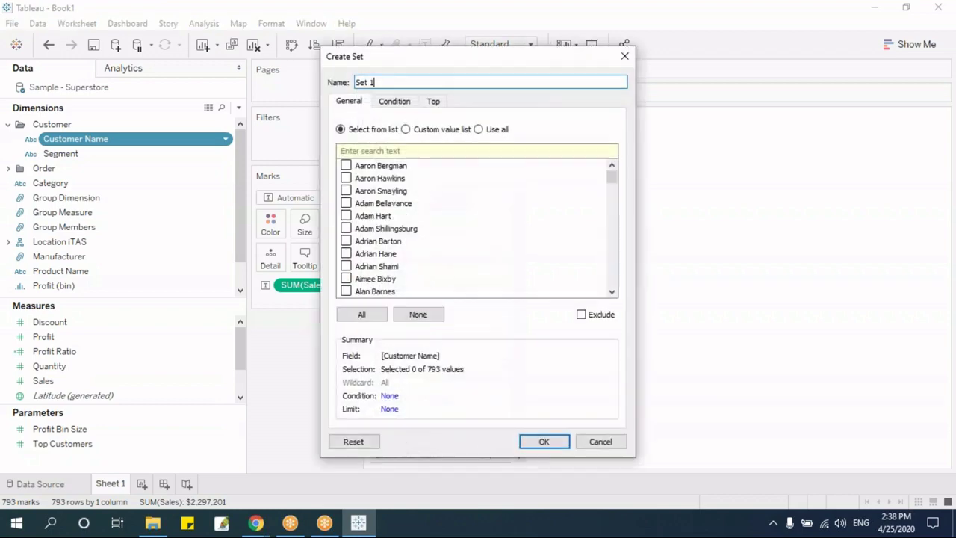
pyautogui.moveTo(453, 59); pyautogui.dragTo(662, 81)
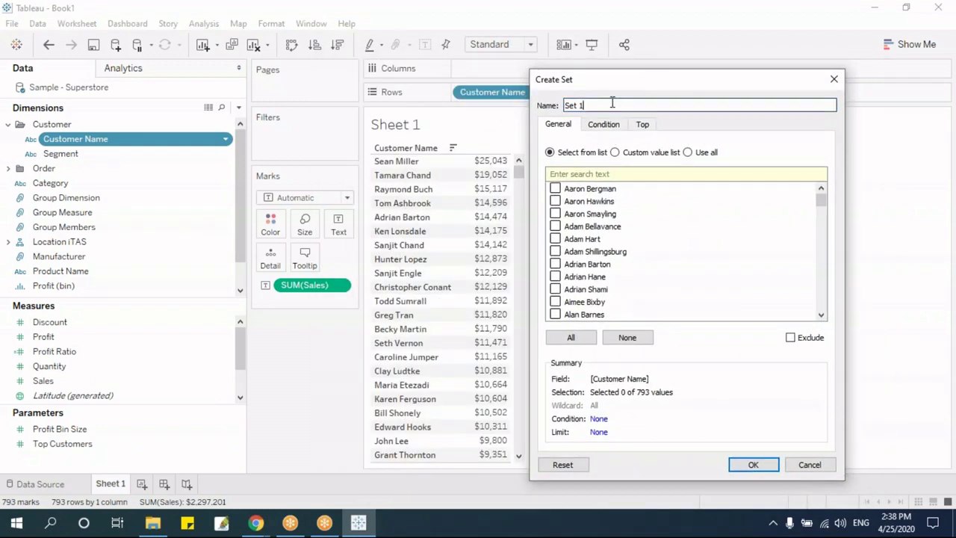
pyautogui.moveTo(586, 105); pyautogui.dragTo(530, 103)
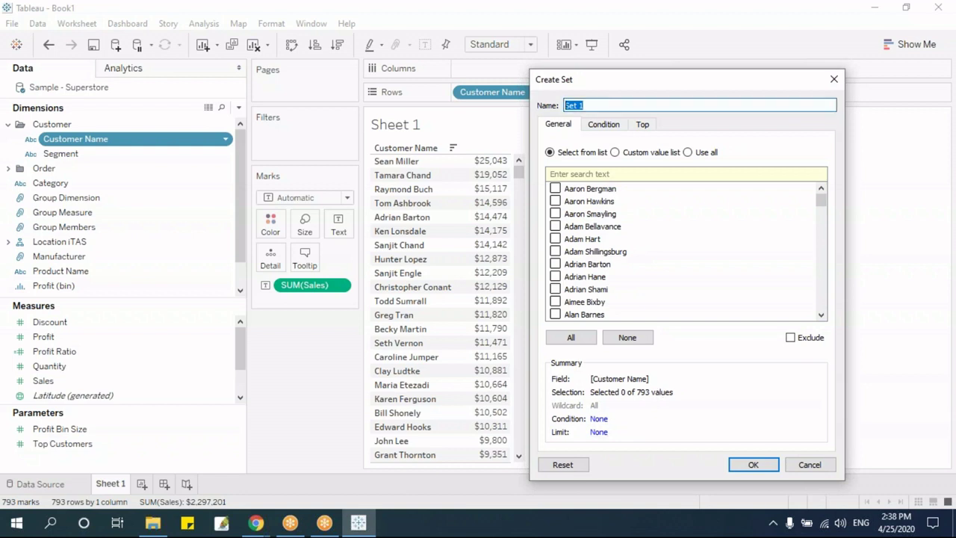
pyautogui.write('D')
pyautogui.write('et Members')
# Step: Limit the set by field to the top 10 customers by sum of Sales and create it
pyautogui.click(687, 152)
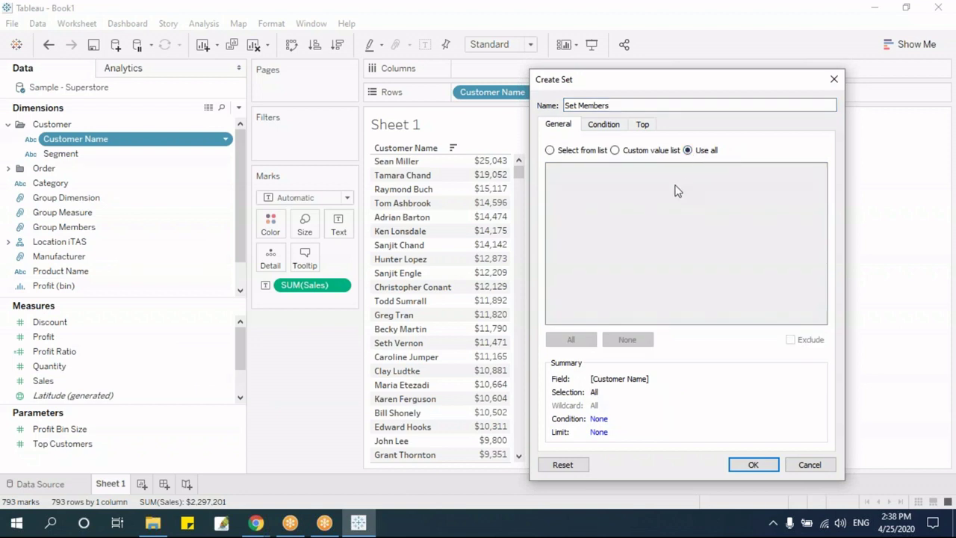
pyautogui.click(598, 152)
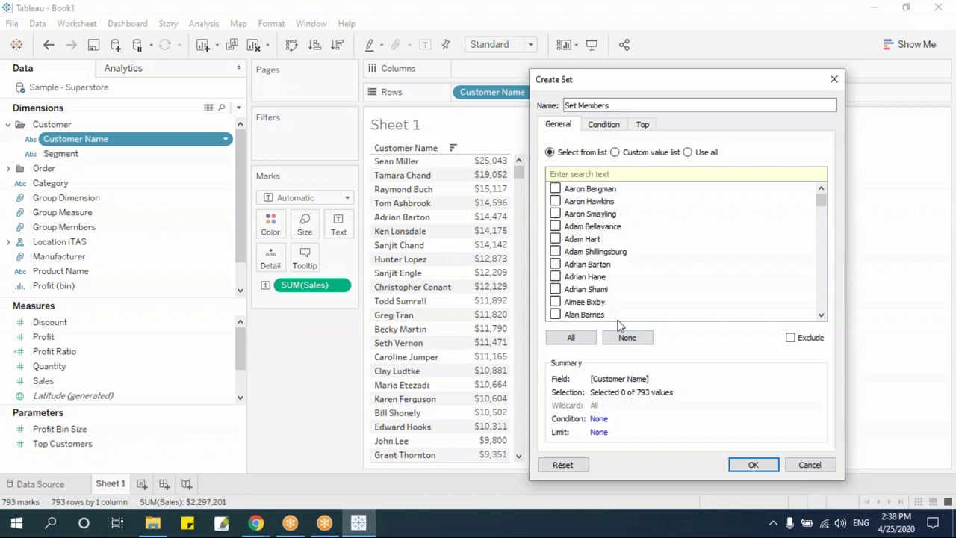
pyautogui.click(642, 124)
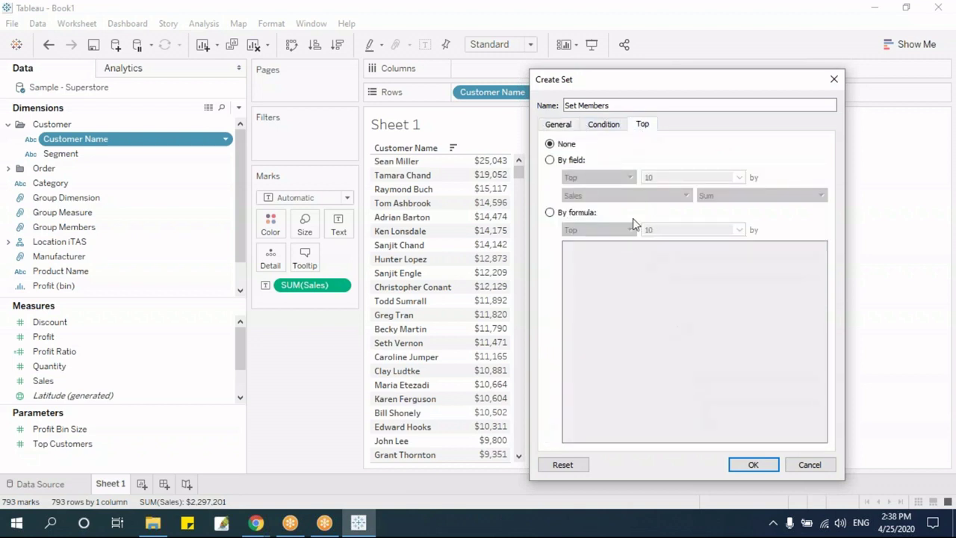
pyautogui.click(576, 163)
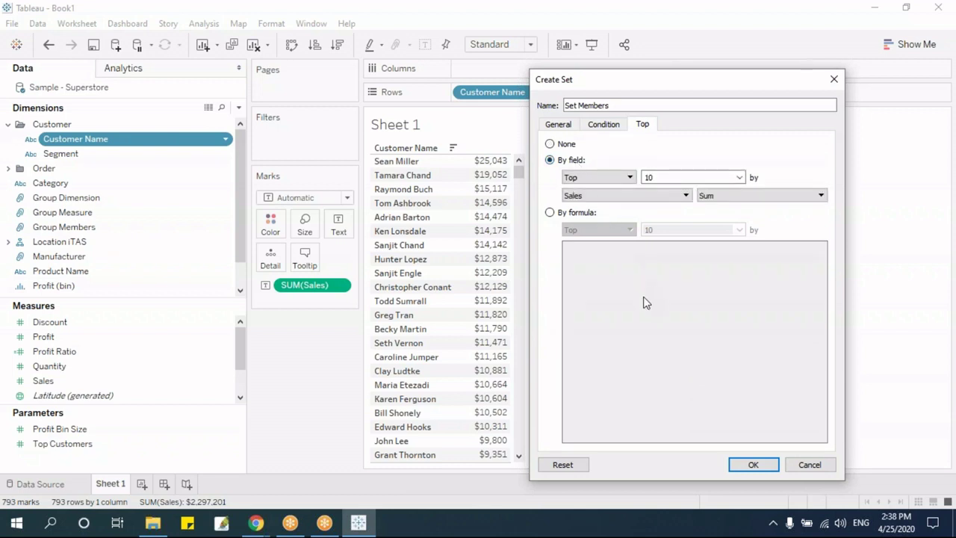
pyautogui.click(634, 200)
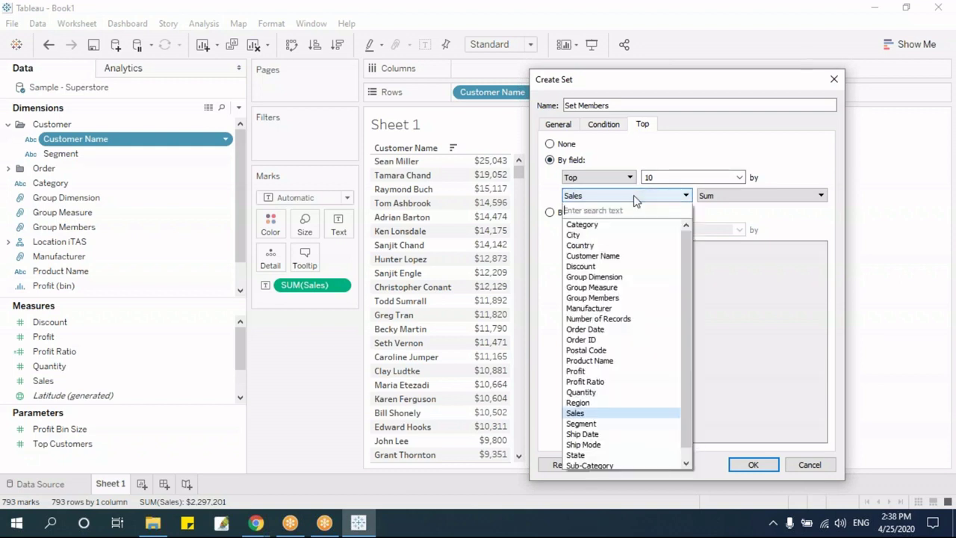
pyautogui.click(612, 408)
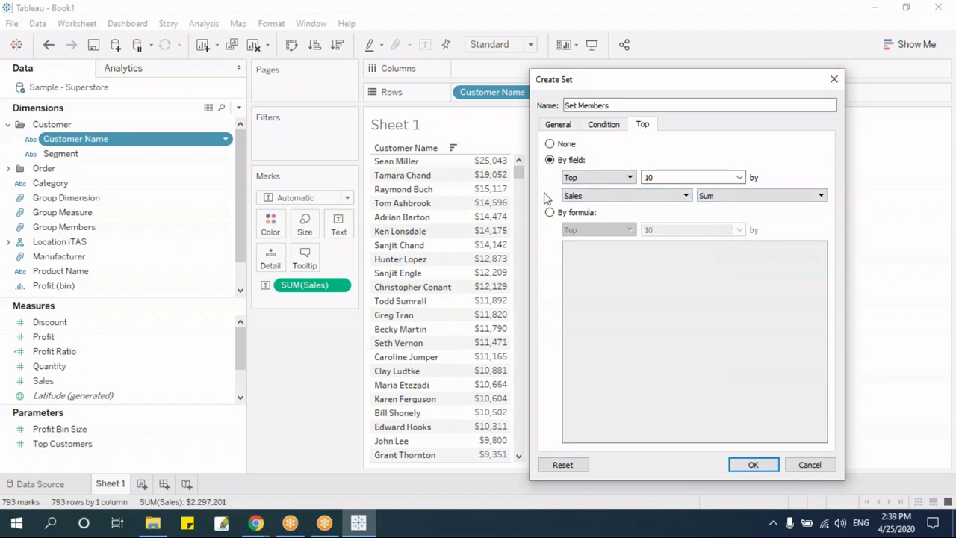
pyautogui.click(753, 464)
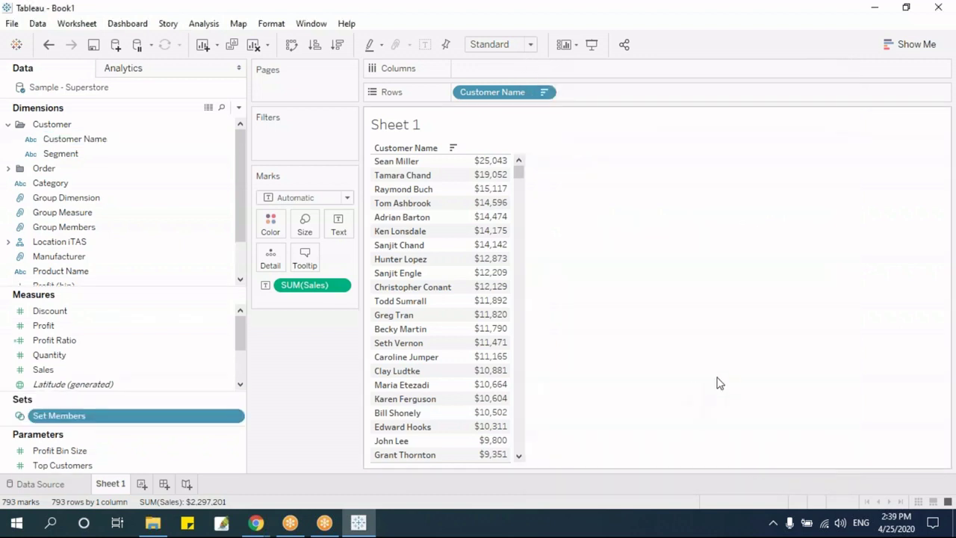
# Step: Enlarge the Sets section of the data pane and filter the customer table by the Set Members set
pyautogui.moveTo(68, 394); pyautogui.dragTo(67, 361)
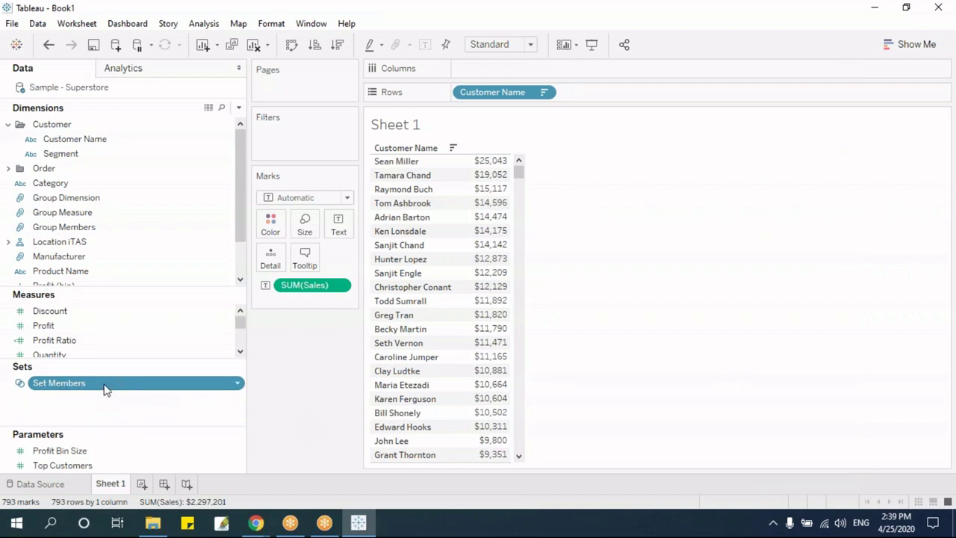
pyautogui.moveTo(105, 389)
pyautogui.mouseDown()
pyautogui.moveTo(675, 431)
pyautogui.moveTo(727, 386)
pyautogui.moveTo(441, 433)
pyautogui.moveTo(289, 298)
pyautogui.moveTo(303, 138)
pyautogui.mouseUp()
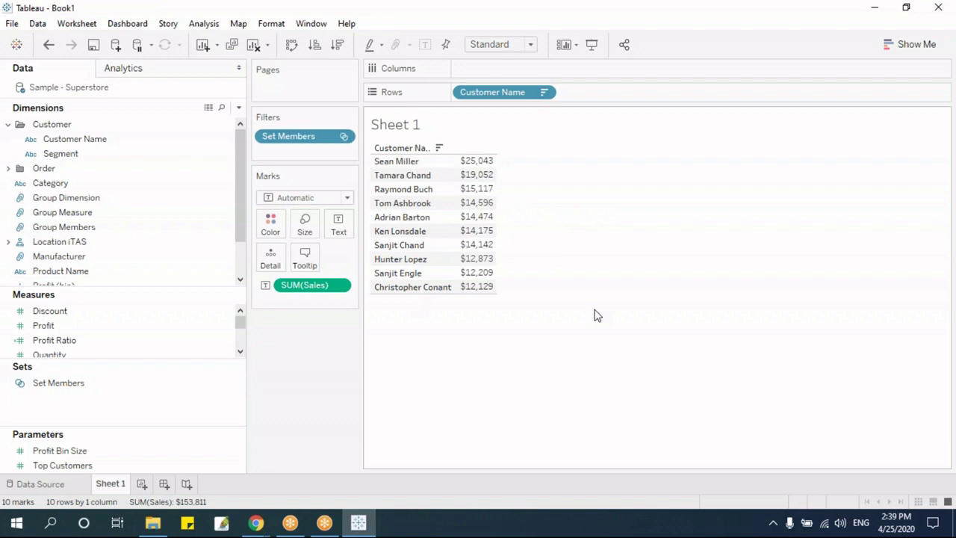
# Step: Remove the Set Members filter from the view and clear Sheet 1
pyautogui.moveTo(302, 142); pyautogui.dragTo(332, 398)
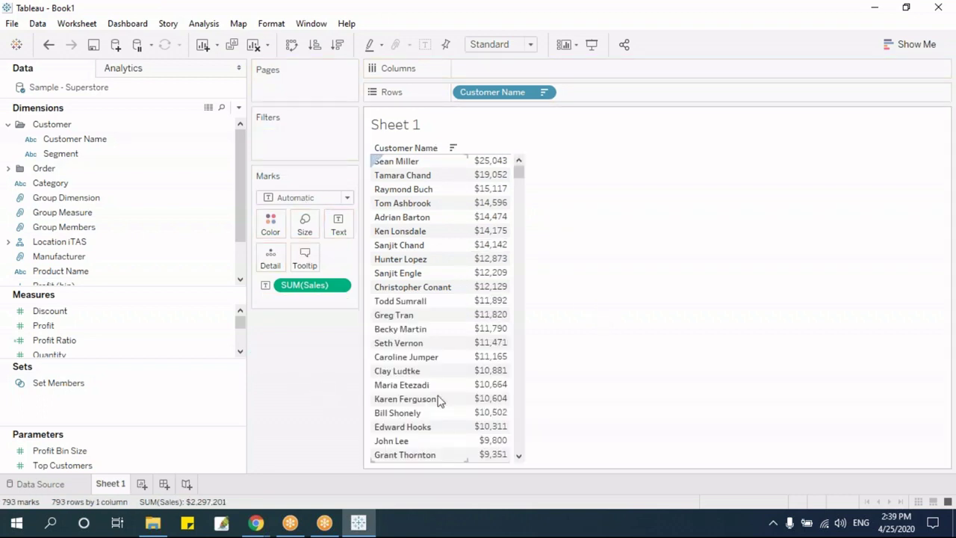
pyautogui.hotkey('alt', 'shift', 'BackSpace')
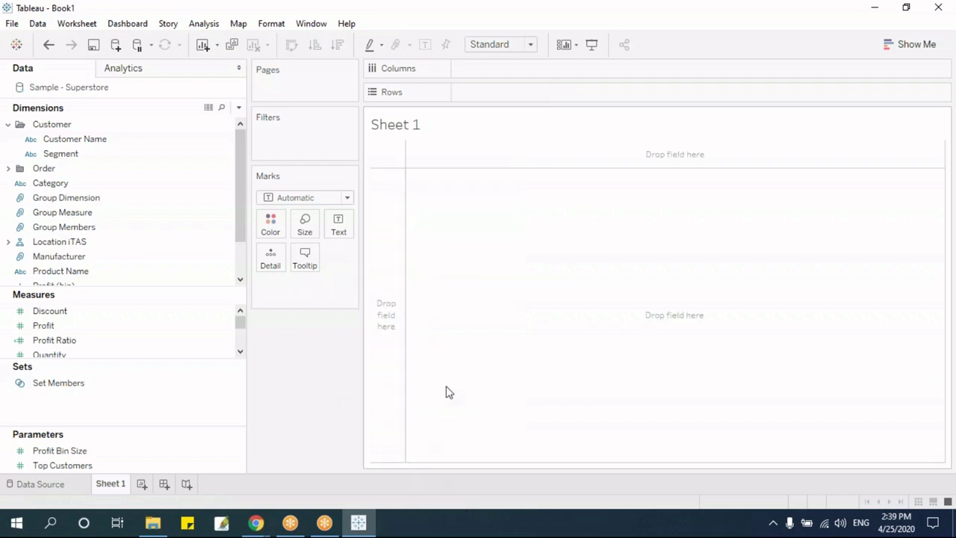
# Step: Build a bar chart with Sub-Category on Columns and Sales on Rows, enlarging the Measures section to reach Sales
pyautogui.moveTo(241, 197); pyautogui.dragTo(241, 234)
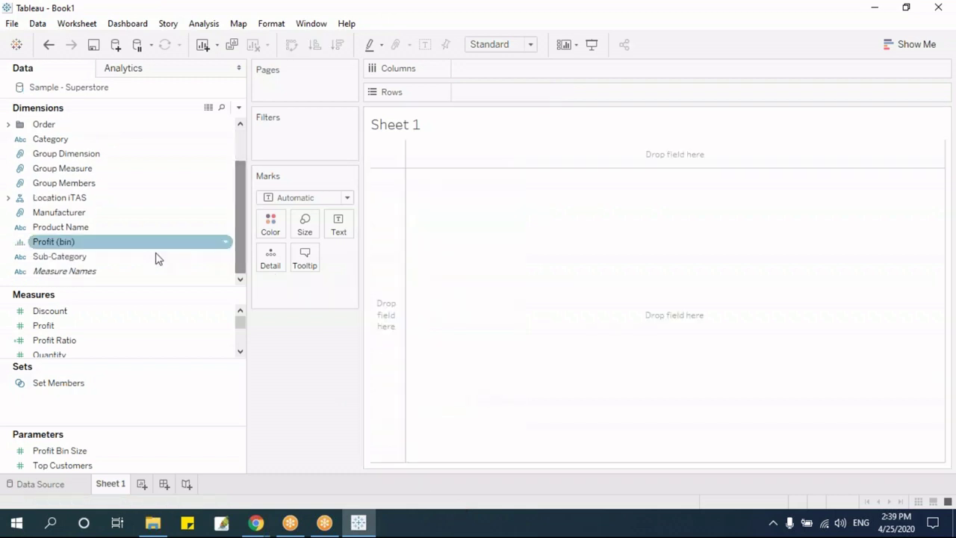
pyautogui.moveTo(123, 258); pyautogui.dragTo(522, 71)
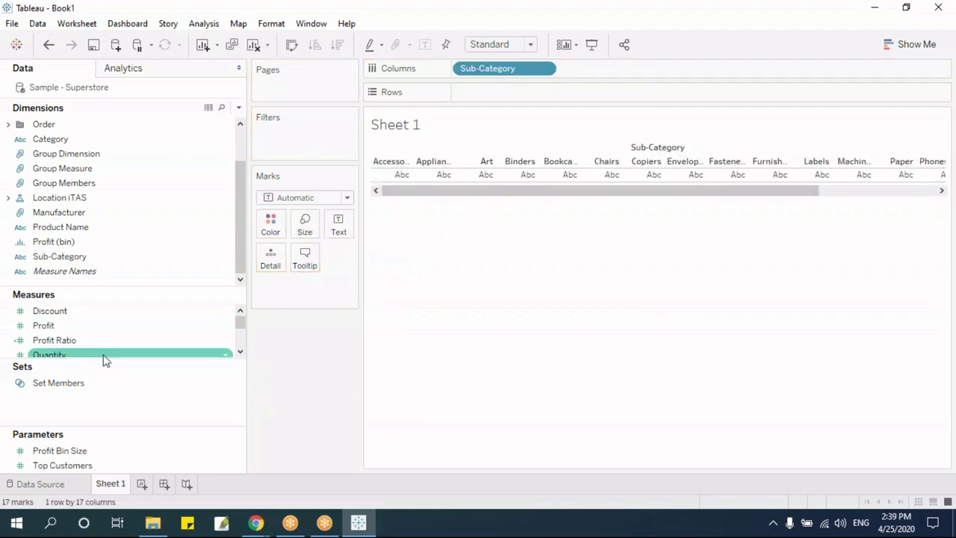
pyautogui.moveTo(102, 360); pyautogui.dragTo(102, 397)
pyautogui.moveTo(54, 369); pyautogui.dragTo(523, 93)
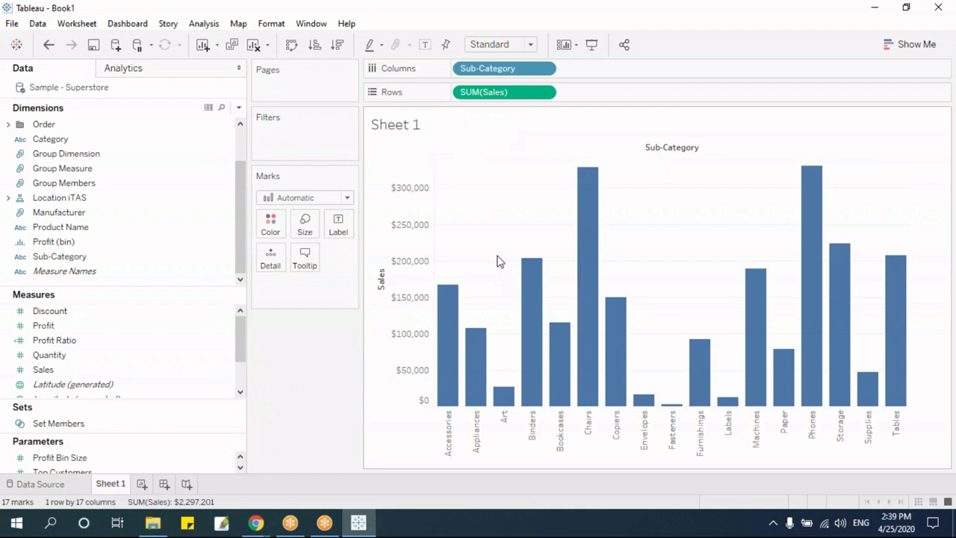
# Step: Swap the chart's rows and columns and sort the sub-categories in descending order of Sales
pyautogui.hotkey('ctrl', 'w')
pyautogui.click(337, 45)
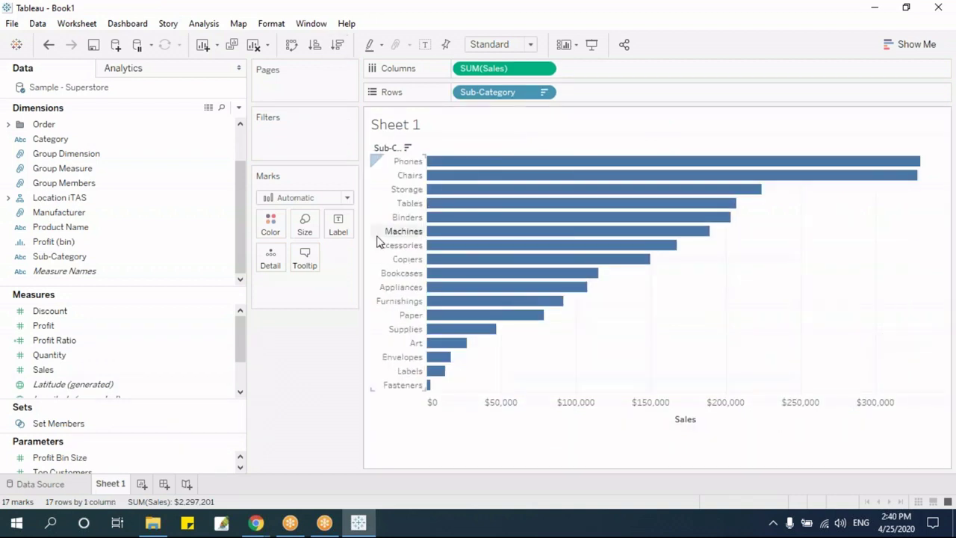
# Step: Create a set named Set Measure from the bars for Supplies, Art, Envelopes, Labels and Fasteners
pyautogui.click(429, 385)
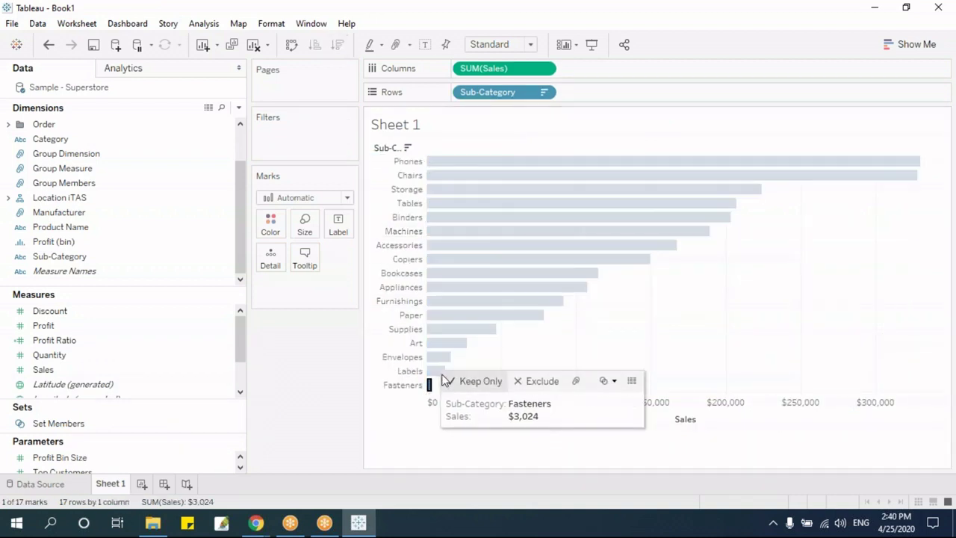
pyautogui.keyDown('ctrl'); pyautogui.click(436, 372); pyautogui.keyUp('ctrl')
pyautogui.keyDown('ctrl'); pyautogui.click(438, 358); pyautogui.keyUp('ctrl')
pyautogui.keyDown('ctrl'); pyautogui.click(439, 344); pyautogui.keyUp('ctrl')
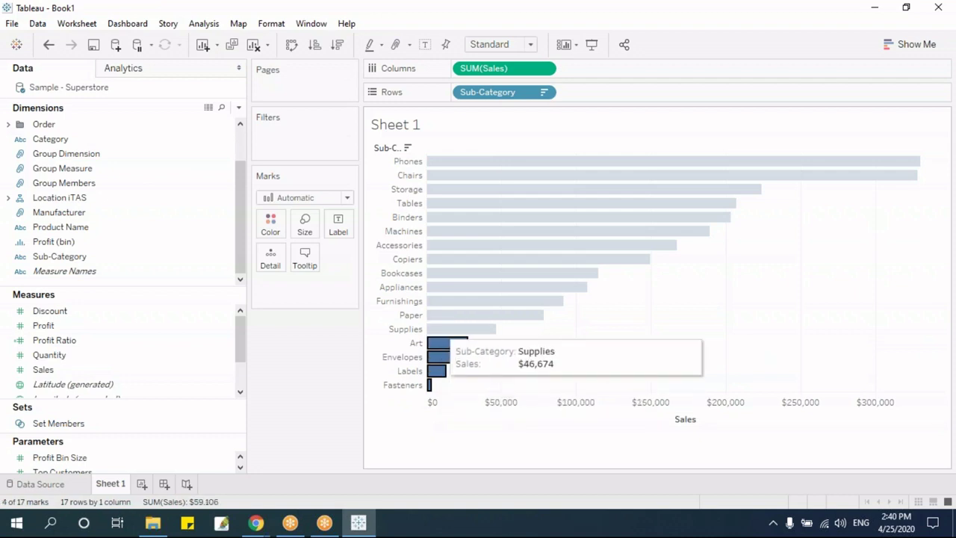
pyautogui.keyDown('ctrl'); pyautogui.click(448, 330); pyautogui.keyUp('ctrl')
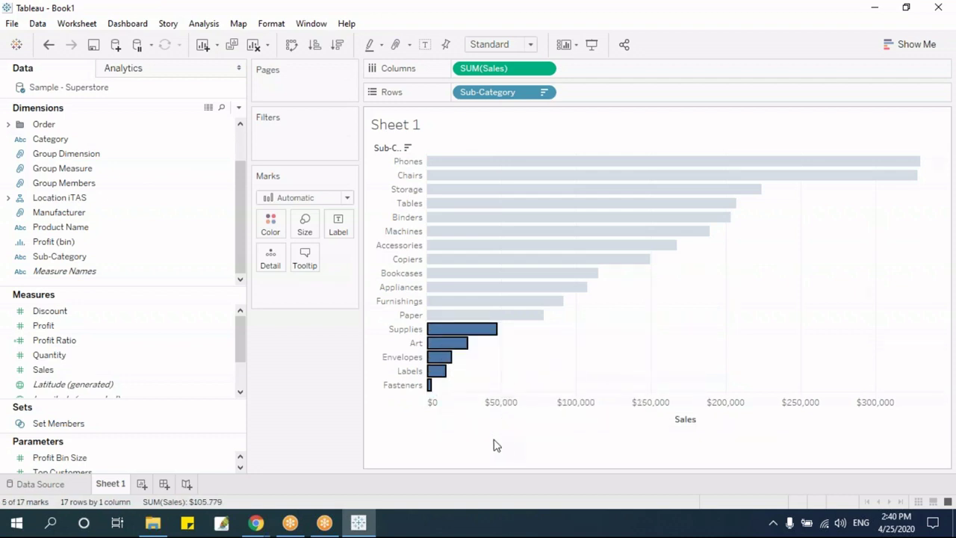
pyautogui.moveTo(461, 334)
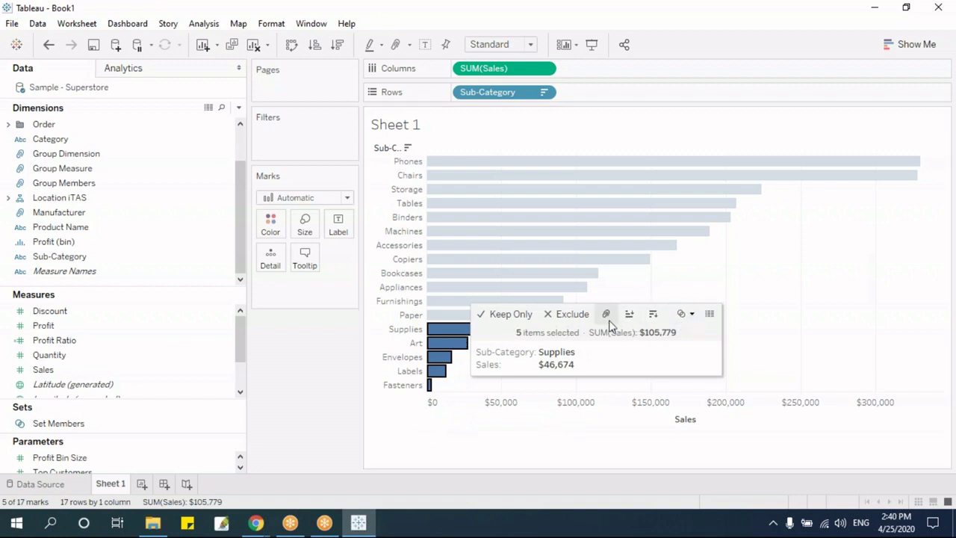
pyautogui.click(693, 316)
pyautogui.click(705, 334)
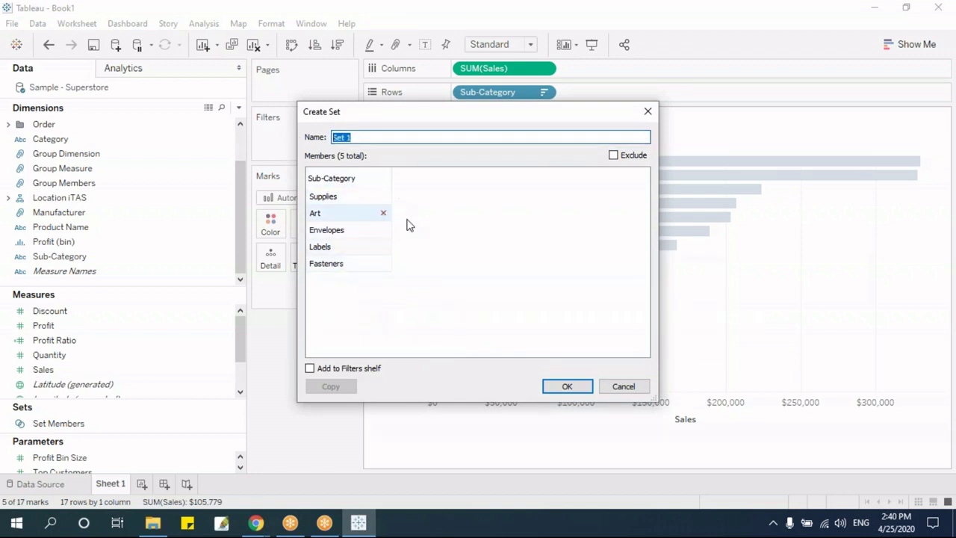
pyautogui.write('Set')
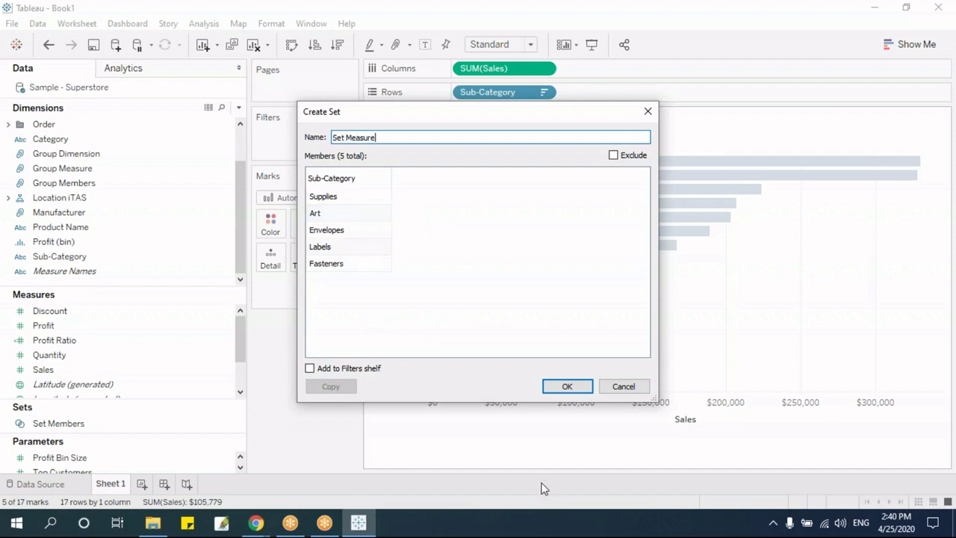
pyautogui.click(568, 387)
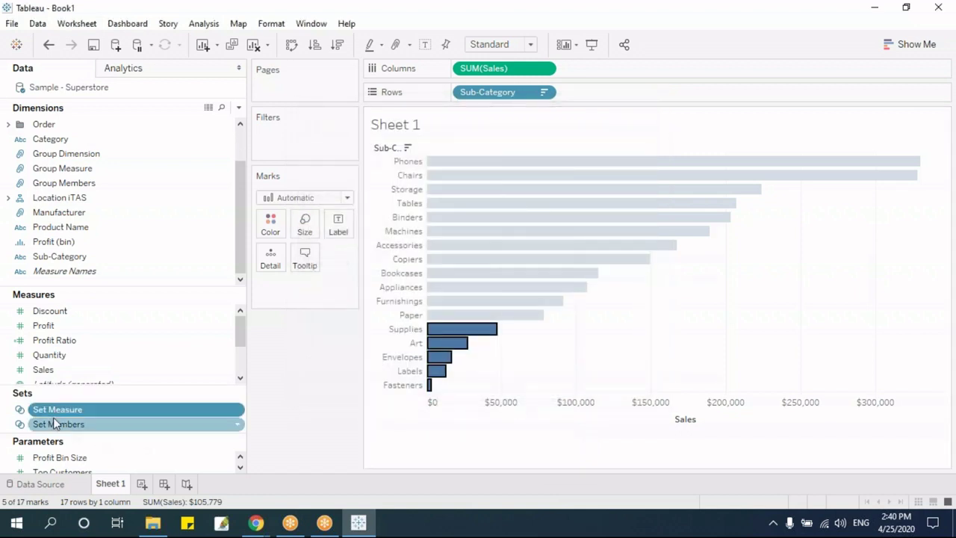
# Step: Filter the chart by the Set Measure set and replace Sub-Category on Rows with that set
pyautogui.click(425, 476)
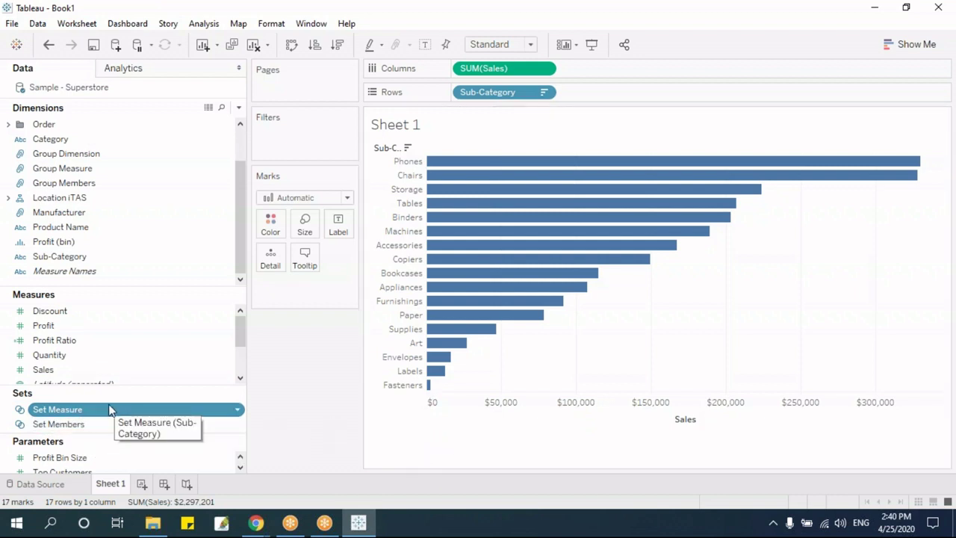
pyautogui.moveTo(100, 414); pyautogui.dragTo(311, 145)
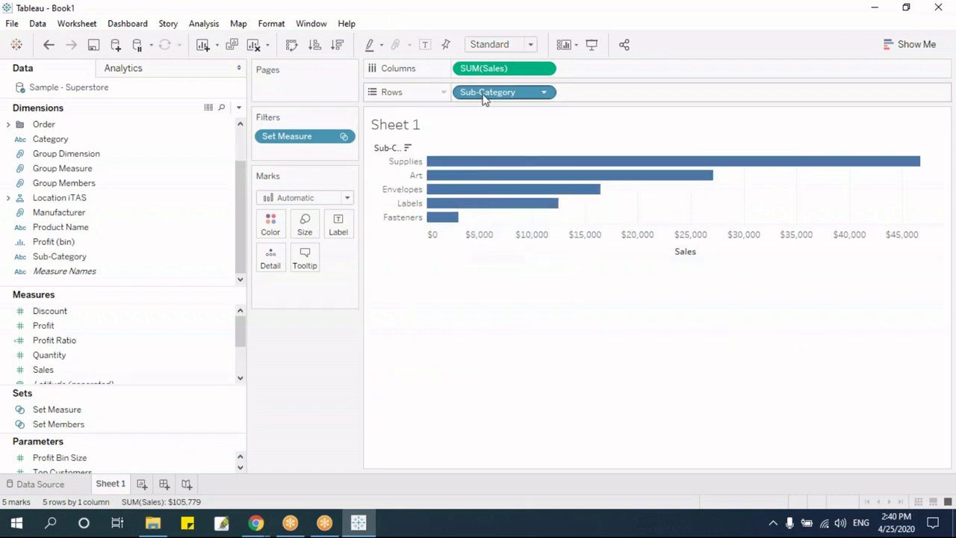
pyautogui.moveTo(481, 98); pyautogui.dragTo(473, 397)
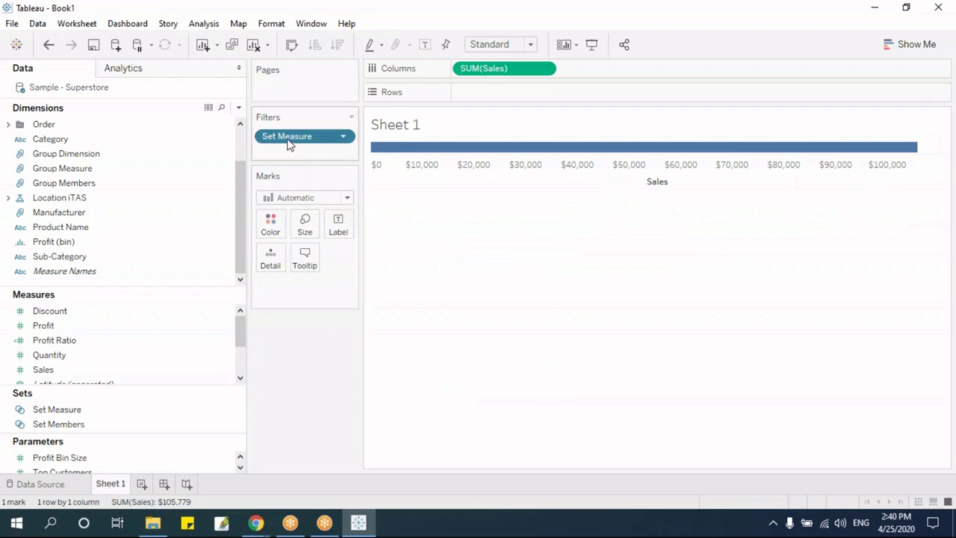
pyautogui.moveTo(290, 144); pyautogui.dragTo(515, 101)
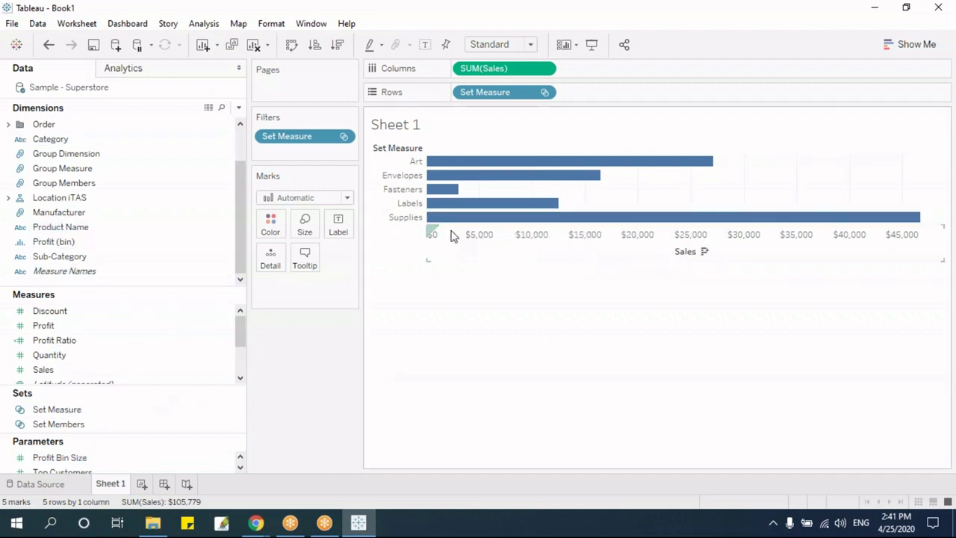
# Step: Remove Set Measure from Filters and Rows, and re-add it to Rows showing the members in the set instead of In/Out
pyautogui.moveTo(306, 144); pyautogui.dragTo(323, 389)
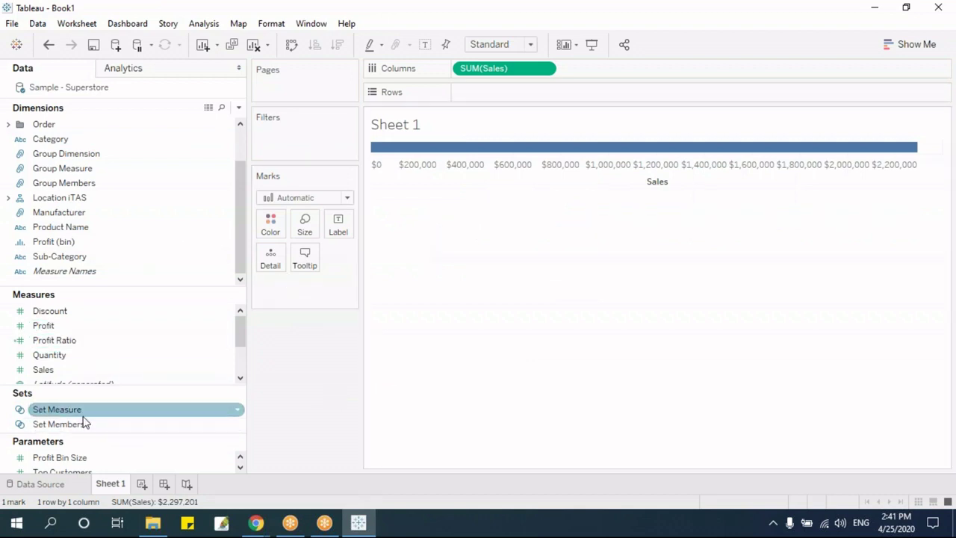
pyautogui.moveTo(82, 420); pyautogui.dragTo(303, 151)
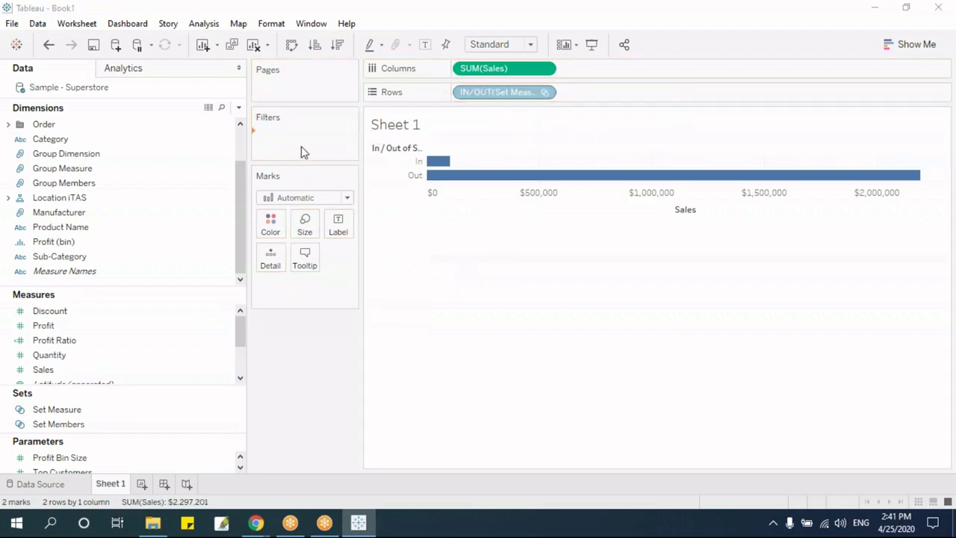
pyautogui.click(560, 435)
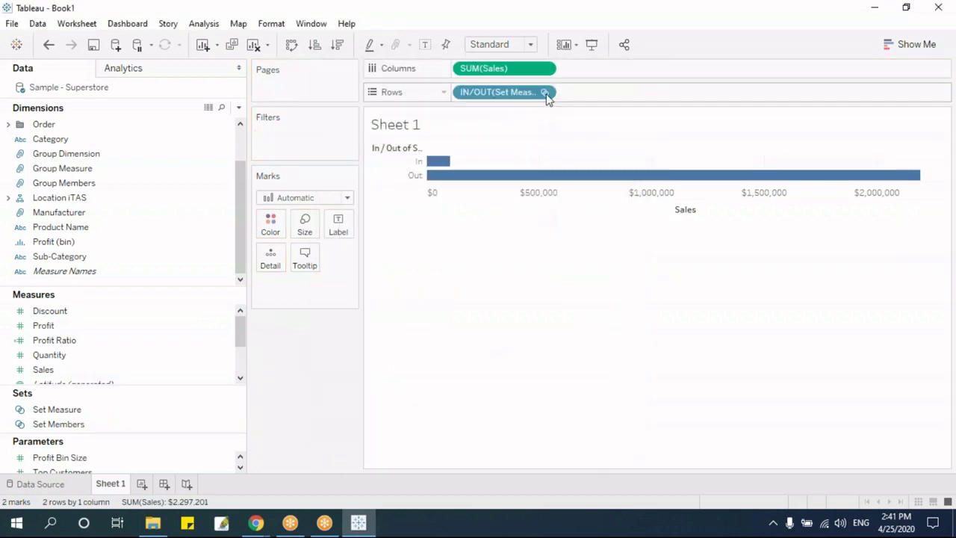
pyautogui.click(544, 92)
pyautogui.click(523, 236)
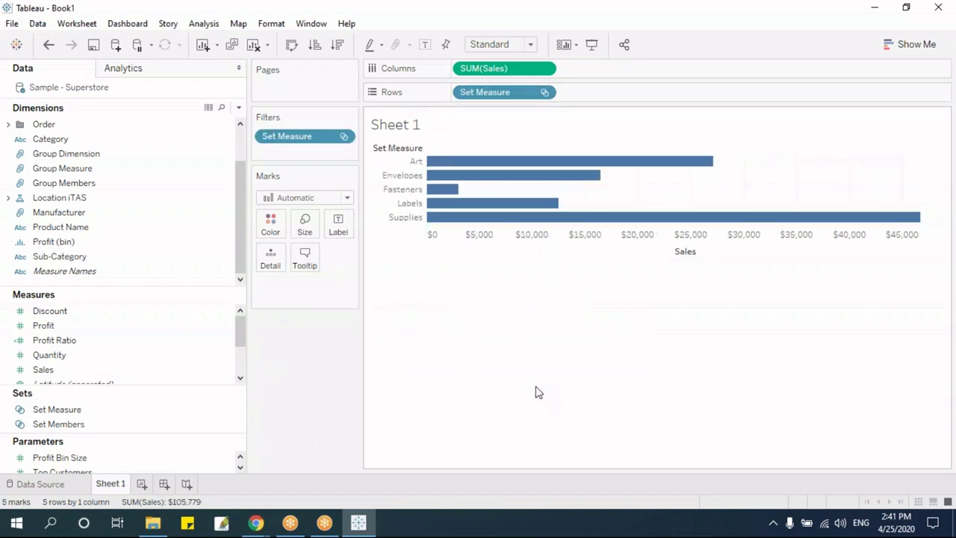
# Step: Clear the sheet and rebuild the bar chart with Sub-Category on Rows and Sales on Columns, sorted descending
pyautogui.hotkey('alt', 'shift', 'BackSpace')
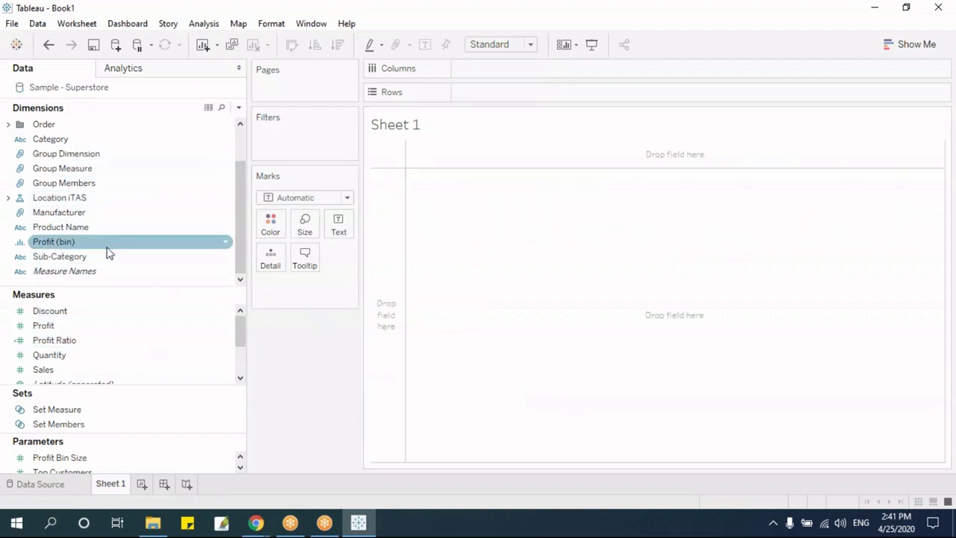
pyautogui.moveTo(100, 261); pyautogui.dragTo(524, 92)
pyautogui.click(43, 370)
pyautogui.moveTo(45, 372); pyautogui.dragTo(489, 68)
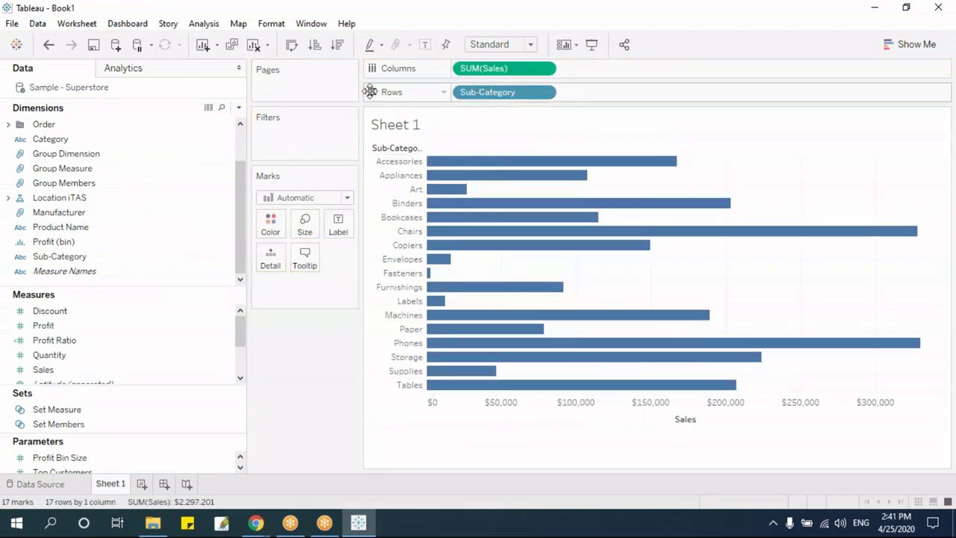
pyautogui.click(338, 45)
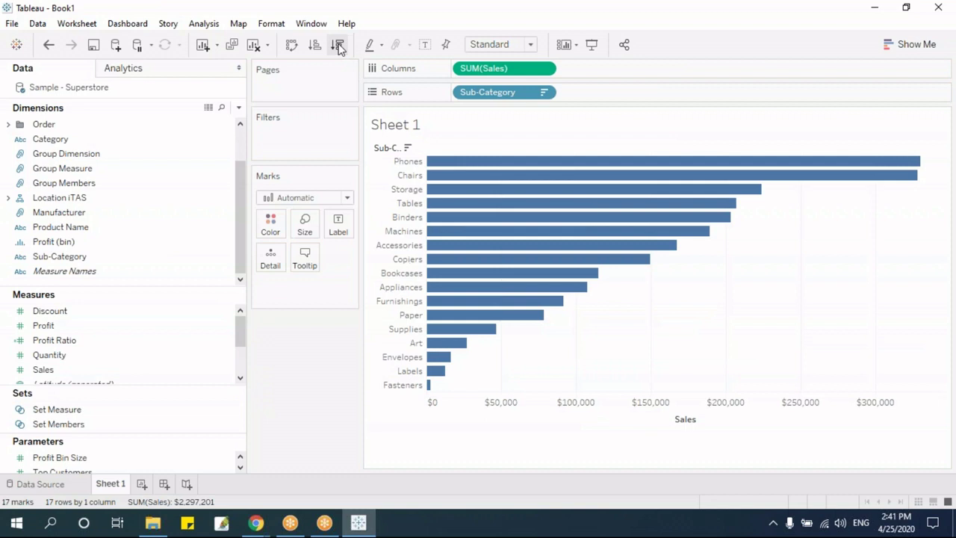
# Step: Create a set named Set Dimension from the row headers Supplies, Art, Envelopes, Labels and Fasteners
pyautogui.click(401, 388)
pyautogui.moveTo(399, 373); pyautogui.dragTo(404, 330)
pyautogui.moveTo(411, 341)
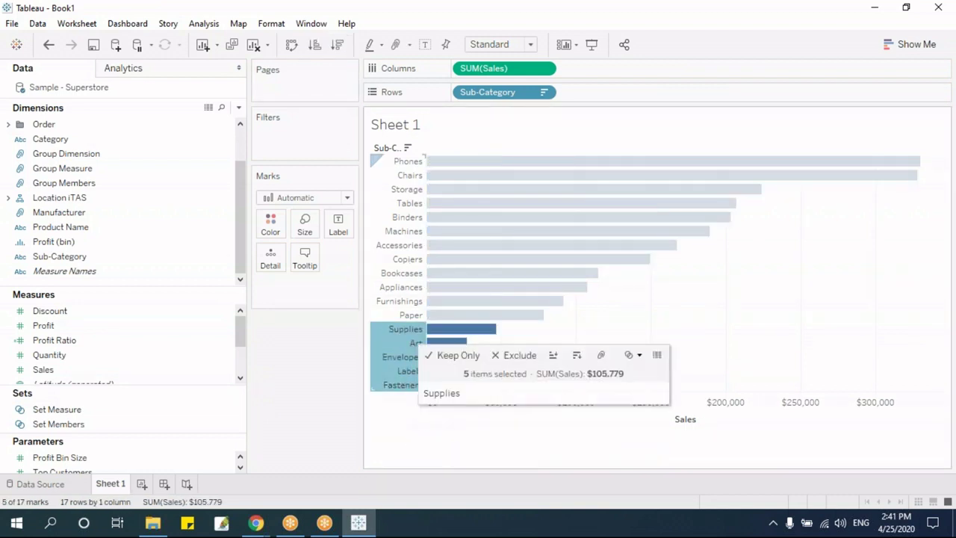
pyautogui.click(638, 358)
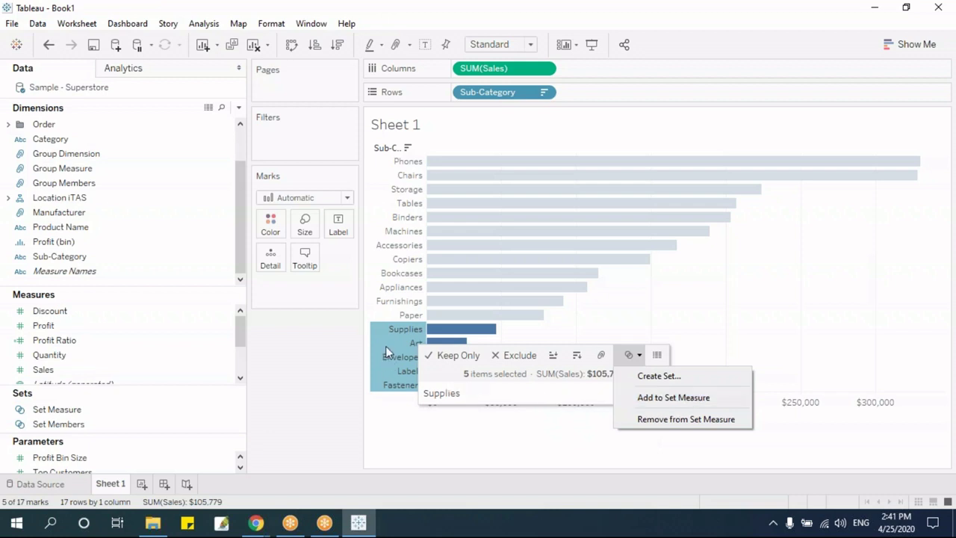
pyautogui.click(663, 377)
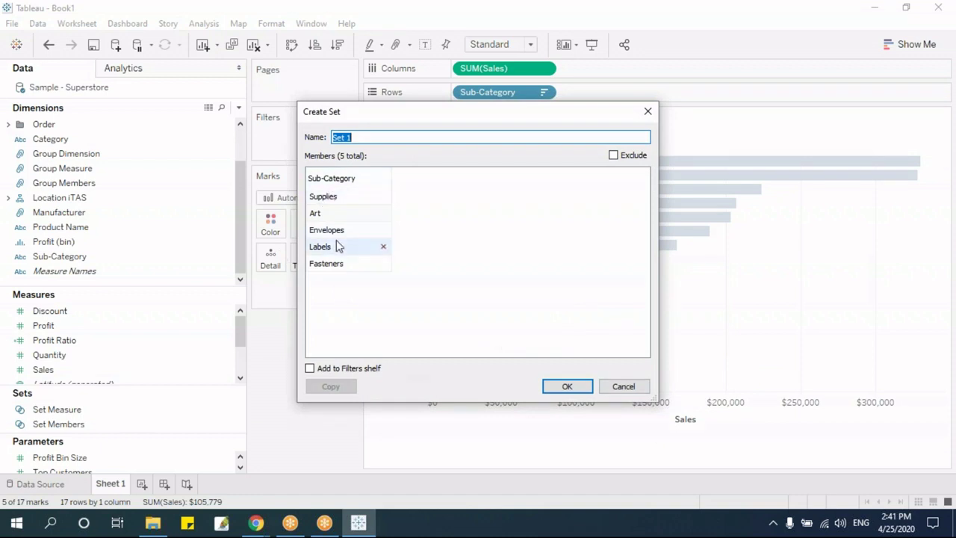
pyautogui.write('Set Di')
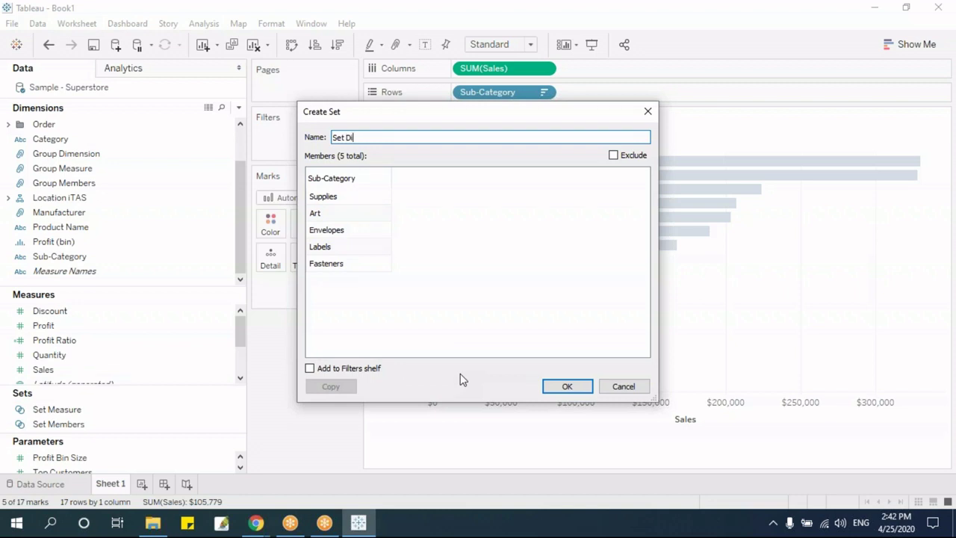
pyautogui.write('mension')
pyautogui.click(567, 386)
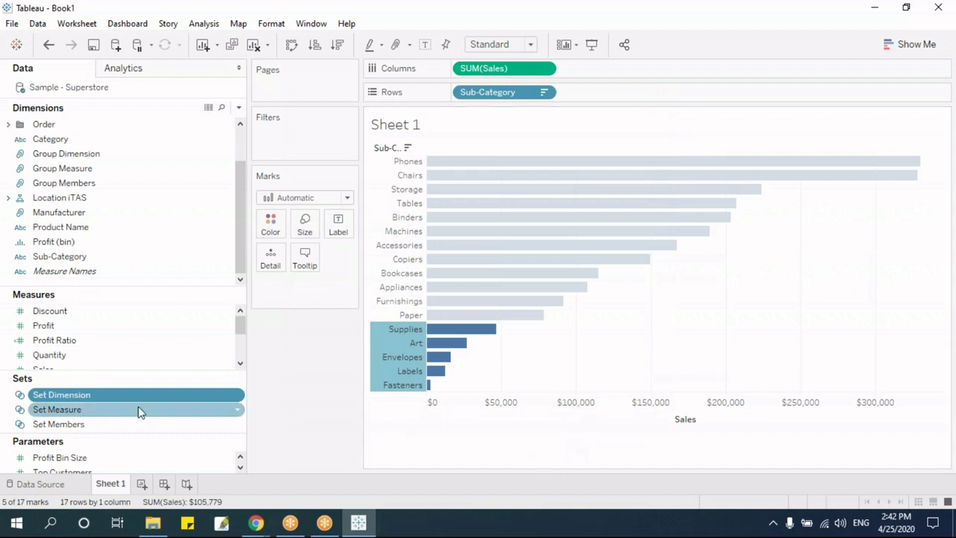
# Step: Filter the sub-category sales chart by the Set Dimension set
pyautogui.click(427, 452)
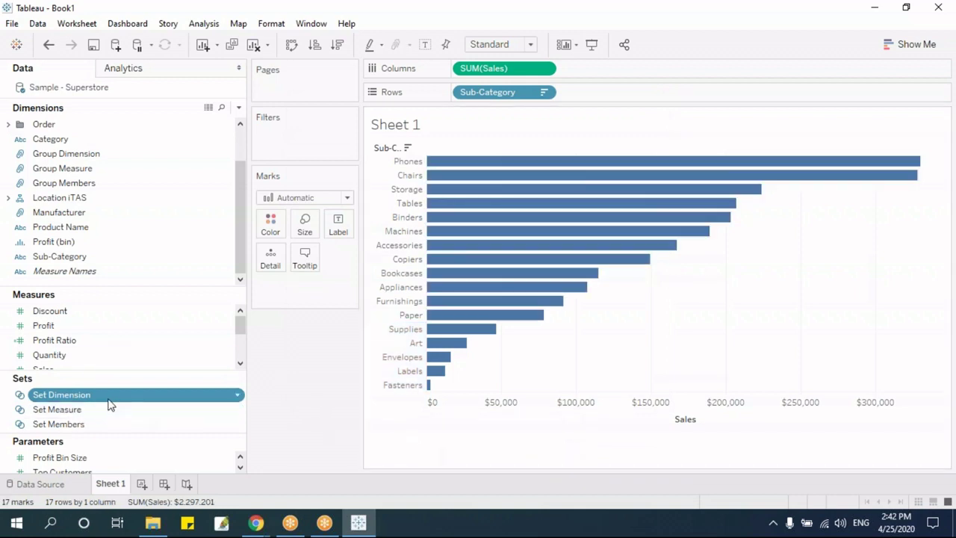
pyautogui.moveTo(134, 398); pyautogui.dragTo(299, 136)
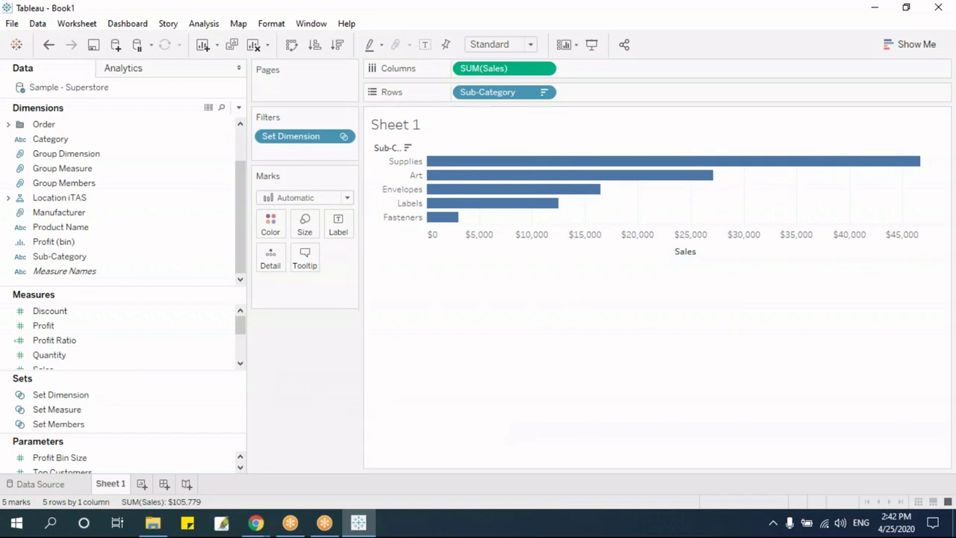
pyautogui.rightClick(105, 257)
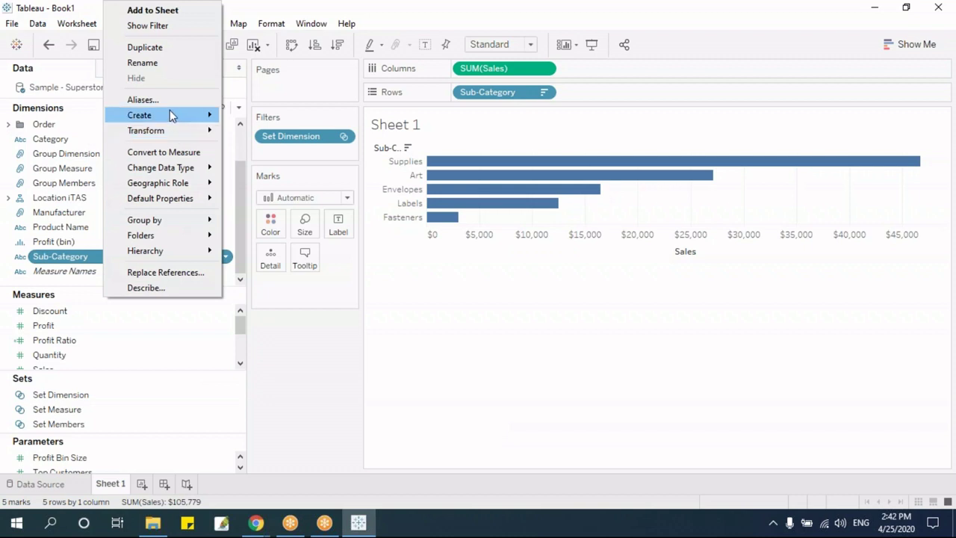
pyautogui.moveTo(173, 114)
pyautogui.click(245, 147)
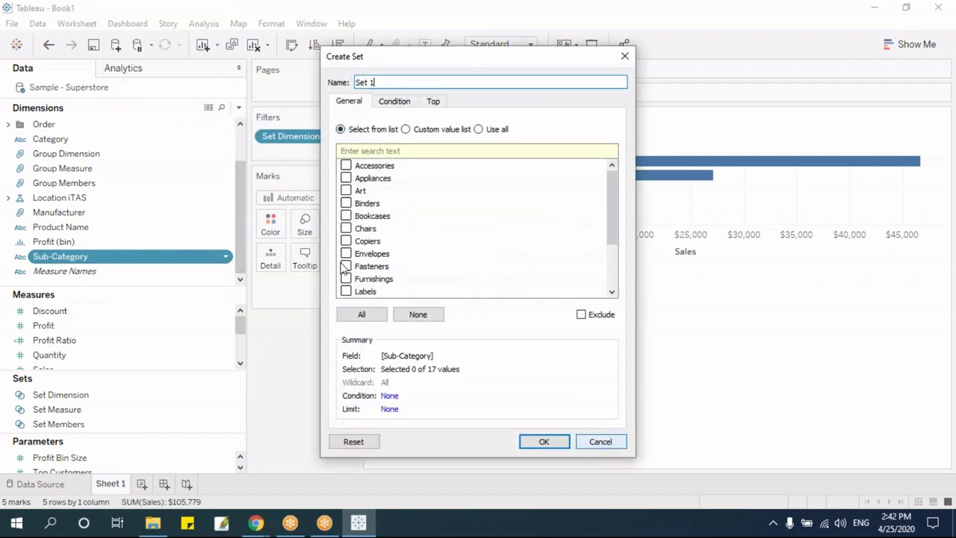
pyautogui.click(584, 444)
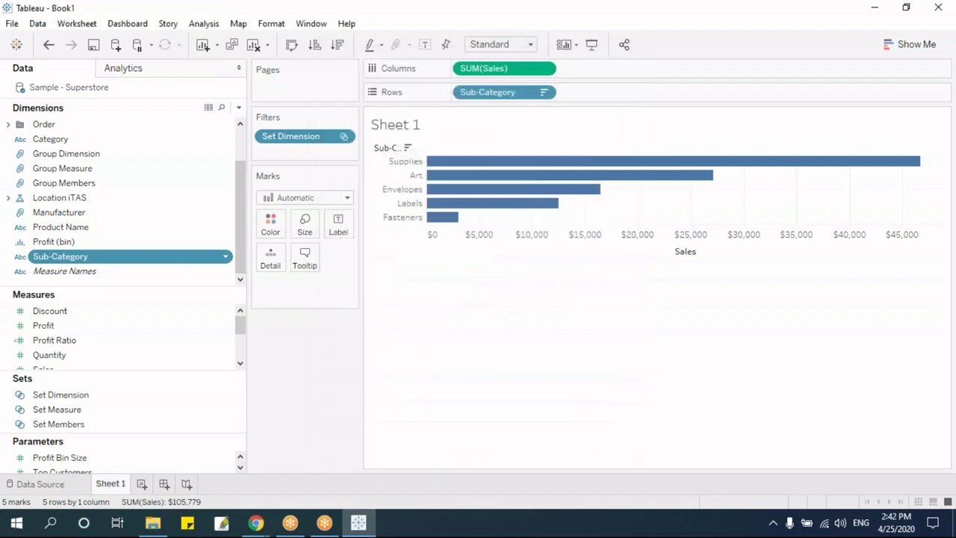
pyautogui.click(76, 401)
pyautogui.click(78, 410)
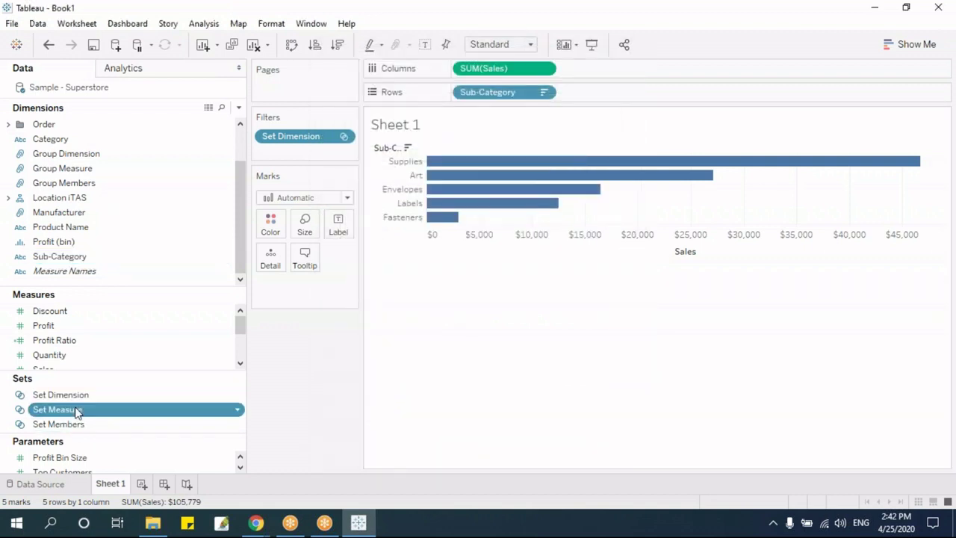
pyautogui.click(78, 423)
pyautogui.click(238, 143)
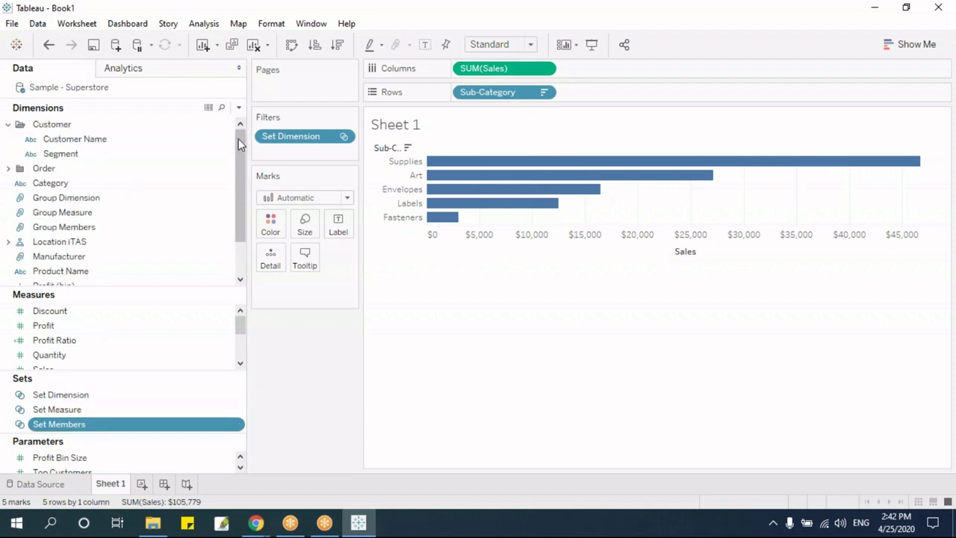
pyautogui.scroll(-2, 230, 211)
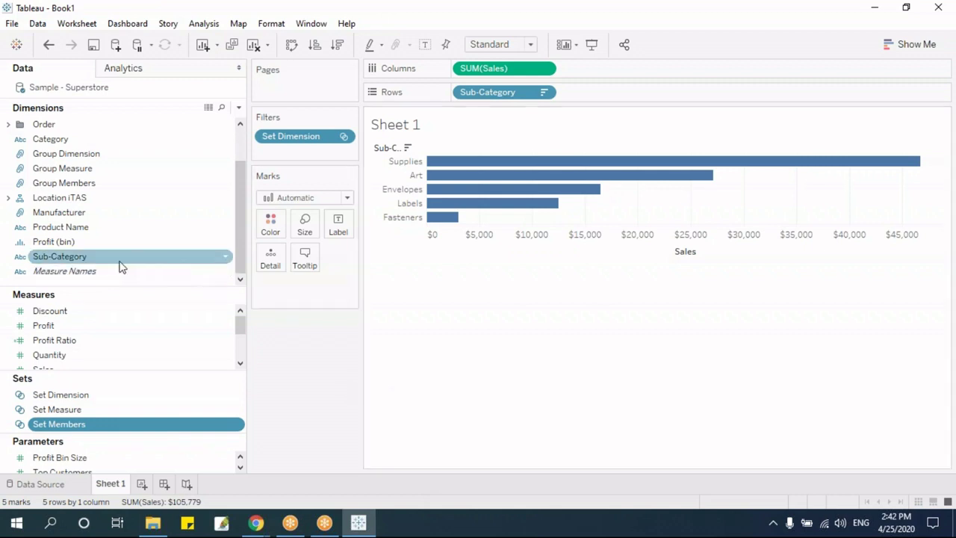
# Step: Create a set named Set Members SubCat from Sub-Category containing Accessories, Appliances, Art, Binders, Bookcases, Chairs and Copiers
pyautogui.rightClick(77, 263)
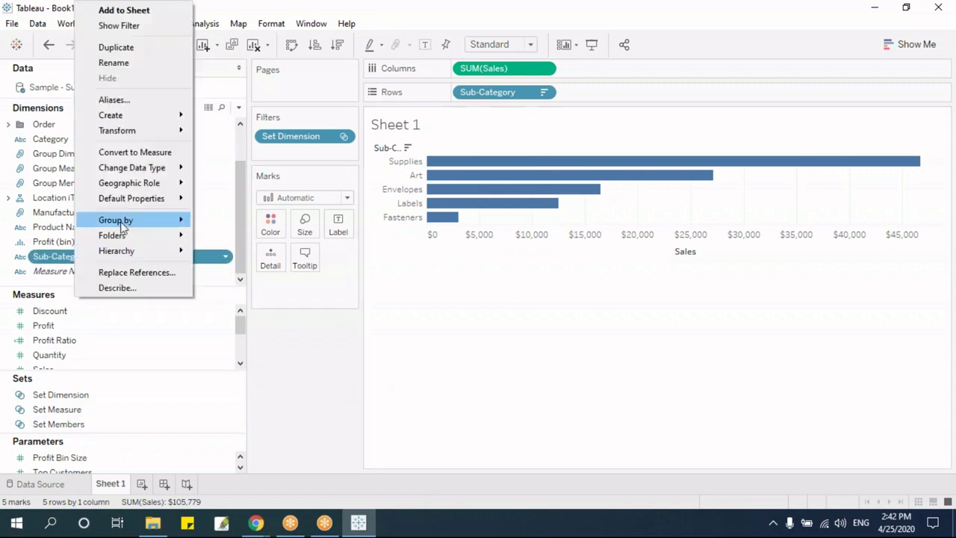
pyautogui.moveTo(123, 118)
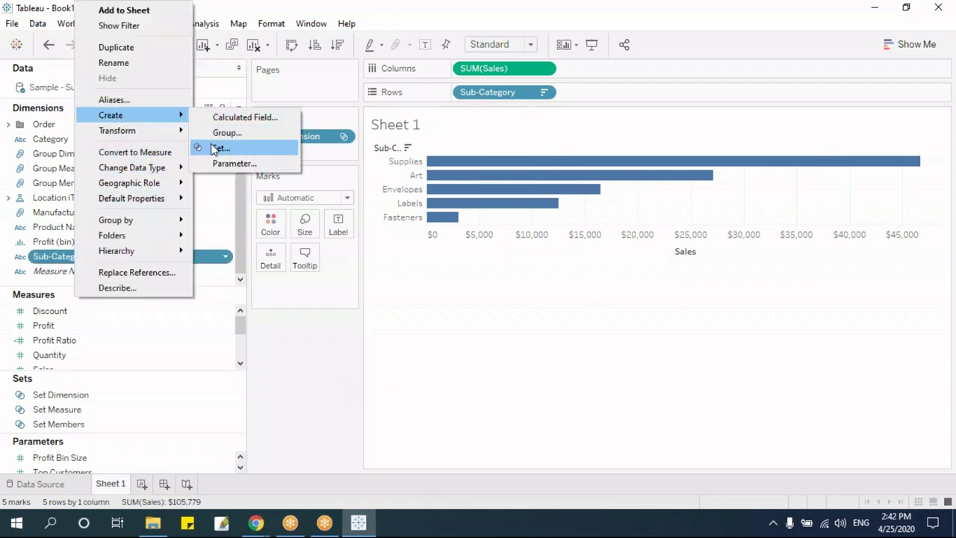
pyautogui.click(216, 149)
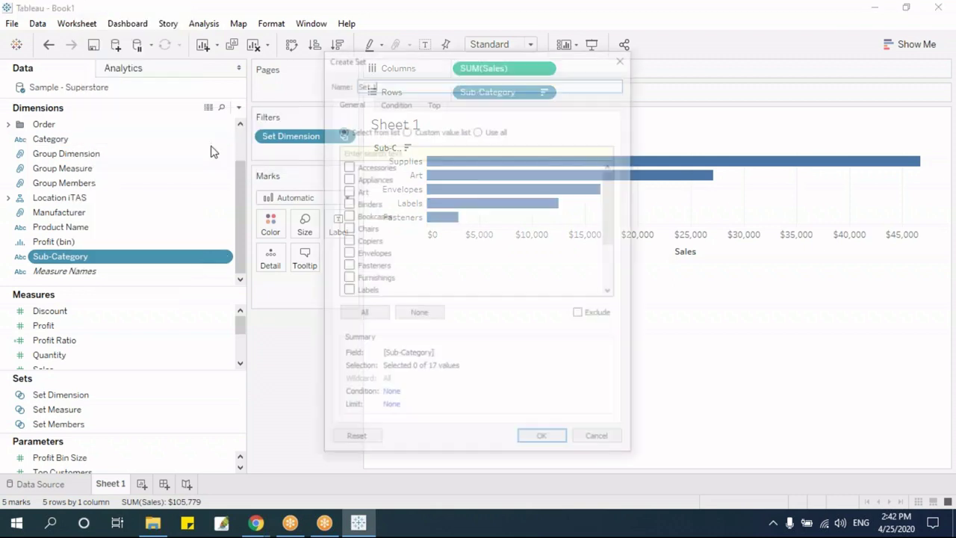
pyautogui.moveTo(441, 60); pyautogui.dragTo(515, 99)
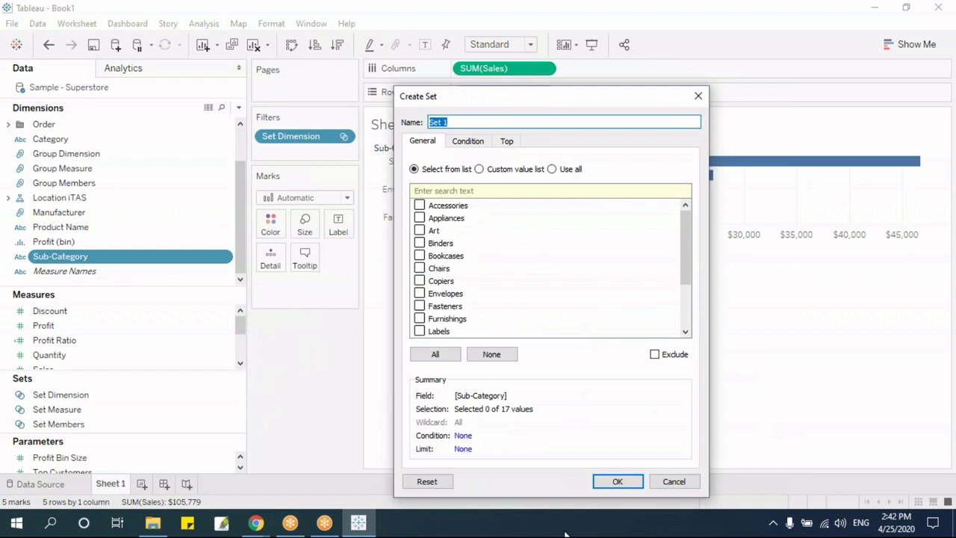
pyautogui.write('A')
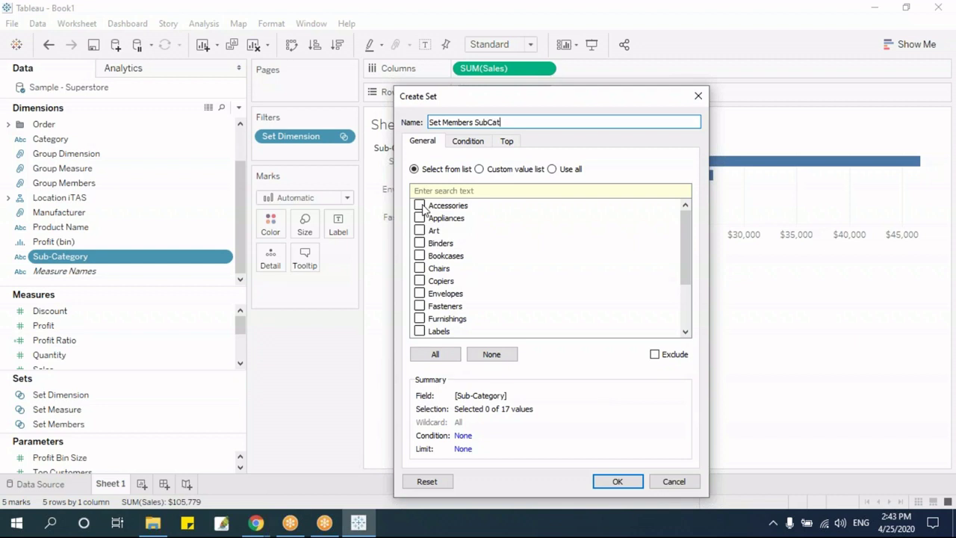
pyautogui.click(420, 206)
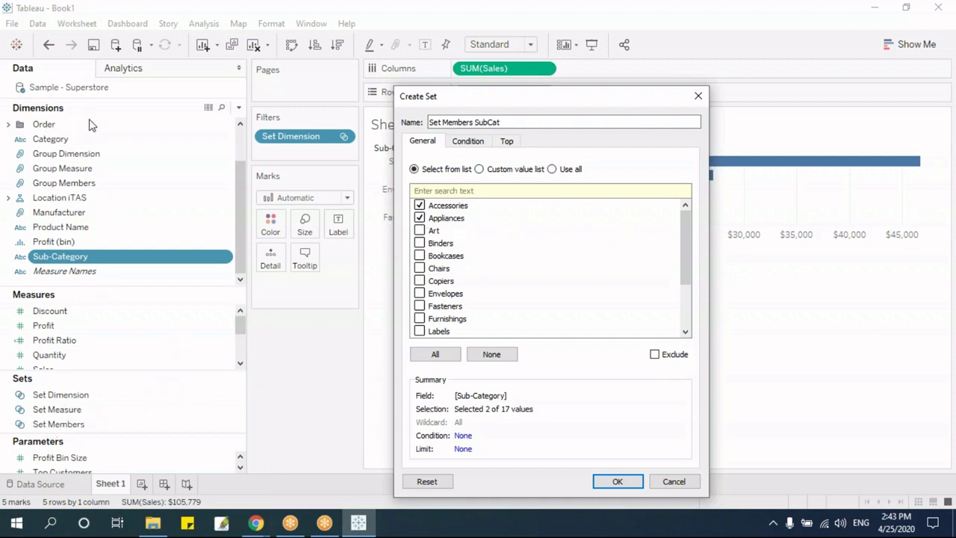
pyautogui.click(421, 232)
pyautogui.click(420, 255)
pyautogui.click(419, 268)
pyautogui.click(419, 281)
pyautogui.click(616, 481)
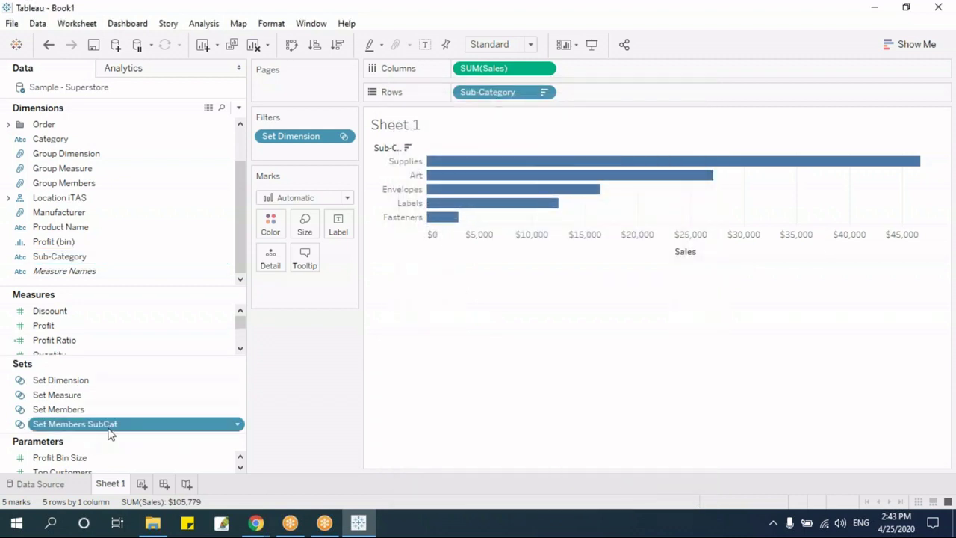
# Step: Replace the Set Dimension filter with Set Members SubCat to view its bars, and clear that filter from the chart again
pyautogui.moveTo(107, 431); pyautogui.dragTo(381, 190)
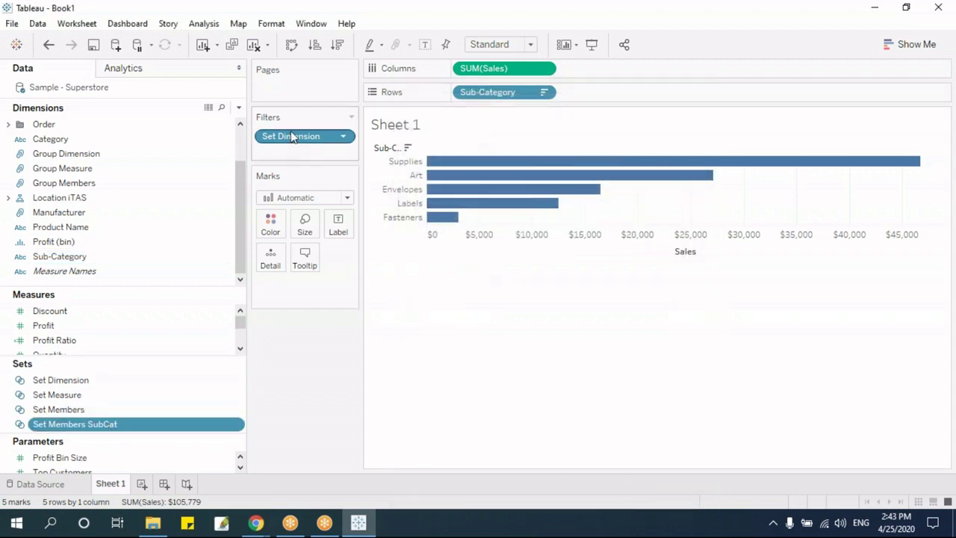
pyautogui.moveTo(320, 136); pyautogui.dragTo(326, 422)
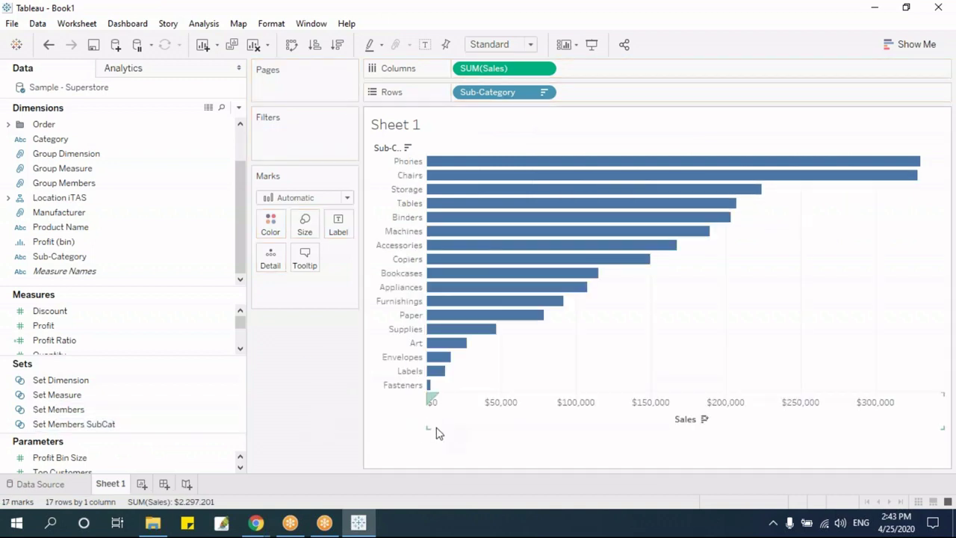
pyautogui.moveTo(91, 428); pyautogui.dragTo(306, 138)
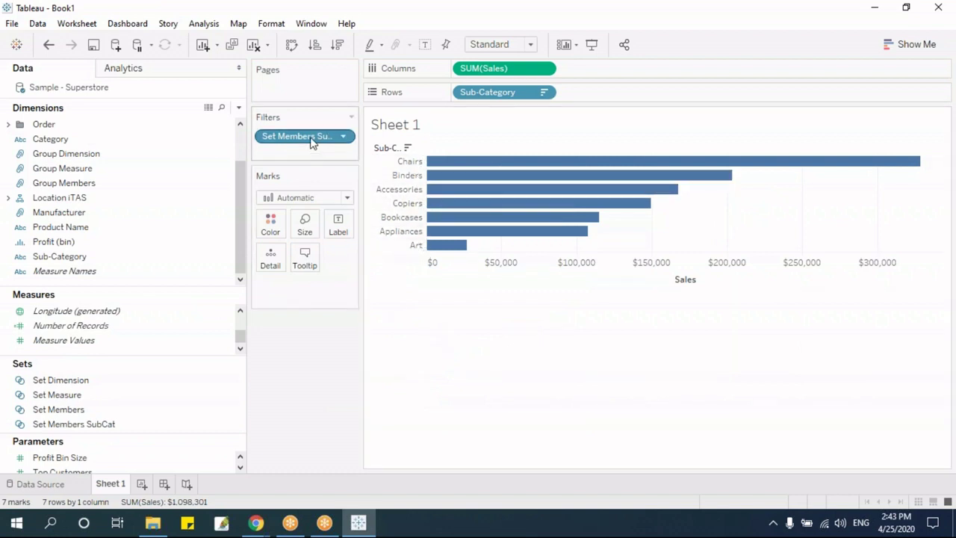
pyautogui.moveTo(312, 141); pyautogui.dragTo(345, 404)
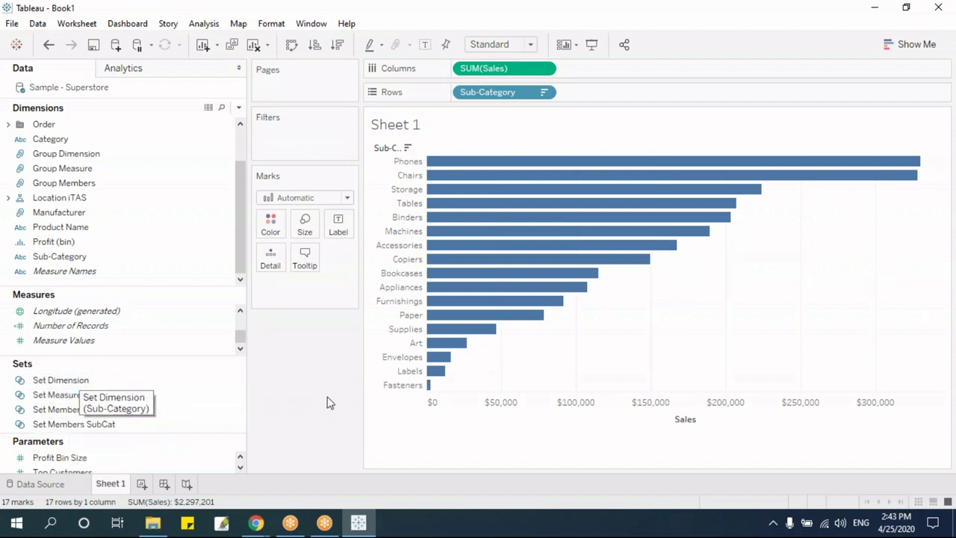
# Step: Examine the definitions of Set Dimension and Set Members in their edit dialogs without changing either set
pyautogui.rightClick(46, 382)
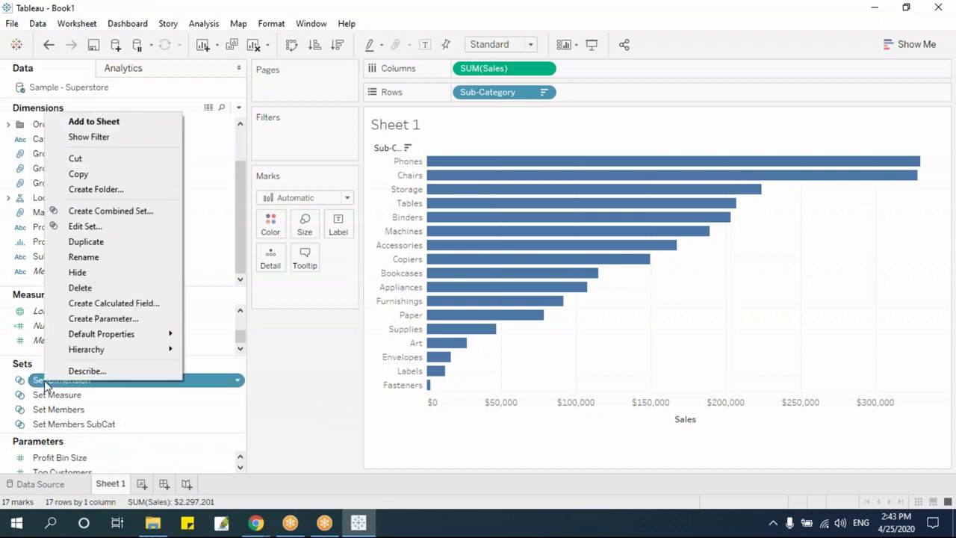
pyautogui.click(105, 224)
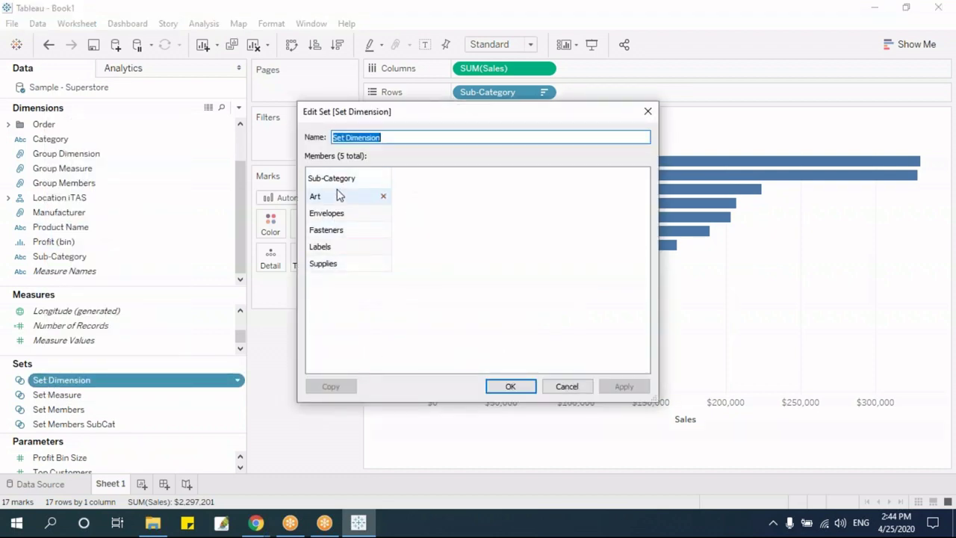
pyautogui.click(571, 388)
pyautogui.click(59, 409)
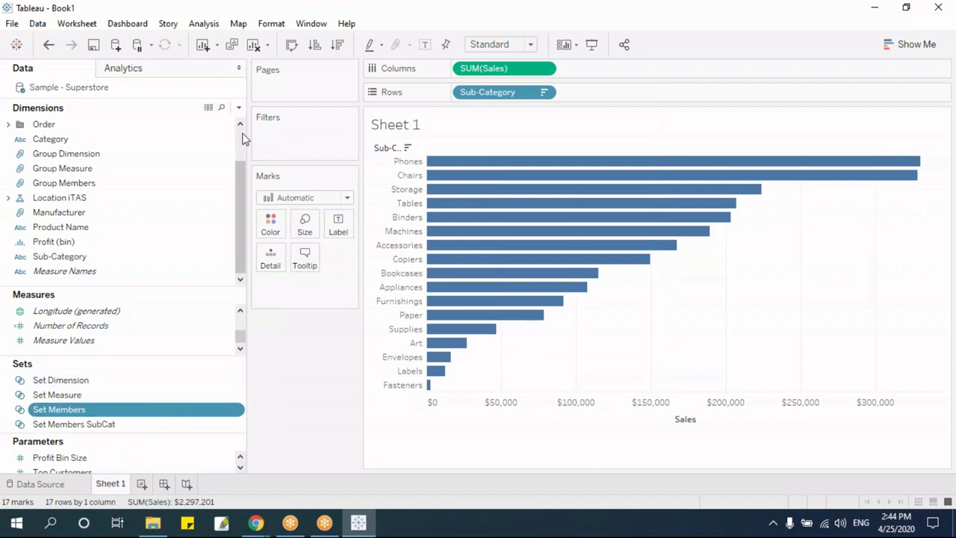
pyautogui.scroll(2, 241, 139)
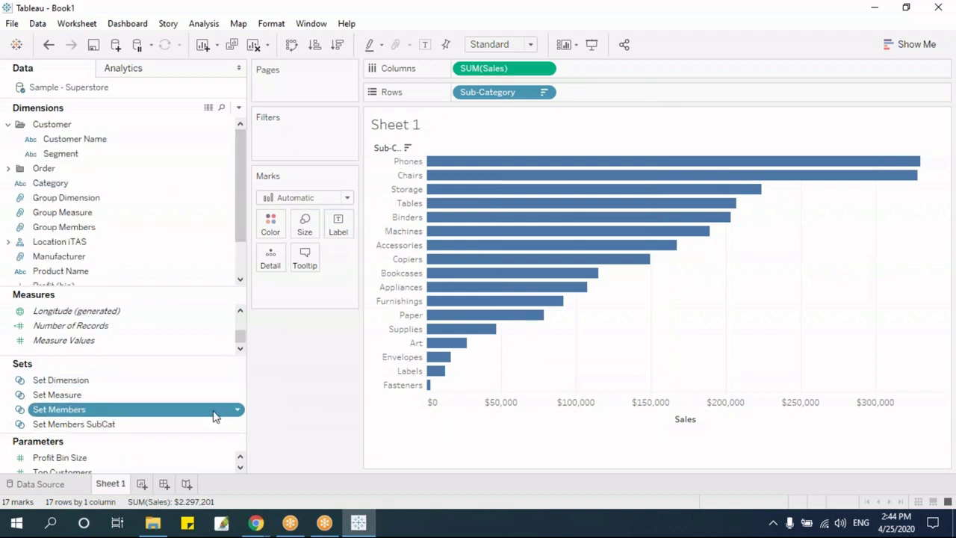
pyautogui.rightClick(66, 414)
pyautogui.click(129, 234)
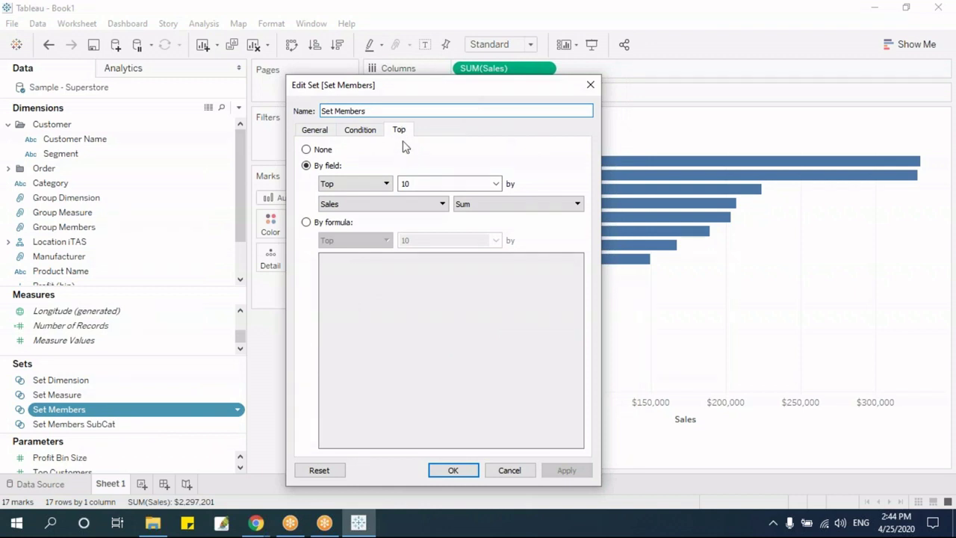
pyautogui.click(524, 472)
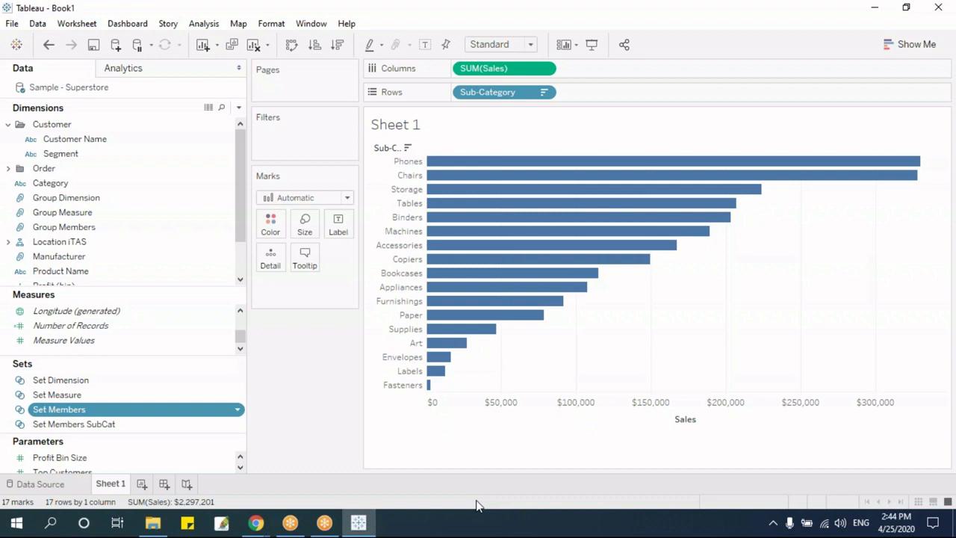
# Step: Compare Set Dimension's fixed member list with the Top condition that defines Set Members
pyautogui.rightClick(89, 380)
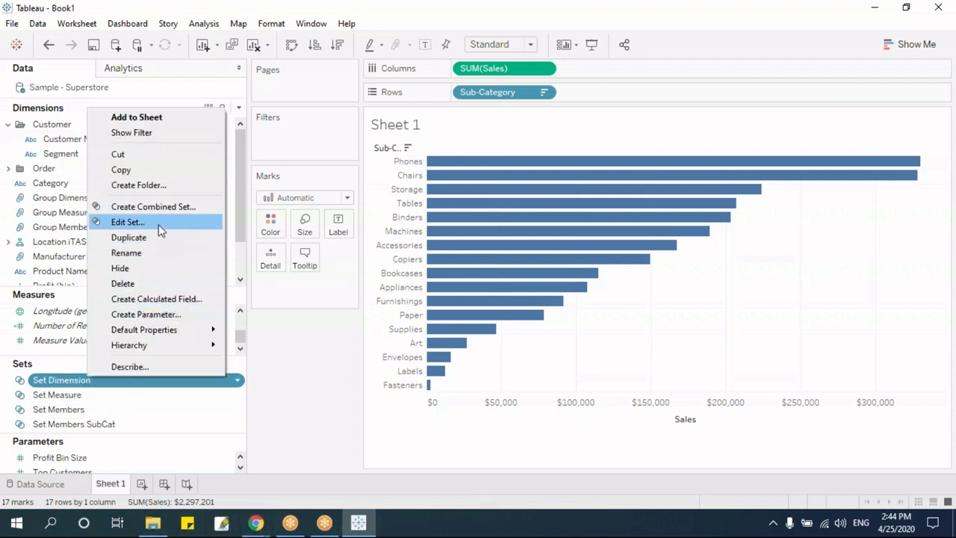
pyautogui.click(126, 222)
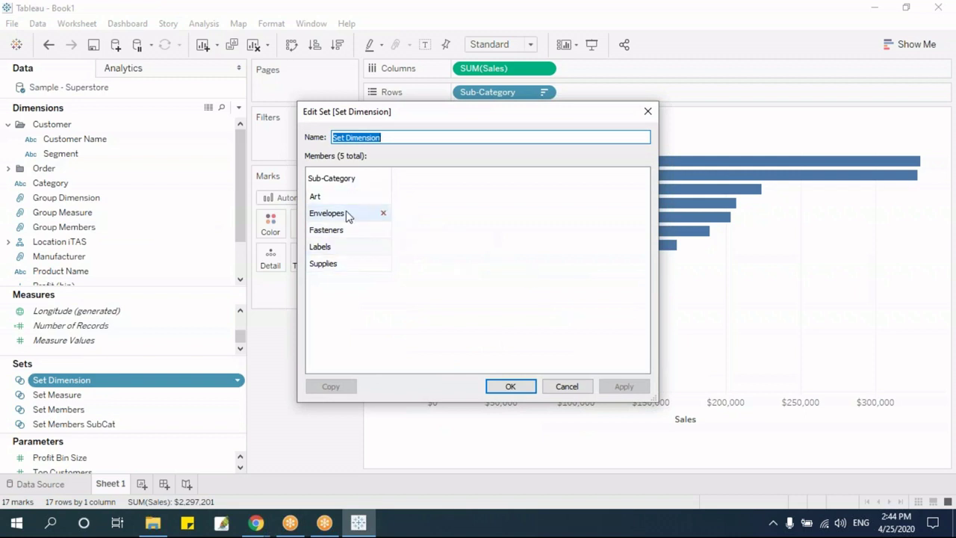
pyautogui.click(577, 386)
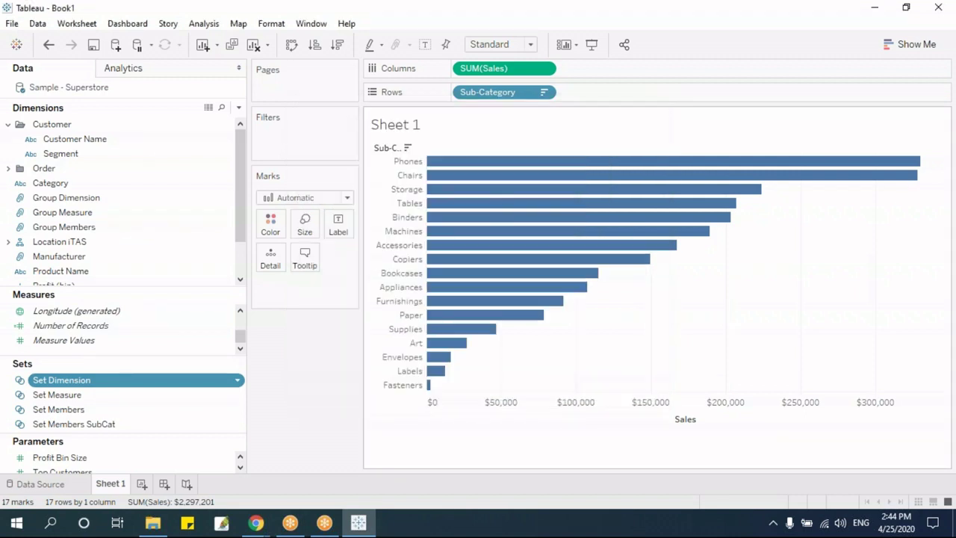
pyautogui.rightClick(76, 409)
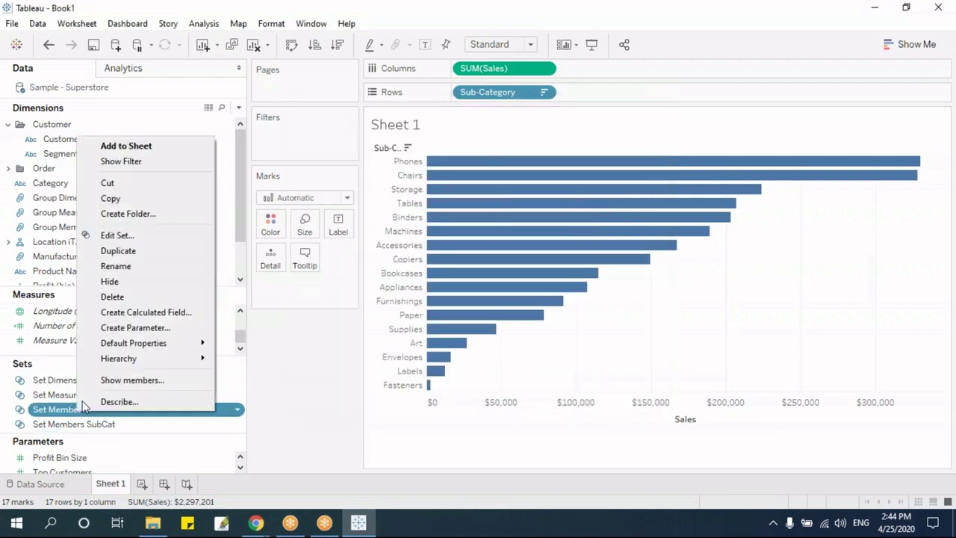
pyautogui.click(119, 235)
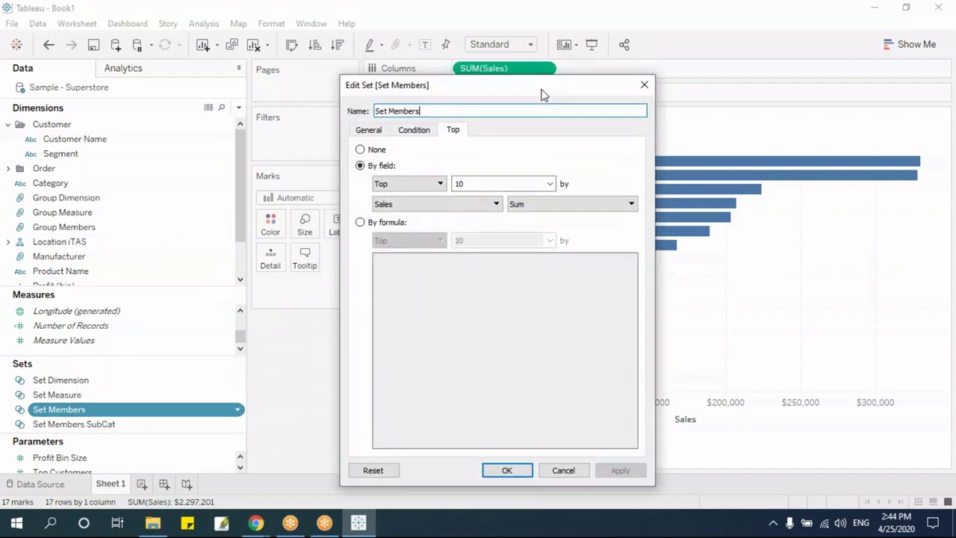
pyautogui.moveTo(543, 94); pyautogui.dragTo(724, 93)
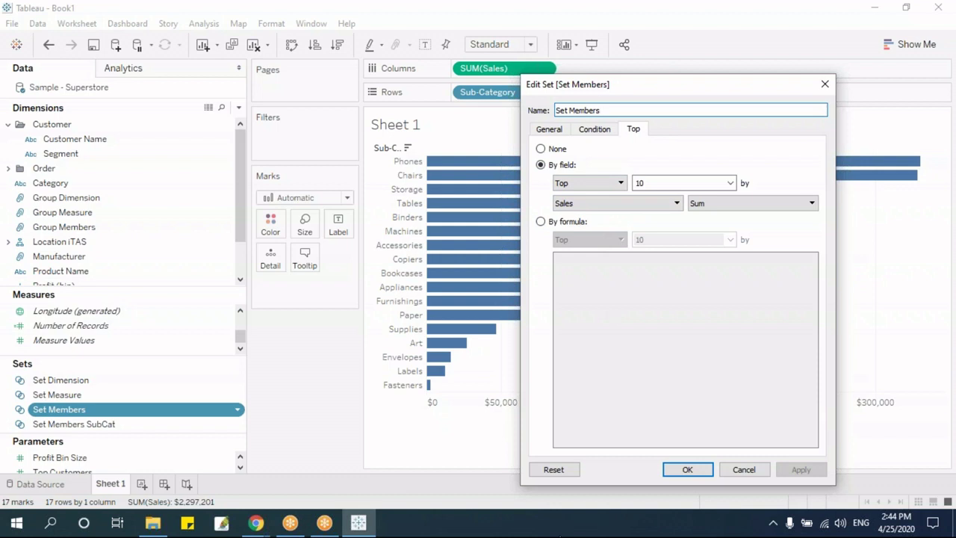
pyautogui.press('Return')
pyautogui.rightClick(83, 134)
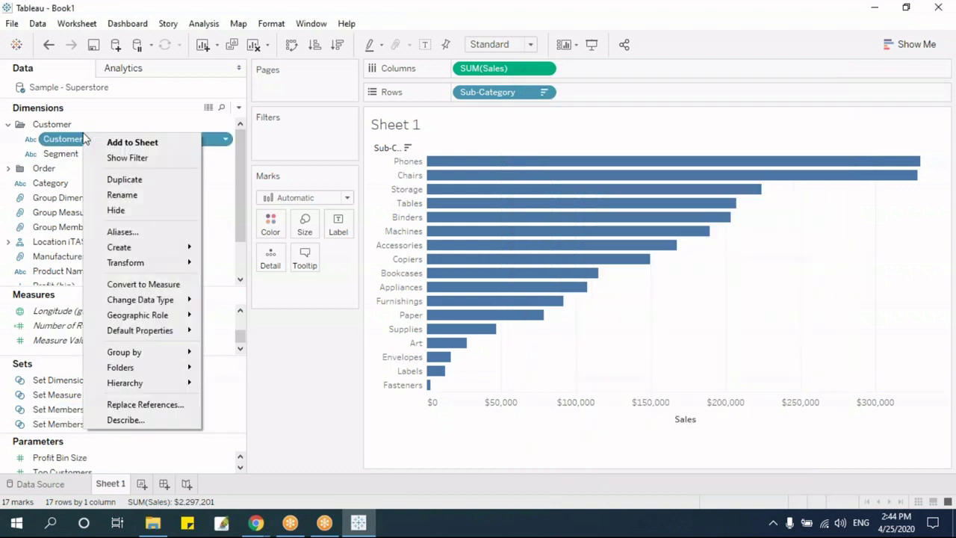
pyautogui.moveTo(152, 252)
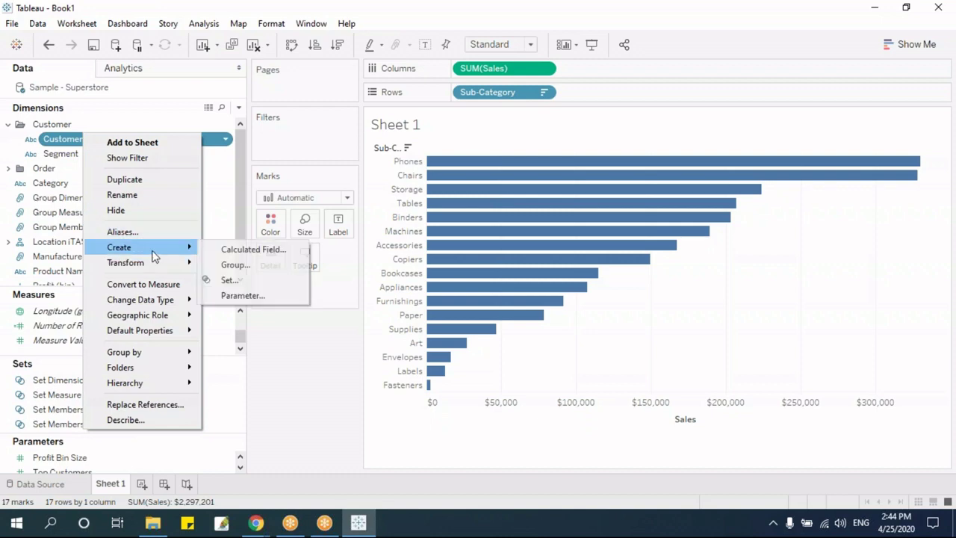
pyautogui.click(263, 280)
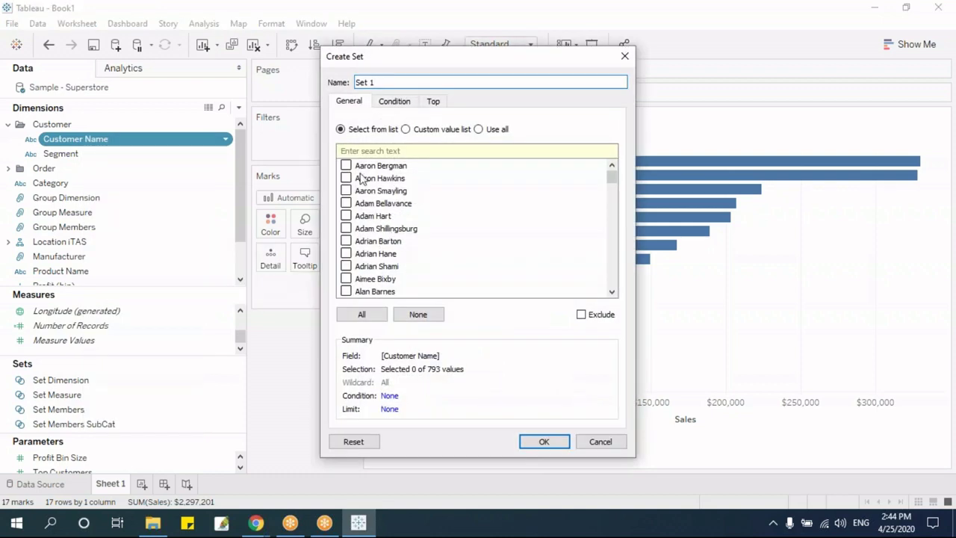
pyautogui.click(346, 165)
pyautogui.click(346, 177)
pyautogui.click(346, 191)
pyautogui.click(345, 203)
pyautogui.click(346, 215)
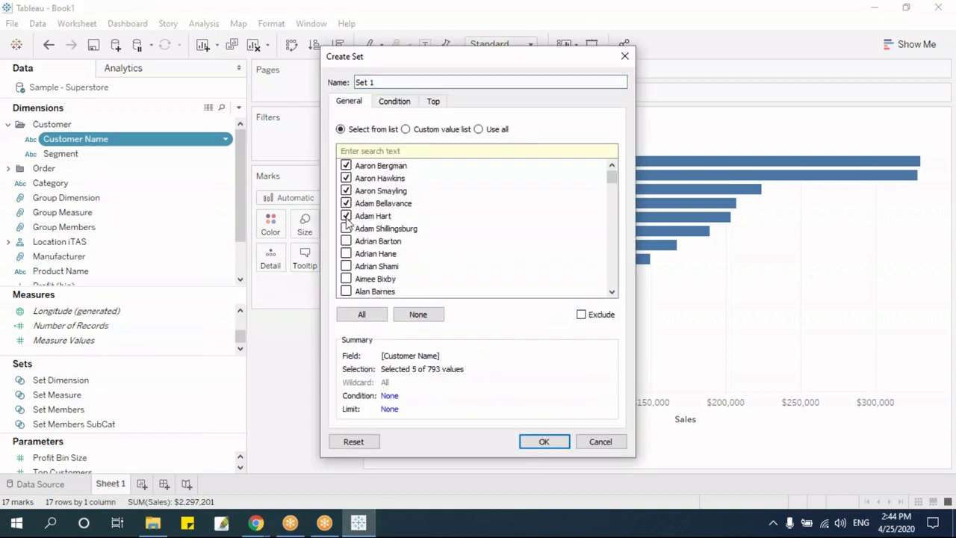
pyautogui.click(346, 228)
pyautogui.click(346, 240)
pyautogui.click(346, 253)
pyautogui.click(346, 266)
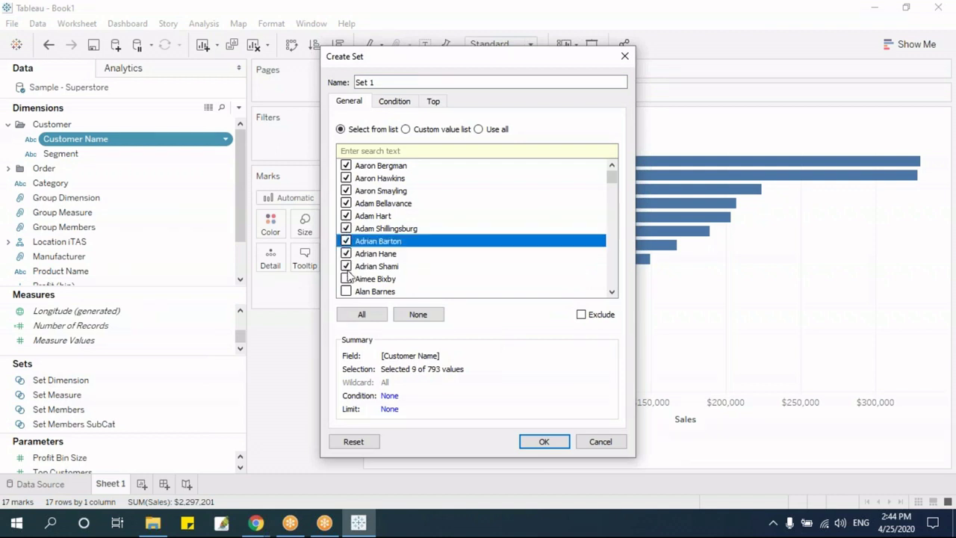
pyautogui.click(346, 278)
pyautogui.click(346, 292)
pyautogui.click(434, 103)
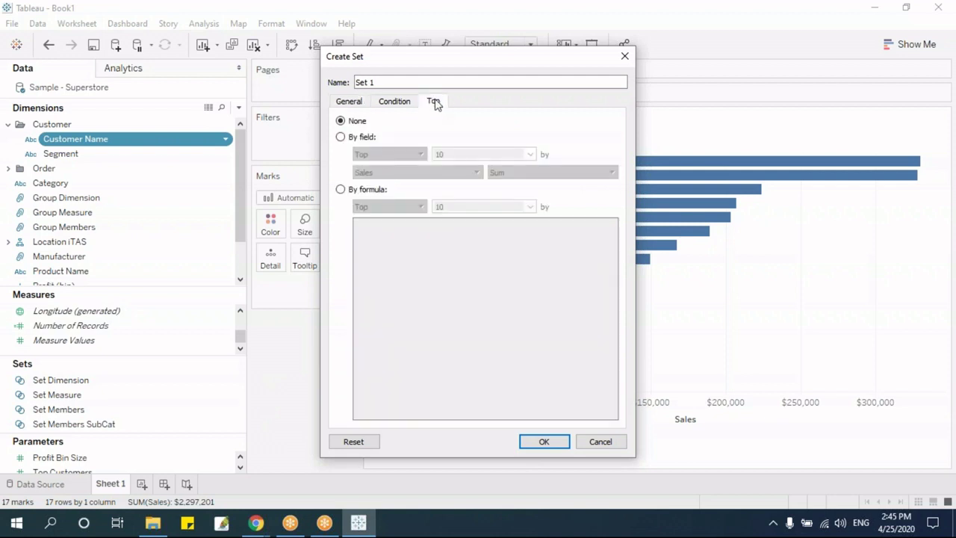
pyautogui.click(355, 140)
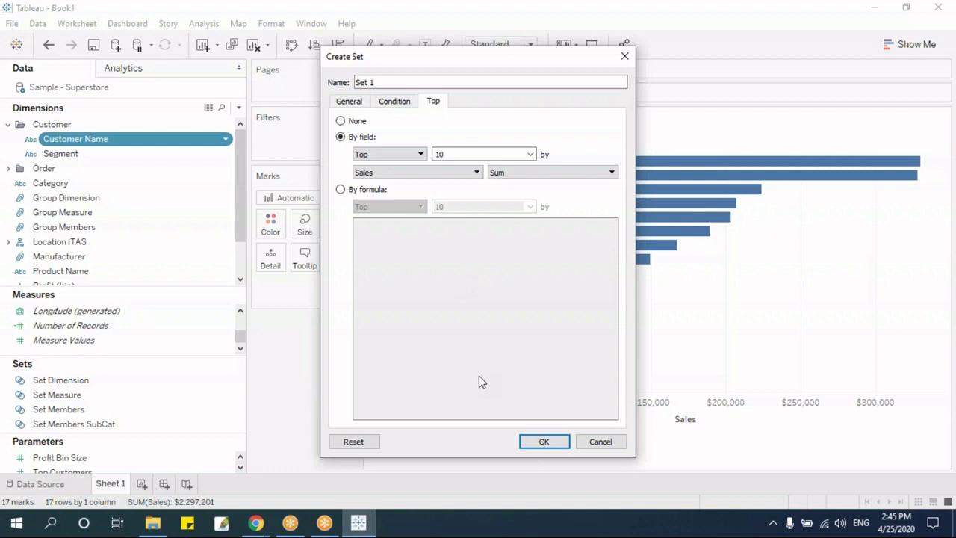
pyautogui.press('Escape')
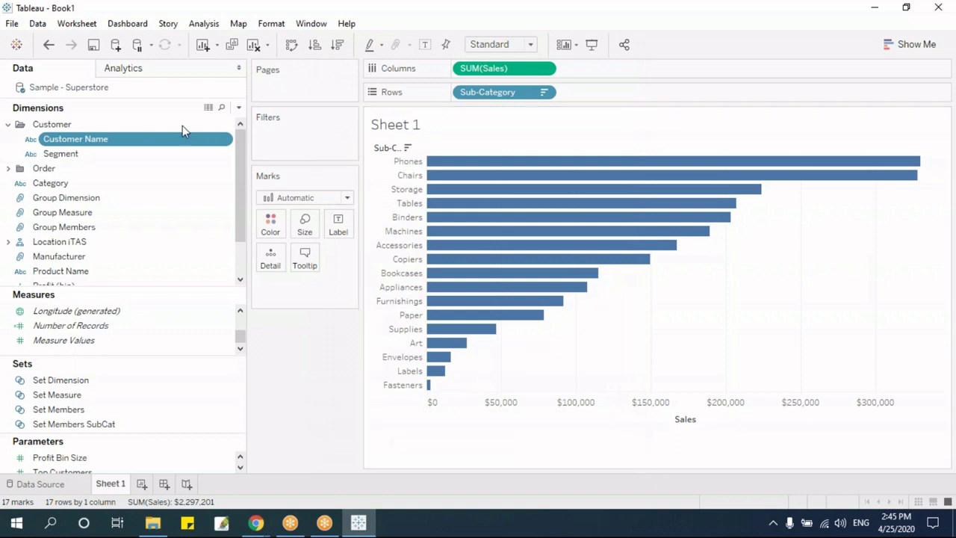
# Step: Define a new set on Customer Name named Set Condition with the condition Sum of Sales greater than 25000
pyautogui.rightClick(105, 144)
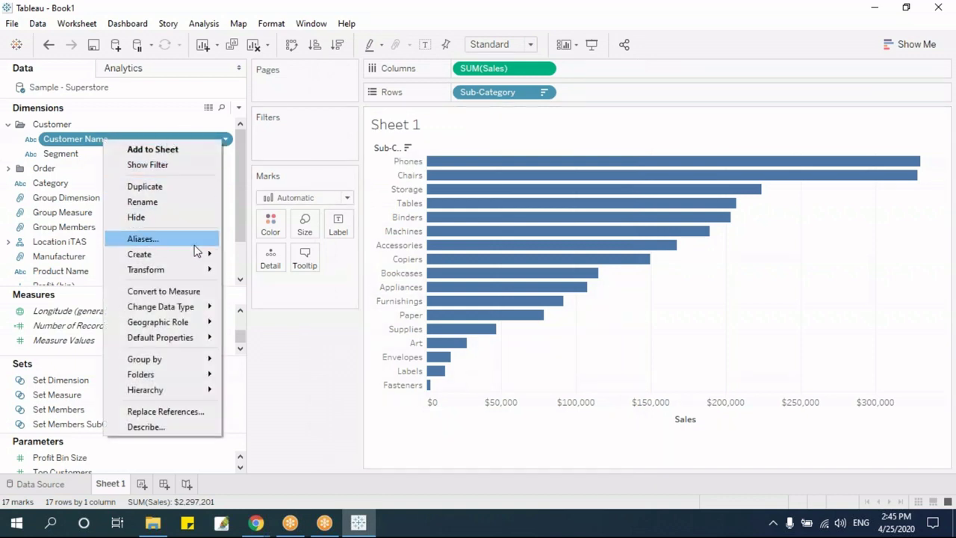
pyautogui.moveTo(212, 257)
pyautogui.click(250, 287)
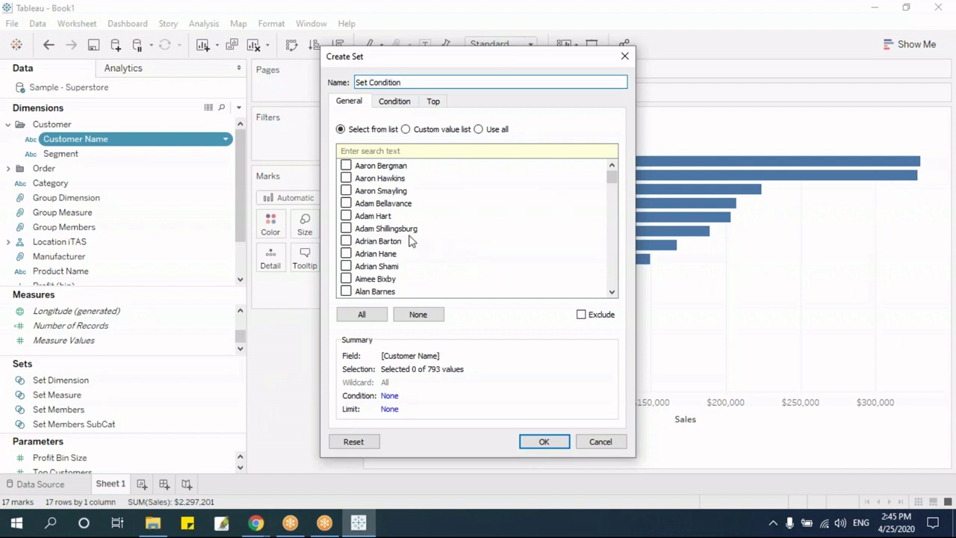
pyautogui.click(400, 101)
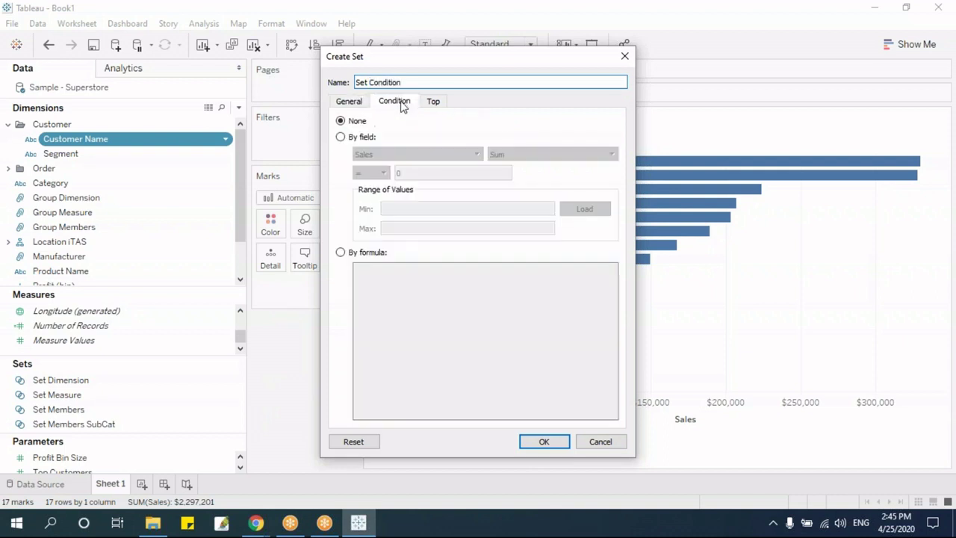
pyautogui.click(362, 137)
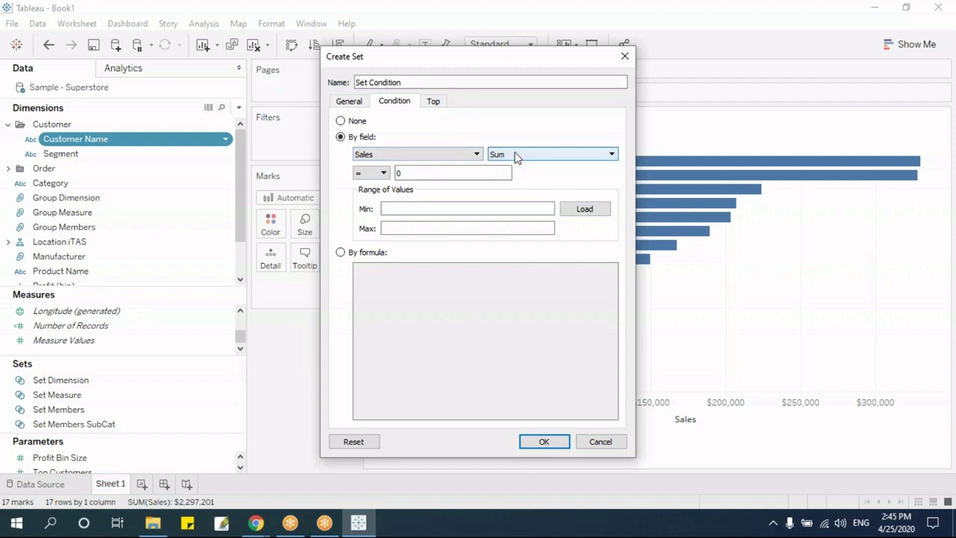
pyautogui.click(384, 173)
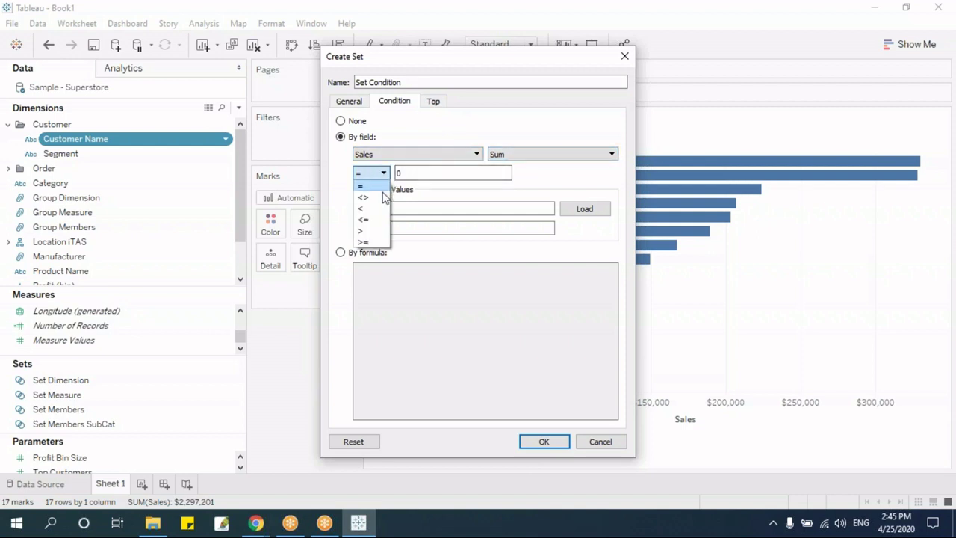
pyautogui.click(376, 231)
pyautogui.doubleClick(400, 173)
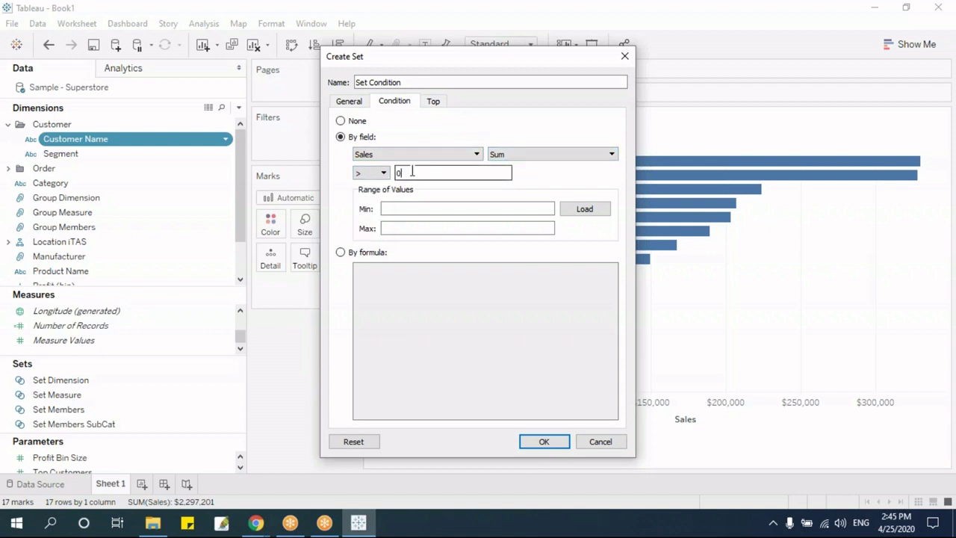
pyautogui.write('25000')
# Step: Review the member list and the Sales condition of the new set, and create the set
pyautogui.click(360, 103)
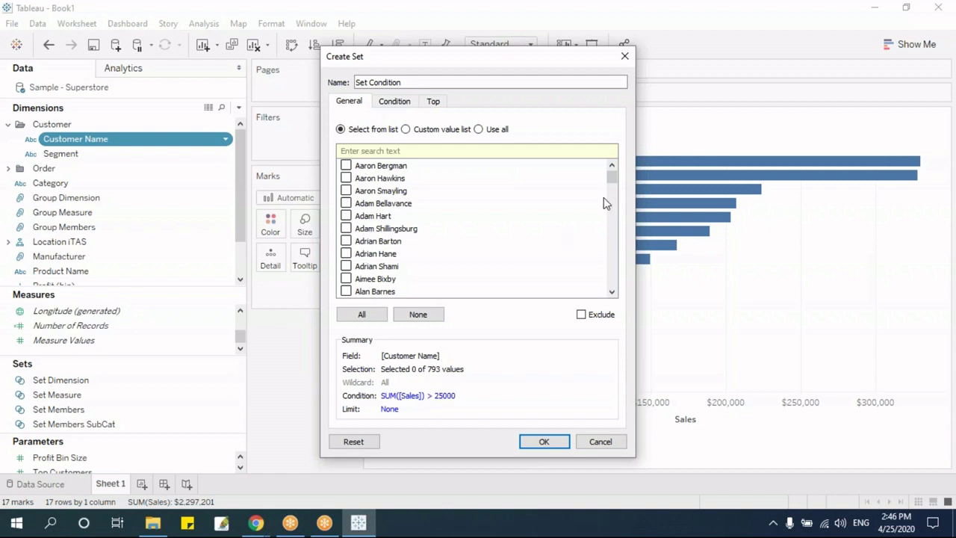
pyautogui.moveTo(611, 176); pyautogui.dragTo(200, 442)
pyautogui.click(394, 101)
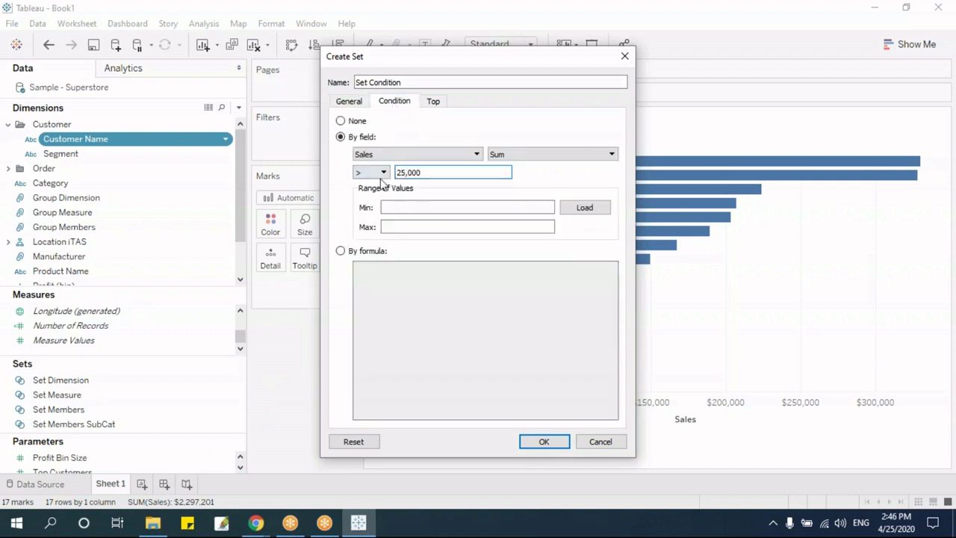
pyautogui.click(424, 172)
pyautogui.moveTo(423, 172); pyautogui.dragTo(392, 170)
pyautogui.click(543, 441)
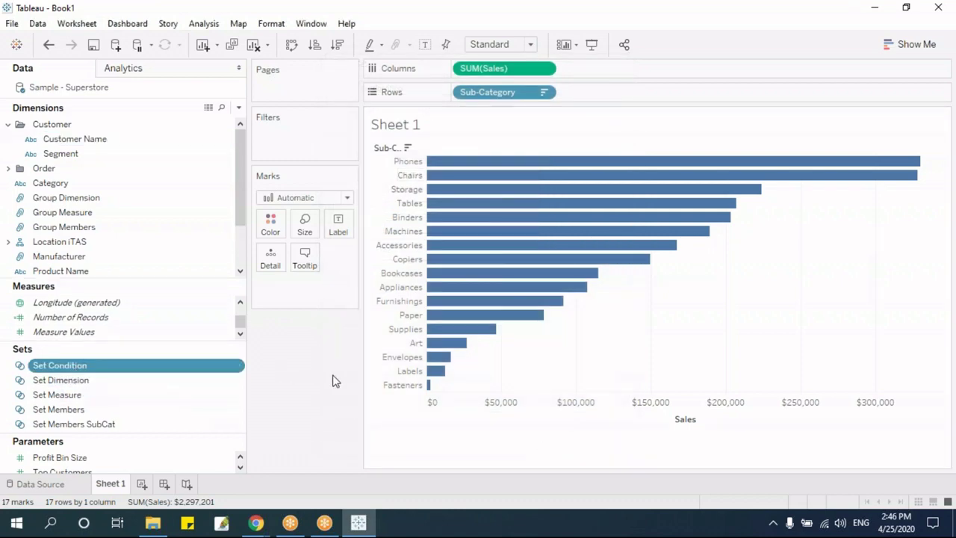
# Step: Clear the sheet and build a horizontal bar chart of Sales by Customer Name
pyautogui.hotkey('alt', 'shift', 'BackSpace')
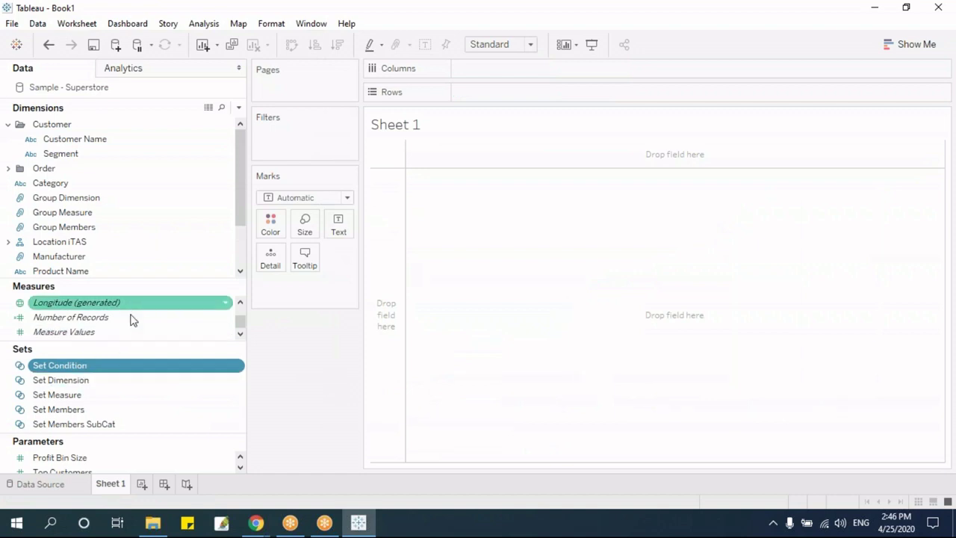
pyautogui.moveTo(123, 141); pyautogui.dragTo(565, 90)
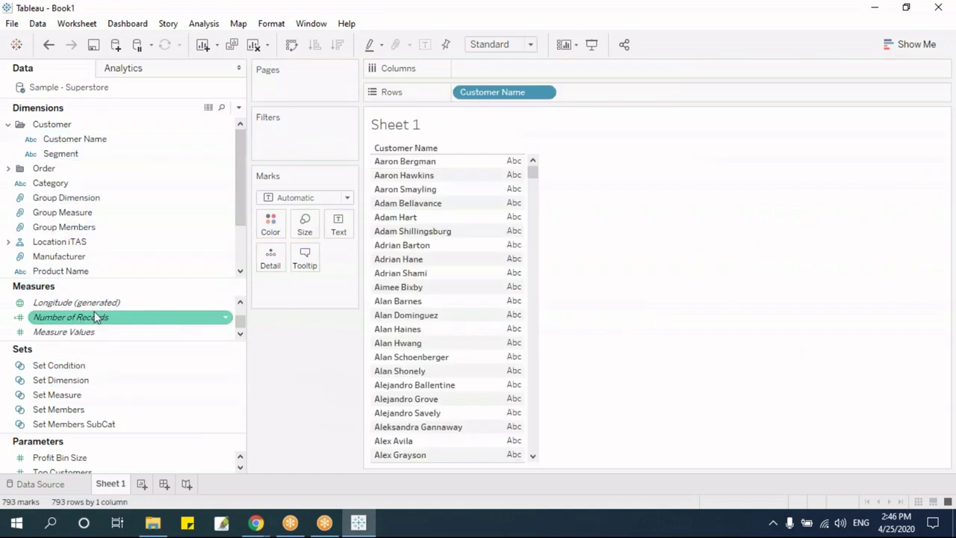
pyautogui.scroll(3, 224, 351)
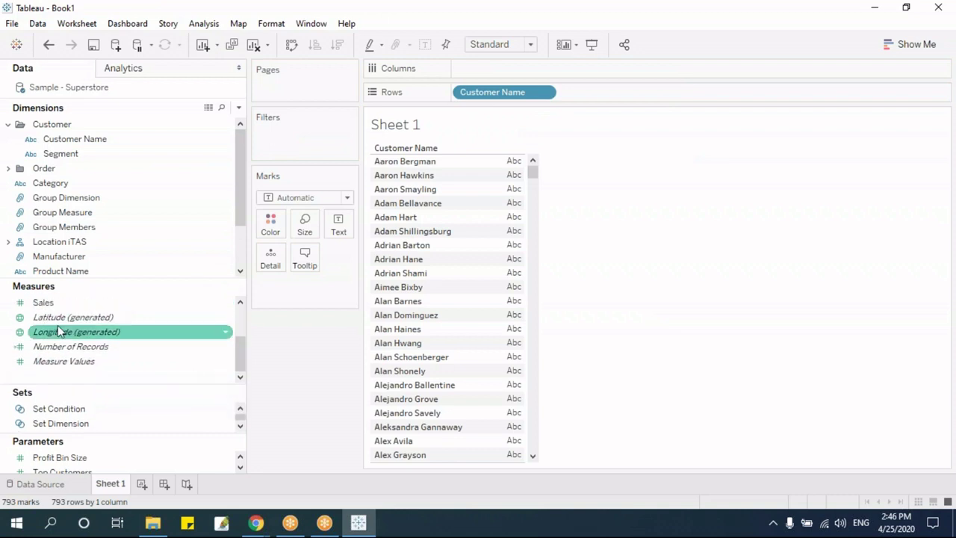
pyautogui.moveTo(43, 301); pyautogui.dragTo(478, 71)
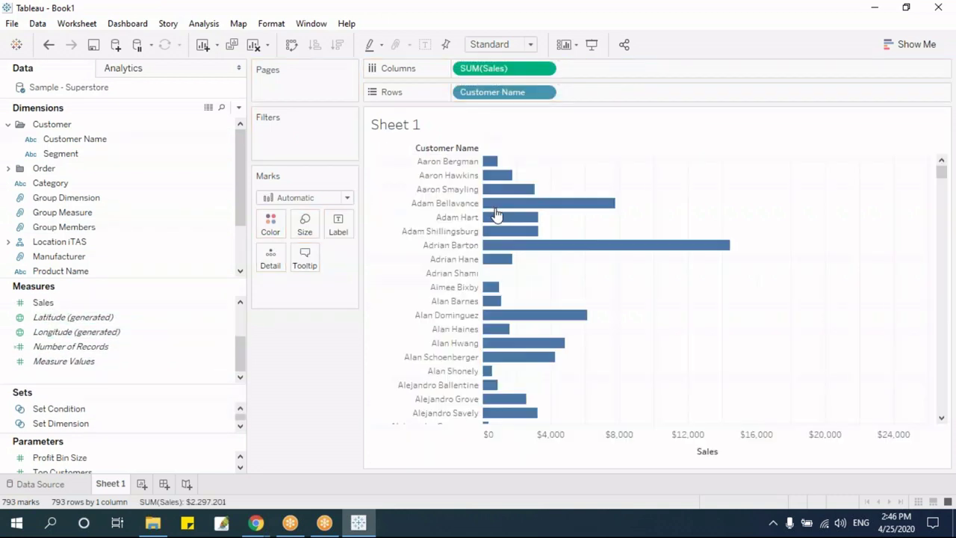
pyautogui.scroll(-5, 520, 261)
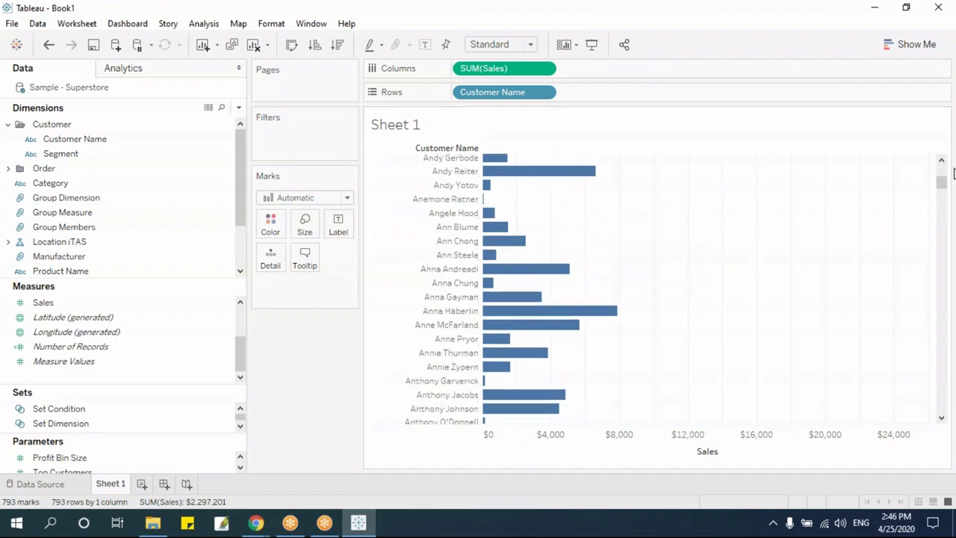
pyautogui.moveTo(941, 184)
pyautogui.mouseDown()
pyautogui.moveTo(953, 420)
pyautogui.moveTo(941, 171)
pyautogui.mouseUp()
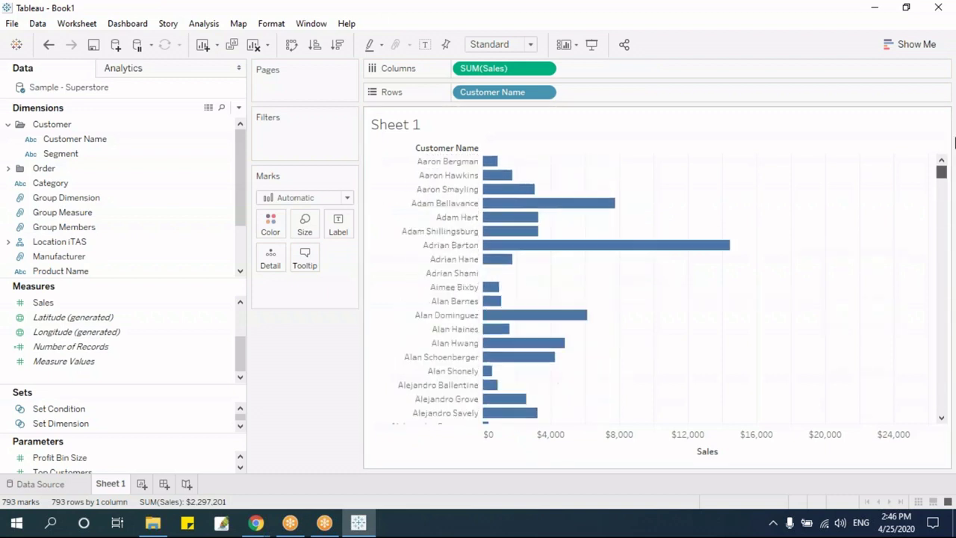
# Step: Filter the customer sales chart with the Set Condition set
pyautogui.moveTo(127, 383); pyautogui.dragTo(130, 337)
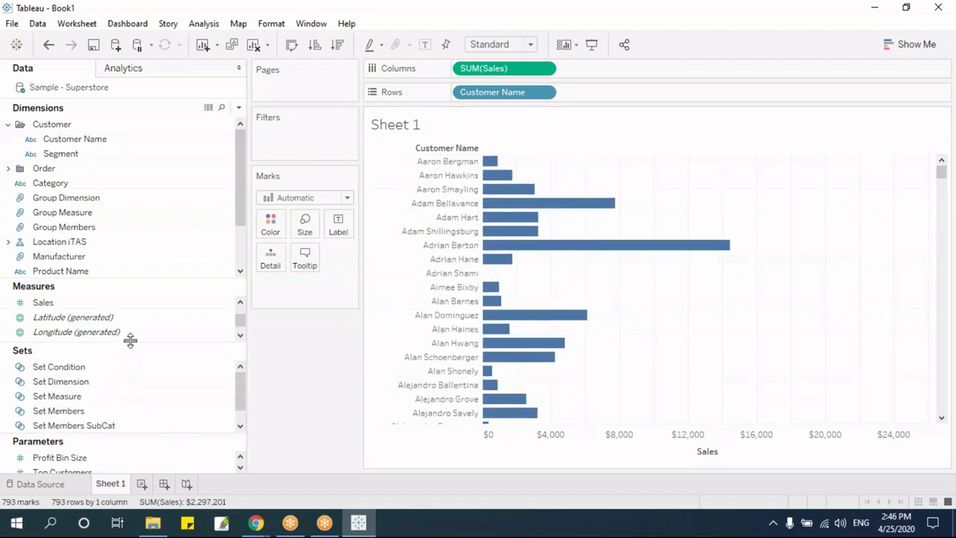
pyautogui.moveTo(85, 362); pyautogui.dragTo(292, 138)
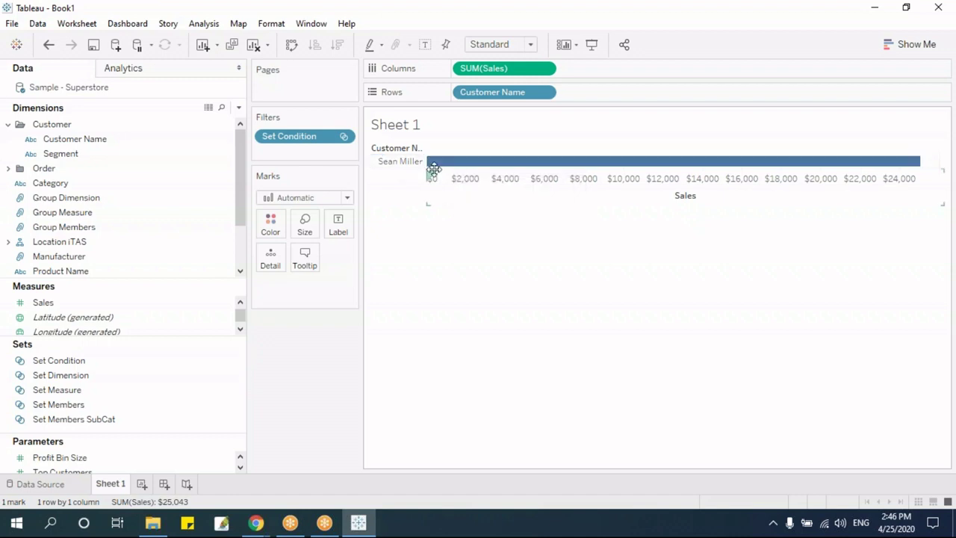
pyautogui.click(179, 390)
# Step: Change the Set Condition threshold to Sum of Sales greater than 15,000 and apply it to the filtered chart
pyautogui.click(91, 360)
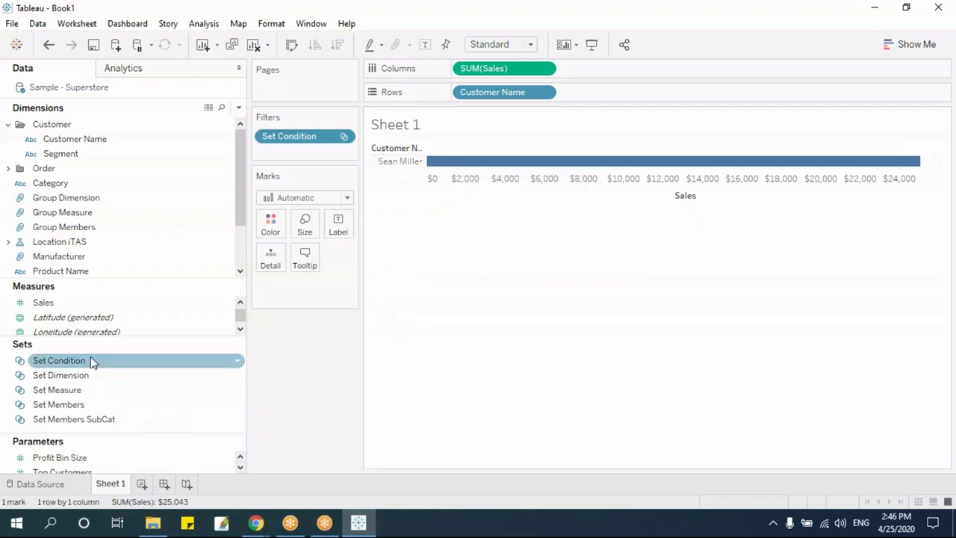
pyautogui.rightClick(88, 364)
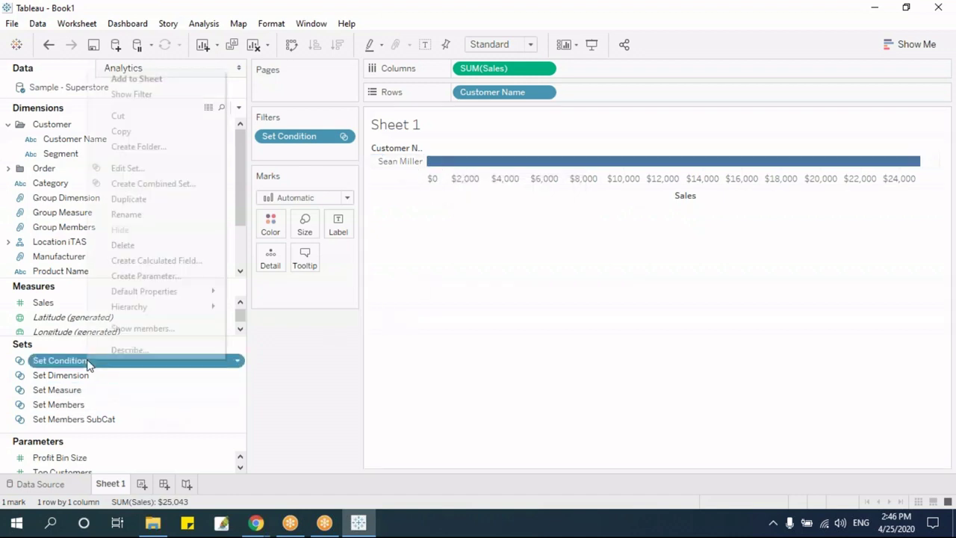
pyautogui.click(147, 172)
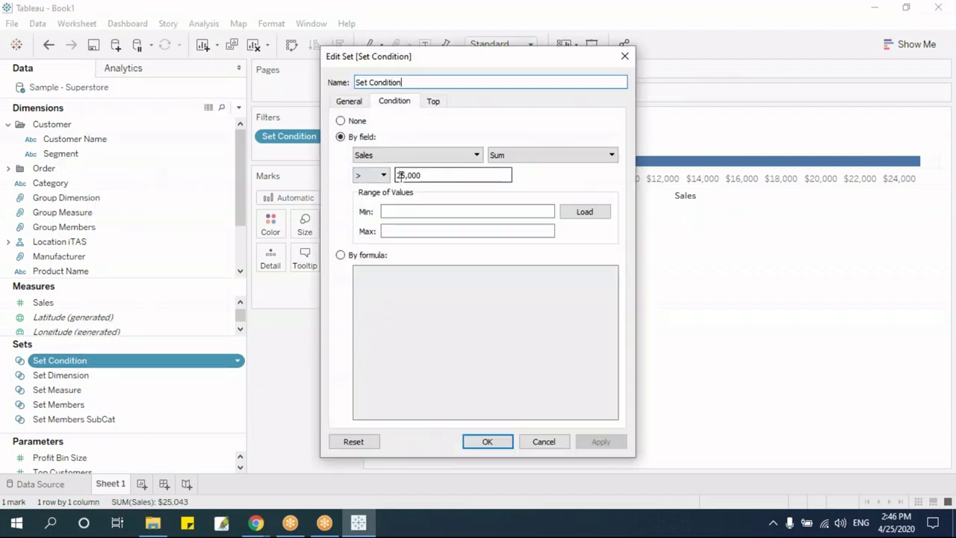
pyautogui.press('Delete')
pyautogui.write('1')
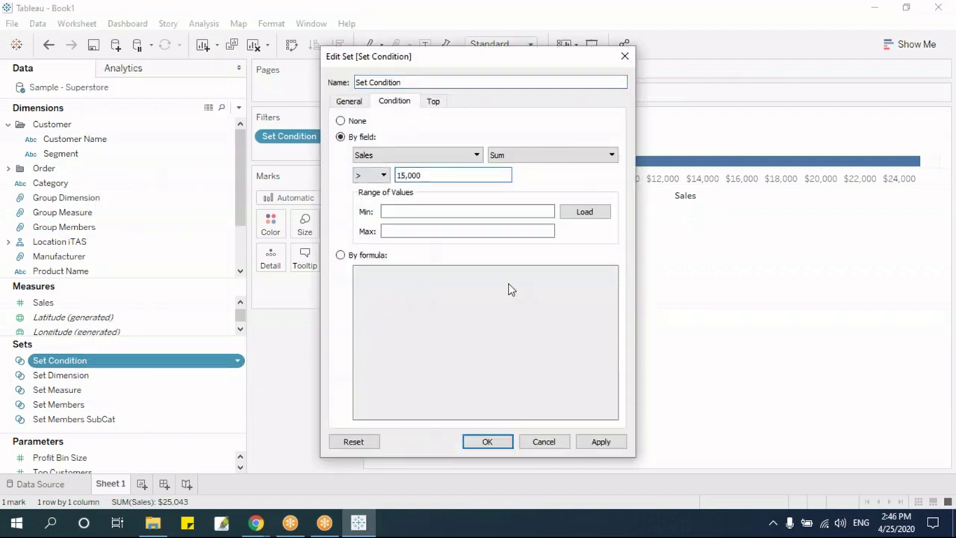
pyautogui.moveTo(469, 59); pyautogui.dragTo(179, 58)
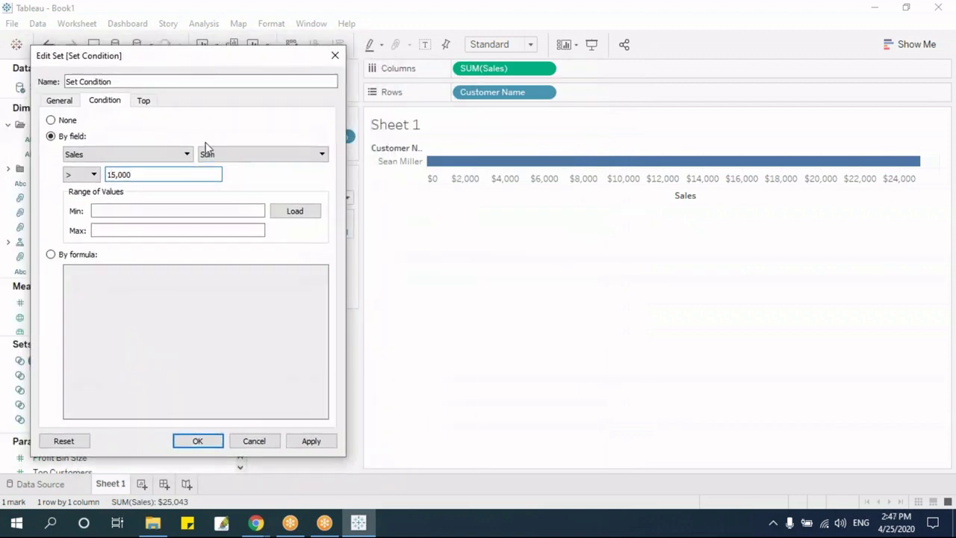
pyautogui.click(299, 443)
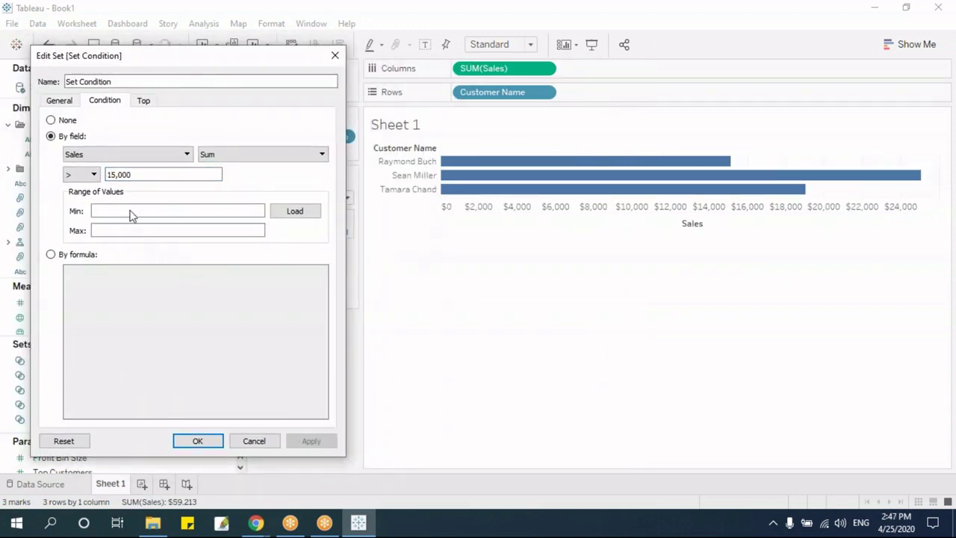
pyautogui.moveTo(149, 174); pyautogui.dragTo(94, 173)
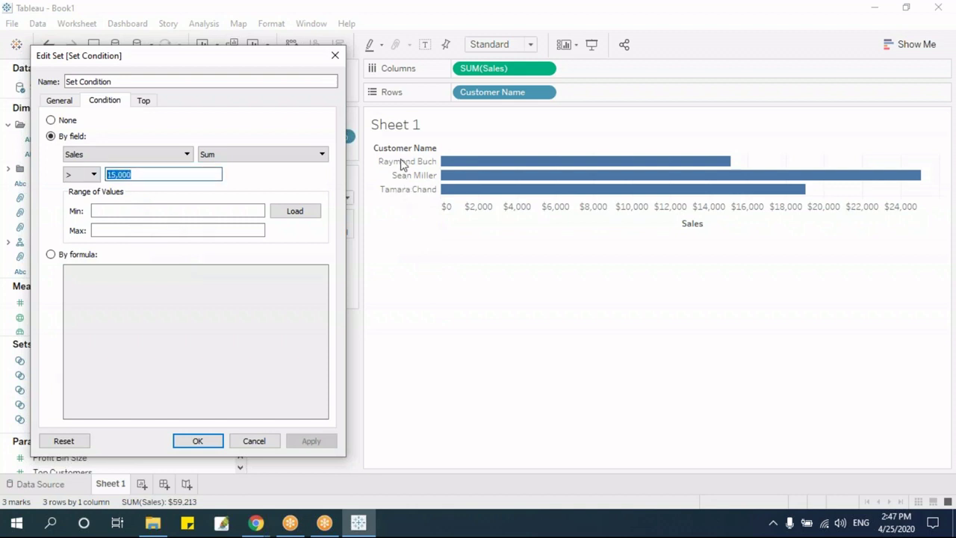
pyautogui.click(202, 443)
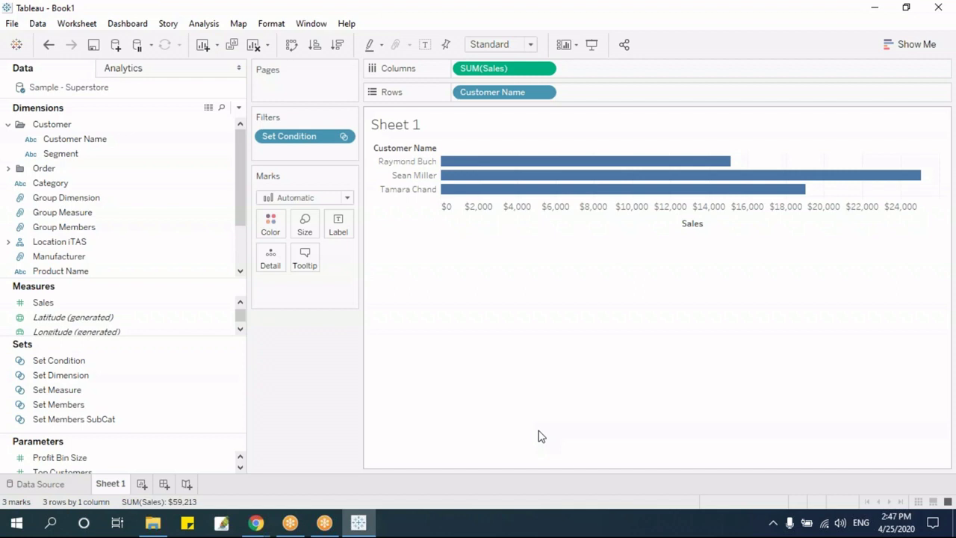
# Step: Clear the sheet again and rebuild the chart with Customer Name on rows and Sales on columns
pyautogui.hotkey('alt', 'shift', 'BackSpace')
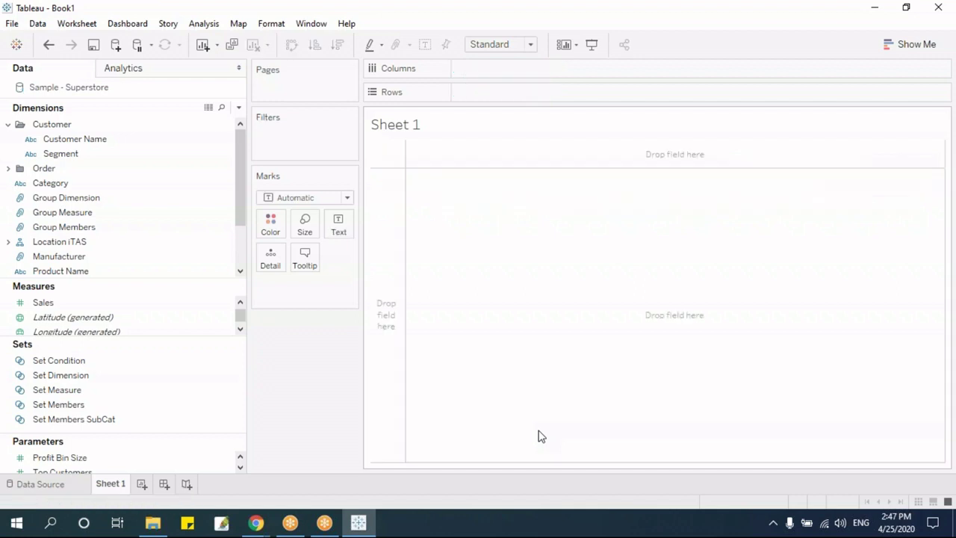
pyautogui.click(123, 142)
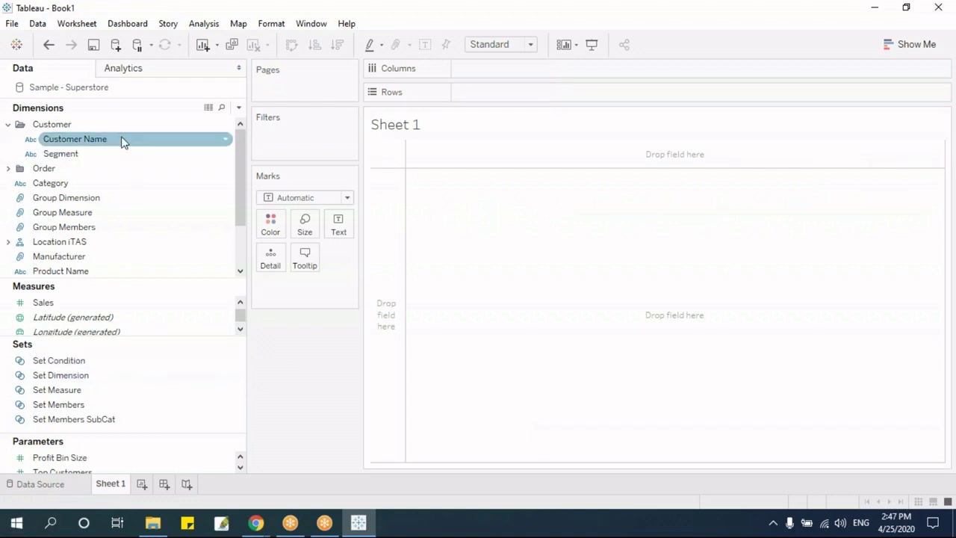
pyautogui.moveTo(124, 142); pyautogui.dragTo(536, 91)
pyautogui.click(63, 304)
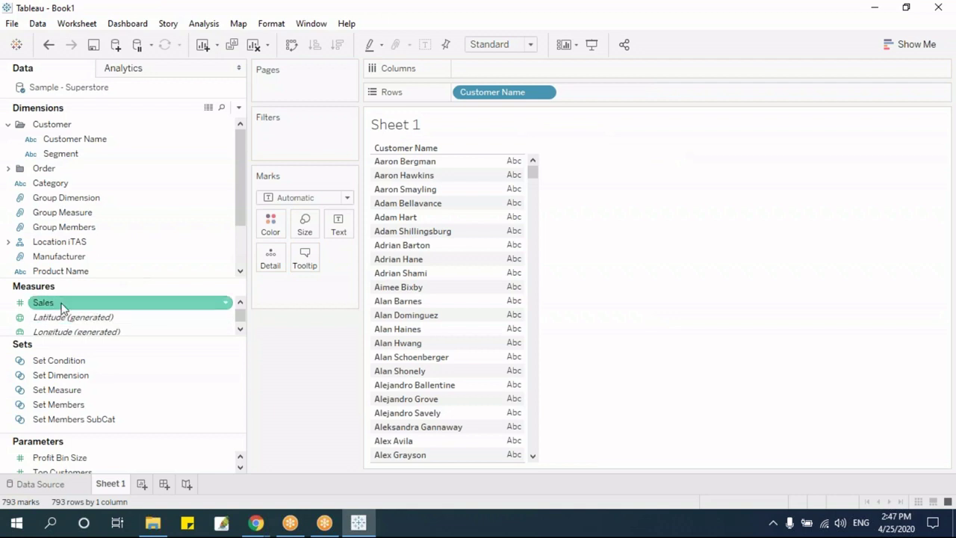
pyautogui.moveTo(64, 306); pyautogui.dragTo(541, 68)
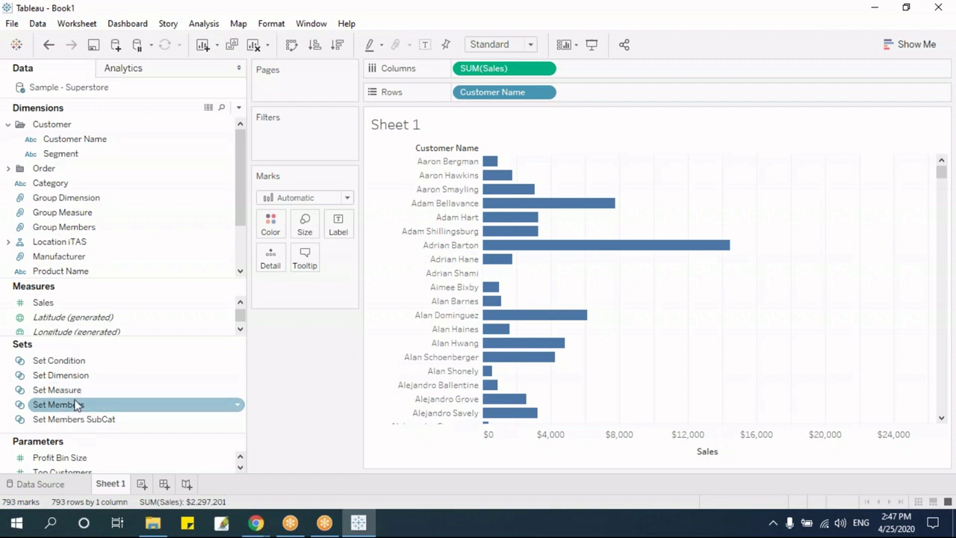
# Step: Filter the customer sales chart with the Set Members set
pyautogui.moveTo(76, 405); pyautogui.dragTo(293, 143)
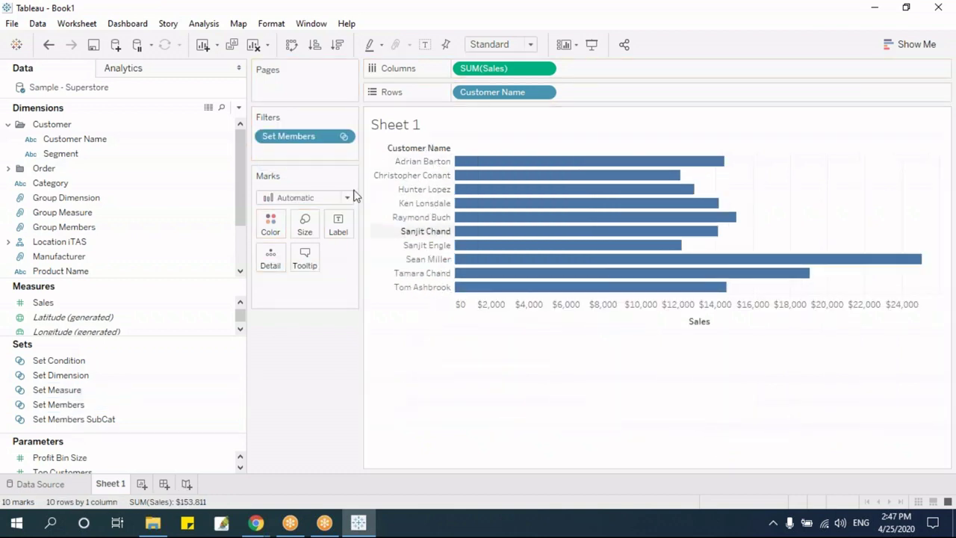
pyautogui.click(344, 138)
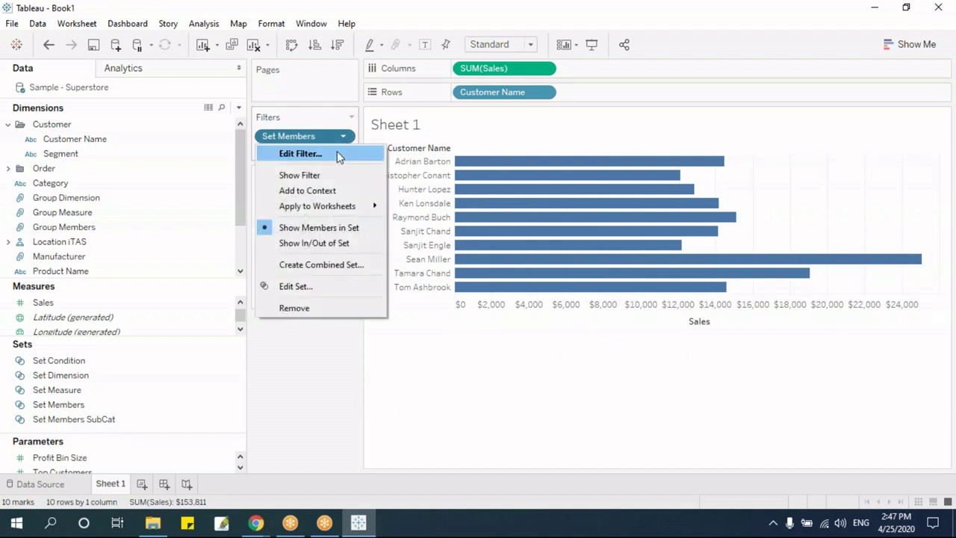
pyautogui.click(319, 342)
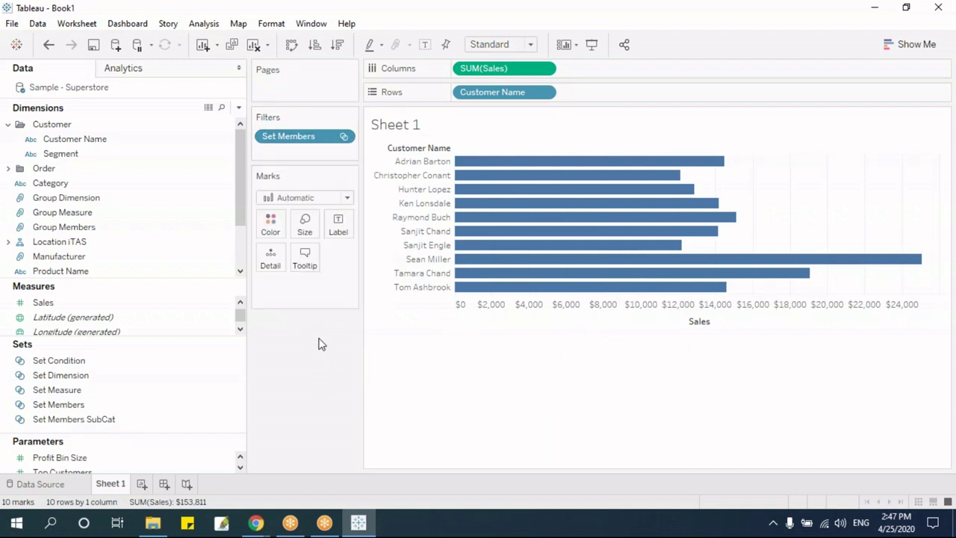
# Step: Examine the General and Top settings in the Set Members definition, then close it without changes
pyautogui.rightClick(301, 142)
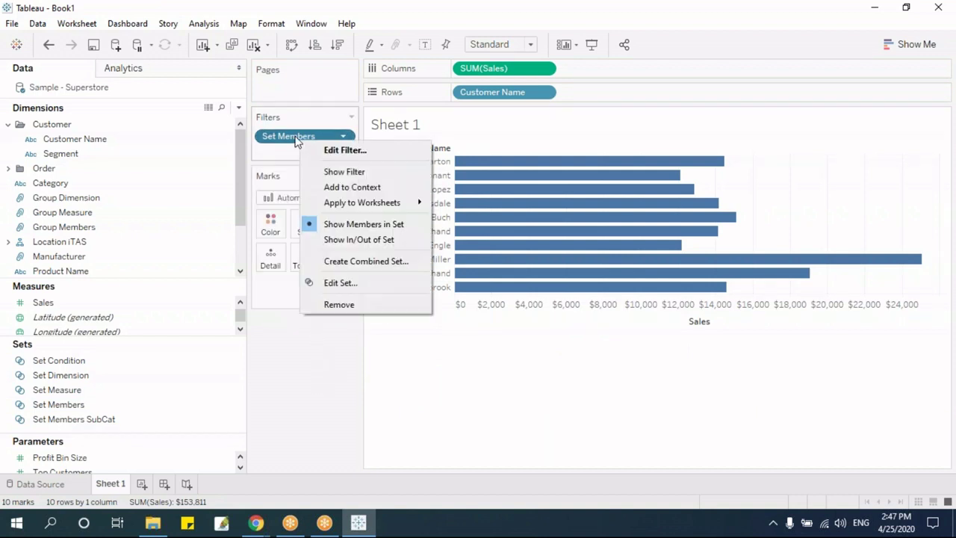
pyautogui.click(73, 404)
pyautogui.rightClick(72, 404)
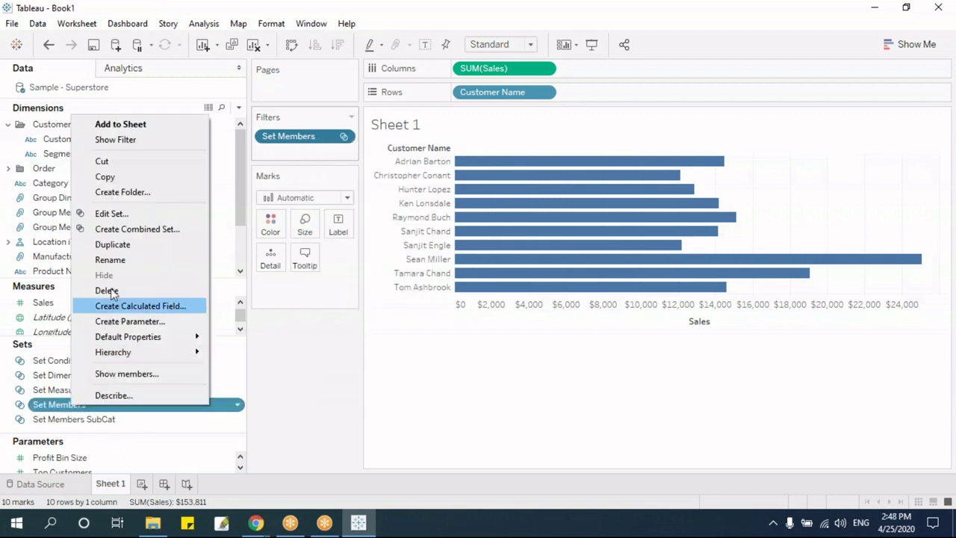
pyautogui.click(112, 214)
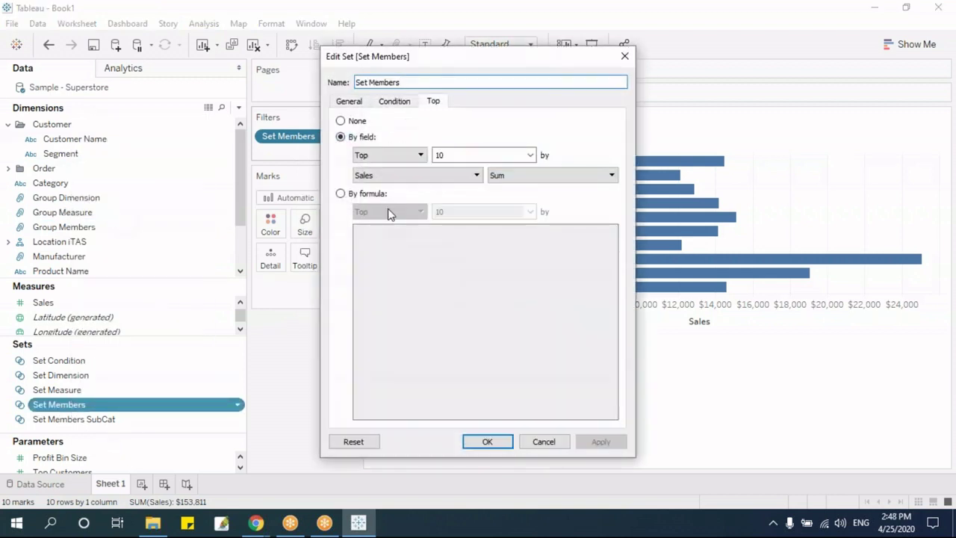
pyautogui.click(350, 101)
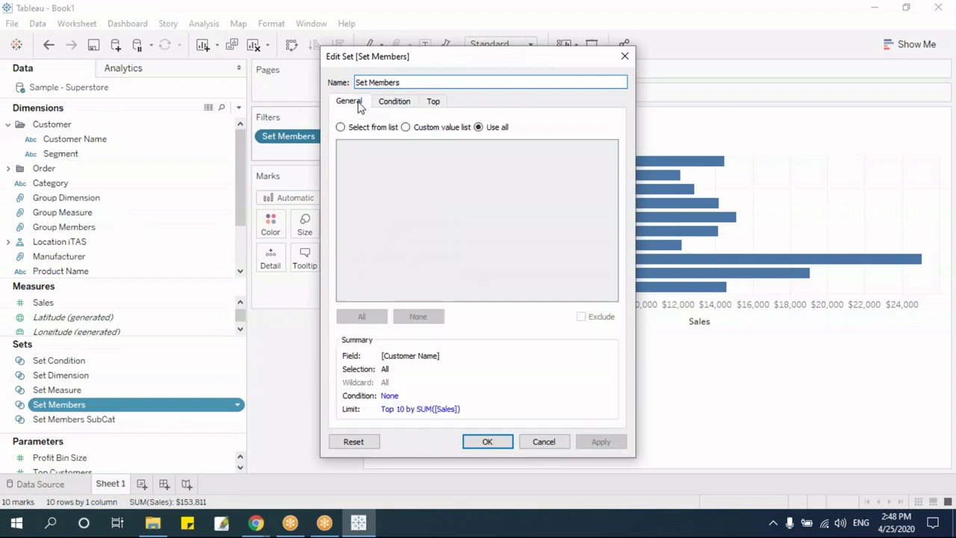
pyautogui.click(433, 102)
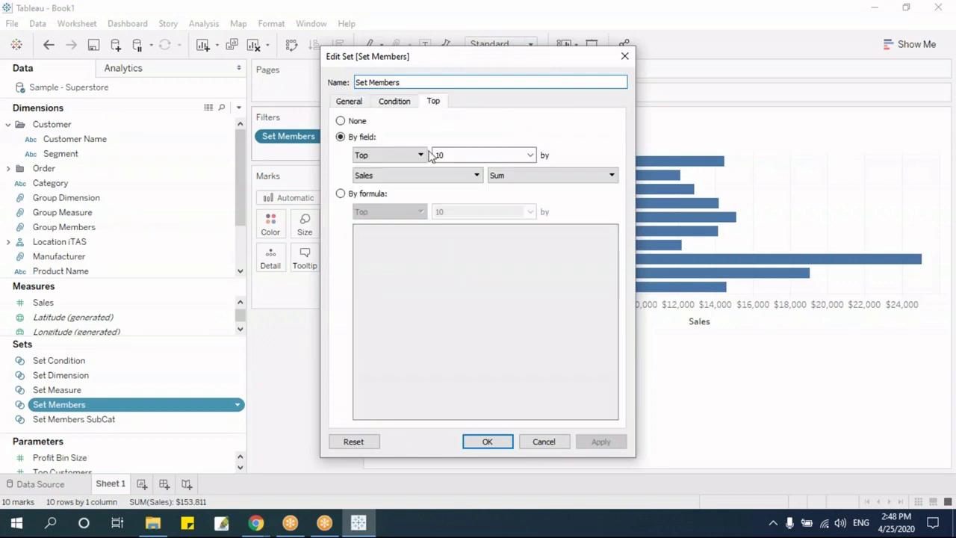
pyautogui.click(549, 443)
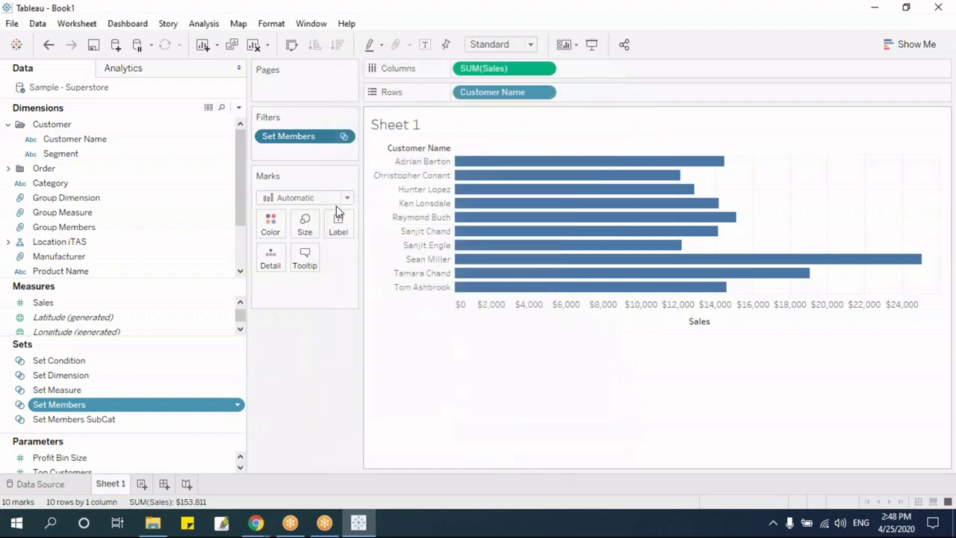
pyautogui.rightClick(303, 140)
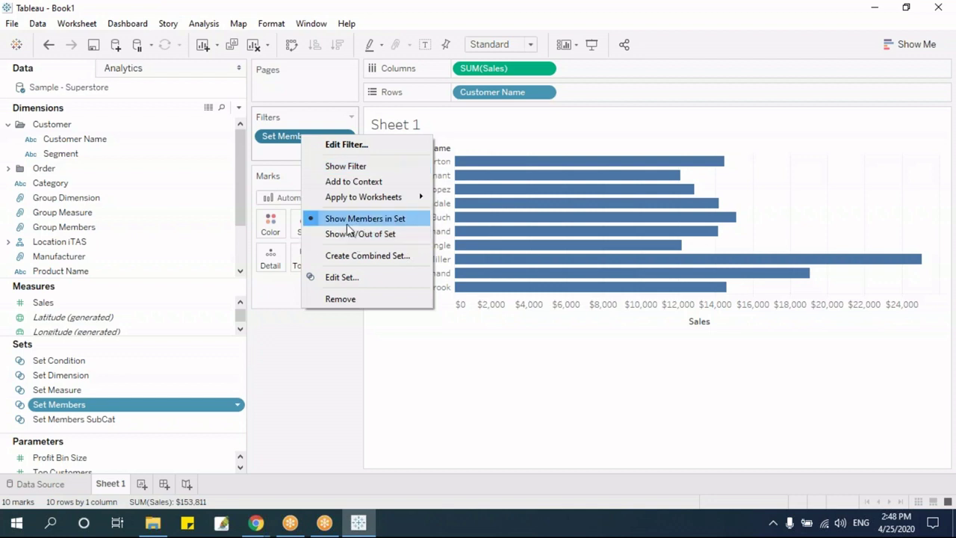
pyautogui.click(319, 399)
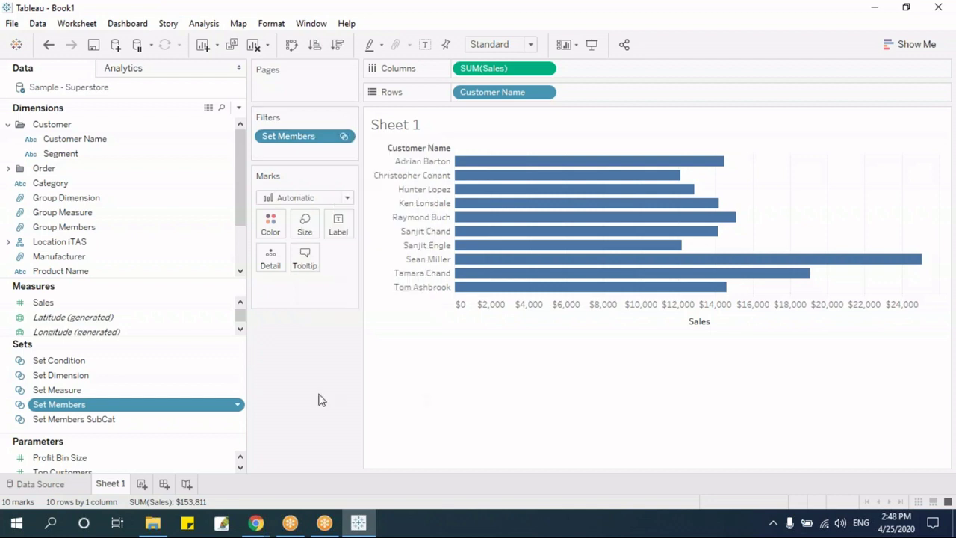
pyautogui.rightClick(84, 410)
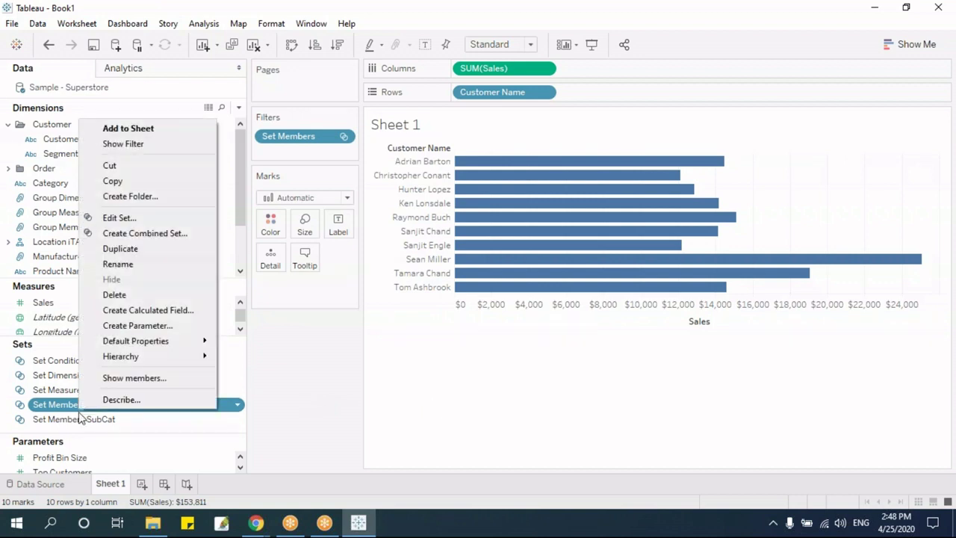
pyautogui.rightClick(67, 390)
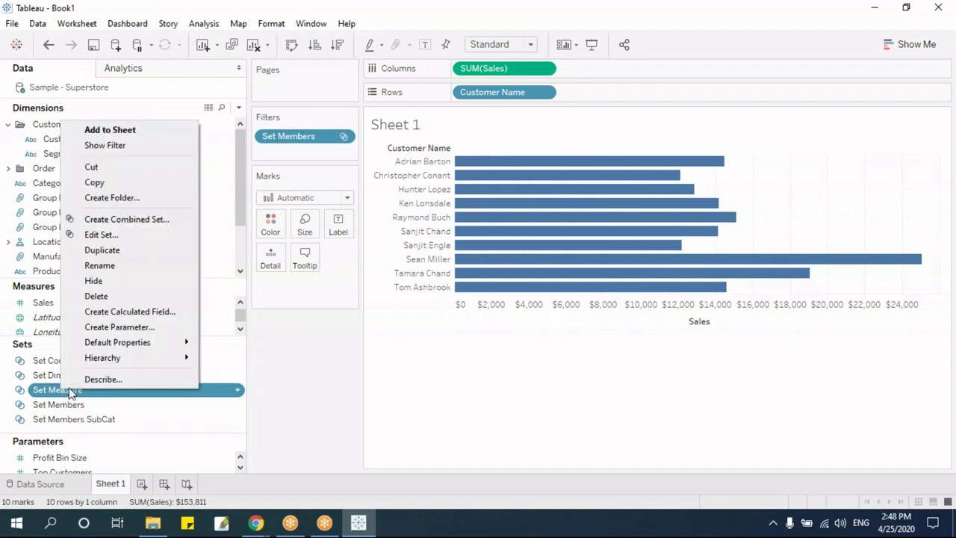
pyautogui.click(305, 423)
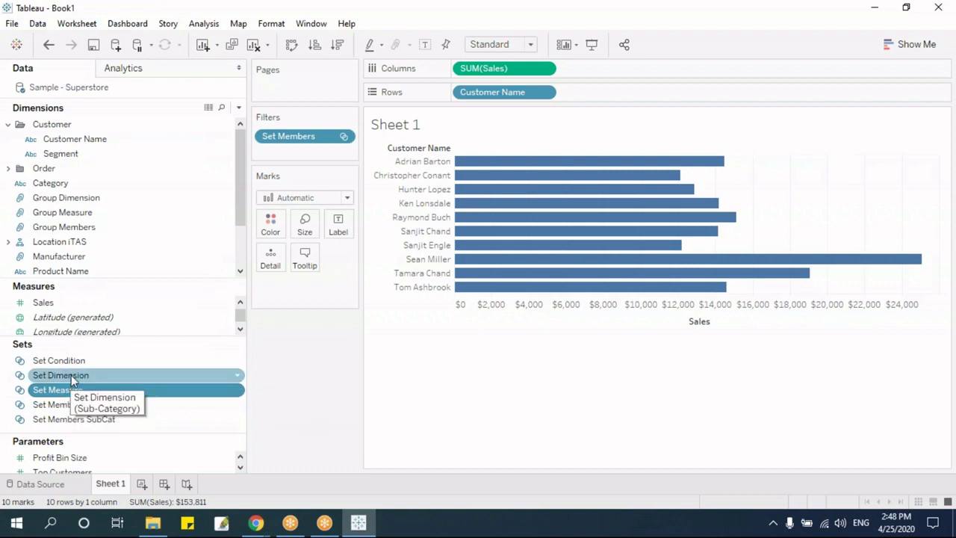
pyautogui.rightClick(287, 137)
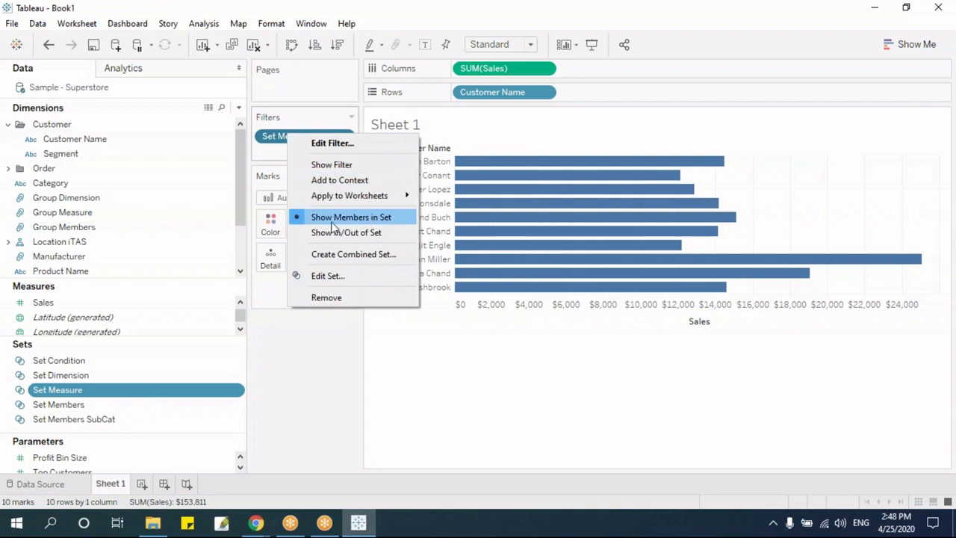
pyautogui.click(292, 459)
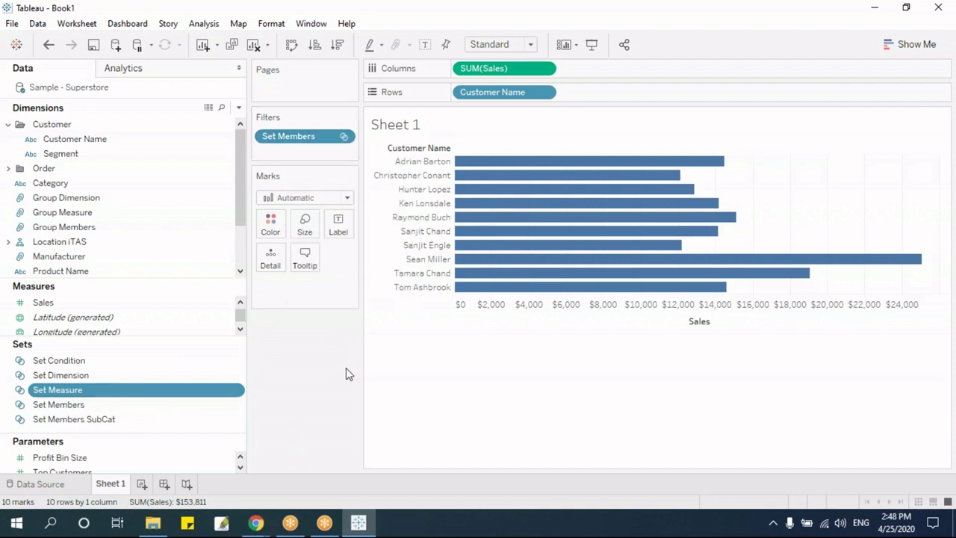
# Step: Clear the sheet and add the Set Dimension set as its filter
pyautogui.moveTo(313, 140); pyautogui.dragTo(255, 402)
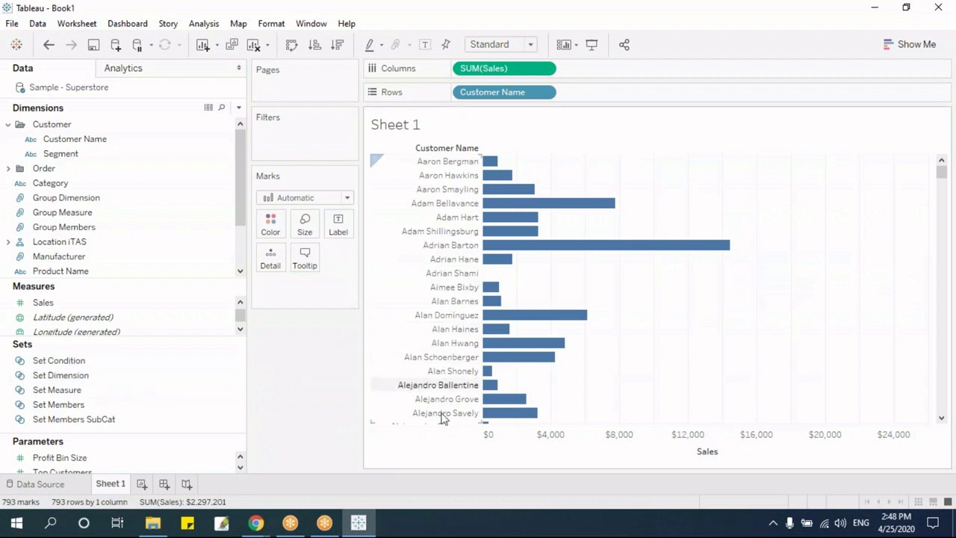
pyautogui.hotkey('alt', 'shift', 'BackSpace')
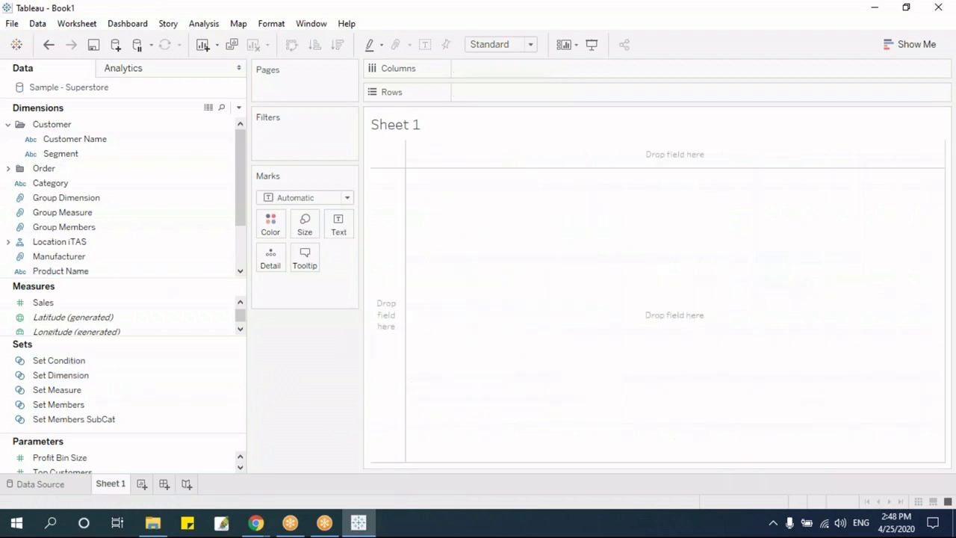
pyautogui.moveTo(242, 186); pyautogui.dragTo(242, 228)
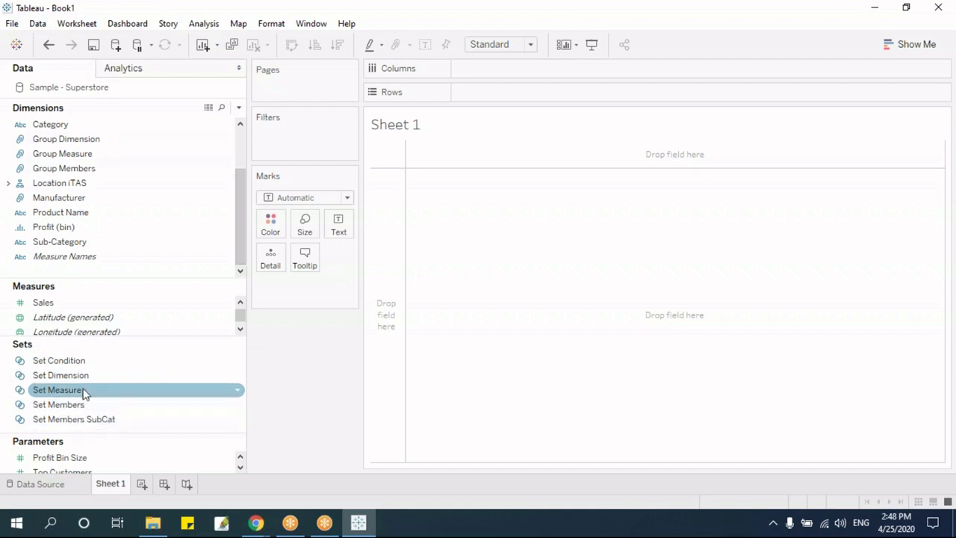
pyautogui.moveTo(82, 375); pyautogui.dragTo(288, 136)
# Step: Examine the member list in the Set Dimension filter settings and leave it unchanged
pyautogui.click(342, 136)
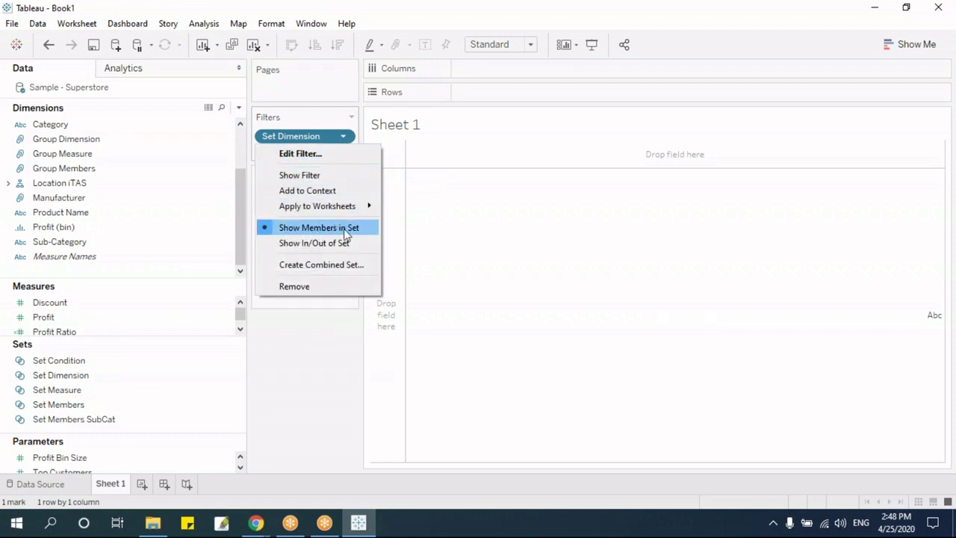
pyautogui.click(312, 158)
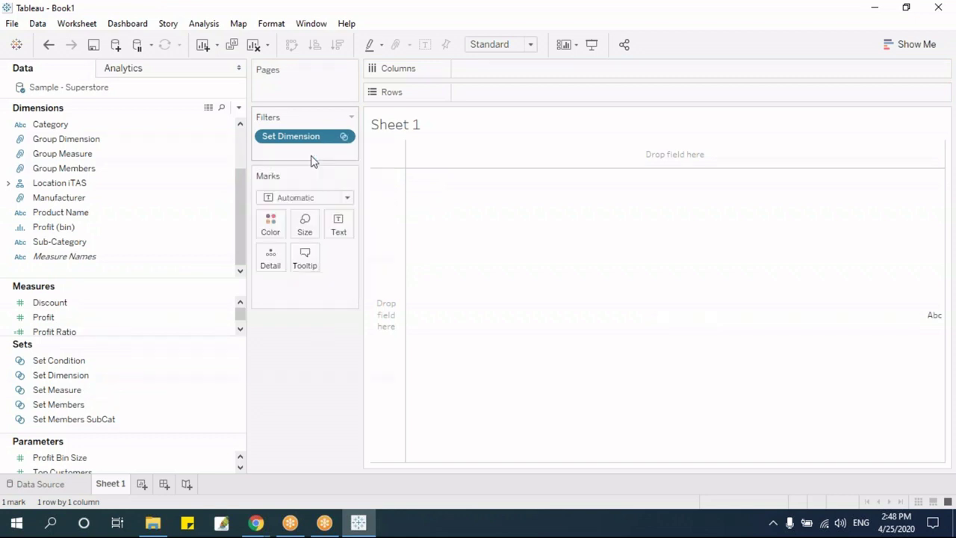
pyautogui.moveTo(462, 74); pyautogui.dragTo(643, 92)
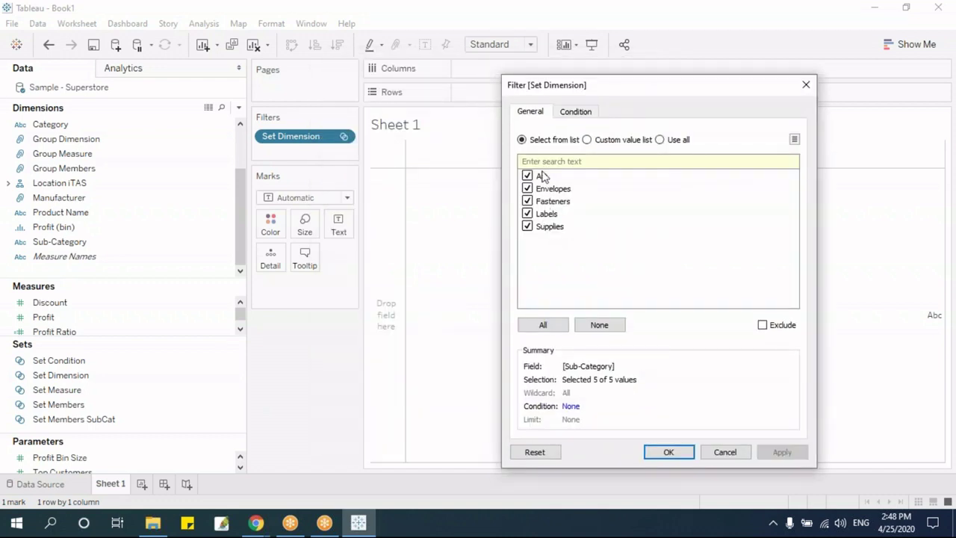
pyautogui.click(725, 452)
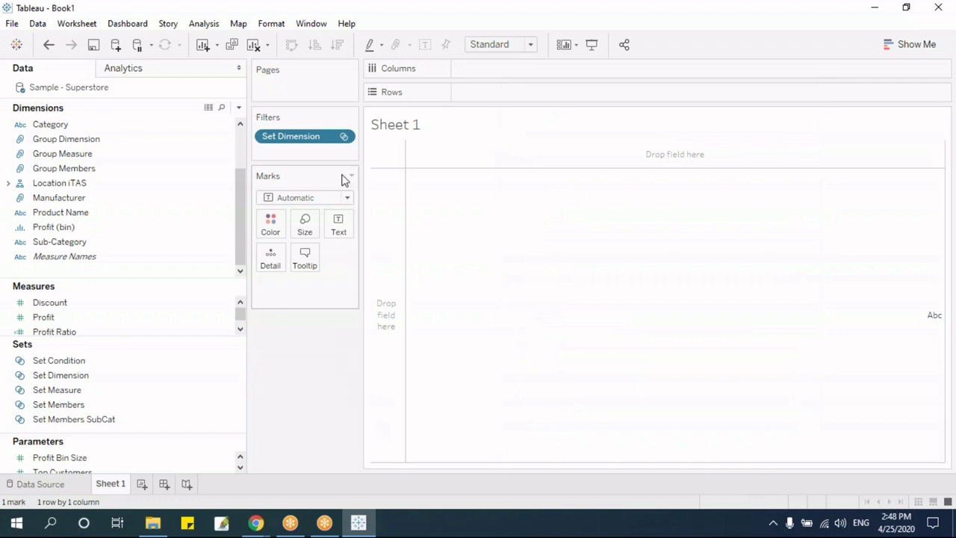
# Step: Display the Set Dimension filter card beside the view and hide it again
pyautogui.click(343, 136)
pyautogui.click(329, 177)
pyautogui.click(949, 116)
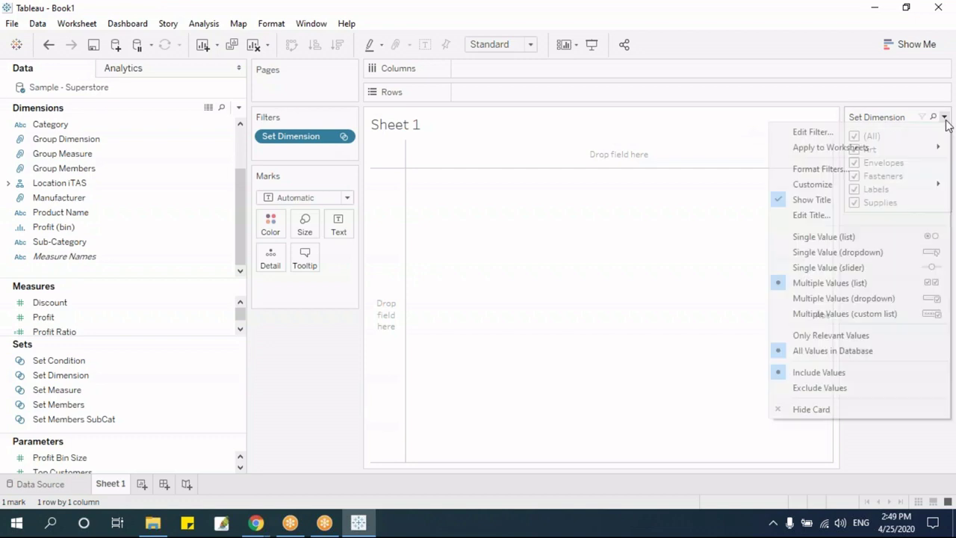
pyautogui.click(865, 404)
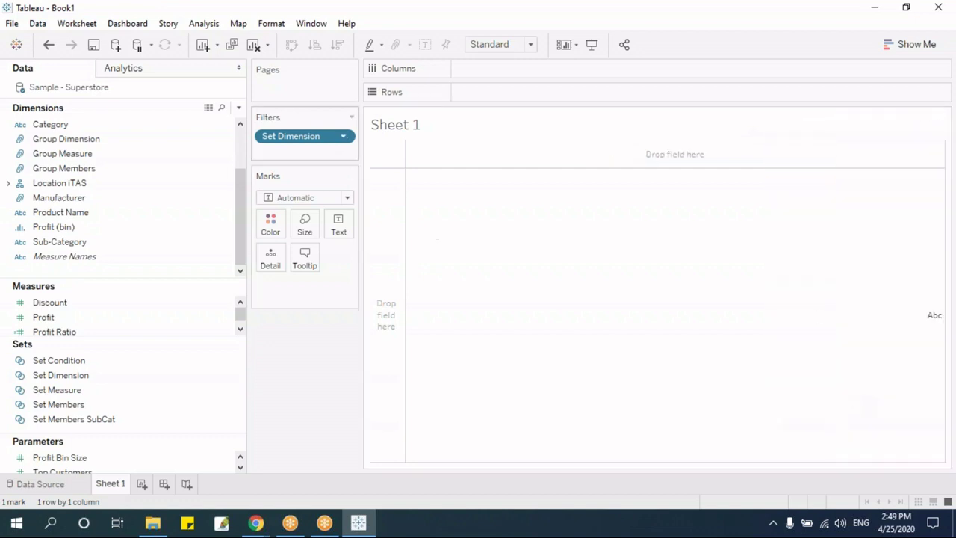
# Step: Review the sub-categories selected in the Set Dimension filter once more, without editing them
pyautogui.click(342, 136)
pyautogui.click(319, 155)
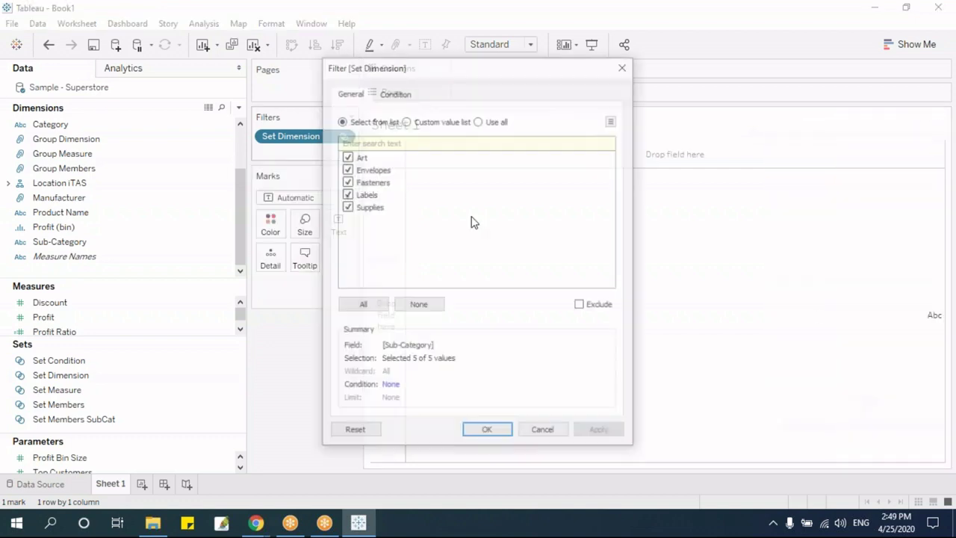
pyautogui.click(560, 430)
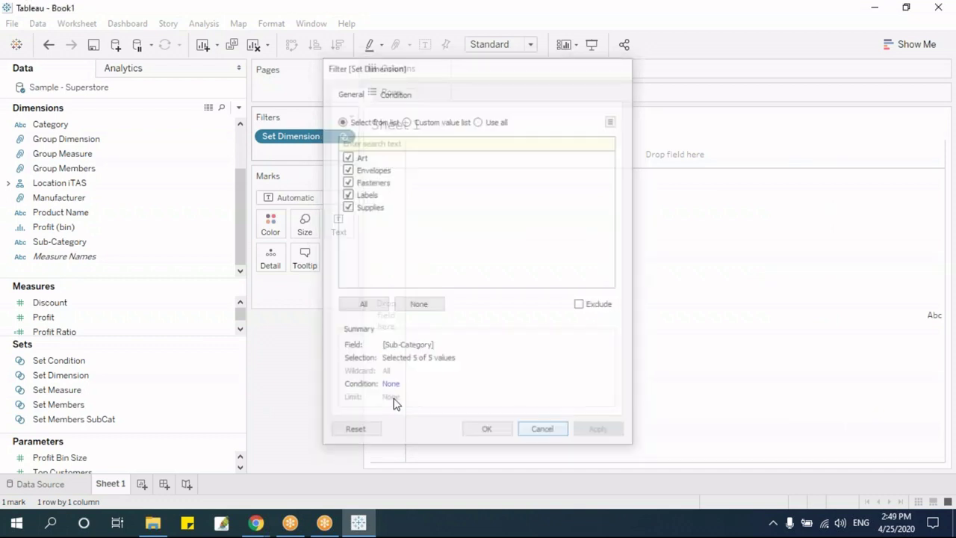
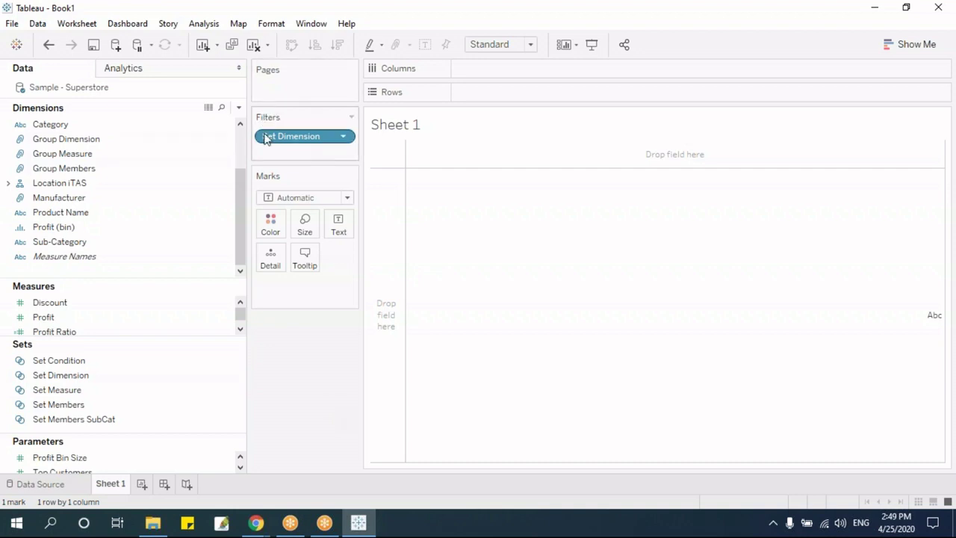
# Step: Switch the Set Dimension filter from showing members to showing In/Out of Set
pyautogui.click(343, 138)
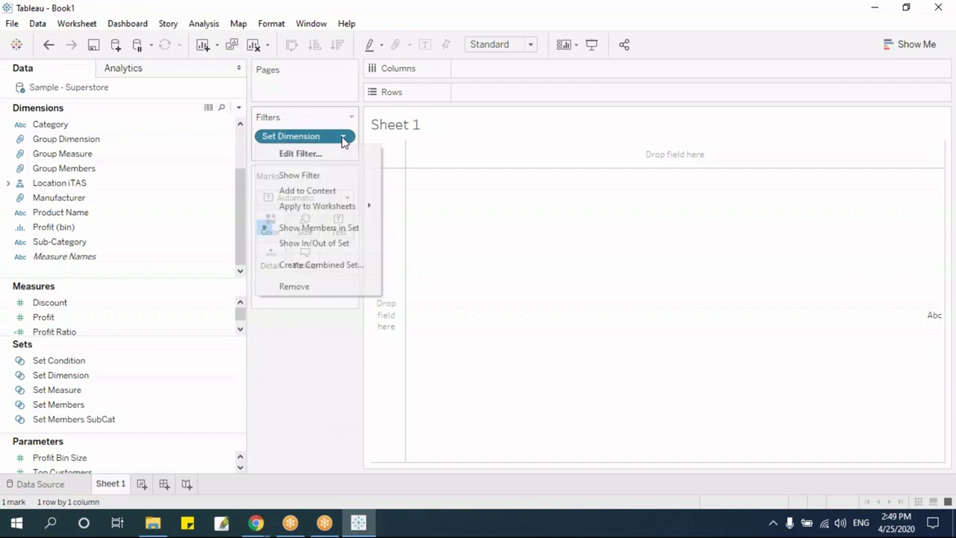
pyautogui.click(323, 246)
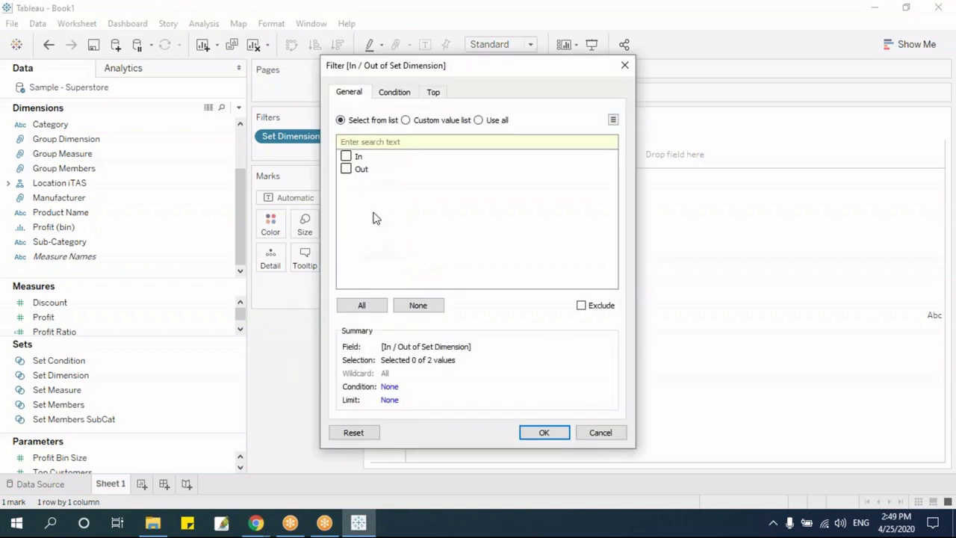
pyautogui.click(544, 435)
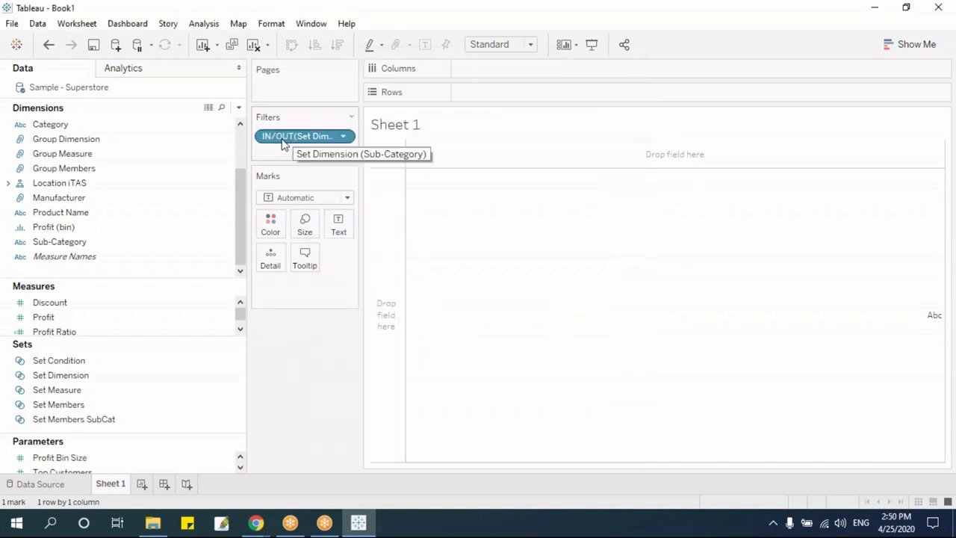
# Step: Edit the In/Out filter of Set Dimension to include only In
pyautogui.click(343, 137)
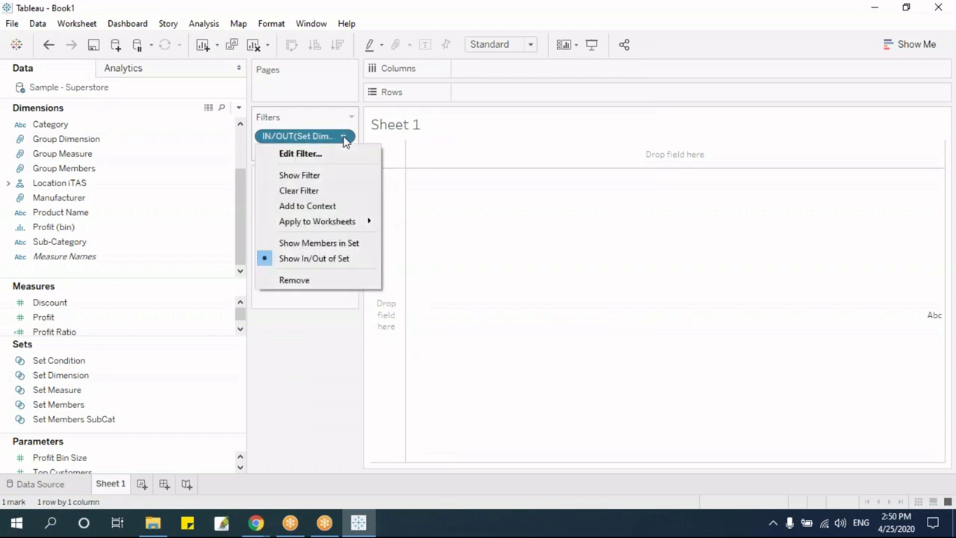
pyautogui.click(341, 154)
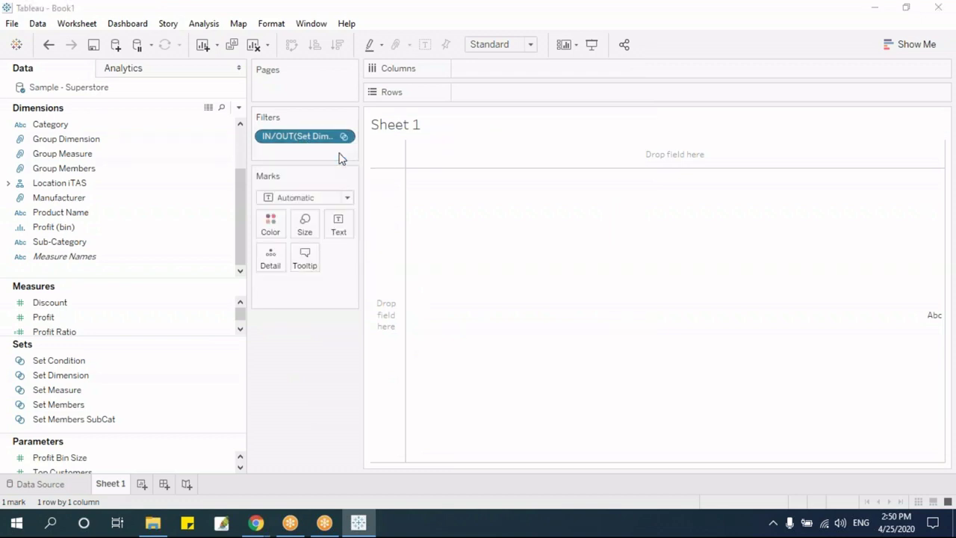
pyautogui.moveTo(468, 74); pyautogui.dragTo(660, 124)
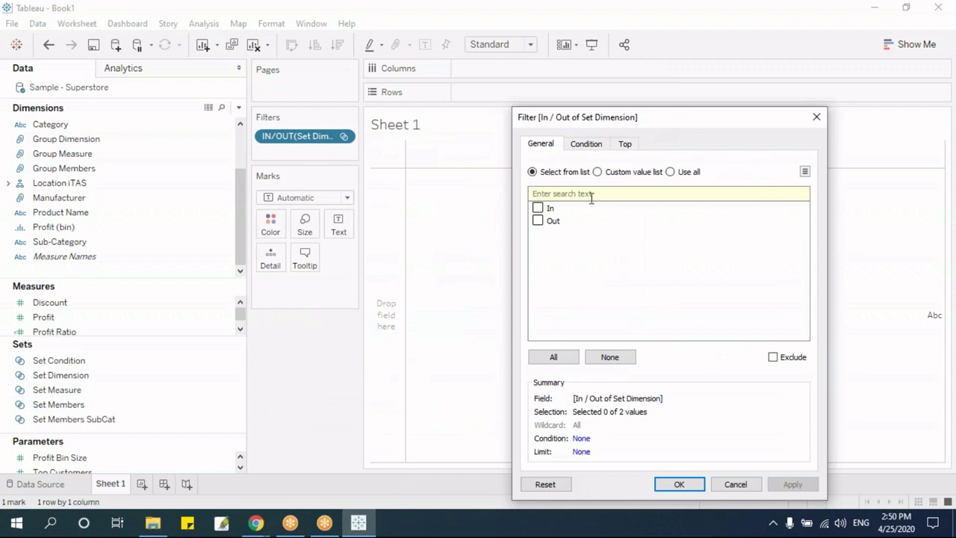
pyautogui.click(537, 207)
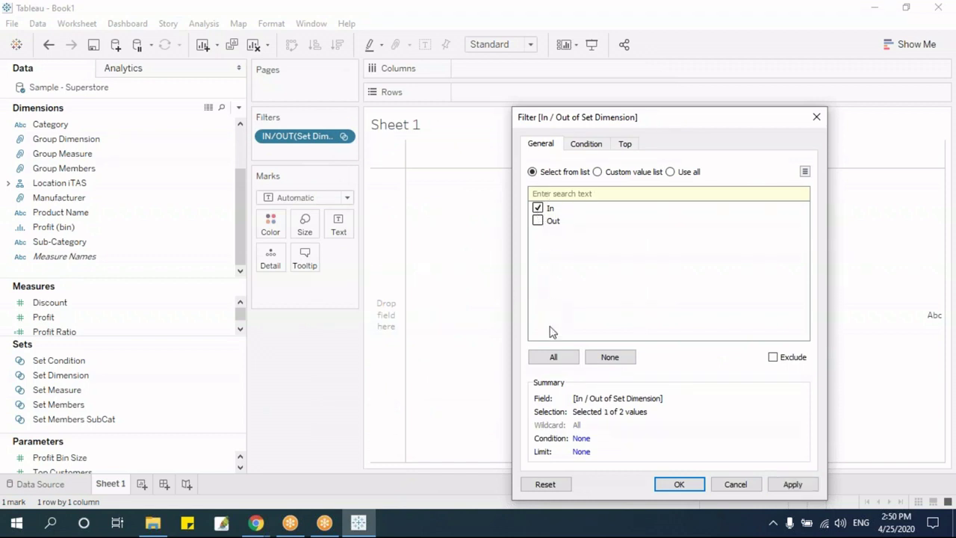
pyautogui.click(676, 484)
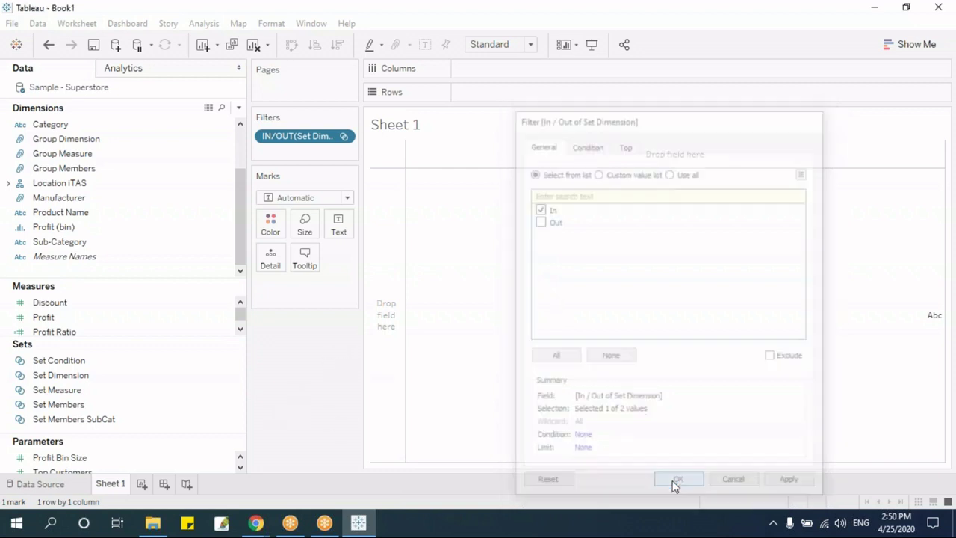
# Step: Place Sub-Category on rows to list the sub-categories filtered by the set
pyautogui.moveTo(89, 244); pyautogui.dragTo(530, 90)
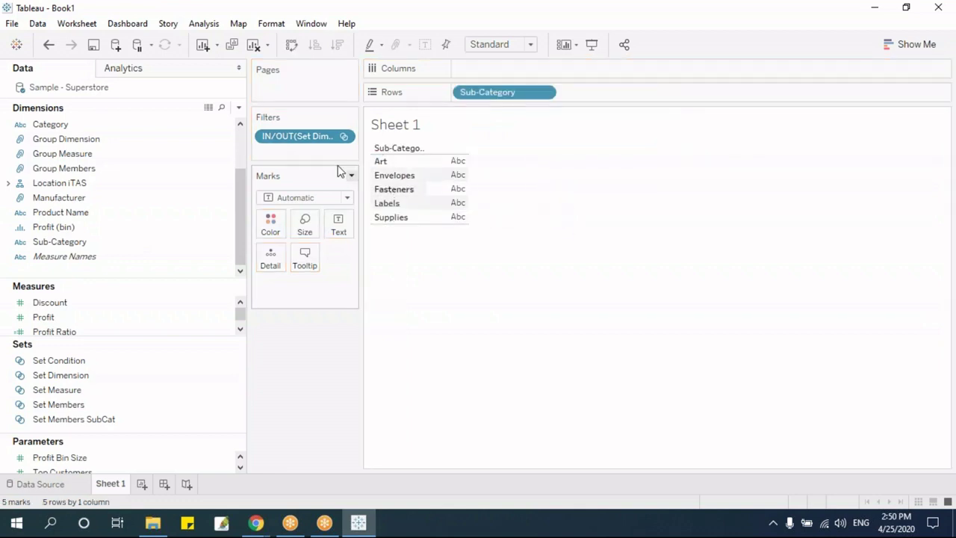
pyautogui.click(71, 379)
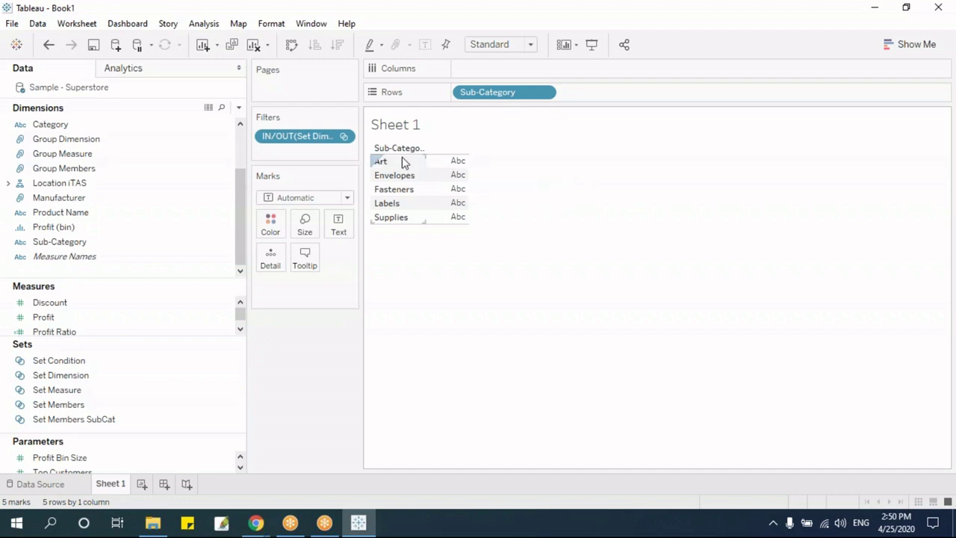
# Step: Switch the Set Dimension filter from In/Out to showing members in the set, keeping all members selected
pyautogui.click(343, 136)
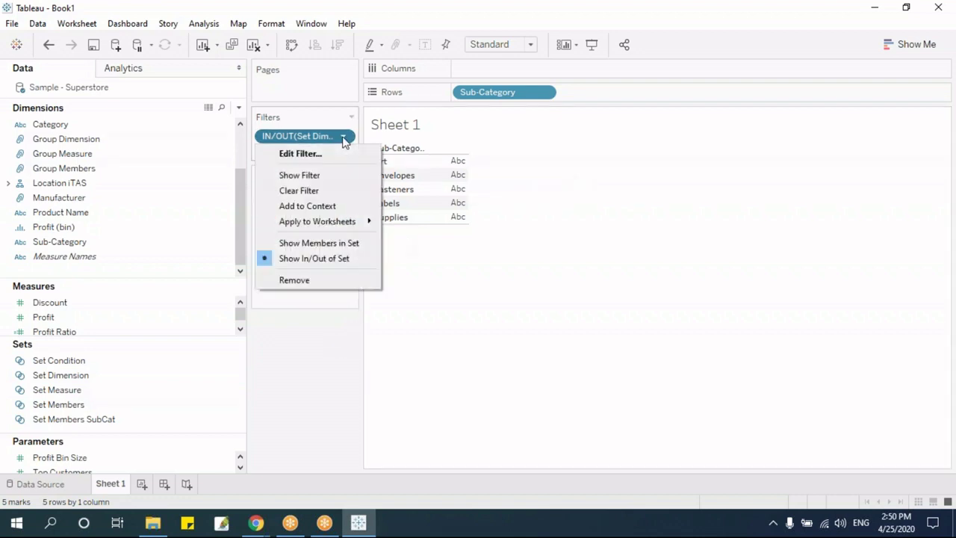
pyautogui.click(319, 243)
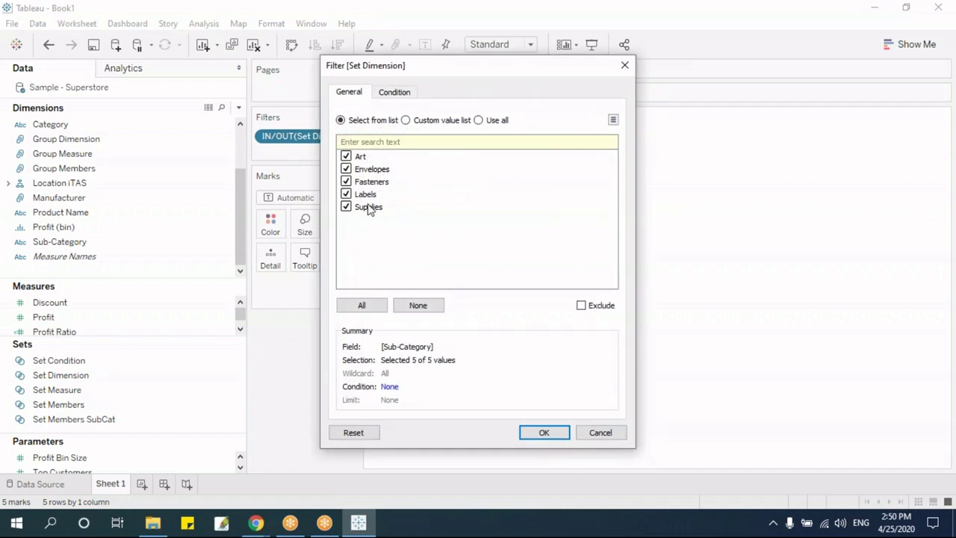
pyautogui.click(543, 433)
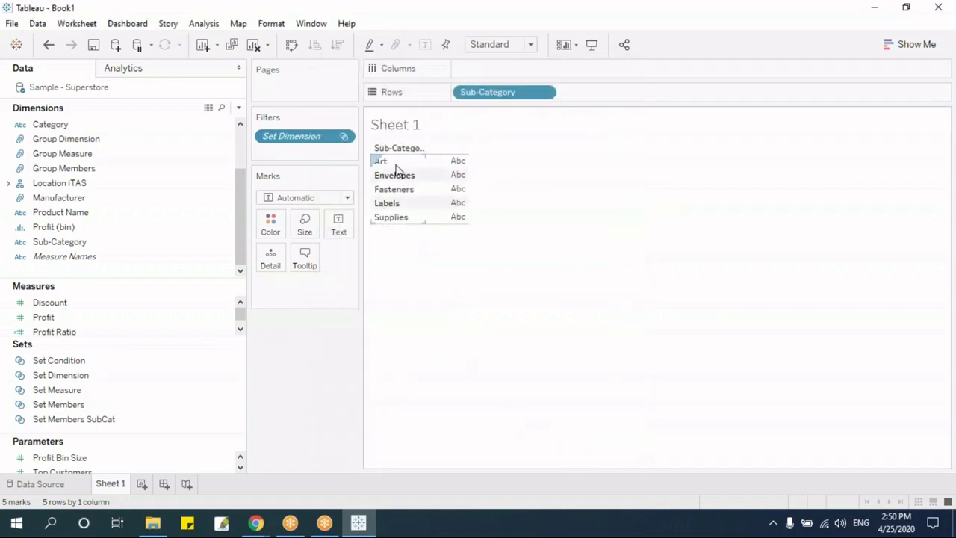
# Step: Edit the Set Dimension member filter to exclude Envelopes and Labels, keeping Art, Fasteners and Supplies
pyautogui.click(343, 138)
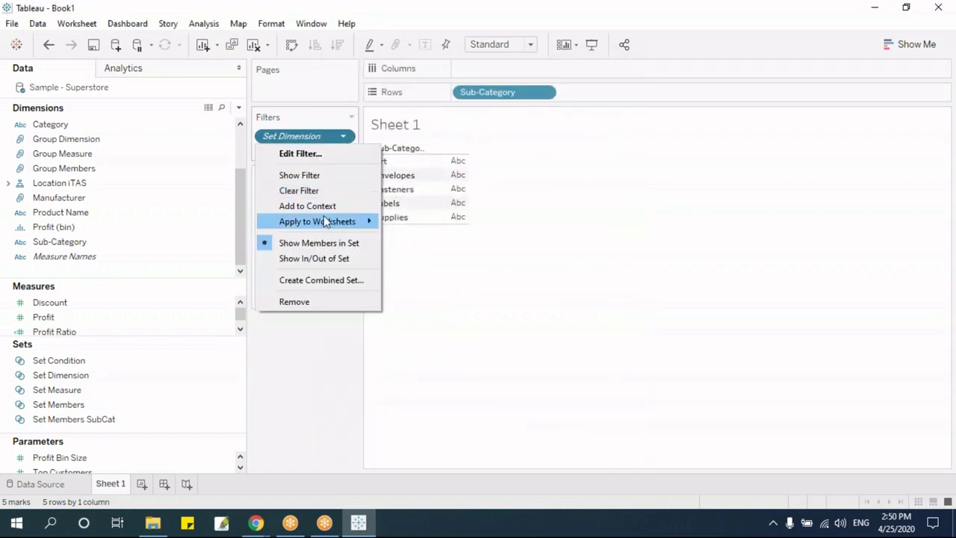
pyautogui.click(320, 154)
pyautogui.click(345, 169)
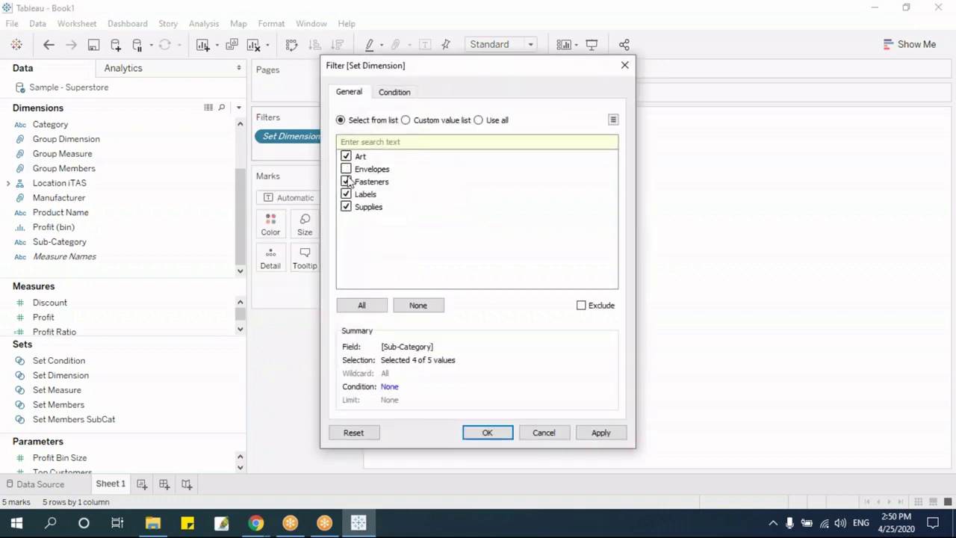
pyautogui.click(345, 194)
pyautogui.click(484, 433)
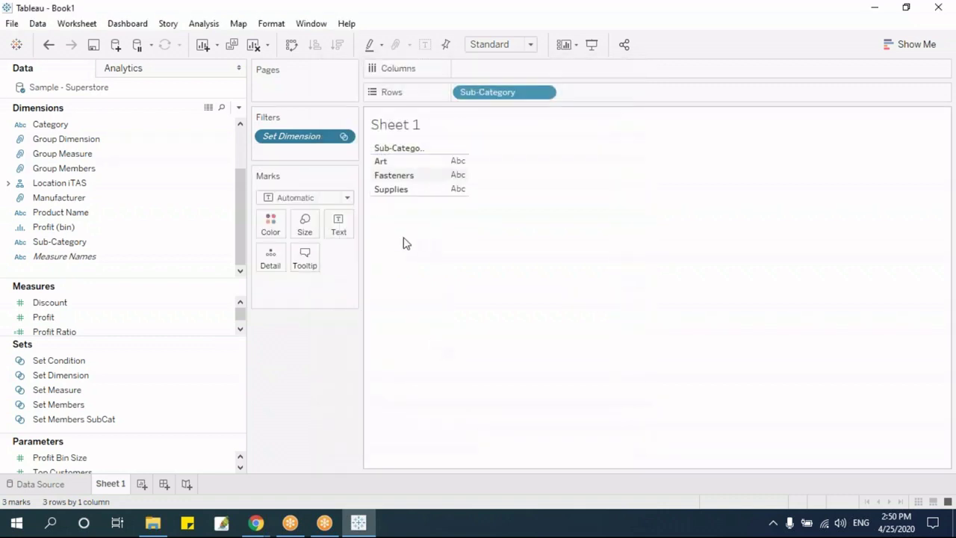
# Step: Switch the Set Dimension filter to In/Out of Set and include only In
pyautogui.click(344, 137)
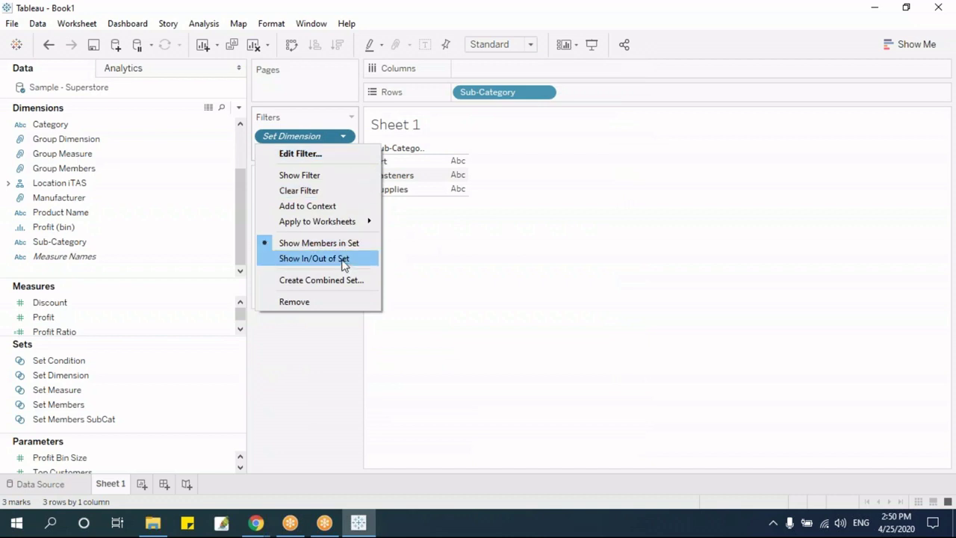
pyautogui.click(343, 258)
pyautogui.click(345, 157)
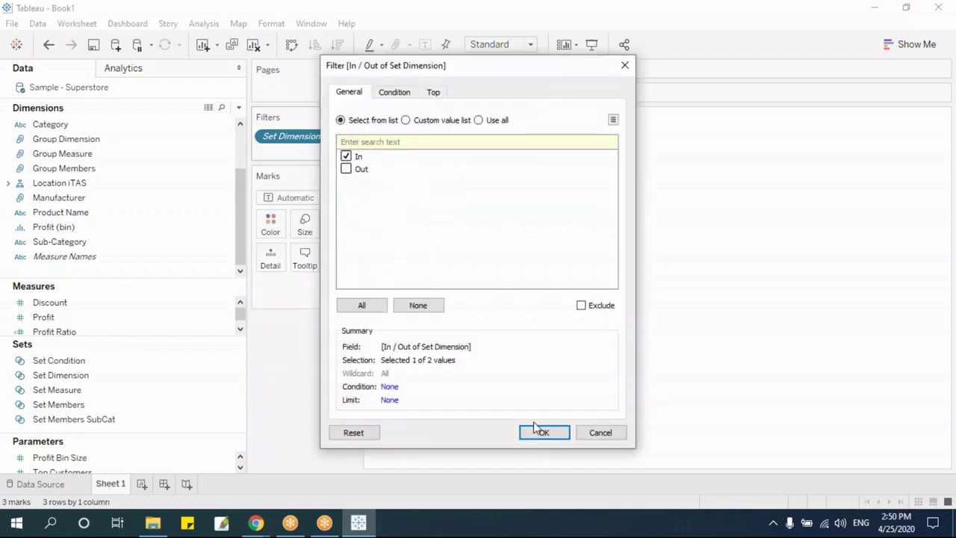
pyautogui.click(544, 433)
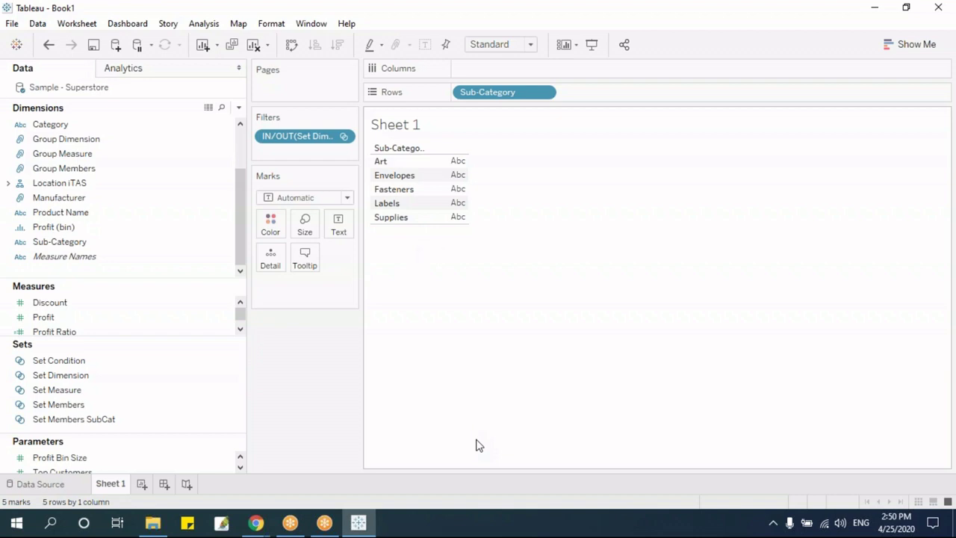
# Step: Edit the In/Out filter of Set Dimension to include both In and Out
pyautogui.click(343, 136)
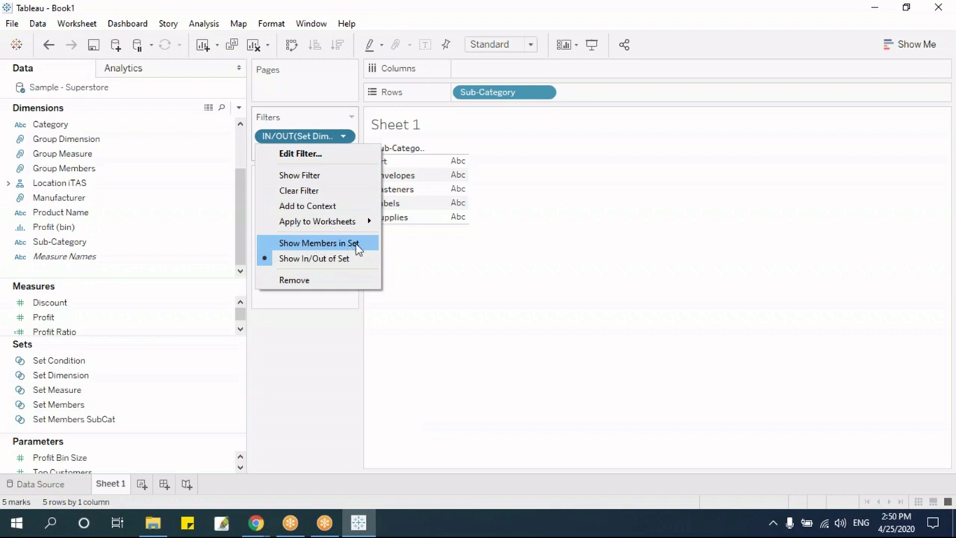
pyautogui.click(340, 366)
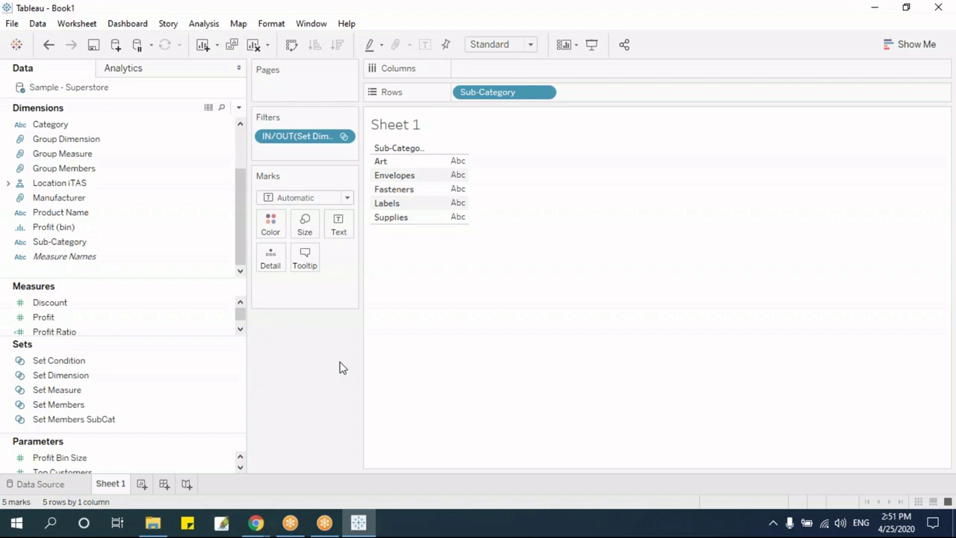
pyautogui.click(343, 136)
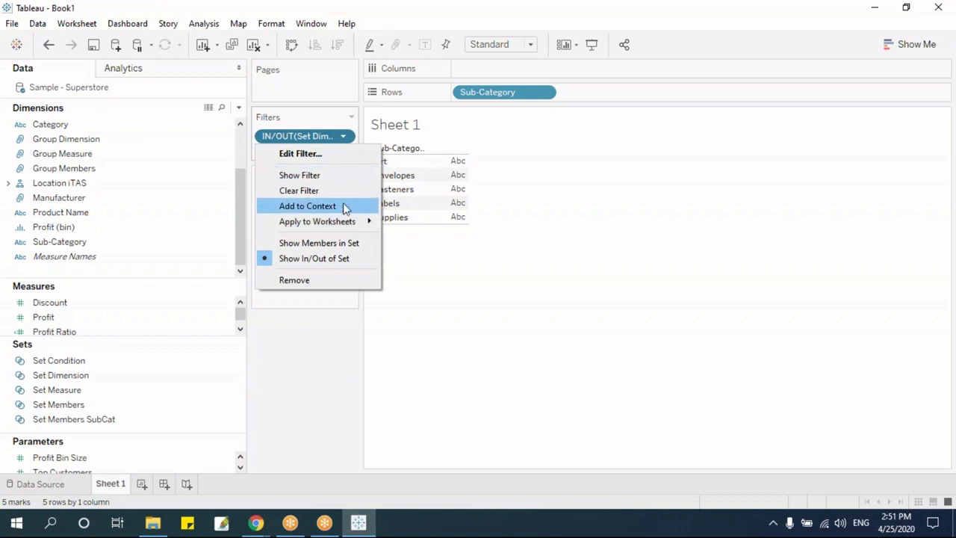
pyautogui.click(322, 154)
pyautogui.moveTo(445, 79); pyautogui.dragTo(770, 112)
pyautogui.click(677, 206)
pyautogui.click(678, 207)
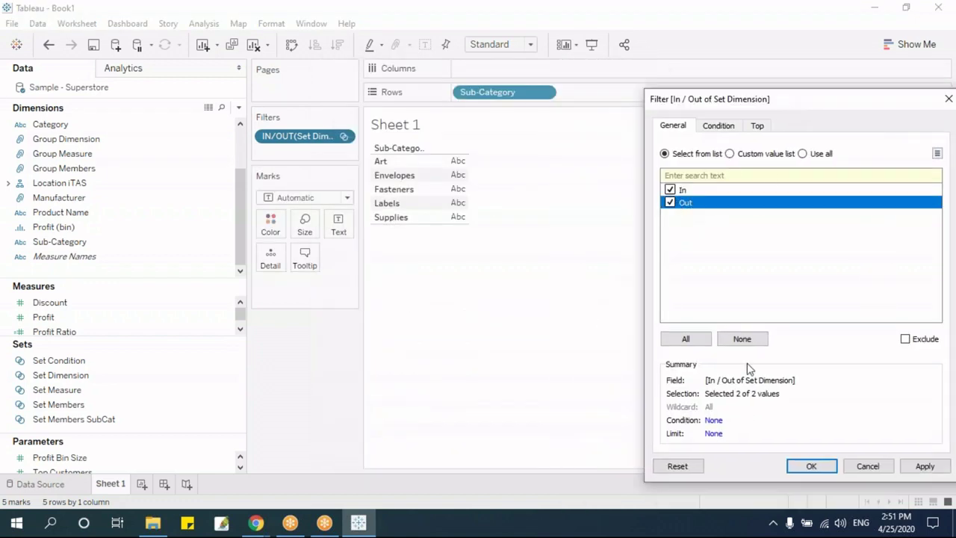
pyautogui.click(816, 469)
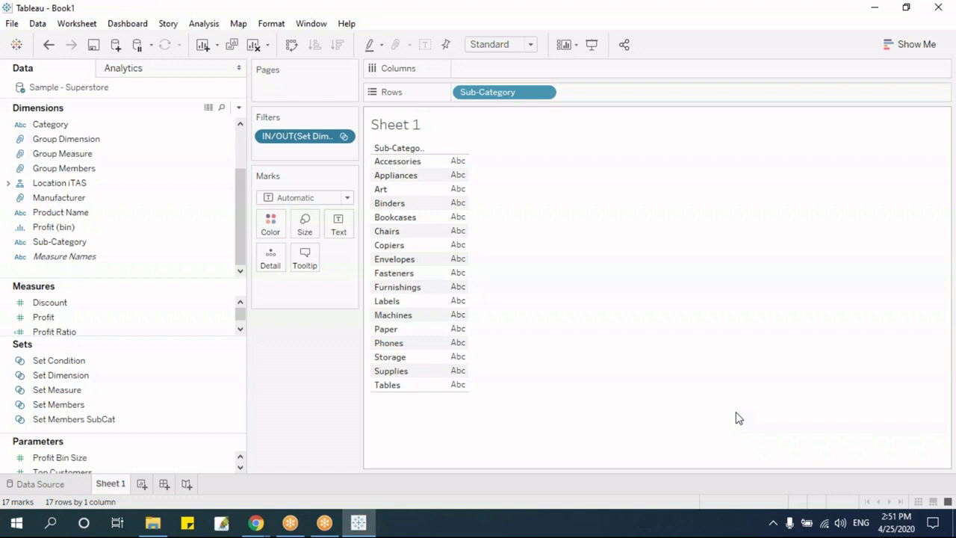
# Step: Return the Set Dimension filter to showing members in the set, accepting all listed sub-categories
pyautogui.click(344, 138)
pyautogui.click(354, 257)
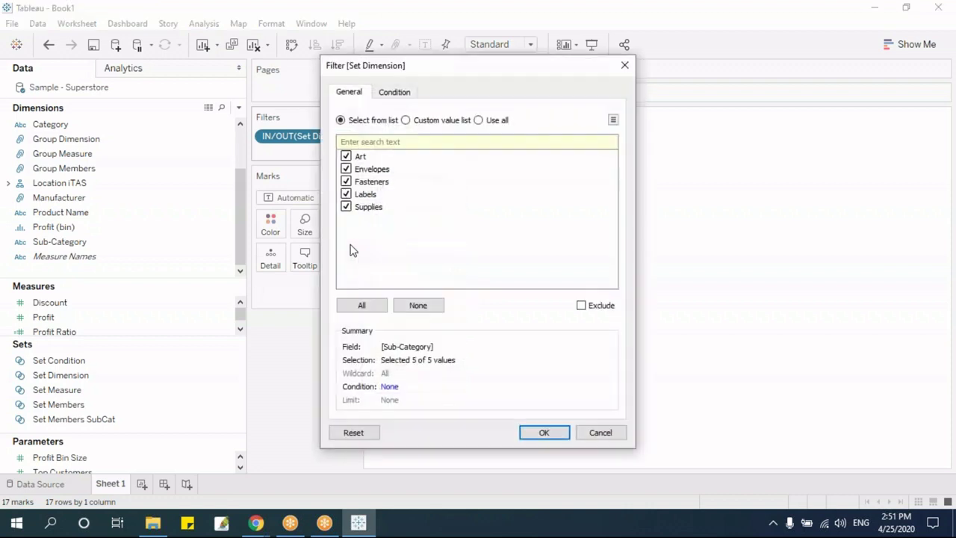
pyautogui.click(544, 432)
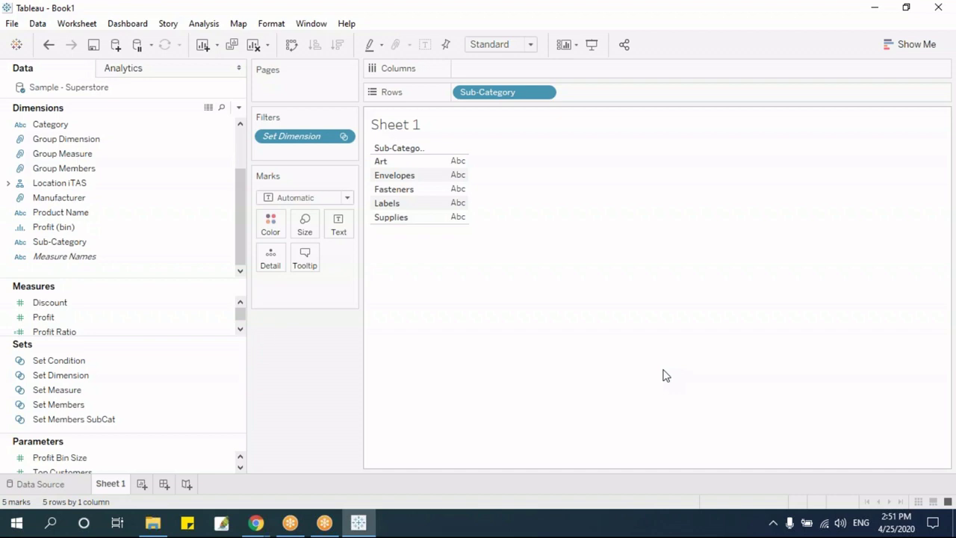
# Step: Clear the worksheet and enlarge the Measures list to show all its fields
pyautogui.hotkey('alt', 'shift', 'BackSpace')
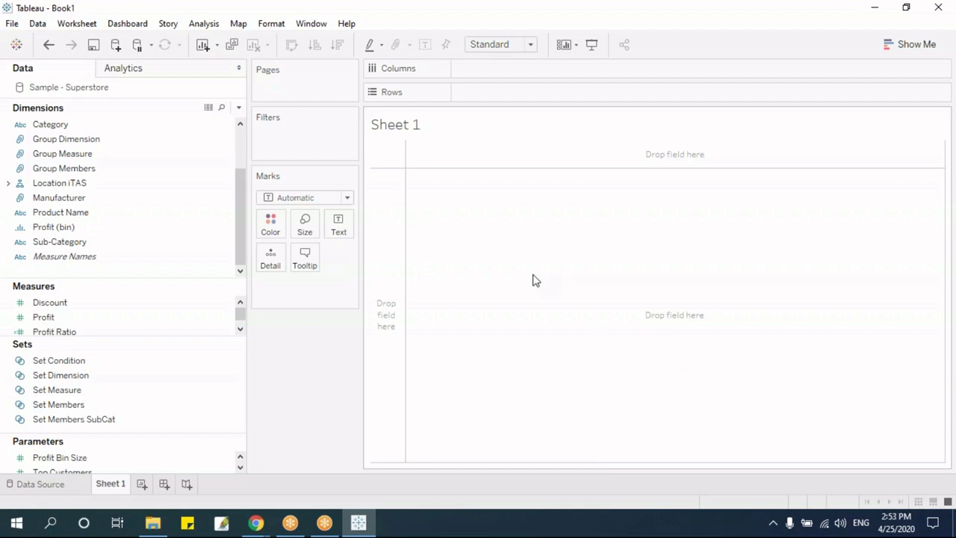
pyautogui.moveTo(192, 338); pyautogui.dragTo(194, 386)
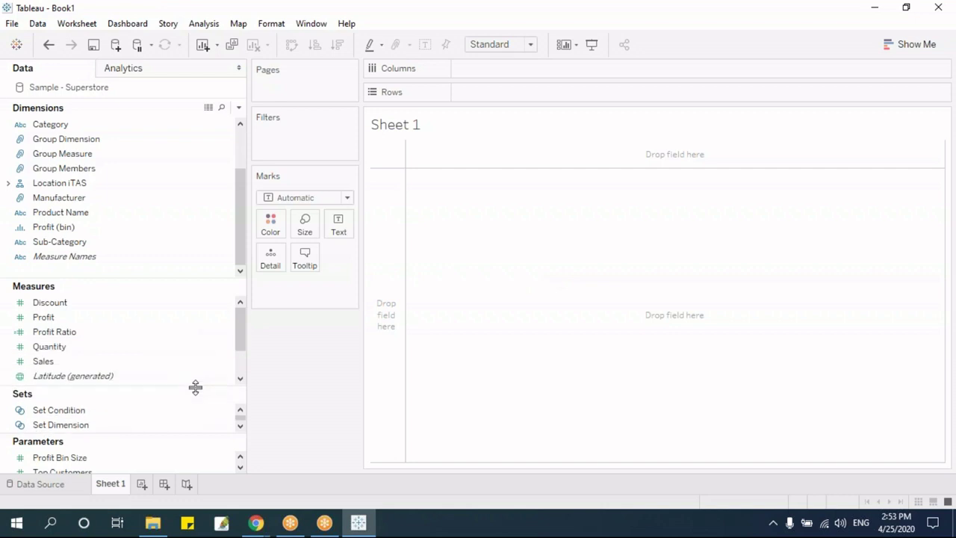
pyautogui.moveTo(162, 274); pyautogui.dragTo(166, 200)
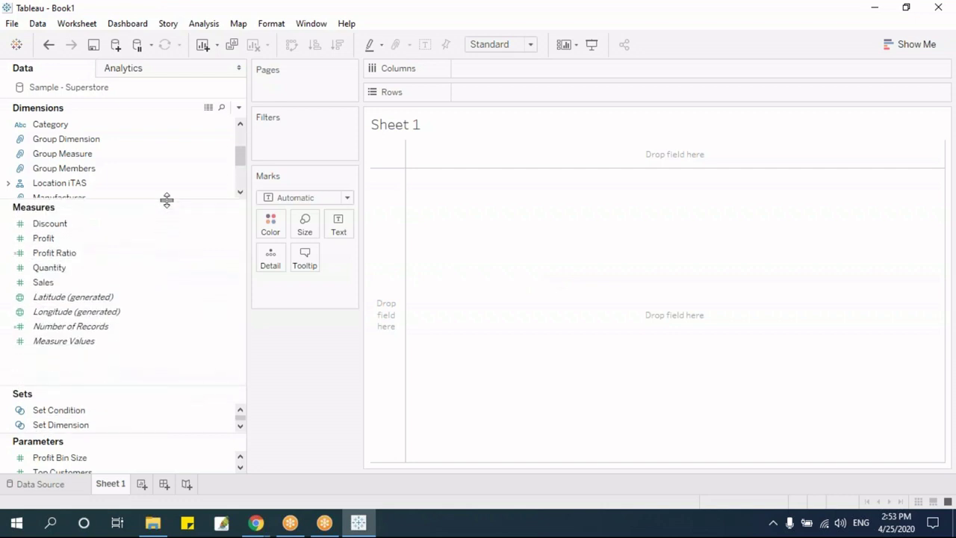
# Step: Compare which objects can be created from the Sales measure and from the Sub-Category dimension
pyautogui.rightClick(34, 283)
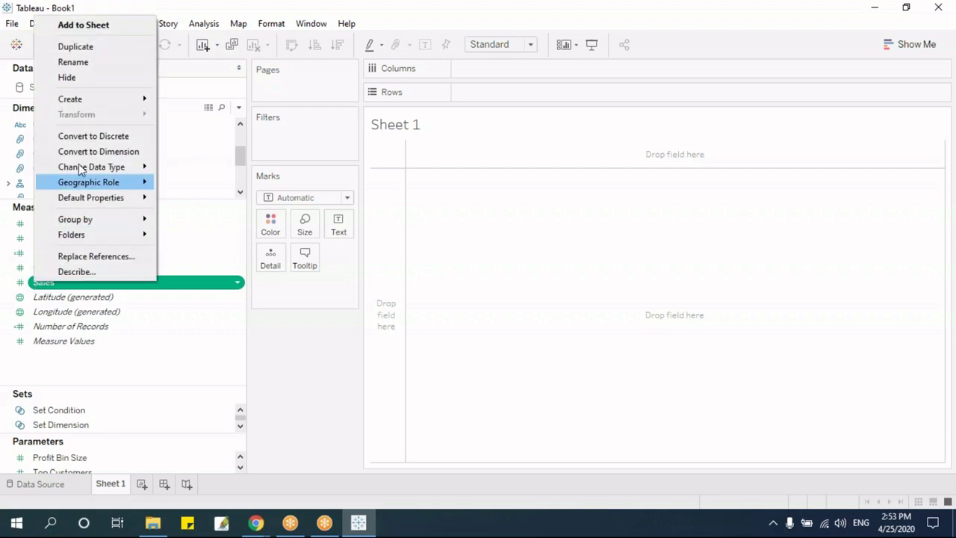
pyautogui.moveTo(83, 100)
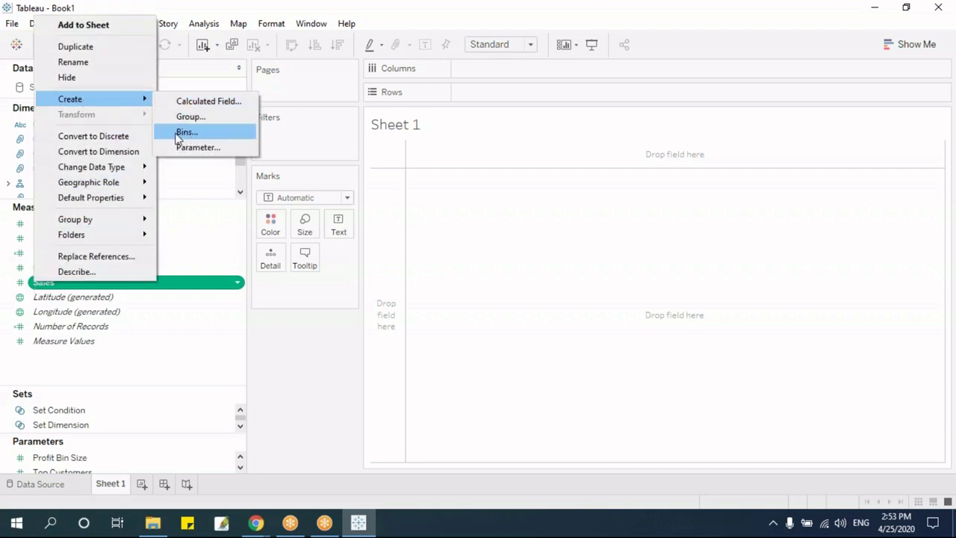
pyautogui.click(192, 291)
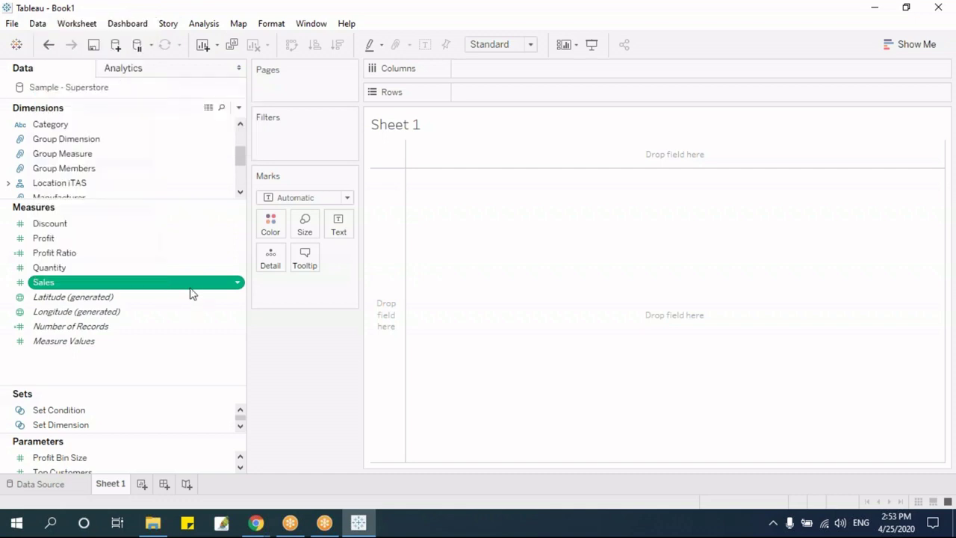
pyautogui.moveTo(137, 203); pyautogui.dragTo(150, 263)
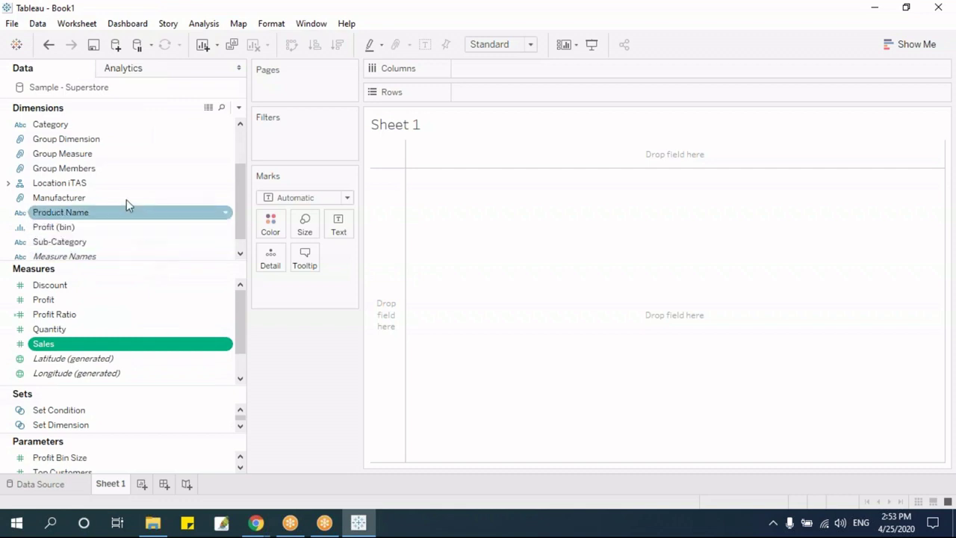
pyautogui.scroll(-1, 98, 213)
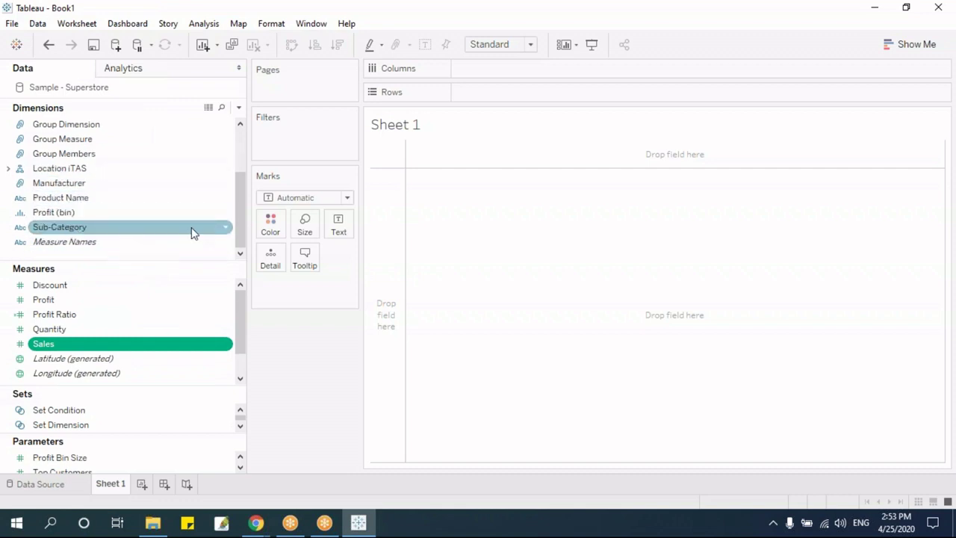
pyautogui.rightClick(70, 229)
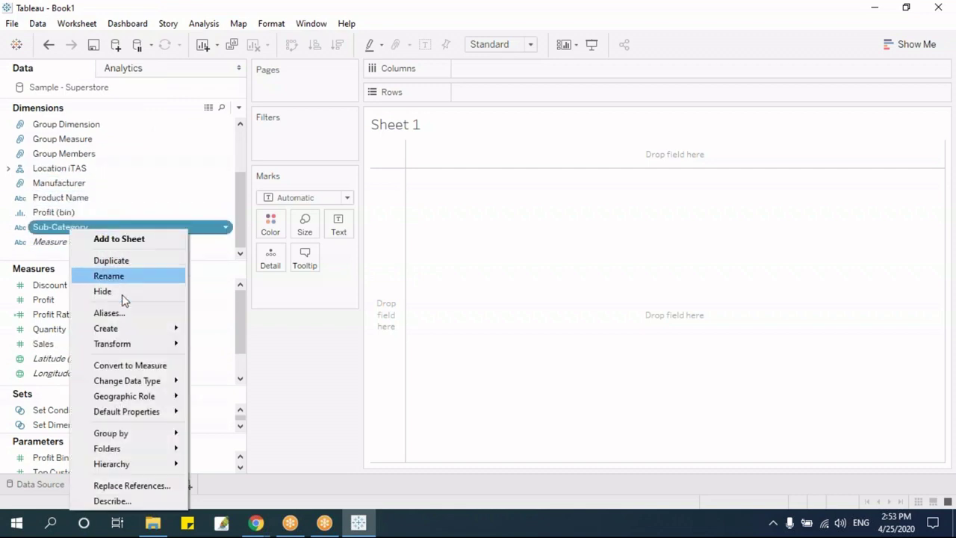
pyautogui.moveTo(128, 328)
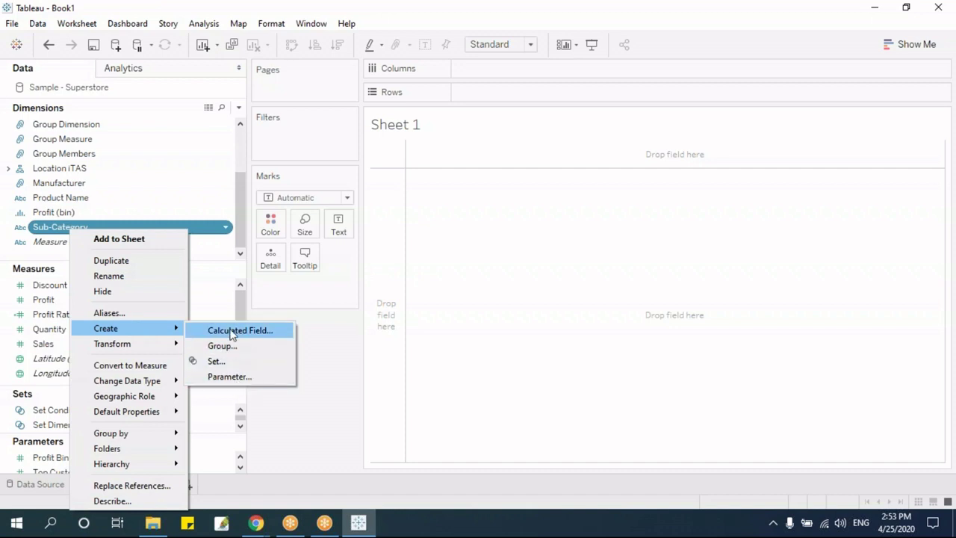
pyautogui.click(334, 339)
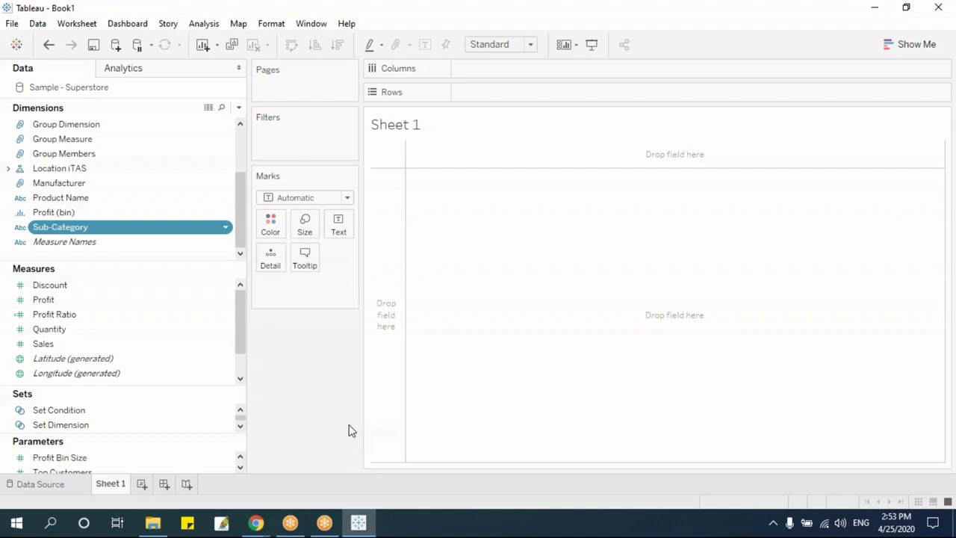
pyautogui.moveTo(168, 263); pyautogui.dragTo(167, 222)
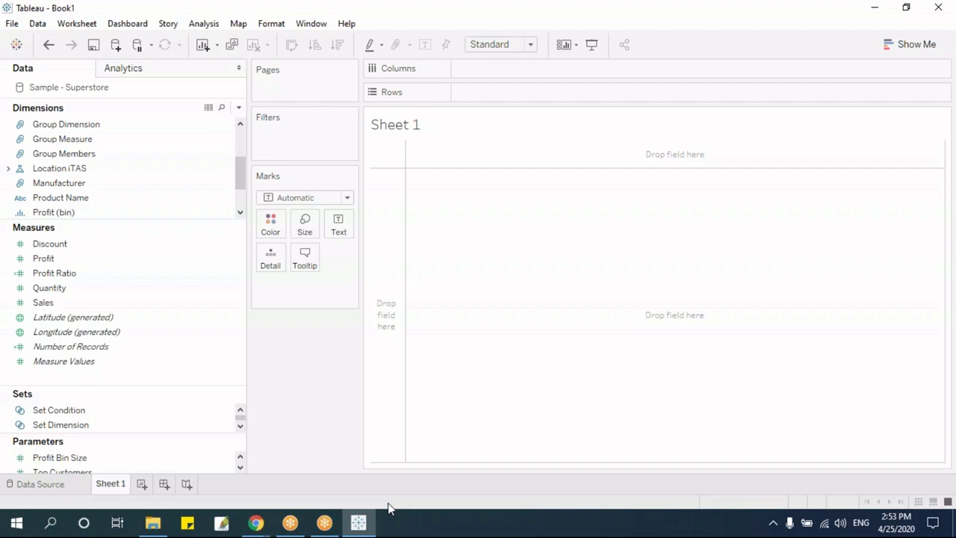
pyautogui.click(69, 243)
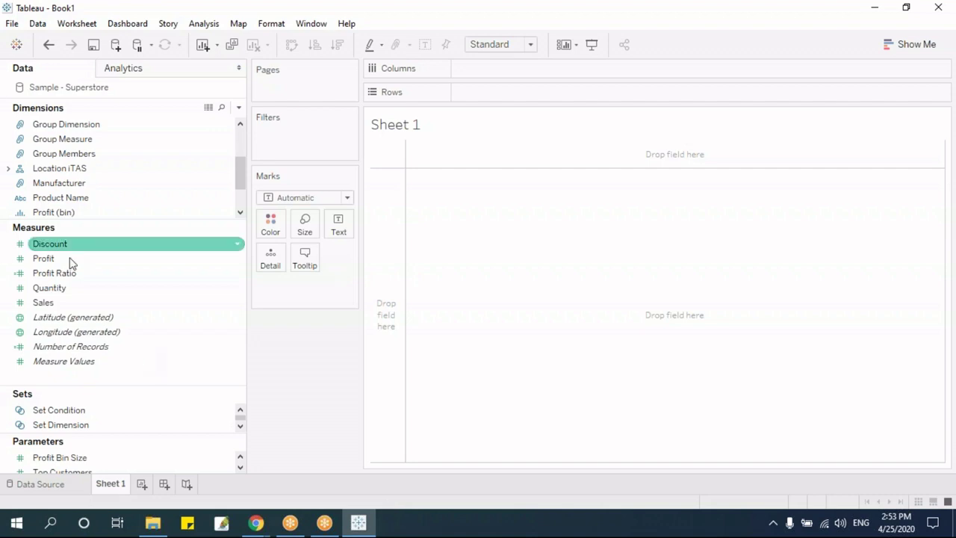
pyautogui.click(66, 125)
pyautogui.click(170, 375)
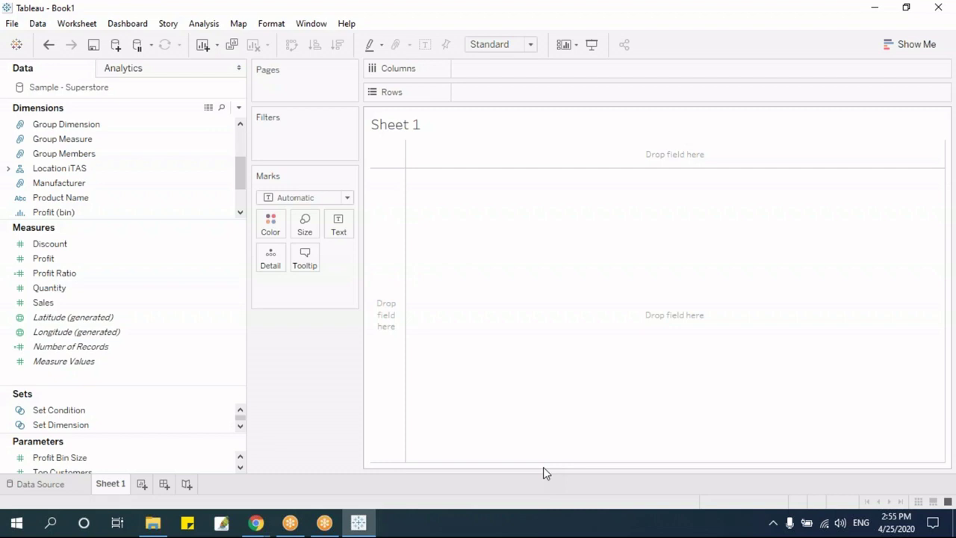
# Step: Create bins from the Sales measure with a bin size of 1000, keeping the field name Sales (bin)
pyautogui.click(106, 320)
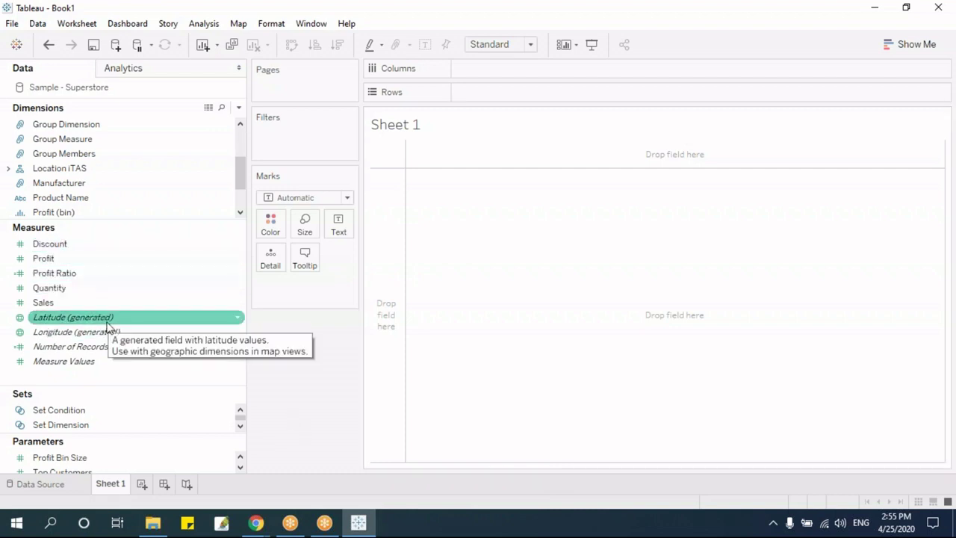
pyautogui.click(43, 304)
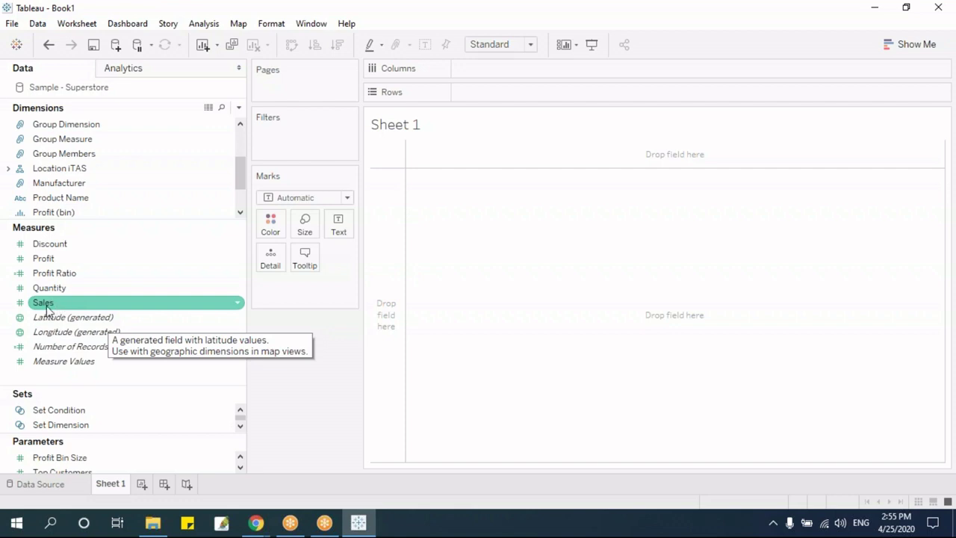
pyautogui.rightClick(47, 307)
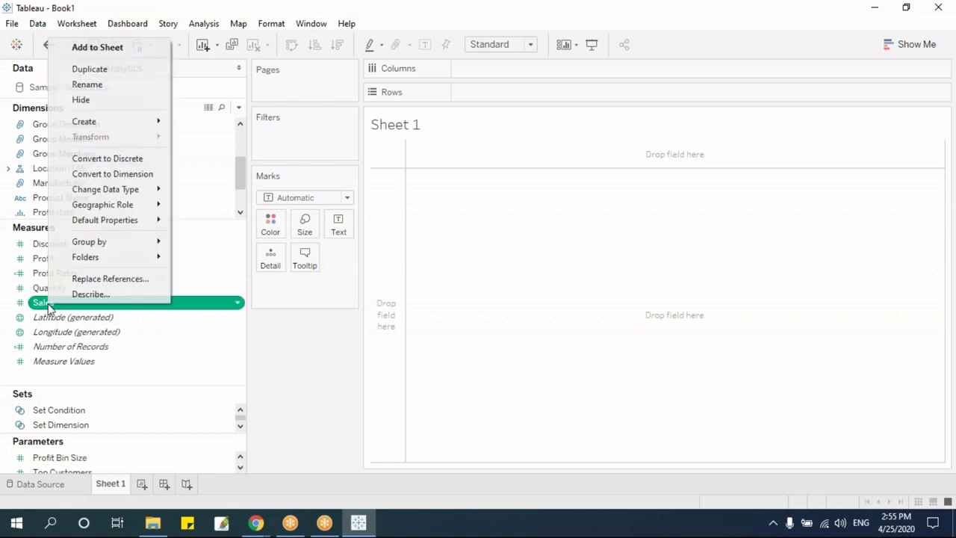
pyautogui.moveTo(118, 127)
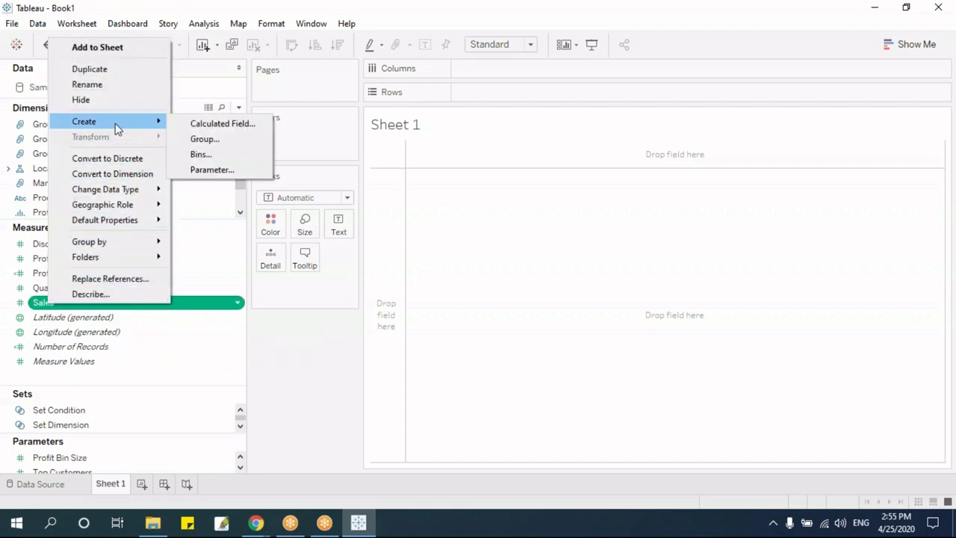
pyautogui.click(200, 154)
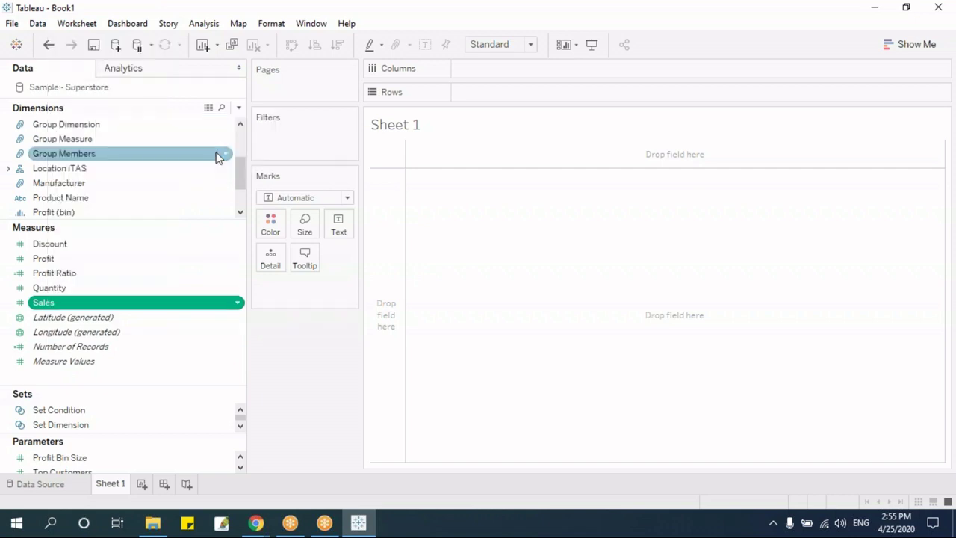
pyautogui.moveTo(487, 195); pyautogui.dragTo(575, 239)
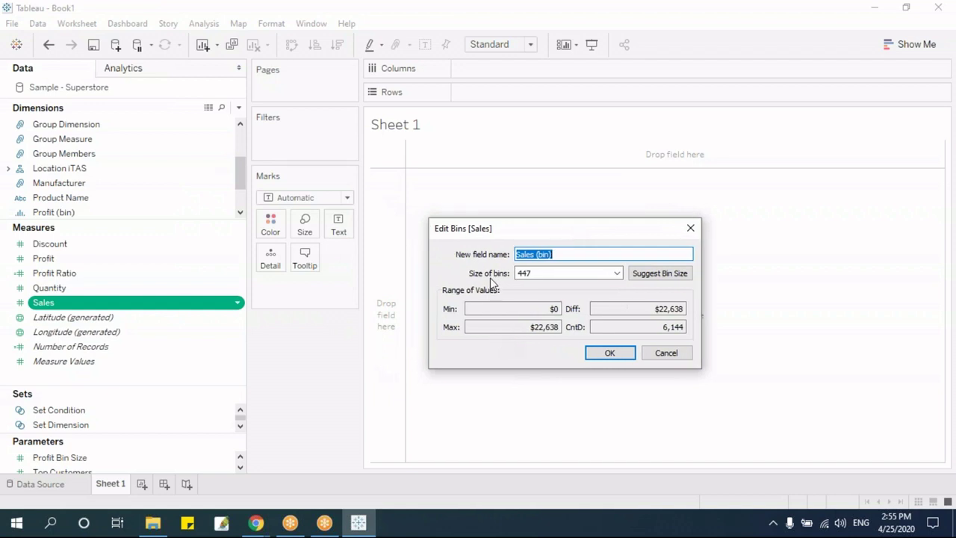
pyautogui.doubleClick(541, 274)
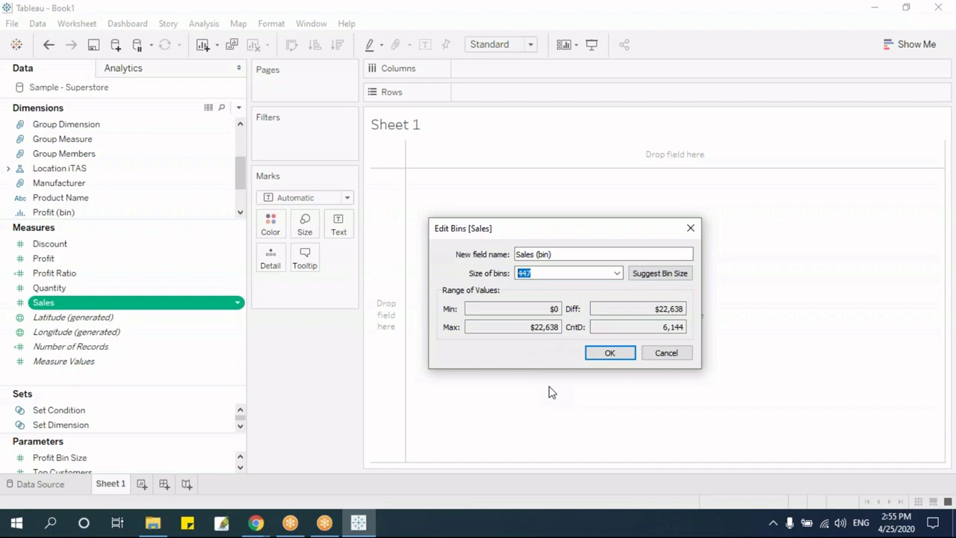
pyautogui.click(547, 273)
pyautogui.moveTo(566, 273); pyautogui.dragTo(508, 270)
pyautogui.write('1000')
pyautogui.click(603, 357)
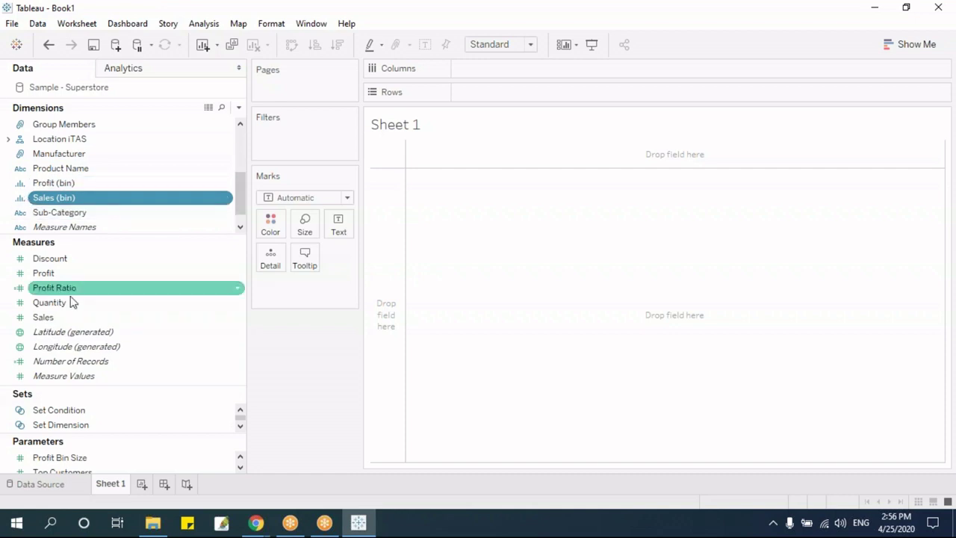
# Step: Place Sales (bin) on rows and show the summed Sales as text for each bin
pyautogui.moveTo(68, 200); pyautogui.dragTo(471, 226)
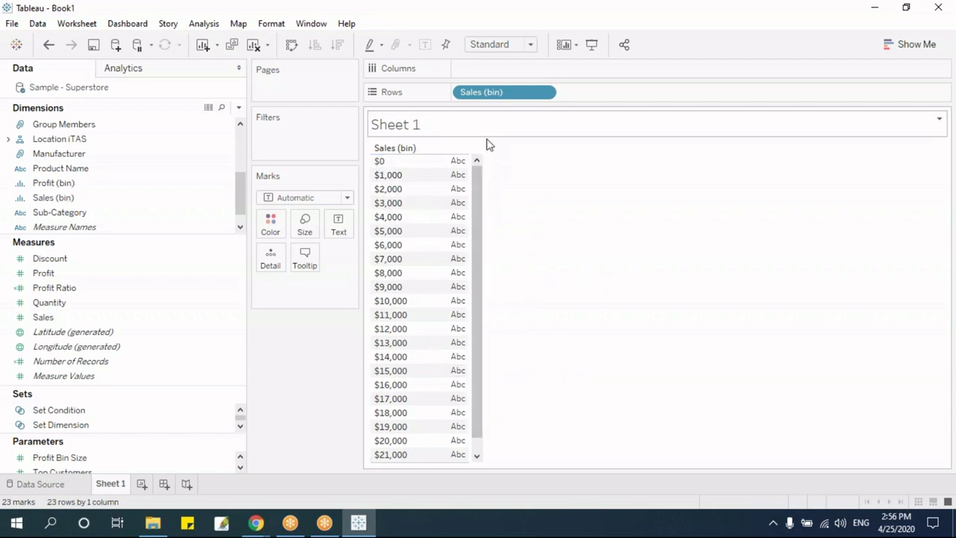
pyautogui.click(169, 322)
pyautogui.moveTo(68, 321); pyautogui.dragTo(451, 378)
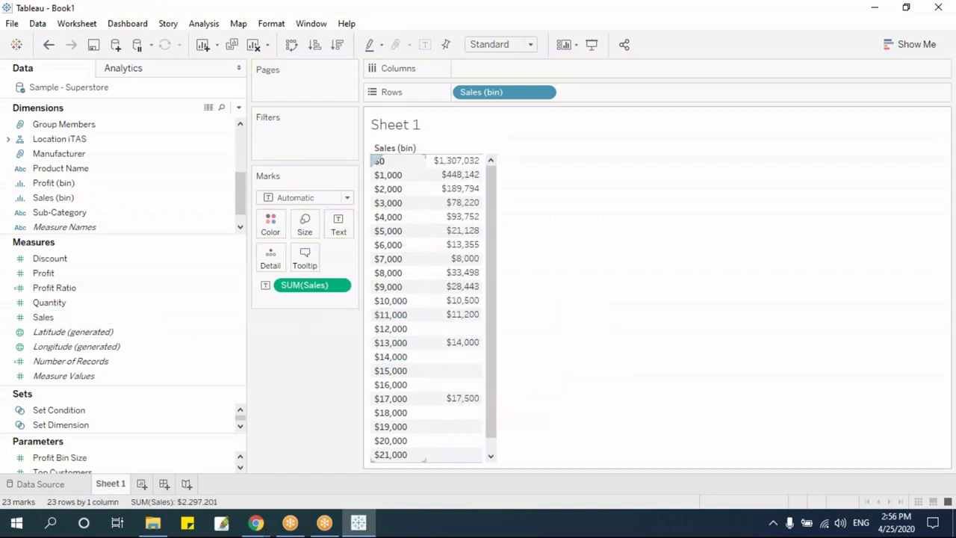
pyautogui.moveTo(448, 166)
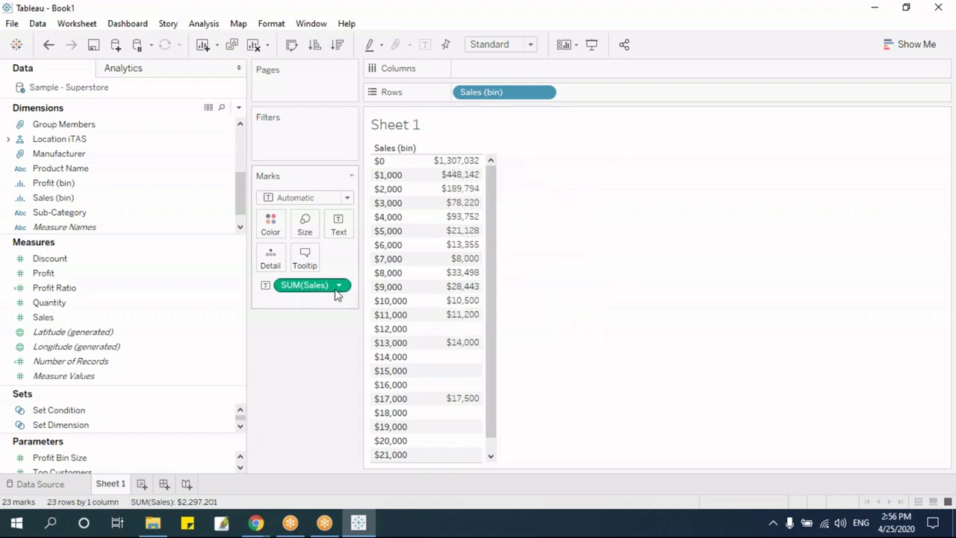
# Step: Replace the Sales values with the Count of Customer Name, shown as text for each sales bin
pyautogui.moveTo(334, 288); pyautogui.dragTo(311, 412)
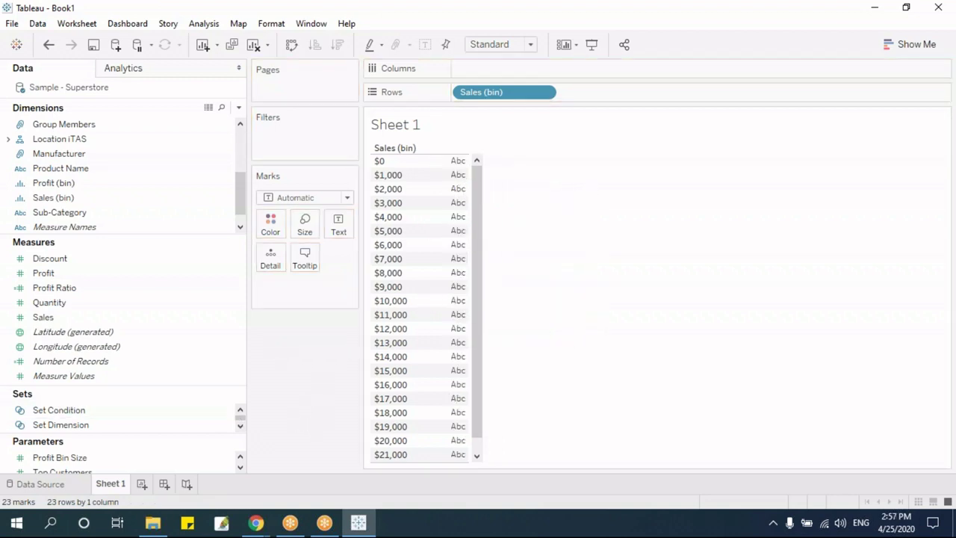
pyautogui.moveTo(184, 233); pyautogui.dragTo(184, 301)
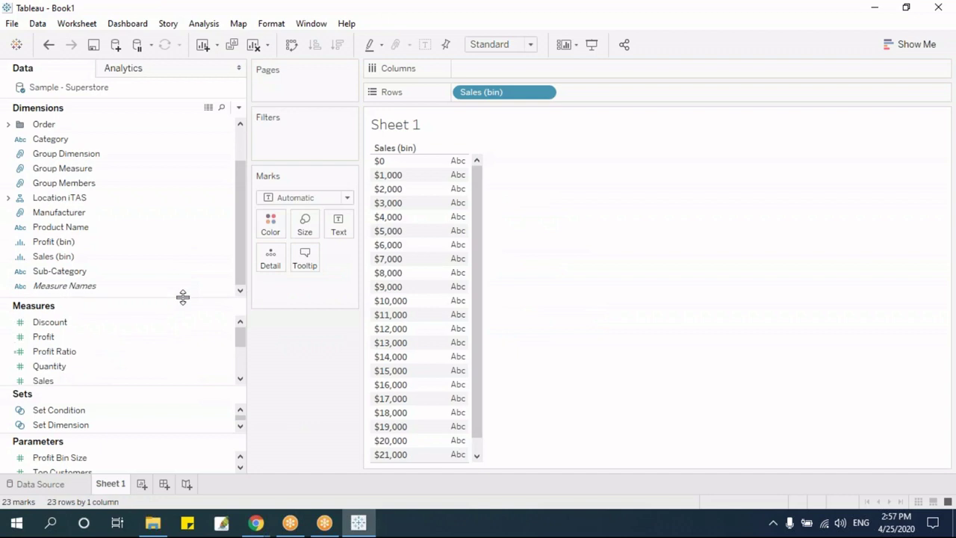
pyautogui.moveTo(240, 257); pyautogui.dragTo(241, 157)
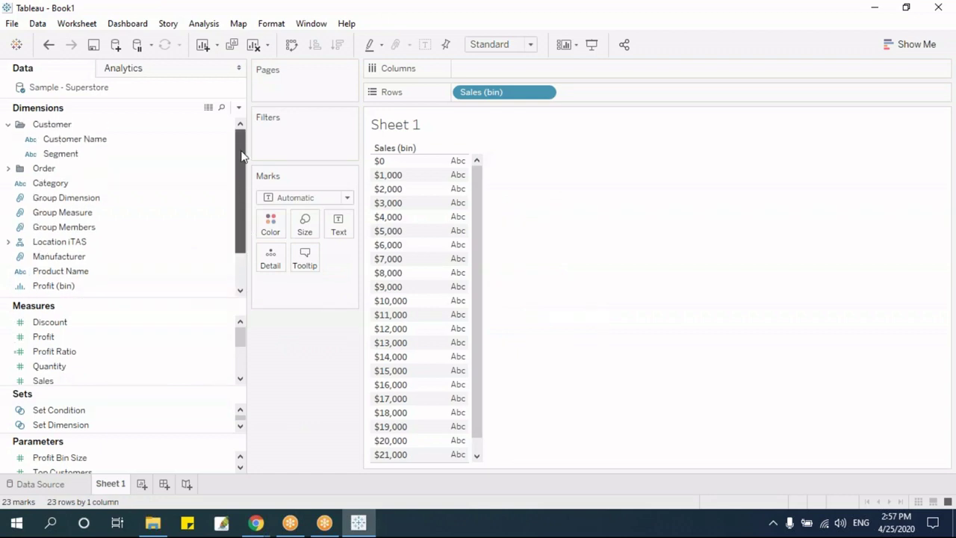
pyautogui.click(88, 141)
pyautogui.moveTo(88, 141); pyautogui.dragTo(454, 261)
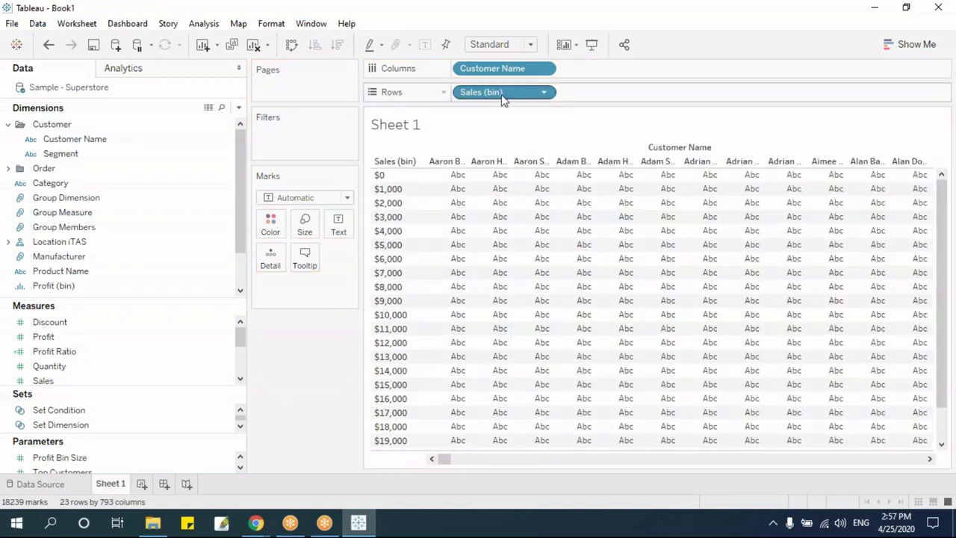
pyautogui.click(84, 185)
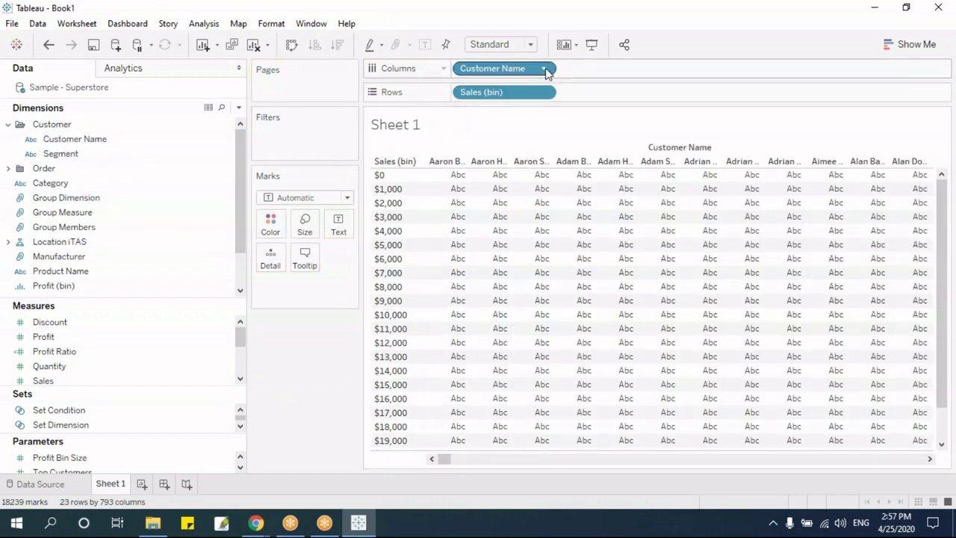
pyautogui.click(544, 69)
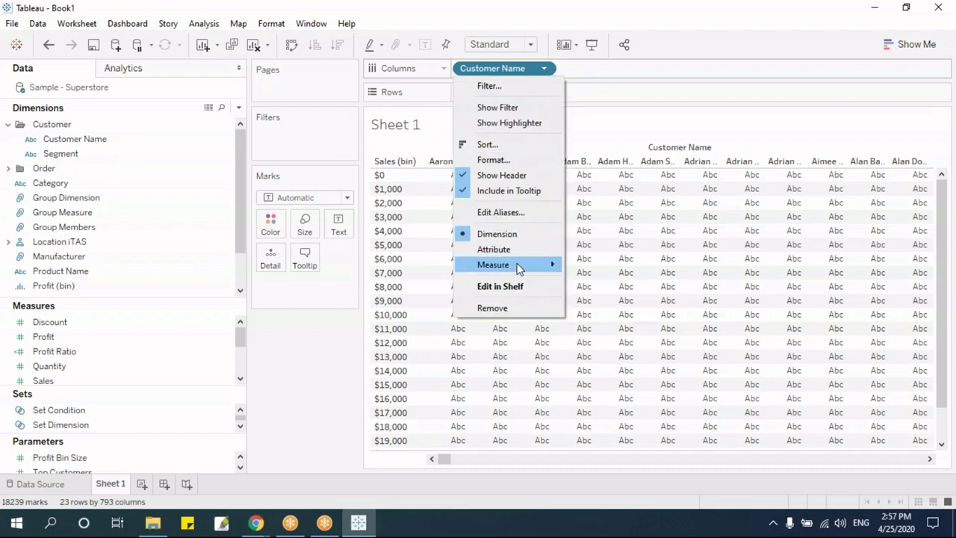
pyautogui.moveTo(549, 265)
pyautogui.click(614, 299)
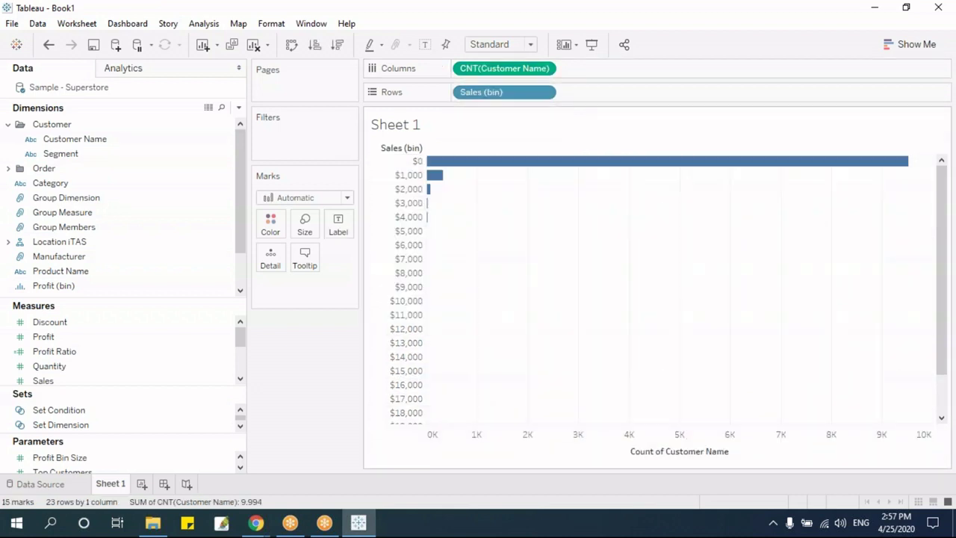
pyautogui.moveTo(507, 77); pyautogui.dragTo(338, 228)
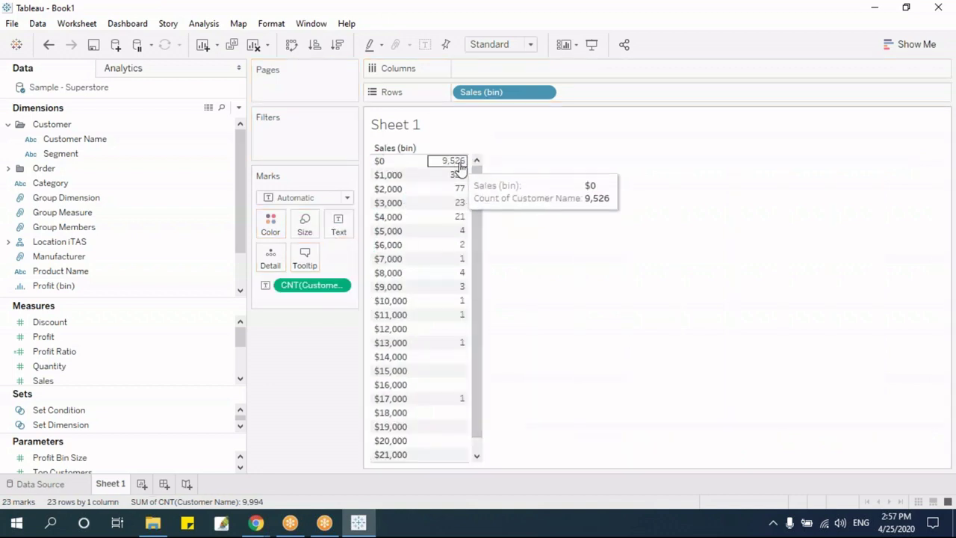
# Step: Remove the customer count from the marks and rebuild it by adding Customer Name as text, aggregated with Count
pyautogui.moveTo(314, 288); pyautogui.dragTo(316, 397)
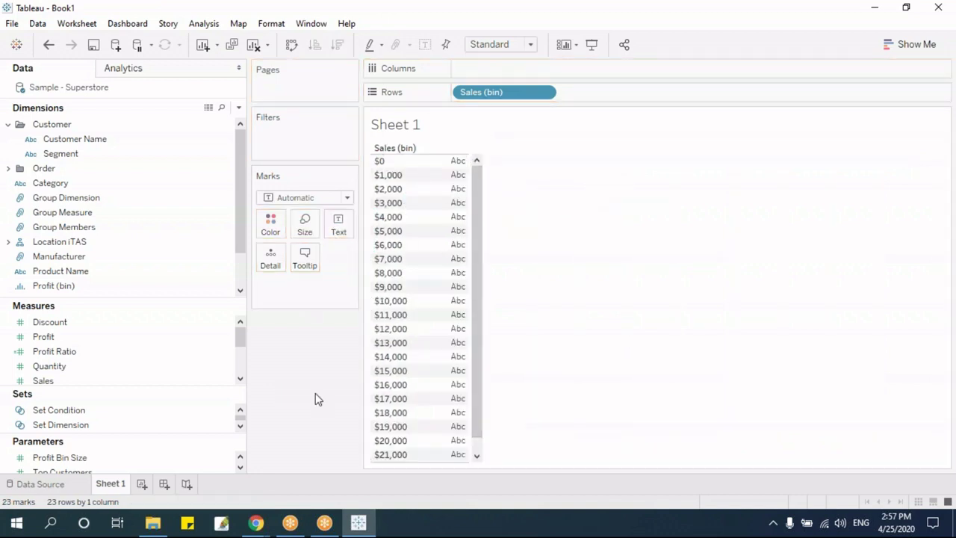
pyautogui.moveTo(94, 142); pyautogui.dragTo(456, 308)
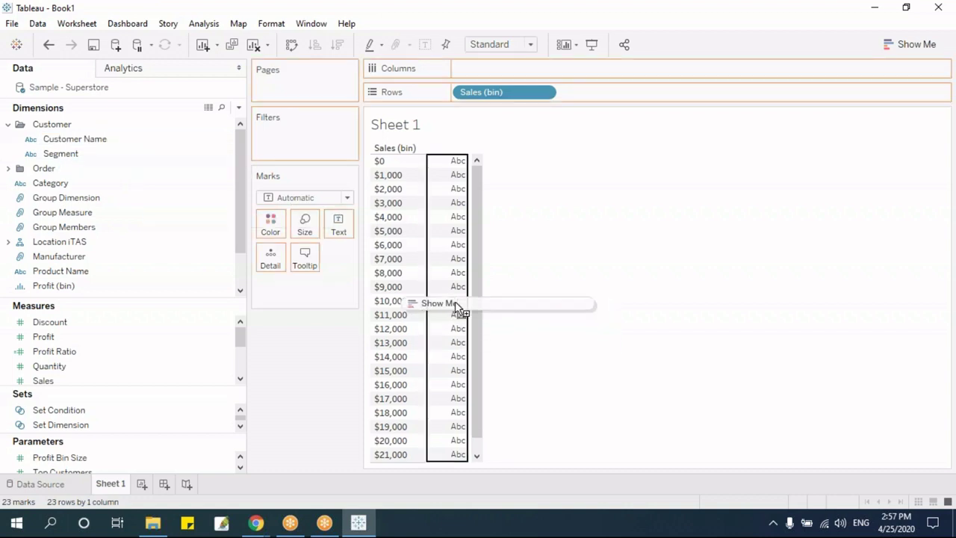
pyautogui.moveTo(456, 308); pyautogui.dragTo(337, 234)
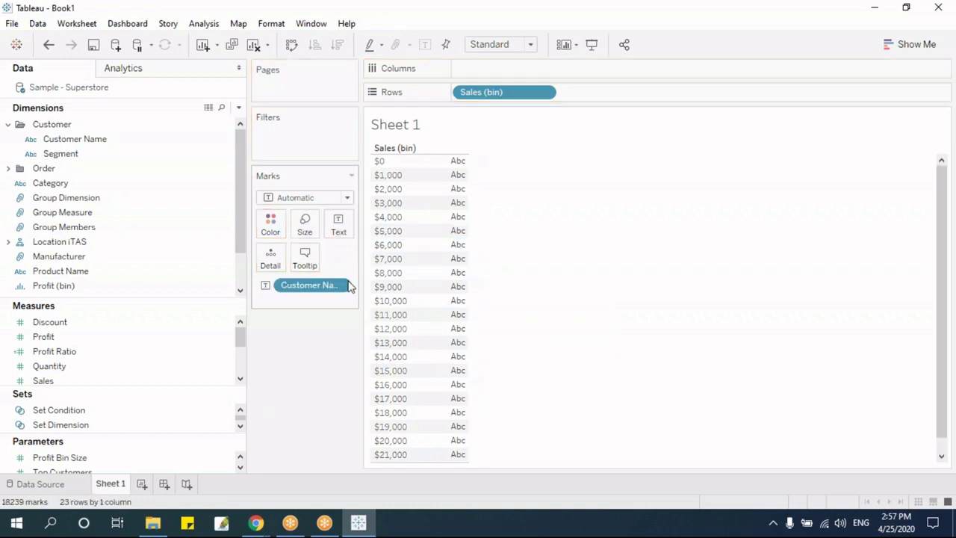
pyautogui.click(340, 286)
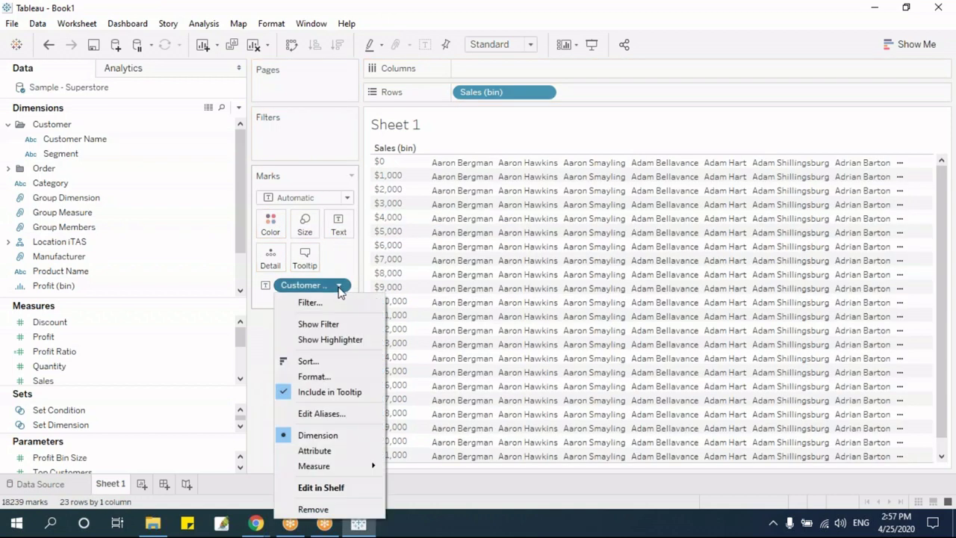
pyautogui.moveTo(369, 465)
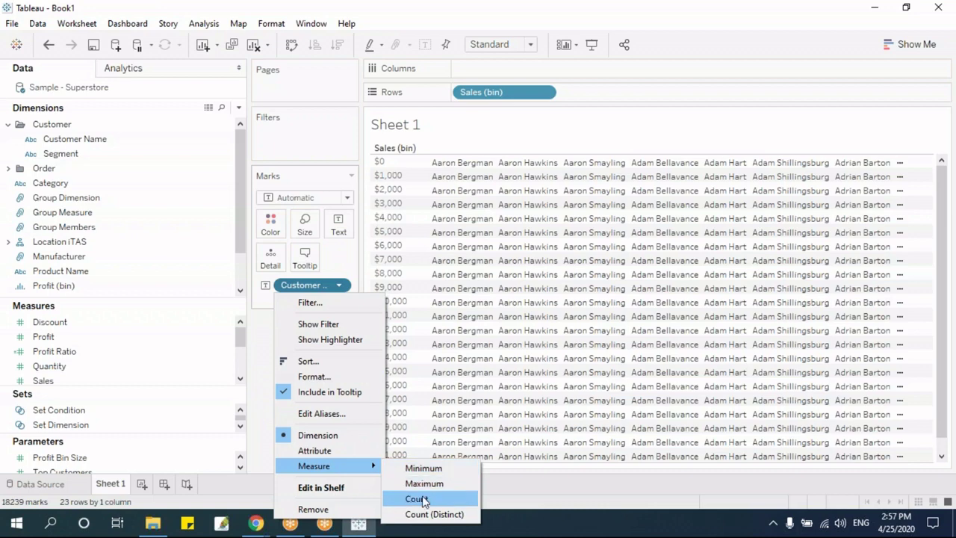
pyautogui.click(417, 498)
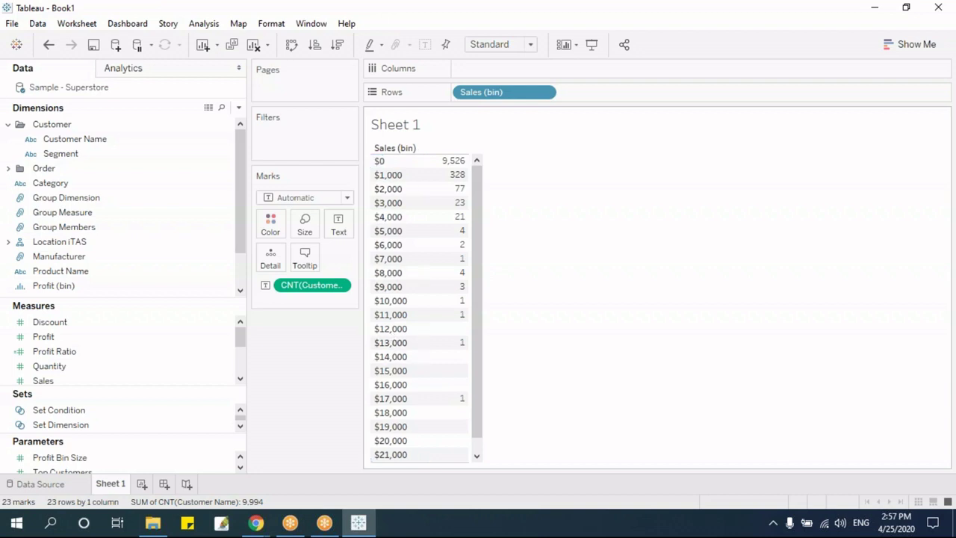
# Step: Clear the worksheet and narrow the data pane to widen the view area
pyautogui.hotkey('alt', 'shift', 'BackSpace')
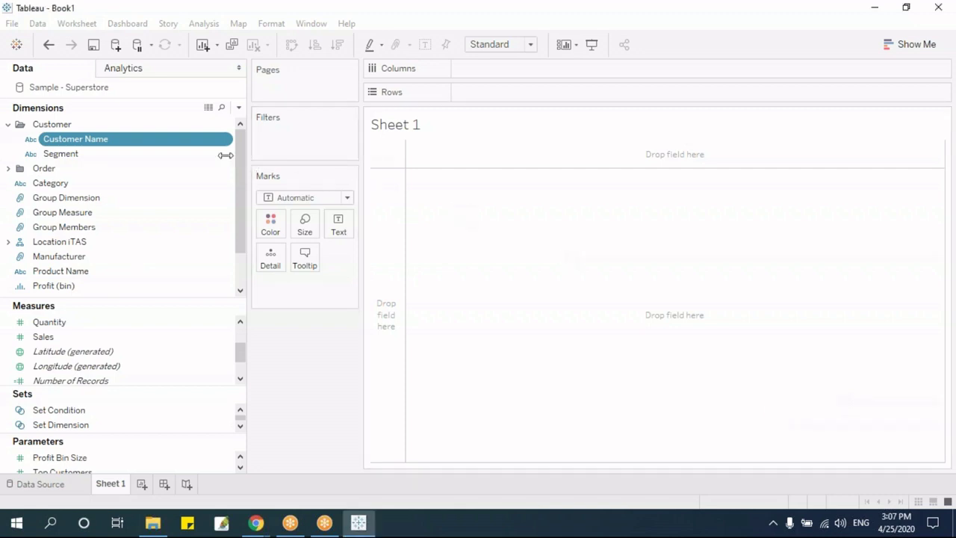
pyautogui.moveTo(226, 155); pyautogui.dragTo(184, 154)
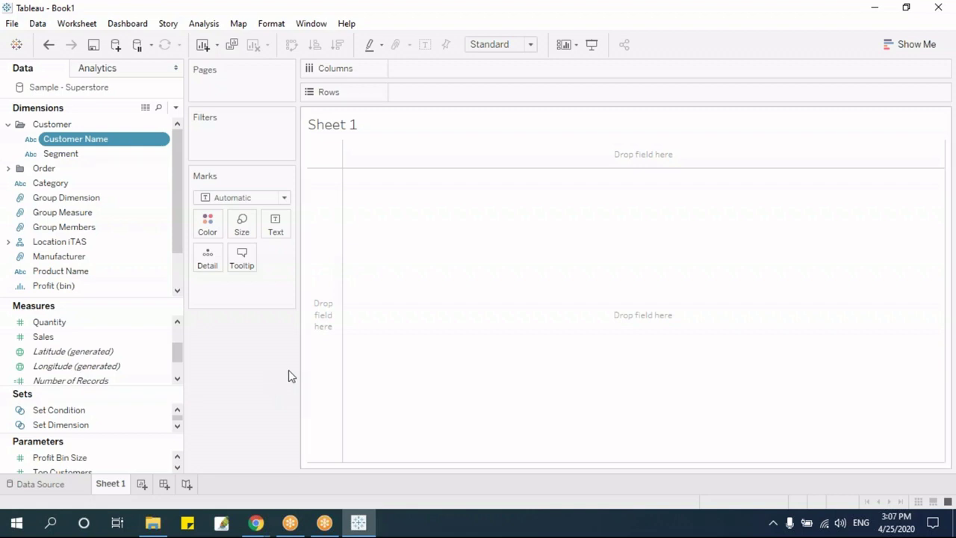
# Step: Filter Sub-Category to Accessories, Appliances and Art, and place Sub-Category on rows
pyautogui.moveTo(176, 206); pyautogui.dragTo(181, 249)
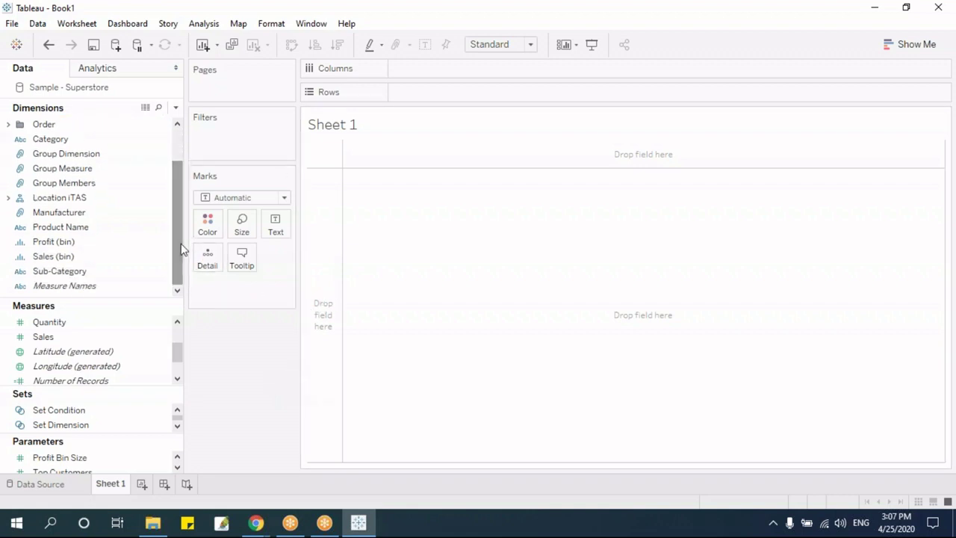
pyautogui.moveTo(176, 233)
pyautogui.mouseDown()
pyautogui.moveTo(182, 192)
pyautogui.moveTo(182, 248)
pyautogui.mouseUp()
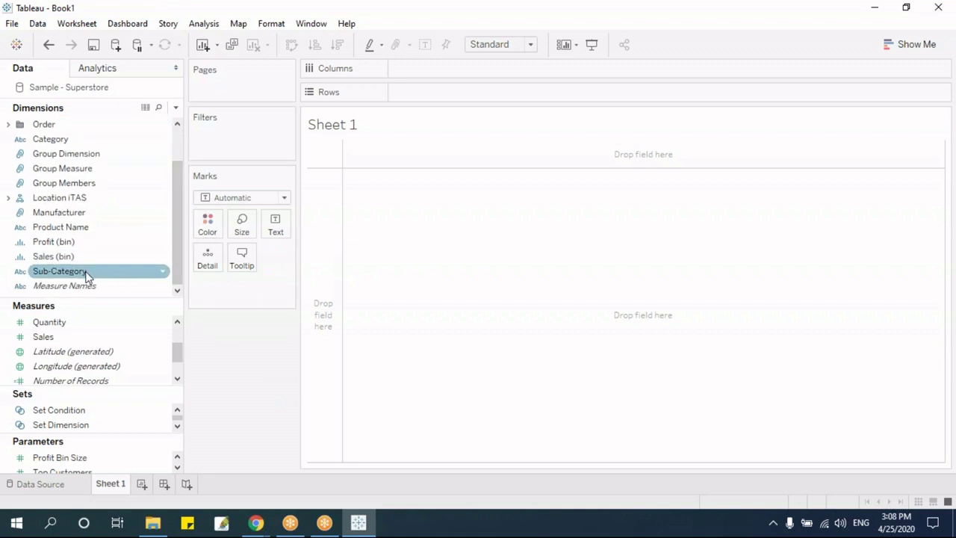
pyautogui.moveTo(87, 274); pyautogui.dragTo(238, 150)
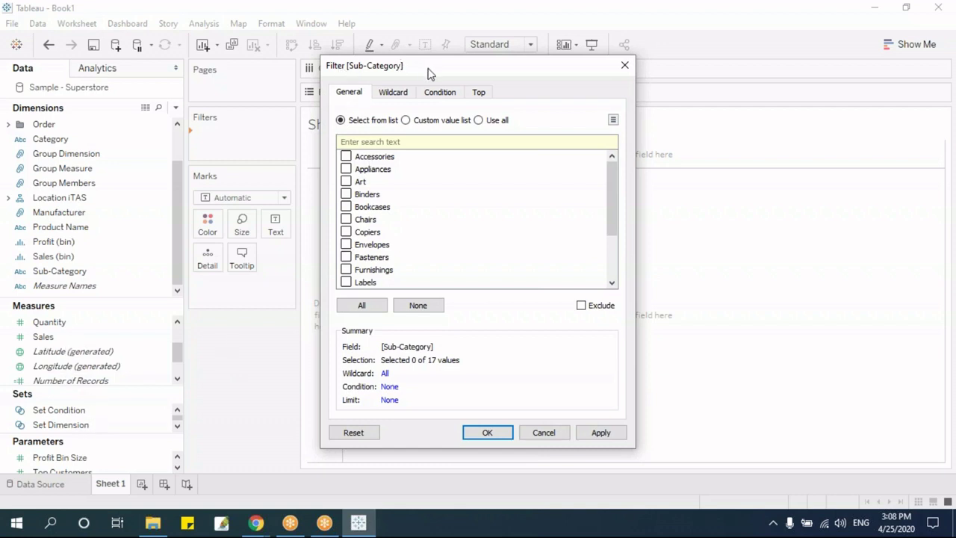
pyautogui.moveTo(430, 72); pyautogui.dragTo(343, 84)
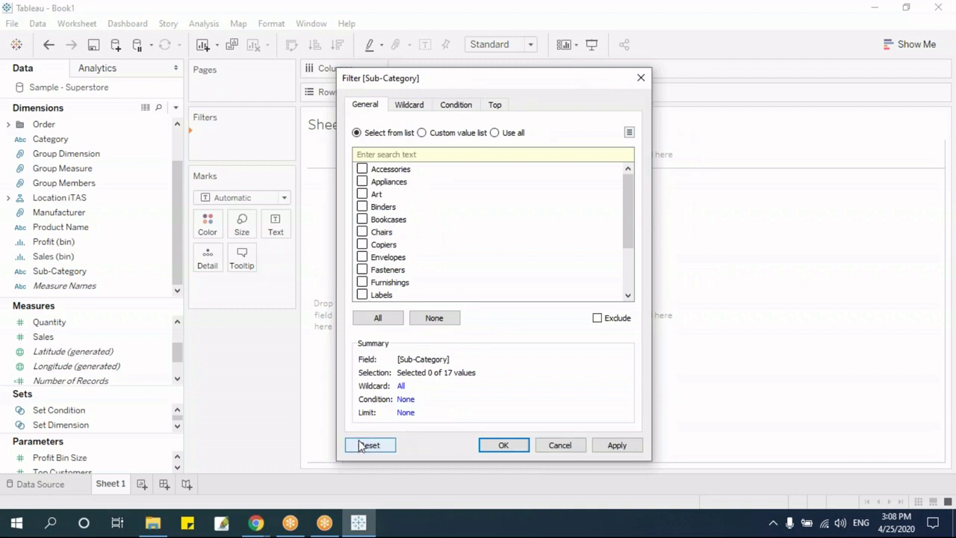
pyautogui.click(362, 170)
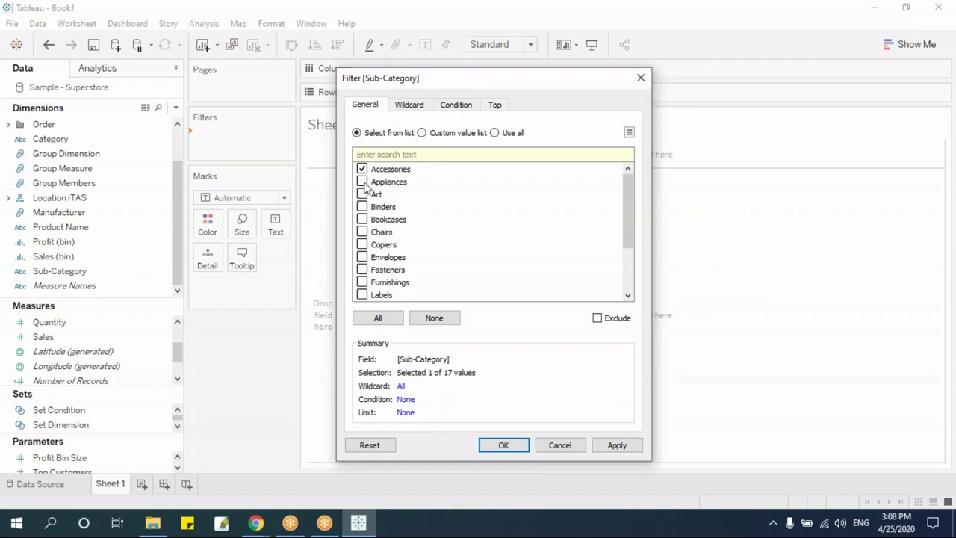
pyautogui.click(363, 182)
pyautogui.click(363, 193)
pyautogui.click(500, 445)
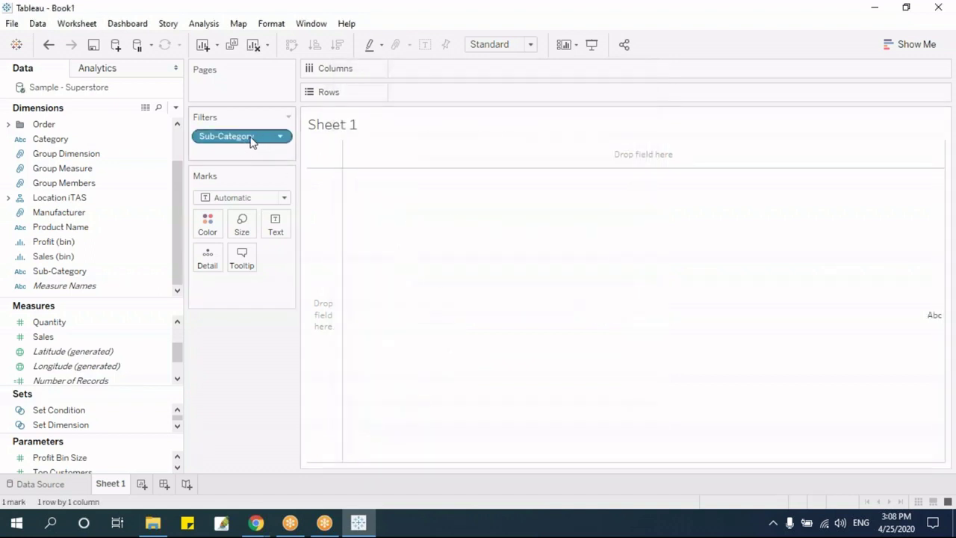
pyautogui.click(85, 275)
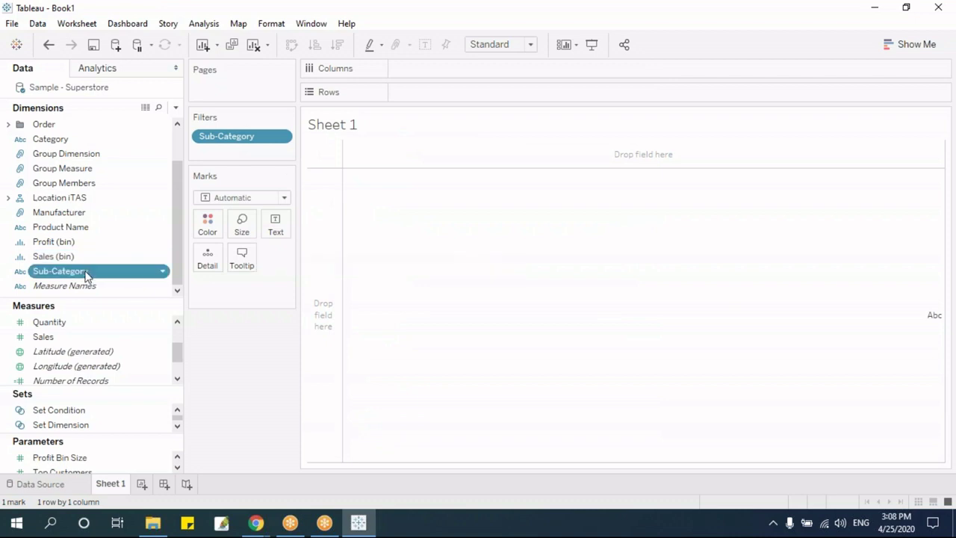
pyautogui.moveTo(85, 274); pyautogui.dragTo(466, 93)
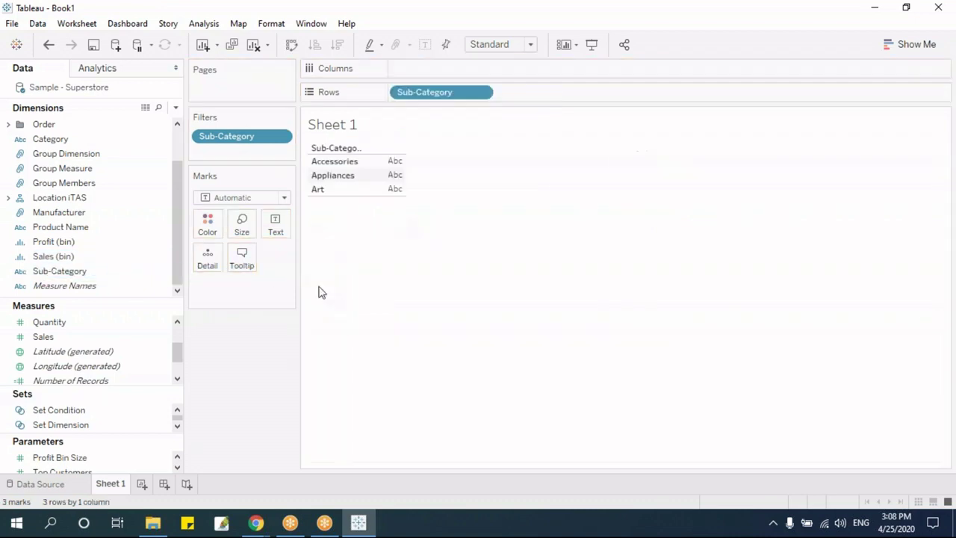
# Step: Show Sales as text for each sub-category and add Fasteners and Furnishings to the Sub-Category filter
pyautogui.moveTo(43, 337); pyautogui.dragTo(392, 173)
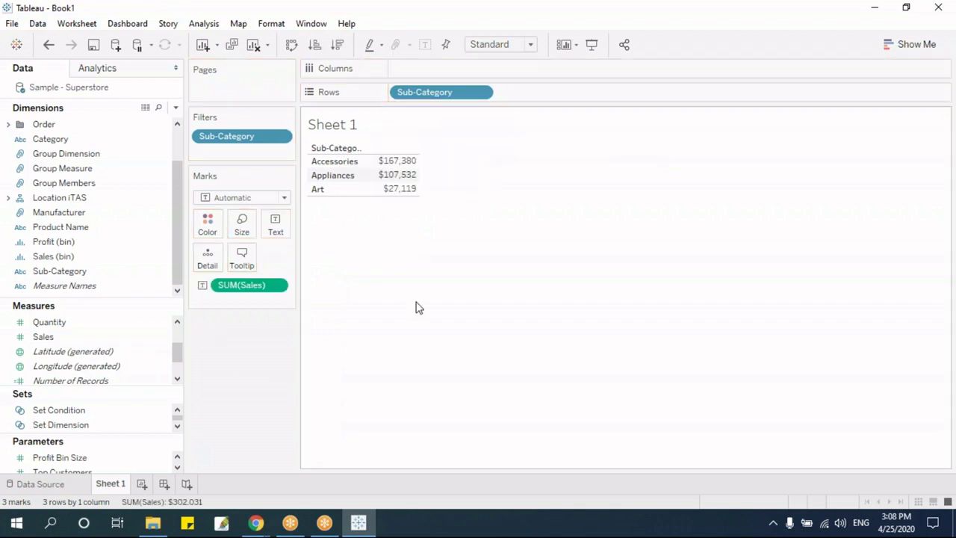
pyautogui.moveTo(403, 188)
pyautogui.click(279, 137)
pyautogui.click(238, 153)
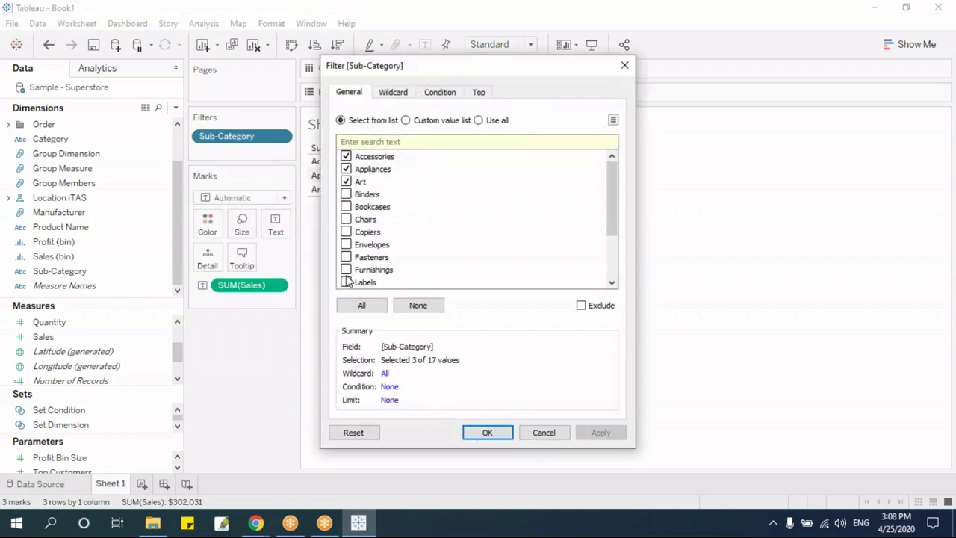
pyautogui.click(345, 258)
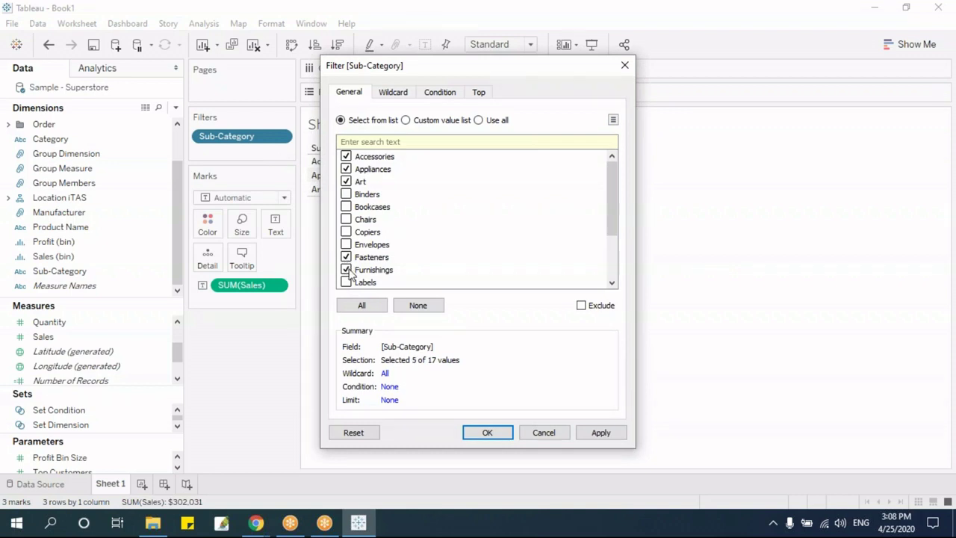
pyautogui.click(487, 433)
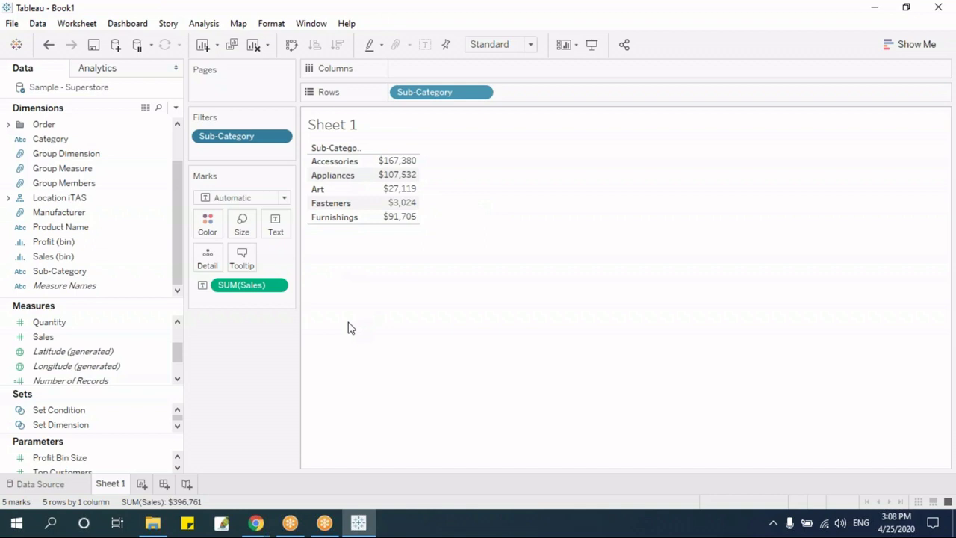
# Step: Add Chairs and Copiers to the values kept by the Sub-Category filter
pyautogui.click(281, 138)
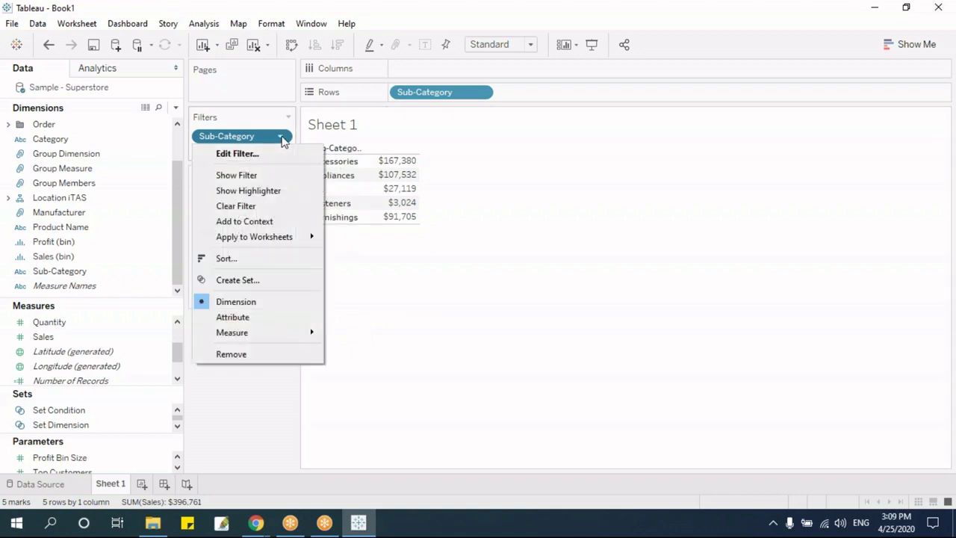
pyautogui.click(274, 154)
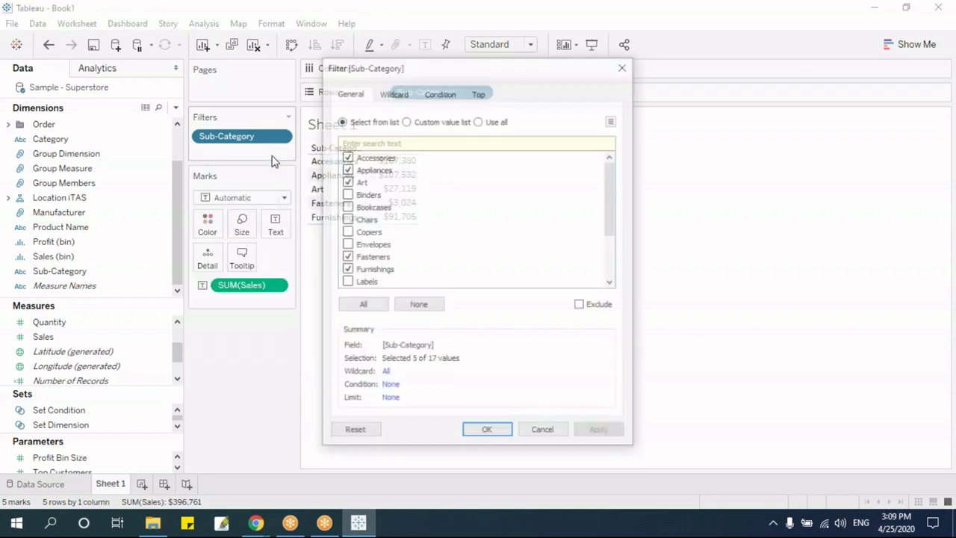
pyautogui.click(348, 221)
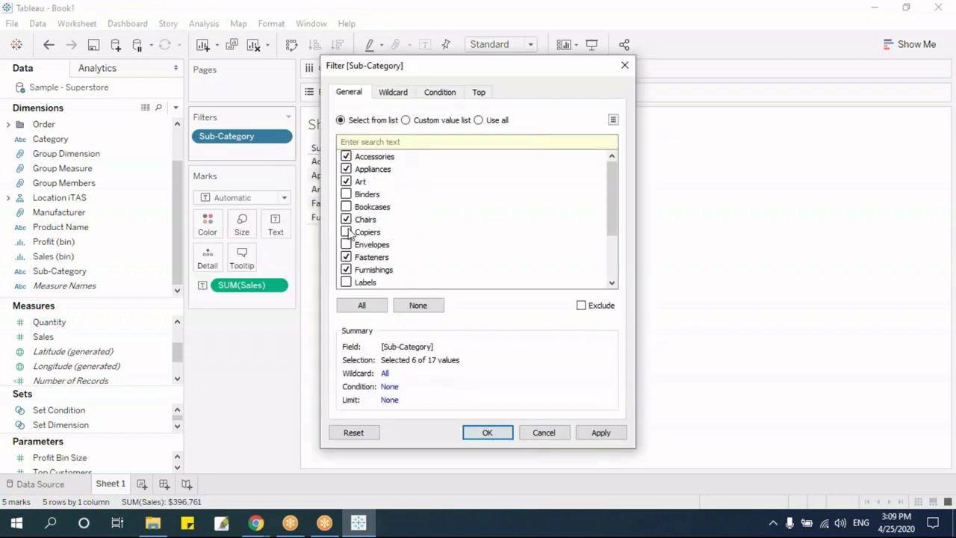
pyautogui.click(346, 233)
pyautogui.click(488, 433)
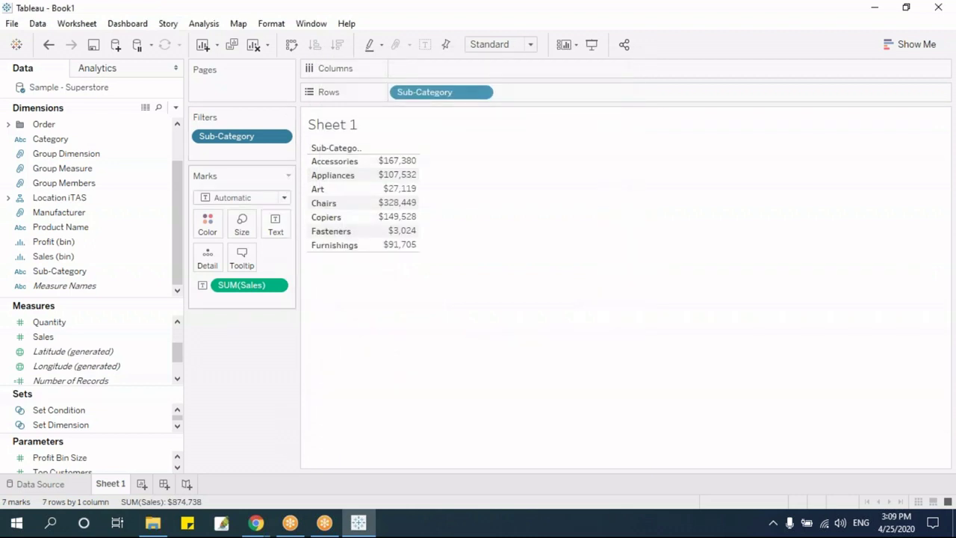
# Step: Exclude Accessories and Appliances from the Sub-Category filter by deselecting them
pyautogui.click(282, 136)
pyautogui.click(273, 159)
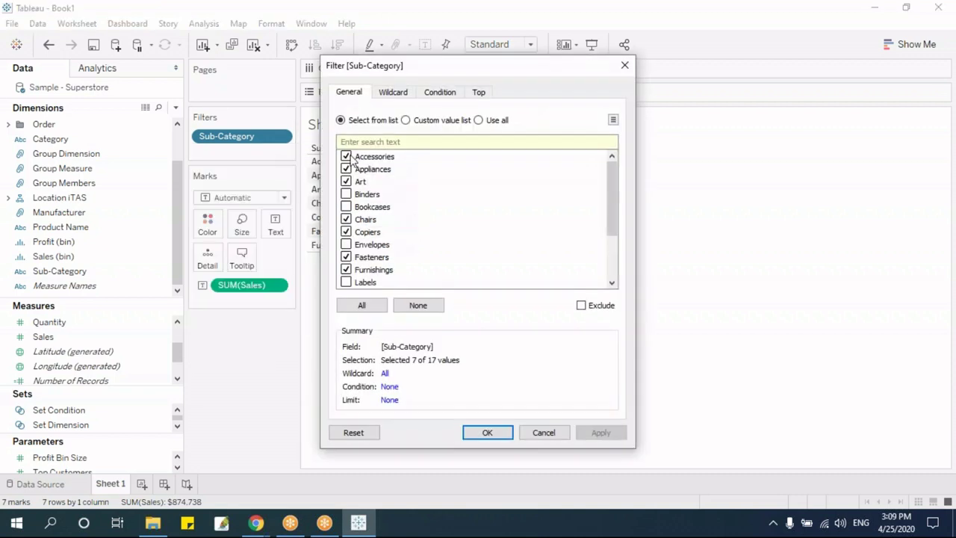
pyautogui.click(346, 156)
pyautogui.click(346, 169)
pyautogui.click(484, 433)
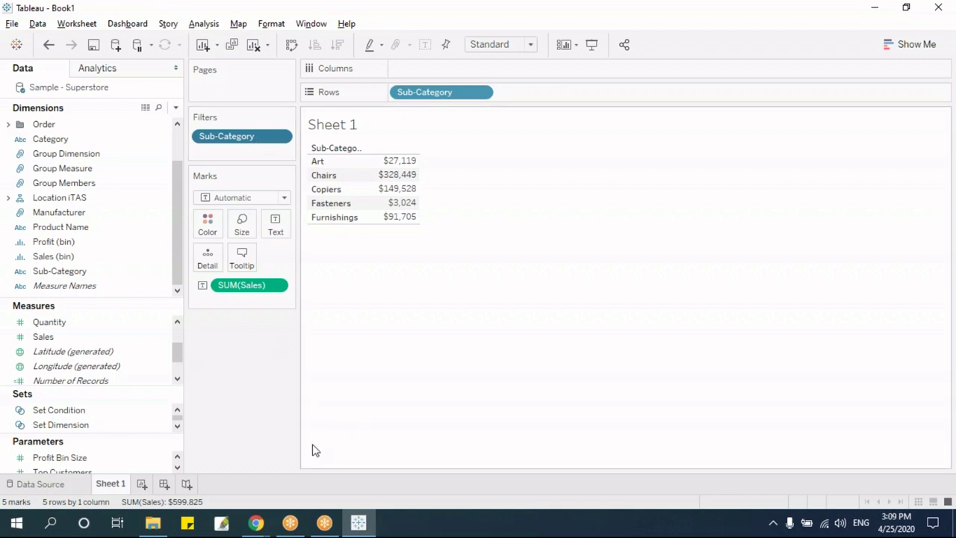
# Step: Clear the worksheet and rebuild the view with Sub-Category on rows and Sales as text
pyautogui.hotkey('alt', 'shift', 'BackSpace')
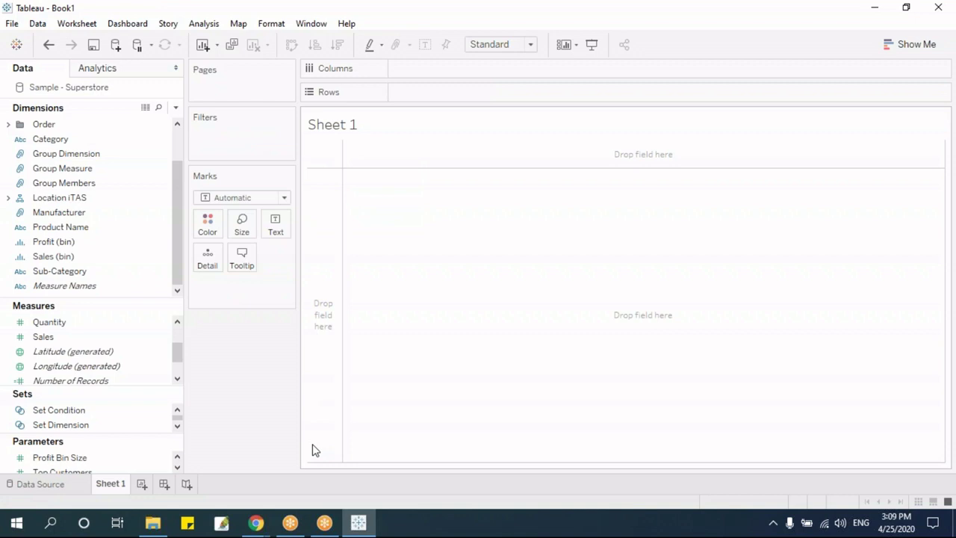
pyautogui.moveTo(75, 271); pyautogui.dragTo(449, 87)
pyautogui.moveTo(67, 334); pyautogui.dragTo(386, 313)
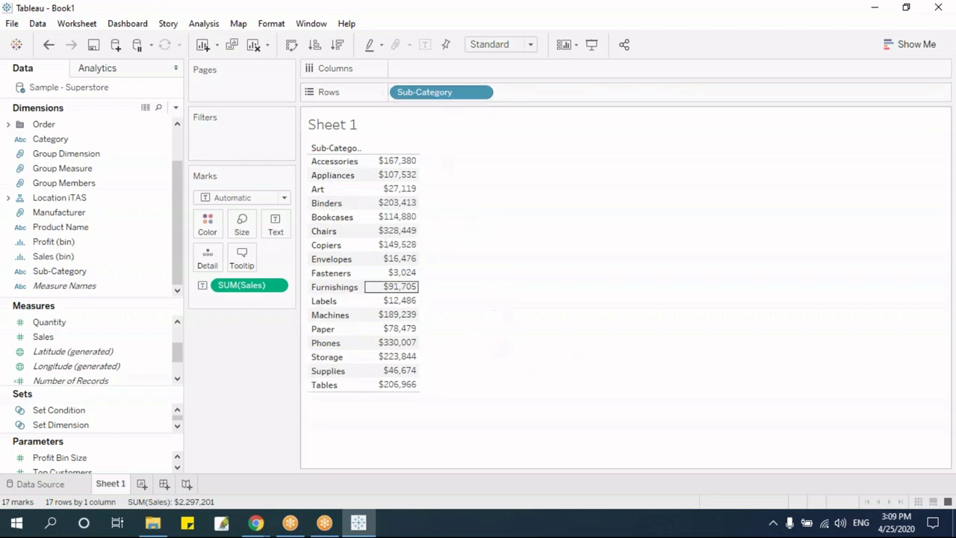
# Step: Expand the Location iTAS hierarchy and filter the view by Region, keeping only East
pyautogui.scroll(1, 177, 244)
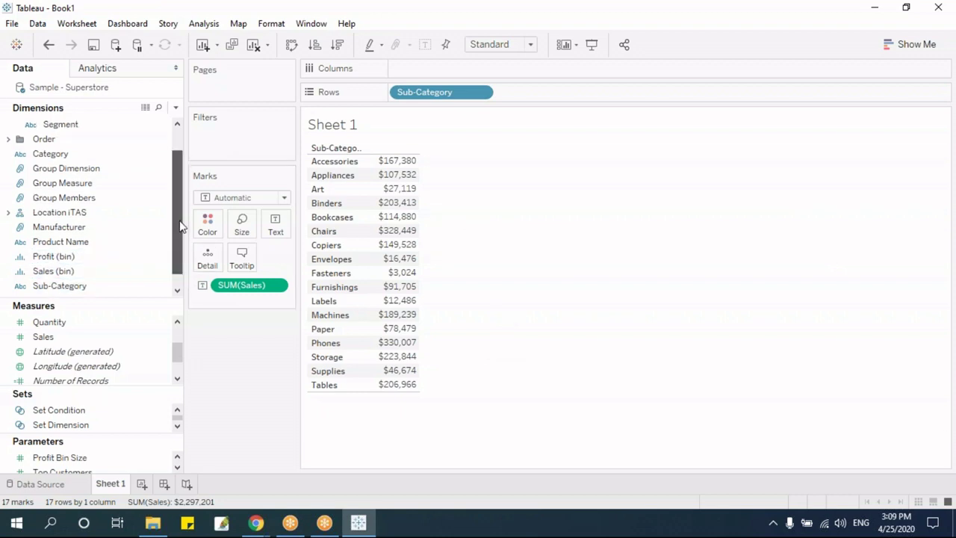
pyautogui.click(9, 213)
pyautogui.moveTo(68, 243); pyautogui.dragTo(233, 147)
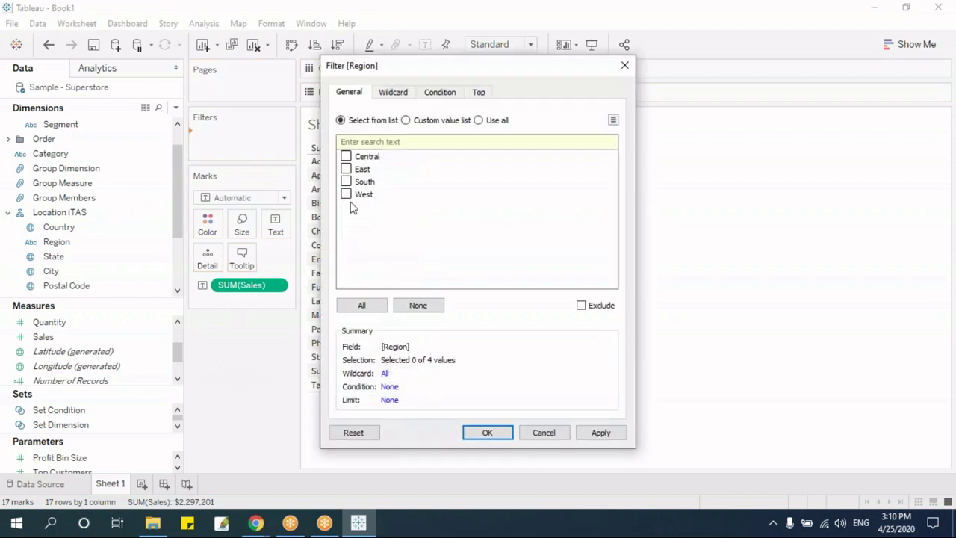
pyautogui.click(489, 433)
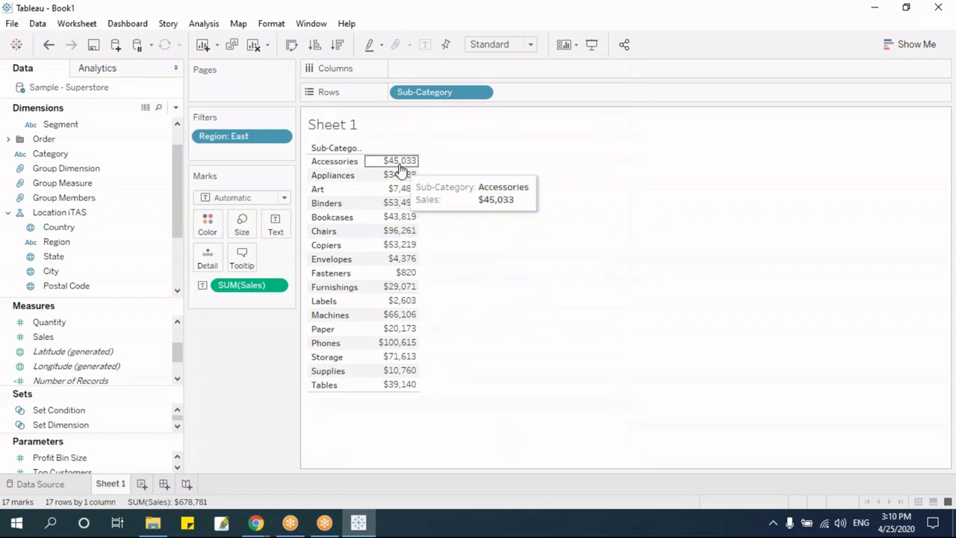
# Step: Change the Region filter from East to South and apply it with the filter dialog moved off the table
pyautogui.click(280, 138)
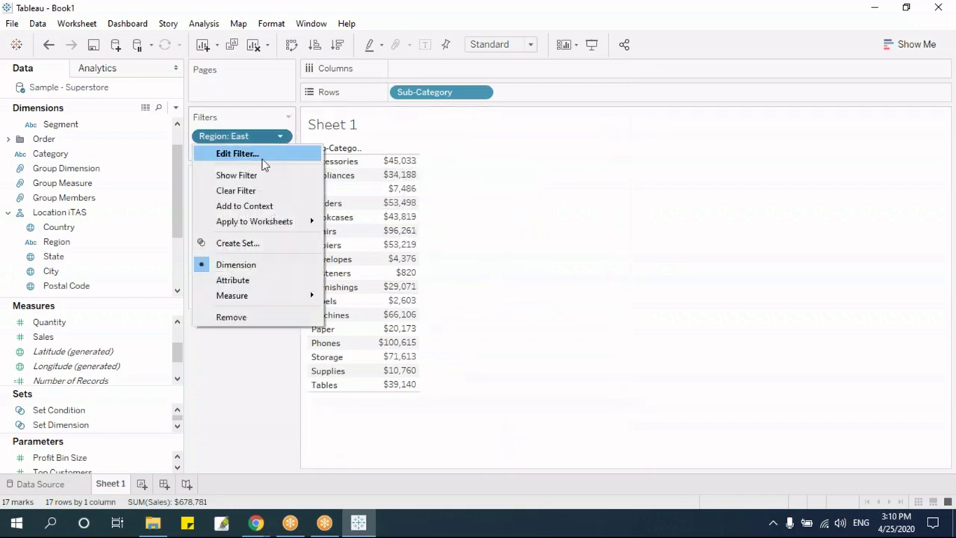
pyautogui.click(261, 154)
pyautogui.moveTo(678, 108); pyautogui.dragTo(759, 68)
pyautogui.click(530, 168)
pyautogui.click(529, 180)
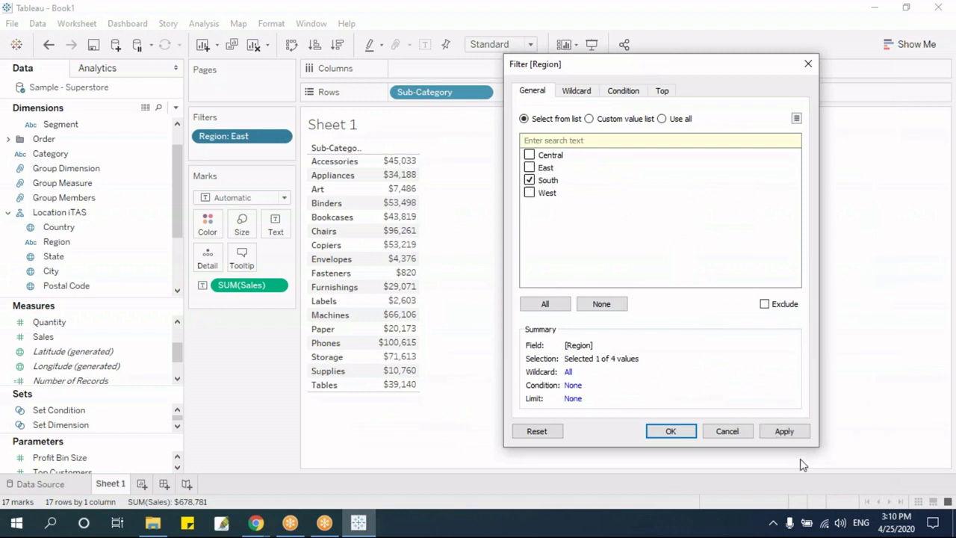
pyautogui.click(784, 431)
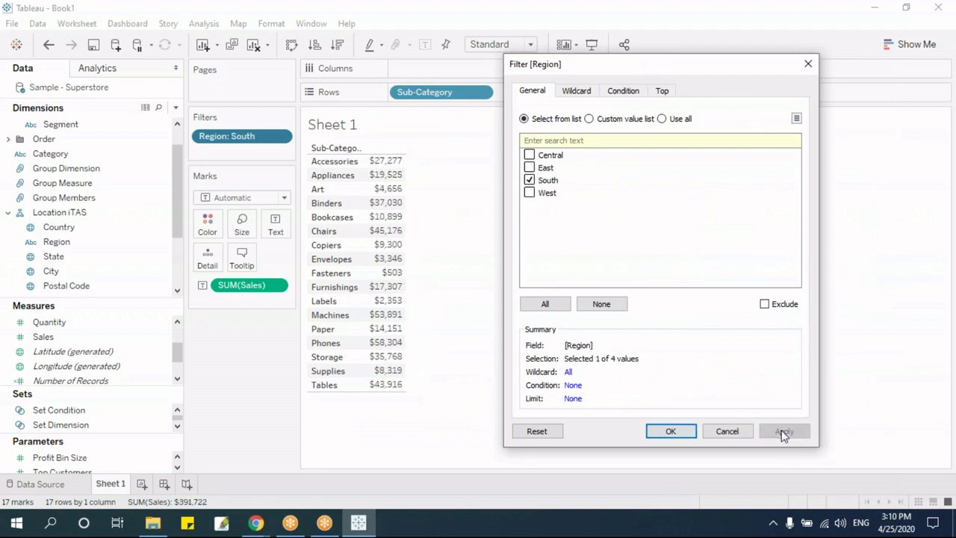
# Step: Switch the Region filter to West only, apply it and close the filter dialog
pyautogui.click(529, 180)
pyautogui.click(529, 193)
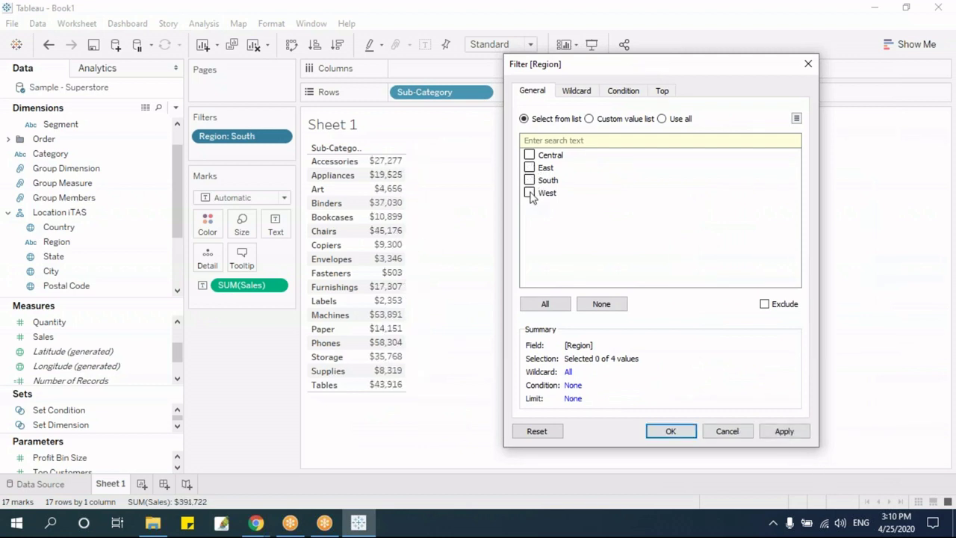
pyautogui.click(784, 431)
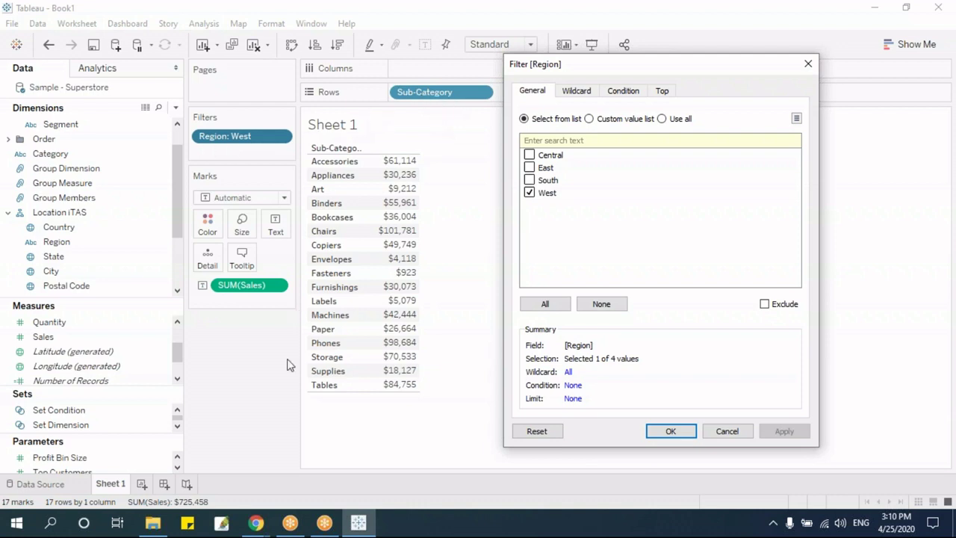
pyautogui.click(669, 431)
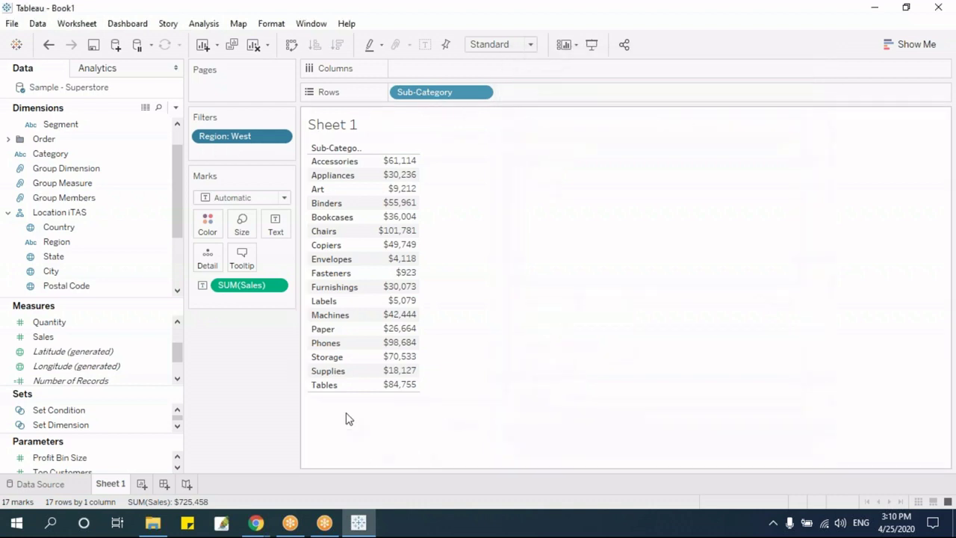
# Step: Edit the Region filter so that only Central is kept
pyautogui.click(281, 139)
pyautogui.click(277, 154)
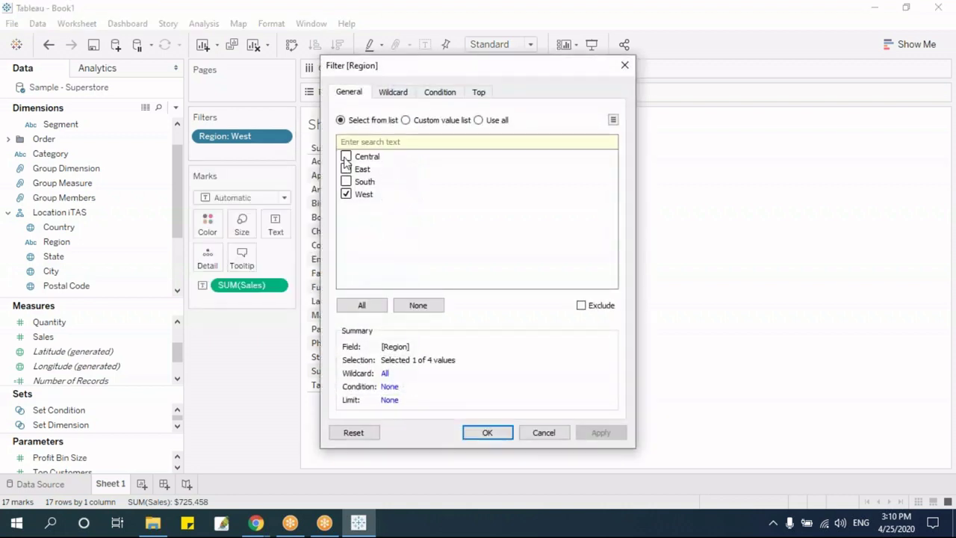
pyautogui.click(346, 157)
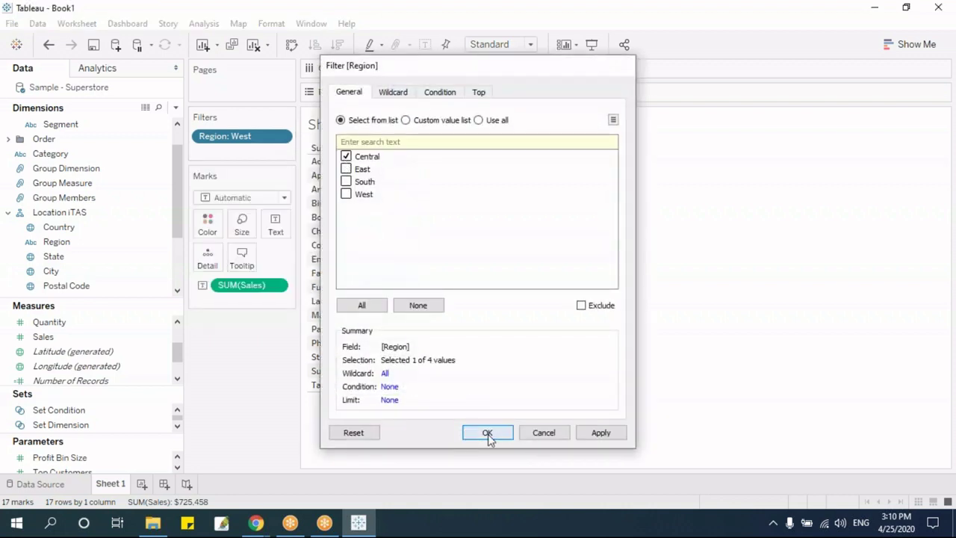
pyautogui.click(488, 433)
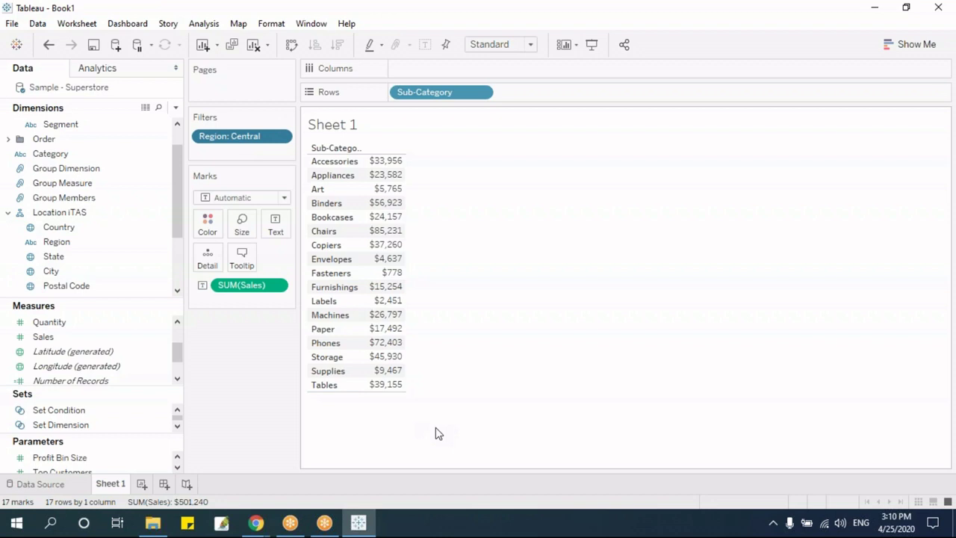
# Step: Show the Region filter beside the view and use it to switch to West only, followed by all regions
pyautogui.click(280, 137)
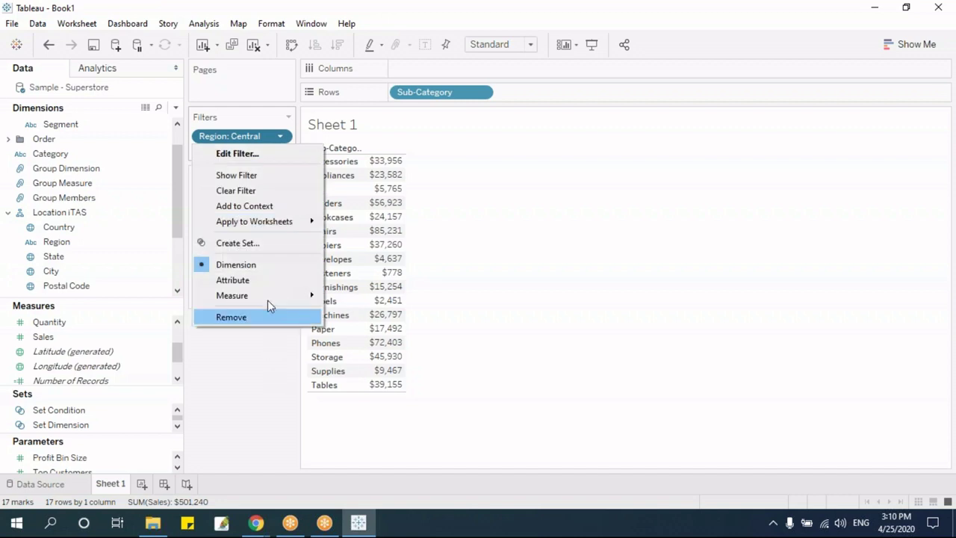
pyautogui.click(262, 178)
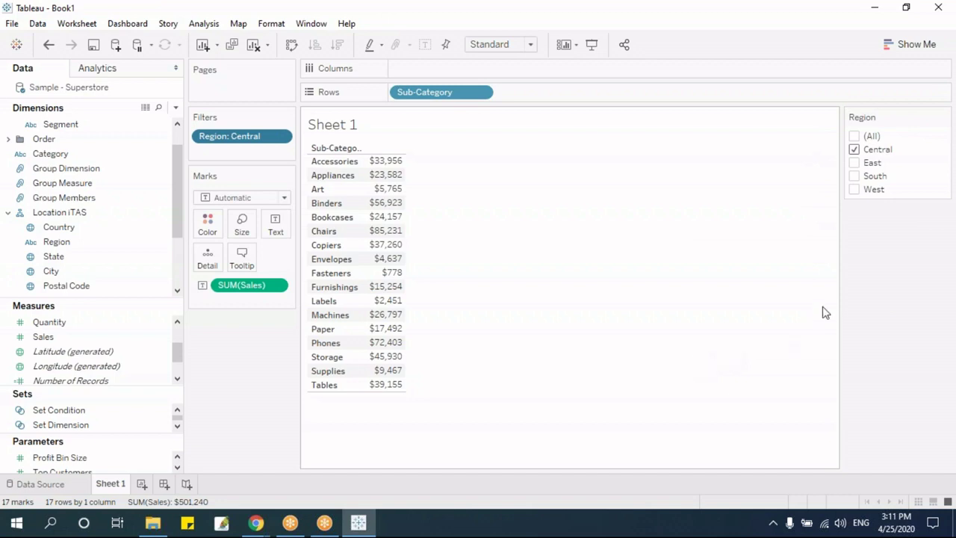
pyautogui.click(855, 190)
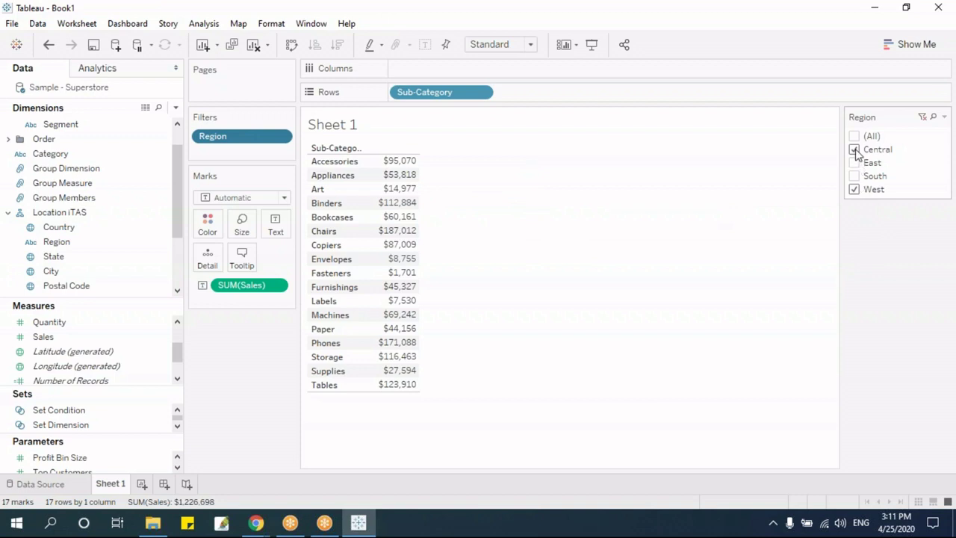
pyautogui.click(855, 150)
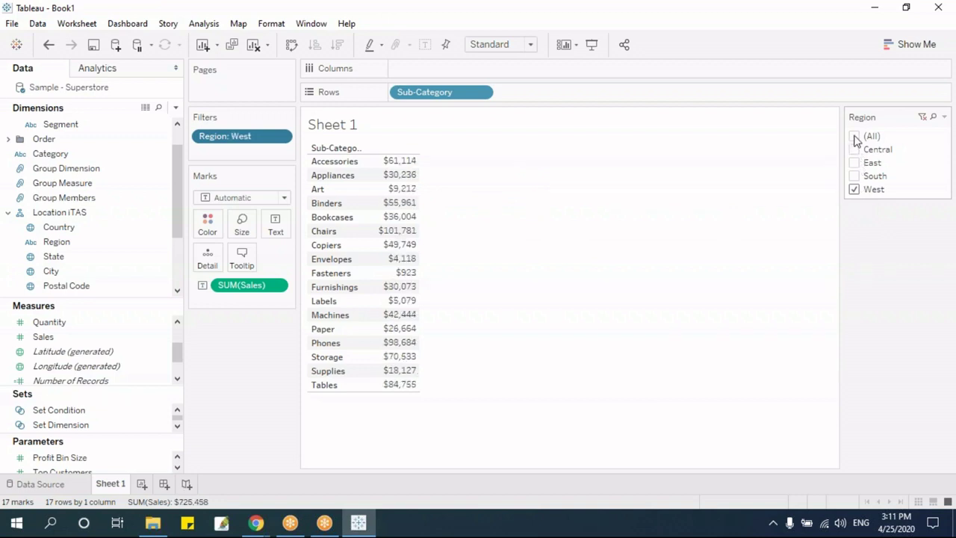
pyautogui.click(855, 137)
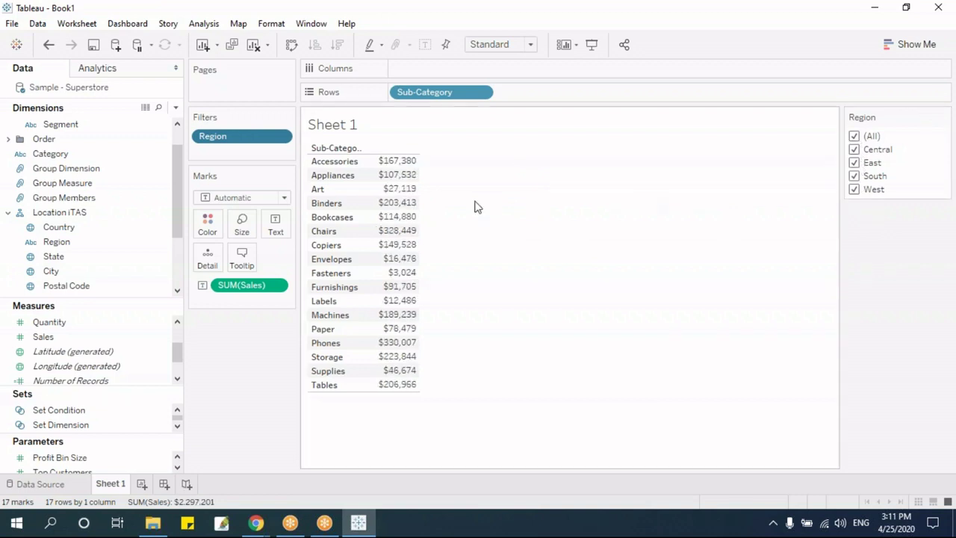
# Step: Deselect Central, East and South in the displayed Region filter to leave only West
pyautogui.click(855, 150)
pyautogui.click(855, 164)
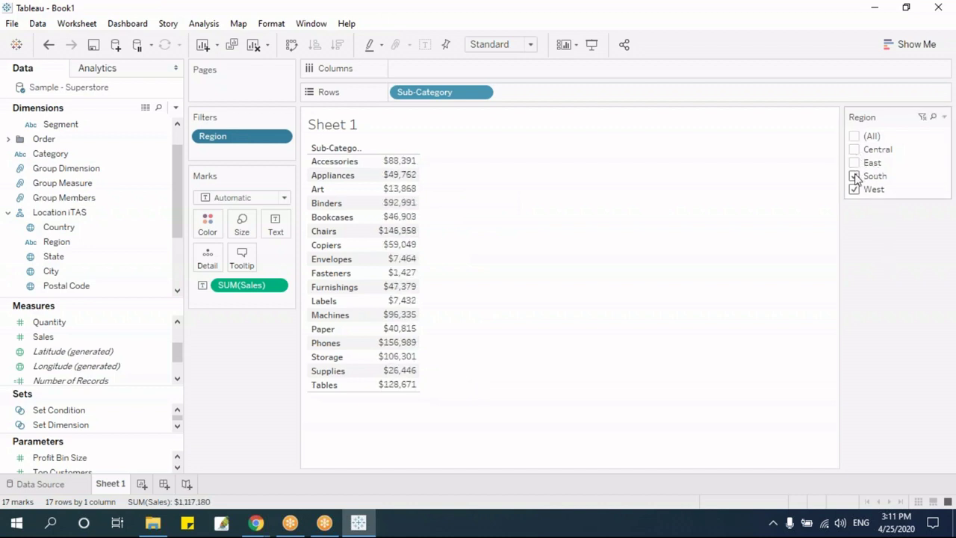
pyautogui.click(855, 177)
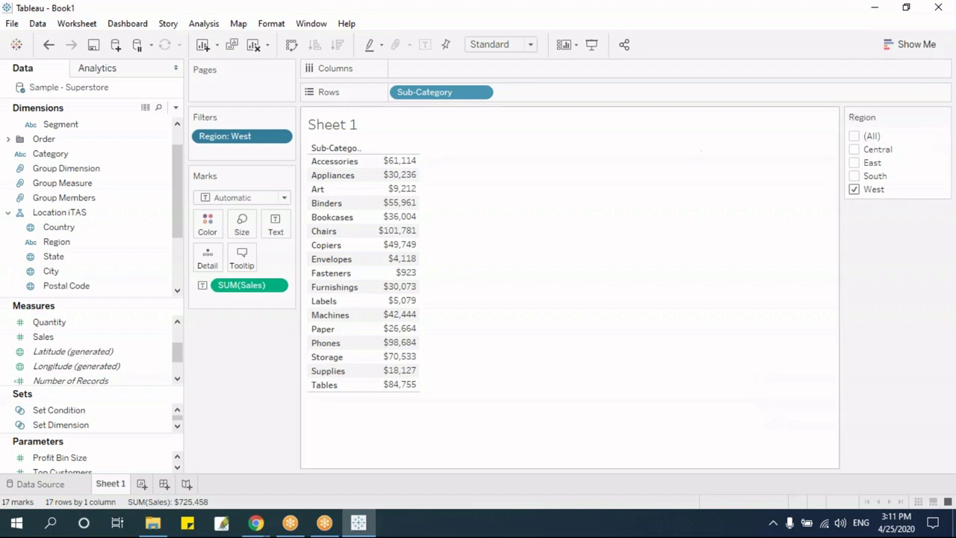
# Step: Clear all values in the displayed Region filter and reselect Central, East, South and West individually
pyautogui.click(280, 136)
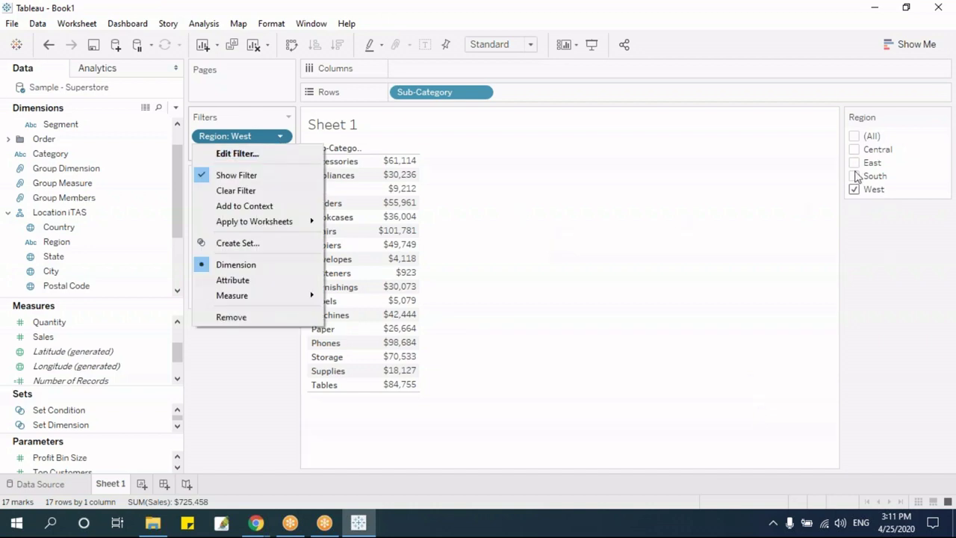
pyautogui.click(854, 136)
pyautogui.click(854, 136)
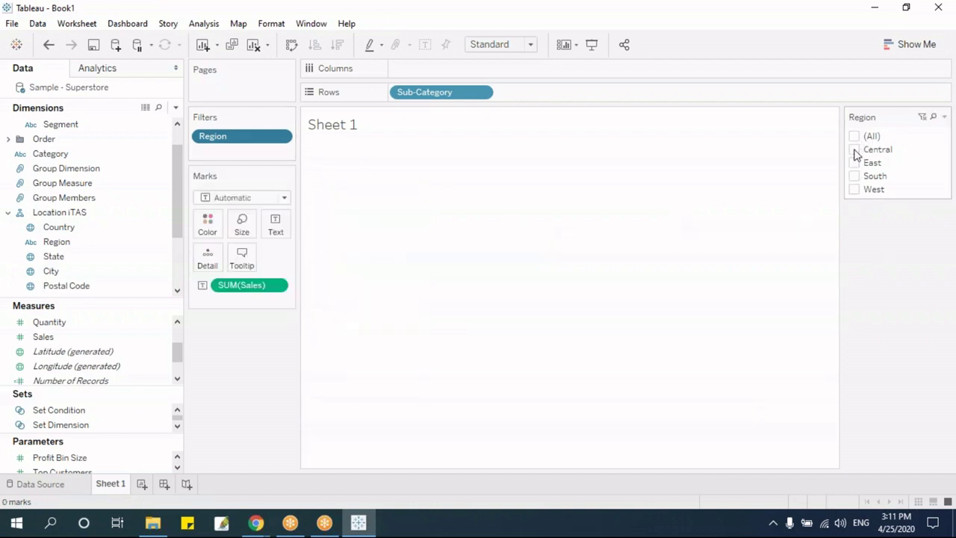
pyautogui.click(853, 149)
pyautogui.click(854, 163)
pyautogui.click(853, 175)
pyautogui.click(853, 189)
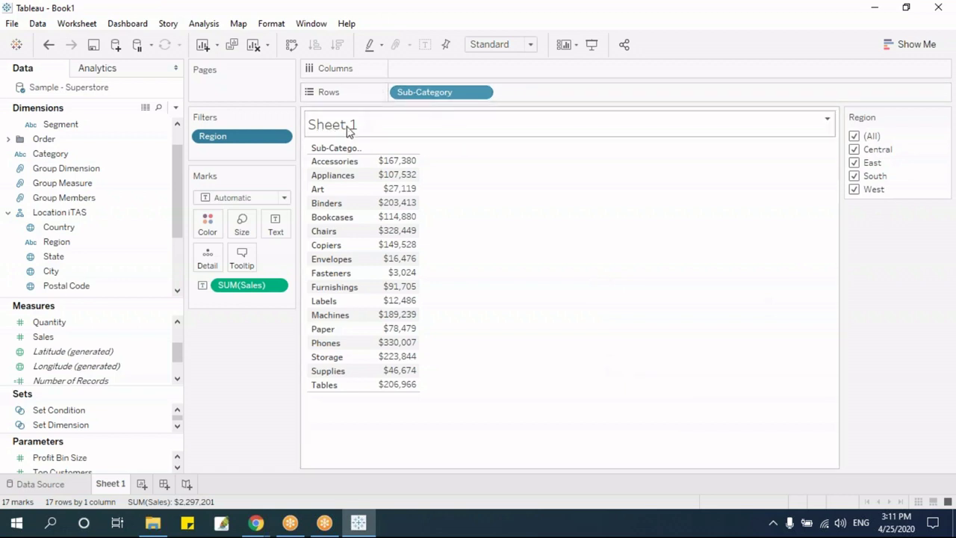
# Step: Replace Sub-Category with State on rows
pyautogui.moveTo(420, 98); pyautogui.dragTo(435, 410)
pyautogui.moveTo(72, 256); pyautogui.dragTo(441, 105)
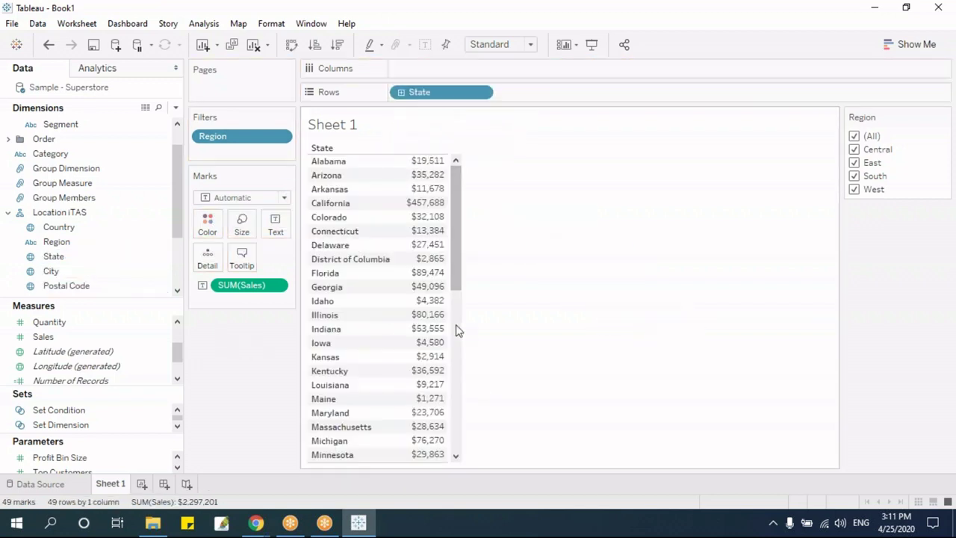
# Step: Turn the sales-by-state table into a horizontal bar chart and look through the bars for all states
pyautogui.moveTo(456, 192); pyautogui.dragTo(457, 164)
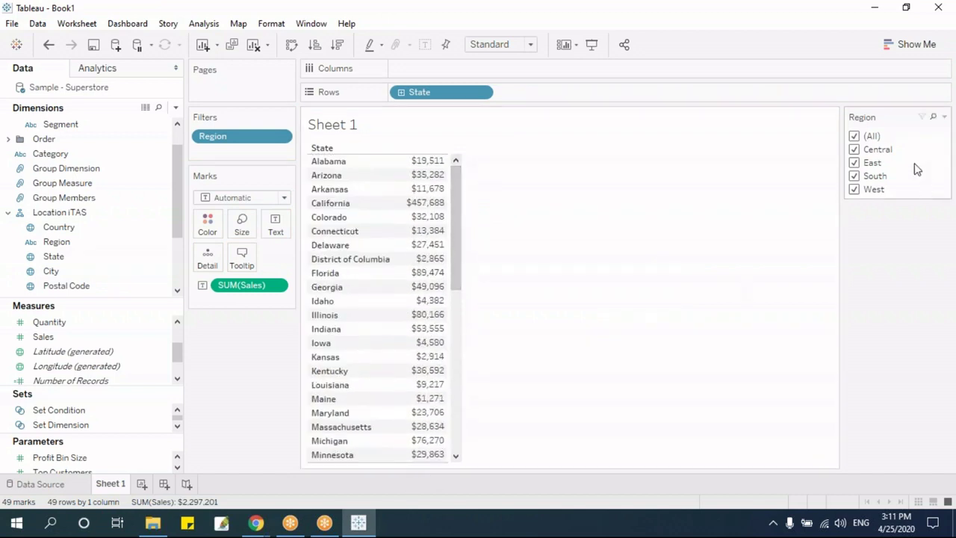
pyautogui.click(905, 48)
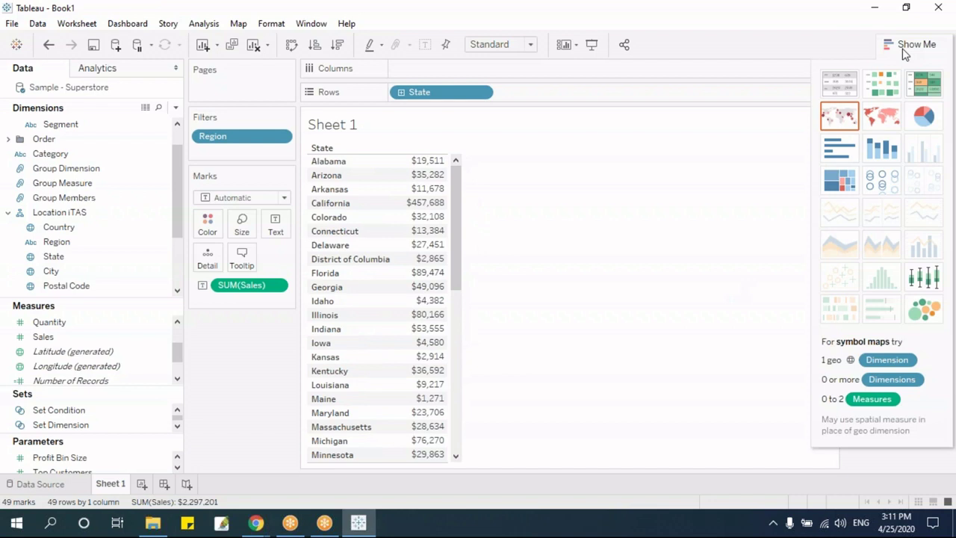
pyautogui.click(842, 151)
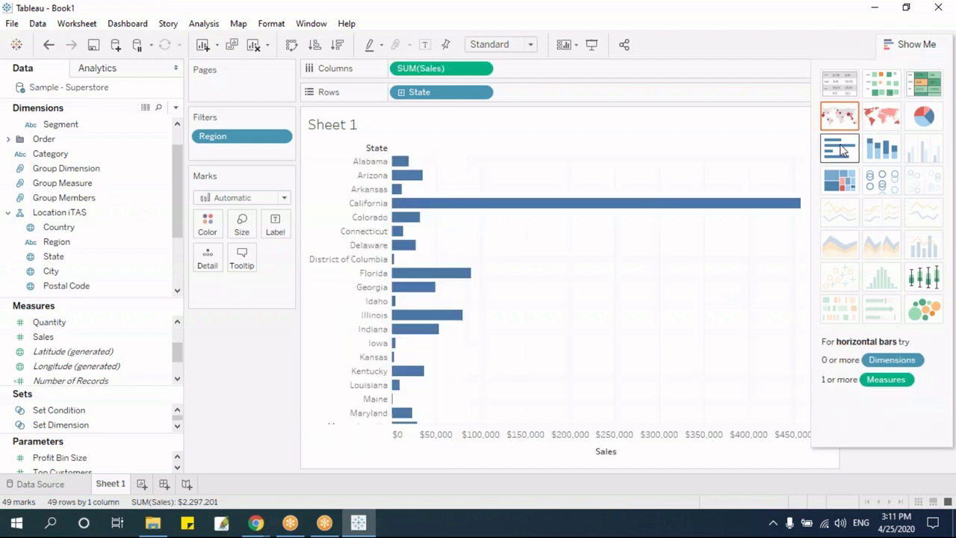
pyautogui.click(913, 44)
pyautogui.moveTo(833, 184); pyautogui.dragTo(833, 358)
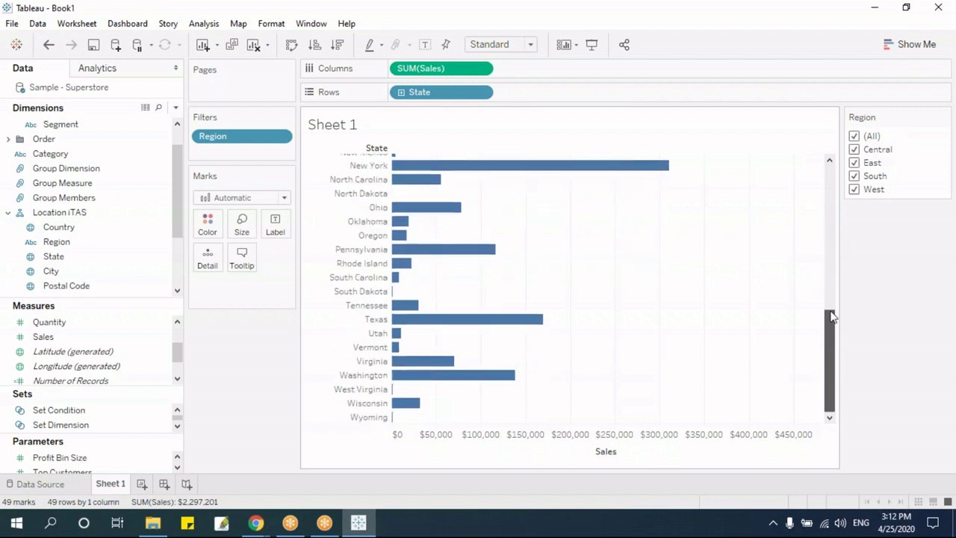
pyautogui.moveTo(832, 316); pyautogui.dragTo(817, 142)
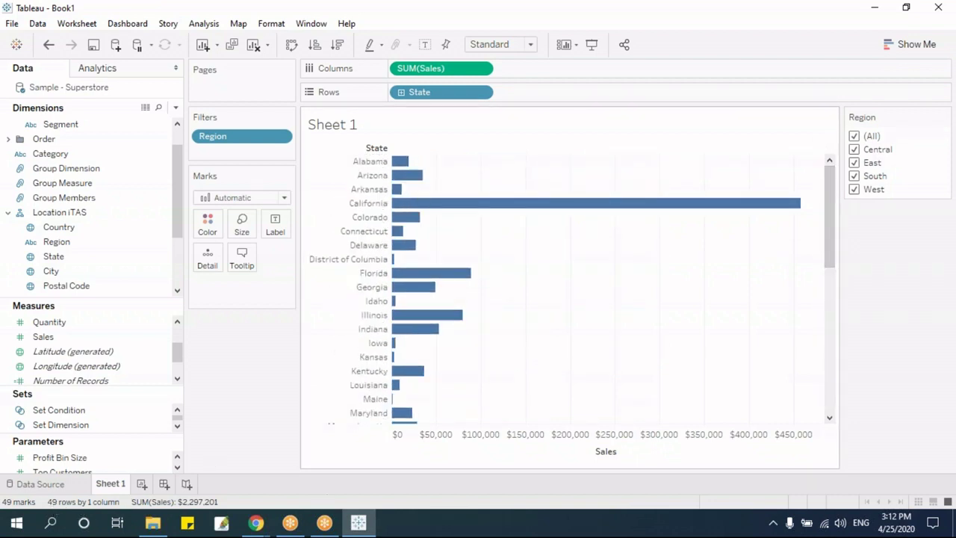
# Step: Clear the Region filter, try the Central, East and South regions, and restore all regions
pyautogui.click(854, 136)
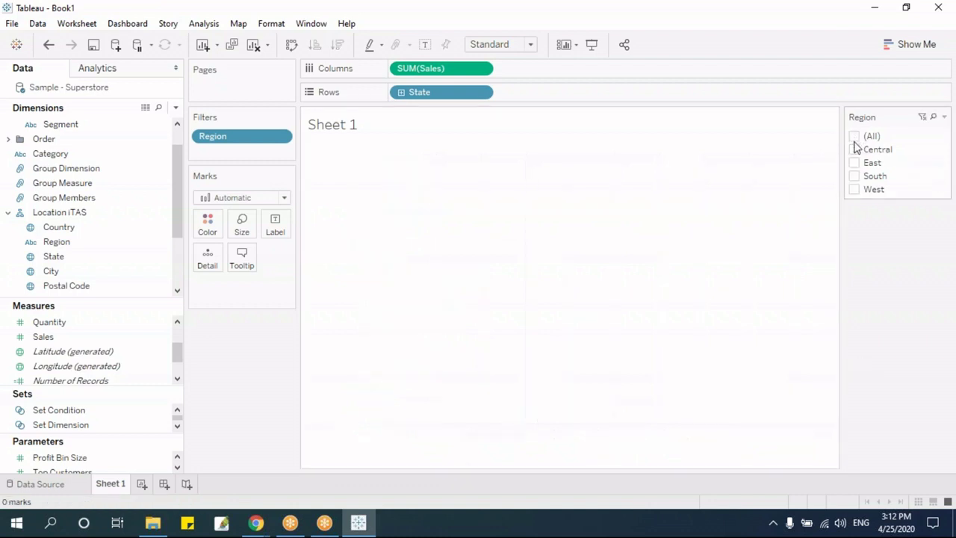
pyautogui.click(854, 149)
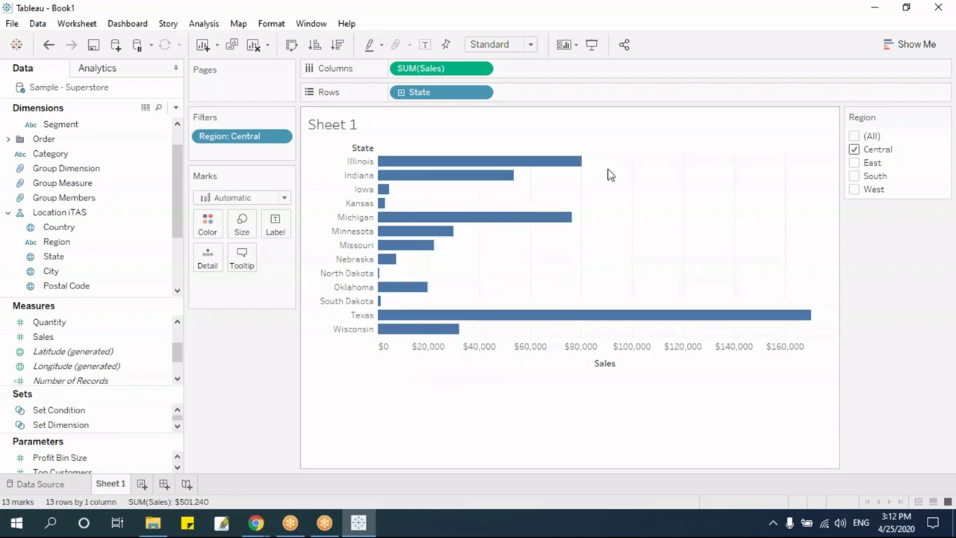
pyautogui.click(855, 149)
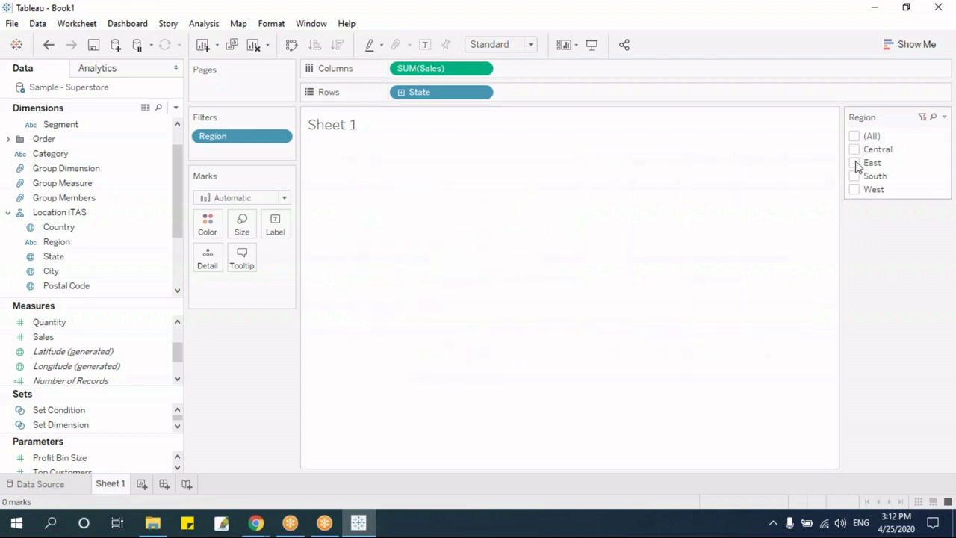
pyautogui.click(854, 162)
pyautogui.click(854, 163)
pyautogui.click(854, 176)
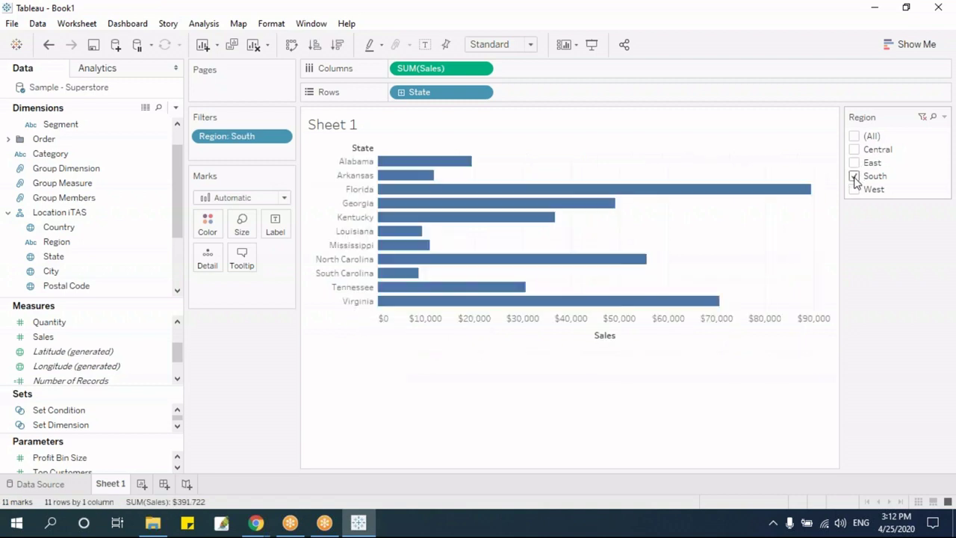
pyautogui.click(854, 163)
pyautogui.click(854, 136)
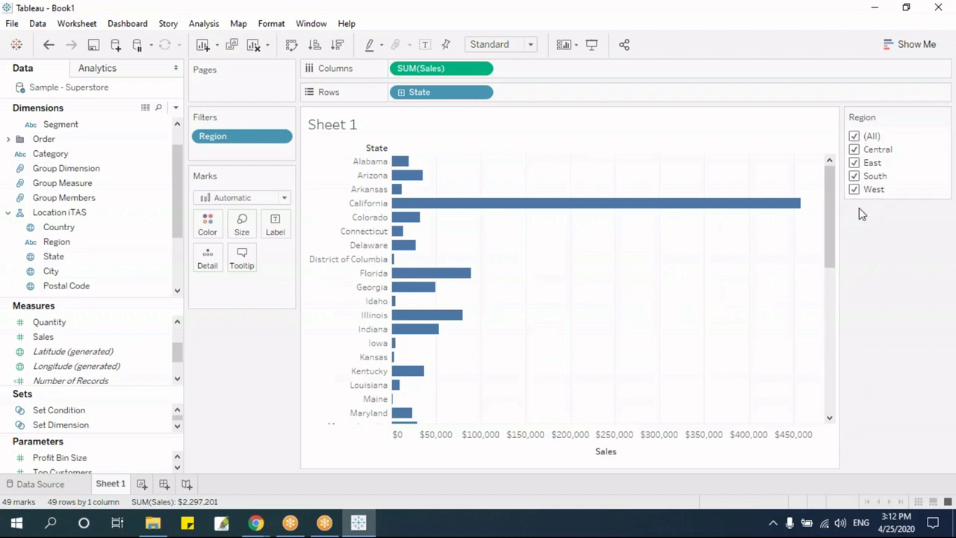
# Step: Clear all regions, re-enable Central, East, South and West one by one, and toggle the All option off and on
pyautogui.click(854, 137)
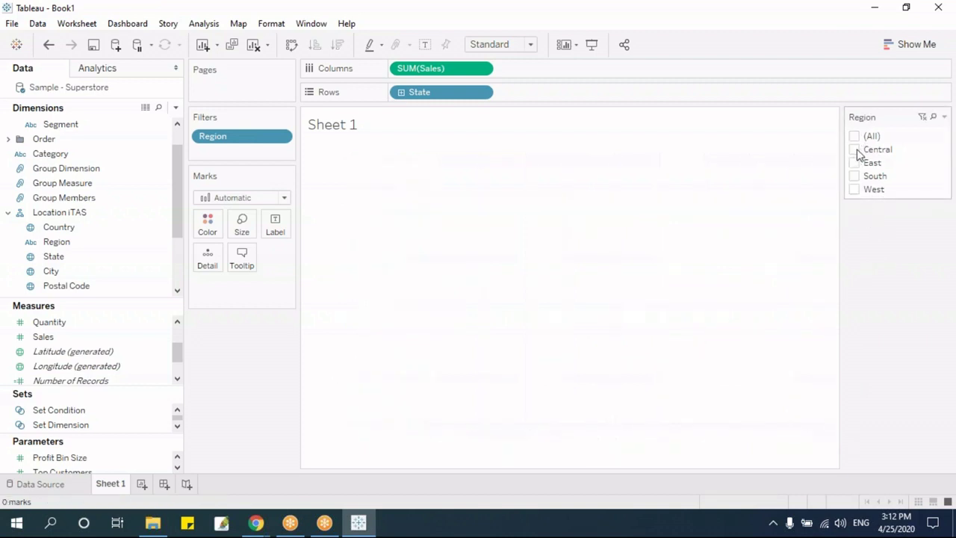
pyautogui.click(855, 150)
pyautogui.click(855, 162)
pyautogui.click(855, 176)
pyautogui.click(855, 189)
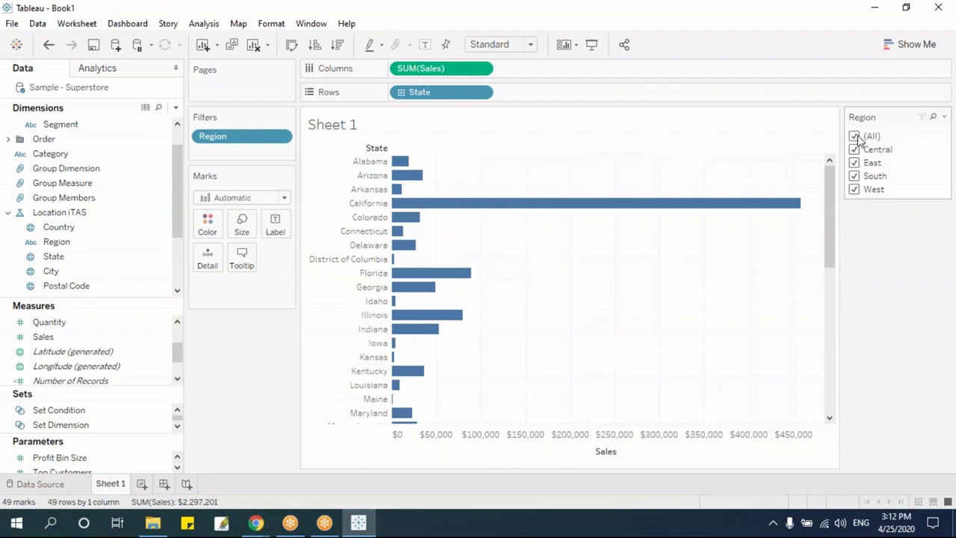
pyautogui.click(854, 137)
pyautogui.click(853, 137)
pyautogui.moveTo(398, 277)
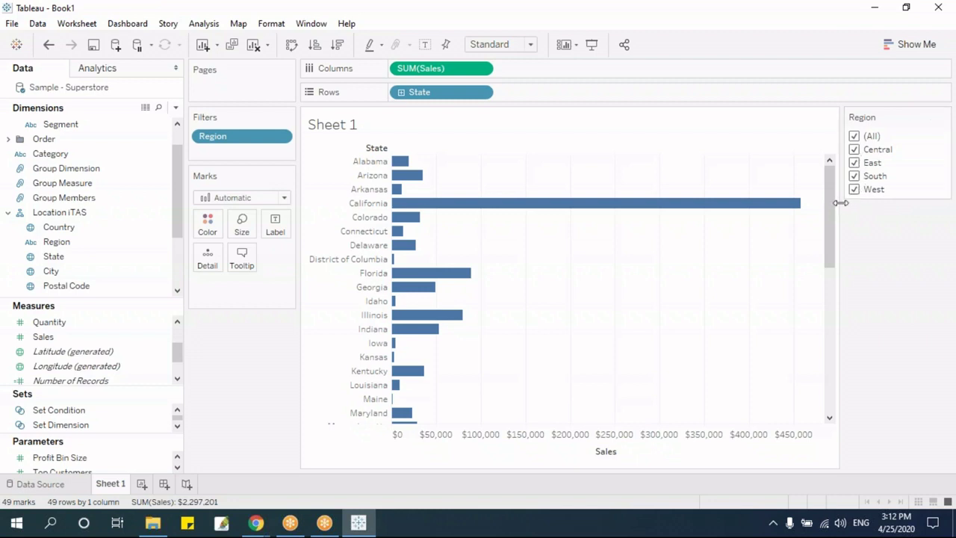
# Step: Clear the Region filter, include Central and West, and remove Central so only West is selected
pyautogui.click(854, 137)
pyautogui.click(855, 149)
pyautogui.click(854, 136)
pyautogui.click(856, 139)
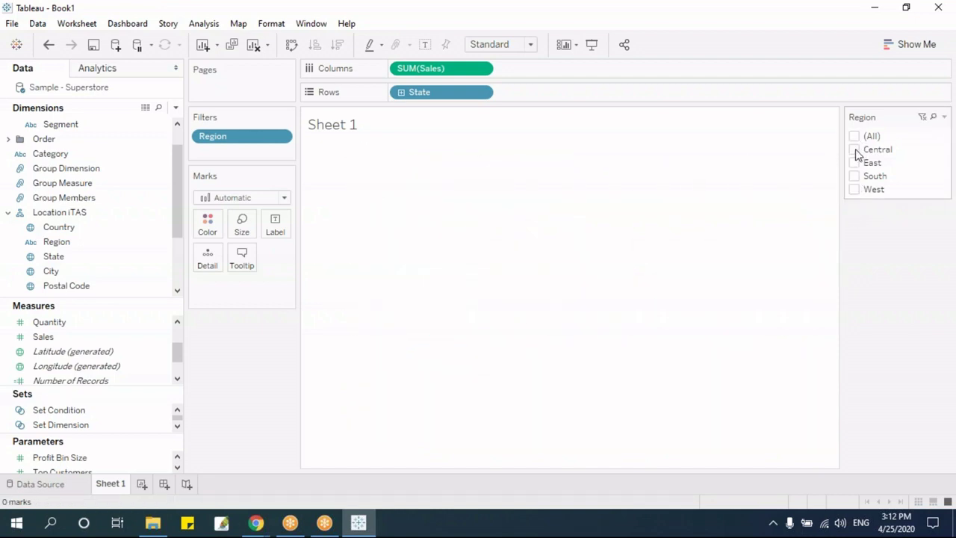
pyautogui.click(854, 149)
pyautogui.click(855, 189)
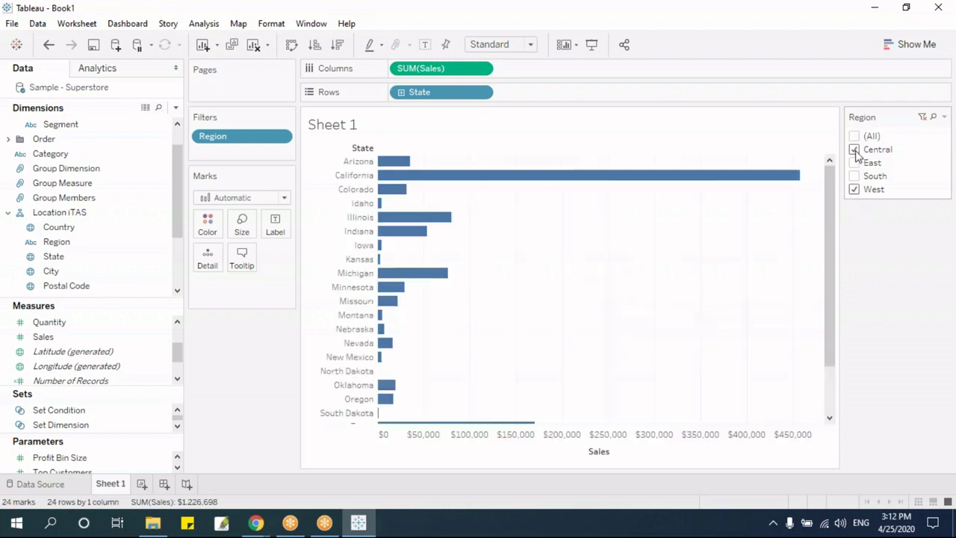
pyautogui.click(854, 149)
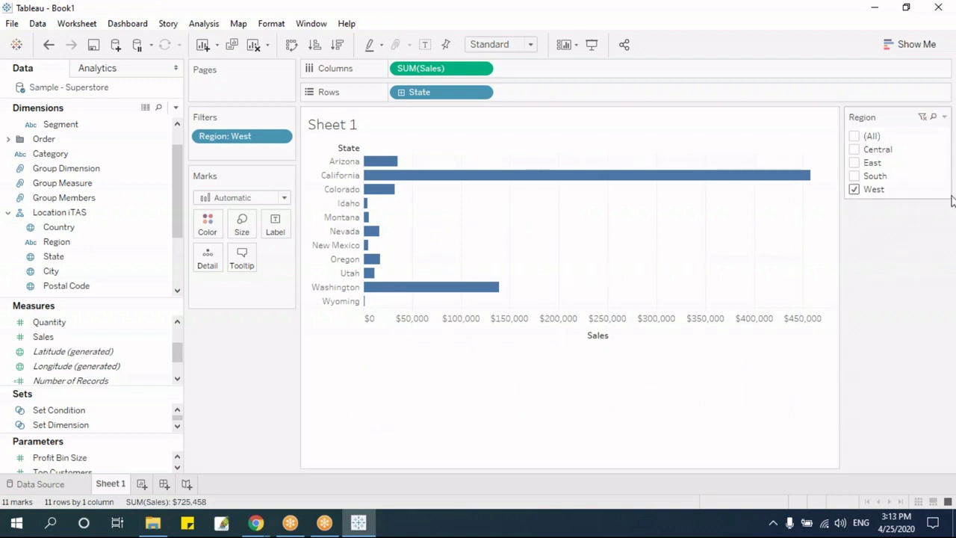
# Step: Switch the Region filter to Single Value (list) and cycle through Central, East and South, finishing on West
pyautogui.click(944, 118)
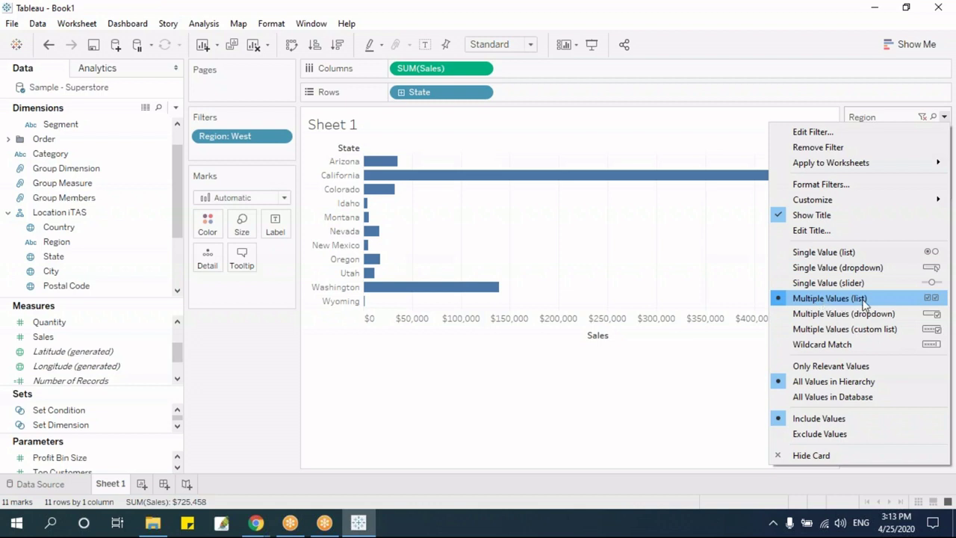
pyautogui.click(841, 254)
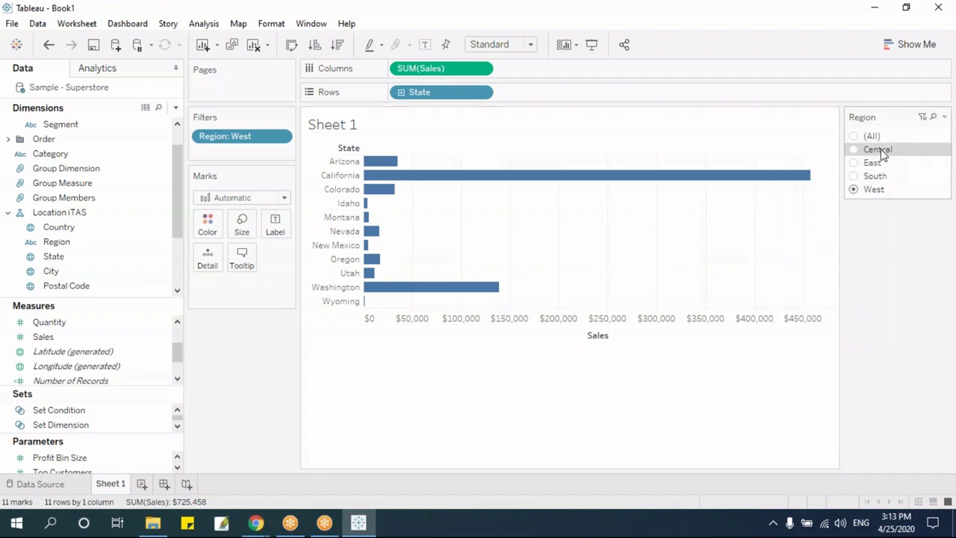
pyautogui.click(858, 151)
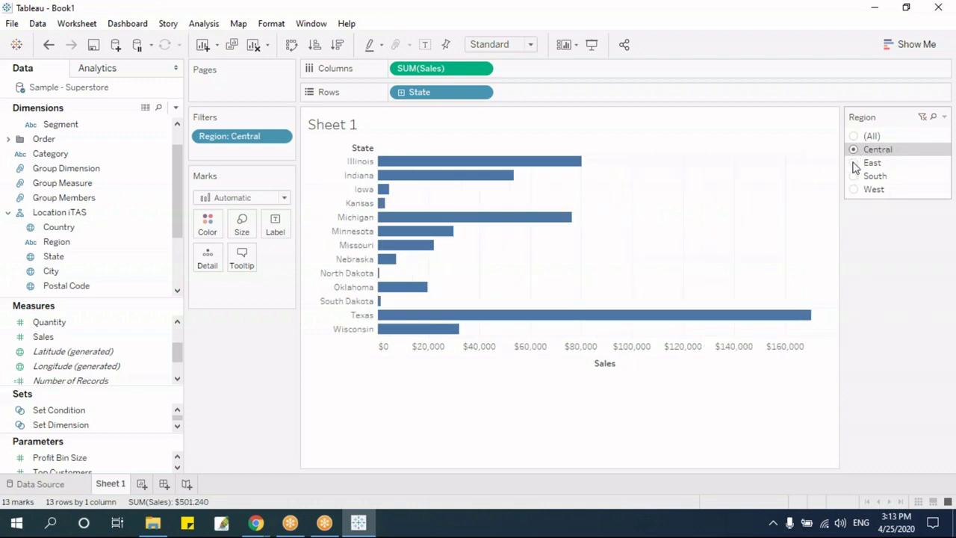
pyautogui.click(856, 165)
pyautogui.click(855, 177)
pyautogui.click(855, 190)
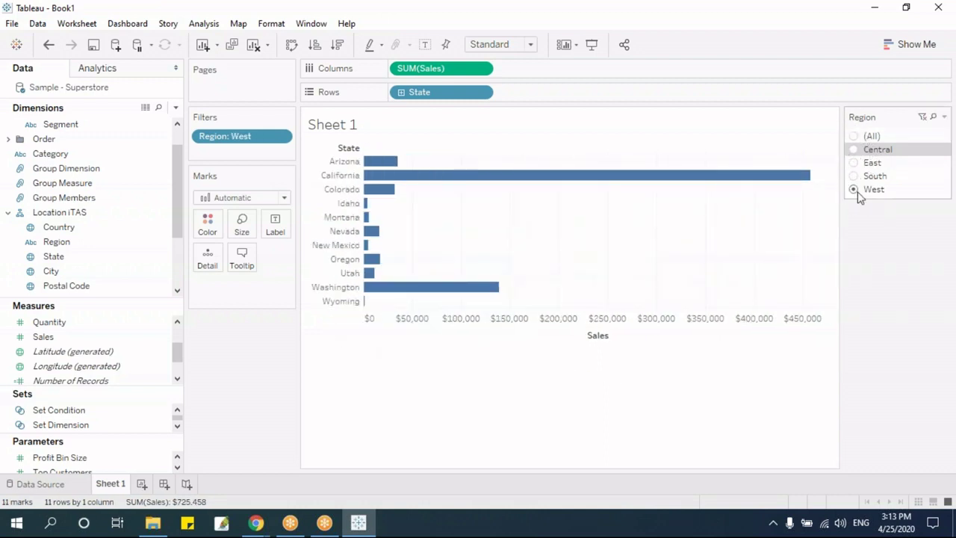
pyautogui.click(855, 166)
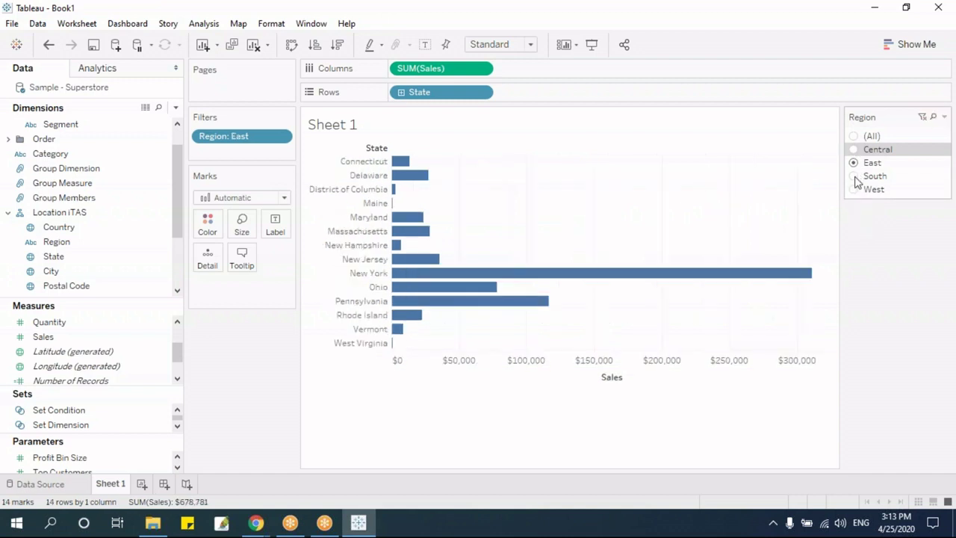
pyautogui.click(856, 177)
pyautogui.click(855, 189)
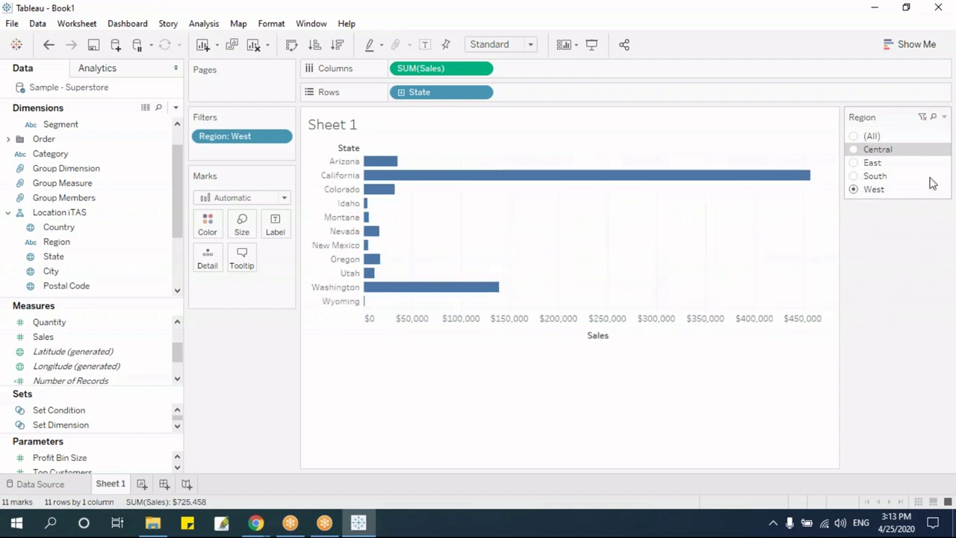
# Step: Switch the Region filter to Single Value (dropdown) and choose Central
pyautogui.click(943, 118)
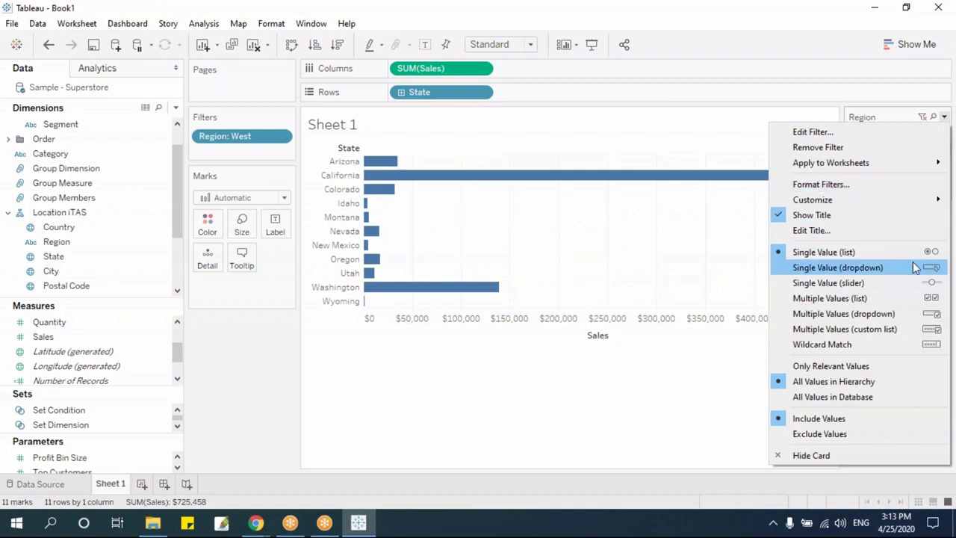
pyautogui.click(732, 137)
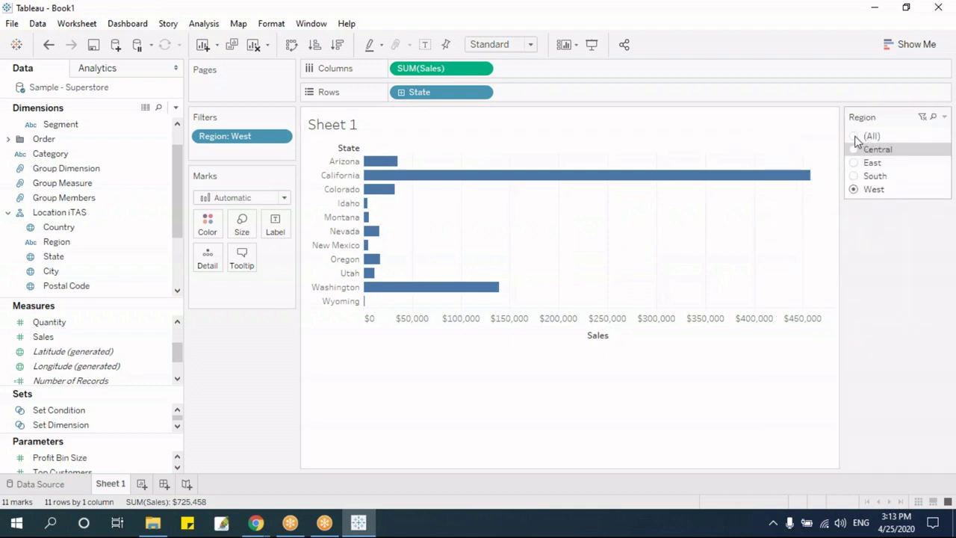
pyautogui.click(944, 118)
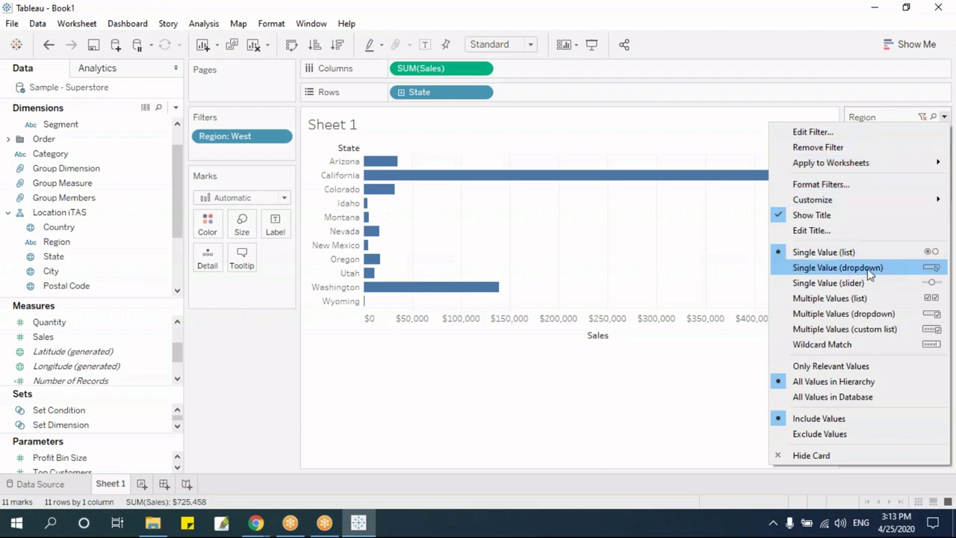
pyautogui.press('Escape')
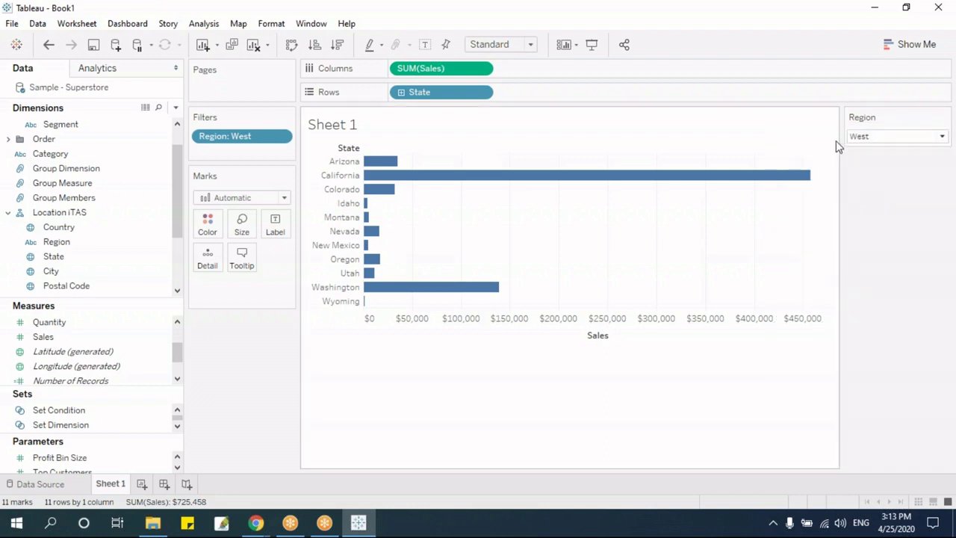
pyautogui.click(943, 136)
pyautogui.click(909, 166)
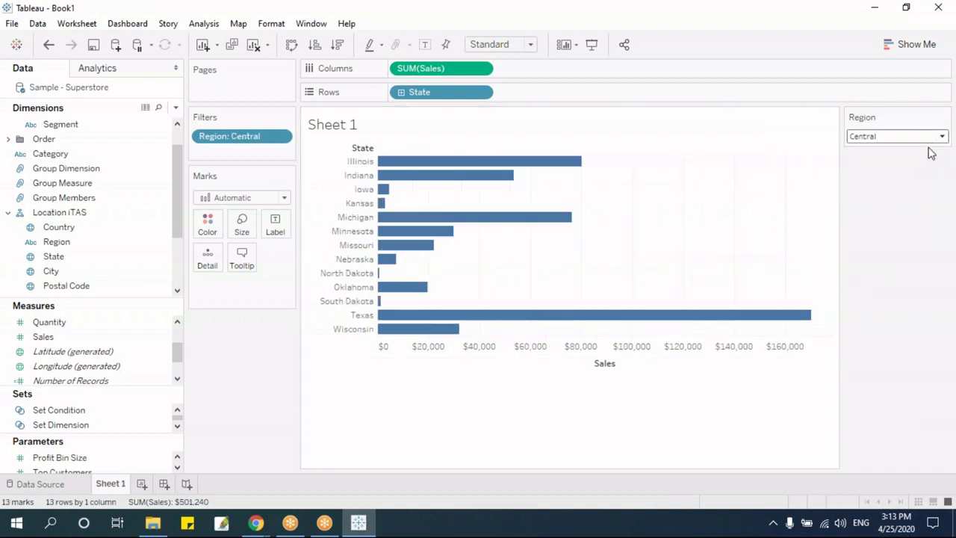
# Step: Change the selection in the Region dropdown filter to South
pyautogui.click(942, 136)
pyautogui.click(913, 178)
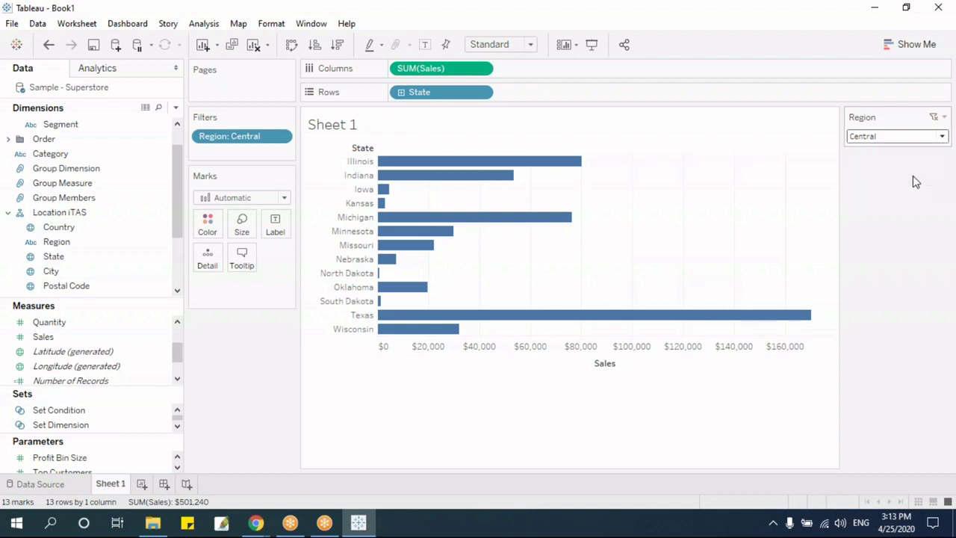
pyautogui.click(941, 136)
pyautogui.click(898, 214)
pyautogui.press('Down')
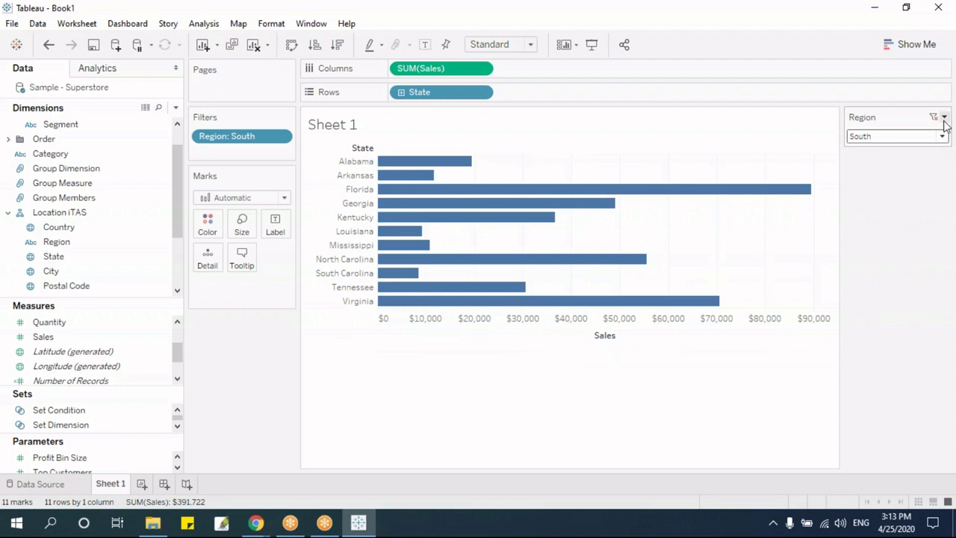
# Step: Switch the Region filter to Single Value (slider), reset it to All, and advance it through the regions to West
pyautogui.click(943, 118)
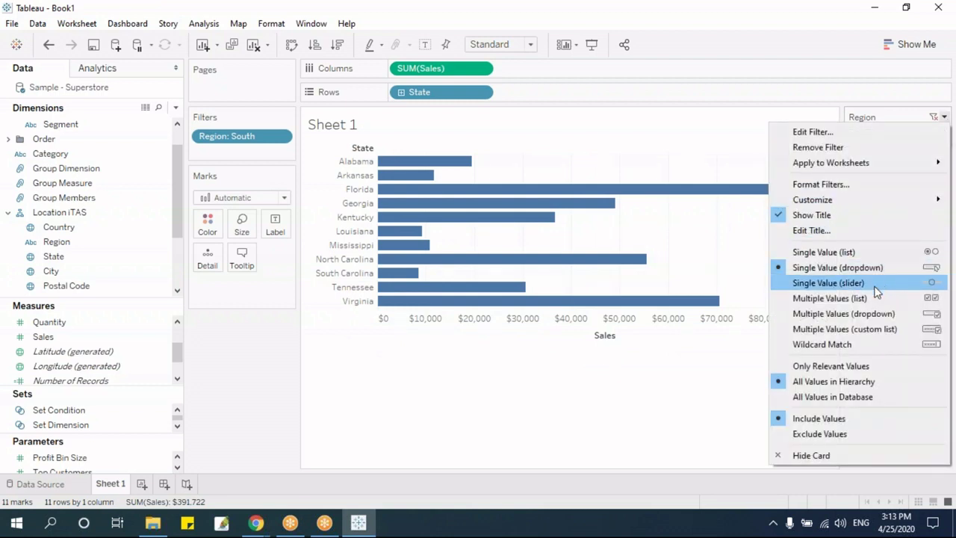
pyautogui.click(829, 283)
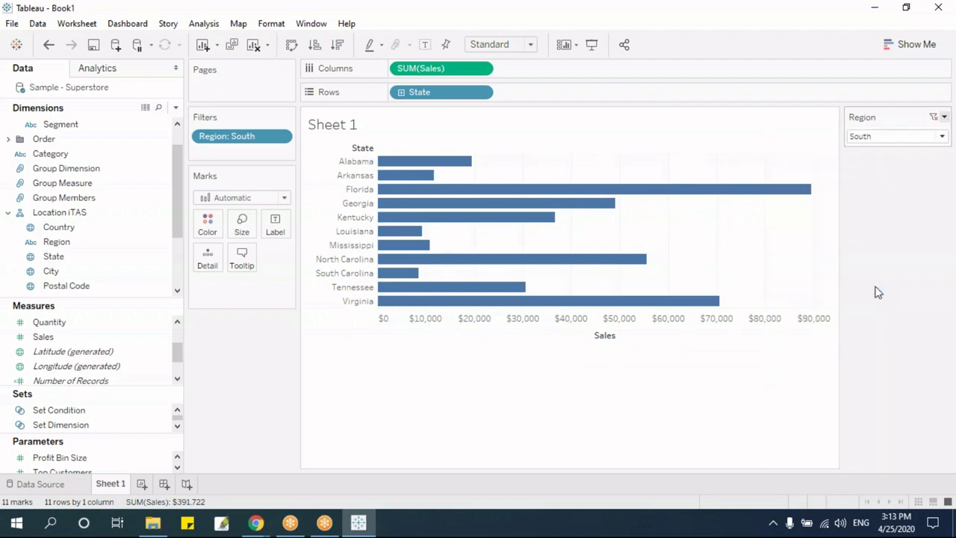
pyautogui.click(853, 154)
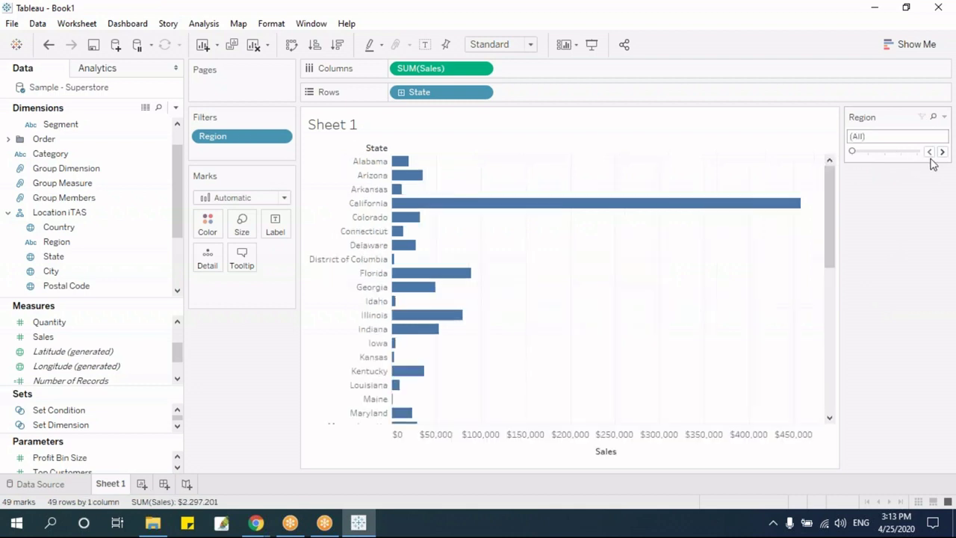
pyautogui.click(942, 151)
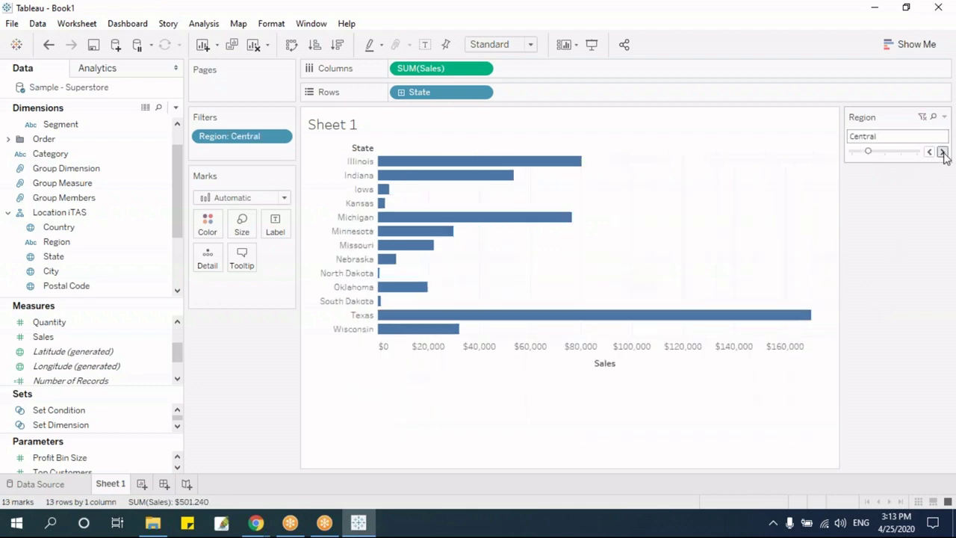
pyautogui.click(942, 152)
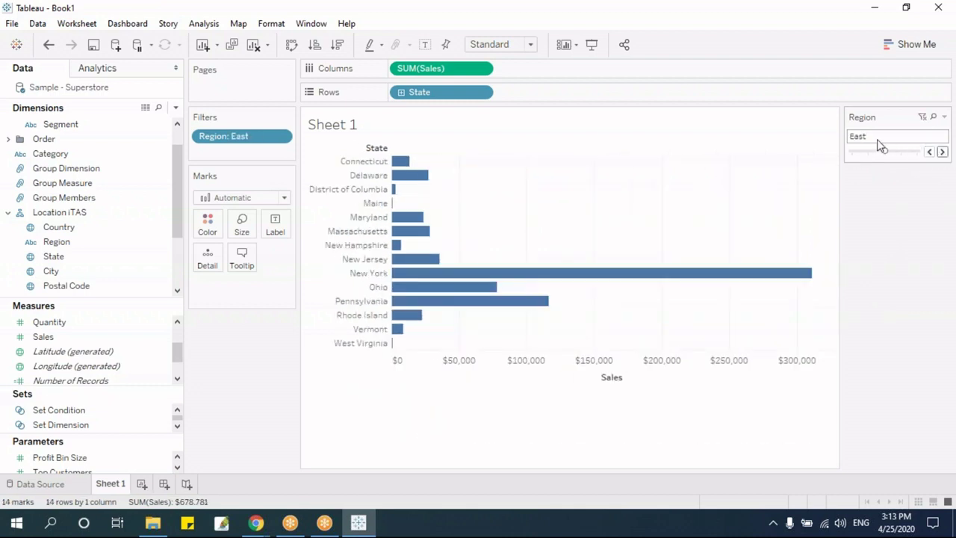
pyautogui.click(942, 152)
pyautogui.click(943, 151)
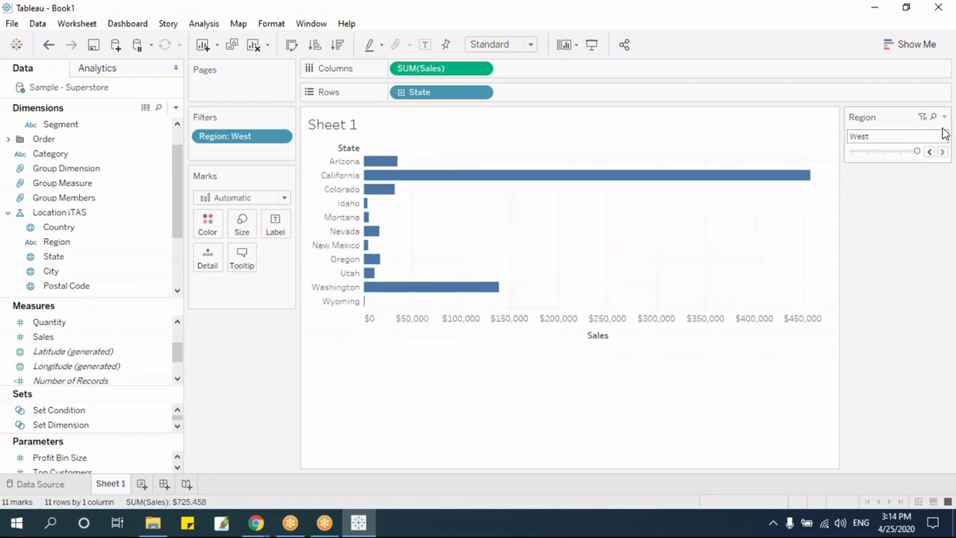
# Step: Switch the Region filter to Multiple Values (dropdown) and add Central and East to the selected West
pyautogui.click(944, 116)
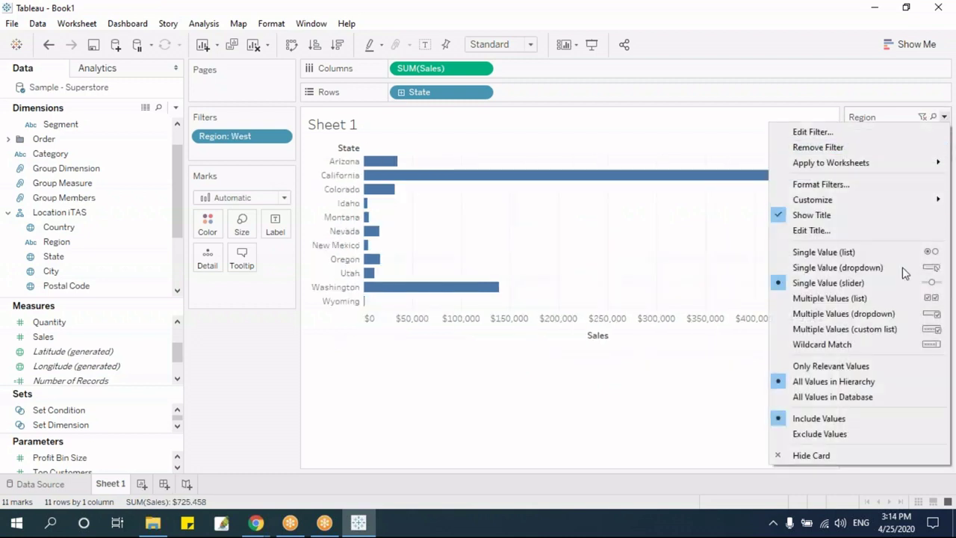
pyautogui.click(875, 315)
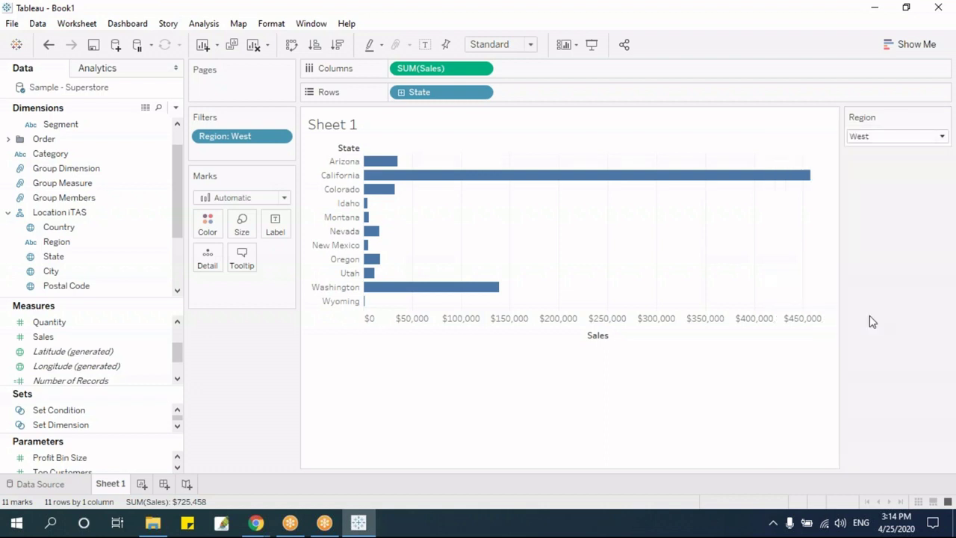
pyautogui.click(942, 136)
pyautogui.click(864, 165)
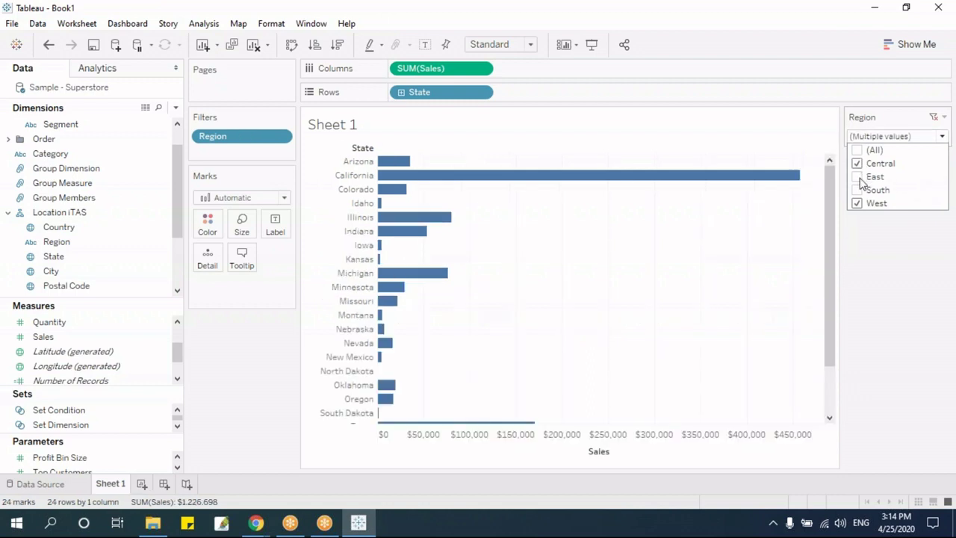
pyautogui.click(864, 180)
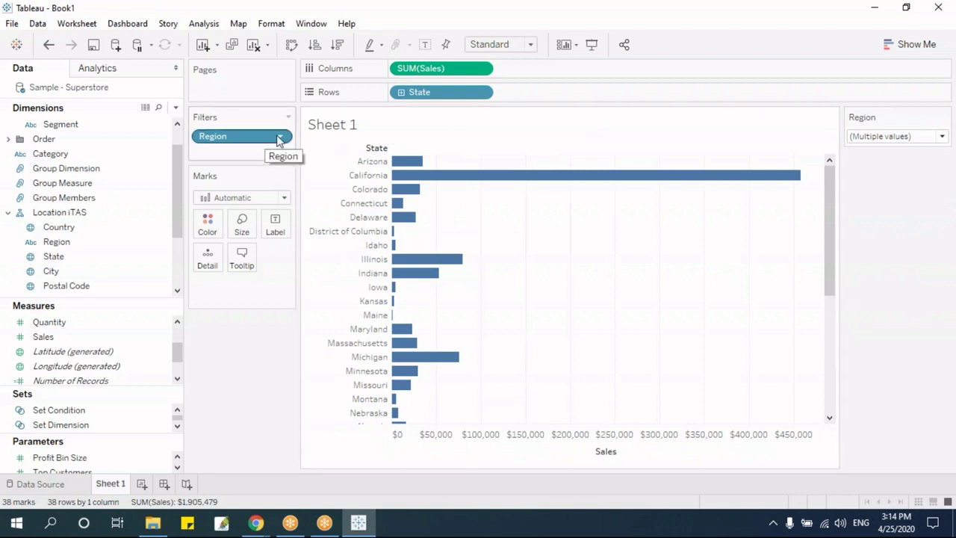
pyautogui.click(279, 136)
pyautogui.click(852, 173)
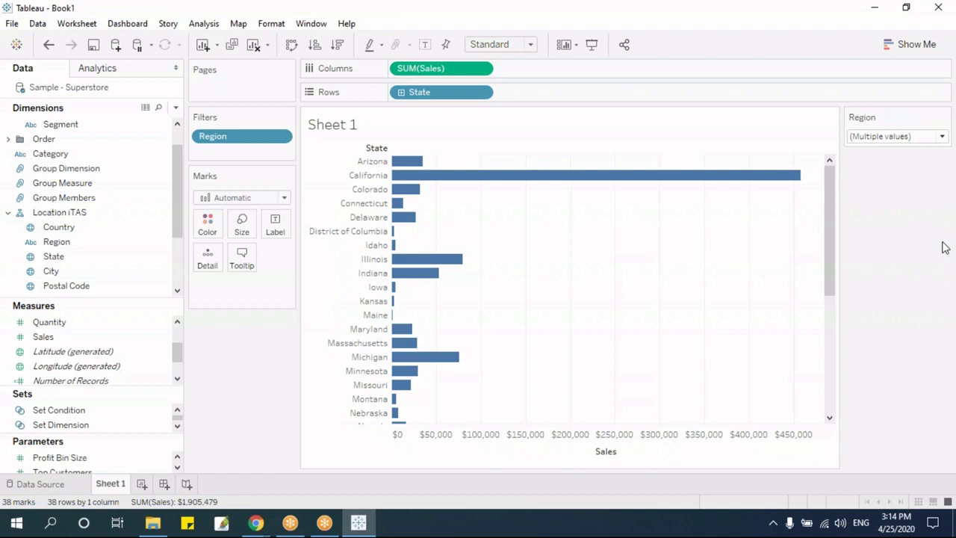
pyautogui.click(944, 117)
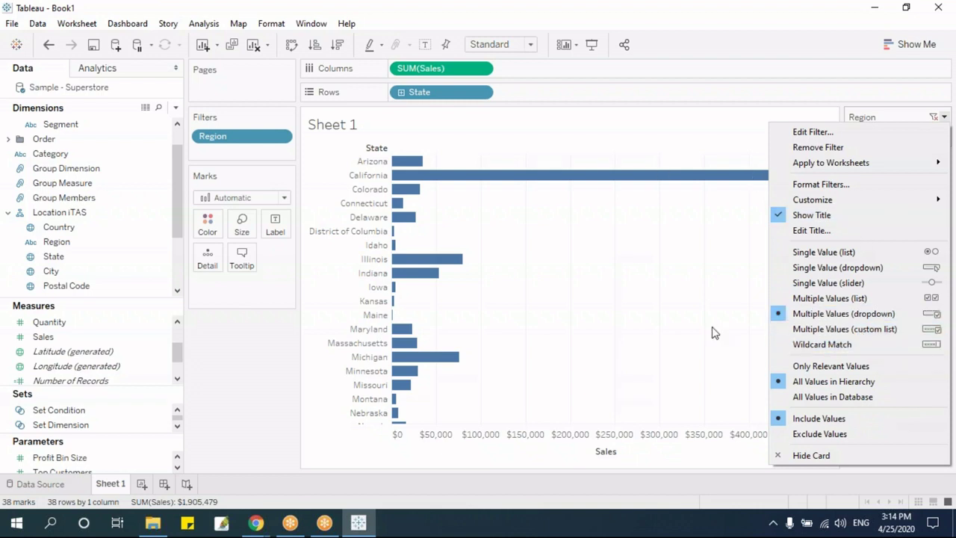
pyautogui.click(313, 319)
pyautogui.click(314, 316)
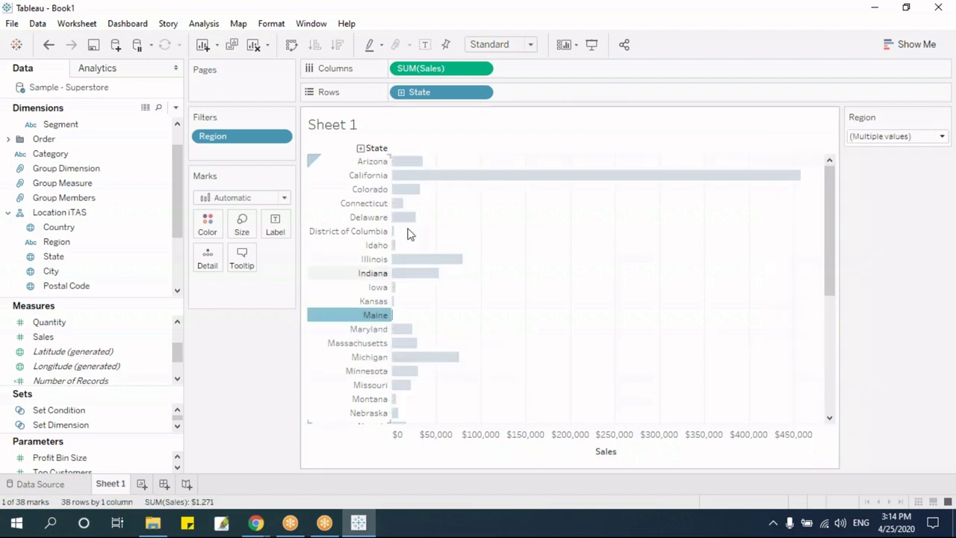
pyautogui.press('Escape')
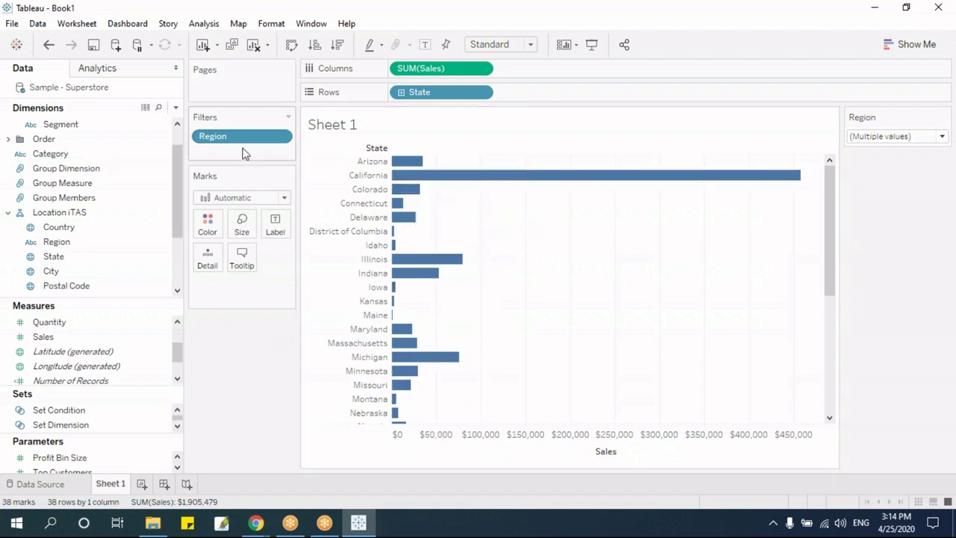
pyautogui.click(281, 138)
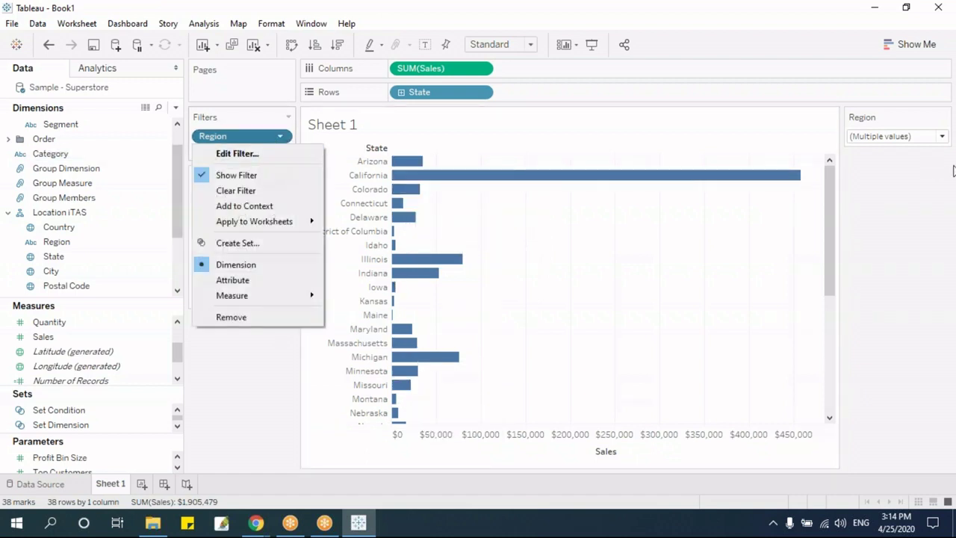
pyautogui.click(902, 177)
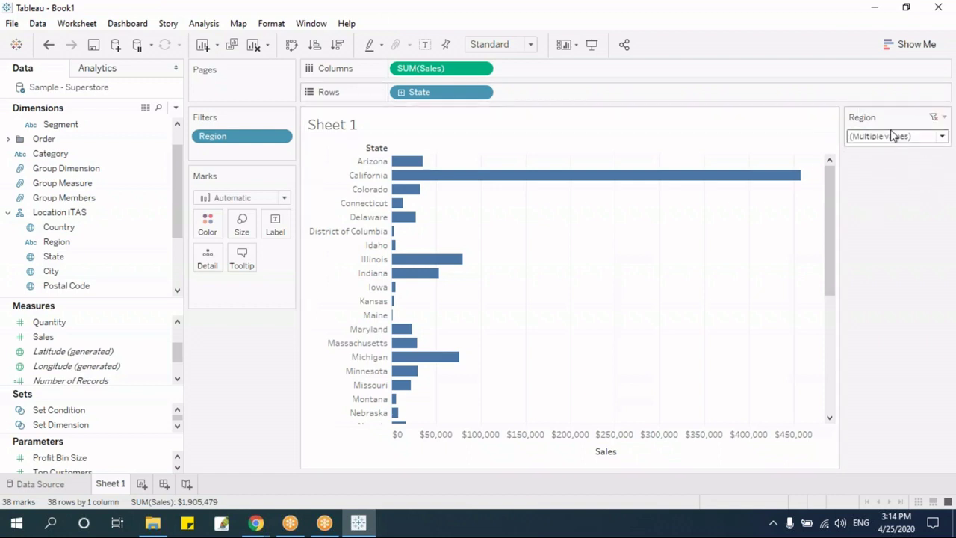
# Step: Switch the Region filter to Single Value (dropdown), keeping Central as its selection
pyautogui.click(944, 118)
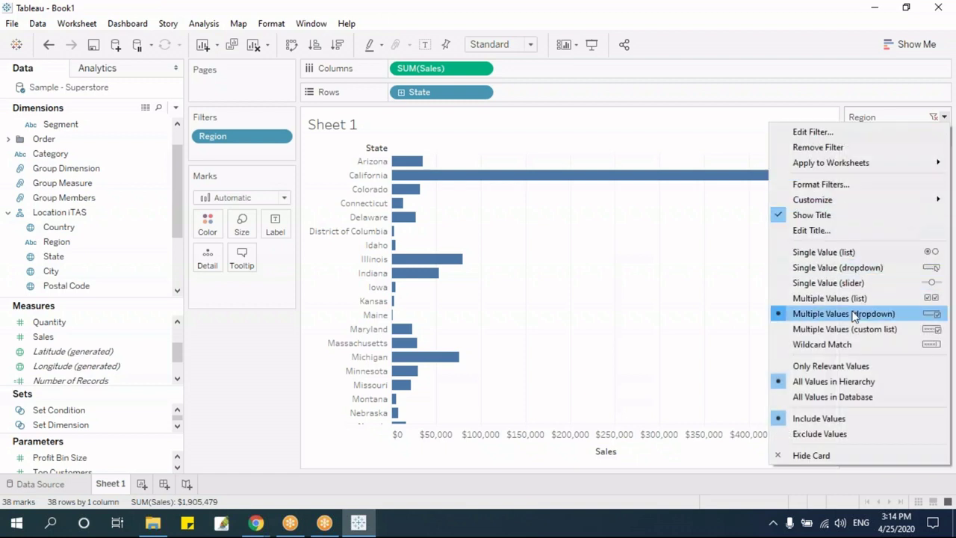
pyautogui.click(867, 267)
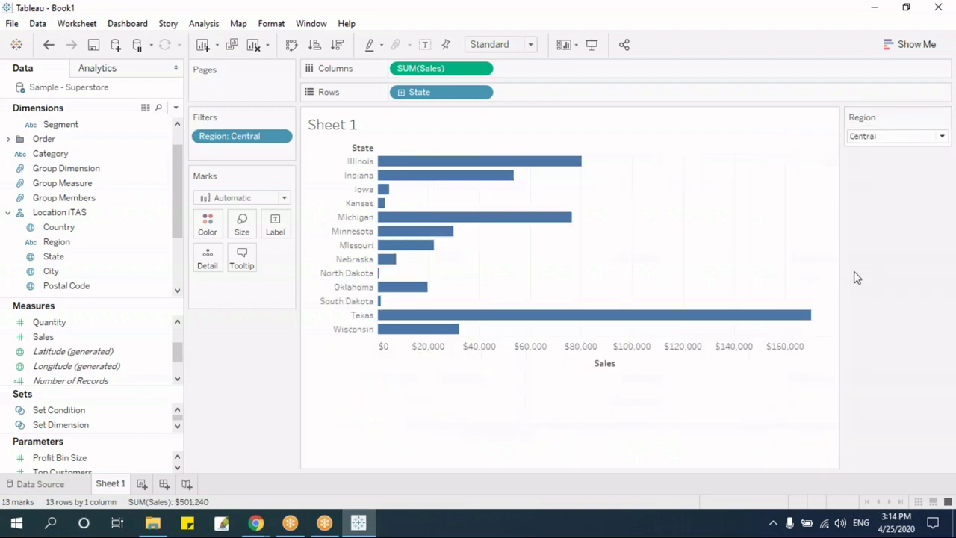
pyautogui.click(941, 136)
pyautogui.click(944, 138)
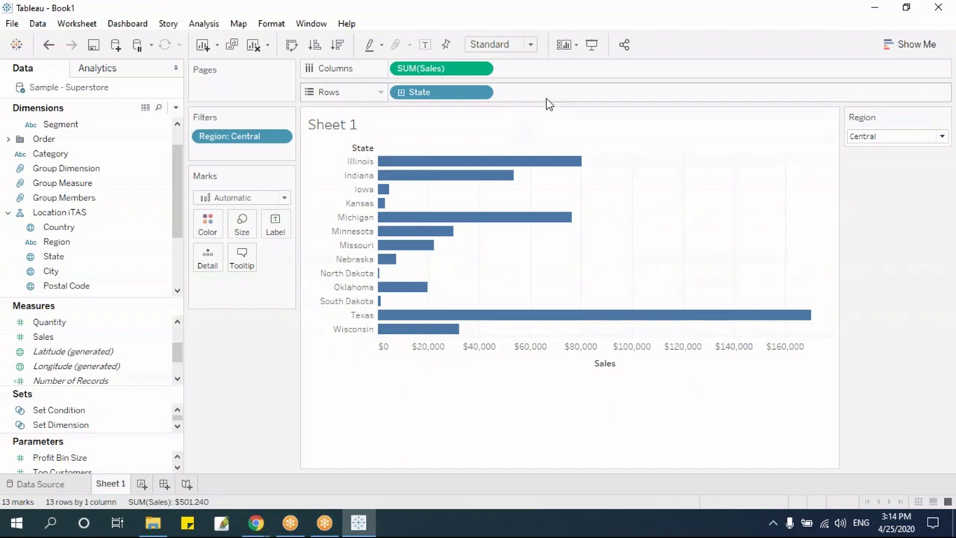
# Step: Remove State from Rows and put Sub-Category there instead
pyautogui.moveTo(438, 92); pyautogui.dragTo(269, 353)
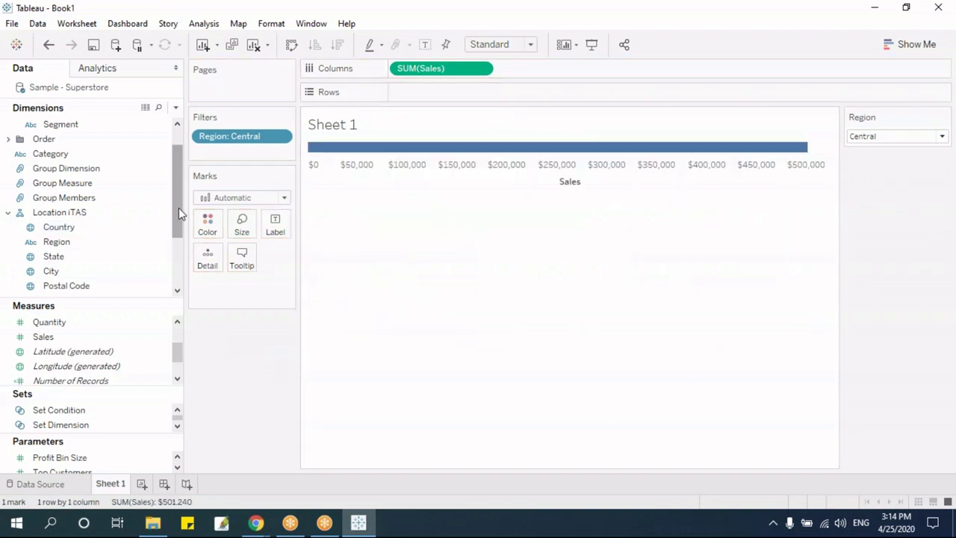
pyautogui.moveTo(177, 186); pyautogui.dragTo(176, 249)
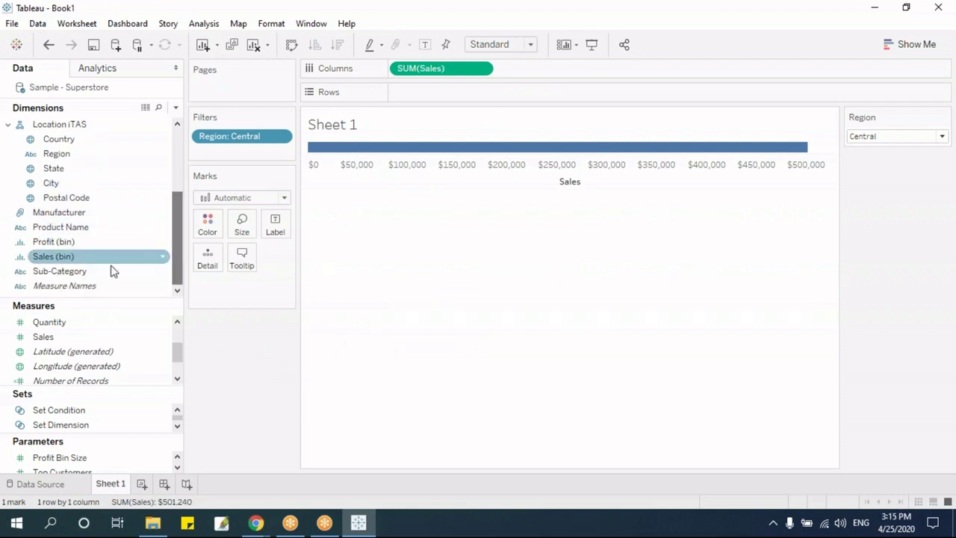
pyautogui.moveTo(90, 271); pyautogui.dragTo(471, 94)
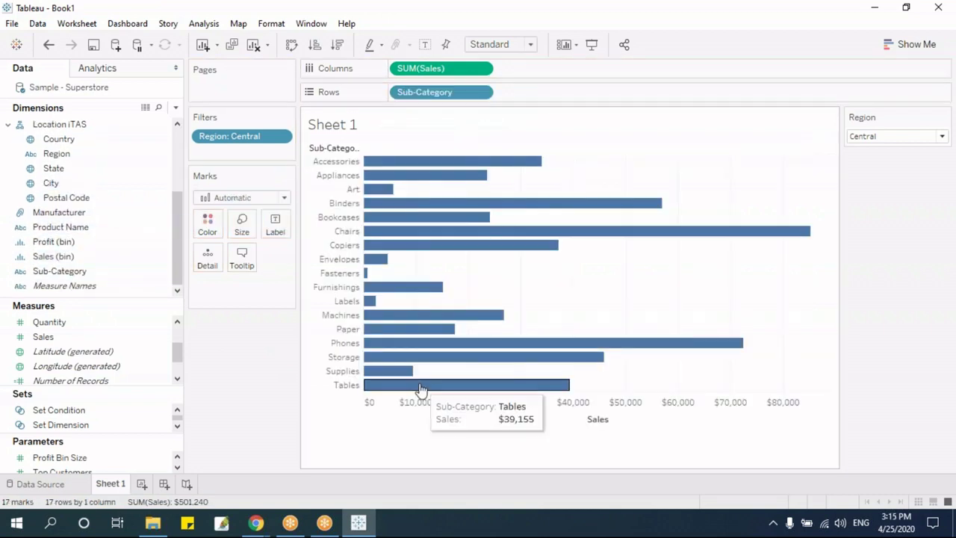
# Step: Choose South in the Region filter for the Sub-Category chart
pyautogui.click(941, 137)
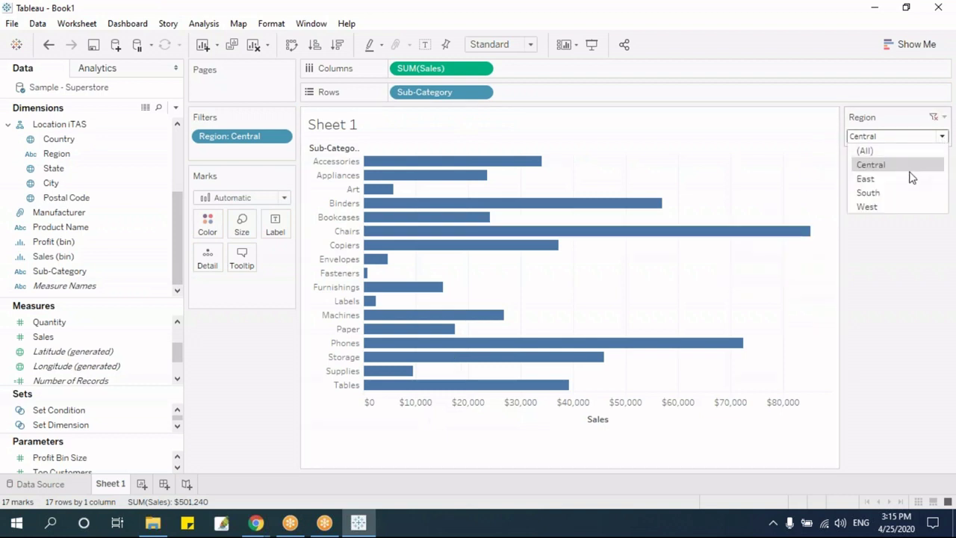
pyautogui.click(910, 171)
pyautogui.click(942, 137)
pyautogui.click(907, 192)
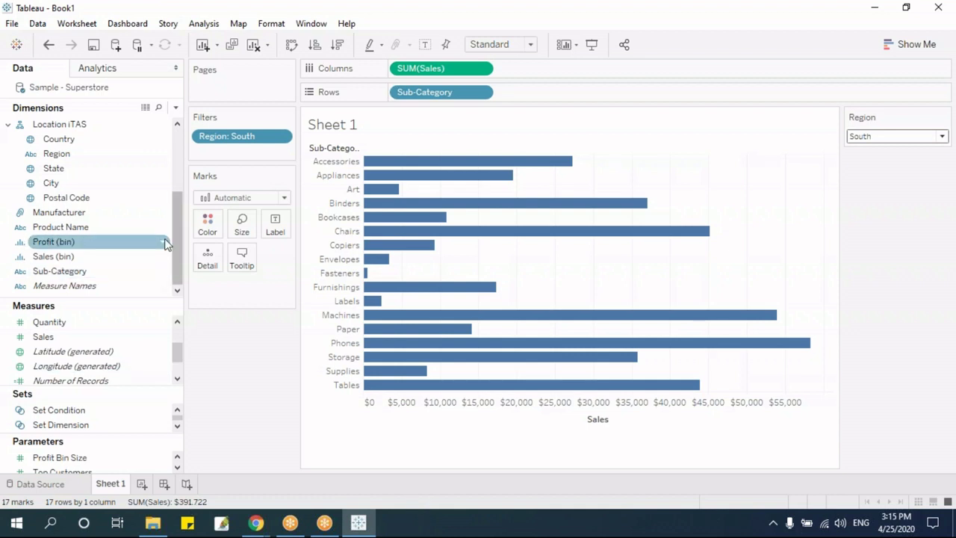
# Step: Add State as a filter with all listed states selected
pyautogui.moveTo(177, 250); pyautogui.dragTo(171, 227)
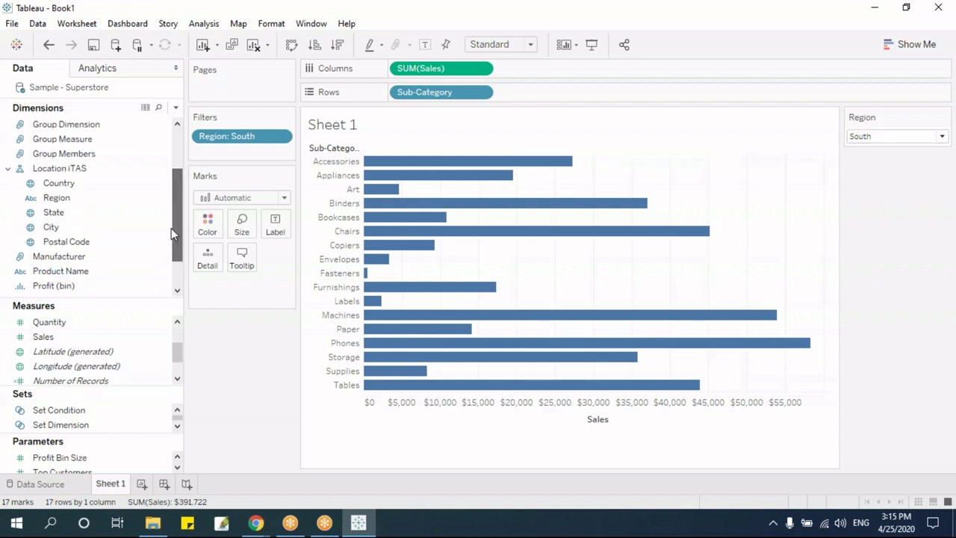
pyautogui.click(53, 213)
pyautogui.moveTo(57, 217); pyautogui.dragTo(212, 149)
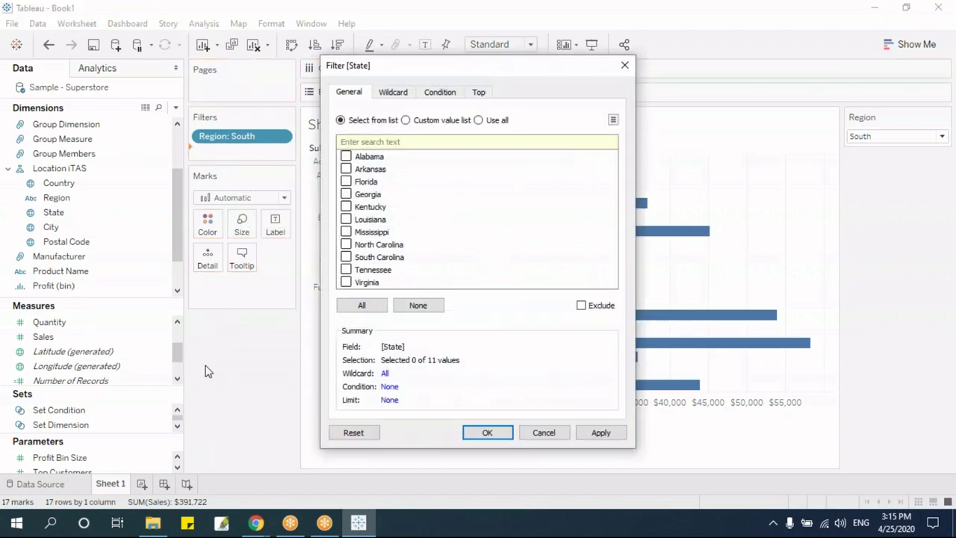
pyautogui.click(360, 305)
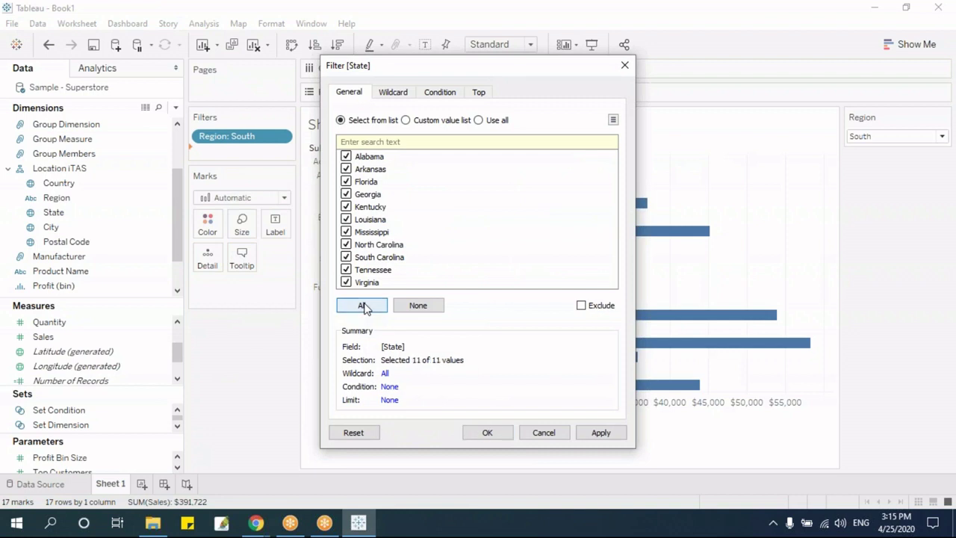
pyautogui.click(493, 435)
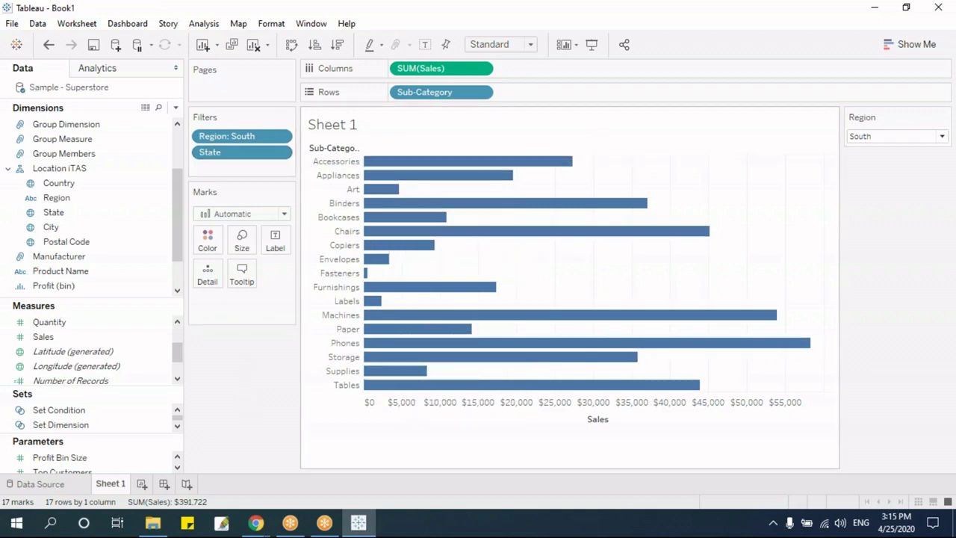
# Step: Show the State filter card and place it below the Region filter
pyautogui.click(280, 152)
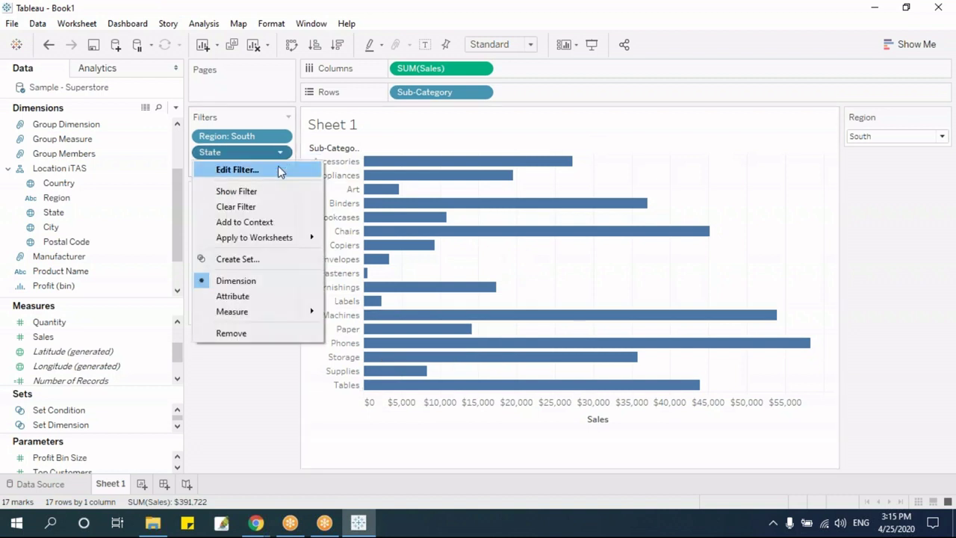
pyautogui.click(275, 191)
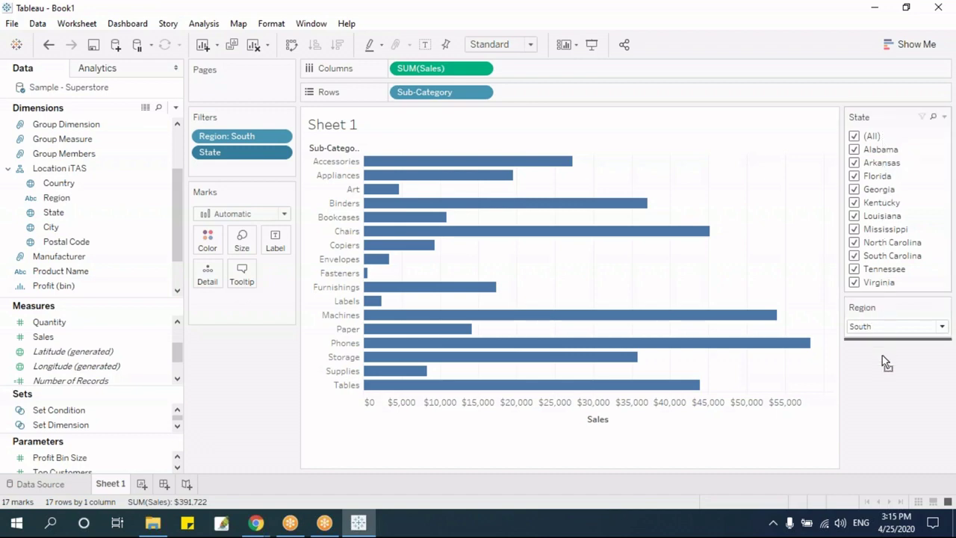
pyautogui.moveTo(887, 360); pyautogui.dragTo(886, 360)
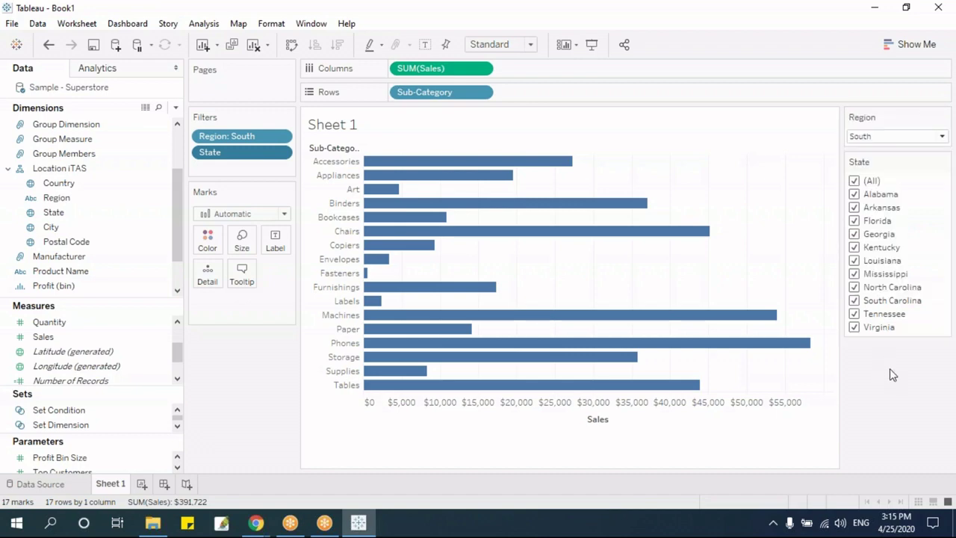
# Step: Set the Region filter to Central and select Illinois, Indiana, Iowa and Kansas in the State filter
pyautogui.click(941, 136)
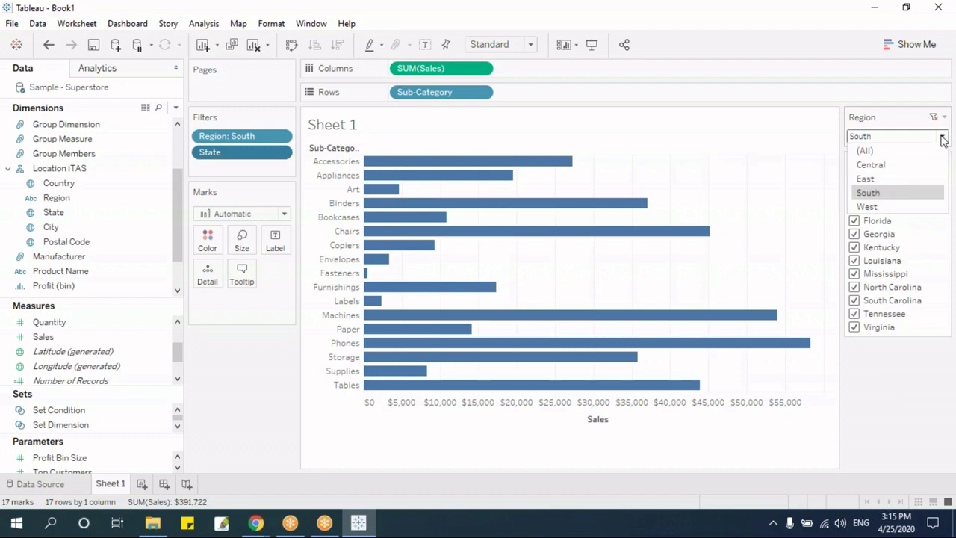
pyautogui.click(881, 165)
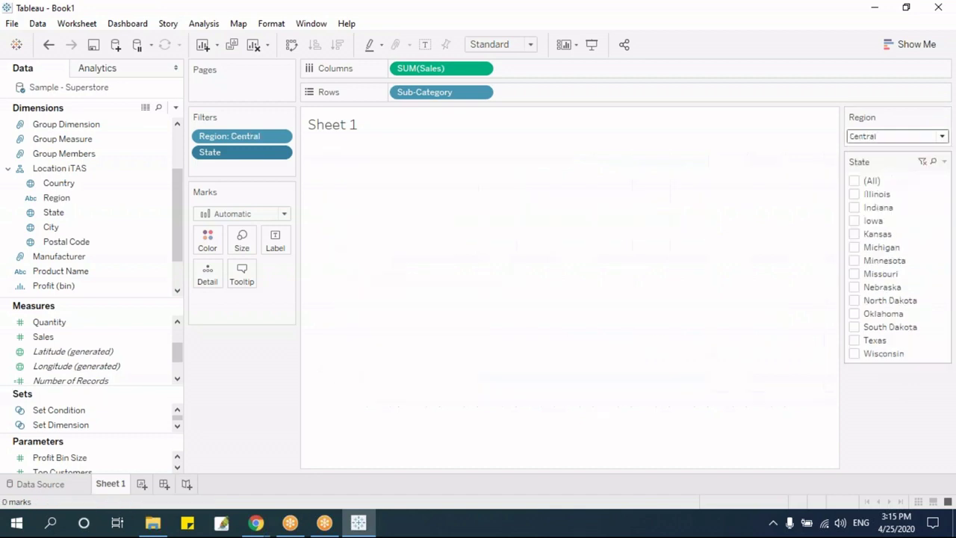
pyautogui.click(854, 194)
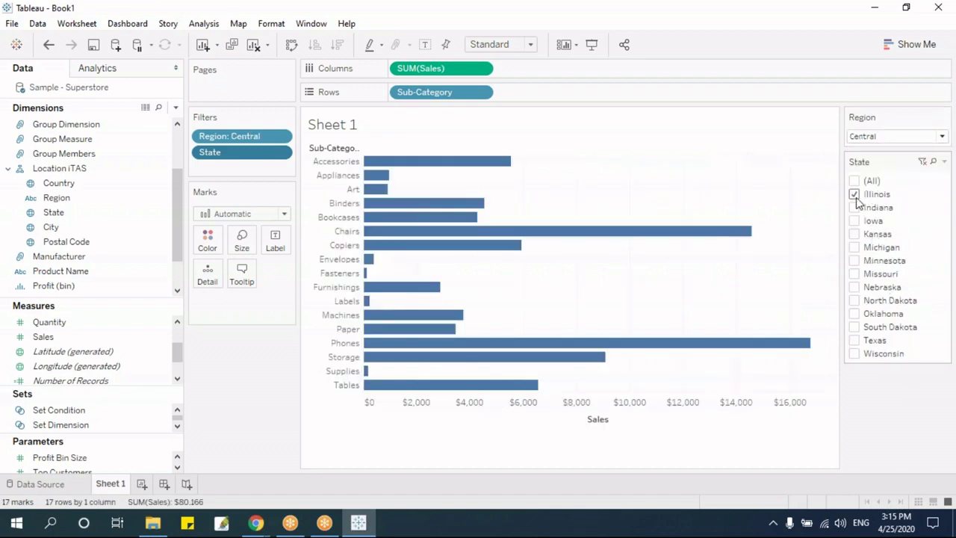
pyautogui.click(855, 208)
pyautogui.click(854, 222)
pyautogui.click(855, 234)
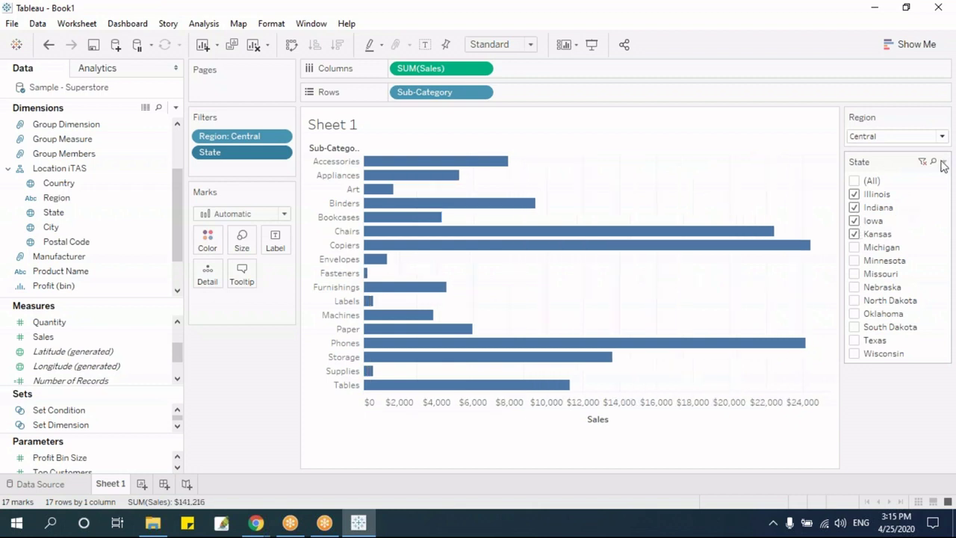
# Step: Change the Region filter to South and return it to Central to compare the State filter's choices
pyautogui.click(942, 137)
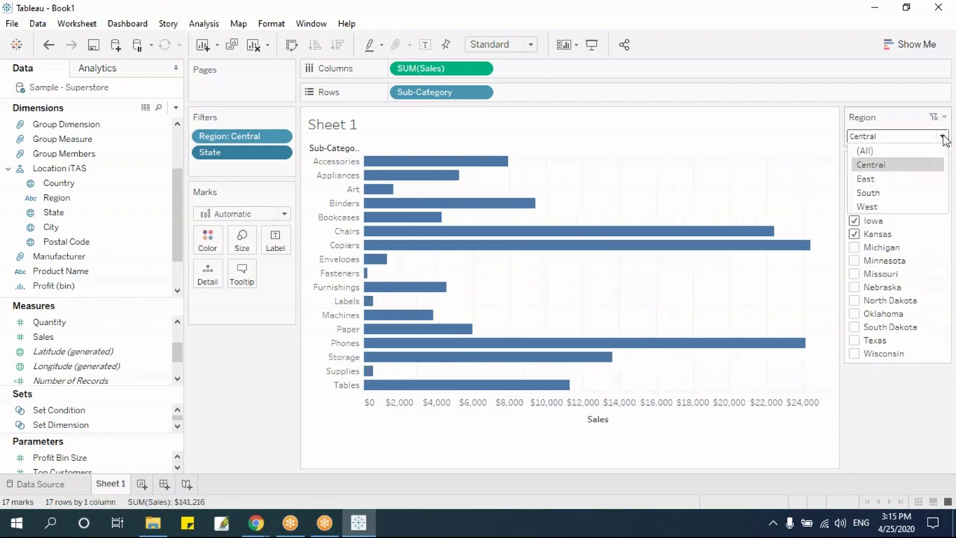
pyautogui.click(894, 193)
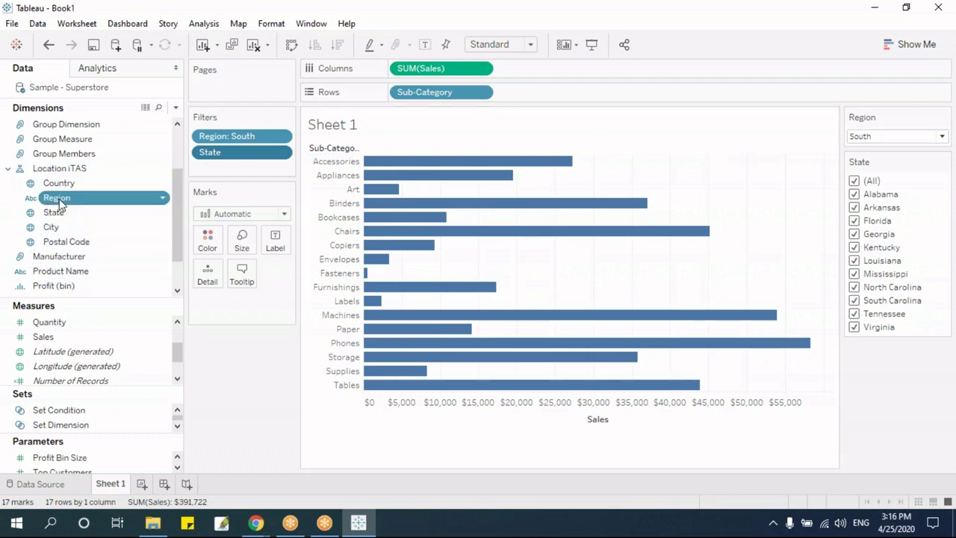
pyautogui.click(57, 212)
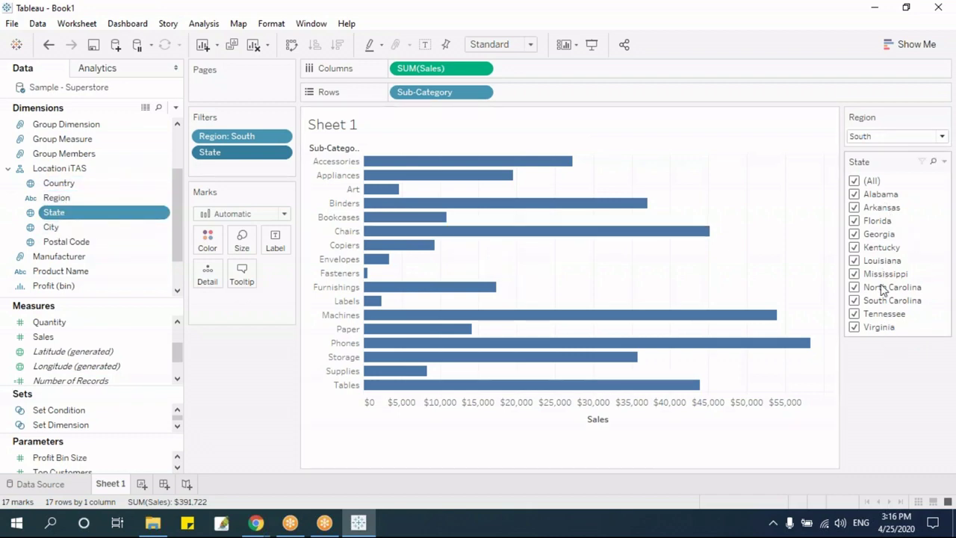
pyautogui.click(894, 138)
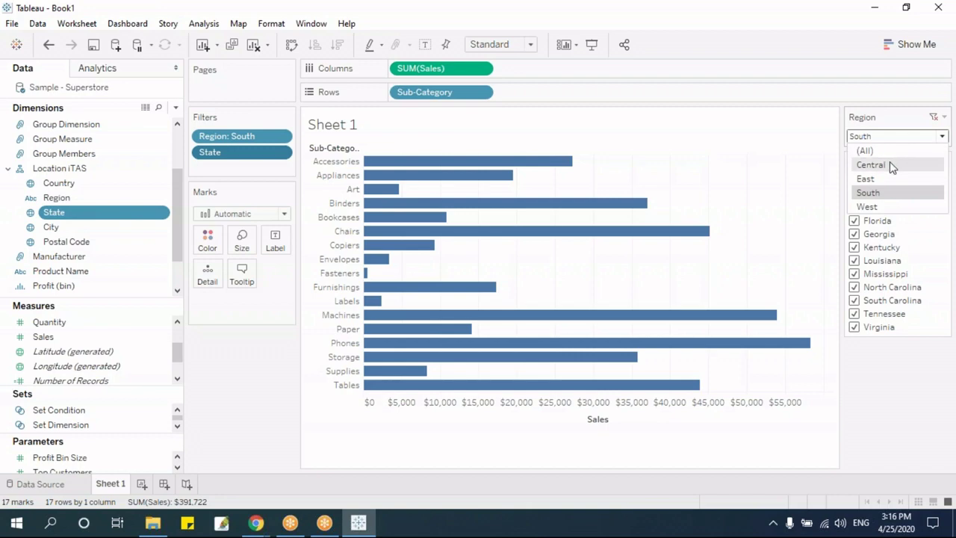
pyautogui.click(891, 166)
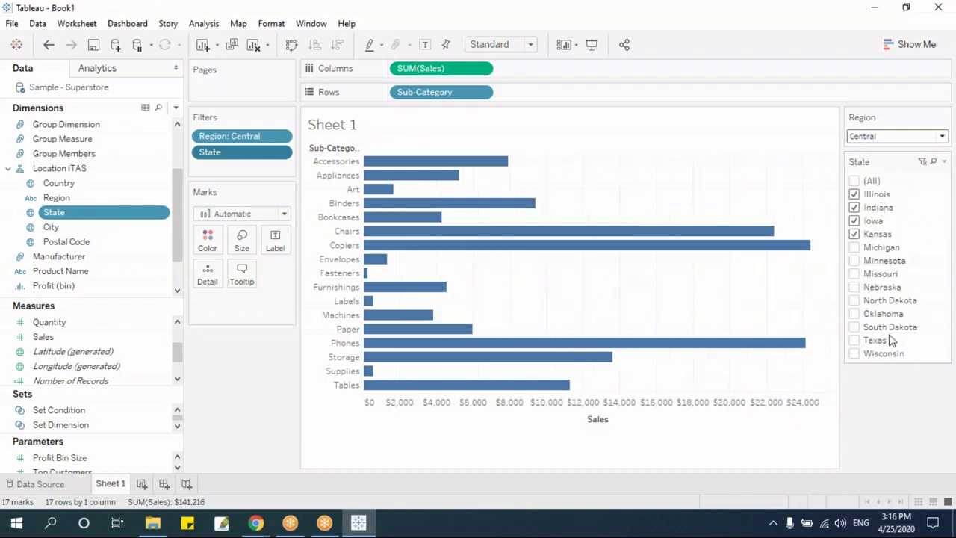
# Step: Remove the Location iTAS hierarchy from the dimensions and look over the State filter's choices
pyautogui.rightClick(66, 170)
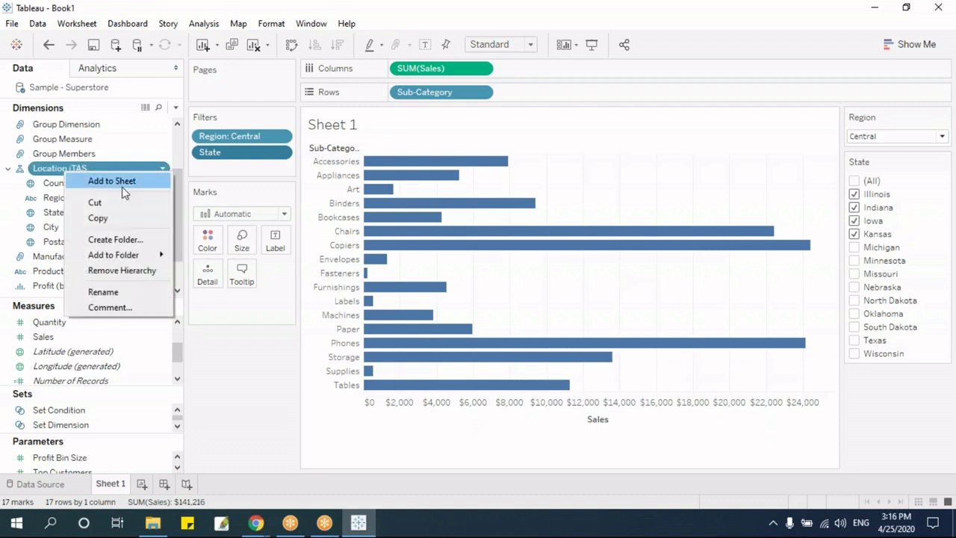
pyautogui.click(127, 270)
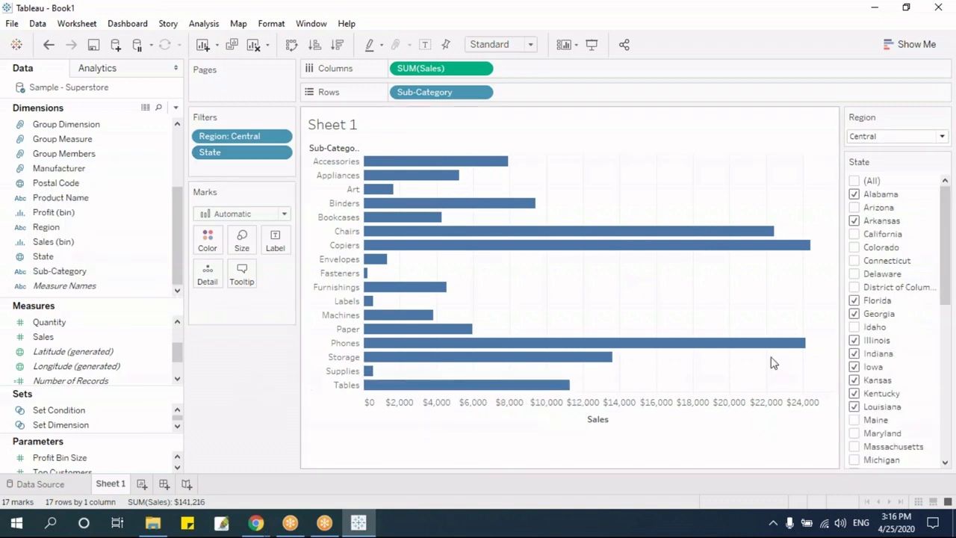
pyautogui.moveTo(945, 269); pyautogui.dragTo(946, 247)
# Step: Set the Region filter to (All) and select all states in the State filter
pyautogui.click(942, 136)
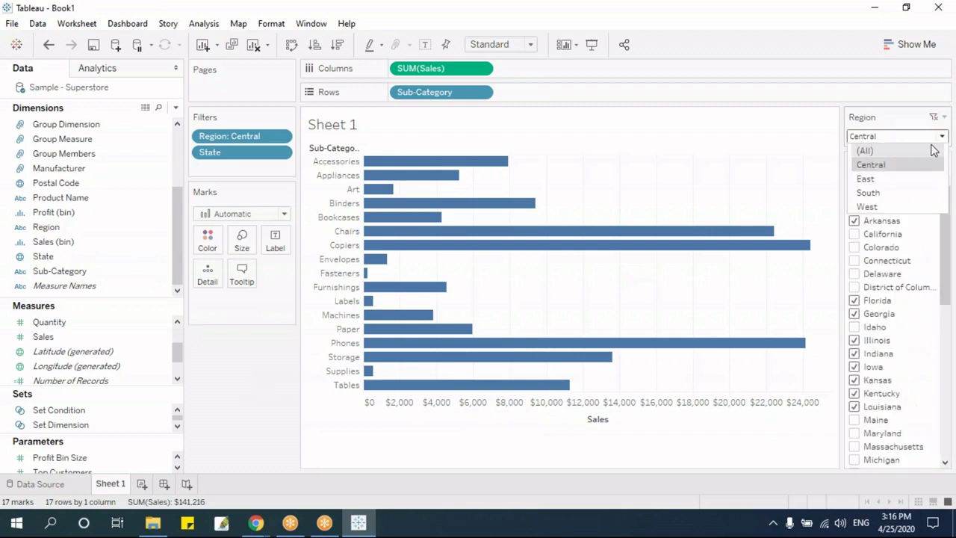
pyautogui.click(932, 151)
pyautogui.click(945, 162)
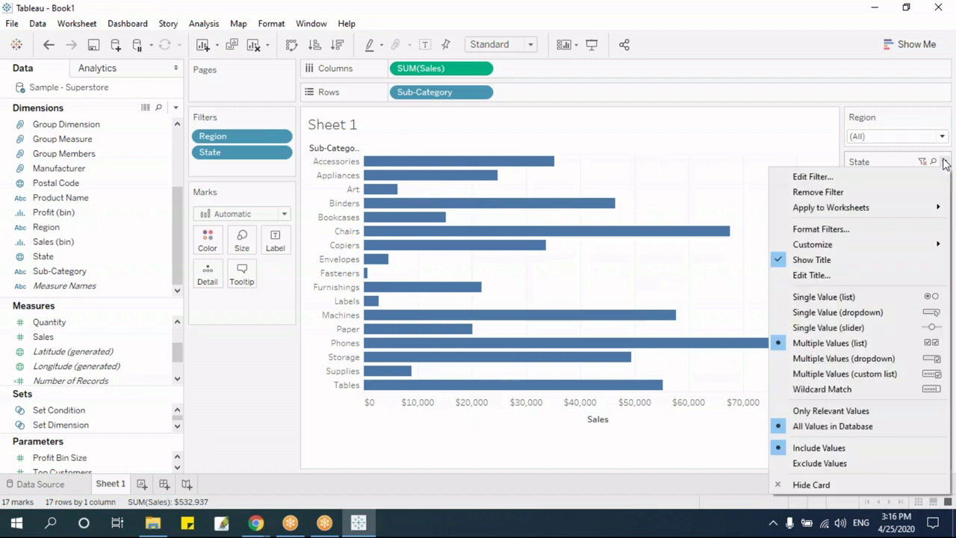
pyautogui.click(848, 158)
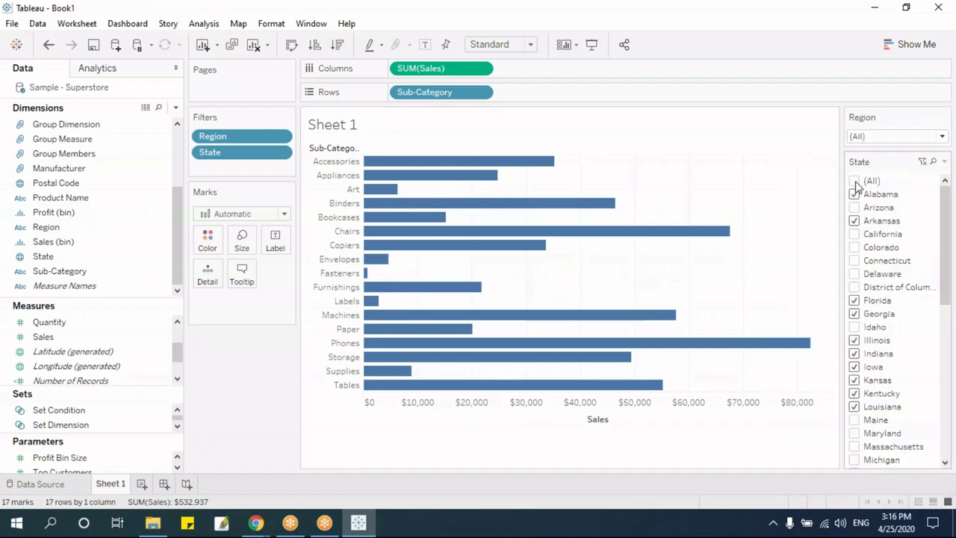
pyautogui.click(855, 181)
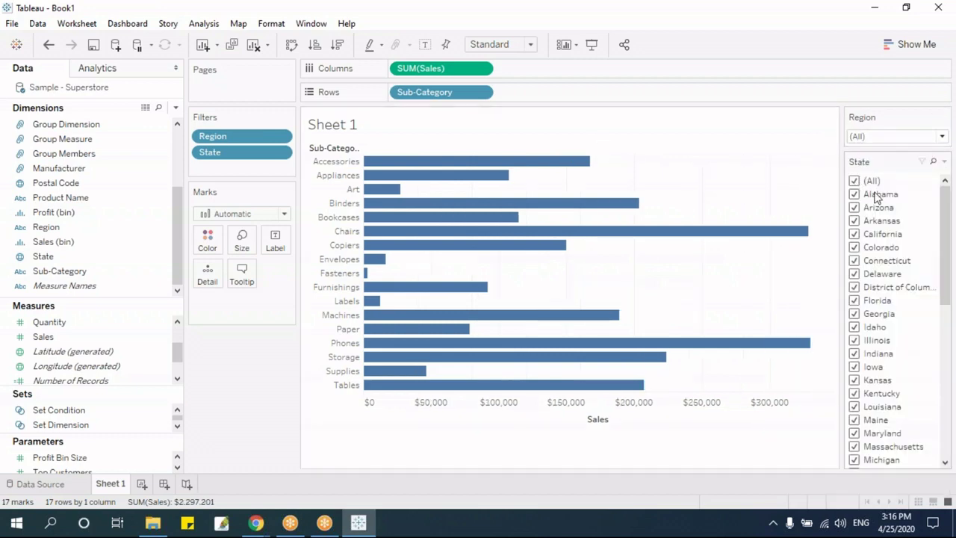
# Step: Set the Region filter to Central and deselect all states in the State filter
pyautogui.click(942, 136)
pyautogui.click(896, 165)
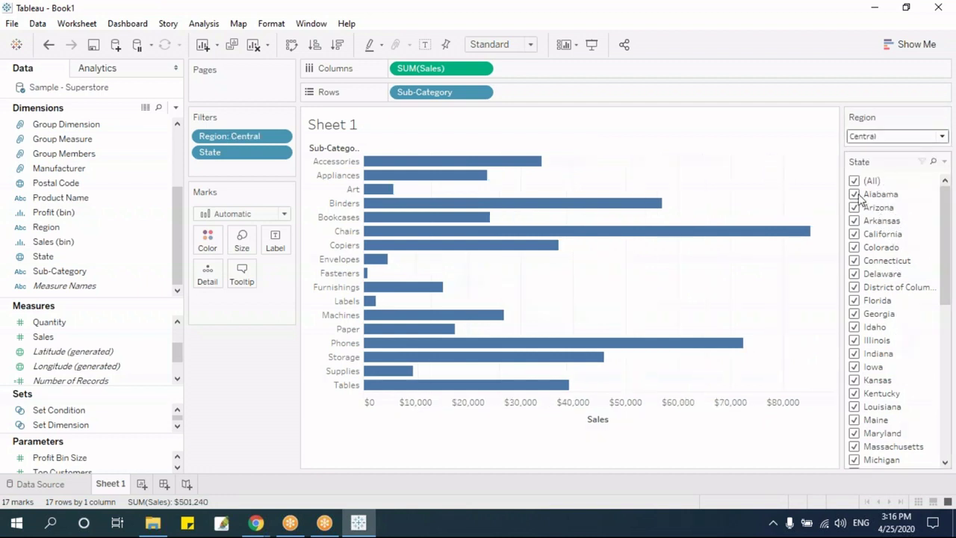
pyautogui.click(855, 181)
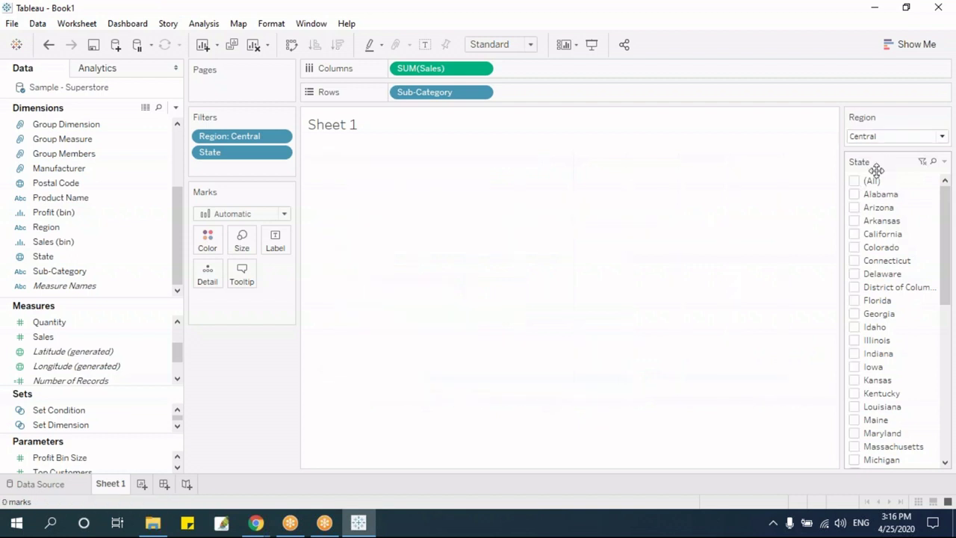
# Step: Select and clear Delaware and Connecticut in turn in the State filter to test them against the Central region
pyautogui.click(854, 274)
pyautogui.click(854, 274)
pyautogui.click(854, 260)
pyautogui.click(854, 261)
pyautogui.moveTo(946, 207)
pyautogui.mouseDown()
pyautogui.moveTo(940, 341)
pyautogui.moveTo(942, 202)
pyautogui.mouseUp()
# Step: Switch the Region filter to East and then South to compare the State filter's choices
pyautogui.click(932, 145)
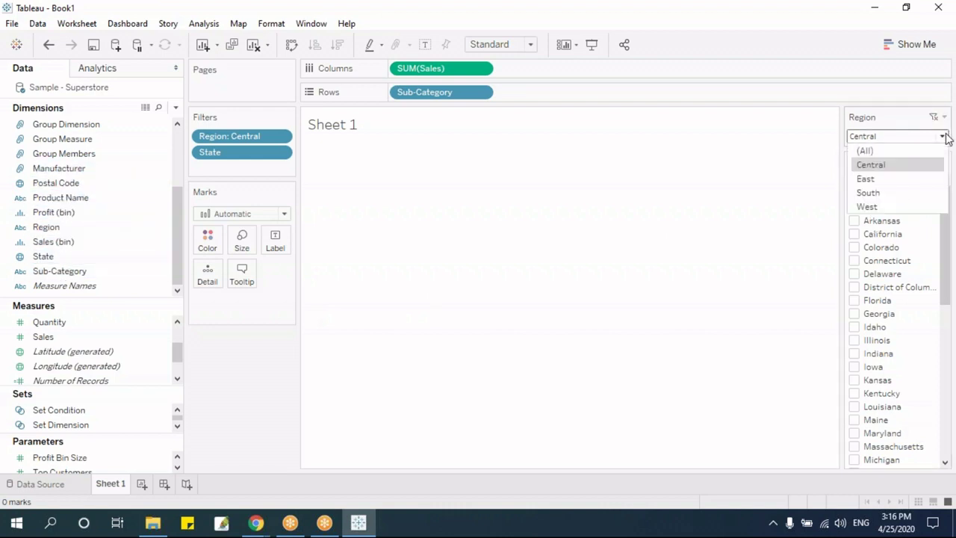
pyautogui.click(901, 177)
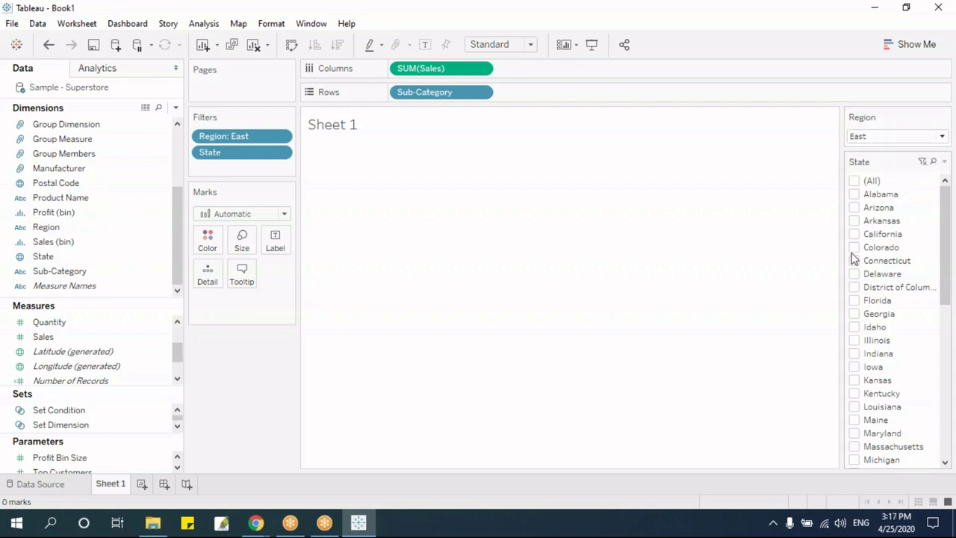
pyautogui.click(864, 138)
pyautogui.click(868, 191)
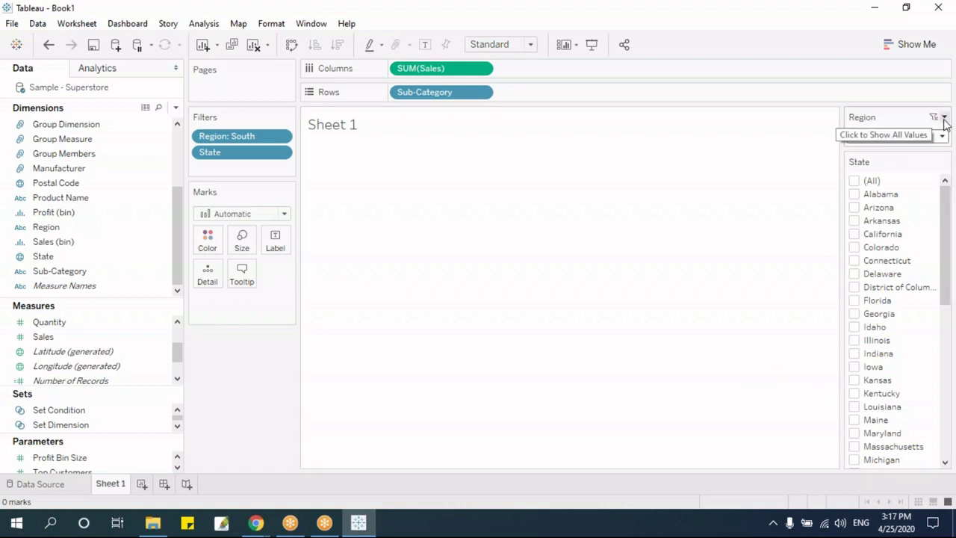
# Step: Check the Region filter's options and set the State filter to show Only Relevant Values
pyautogui.click(944, 117)
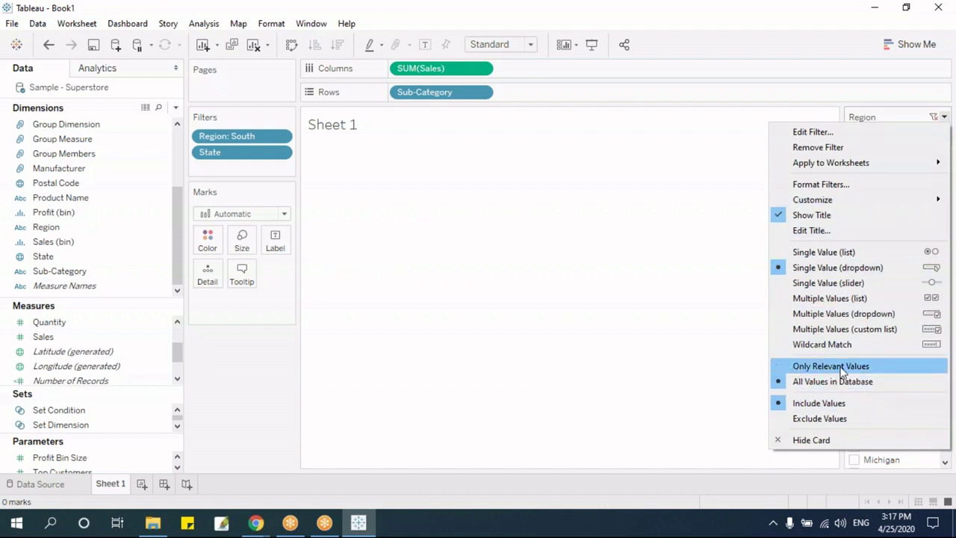
pyautogui.click(729, 336)
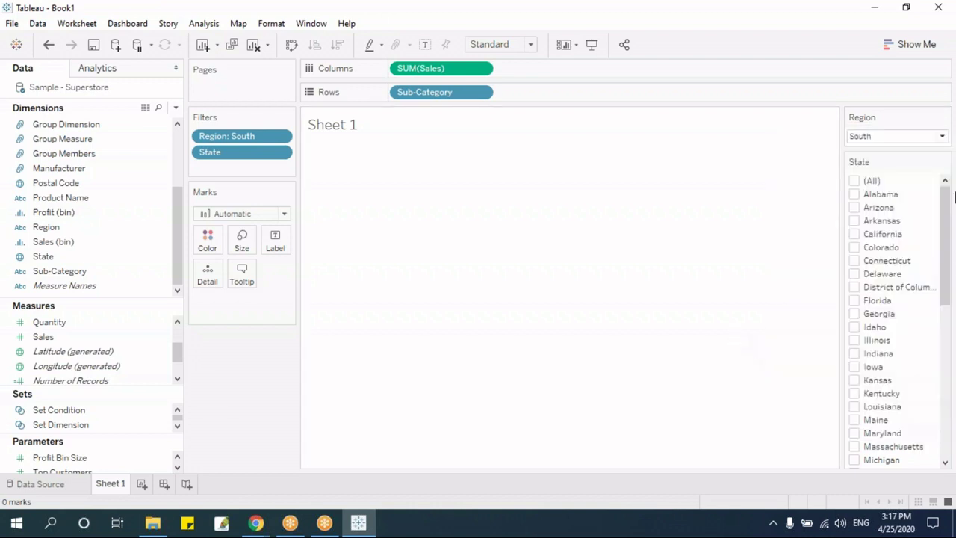
pyautogui.click(944, 162)
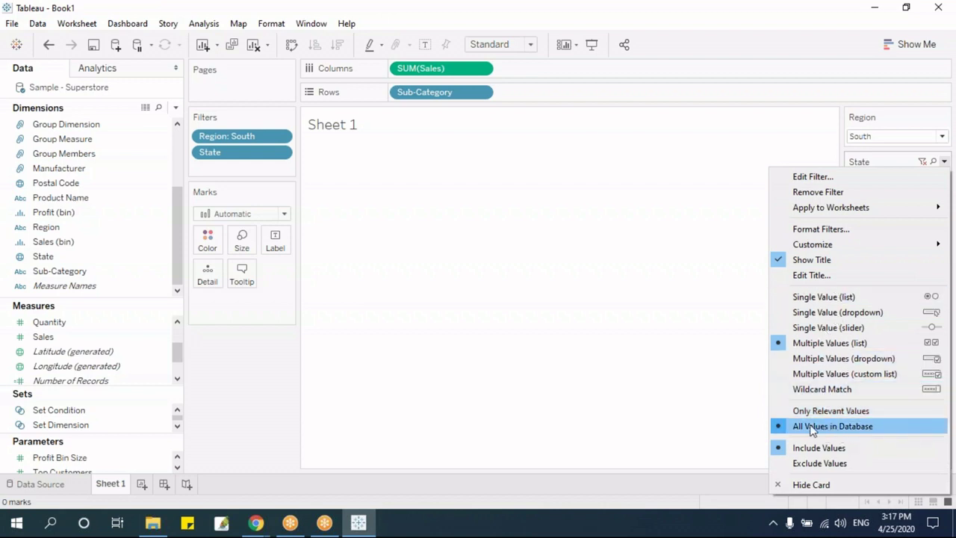
pyautogui.click(844, 413)
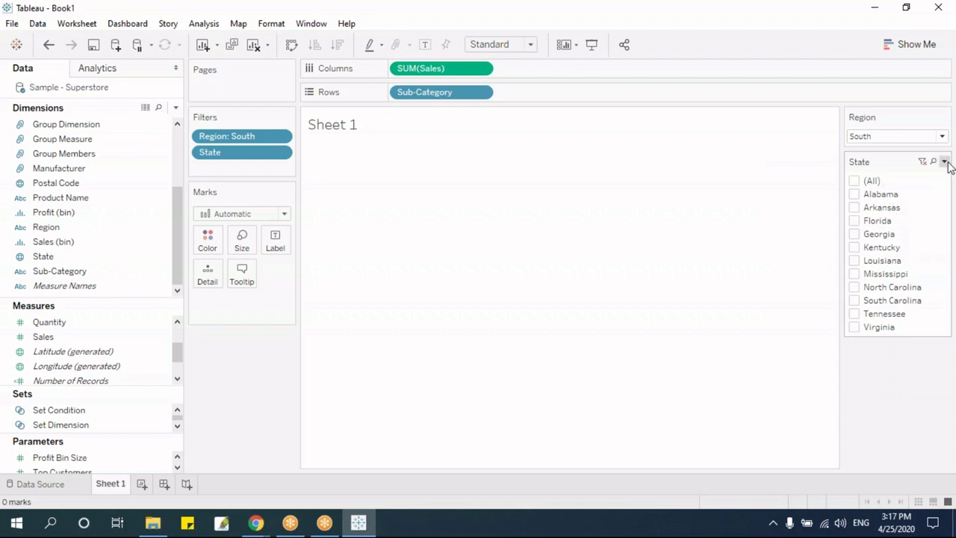
pyautogui.click(945, 162)
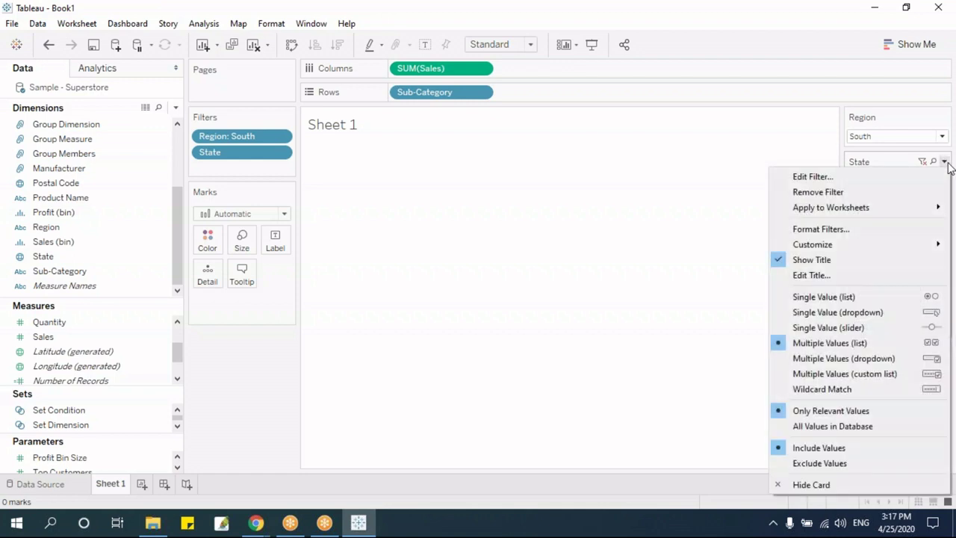
pyautogui.click(856, 411)
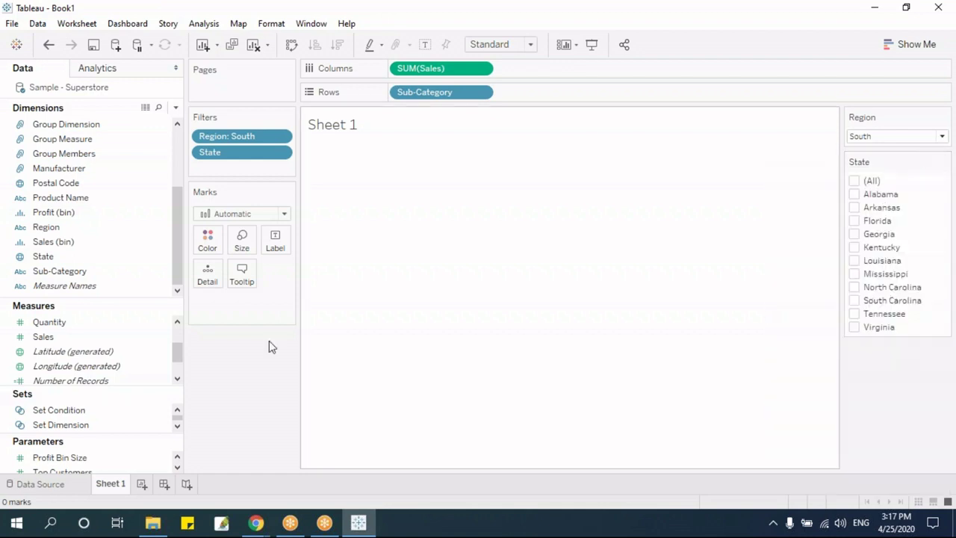
# Step: Change the Region filter to Central and then East to compare the states listed for each
pyautogui.click(65, 124)
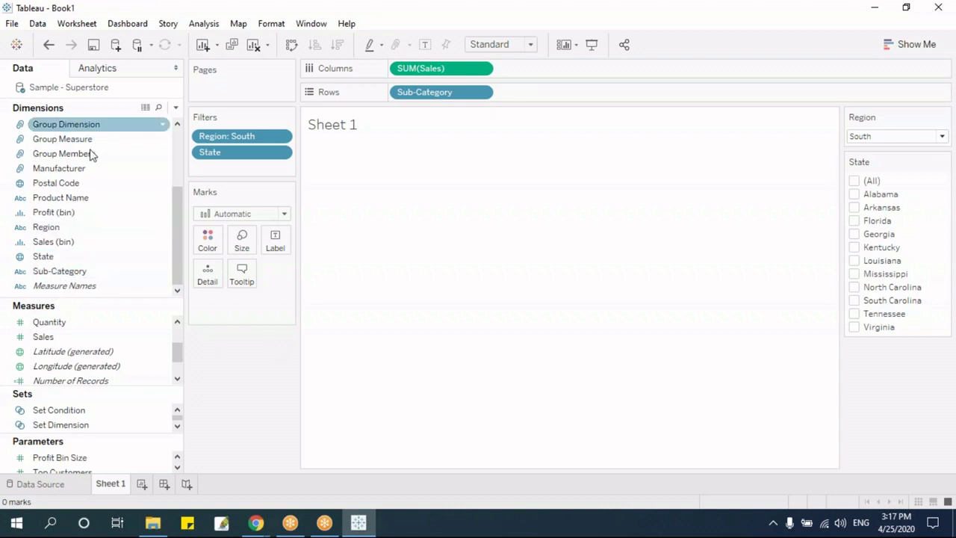
pyautogui.click(941, 136)
pyautogui.press('Escape')
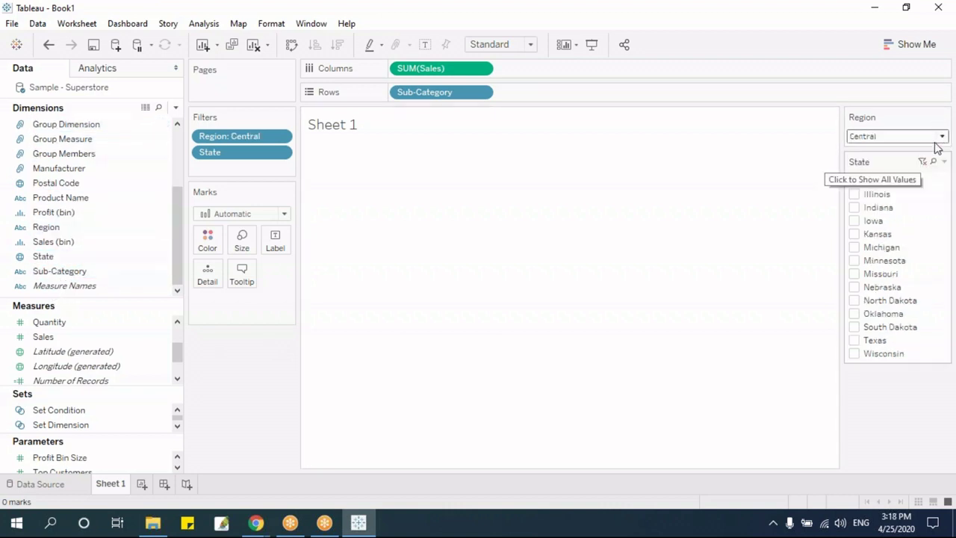
pyautogui.click(942, 140)
pyautogui.click(885, 179)
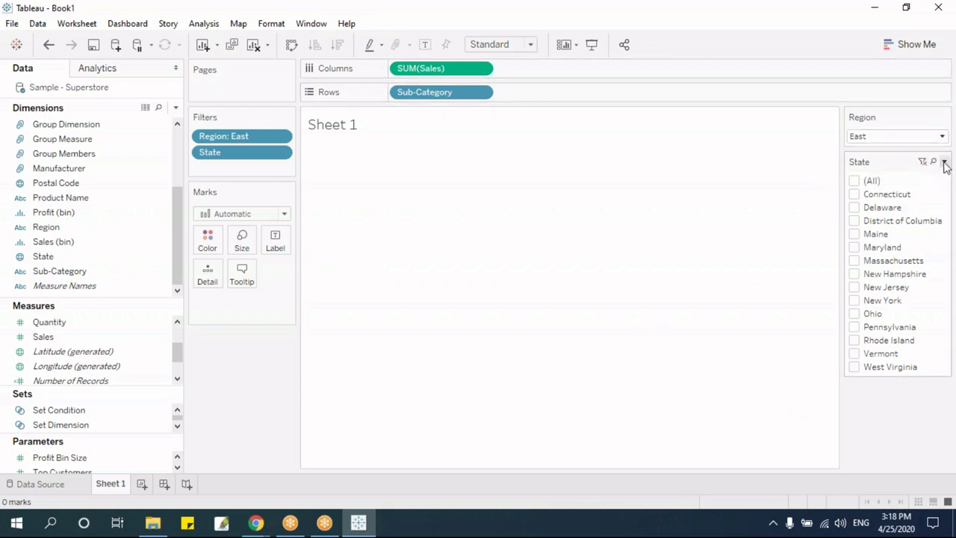
# Step: Hide the State filter card, show it again and place it below the Region filter
pyautogui.click(943, 163)
pyautogui.click(845, 485)
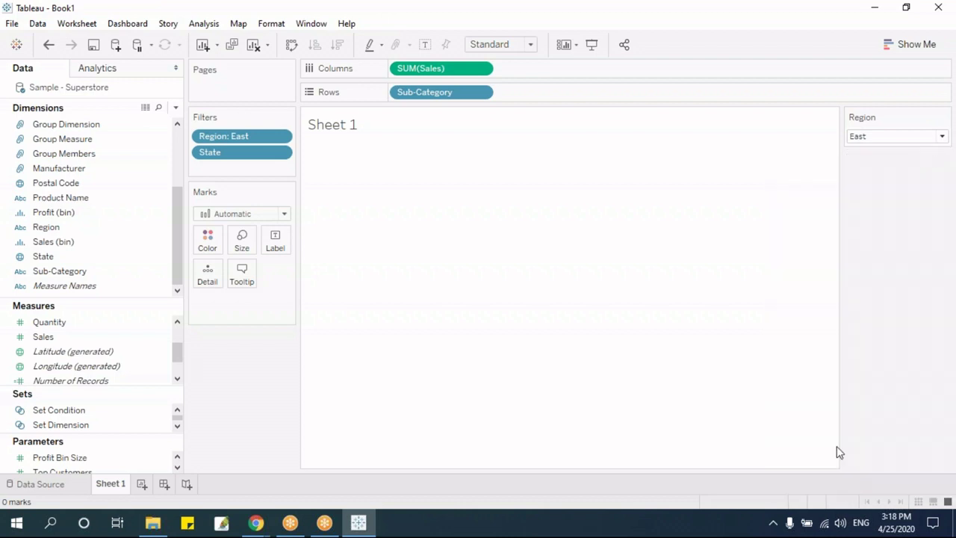
pyautogui.click(281, 153)
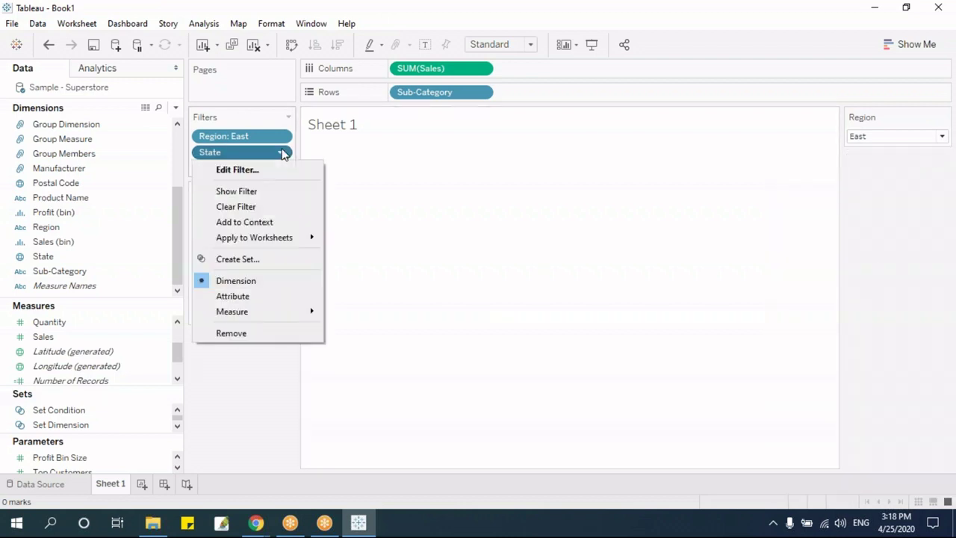
pyautogui.click(252, 191)
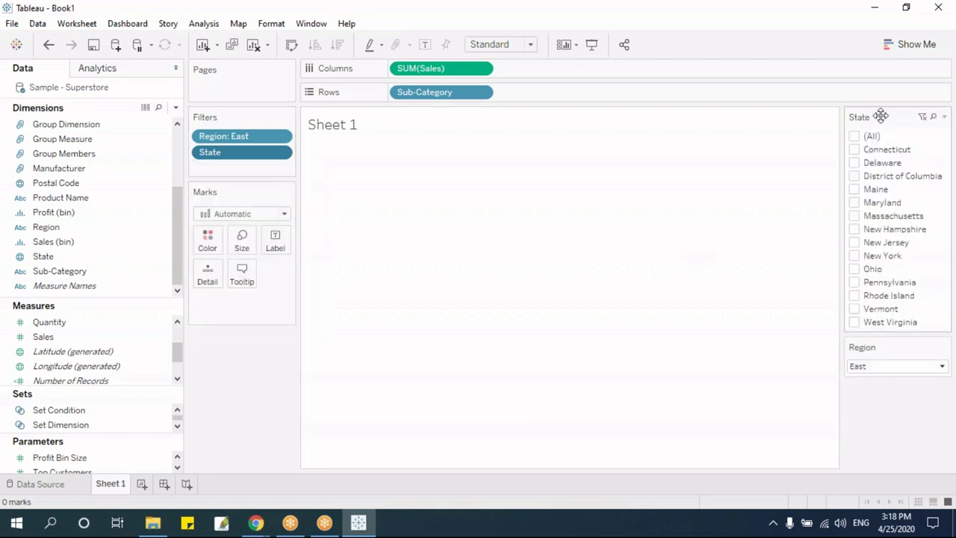
pyautogui.moveTo(892, 377); pyautogui.dragTo(886, 401)
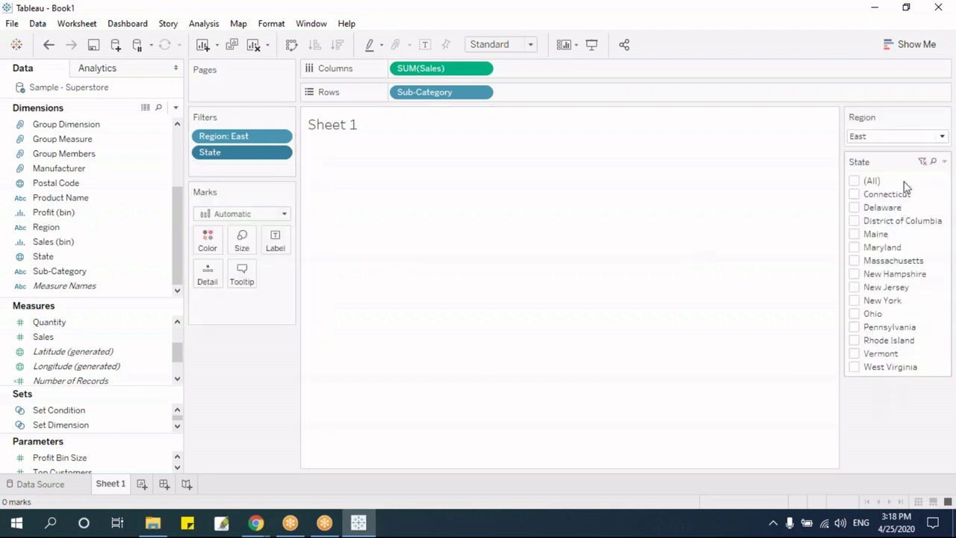
# Step: Review the Region filter's value options and set the State filter to show All Values in Database
pyautogui.click(944, 118)
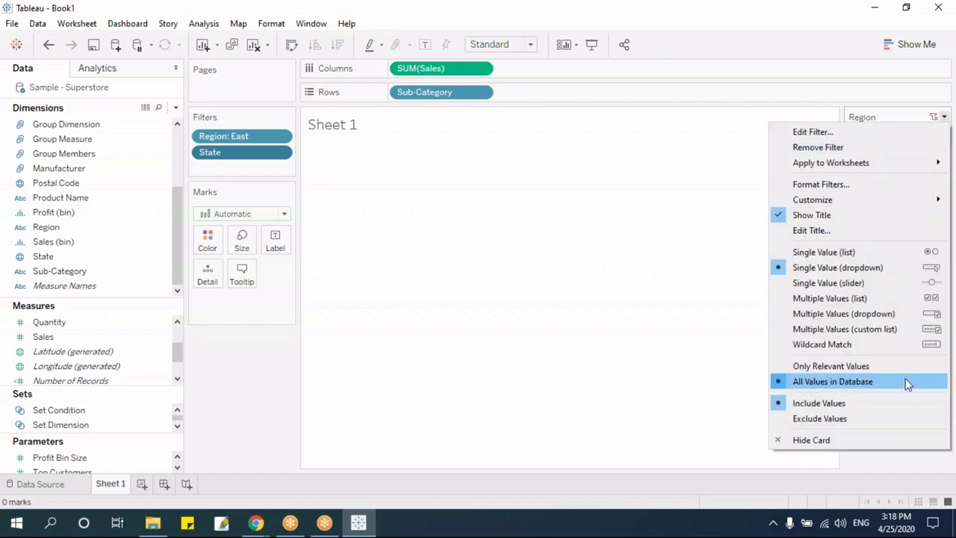
pyautogui.click(840, 365)
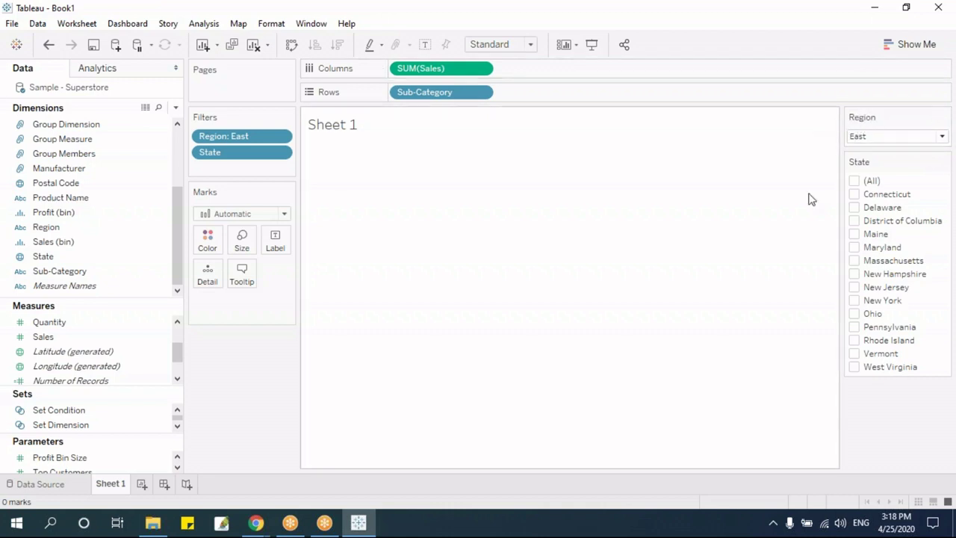
pyautogui.click(944, 161)
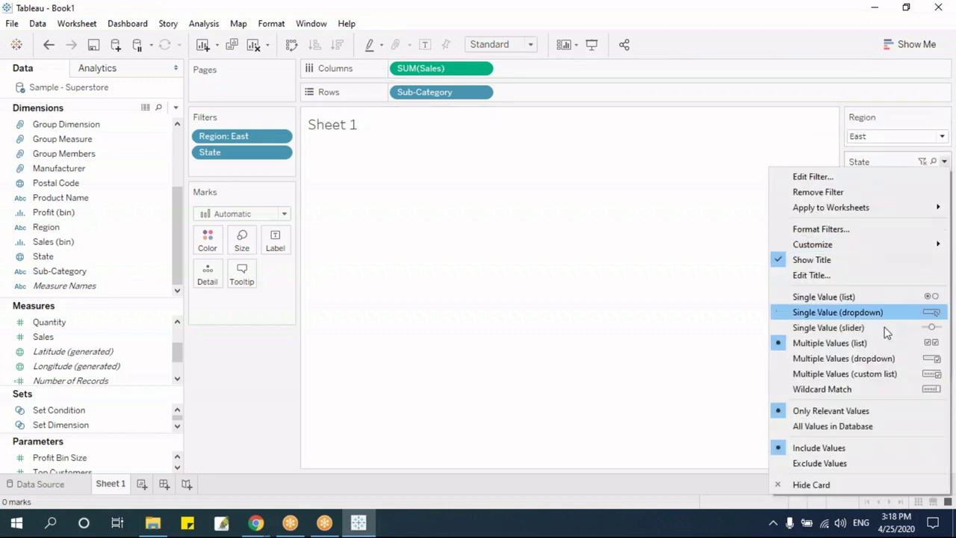
pyautogui.click(834, 431)
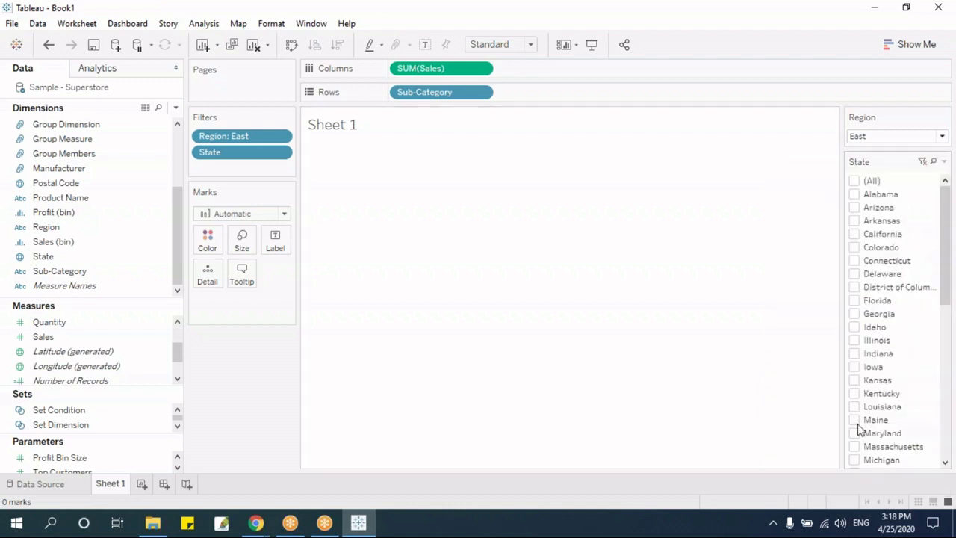
# Step: Switch the Region filter to South and then West with the State filter listing every state
pyautogui.click(942, 136)
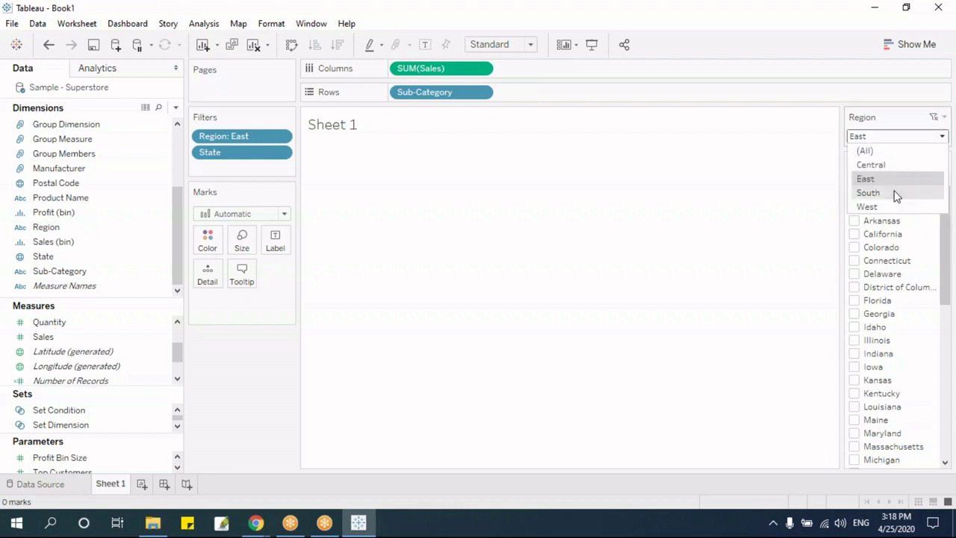
pyautogui.click(896, 193)
pyautogui.click(942, 136)
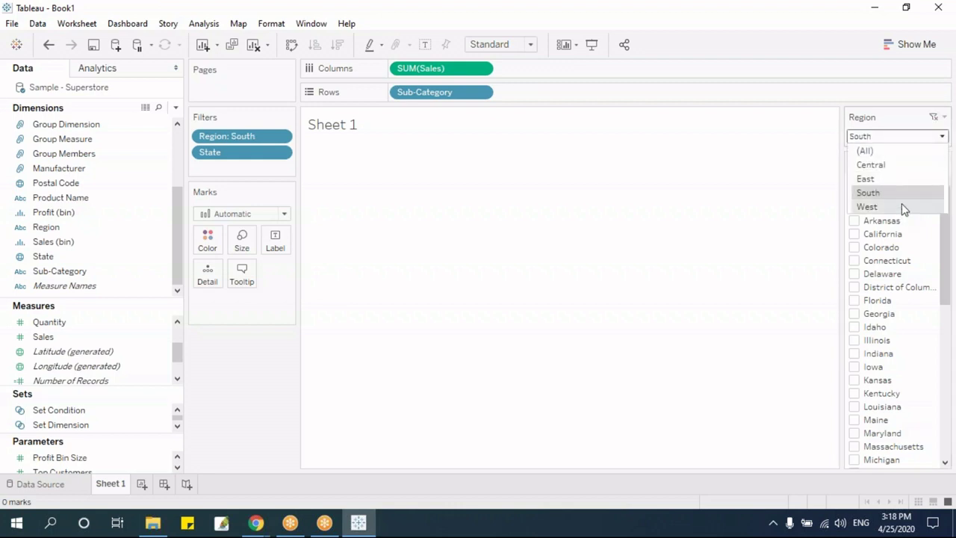
pyautogui.click(902, 205)
# Step: Select and clear California, Iowa and Kansas in turn in the State filter to test each against the West region
pyautogui.click(855, 235)
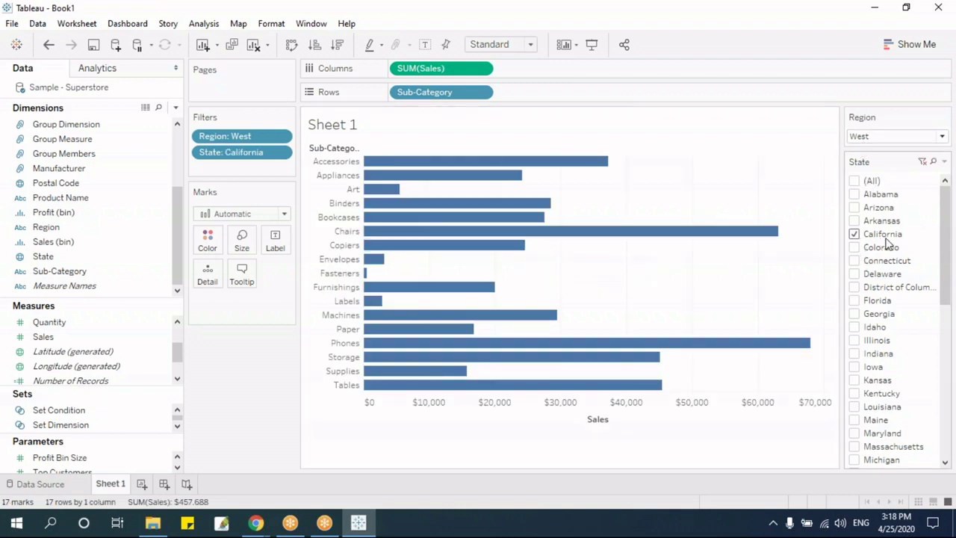
pyautogui.click(854, 233)
pyautogui.click(855, 368)
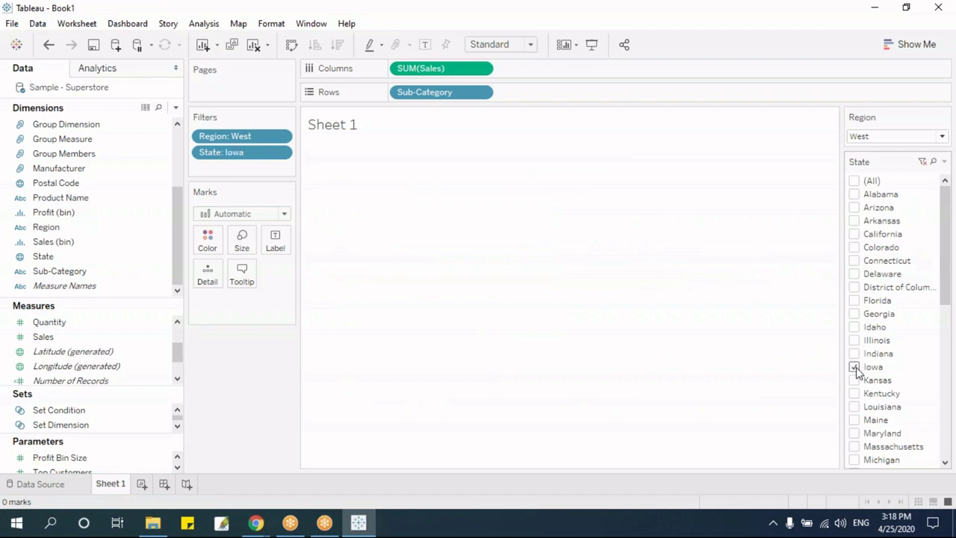
pyautogui.click(856, 370)
pyautogui.click(856, 381)
pyautogui.click(856, 383)
# Step: Set the State filter back to Only Relevant Values for the West region
pyautogui.click(941, 137)
pyautogui.click(941, 137)
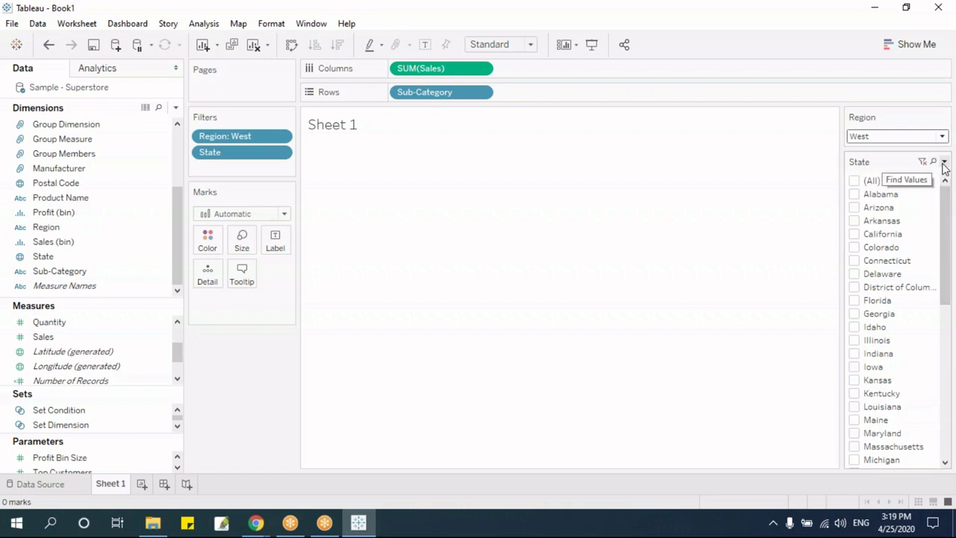
pyautogui.click(944, 163)
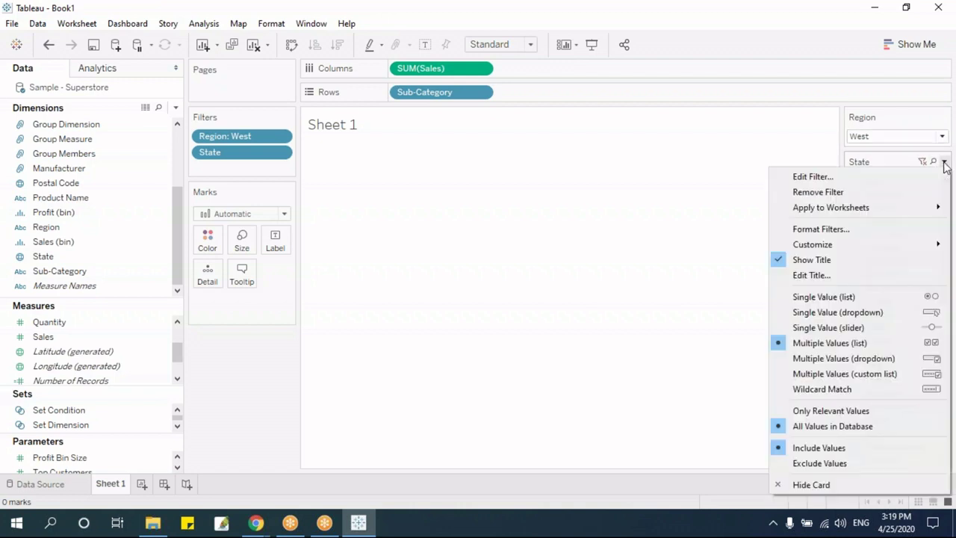
pyautogui.click(866, 411)
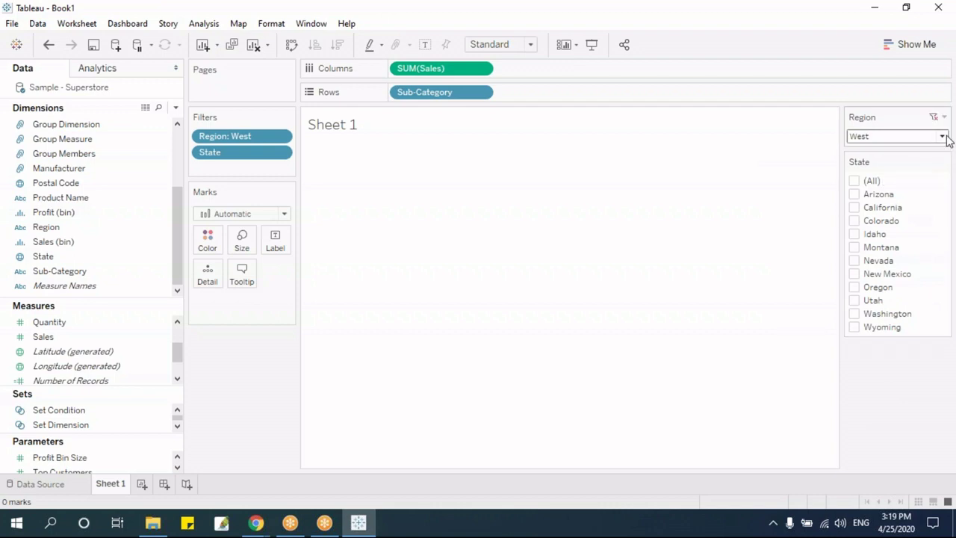
# Step: Switch the Region filter to Central and change the State filter to a Single Value (dropdown) display
pyautogui.click(902, 139)
pyautogui.click(892, 165)
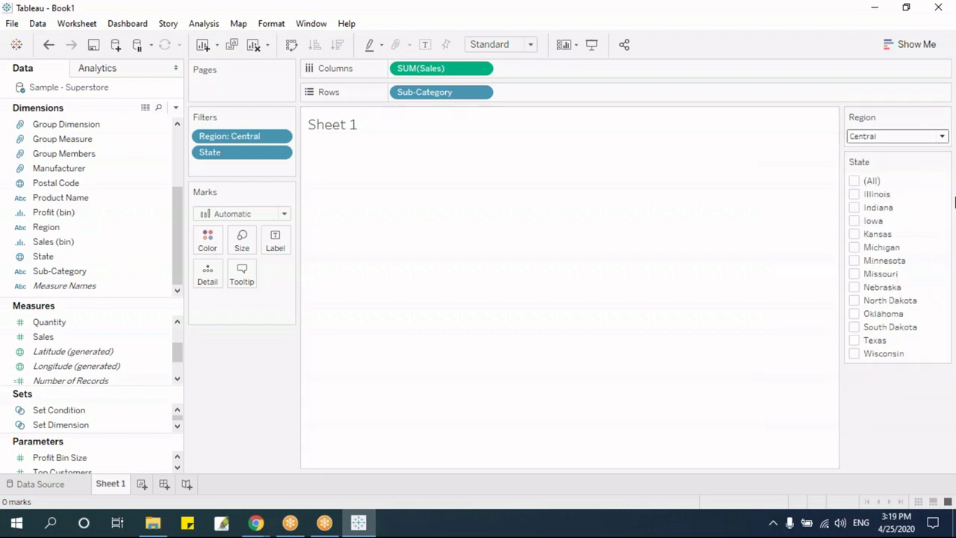
pyautogui.click(946, 165)
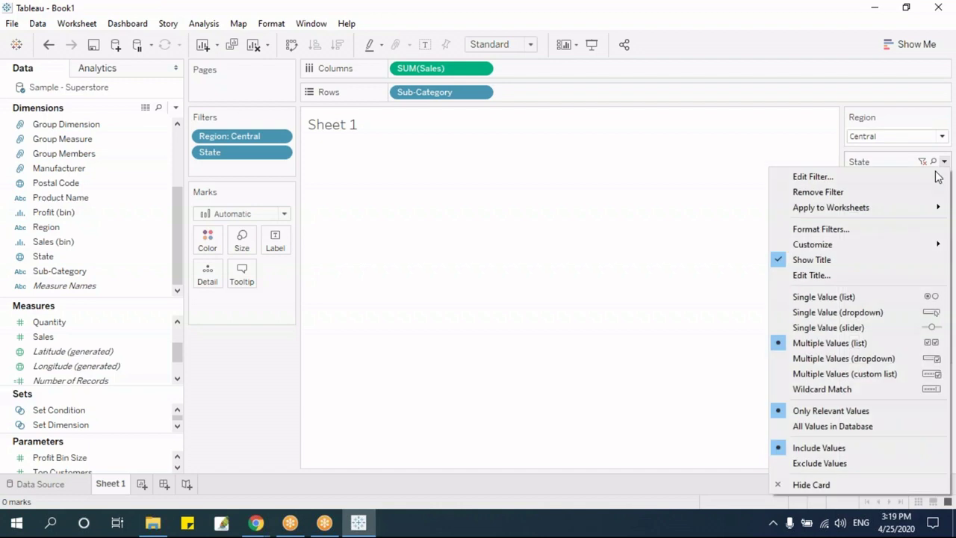
pyautogui.click(874, 313)
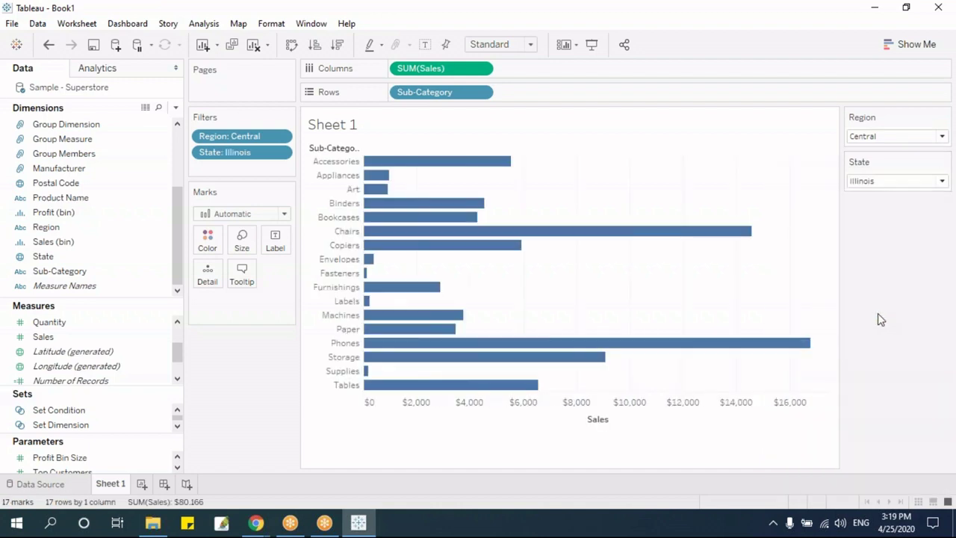
# Step: Set the Region filter to East and State to Maryland, and check the State filter's Only Relevant Values option
pyautogui.click(926, 136)
pyautogui.click(895, 179)
pyautogui.click(942, 180)
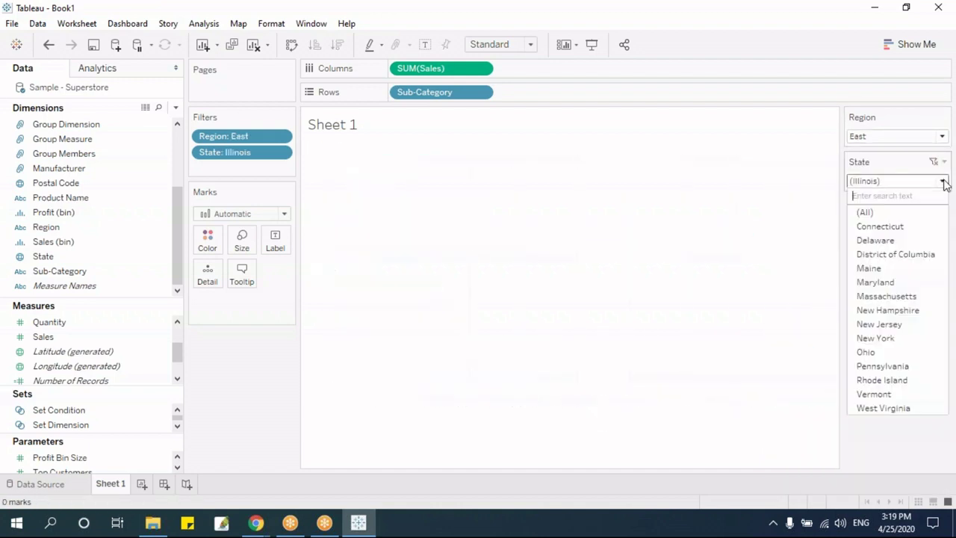
pyautogui.click(896, 284)
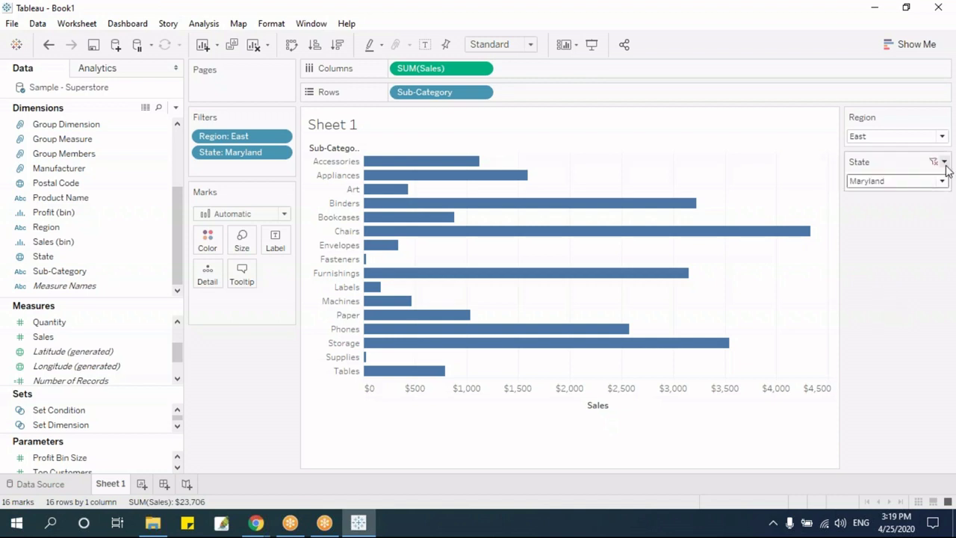
pyautogui.click(944, 161)
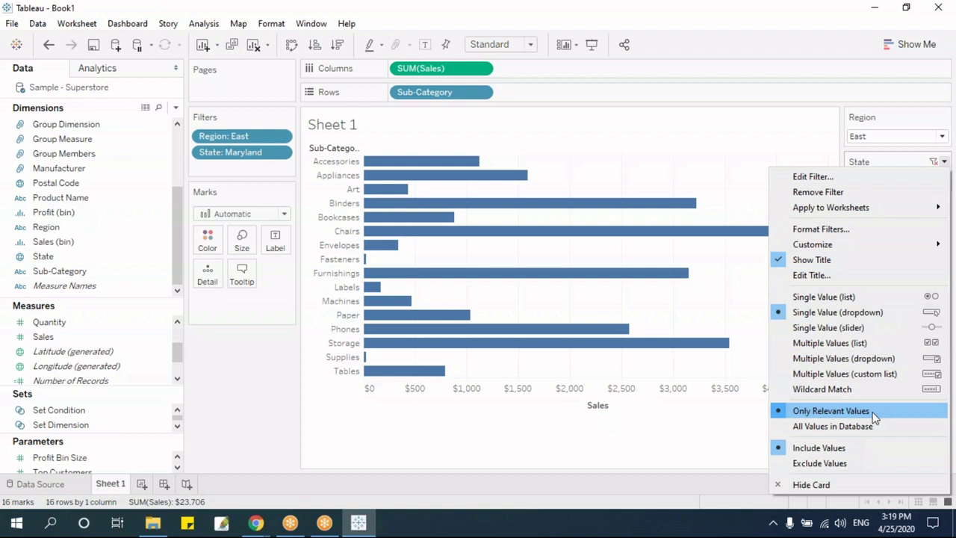
pyautogui.click(571, 452)
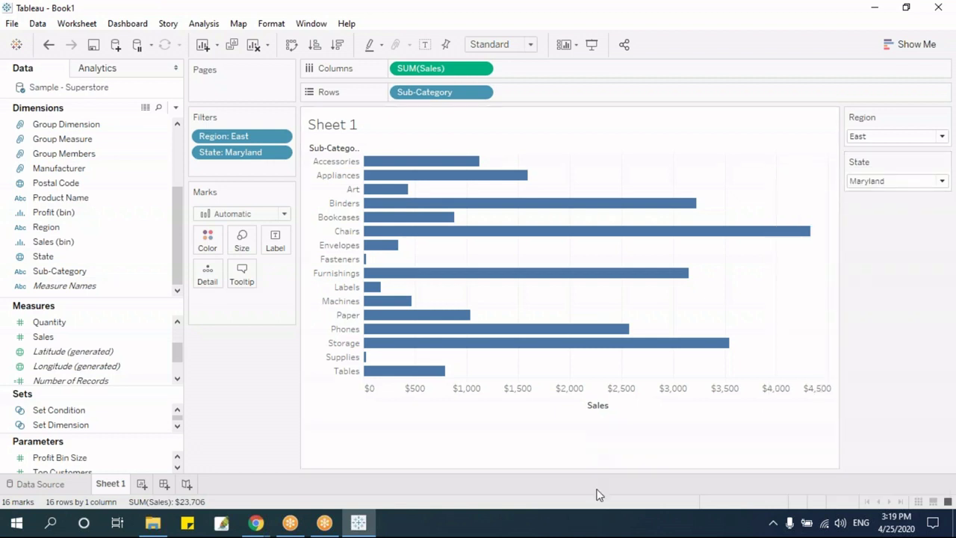
# Step: Clear the sheet and start a new filter on Customer Name
pyautogui.hotkey('alt', 'shift', 'BackSpace')
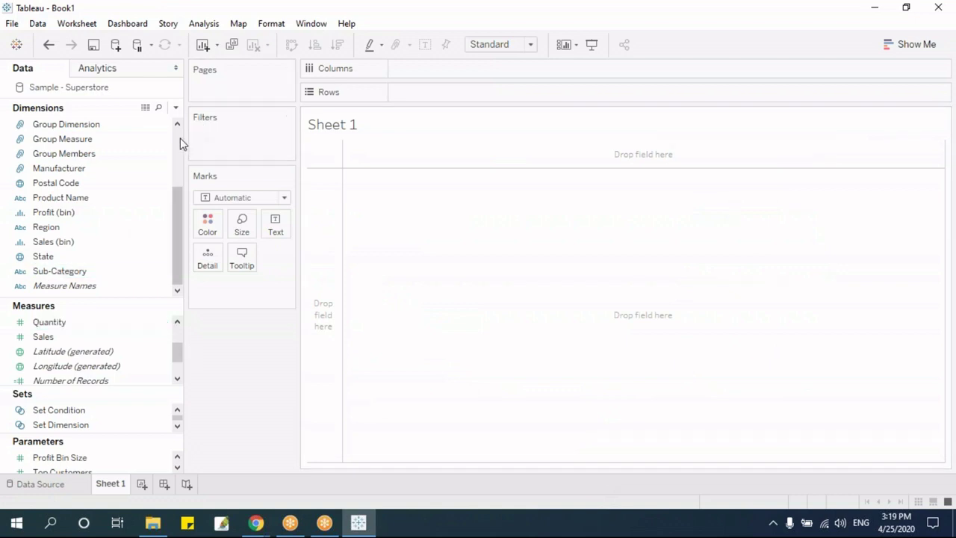
pyautogui.scroll(3, 179, 136)
pyautogui.moveTo(96, 139); pyautogui.dragTo(240, 145)
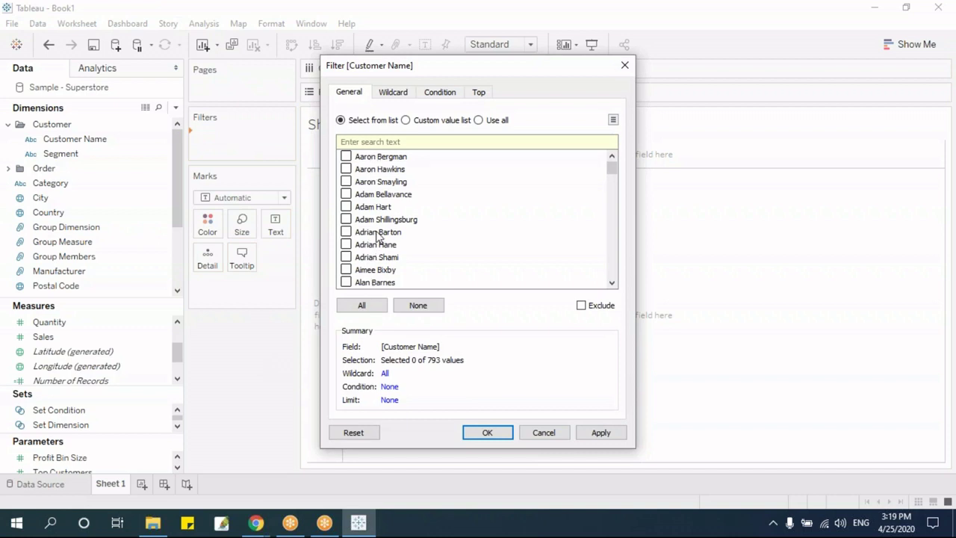
# Step: Try selecting and clearing individual customers from the list in the Customer Name filter
pyautogui.click(346, 156)
pyautogui.click(346, 169)
pyautogui.click(345, 182)
pyautogui.click(346, 195)
pyautogui.click(346, 181)
pyautogui.click(346, 194)
# Step: Filter Customer Name with a wildcard for names that contain "are" and list the customers in rows
pyautogui.click(394, 92)
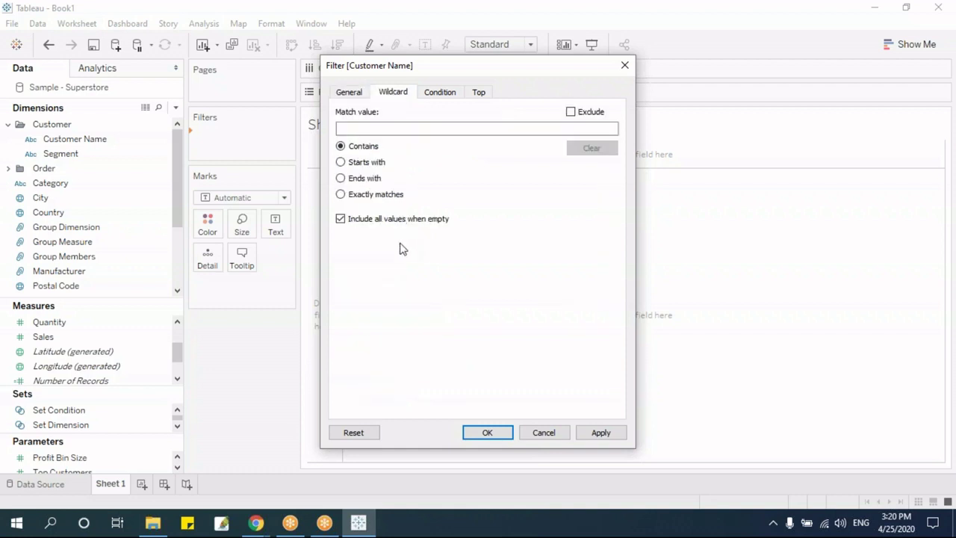
pyautogui.click(371, 163)
pyautogui.click(374, 178)
pyautogui.click(374, 197)
pyautogui.click(365, 147)
pyautogui.click(384, 127)
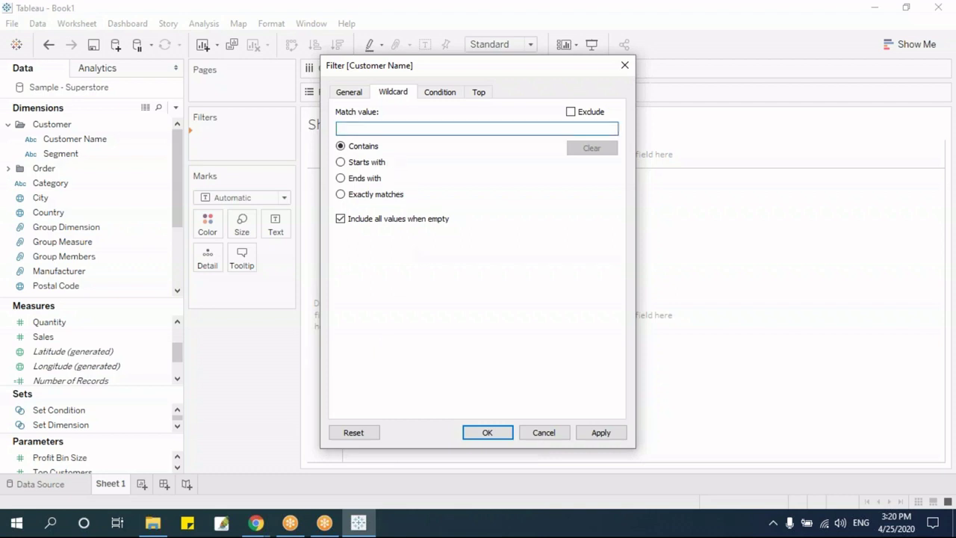
pyautogui.write('are')
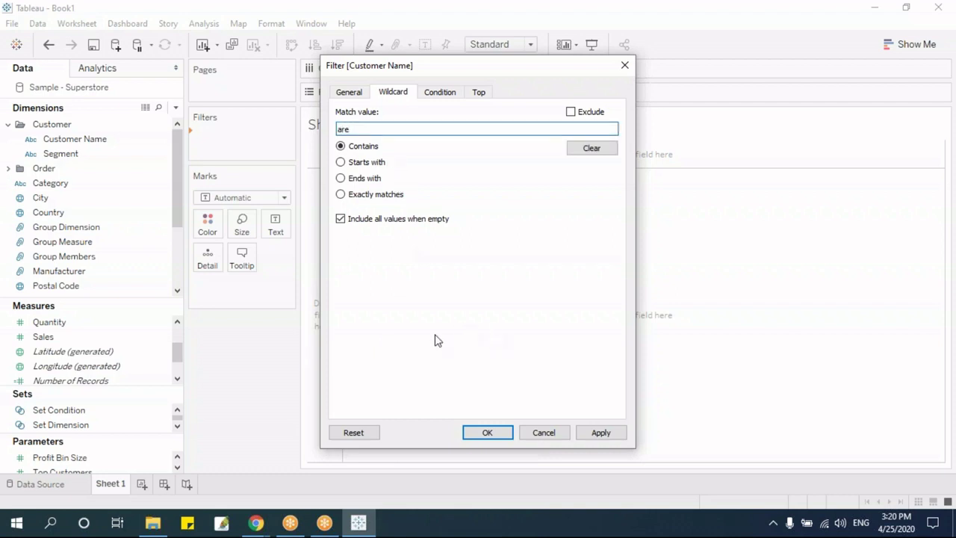
pyautogui.doubleClick(376, 128)
pyautogui.click(487, 434)
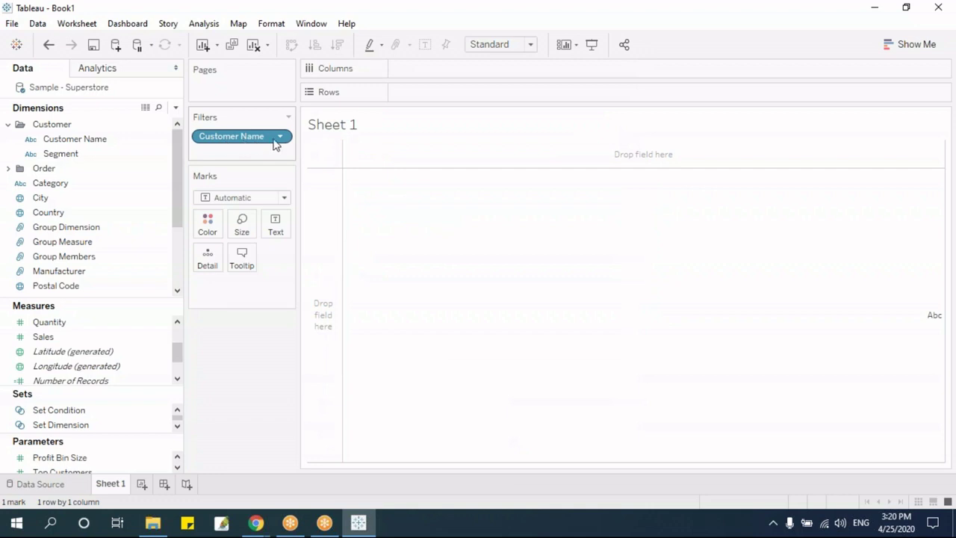
pyautogui.moveTo(68, 141); pyautogui.dragTo(442, 99)
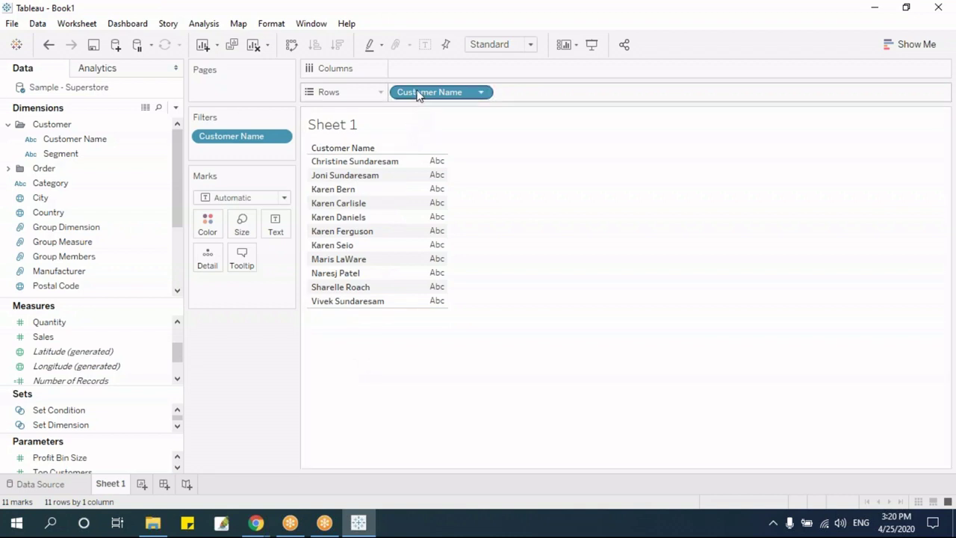
# Step: Change the Customer Name wildcard filter to names starting with "A" and look through the customer list
pyautogui.click(280, 135)
pyautogui.click(277, 157)
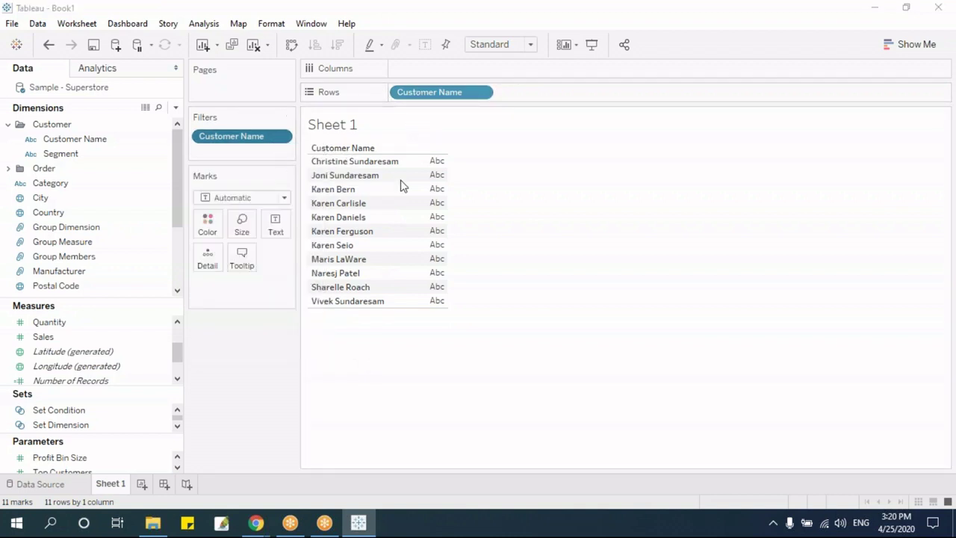
pyautogui.click(377, 162)
pyautogui.doubleClick(377, 129)
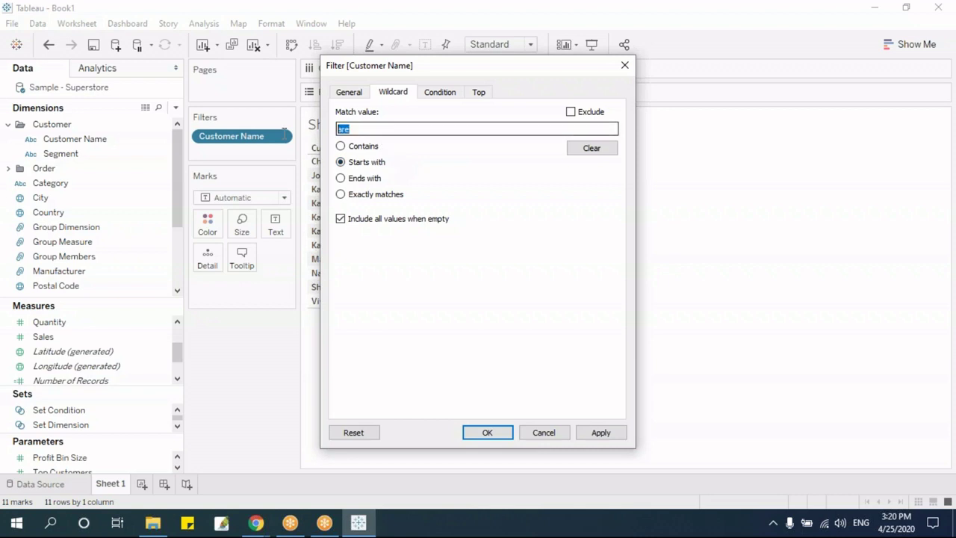
pyautogui.write('A')
pyautogui.click(486, 432)
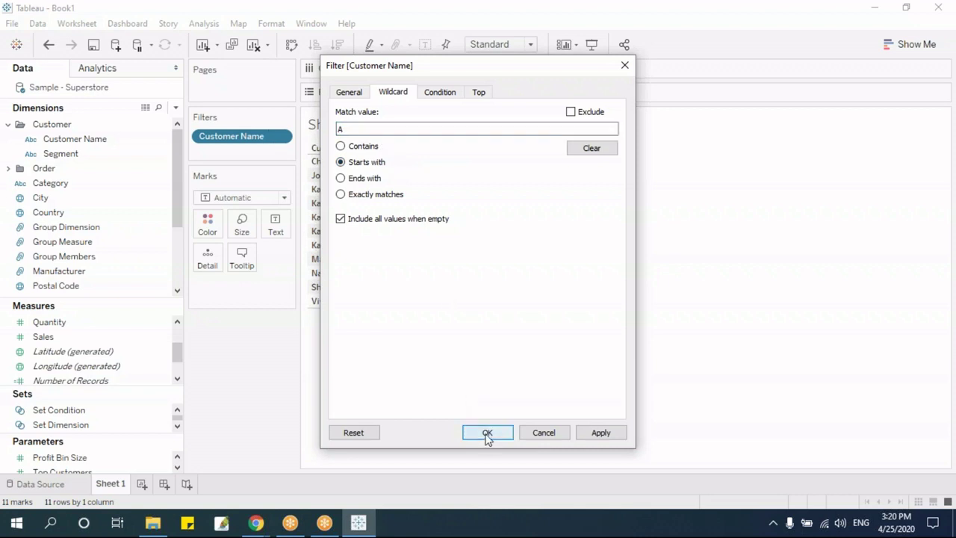
pyautogui.moveTo(458, 193); pyautogui.dragTo(450, 132)
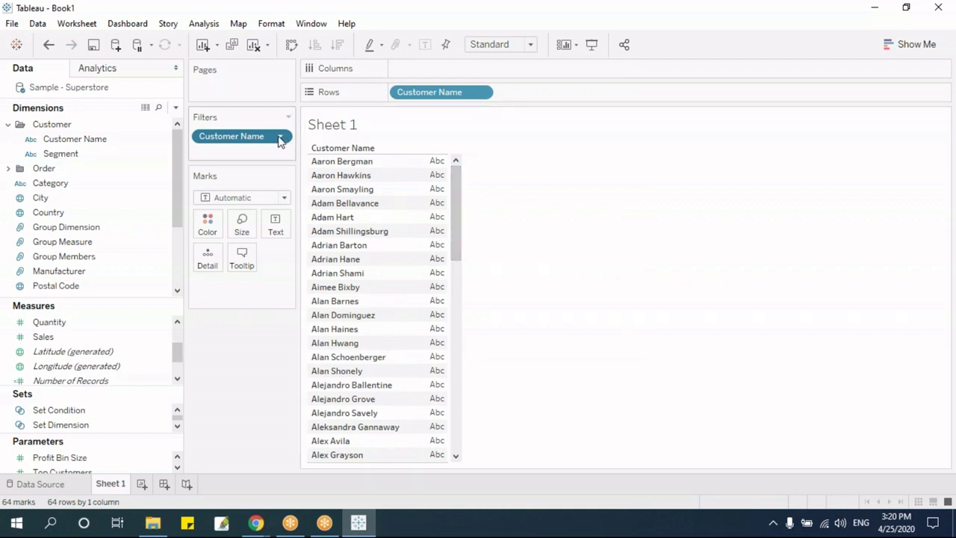
# Step: Change the Customer Name wildcard filter to names ending with "es"
pyautogui.click(280, 140)
pyautogui.click(272, 154)
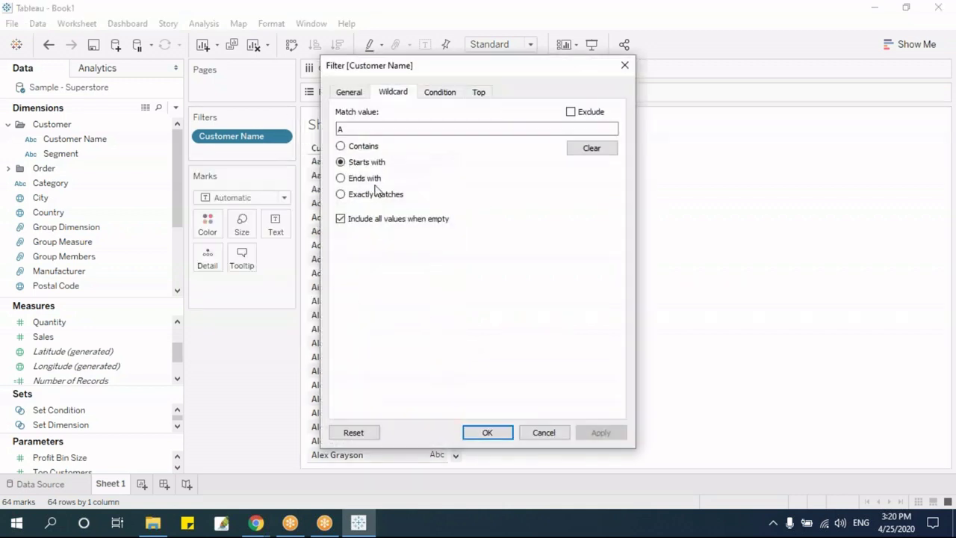
pyautogui.click(366, 178)
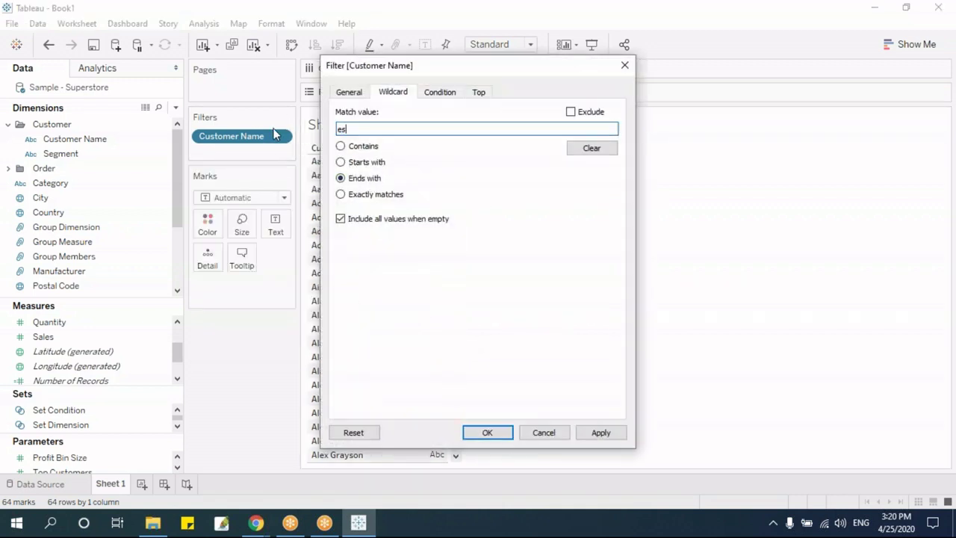
pyautogui.click(494, 433)
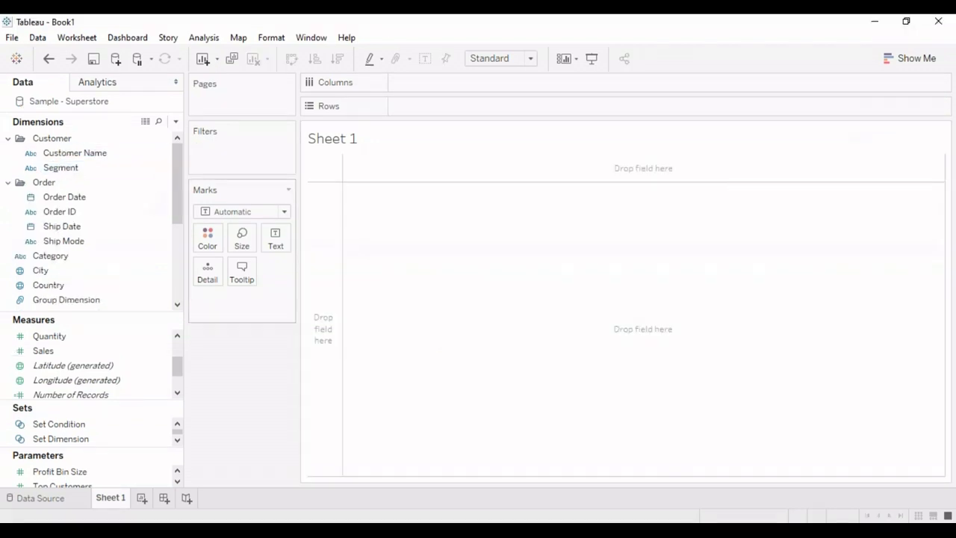
# Step: Add a Customer Name filter on the empty sheet with the by-field condition Sum of Sales > 15000
pyautogui.click(78, 154)
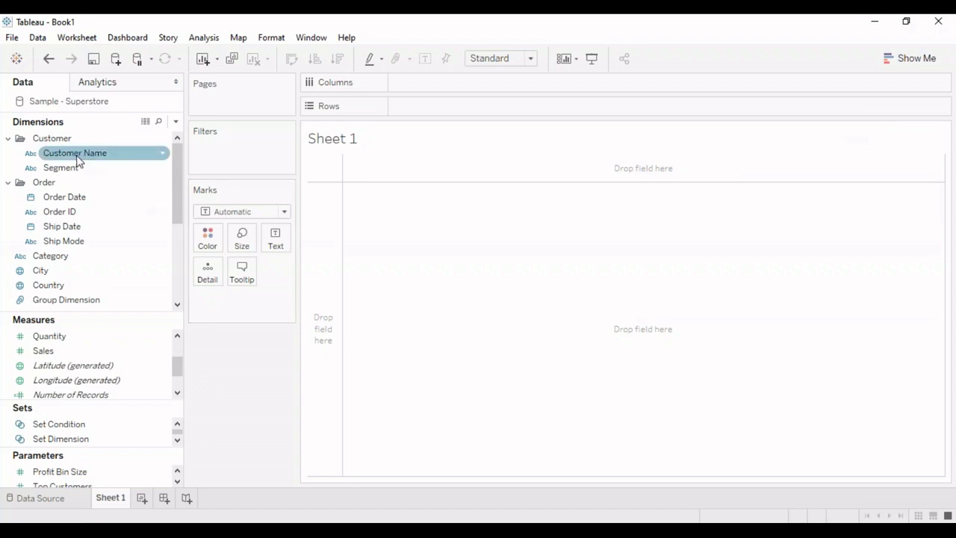
pyautogui.moveTo(78, 159); pyautogui.dragTo(231, 163)
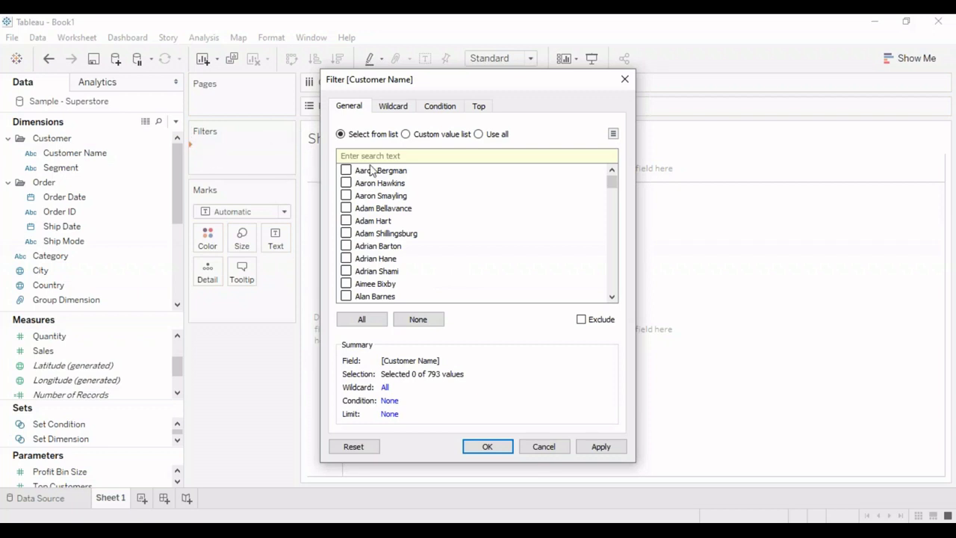
pyautogui.click(437, 106)
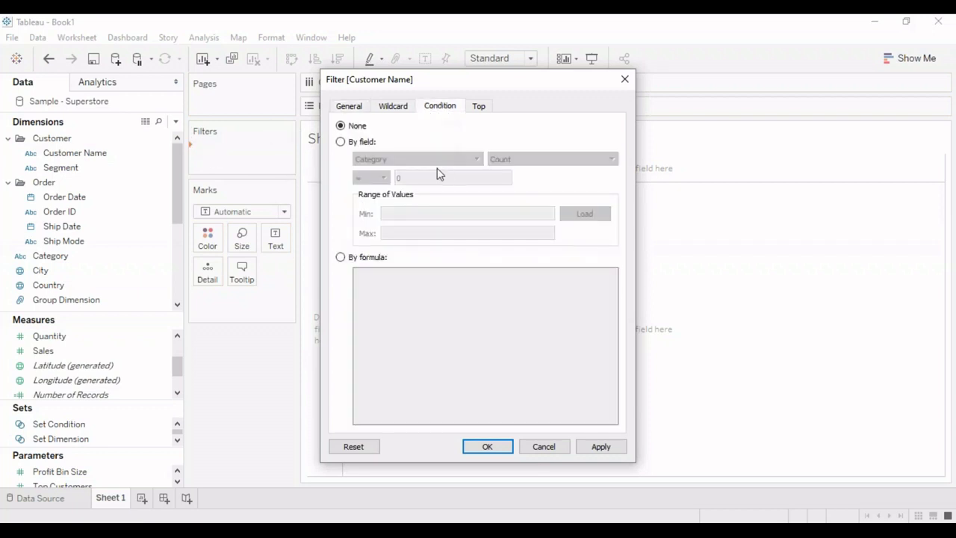
pyautogui.click(341, 142)
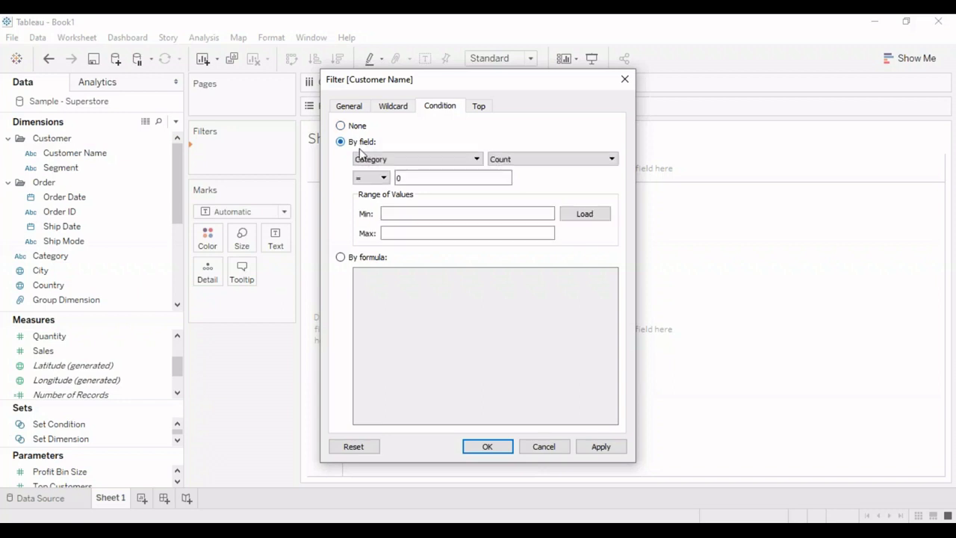
pyautogui.click(431, 160)
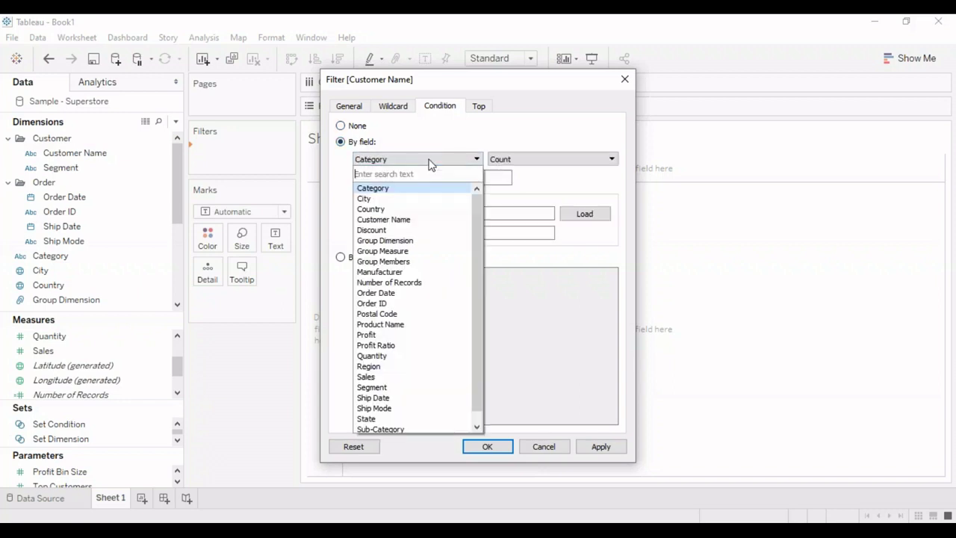
pyautogui.click(390, 377)
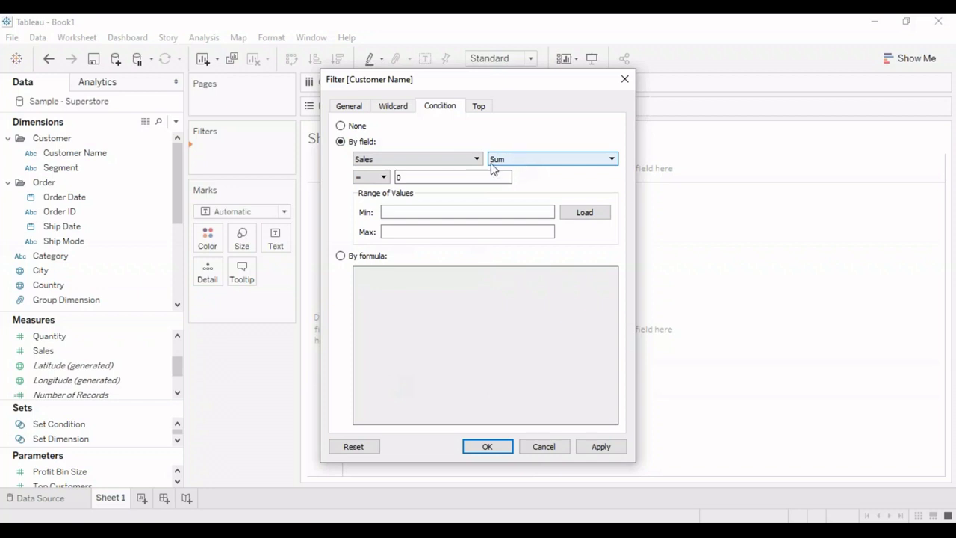
pyautogui.click(374, 177)
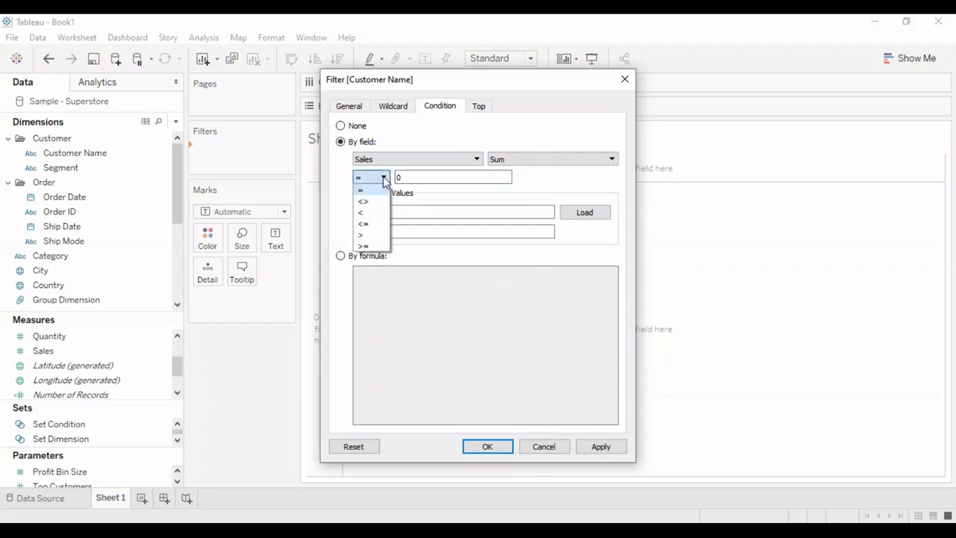
pyautogui.click(365, 234)
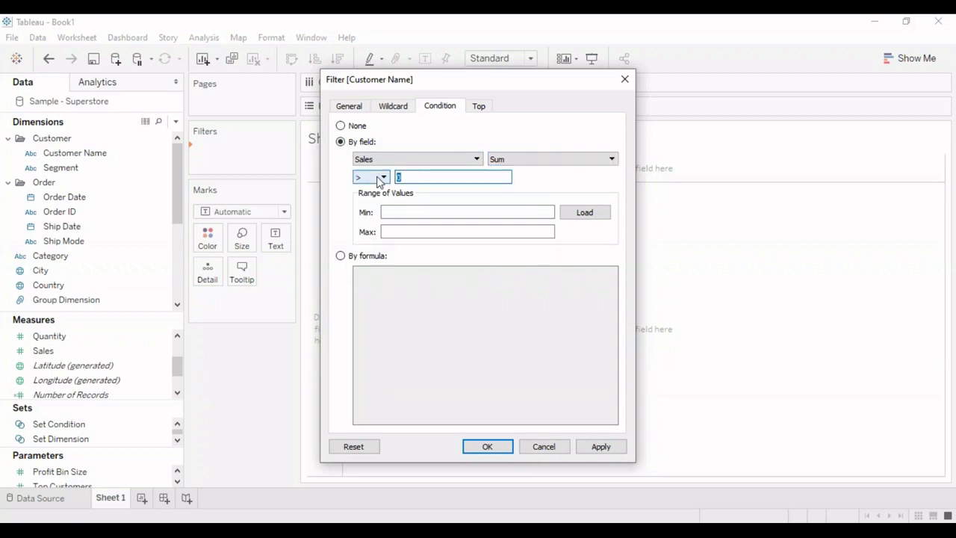
pyautogui.write('15000')
pyautogui.click(497, 448)
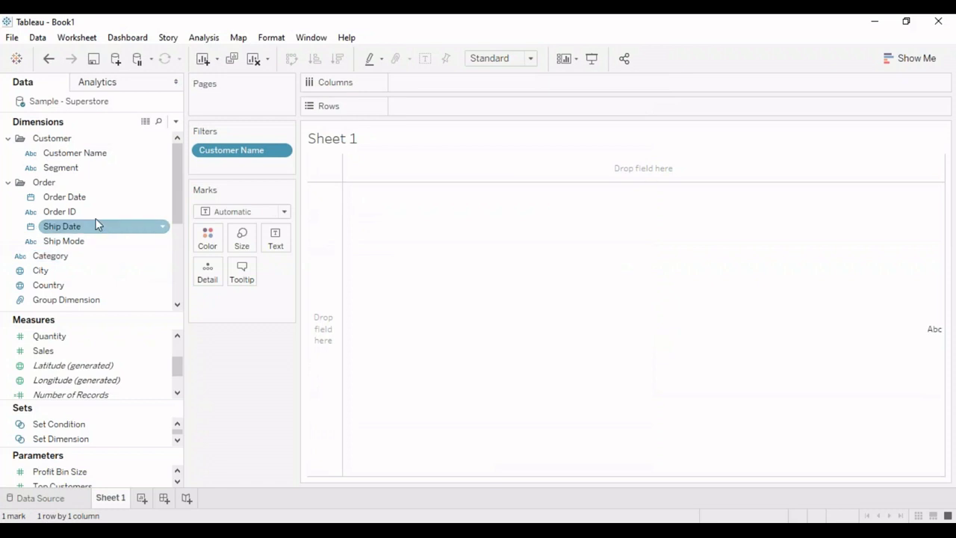
# Step: List Customer Name in rows and show each customer's Sales as text in the table
pyautogui.moveTo(63, 152); pyautogui.dragTo(428, 114)
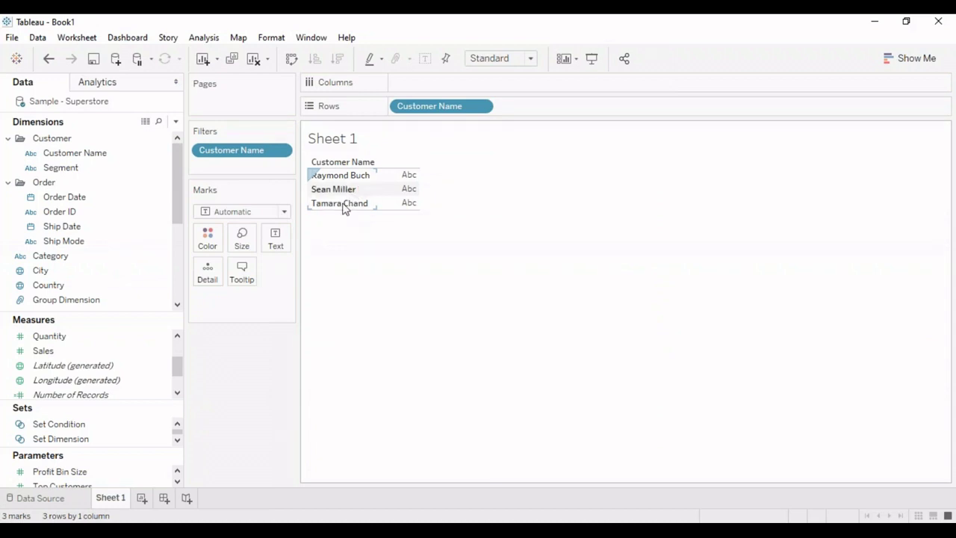
pyautogui.moveTo(80, 352); pyautogui.dragTo(404, 186)
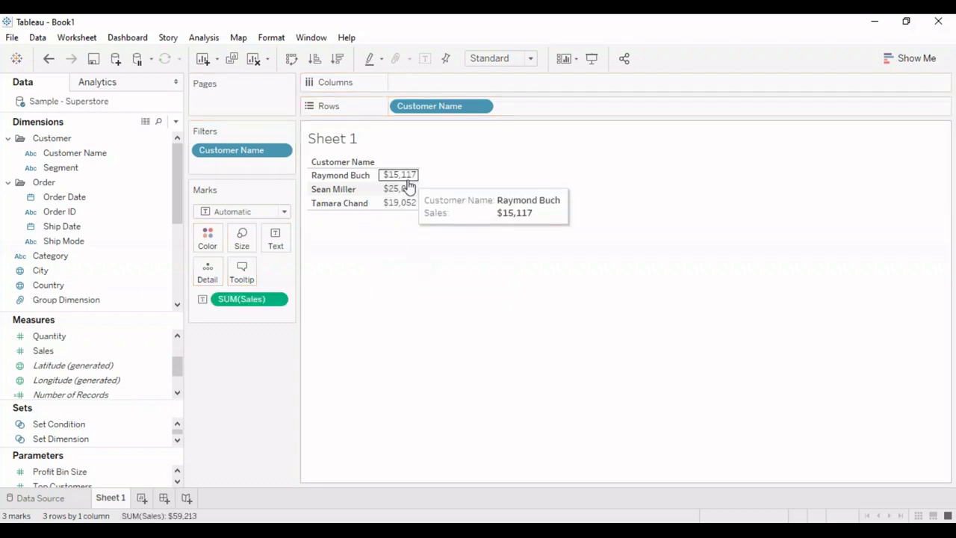
# Step: Change the Customer Name filter condition to Sum of Sales > 10,000 and sort the customers by Sales in descending order
pyautogui.click(282, 153)
pyautogui.click(261, 167)
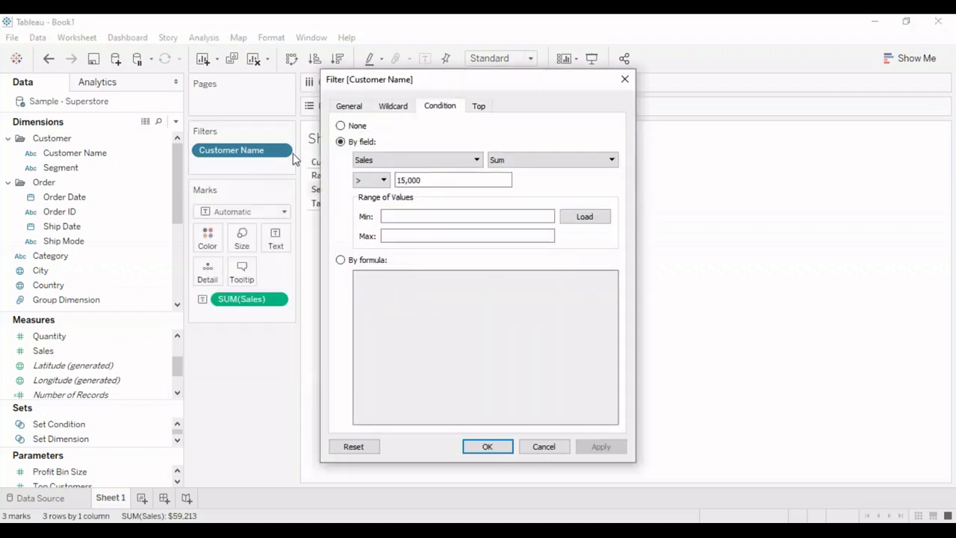
pyautogui.click(406, 180)
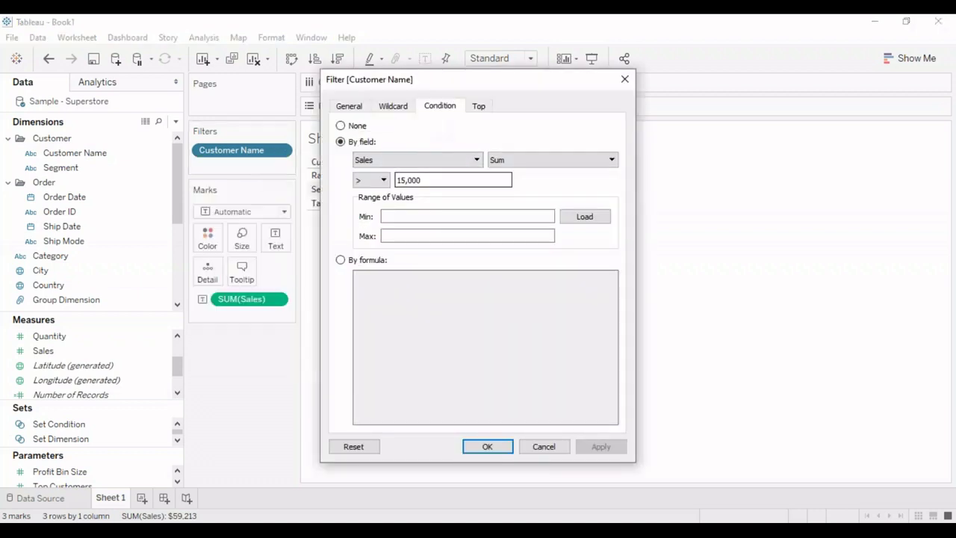
pyautogui.press('BackSpace')
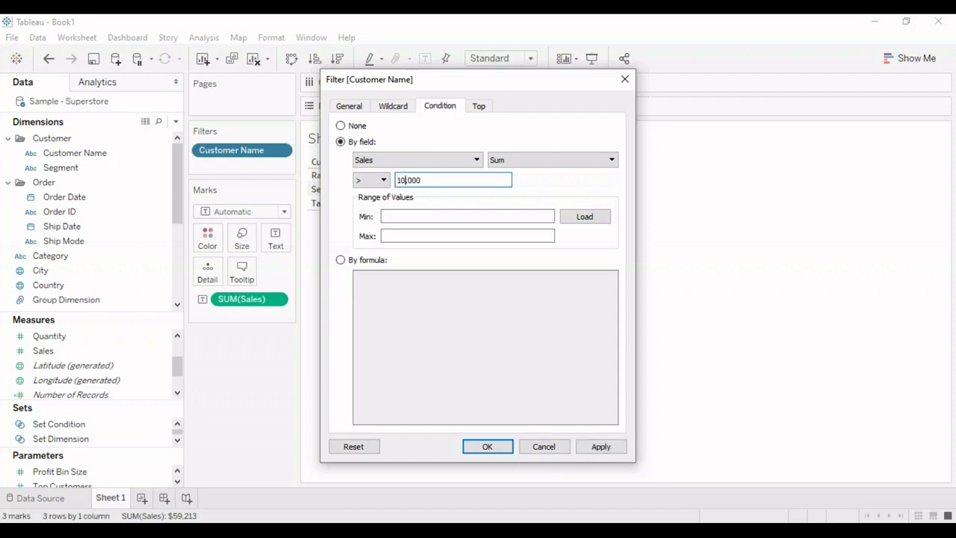
pyautogui.click(488, 446)
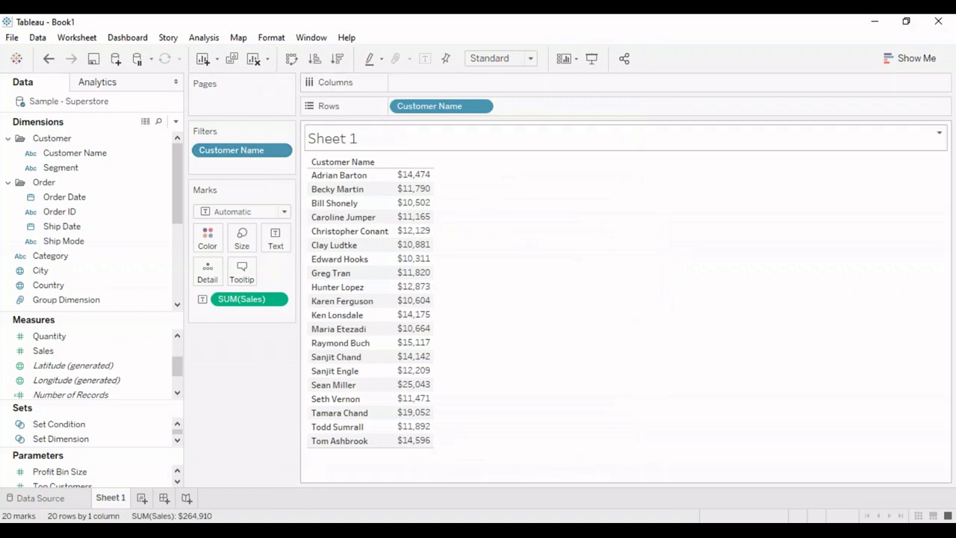
pyautogui.click(339, 59)
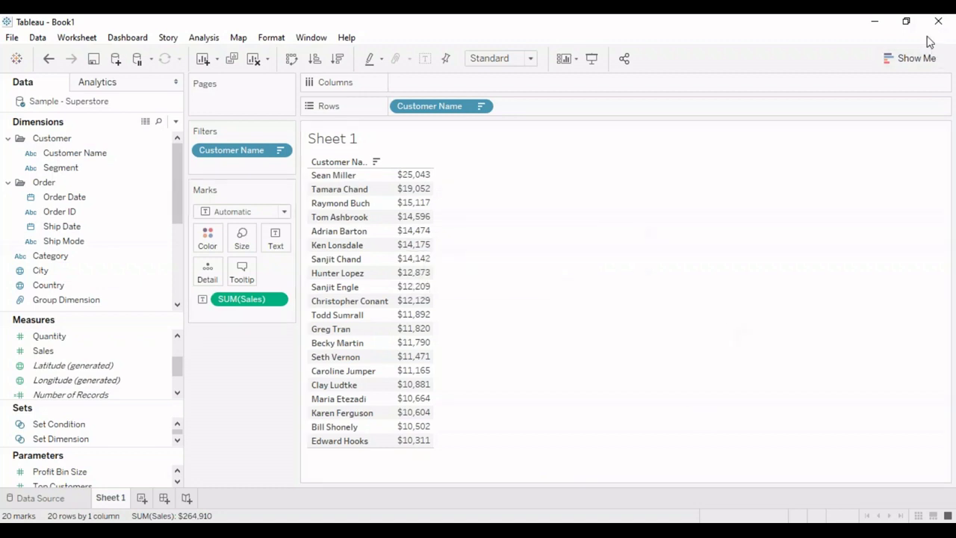
pyautogui.click(806, 277)
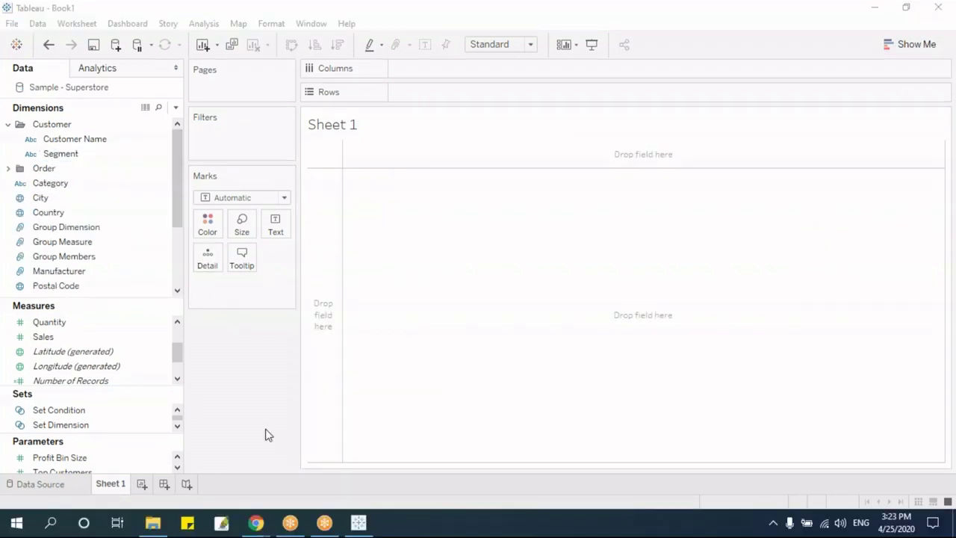
# Step: Add a Customer Name filter on the empty sheet that keeps the Top 10 by Sum of Sales
pyautogui.click(148, 138)
pyautogui.moveTo(82, 144); pyautogui.dragTo(231, 142)
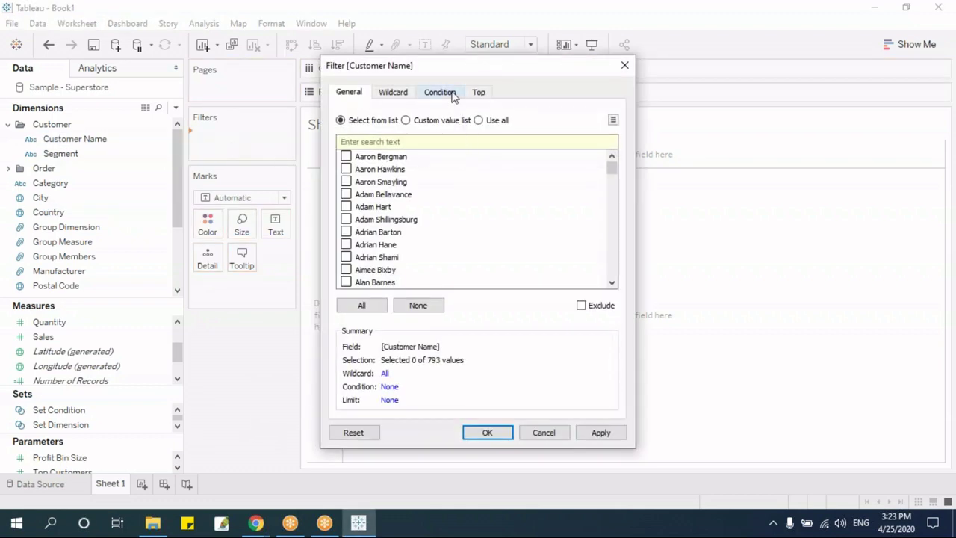
pyautogui.click(479, 93)
pyautogui.click(362, 130)
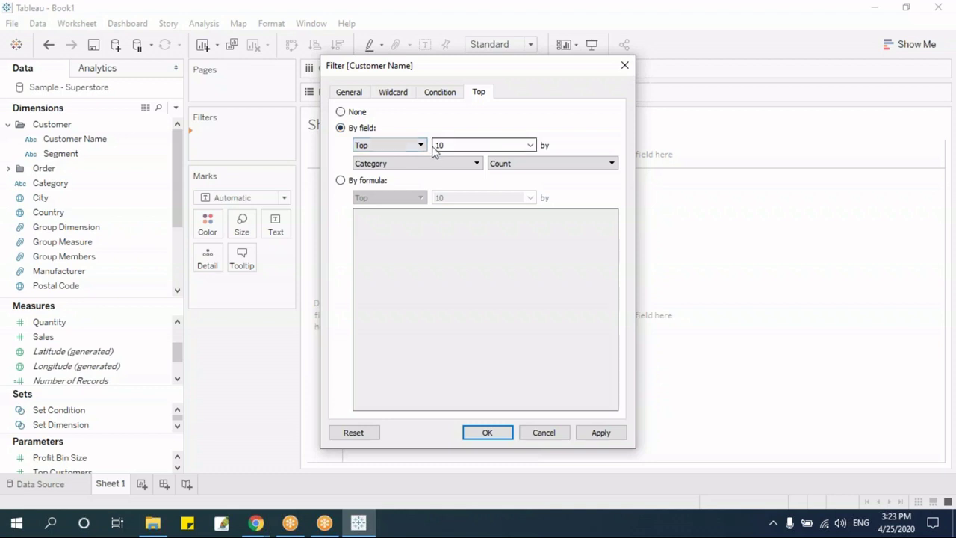
pyautogui.click(424, 165)
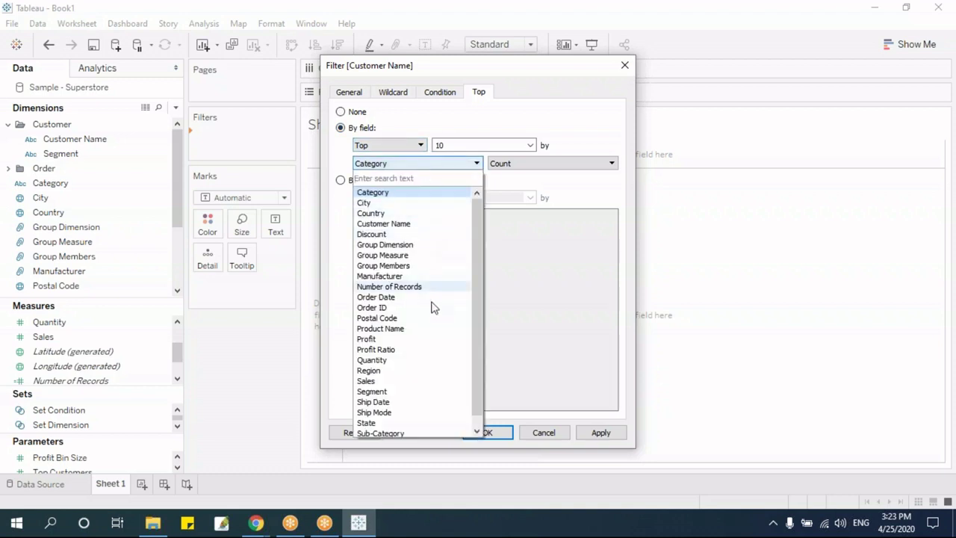
pyautogui.click(403, 380)
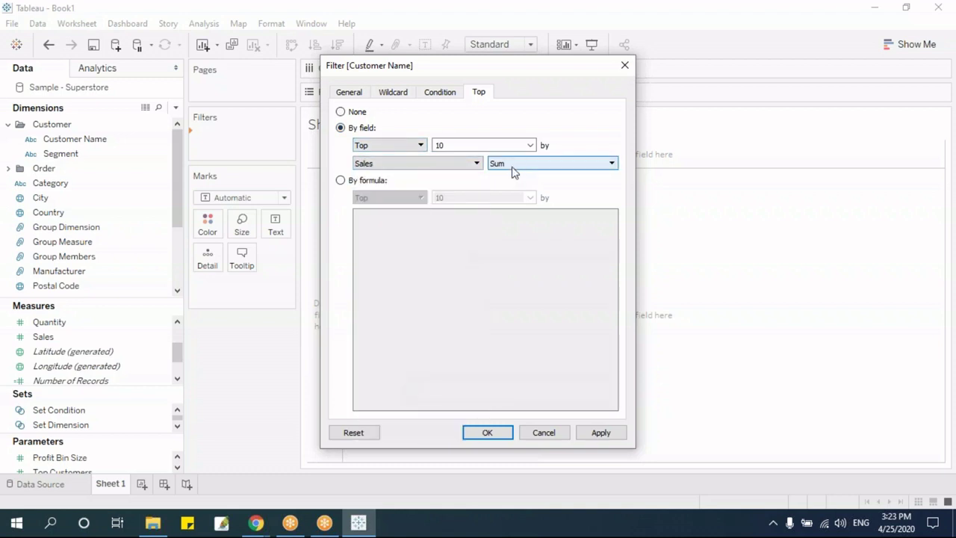
pyautogui.click(465, 146)
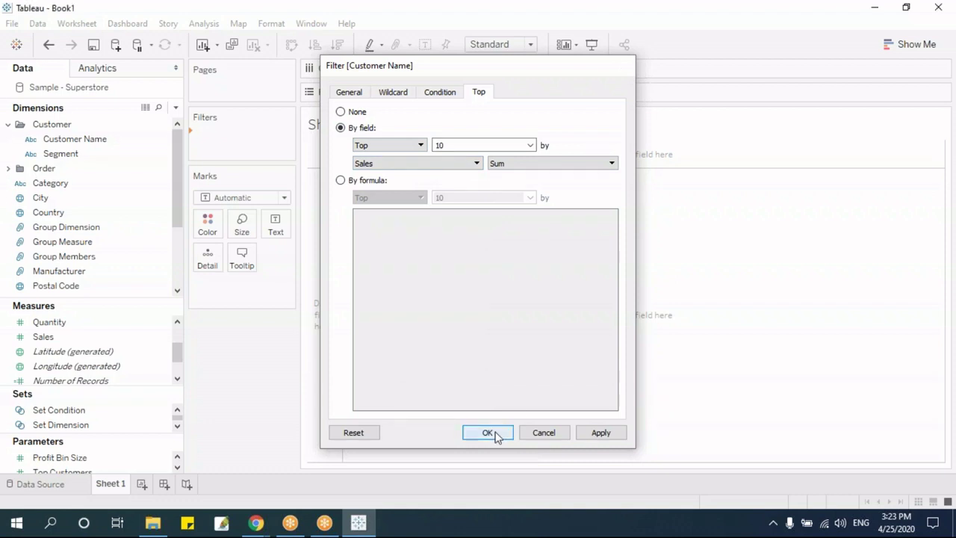
pyautogui.click(495, 434)
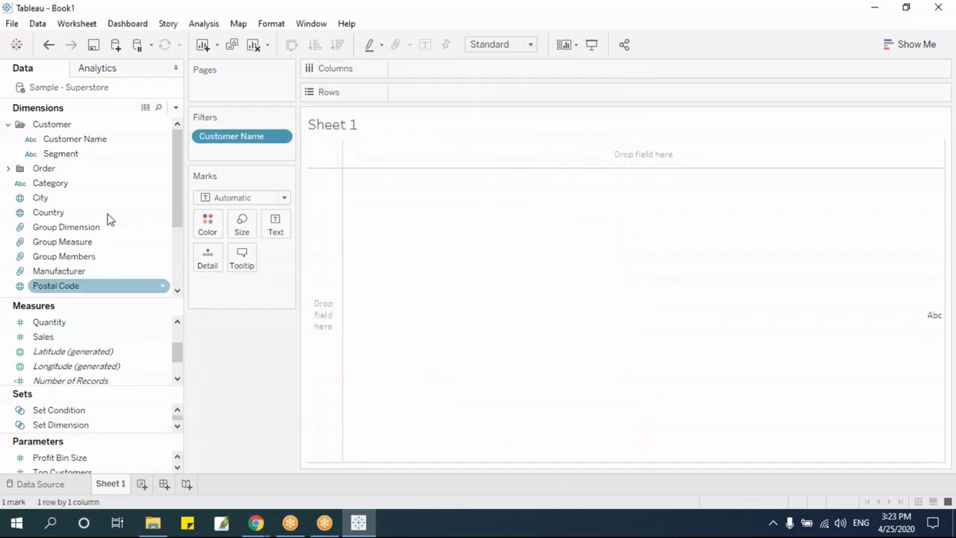
# Step: List the top 10 customers in rows with their Sales as text in the table
pyautogui.moveTo(101, 143); pyautogui.dragTo(448, 93)
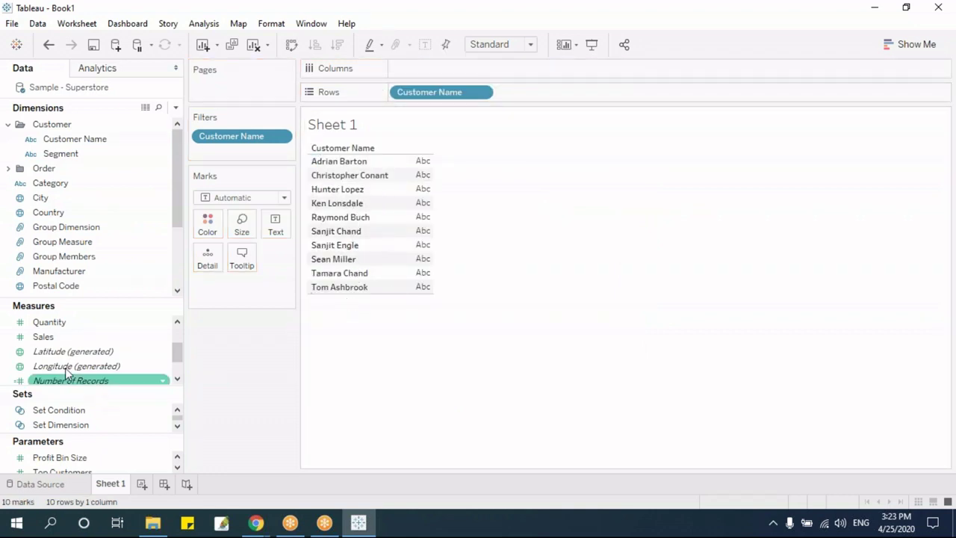
pyautogui.moveTo(44, 338); pyautogui.dragTo(418, 245)
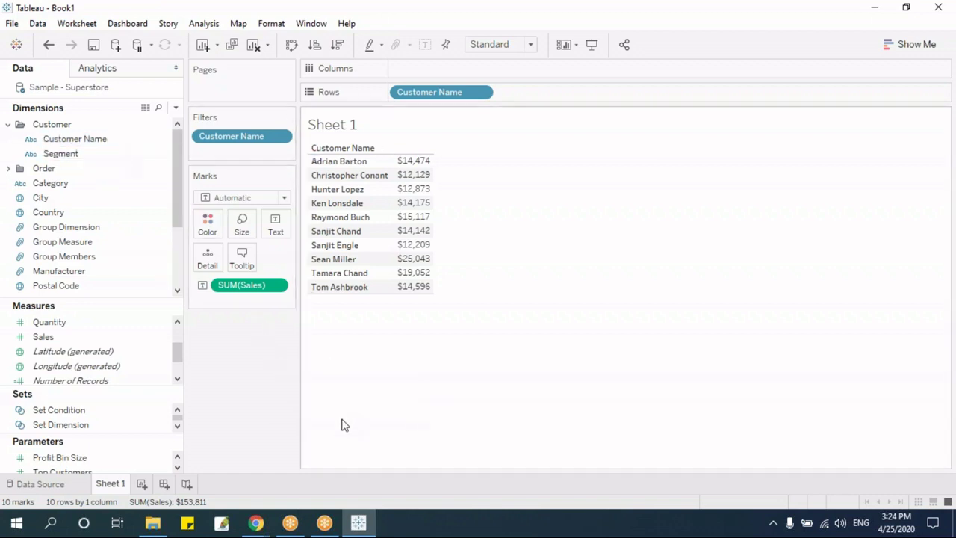
# Step: Clear the sheet and expand the Order folder to reach the Order Date dimension
pyautogui.hotkey('alt', 'shift', 'BackSpace')
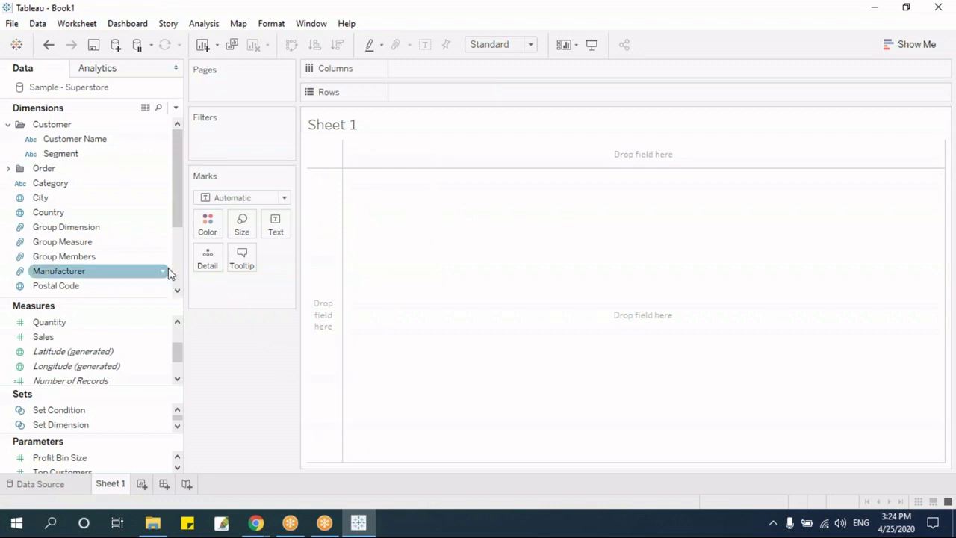
pyautogui.scroll(-1, 176, 161)
pyautogui.scroll(1, 176, 161)
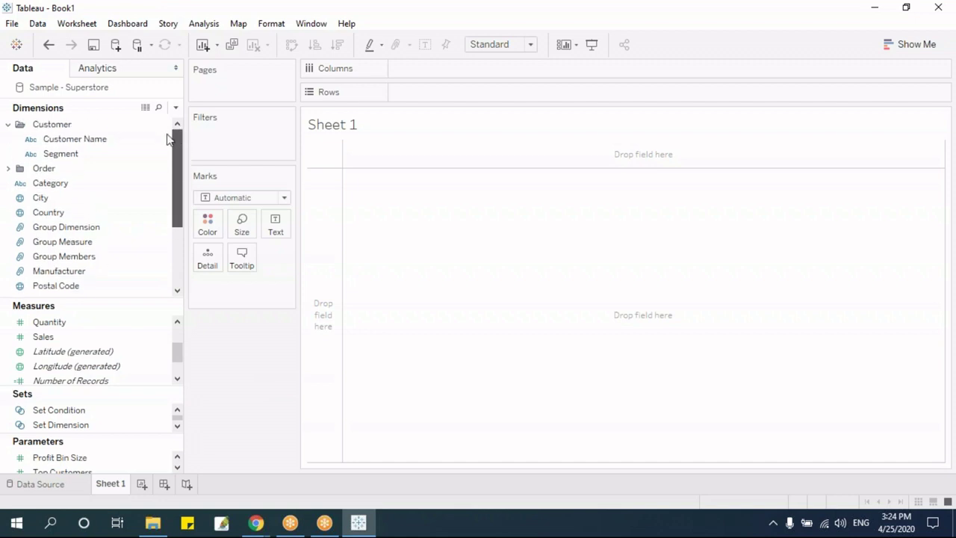
pyautogui.click(8, 168)
pyautogui.click(60, 187)
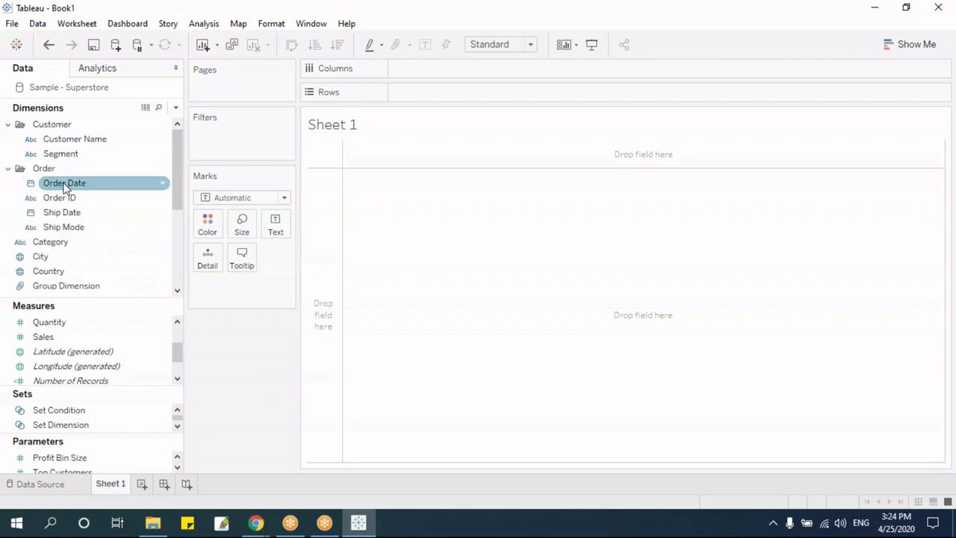
# Step: Start an Order Date filter as Range of Dates, go through the available date filter types, and apply Relative dates set to Today
pyautogui.moveTo(66, 188); pyautogui.dragTo(223, 152)
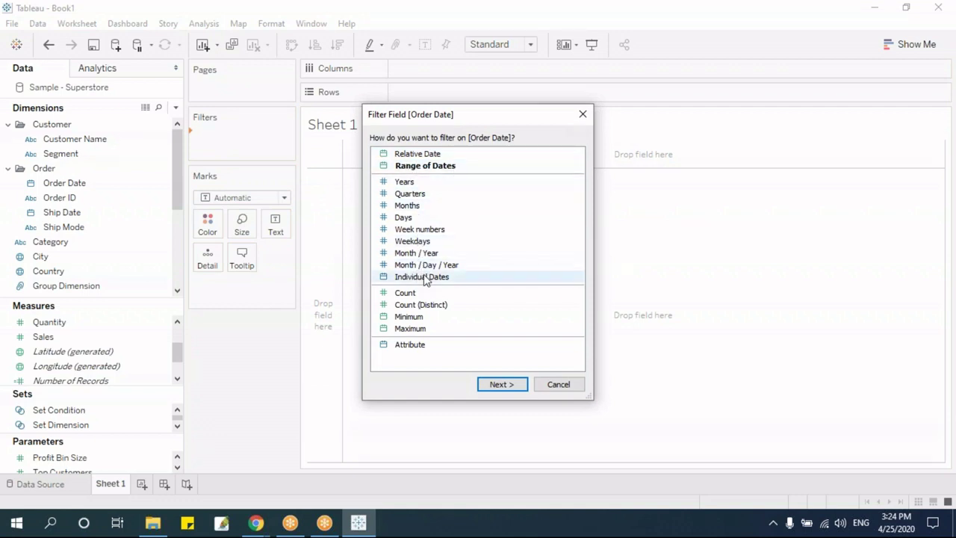
pyautogui.click(421, 164)
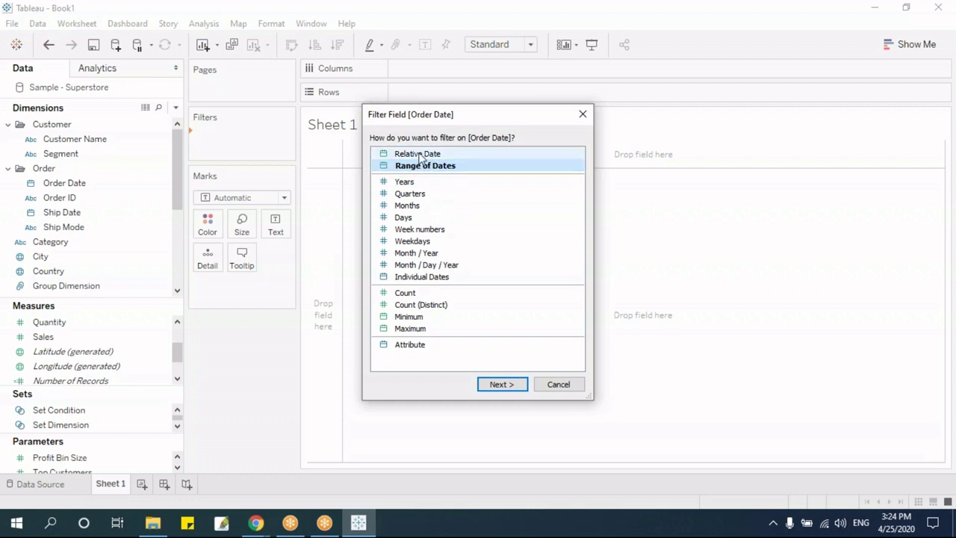
pyautogui.click(500, 384)
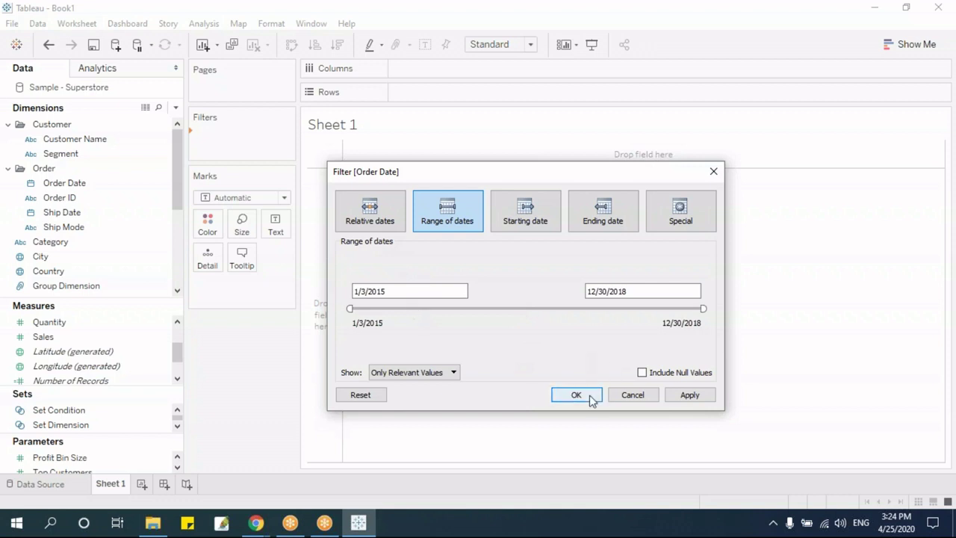
pyautogui.click(389, 222)
pyautogui.click(448, 225)
pyautogui.click(523, 224)
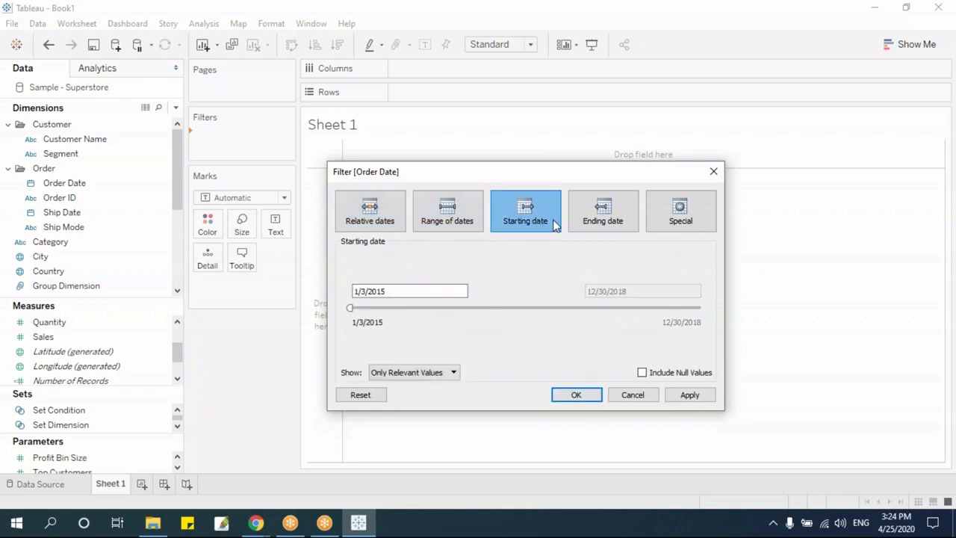
pyautogui.click(606, 214)
pyautogui.click(671, 218)
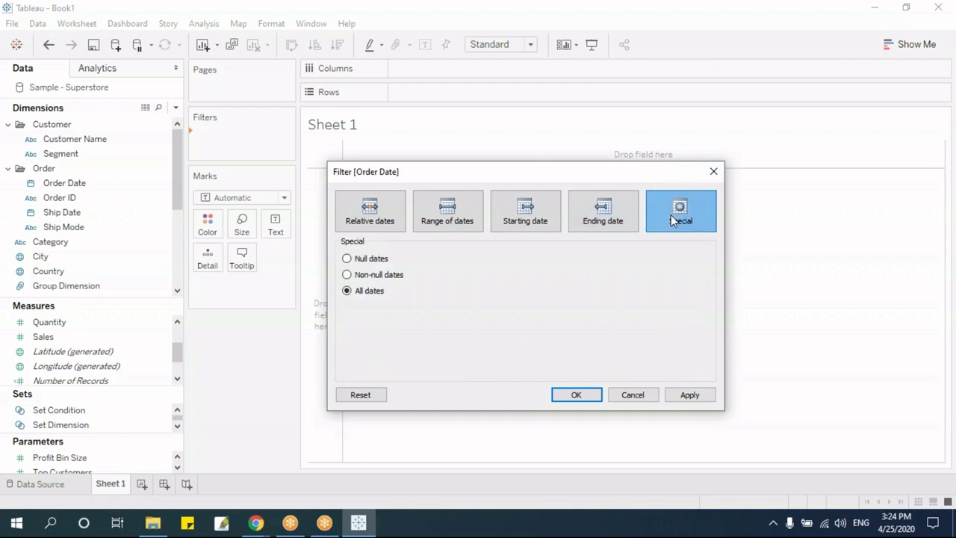
pyautogui.click(368, 211)
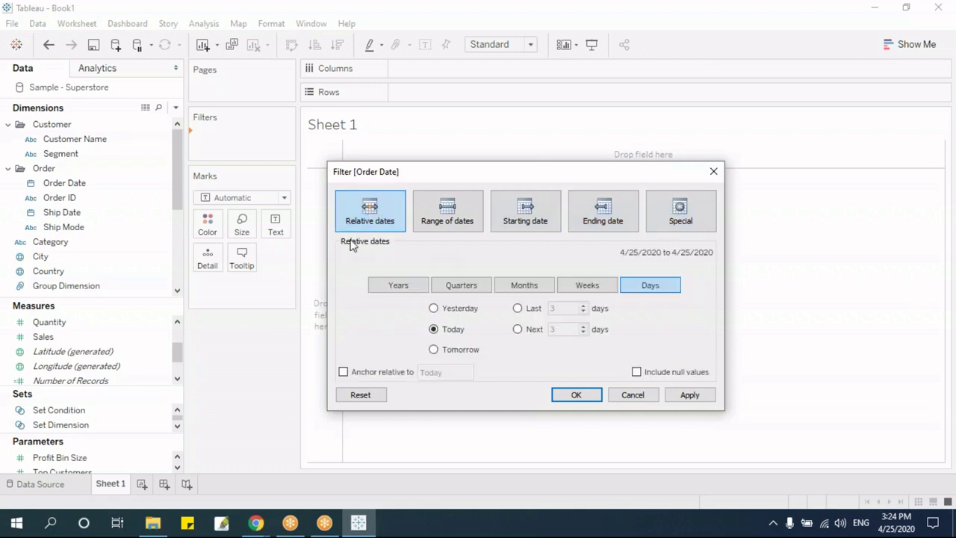
pyautogui.click(577, 394)
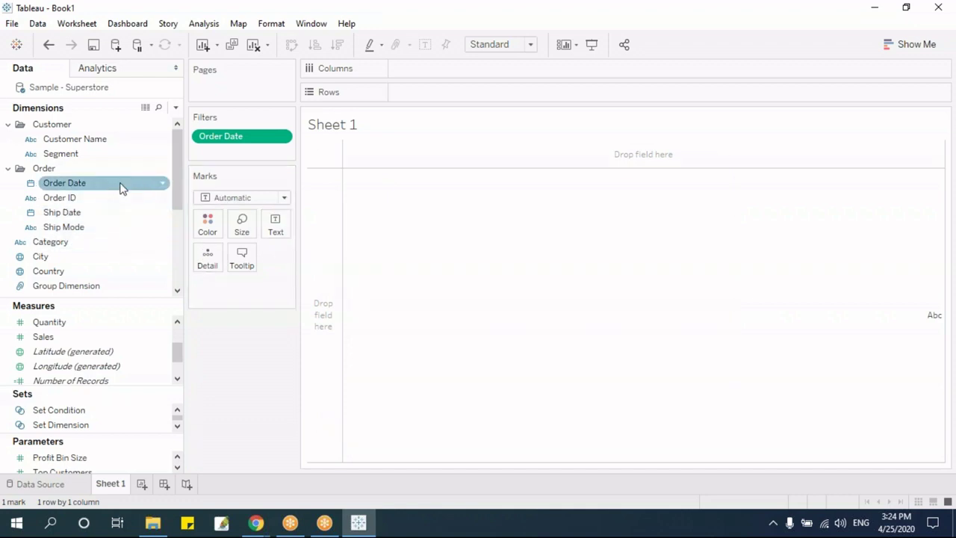
# Step: Place Sub-Category in rows and Sales in columns to chart sales per sub-category
pyautogui.moveTo(96, 186); pyautogui.dragTo(231, 383)
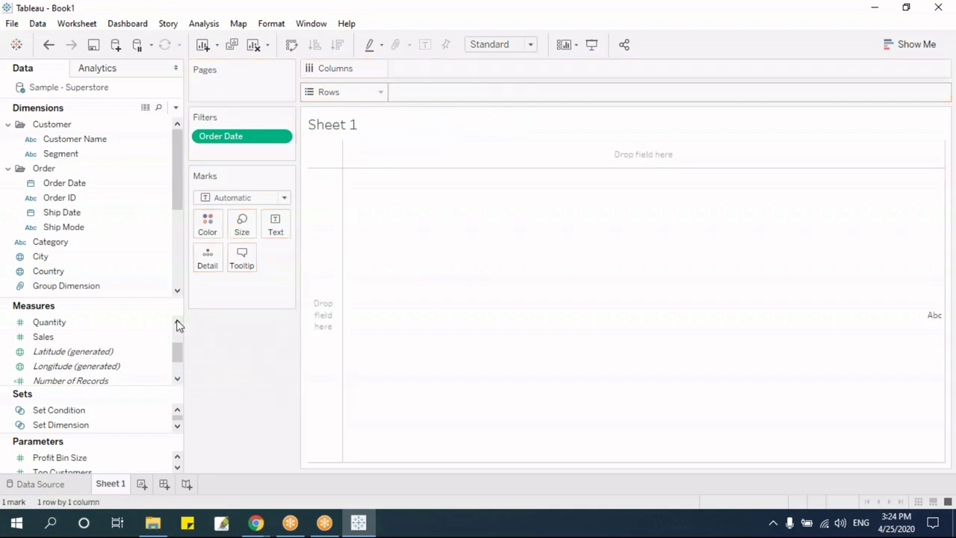
pyautogui.moveTo(177, 188); pyautogui.dragTo(177, 263)
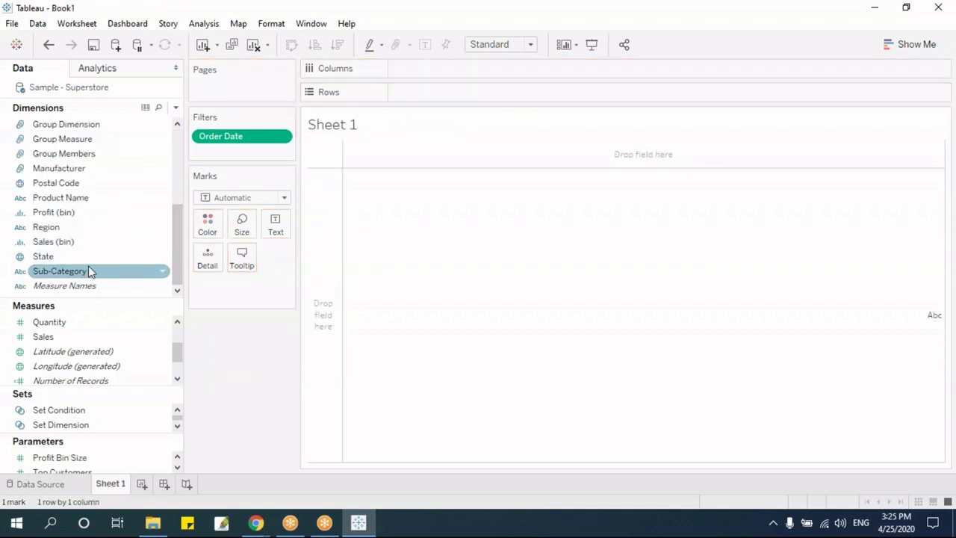
pyautogui.moveTo(90, 271); pyautogui.dragTo(457, 92)
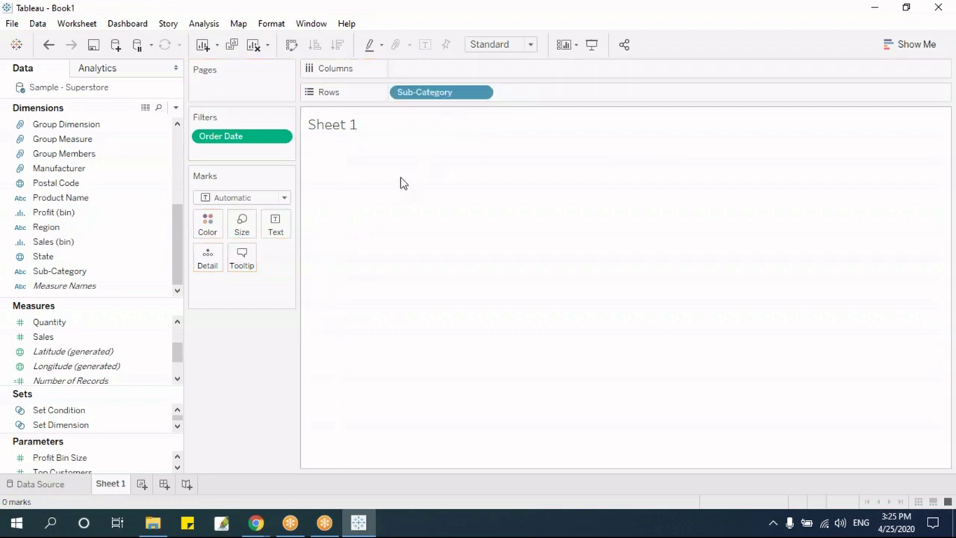
pyautogui.moveTo(71, 337); pyautogui.dragTo(456, 67)
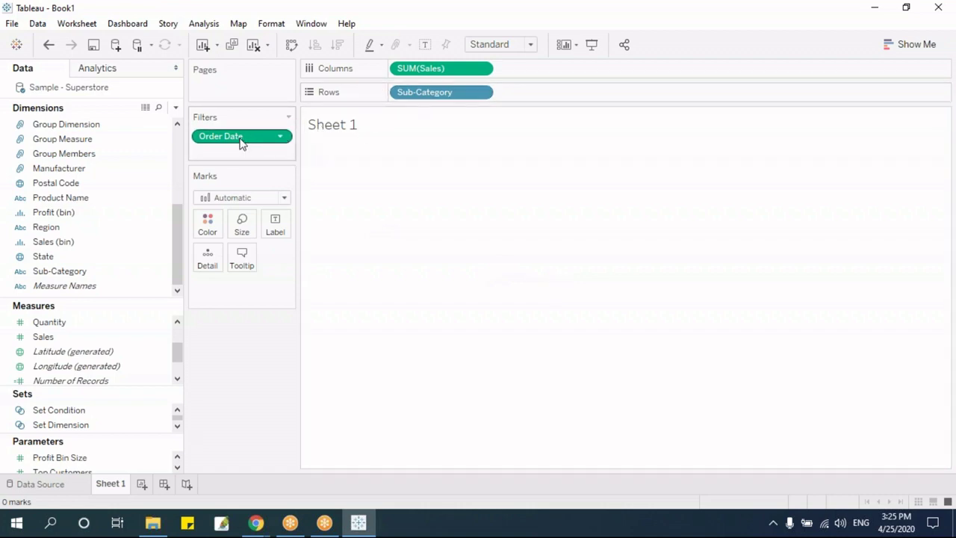
# Step: Replace the Order Date filter with a Range of Dates filter covering 1/3/2015 to 12/30/2018
pyautogui.moveTo(241, 143); pyautogui.dragTo(254, 401)
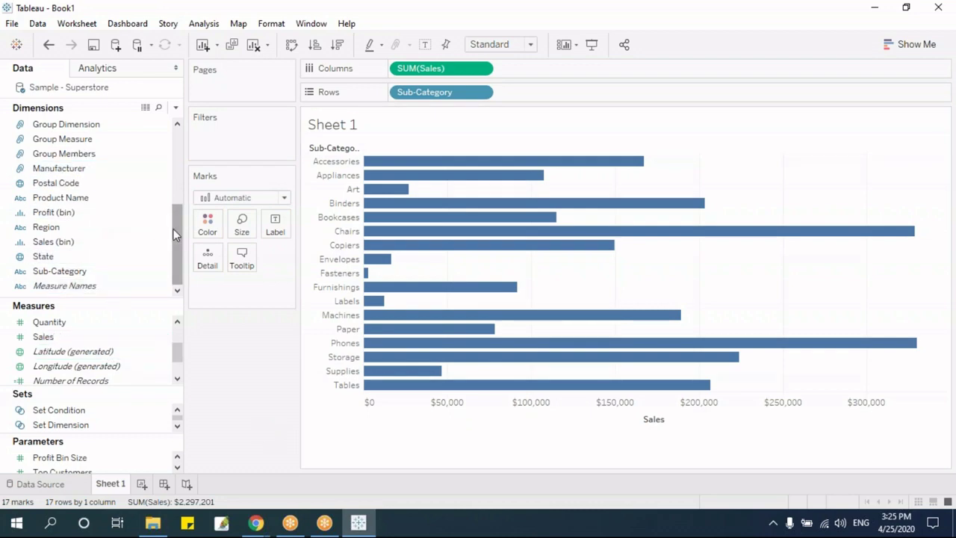
pyautogui.moveTo(176, 234); pyautogui.dragTo(178, 153)
pyautogui.moveTo(68, 184); pyautogui.dragTo(234, 151)
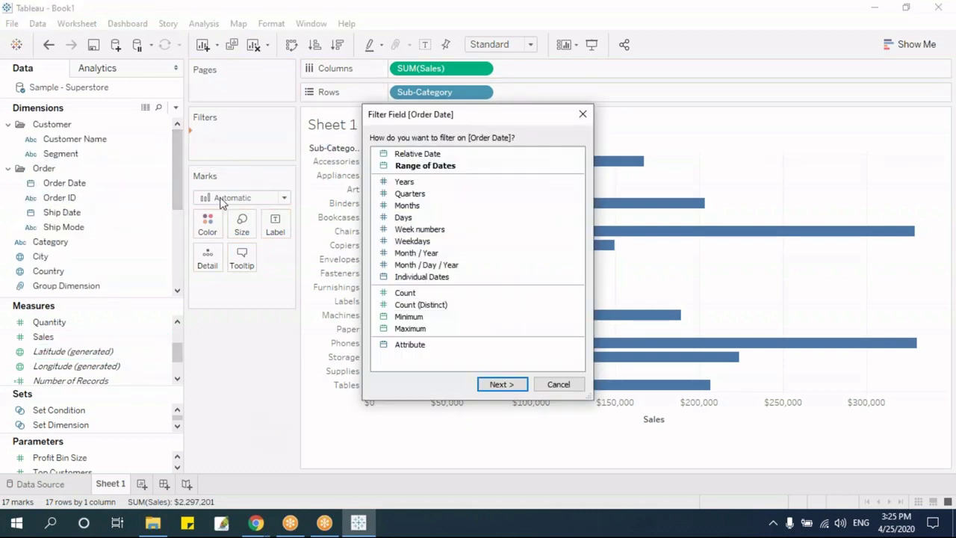
pyautogui.click(498, 384)
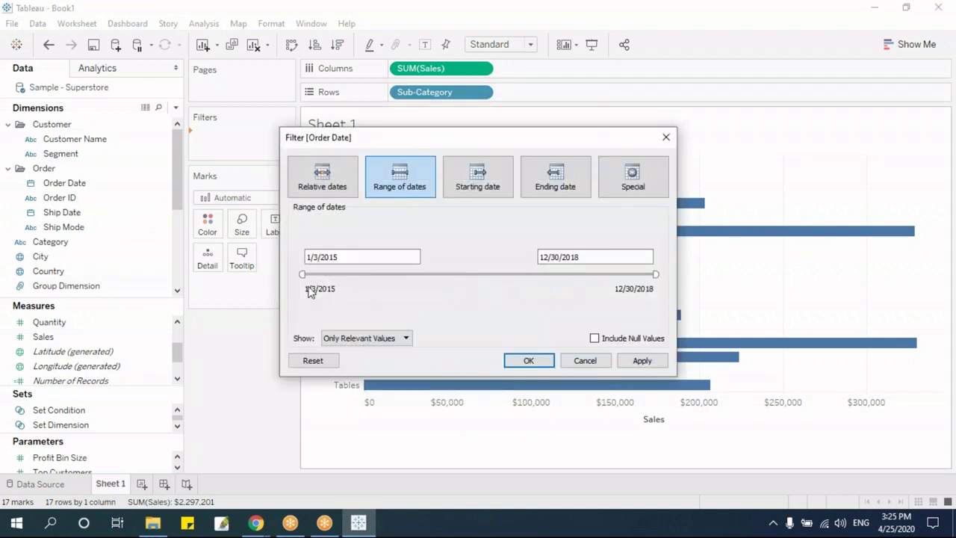
pyautogui.click(527, 360)
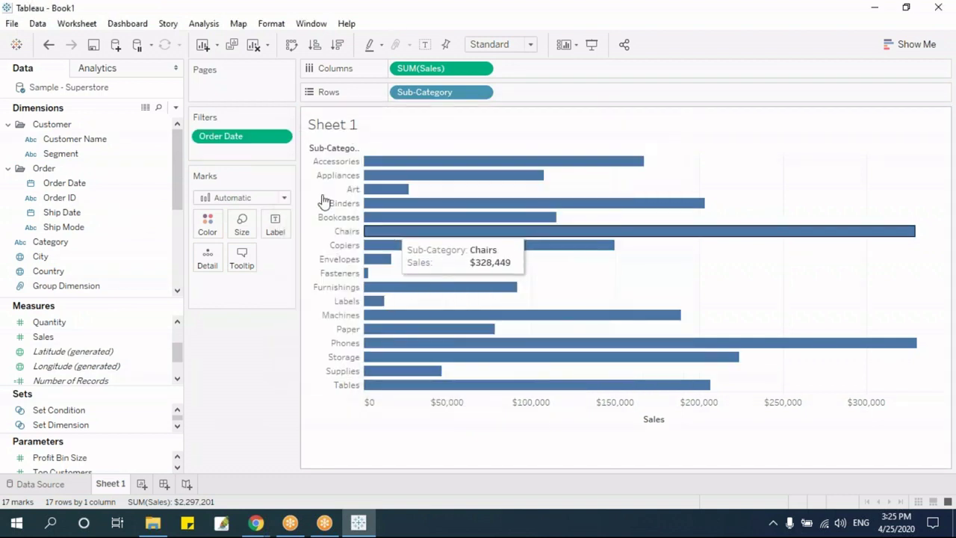
# Step: Reopen the Order Date range filter, check its start and end date fields, and move the range start to about October 2017
pyautogui.click(280, 142)
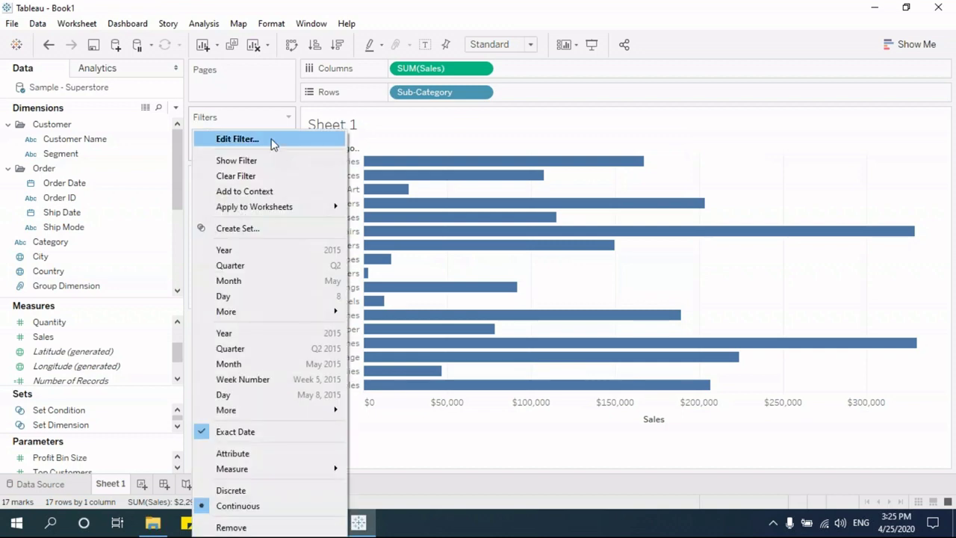
pyautogui.click(272, 139)
pyautogui.moveTo(447, 147); pyautogui.dragTo(236, 113)
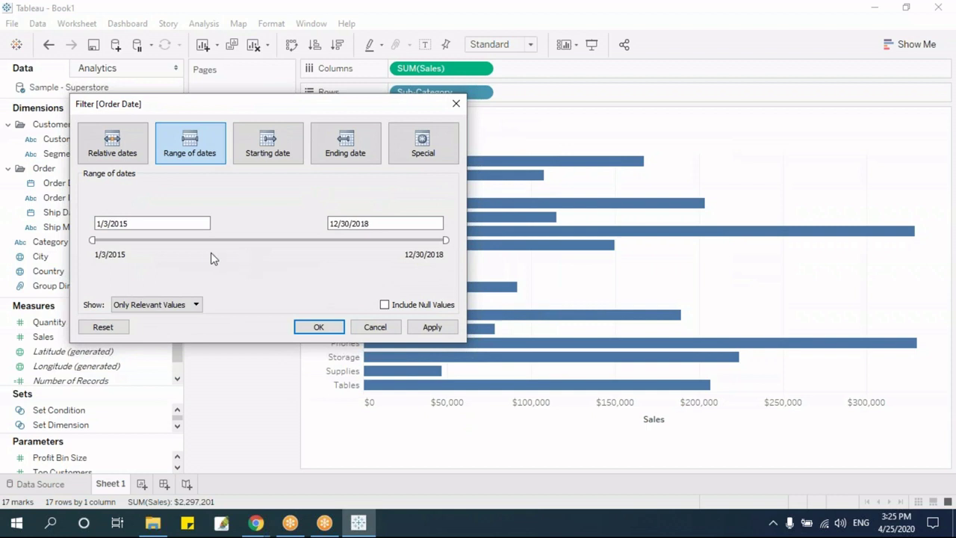
pyautogui.click(143, 224)
pyautogui.moveTo(143, 223); pyautogui.dragTo(88, 224)
pyautogui.press('Tab')
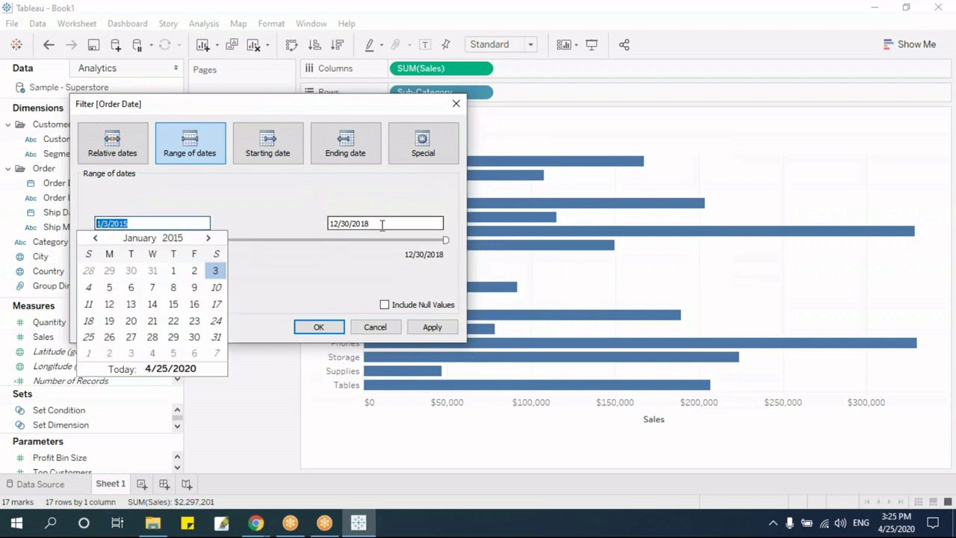
pyautogui.click(369, 224)
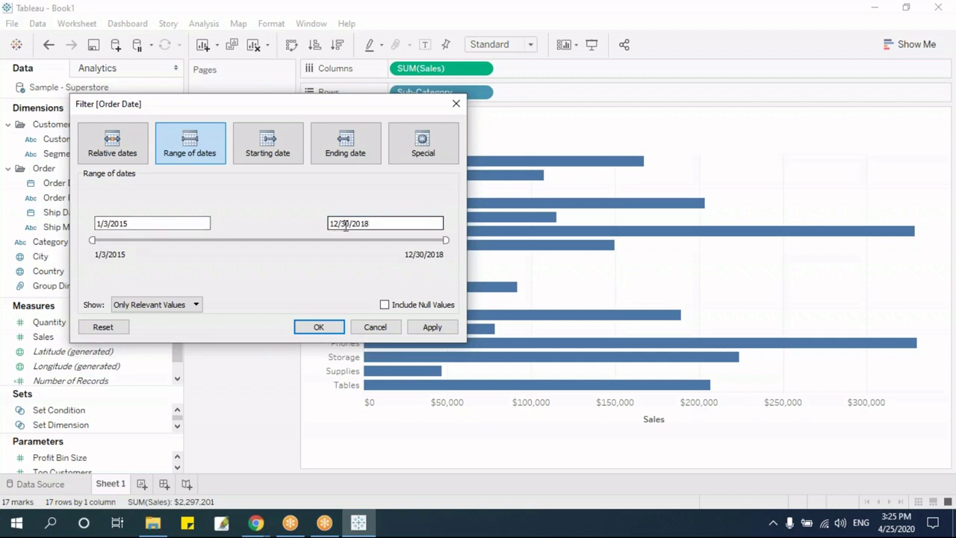
pyautogui.moveTo(92, 241); pyautogui.dragTo(336, 268)
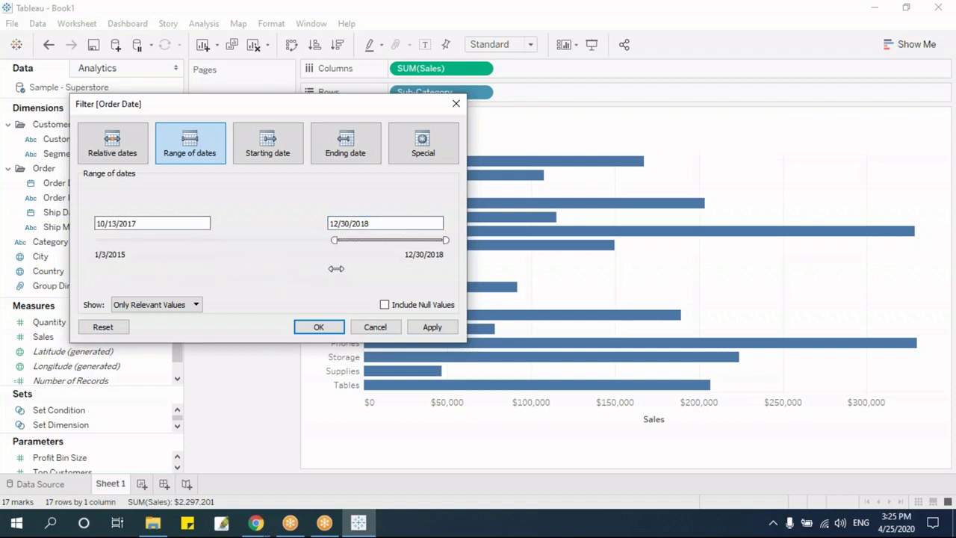
# Step: Set the Order Date range's start date to 10/12/2018 and apply the filter
pyautogui.click(148, 224)
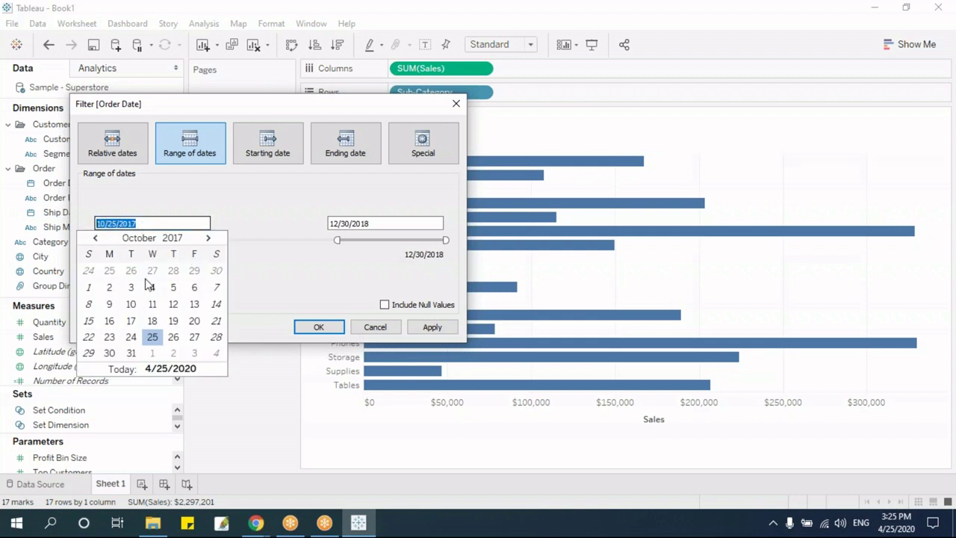
pyautogui.write('10/1/20172')
pyautogui.hotkey('shift', 'End')
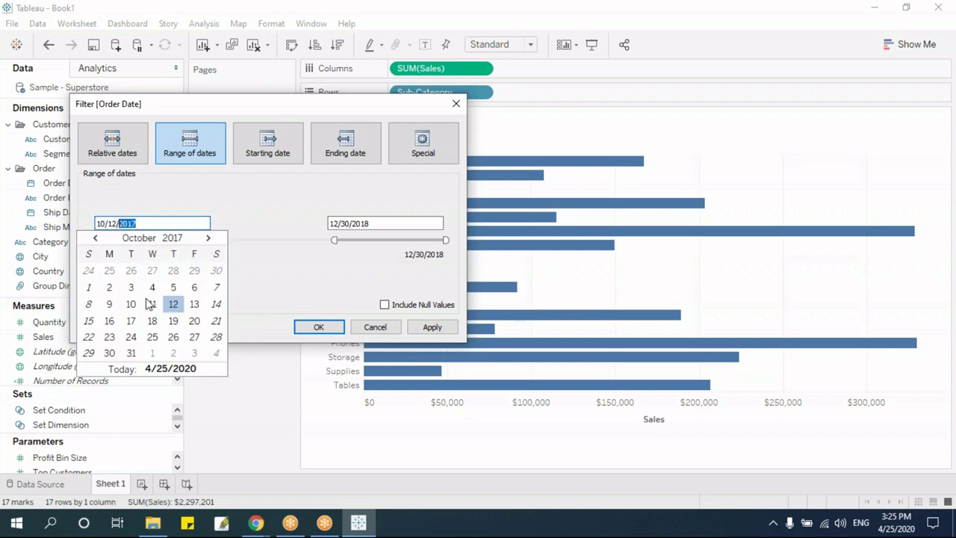
pyautogui.write('018')
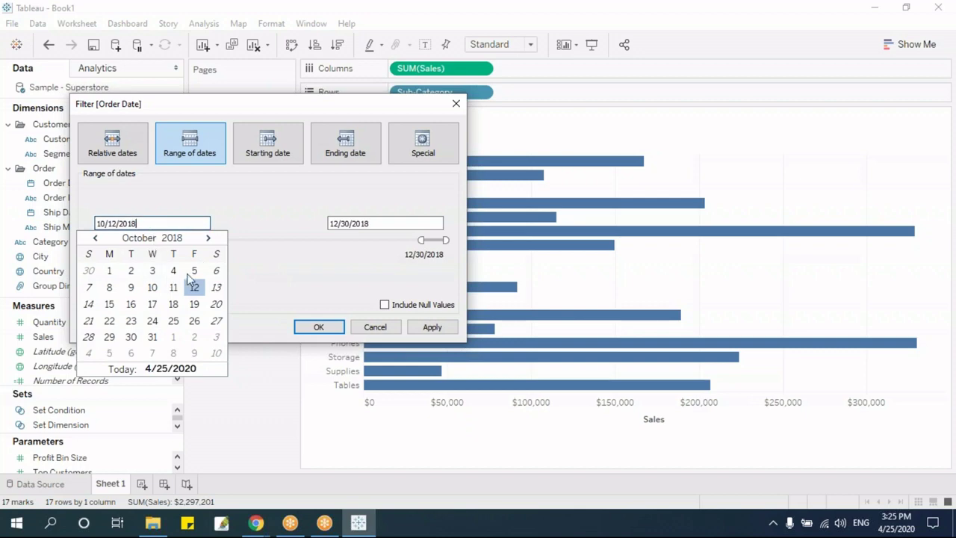
pyautogui.click(318, 329)
pyautogui.click(318, 330)
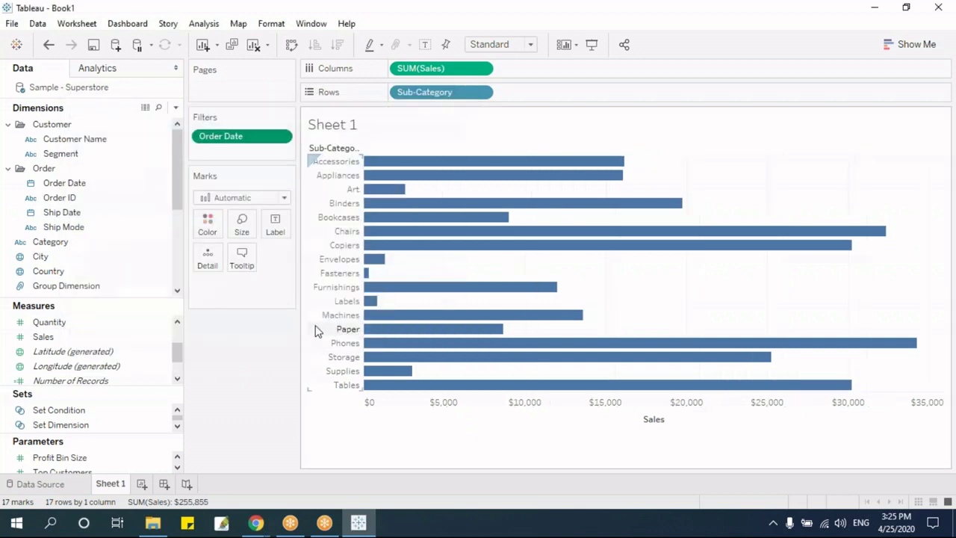
# Step: Move the Order Date range's start back to about 1/13/2017 and apply the filter
pyautogui.click(280, 139)
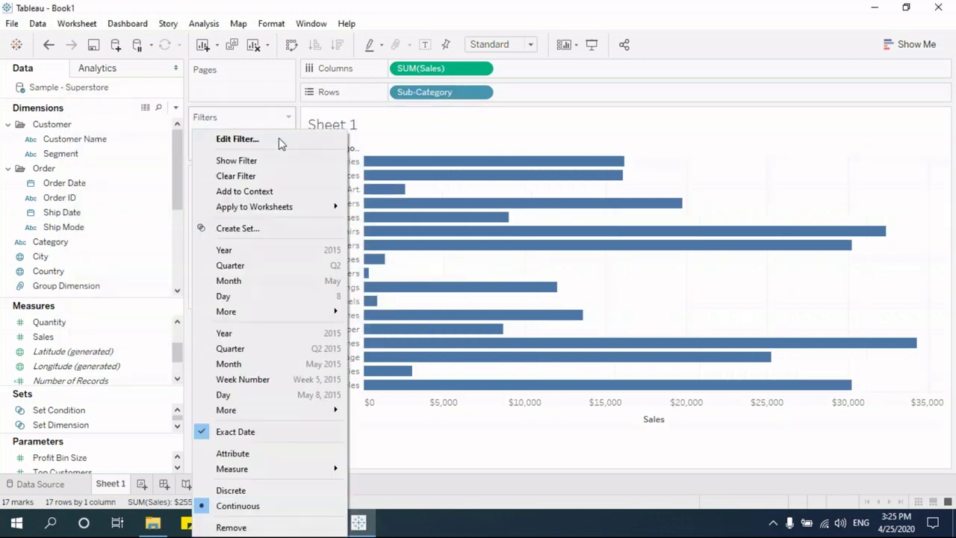
pyautogui.click(265, 144)
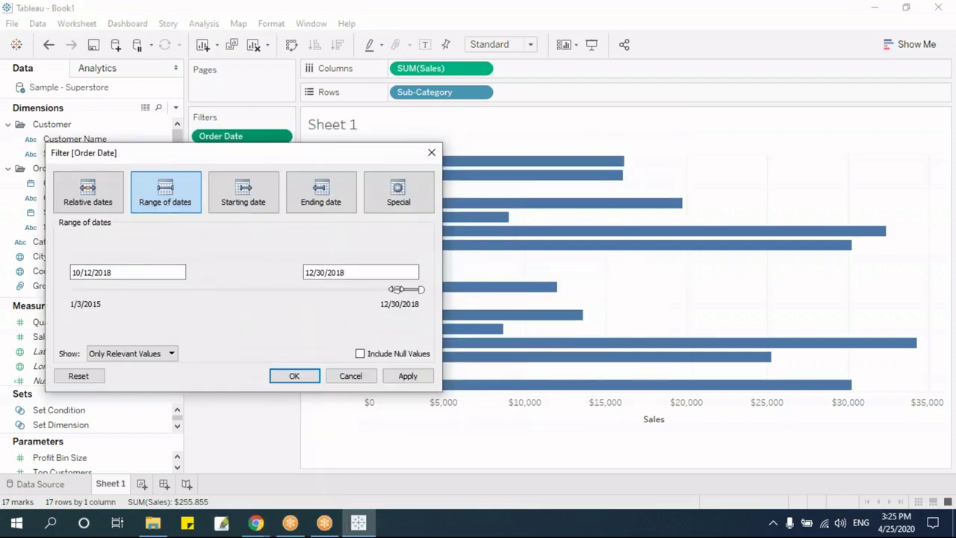
pyautogui.moveTo(396, 291); pyautogui.dragTo(244, 299)
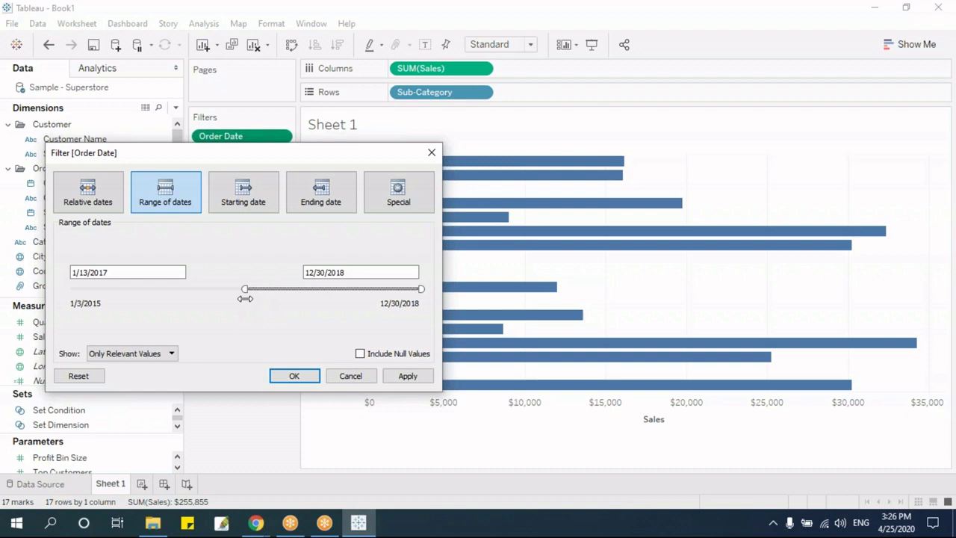
pyautogui.click(300, 378)
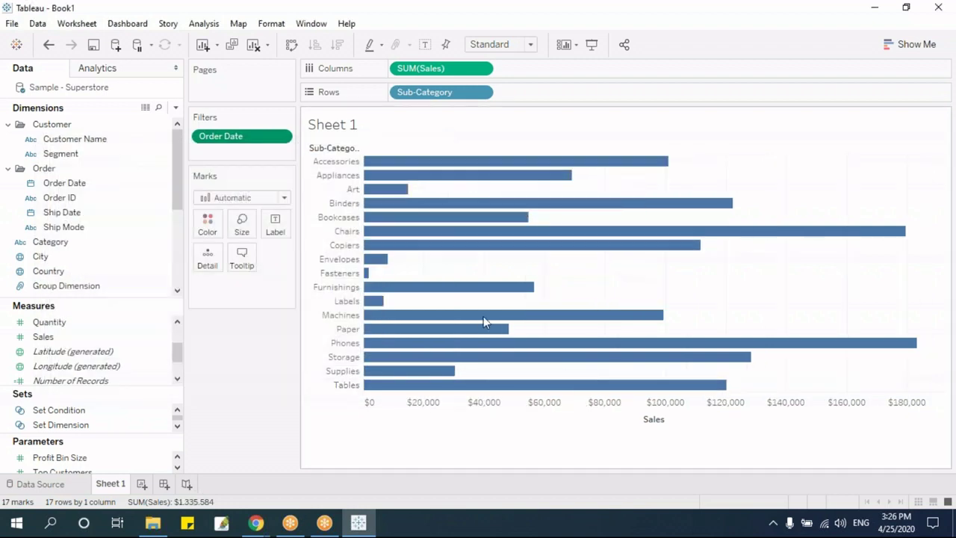
# Step: Change the Order Date filter to Starting date, set it to about 1/24/2016, and apply it
pyautogui.click(280, 142)
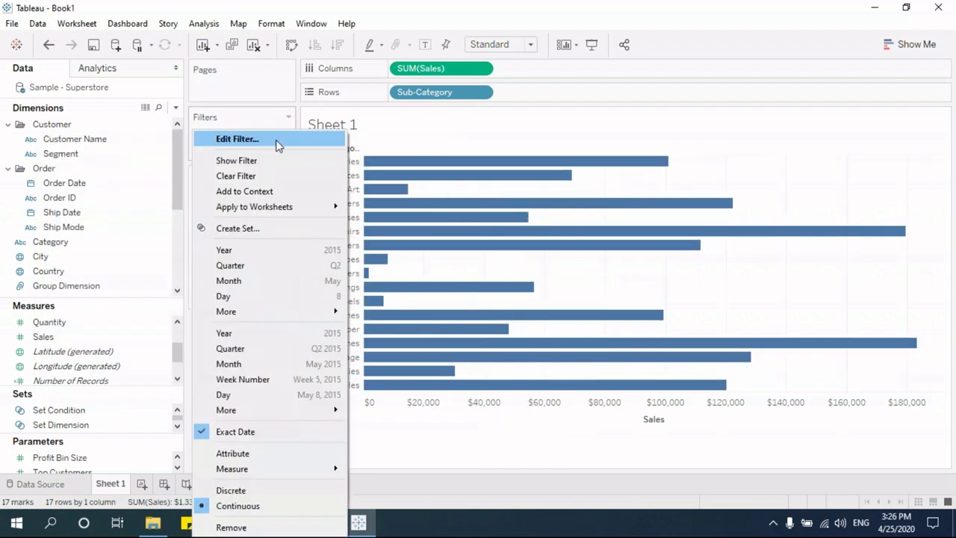
pyautogui.click(277, 143)
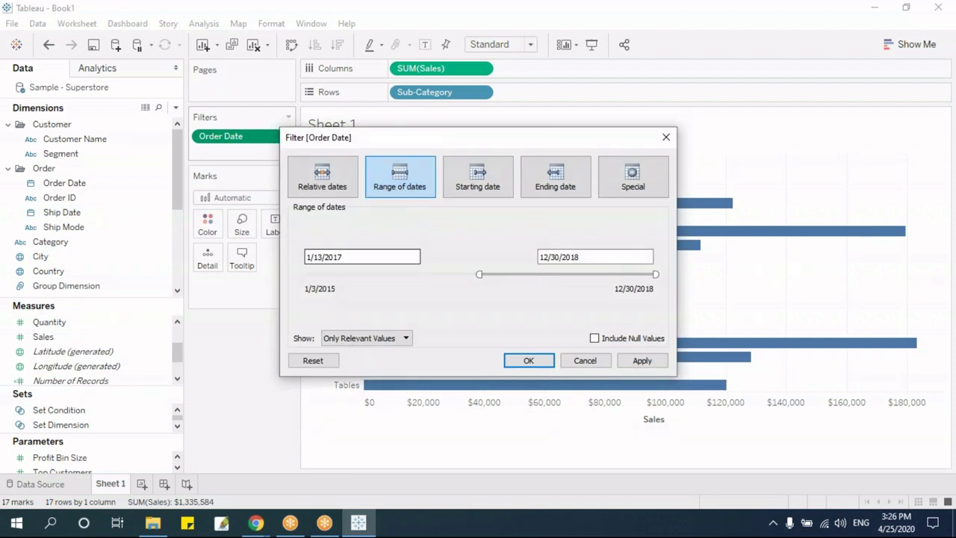
pyautogui.moveTo(284, 116); pyautogui.dragTo(214, 94)
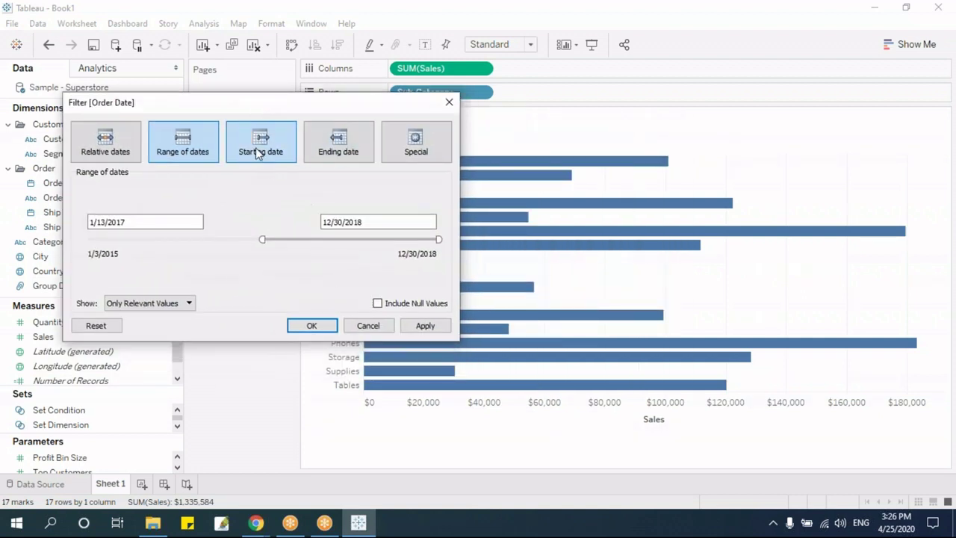
pyautogui.click(258, 153)
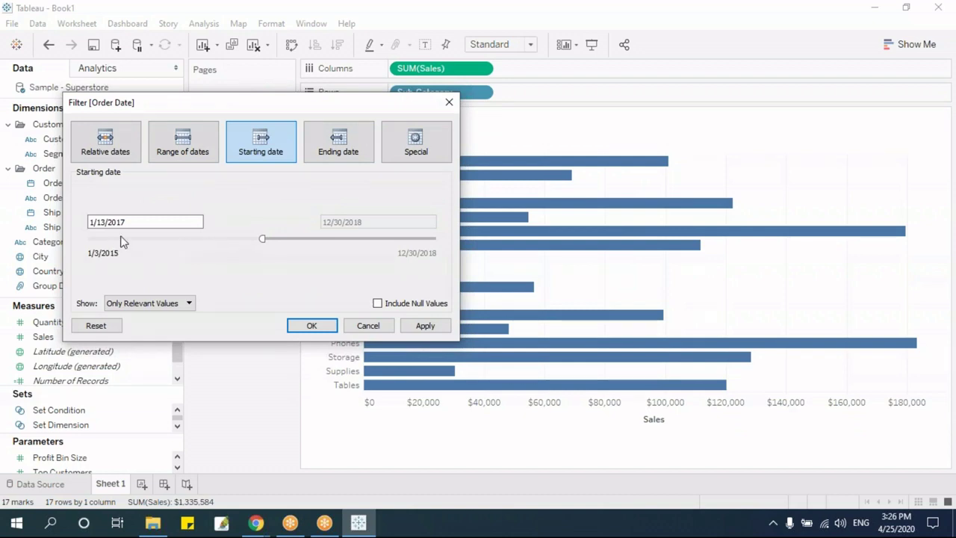
pyautogui.moveTo(276, 257); pyautogui.dragTo(156, 263)
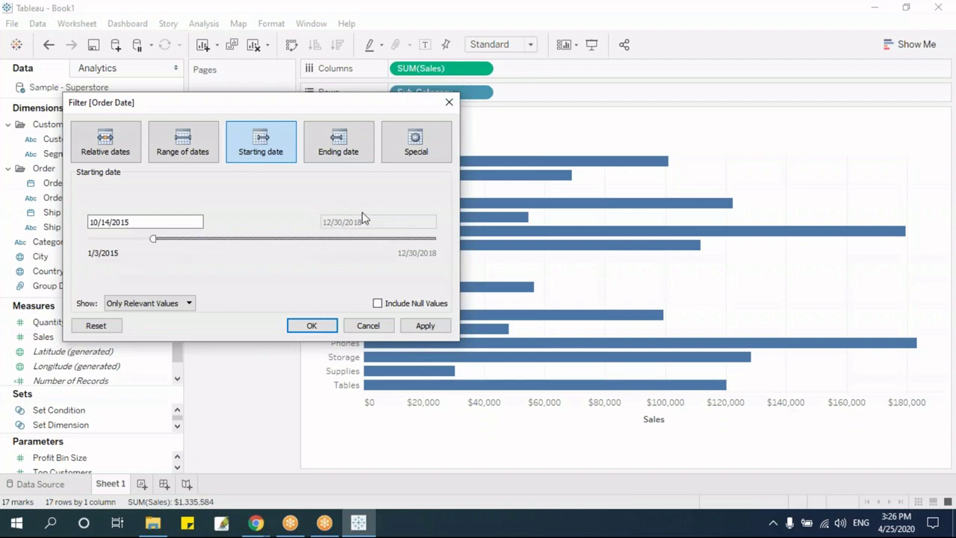
pyautogui.moveTo(156, 240); pyautogui.dragTo(178, 243)
pyautogui.click(326, 329)
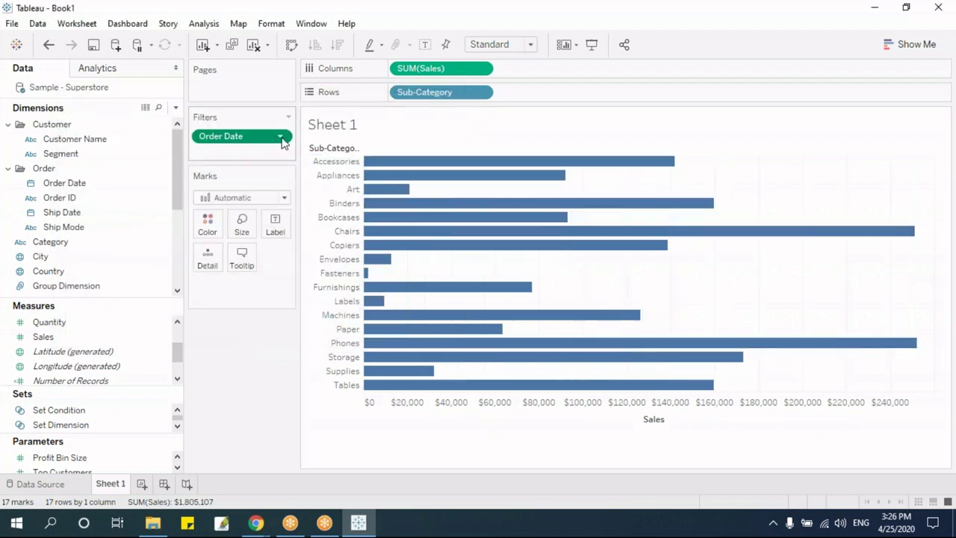
# Step: Change the Order Date filter to Ending date, set it to about 6/19/2016, and apply it
pyautogui.click(282, 140)
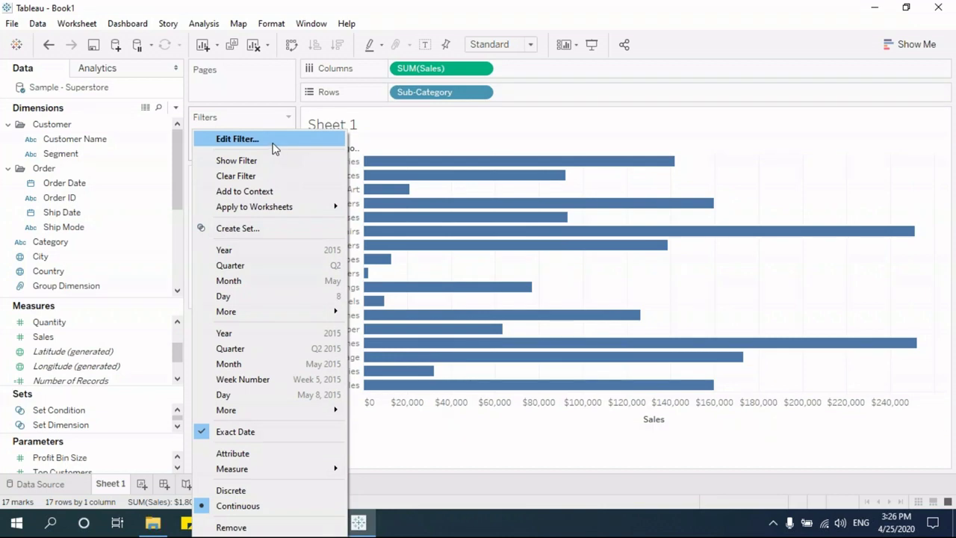
pyautogui.click(274, 143)
pyautogui.click(554, 172)
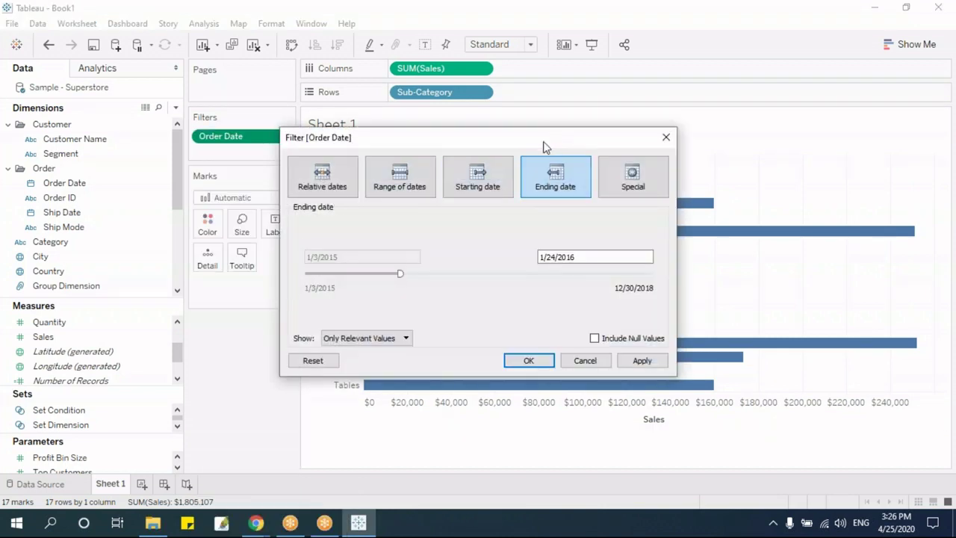
pyautogui.moveTo(544, 146); pyautogui.dragTo(359, 139)
pyautogui.moveTo(221, 271); pyautogui.dragTo(250, 303)
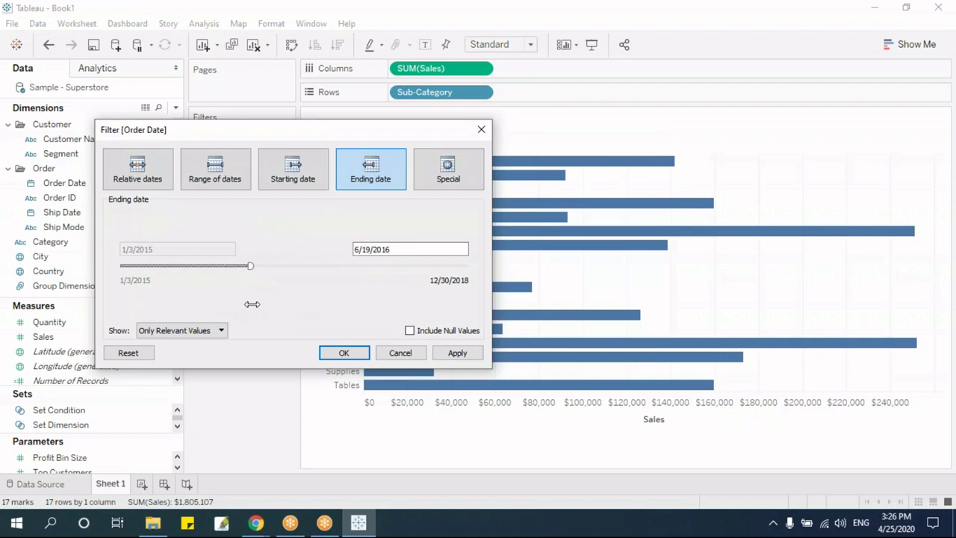
pyautogui.click(344, 353)
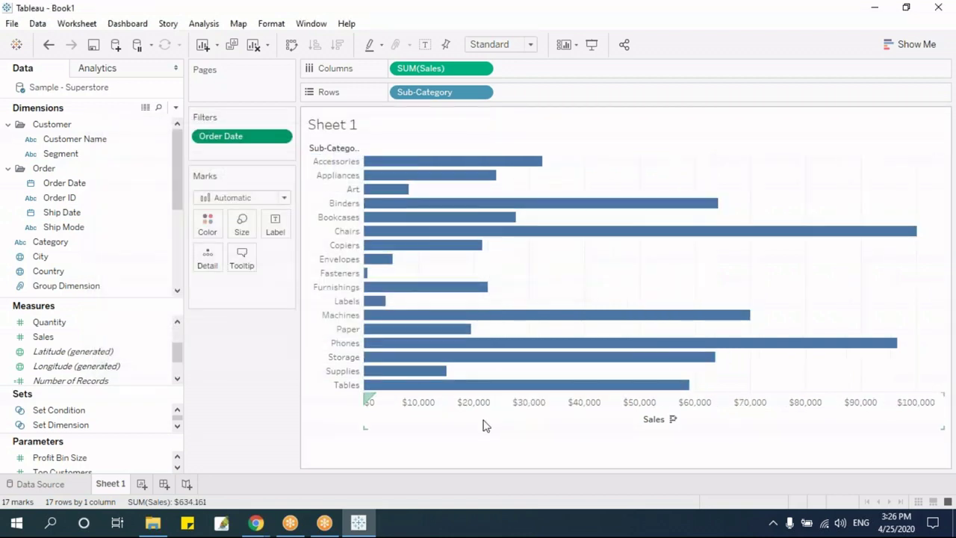
# Step: Show the Order Date filter card beside the chart and move its end date to about 7/22/2016
pyautogui.click(281, 138)
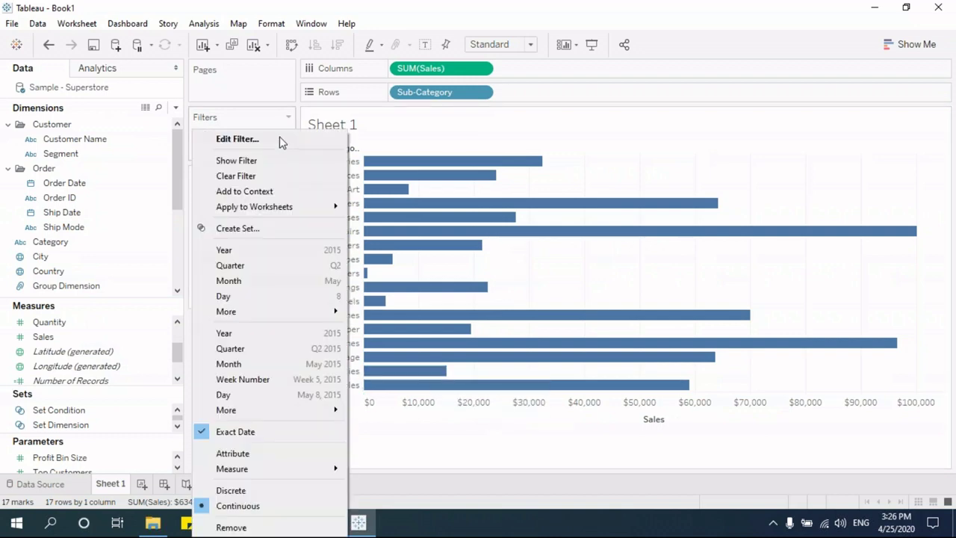
pyautogui.click(280, 160)
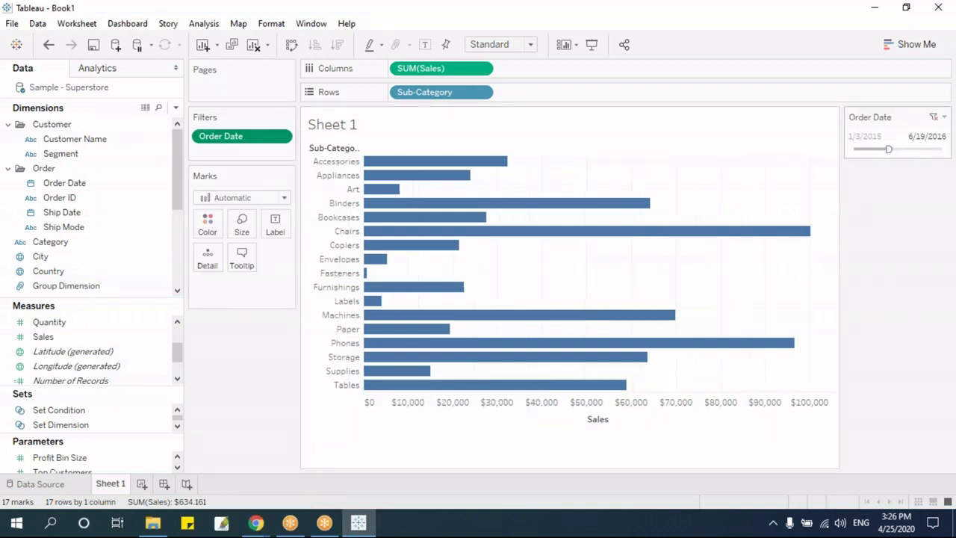
pyautogui.moveTo(887, 149)
pyautogui.mouseDown()
pyautogui.moveTo(918, 158)
pyautogui.moveTo(876, 170)
pyautogui.moveTo(890, 150)
pyautogui.mouseUp()
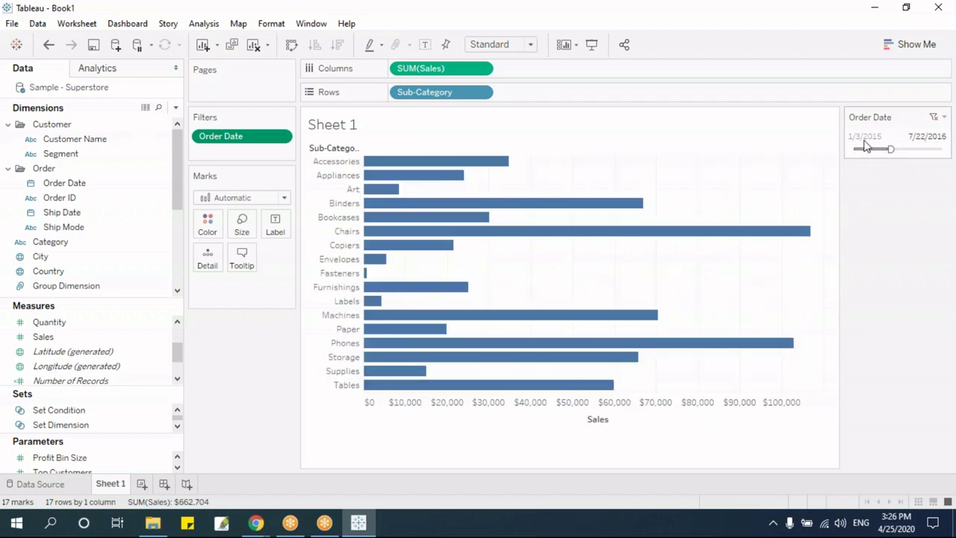
# Step: Switch the Order Date filter card to Range of Dates and narrow it to about 10/11/2016 to 7/27/2017
pyautogui.click(945, 117)
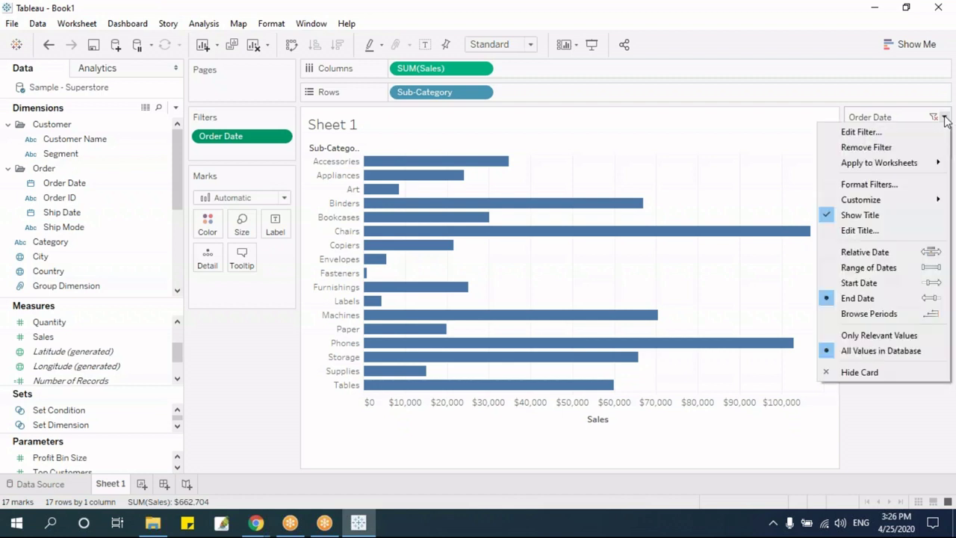
pyautogui.click(865, 268)
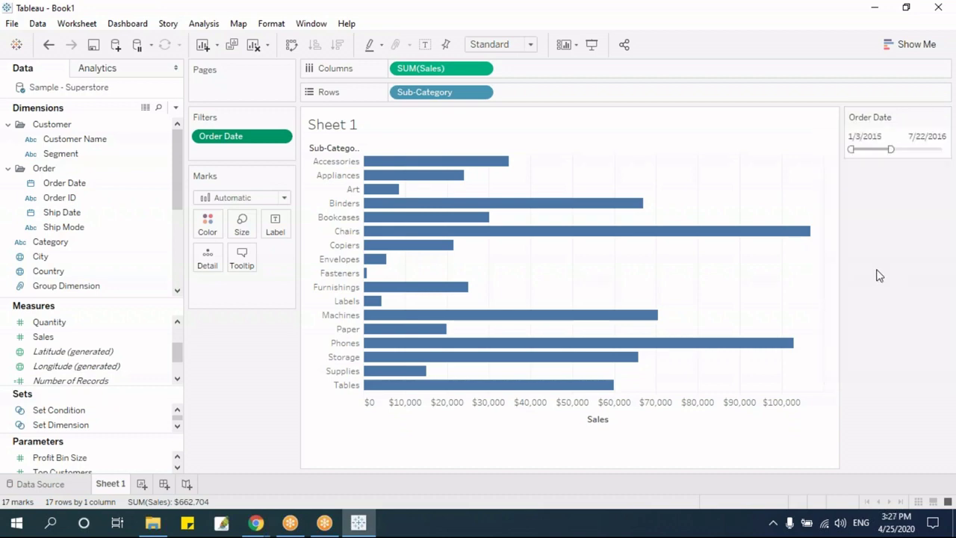
pyautogui.moveTo(892, 151); pyautogui.dragTo(917, 153)
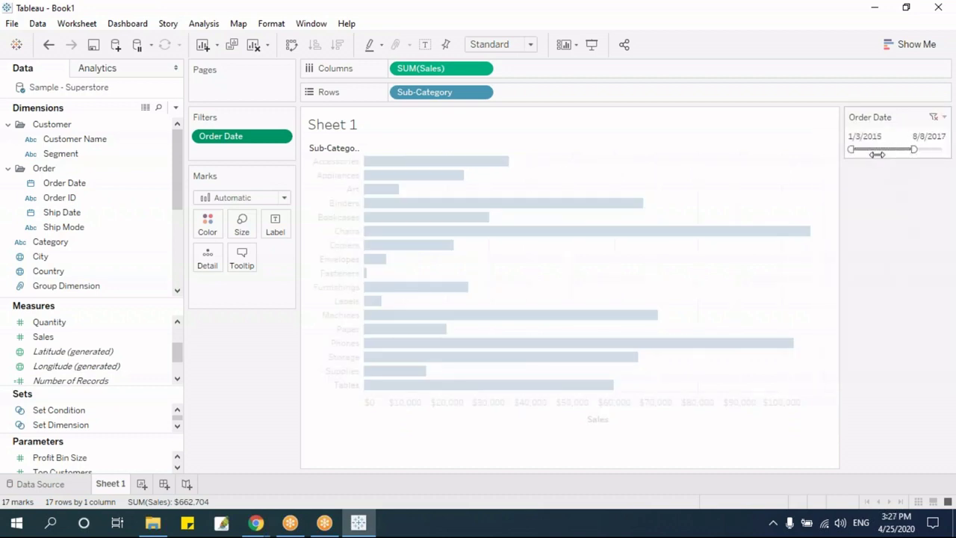
pyautogui.moveTo(859, 152); pyautogui.dragTo(907, 149)
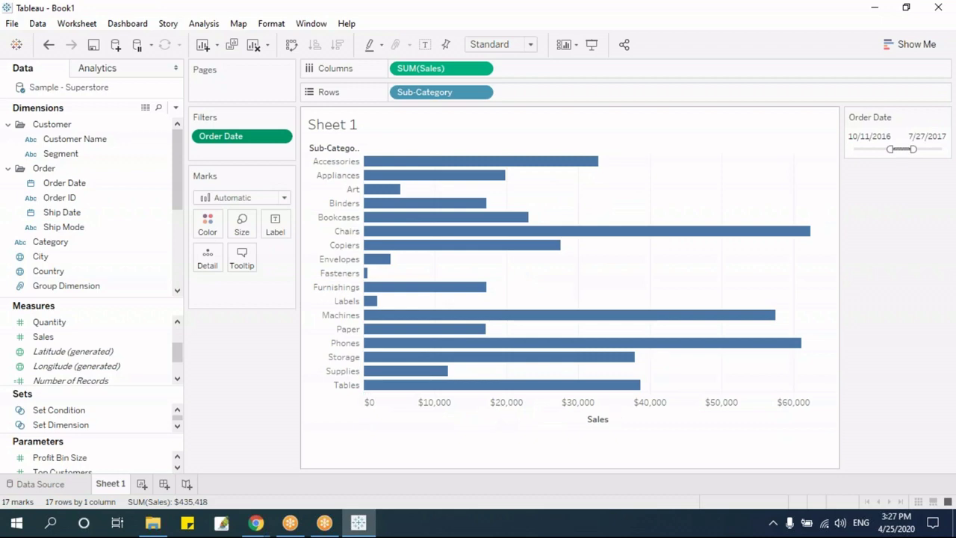
# Step: Change the Order Date filter to Relative dates, set it to the last 3 years, and apply it
pyautogui.click(282, 137)
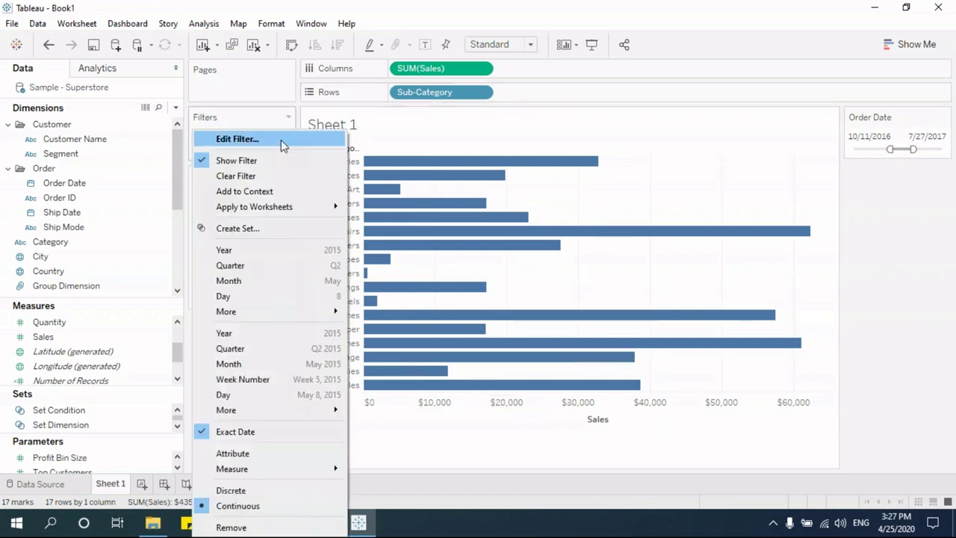
pyautogui.click(282, 140)
pyautogui.click(349, 188)
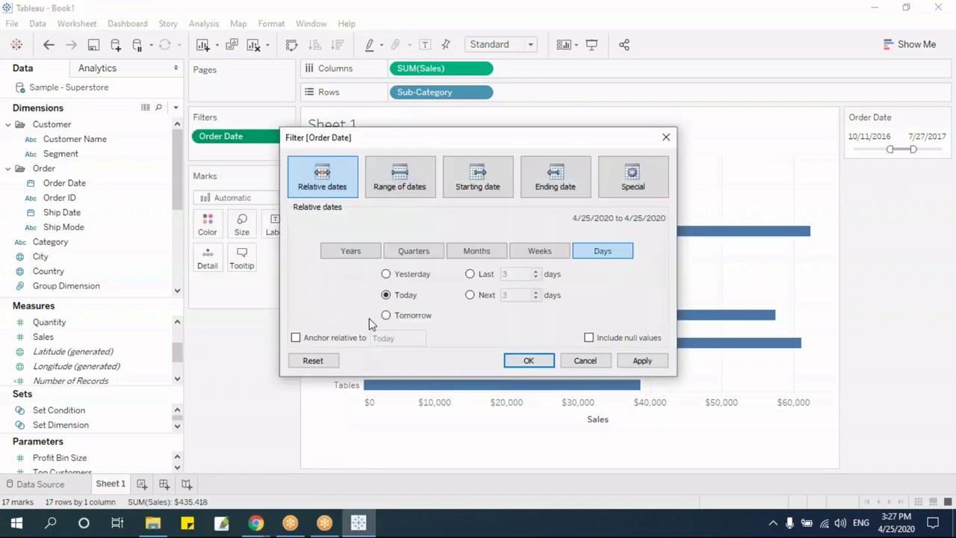
pyautogui.moveTo(448, 142); pyautogui.dragTo(272, 99)
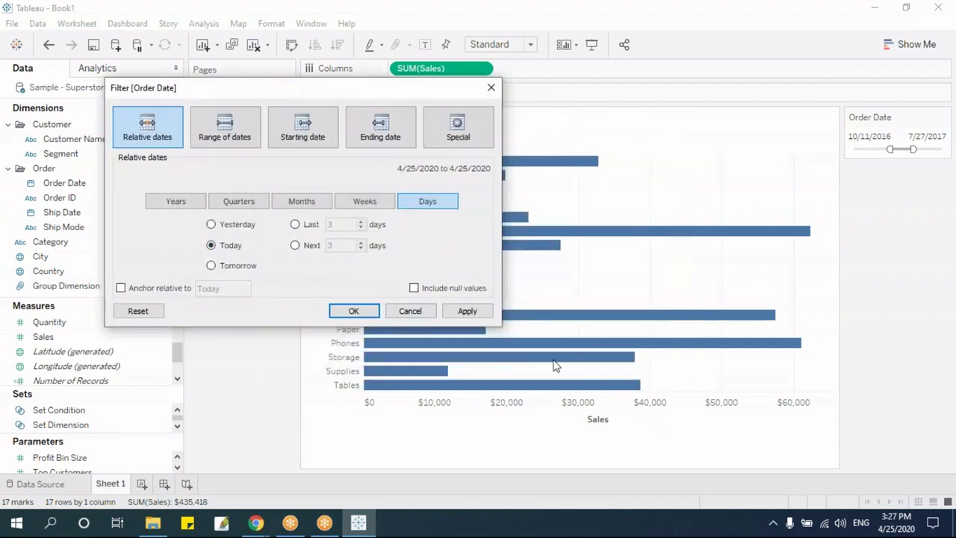
pyautogui.click(187, 204)
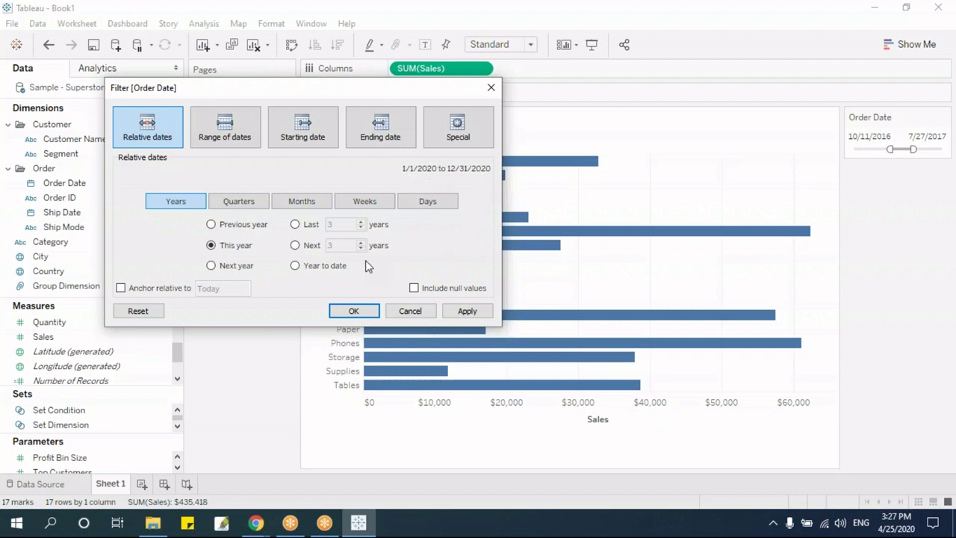
pyautogui.click(297, 225)
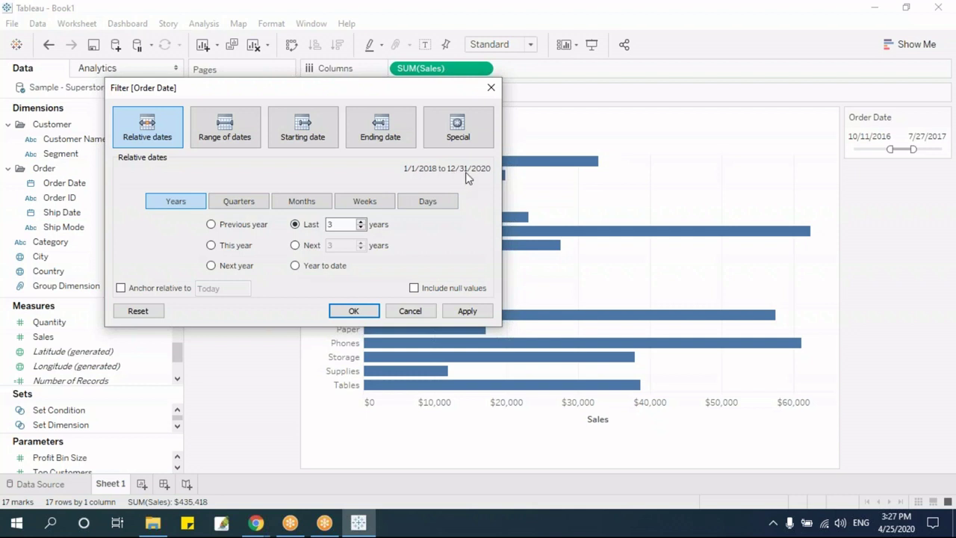
pyautogui.click(354, 310)
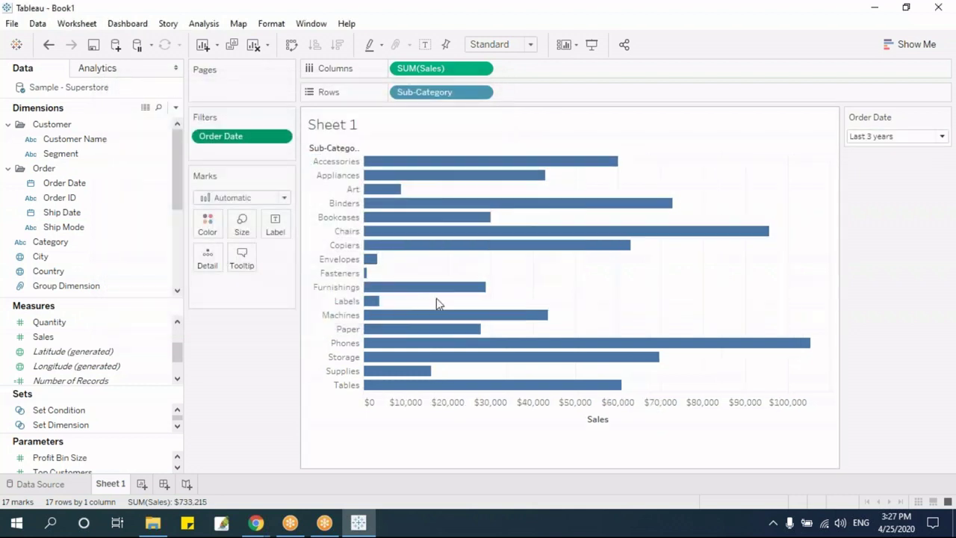
# Step: Reopen the Order Date filter and preview the last 3 periods in quarters, months, weeks, days and years
pyautogui.click(282, 141)
pyautogui.click(274, 141)
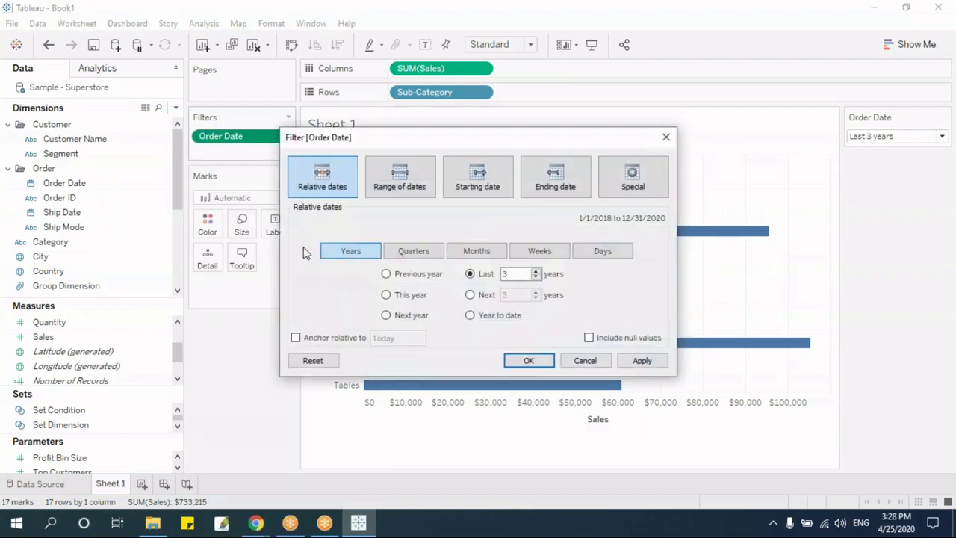
pyautogui.moveTo(456, 145); pyautogui.dragTo(203, 137)
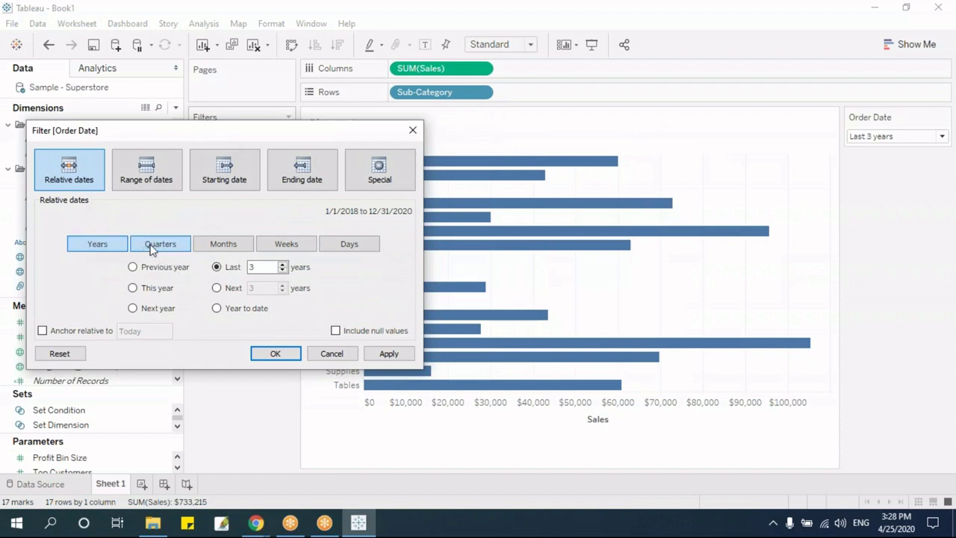
pyautogui.click(151, 249)
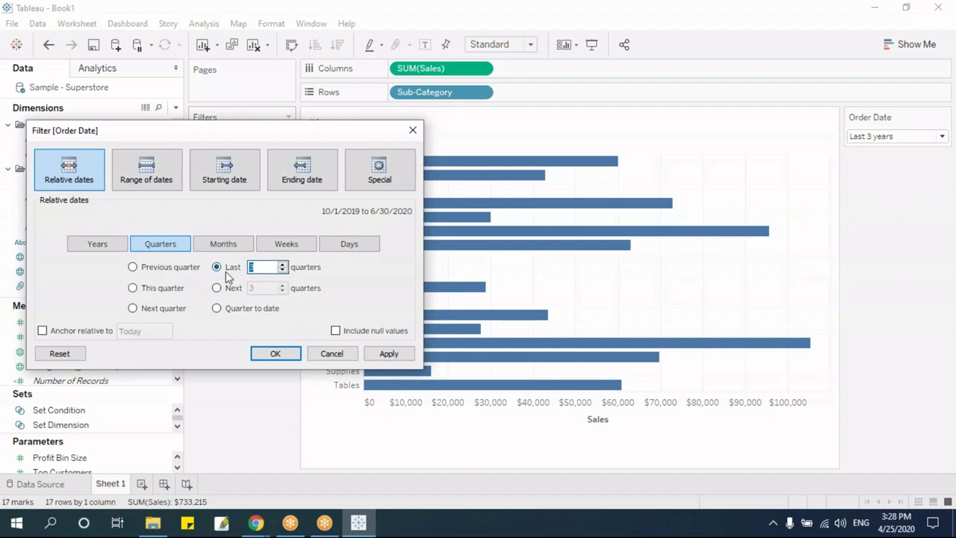
pyautogui.doubleClick(276, 267)
pyautogui.click(224, 243)
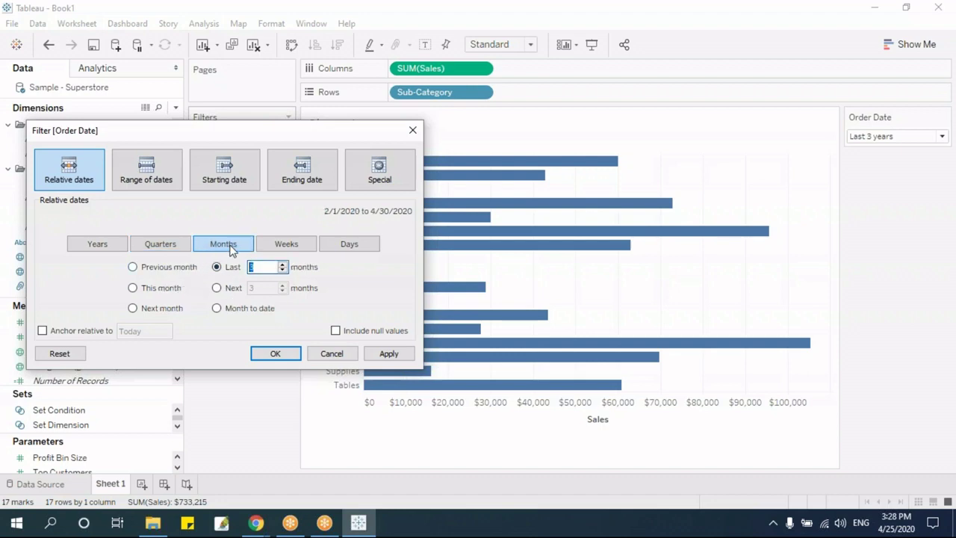
pyautogui.click(284, 244)
pyautogui.click(336, 244)
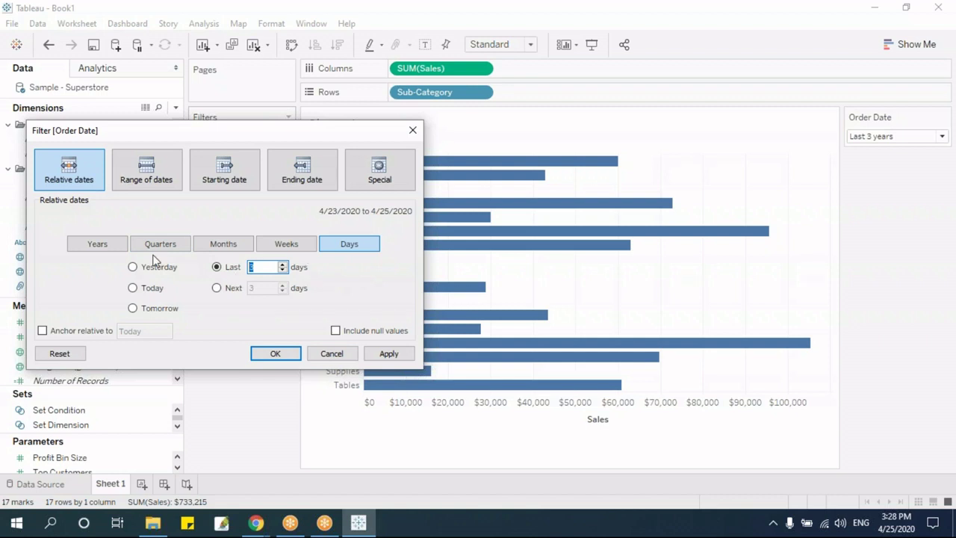
pyautogui.click(78, 247)
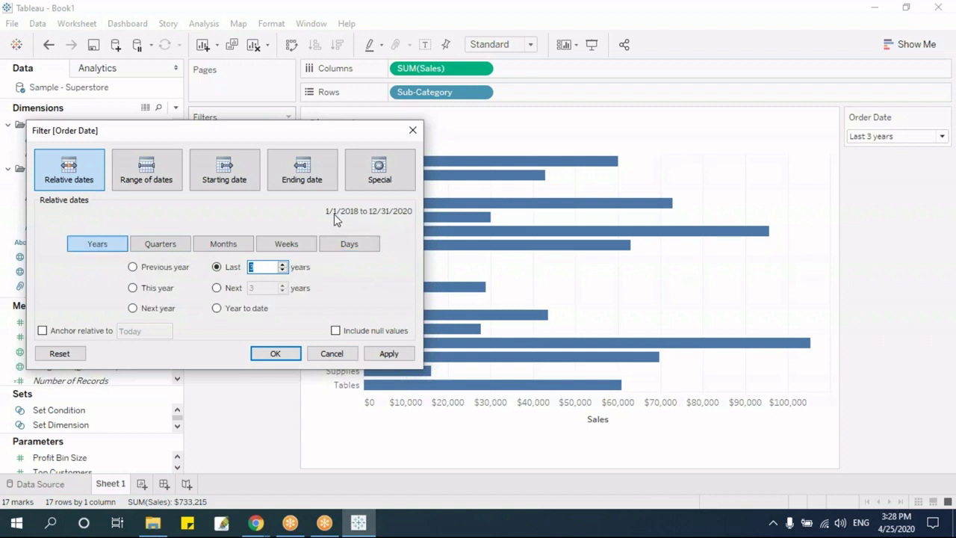
# Step: Compare the date ranges of the quarter options: previous, this and next quarter, next 3 and last 3 quarters
pyautogui.click(165, 246)
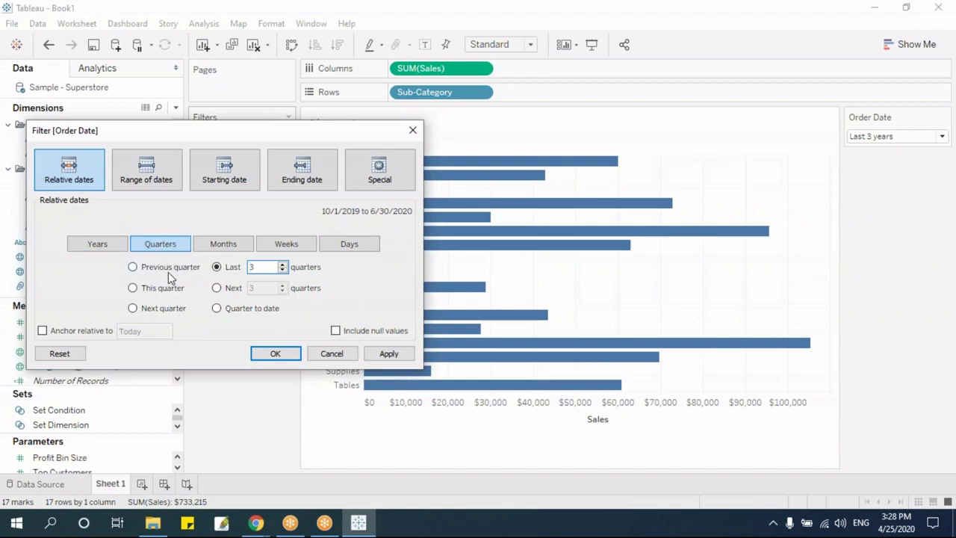
pyautogui.click(133, 267)
pyautogui.click(166, 291)
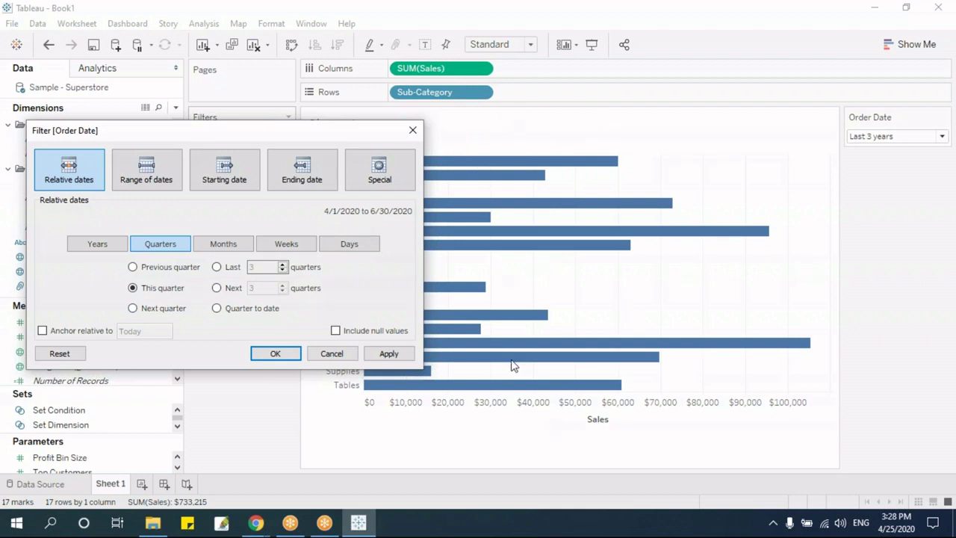
pyautogui.click(157, 271)
pyautogui.click(156, 290)
pyautogui.click(157, 312)
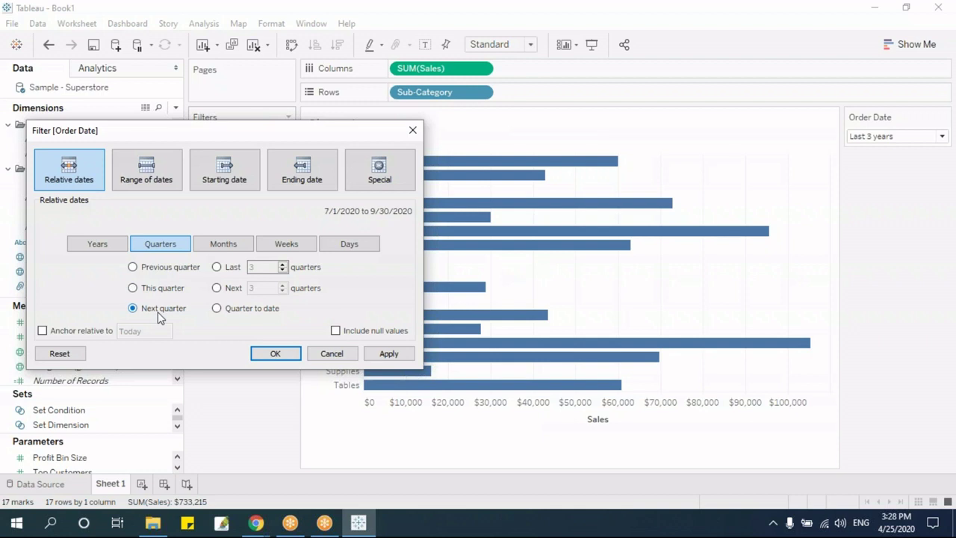
pyautogui.click(232, 289)
pyautogui.click(228, 272)
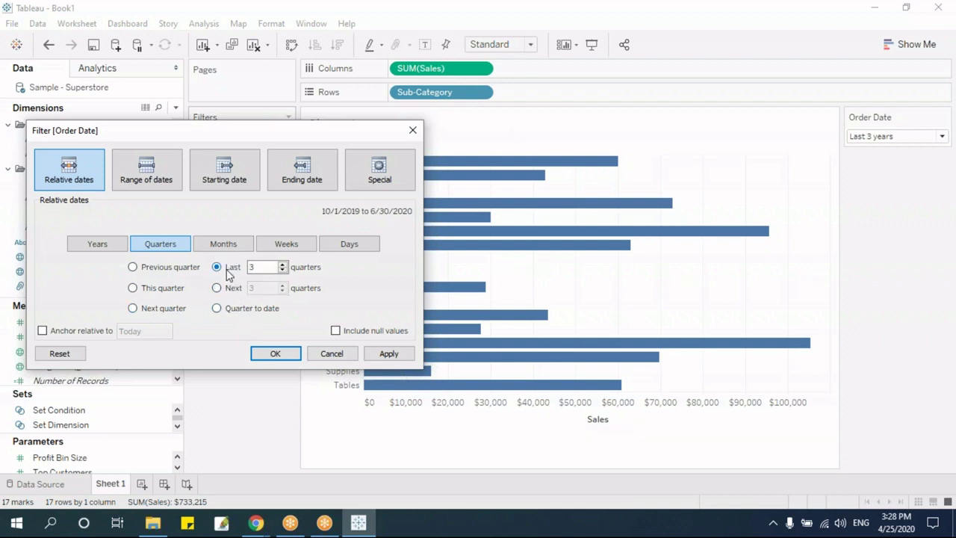
# Step: Set the relative Order Date filter to the last 3 weeks and apply it
pyautogui.click(113, 245)
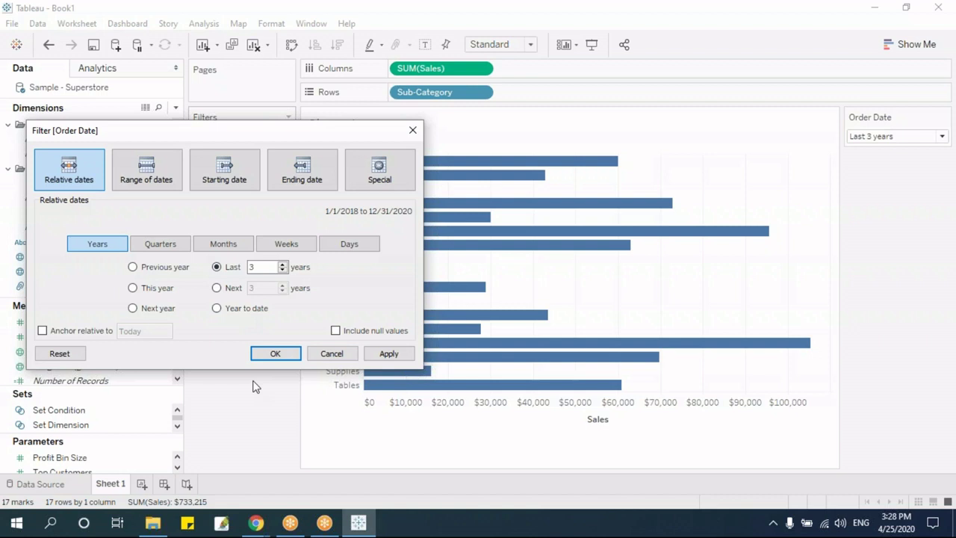
pyautogui.click(154, 247)
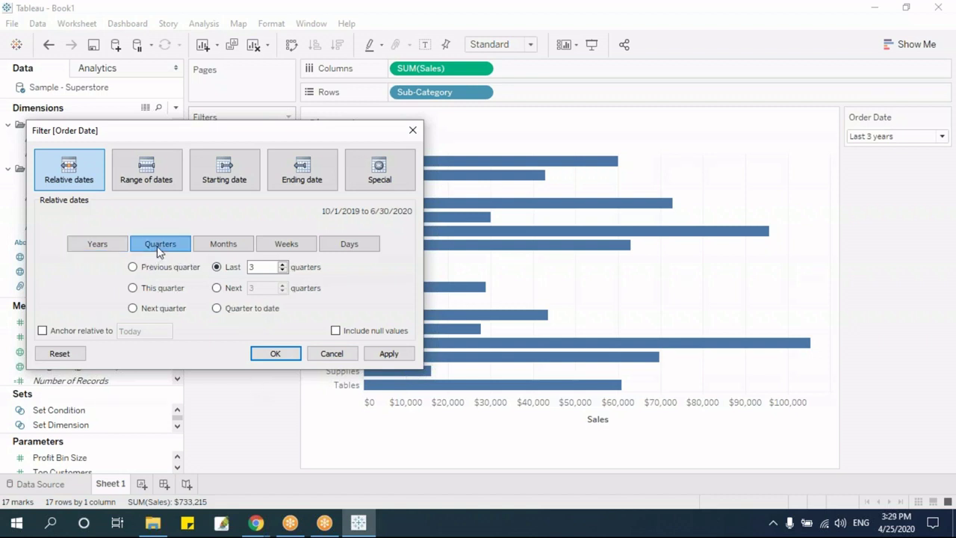
pyautogui.click(223, 243)
pyautogui.click(292, 244)
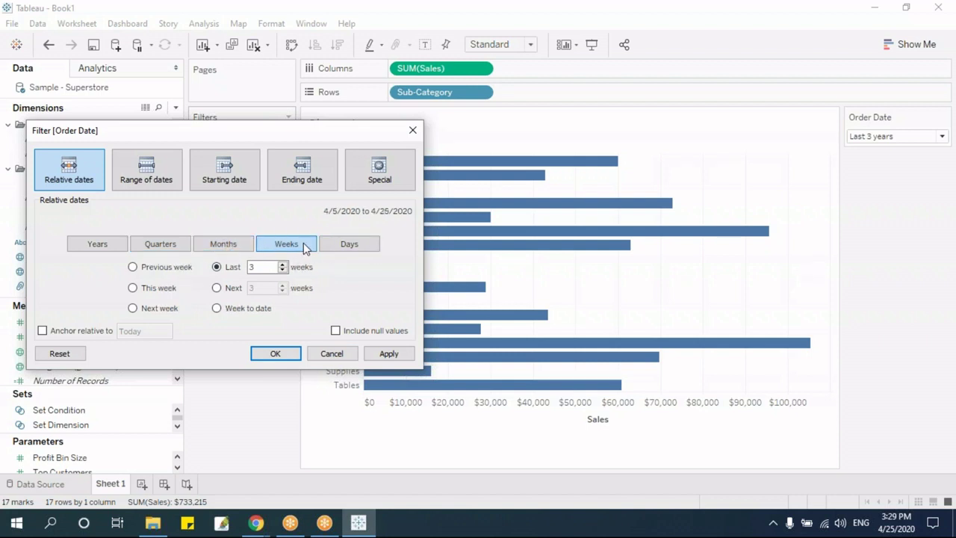
pyautogui.click(275, 353)
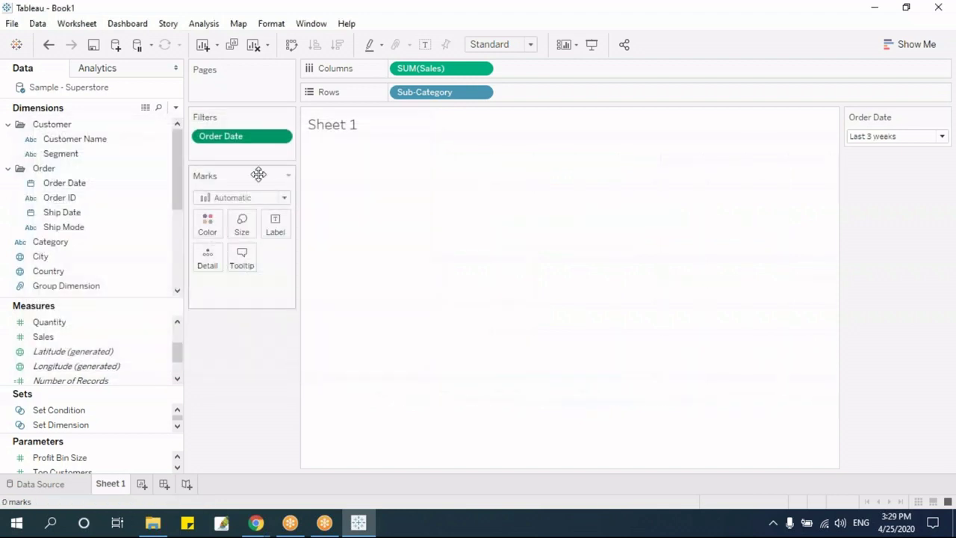
# Step: Remove the Order Date filter and add a new one by Years, leaving every year unselected
pyautogui.moveTo(262, 138); pyautogui.dragTo(281, 386)
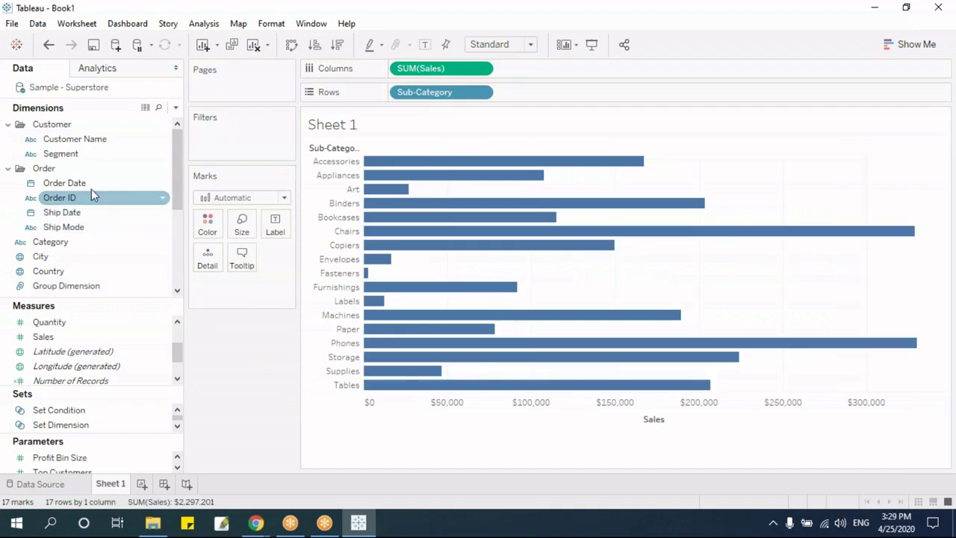
pyautogui.moveTo(71, 183); pyautogui.dragTo(226, 156)
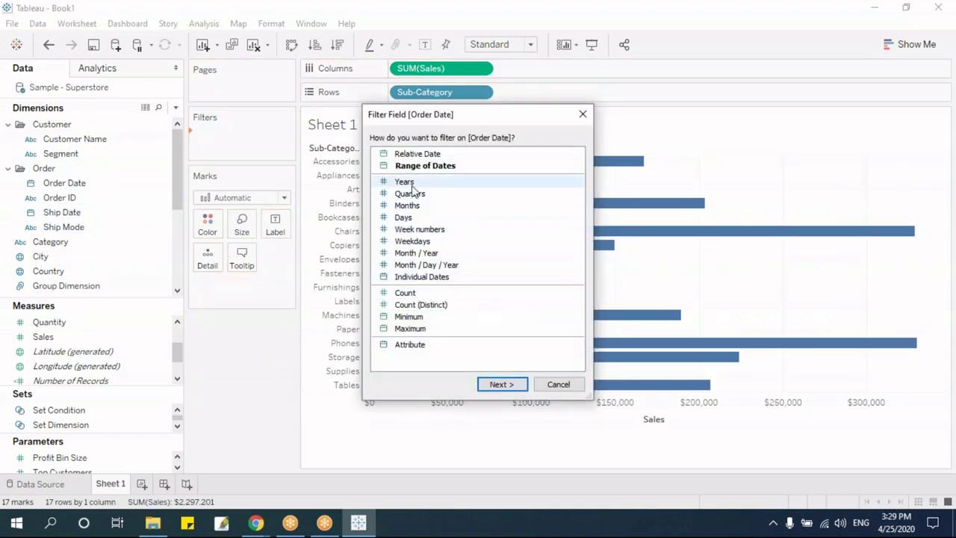
pyautogui.click(409, 183)
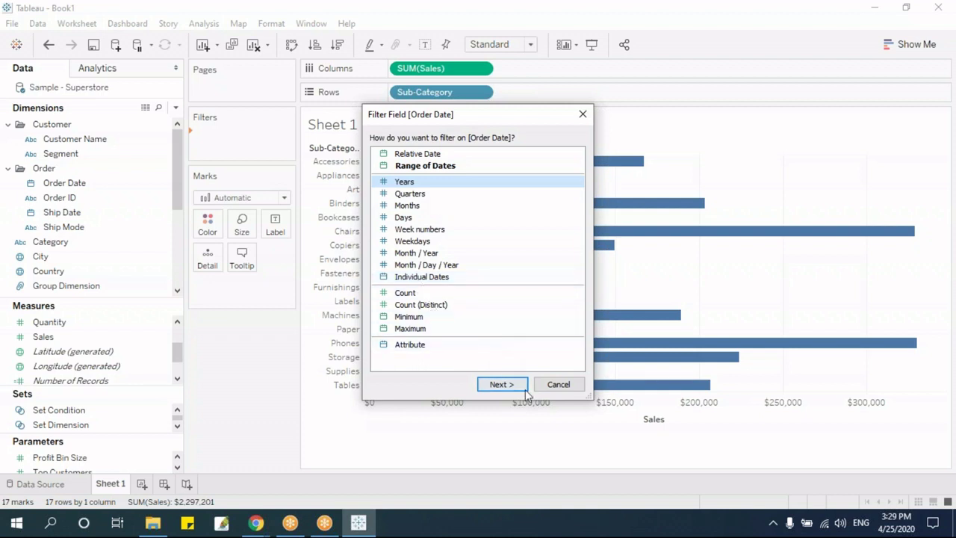
pyautogui.click(501, 384)
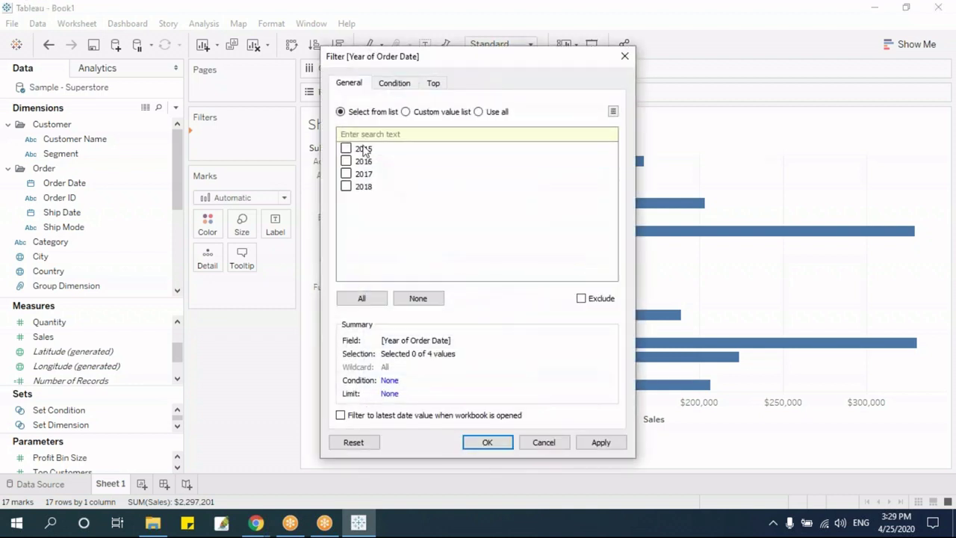
pyautogui.moveTo(460, 57); pyautogui.dragTo(276, 70)
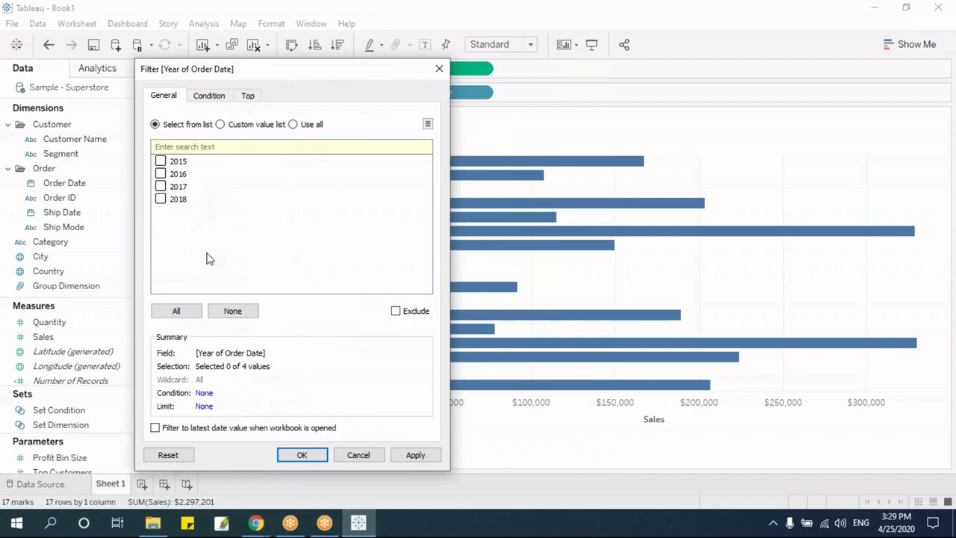
pyautogui.click(320, 455)
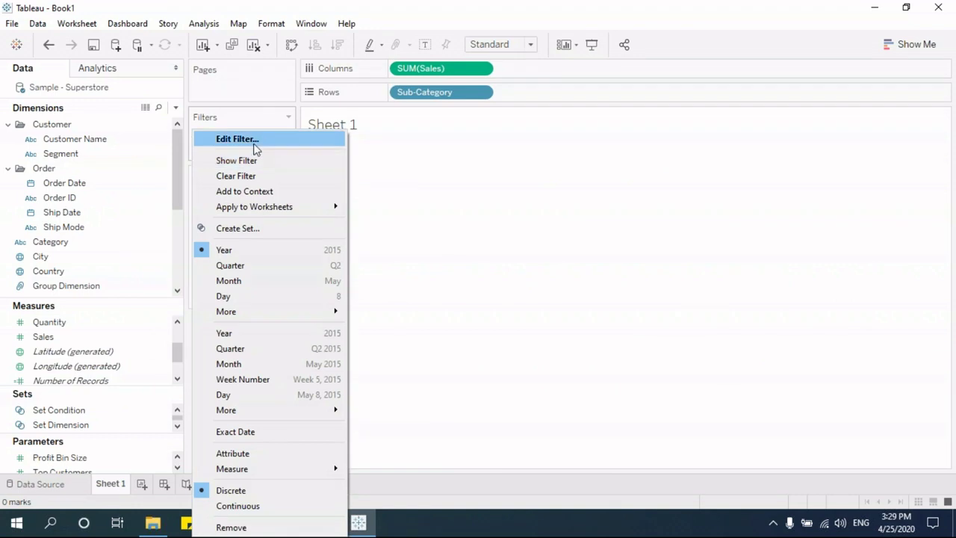
# Step: Edit the Year of Order Date filter to include 2015, 2016, 2017 and 2018
pyautogui.click(254, 142)
pyautogui.click(345, 149)
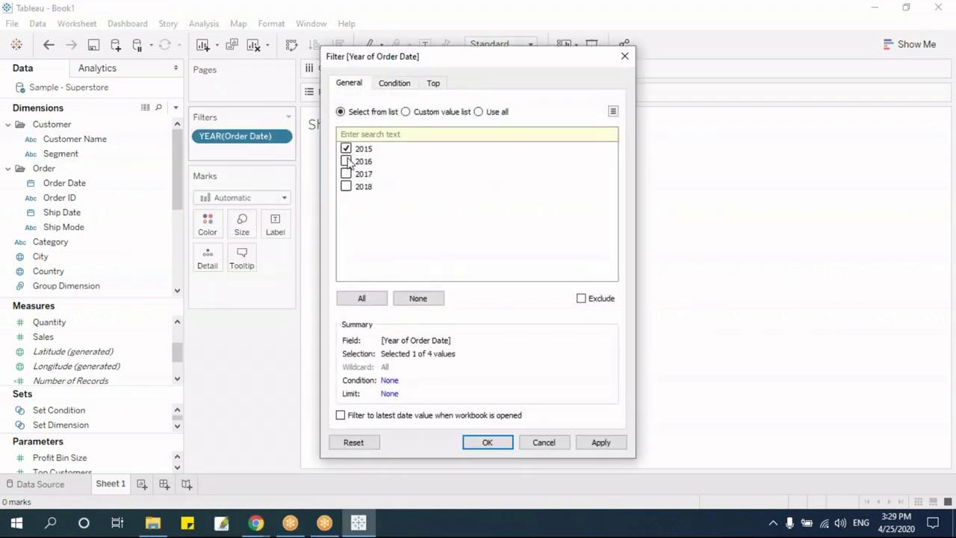
pyautogui.click(346, 173)
pyautogui.click(346, 185)
pyautogui.click(486, 442)
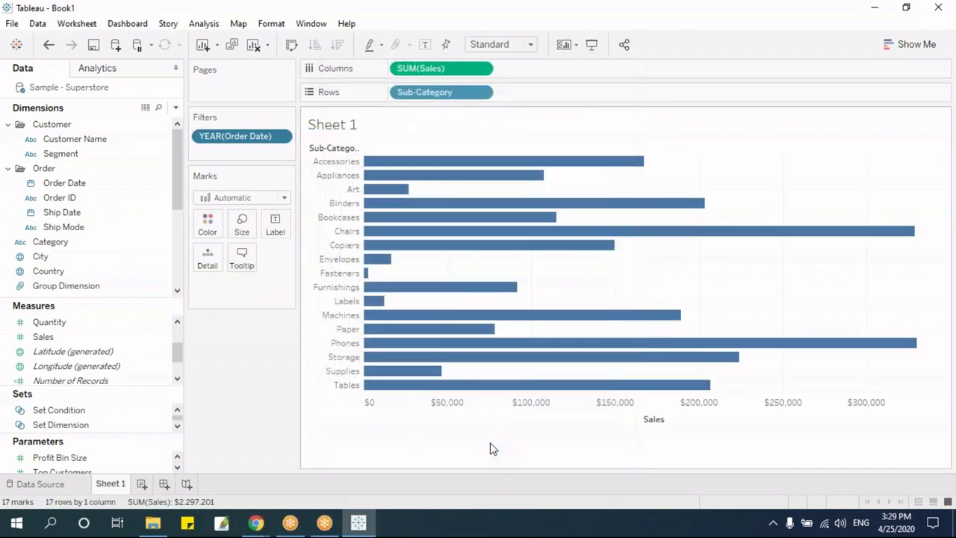
# Step: Show the year filter card beside the chart and limit the selection to 2016
pyautogui.click(282, 136)
pyautogui.click(277, 160)
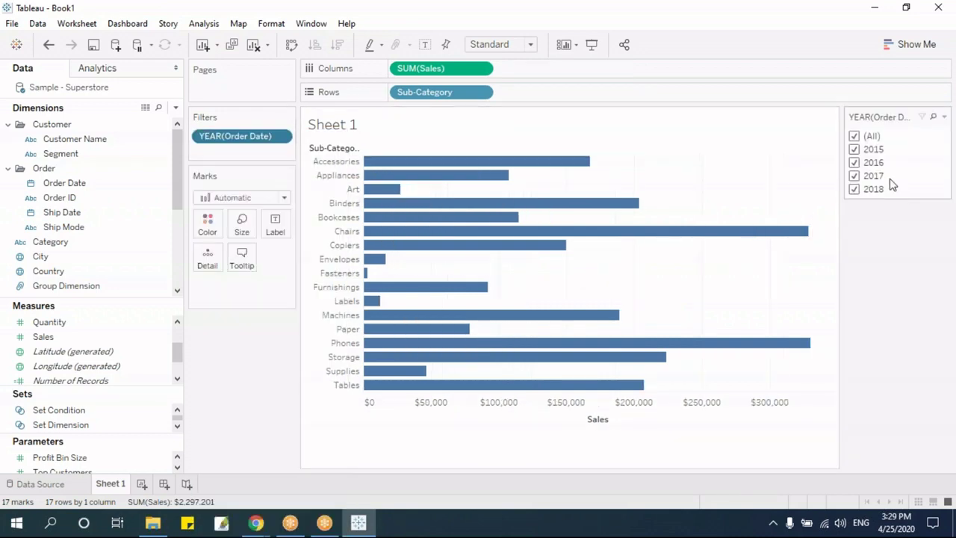
pyautogui.click(855, 136)
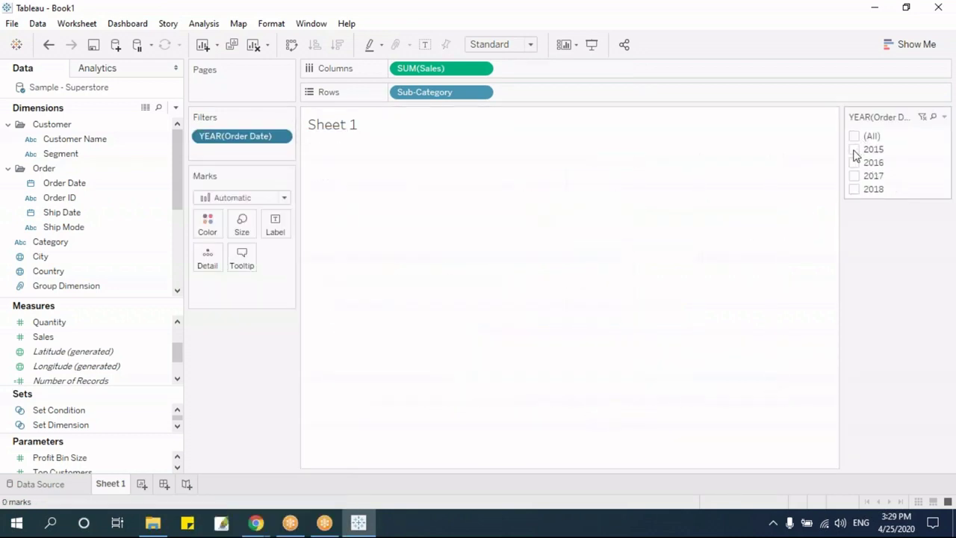
pyautogui.click(855, 163)
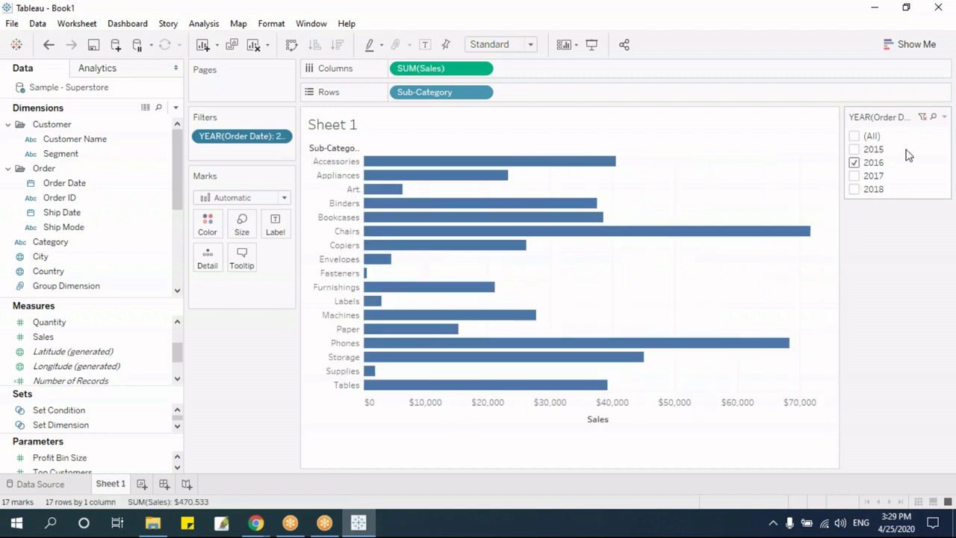
# Step: Switch the year filter card to Single Value (dropdown) and choose 2015, 2017 and finally 2018
pyautogui.click(945, 117)
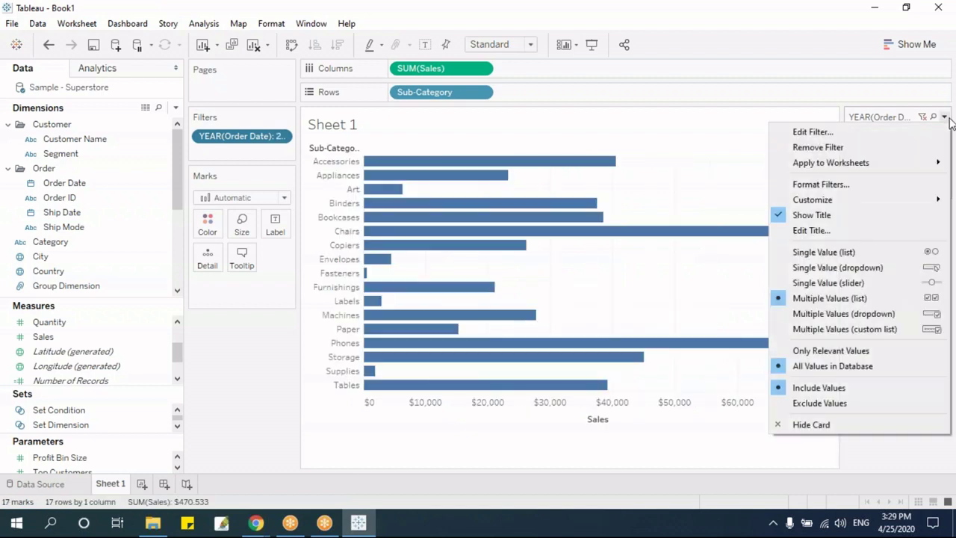
pyautogui.click(866, 268)
pyautogui.click(941, 136)
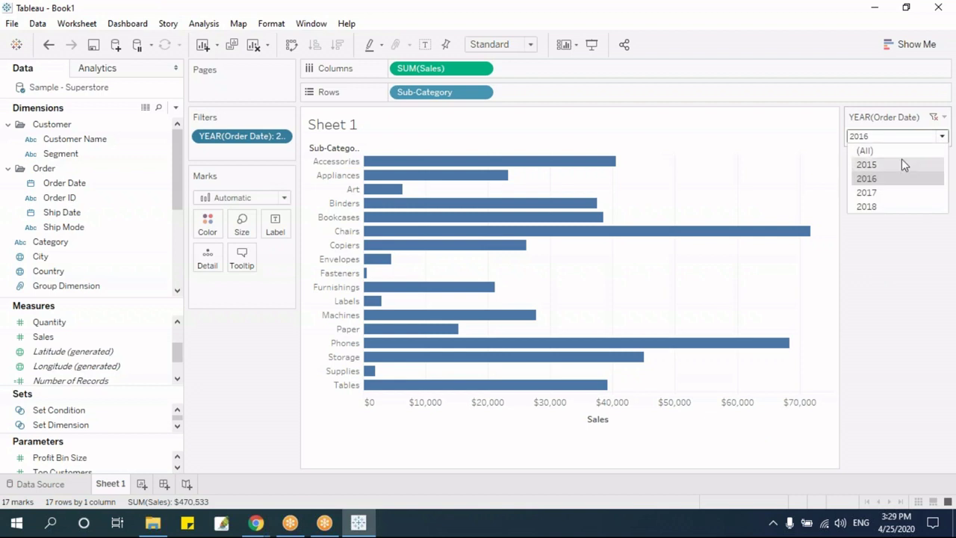
pyautogui.click(902, 162)
pyautogui.click(897, 139)
pyautogui.click(889, 192)
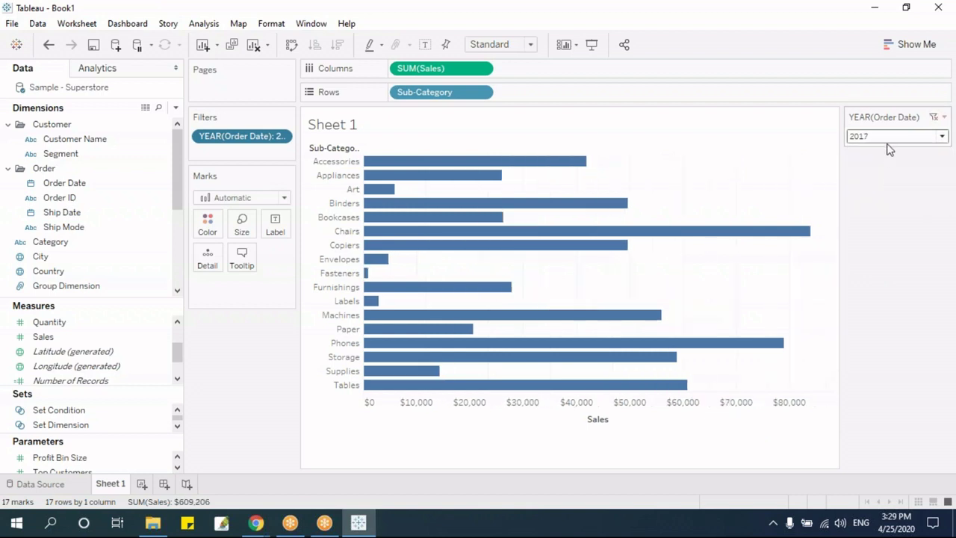
pyautogui.click(889, 137)
pyautogui.click(888, 206)
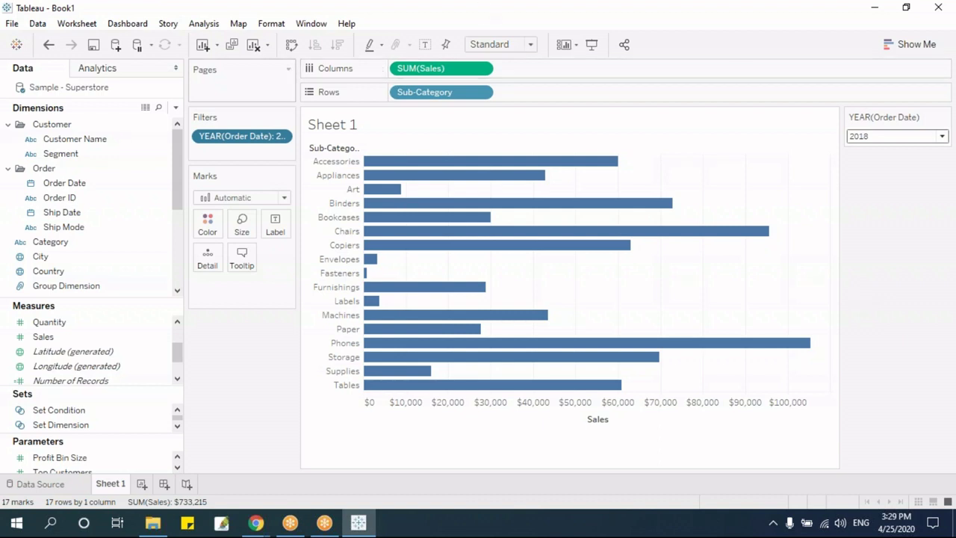
# Step: Remove the year filter and open a new Order Date filter by Quarters, cancelling it without applying any selection
pyautogui.moveTo(256, 136); pyautogui.dragTo(263, 379)
pyautogui.moveTo(64, 183); pyautogui.dragTo(235, 141)
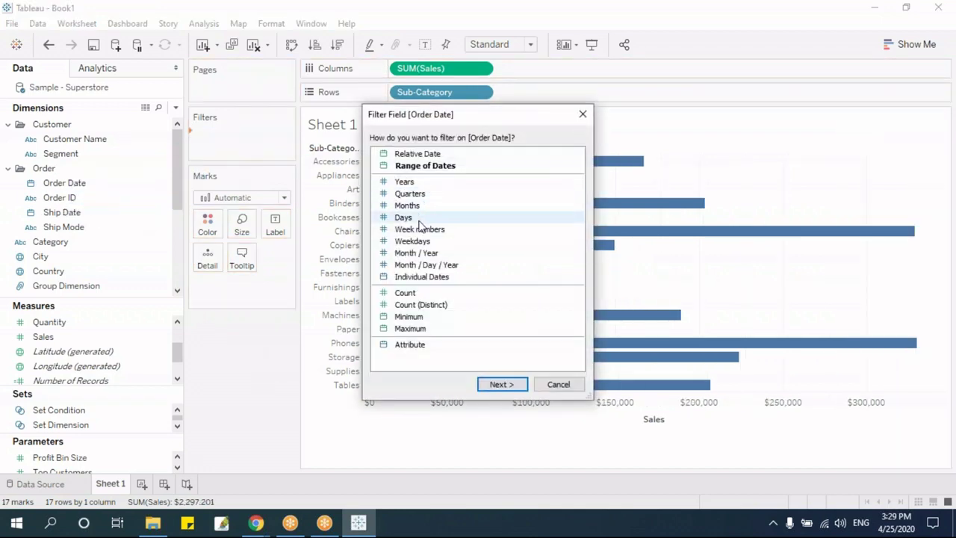
pyautogui.click(422, 195)
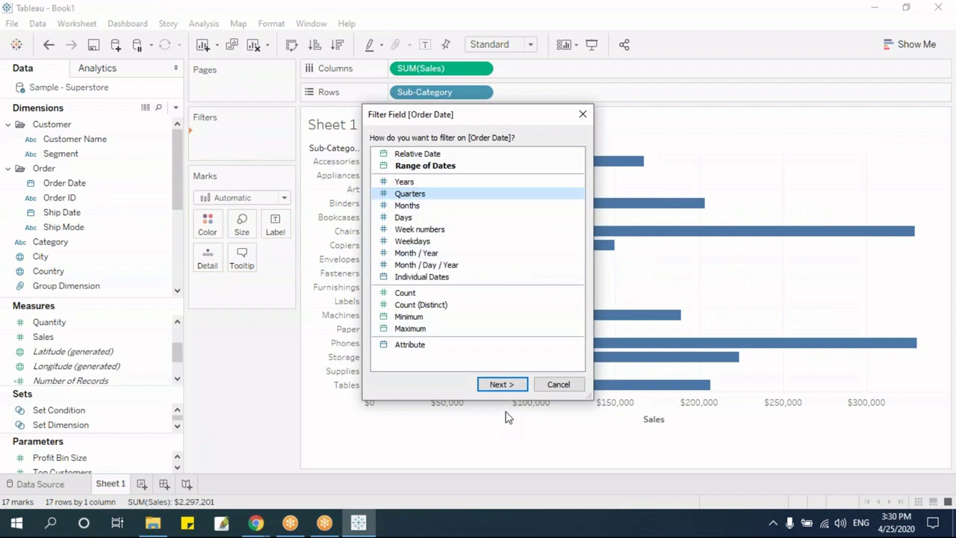
pyautogui.click(506, 384)
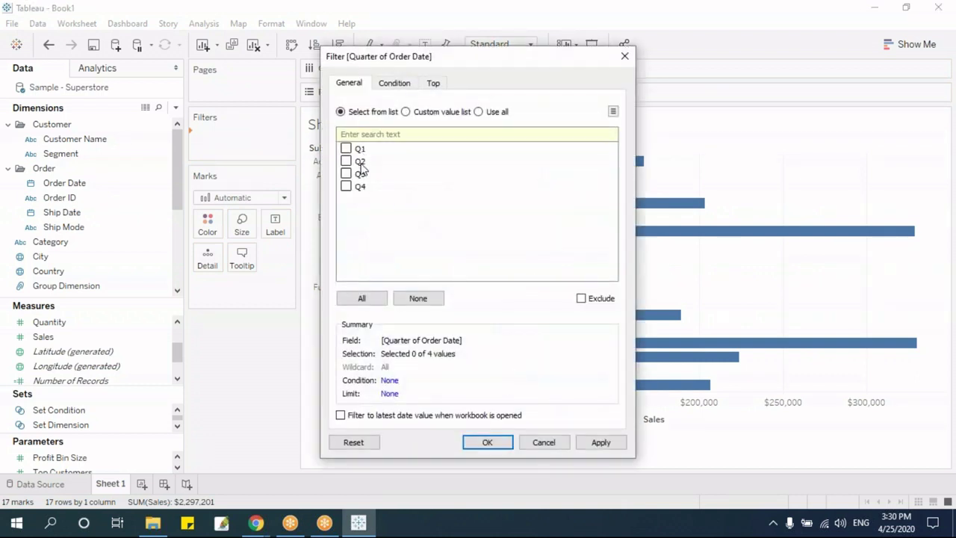
pyautogui.click(554, 442)
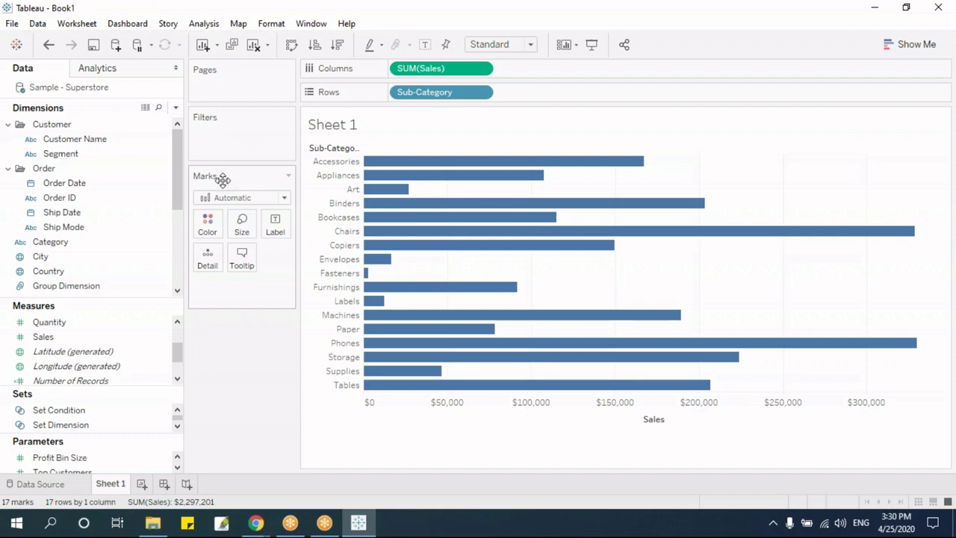
# Step: Clear the whole worksheet and select the Sales measure
pyautogui.hotkey('alt', 'shift', 'BackSpace')
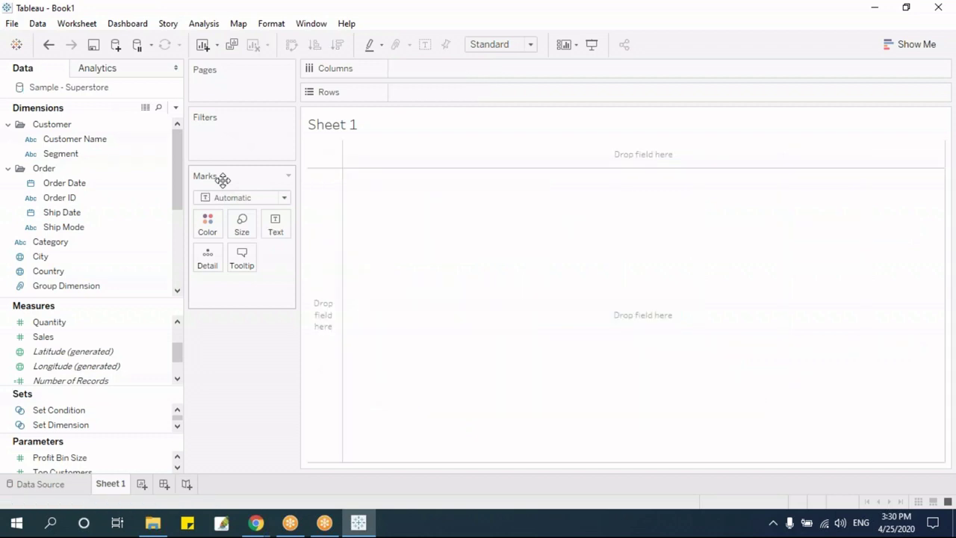
pyautogui.click(52, 339)
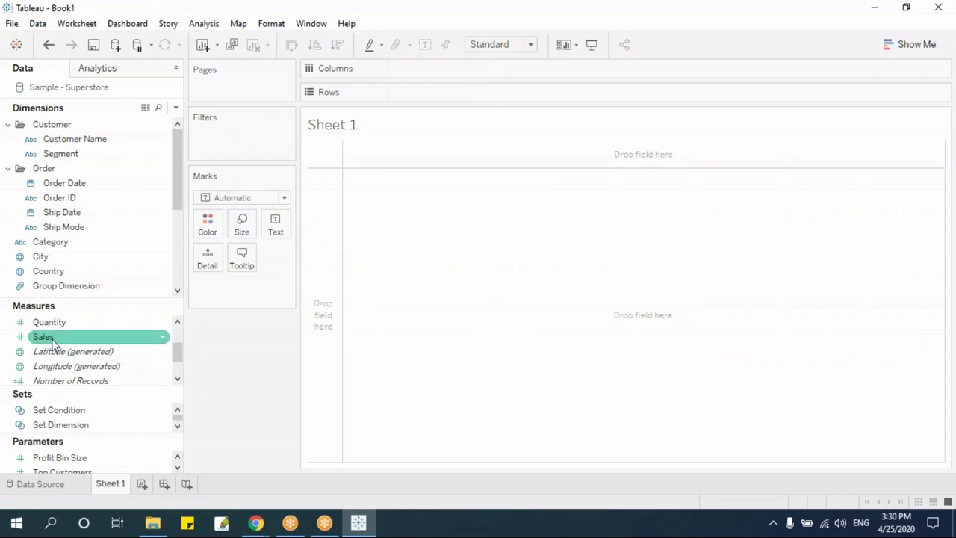
pyautogui.click(77, 323)
pyautogui.click(63, 338)
pyautogui.click(58, 324)
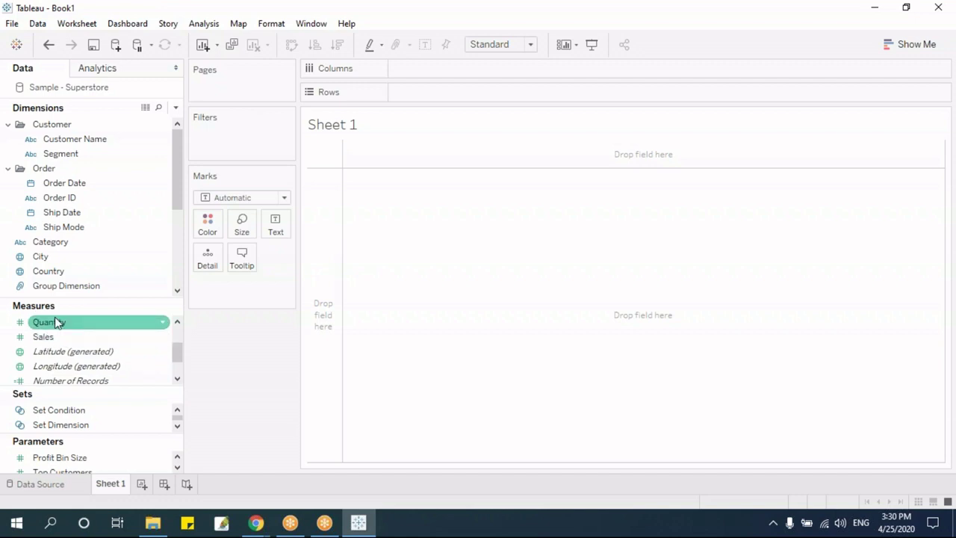
pyautogui.click(57, 337)
# Step: Add a Sales filter on All values, keeping the full range of values
pyautogui.moveTo(47, 340); pyautogui.dragTo(228, 141)
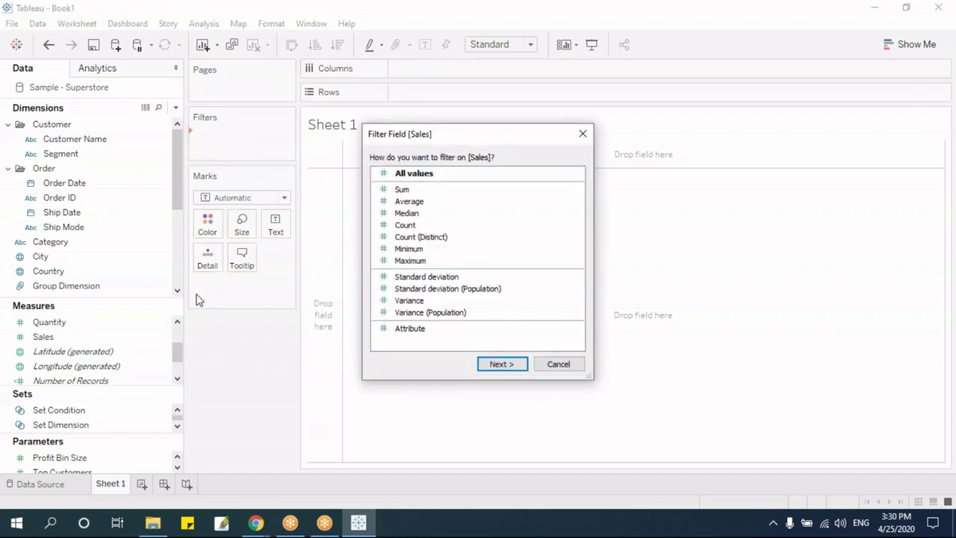
pyautogui.moveTo(431, 138); pyautogui.dragTo(351, 127)
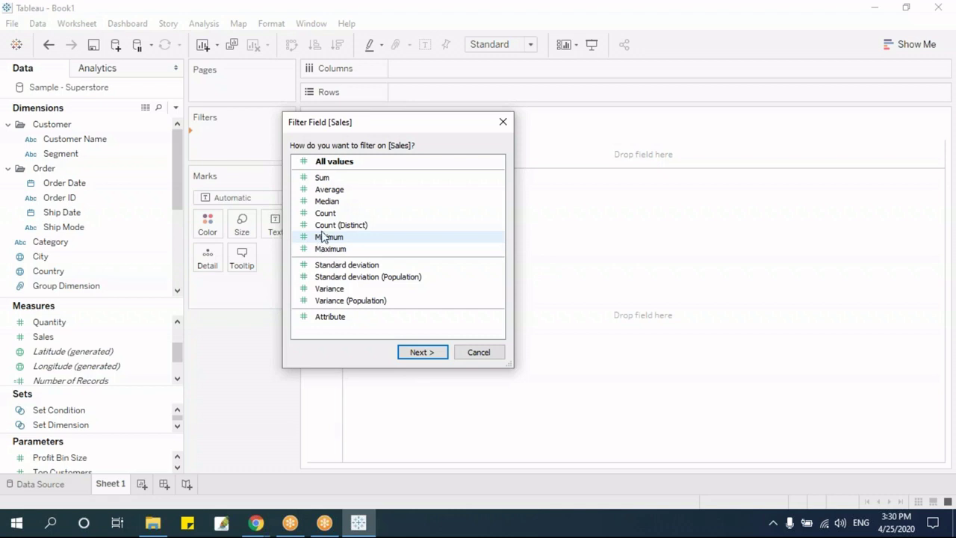
pyautogui.click(320, 163)
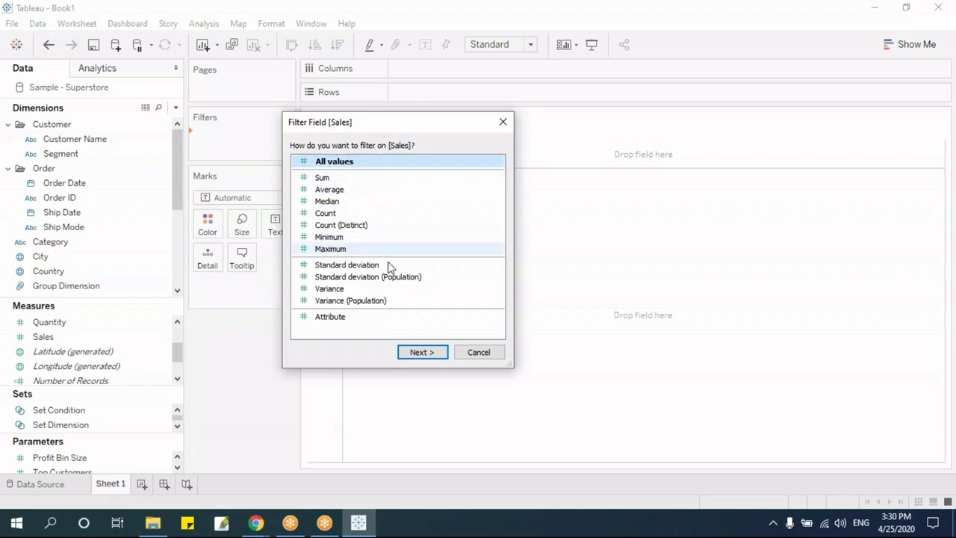
pyautogui.click(422, 352)
pyautogui.moveTo(395, 142); pyautogui.dragTo(262, 123)
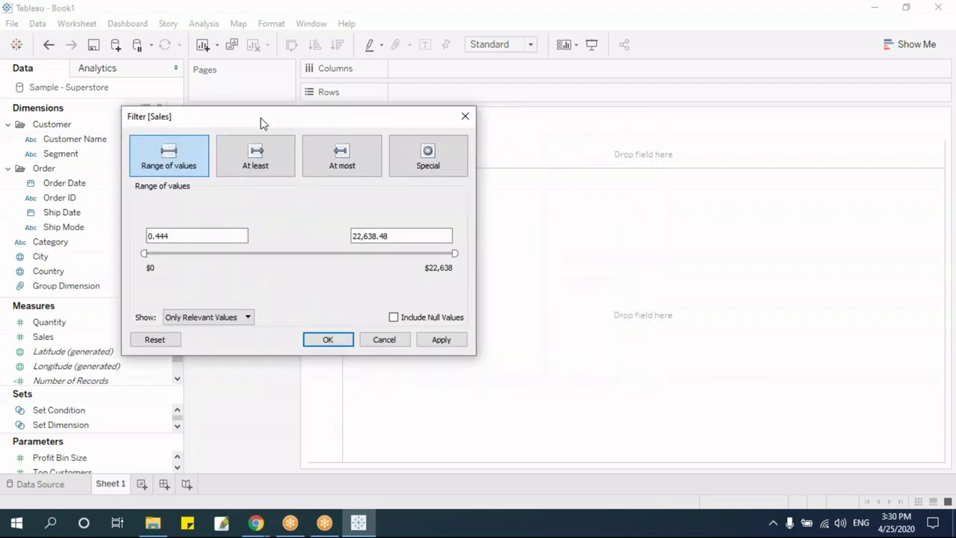
pyautogui.moveTo(188, 235); pyautogui.dragTo(142, 236)
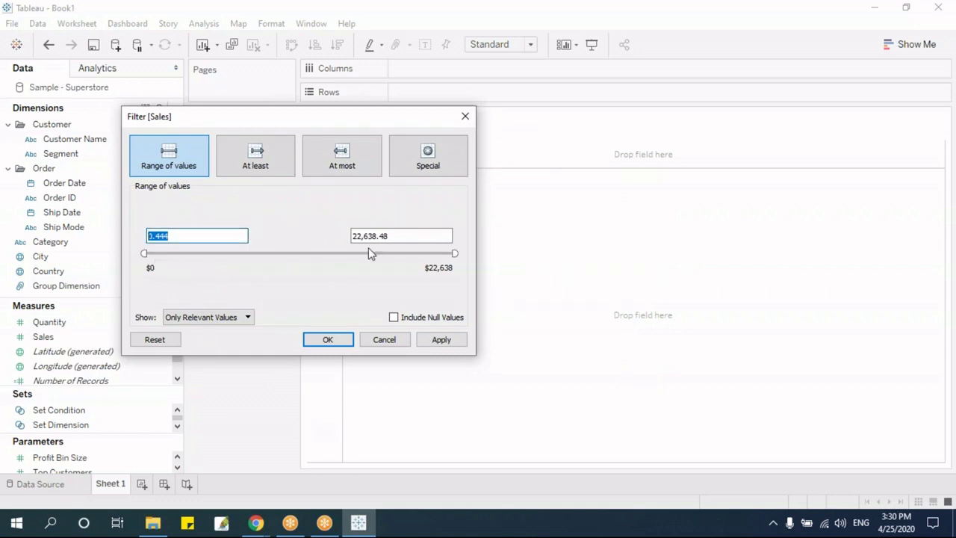
pyautogui.moveTo(387, 236); pyautogui.dragTo(351, 236)
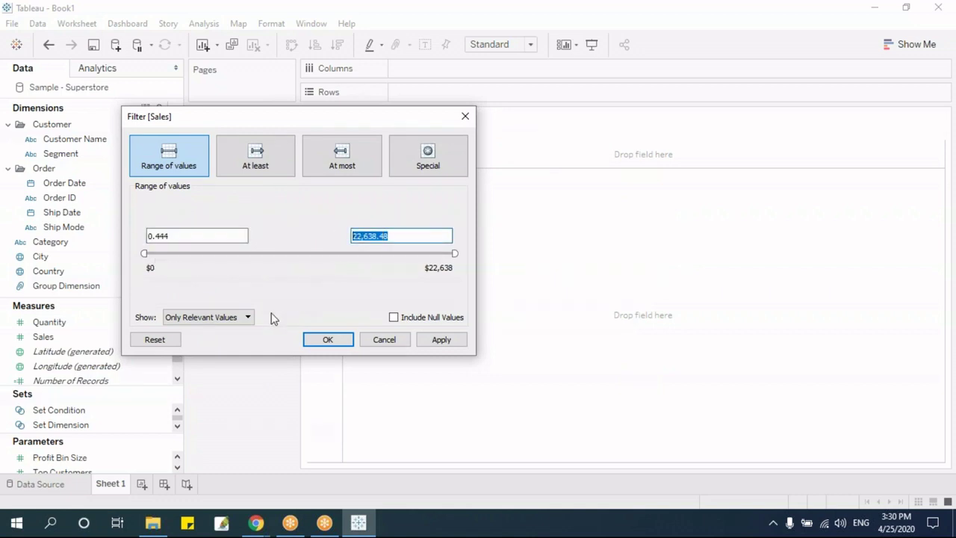
pyautogui.click(332, 342)
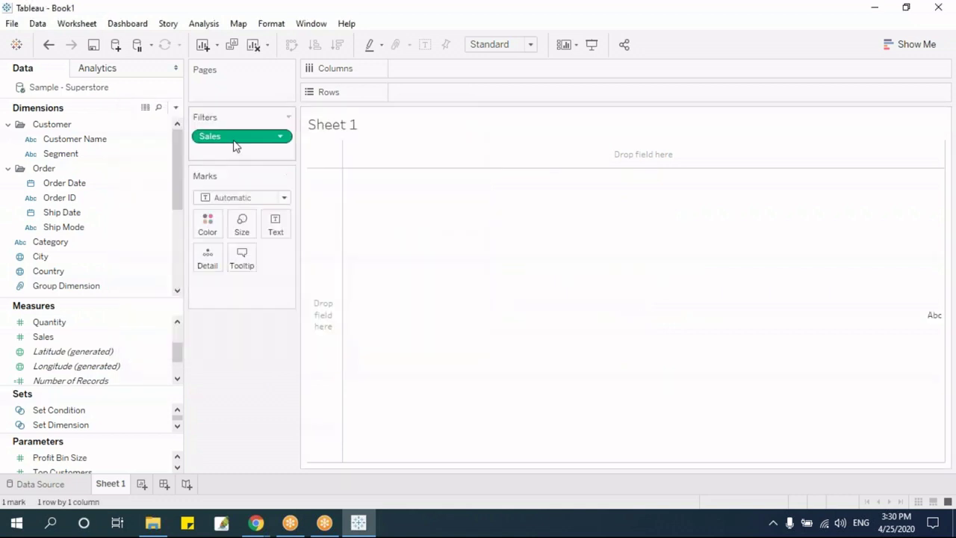
# Step: Build a text table with Customer Name on the rows and Sales as the displayed values
pyautogui.moveTo(176, 173); pyautogui.dragTo(183, 133)
pyautogui.moveTo(75, 140); pyautogui.dragTo(478, 96)
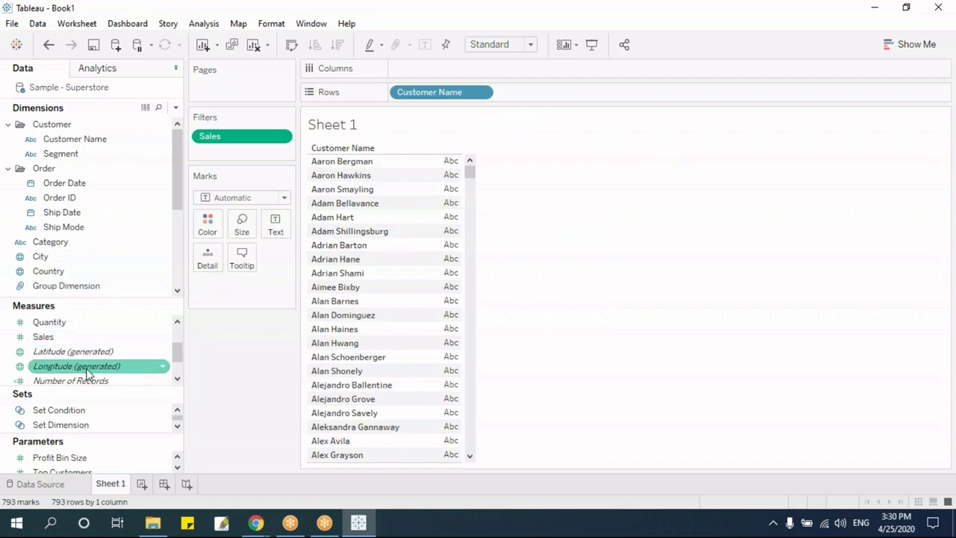
pyautogui.click(65, 340)
pyautogui.moveTo(66, 342); pyautogui.dragTo(450, 212)
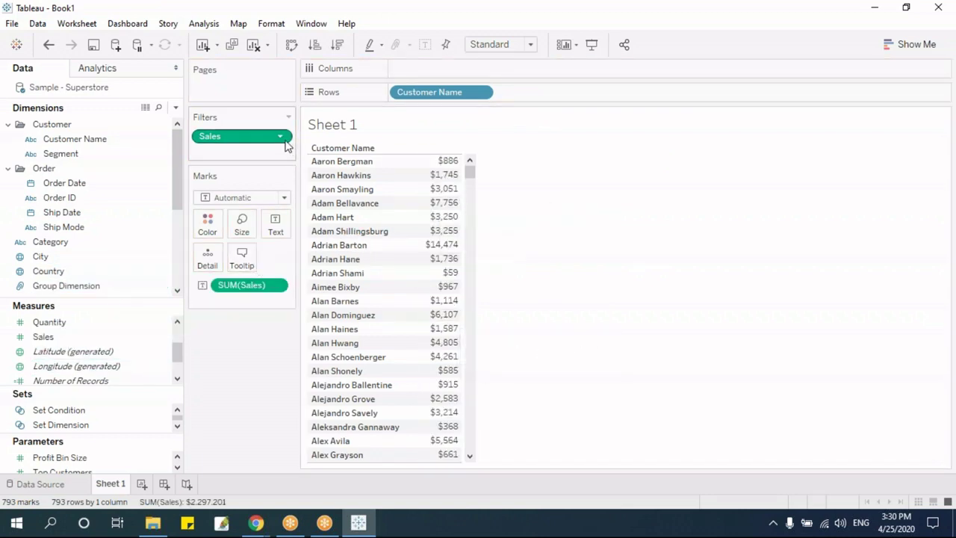
# Step: Set the upper limit of the Sales filter's range of values to 10,000 and apply it
pyautogui.click(283, 141)
pyautogui.click(274, 157)
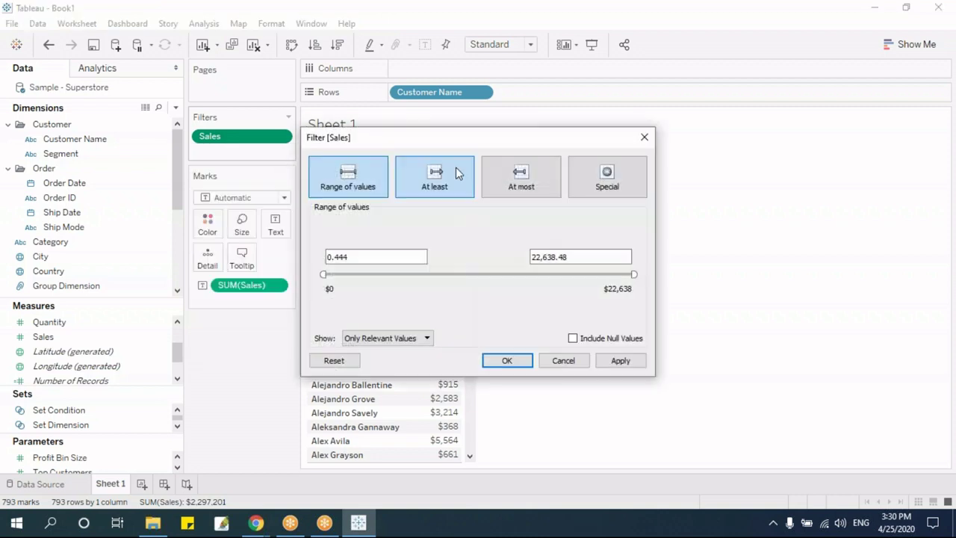
pyautogui.moveTo(450, 142); pyautogui.dragTo(703, 103)
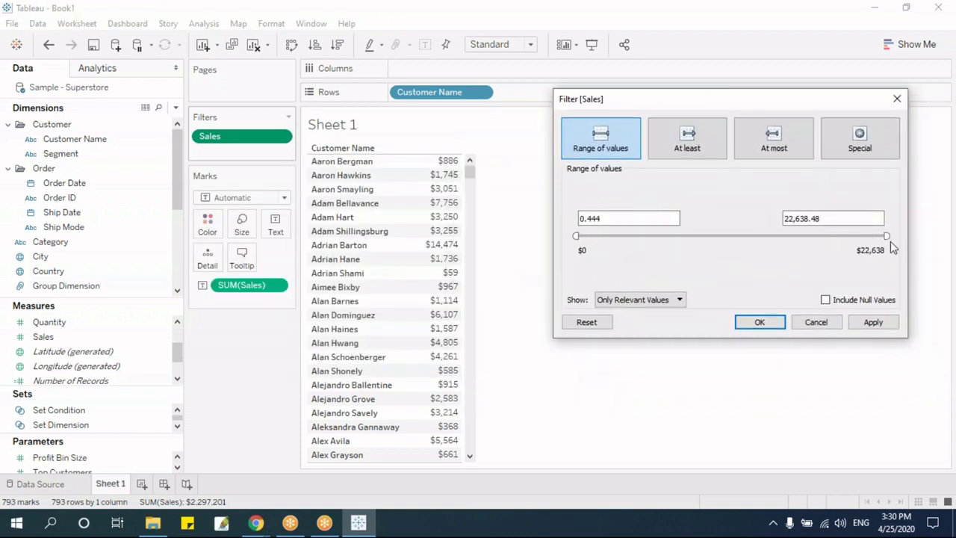
pyautogui.moveTo(887, 237); pyautogui.dragTo(680, 262)
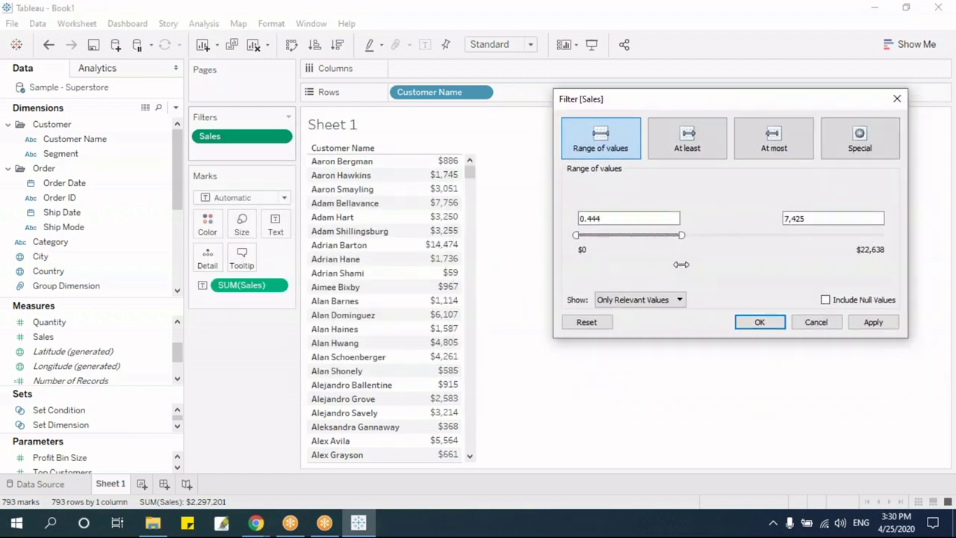
pyautogui.doubleClick(795, 218)
pyautogui.write('100')
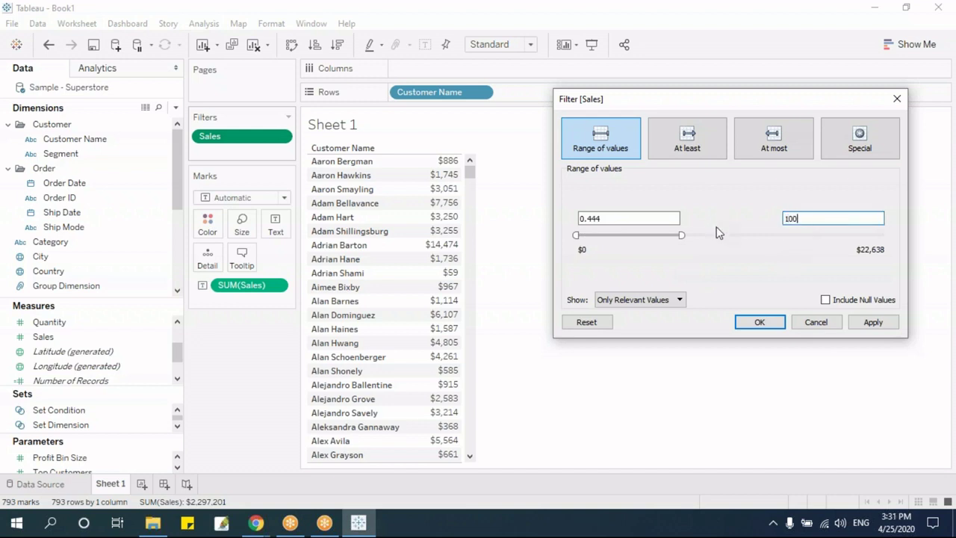
pyautogui.write('00')
pyautogui.moveTo(619, 218); pyautogui.dragTo(561, 216)
pyautogui.moveTo(859, 218); pyautogui.dragTo(761, 215)
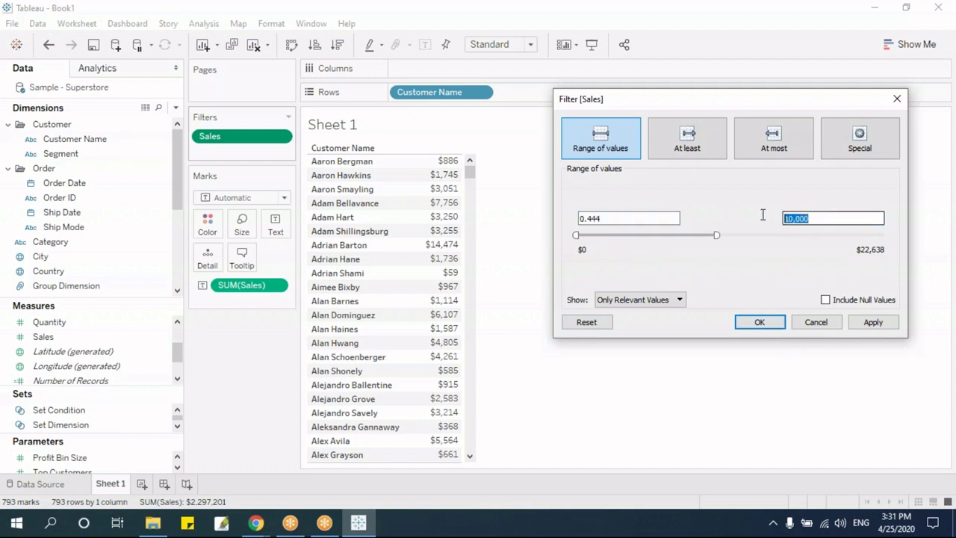
pyautogui.click(780, 323)
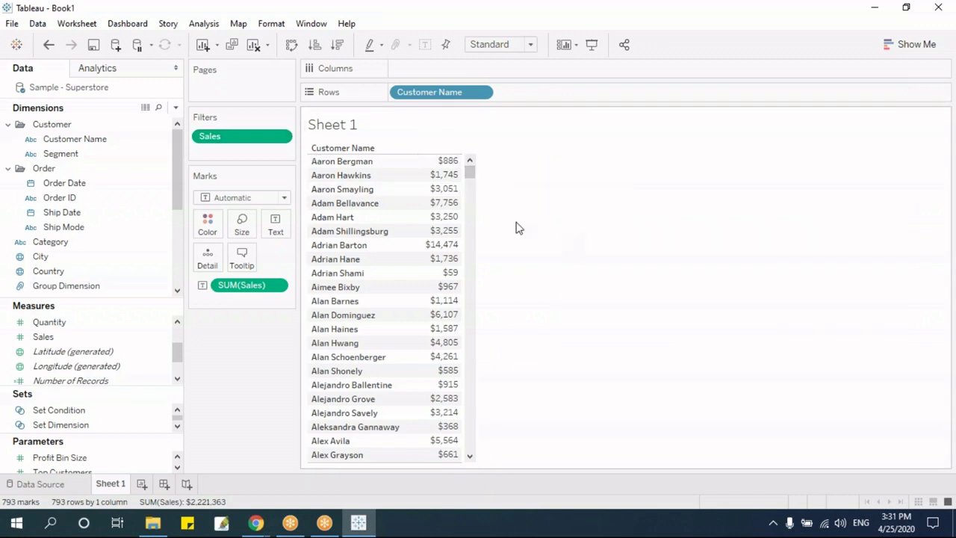
# Step: Sort the customers in descending order of Sales
pyautogui.click(337, 44)
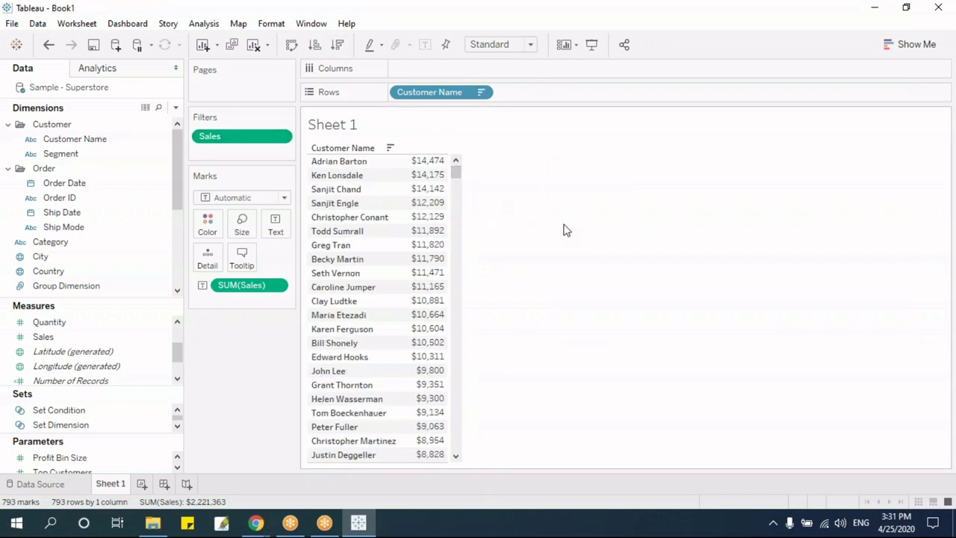
pyautogui.moveTo(427, 168)
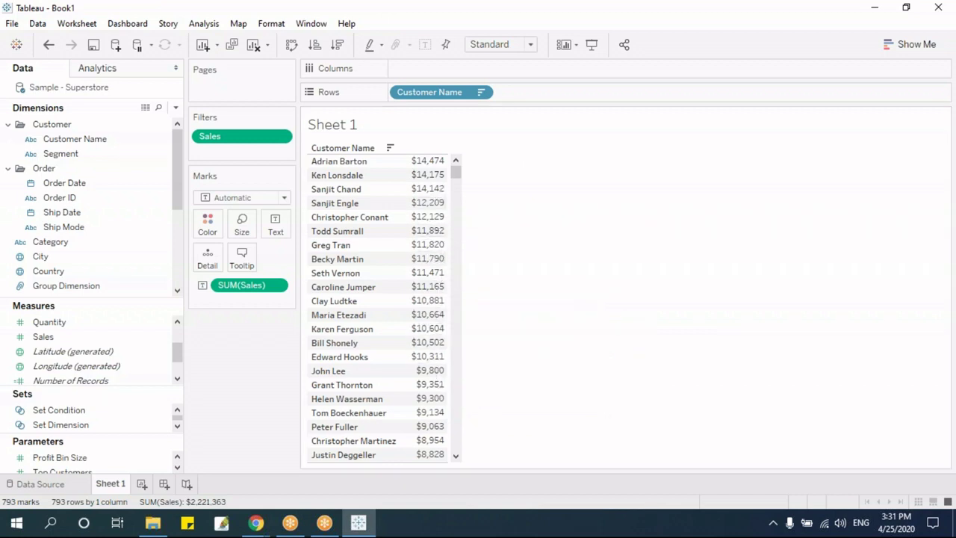
# Step: Examine the minimum and maximum limits of the Sales filter against the customer totals, closing it without changes
pyautogui.click(281, 137)
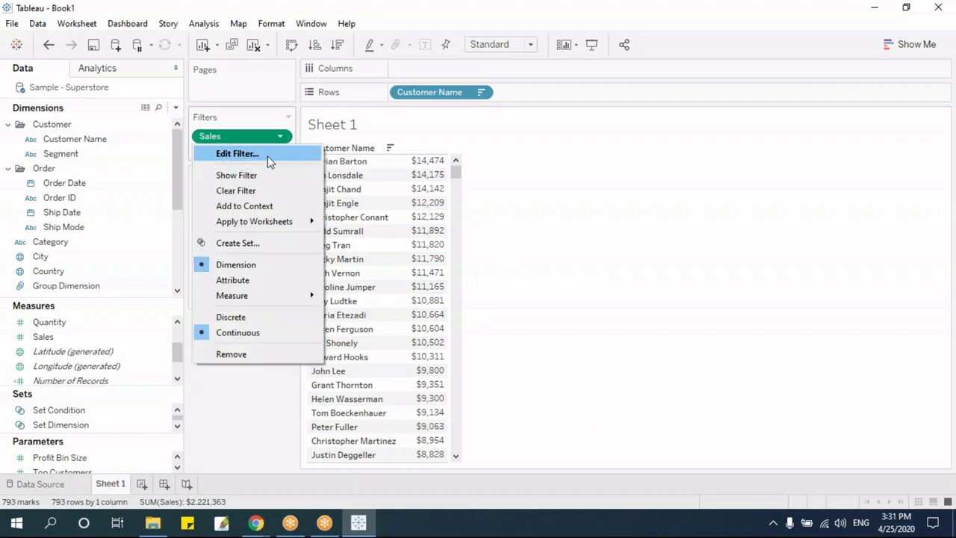
pyautogui.click(268, 158)
pyautogui.moveTo(512, 140); pyautogui.dragTo(703, 107)
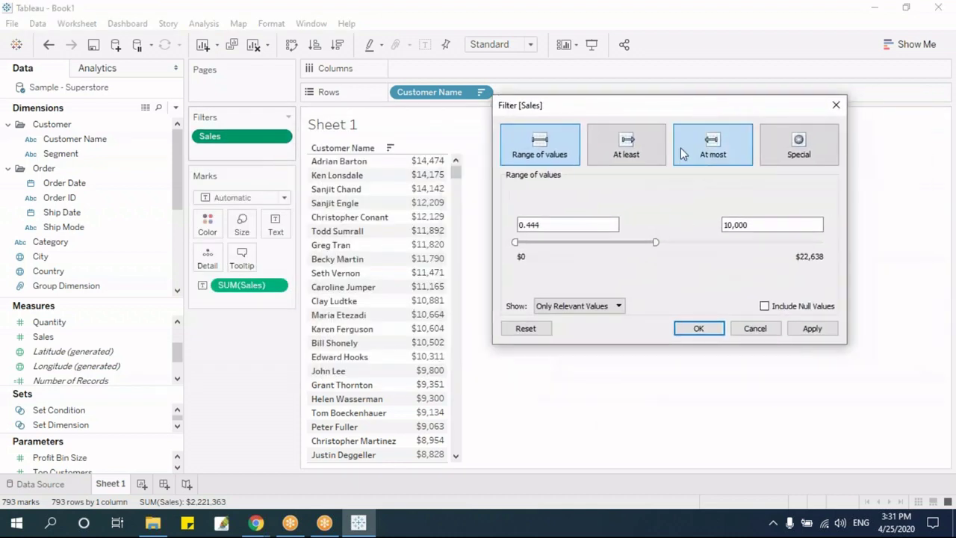
pyautogui.click(549, 225)
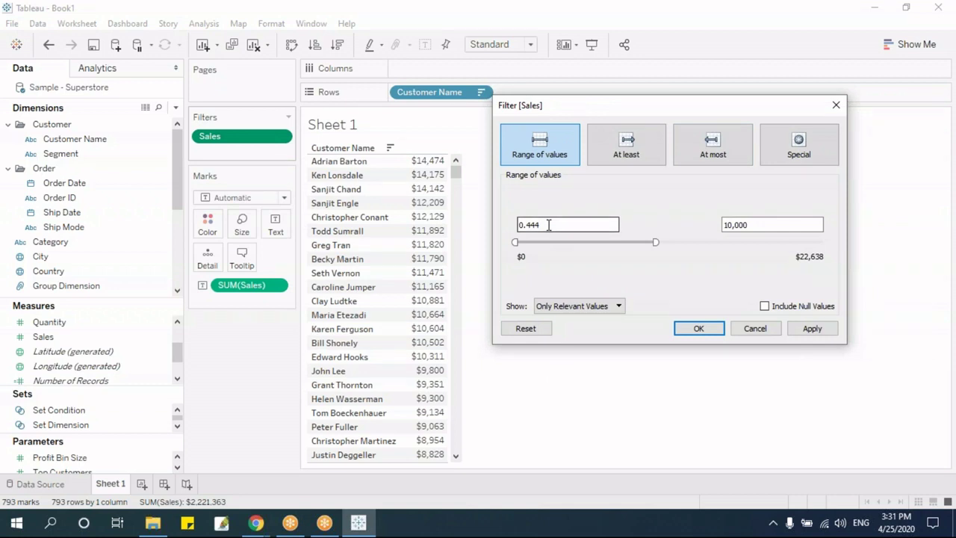
pyautogui.press('Tab')
pyautogui.click(754, 225)
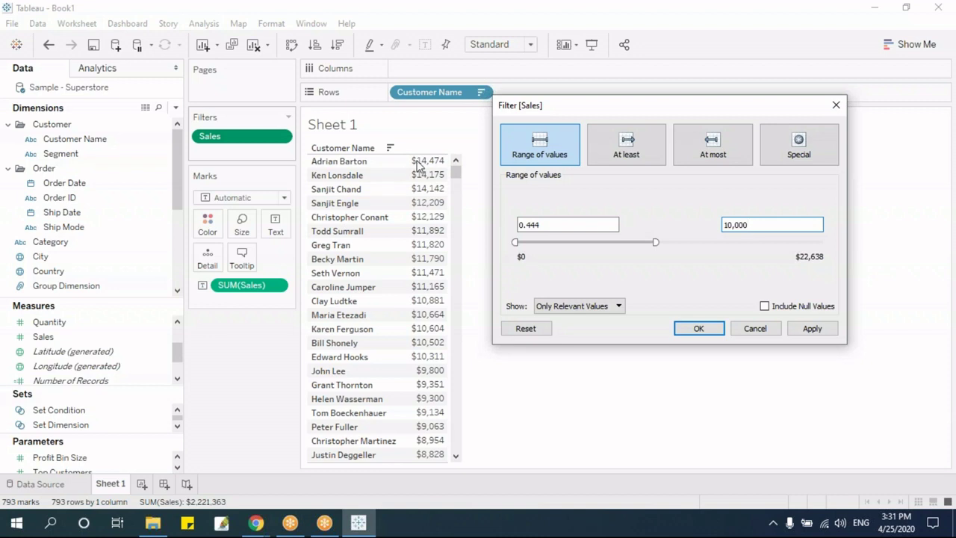
pyautogui.doubleClick(770, 224)
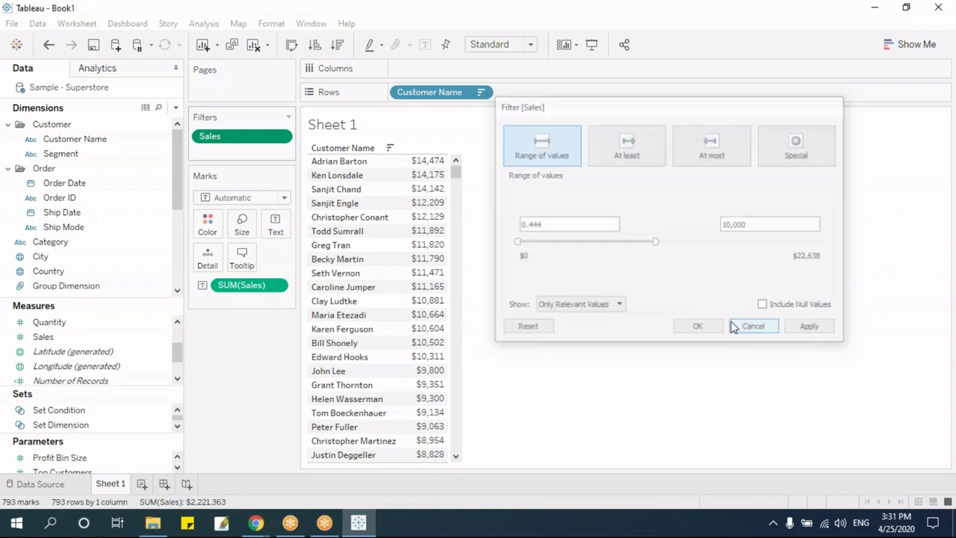
pyautogui.click(745, 327)
pyautogui.click(282, 138)
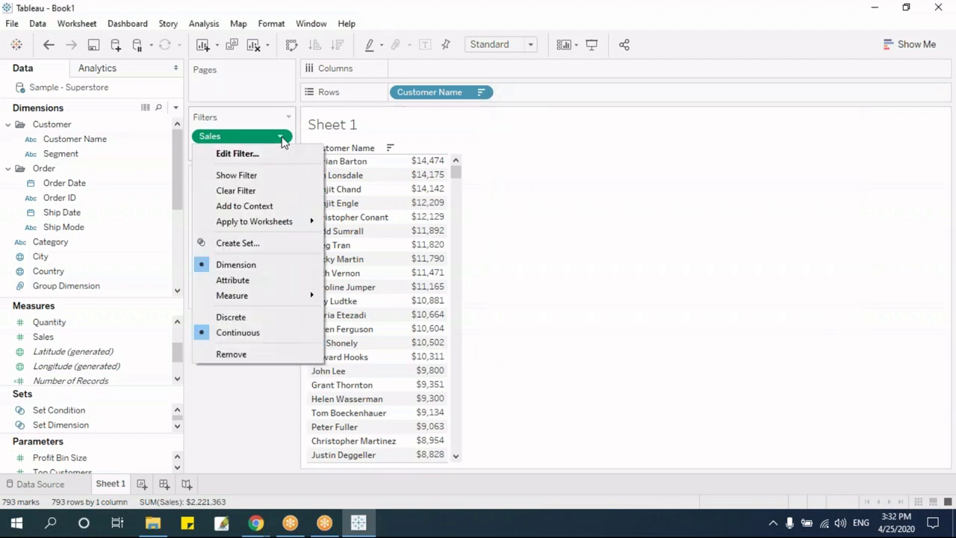
pyautogui.click(284, 157)
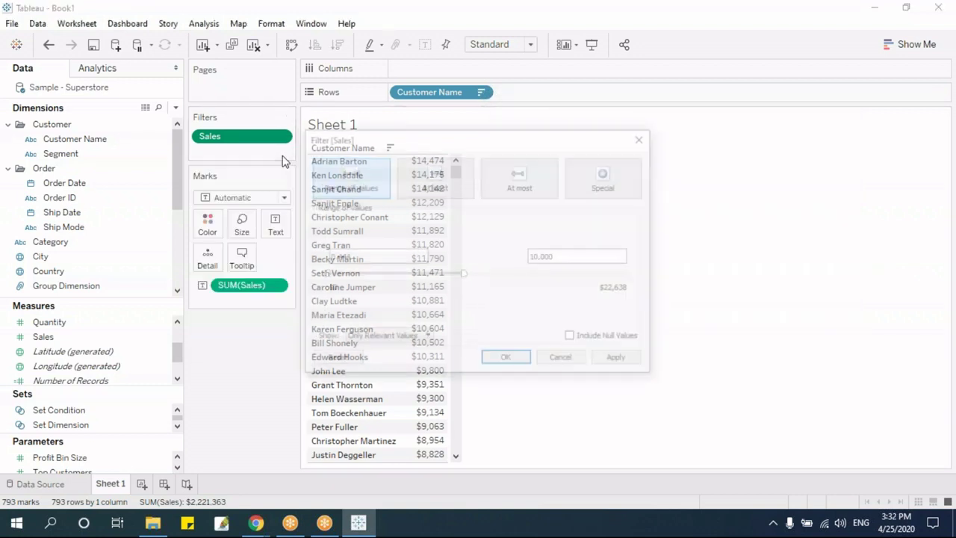
pyautogui.press('Escape')
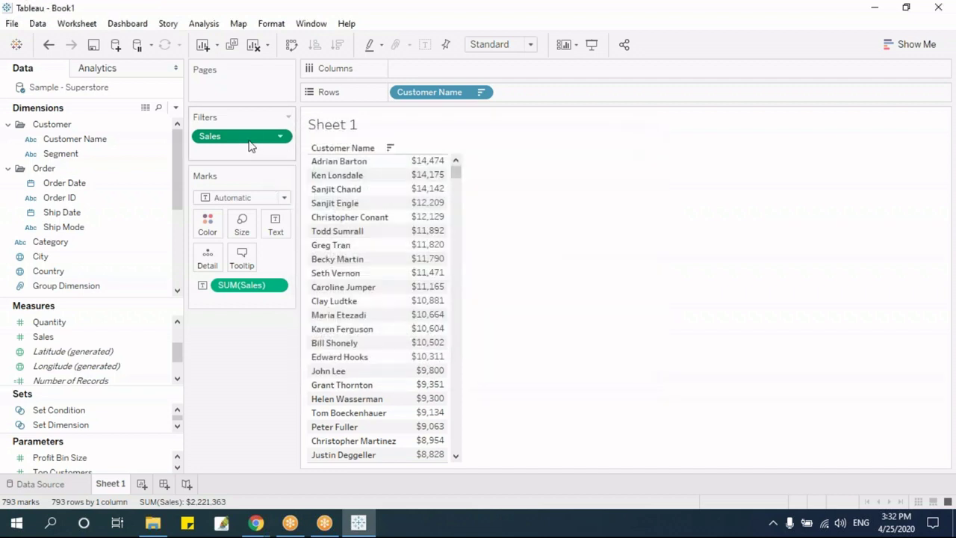
# Step: Replace the all-values Sales filter with one on the Sum of Sales, keeping the full range of values
pyautogui.moveTo(249, 142); pyautogui.dragTo(254, 380)
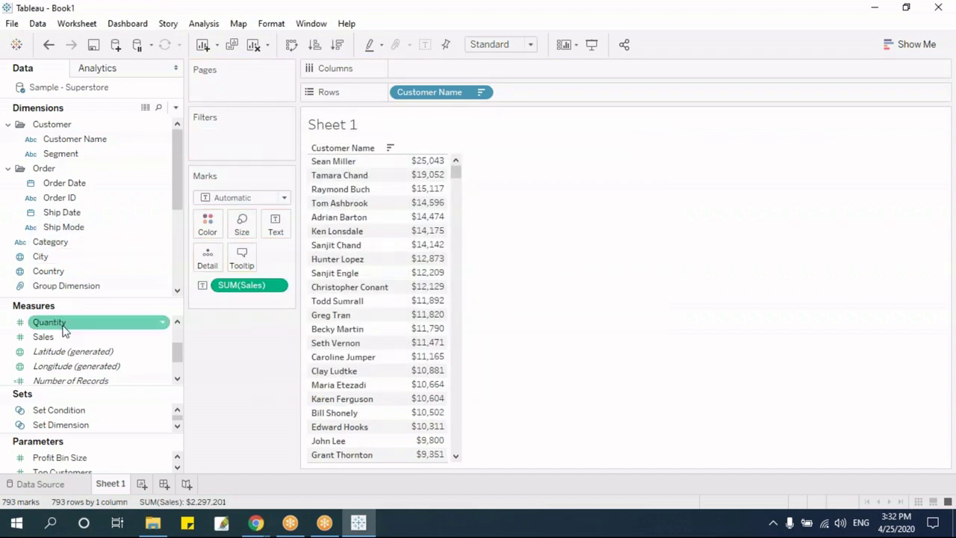
pyautogui.moveTo(45, 336); pyautogui.dragTo(212, 138)
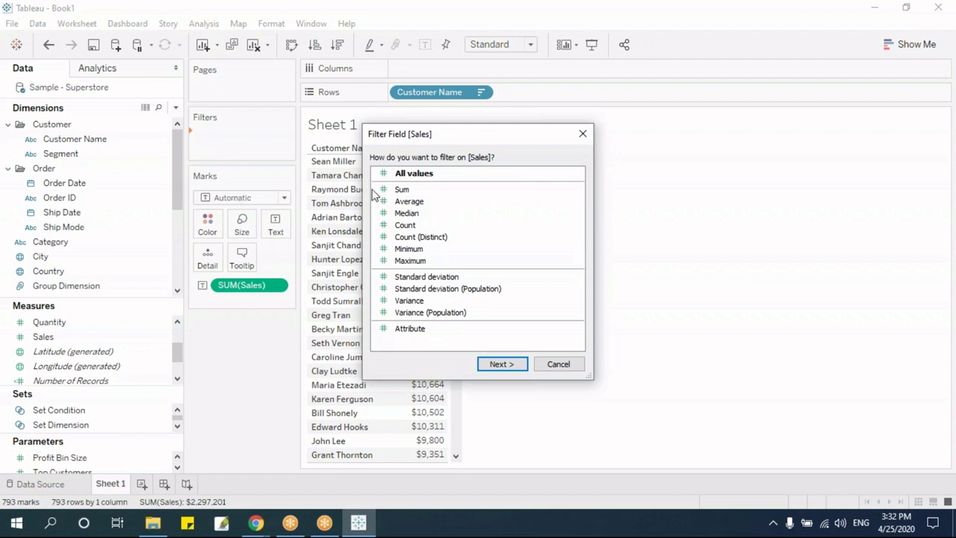
pyautogui.click(404, 189)
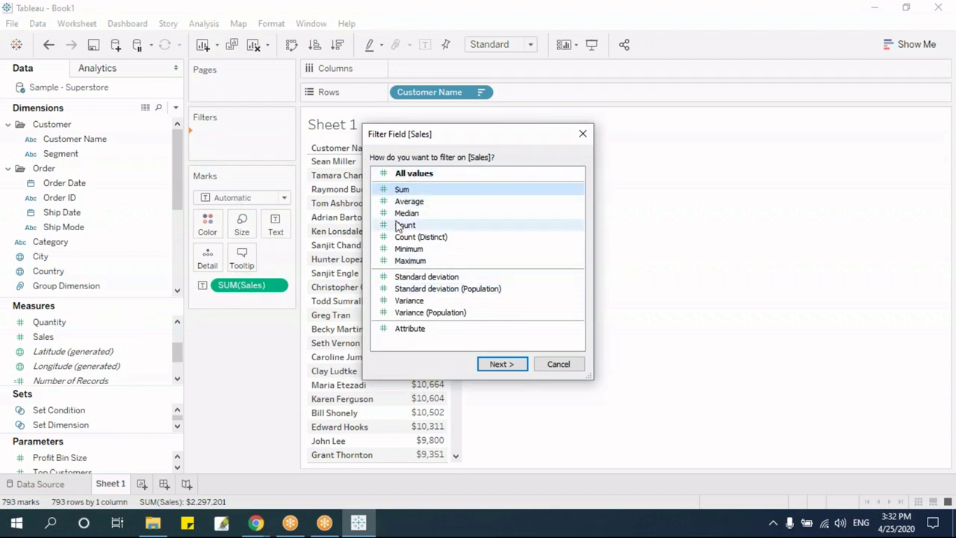
pyautogui.click(503, 363)
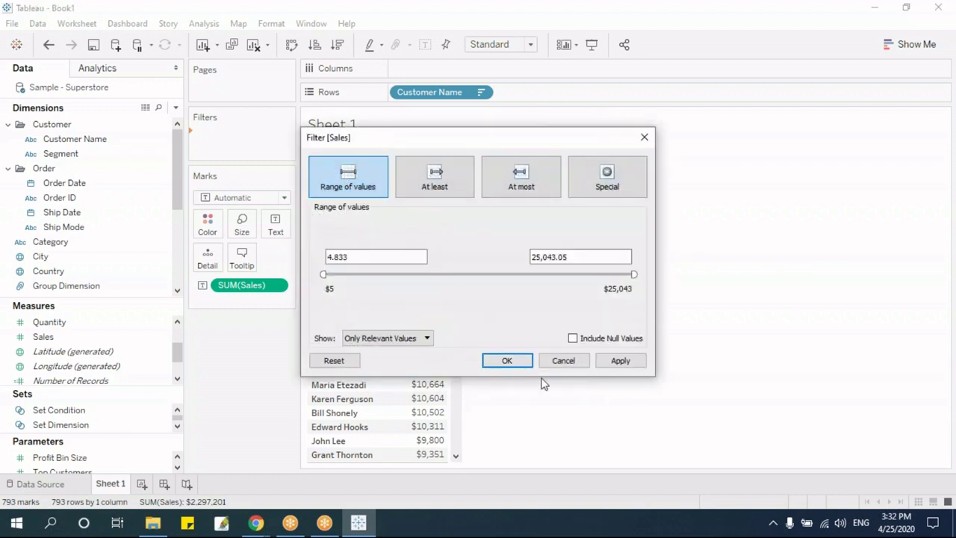
pyautogui.moveTo(374, 256); pyautogui.dragTo(307, 249)
pyautogui.click(507, 371)
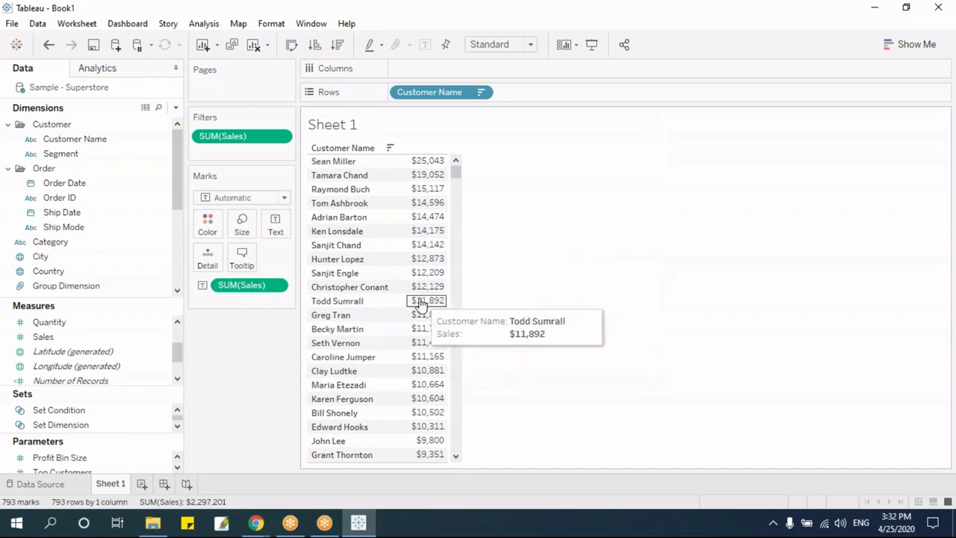
# Step: Set the upper limit of the SUM(Sales) filter's range of values to 10,000 and apply it
pyautogui.click(284, 137)
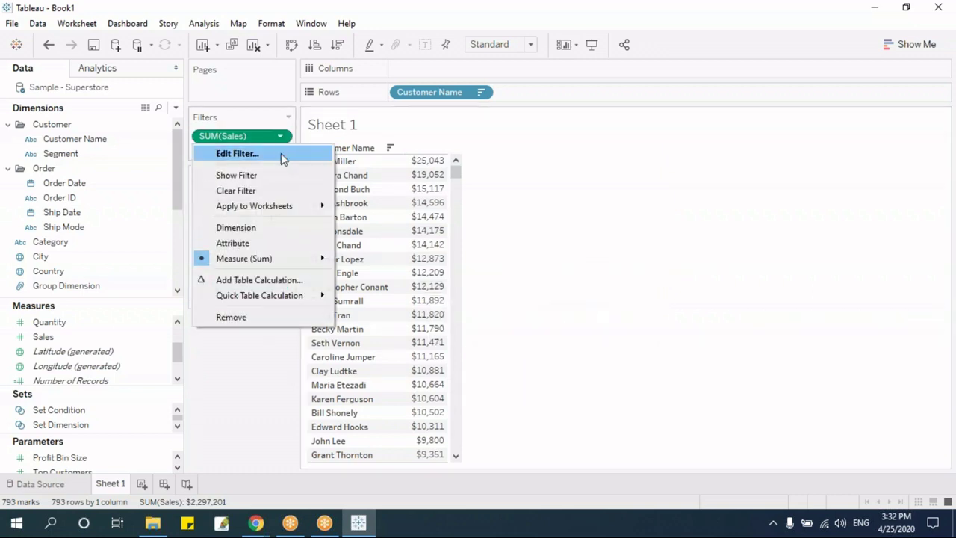
pyautogui.click(281, 155)
pyautogui.click(634, 275)
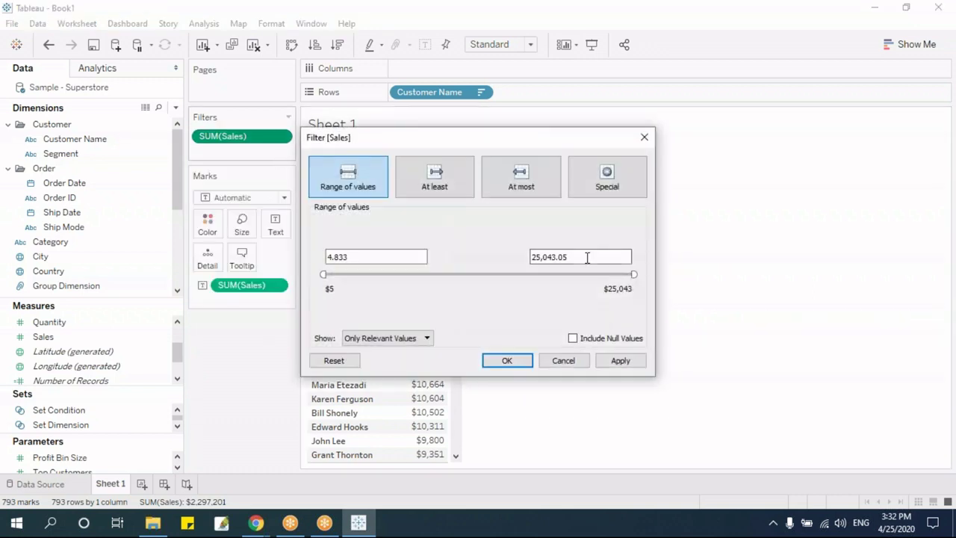
pyautogui.write('10000')
pyautogui.click(509, 362)
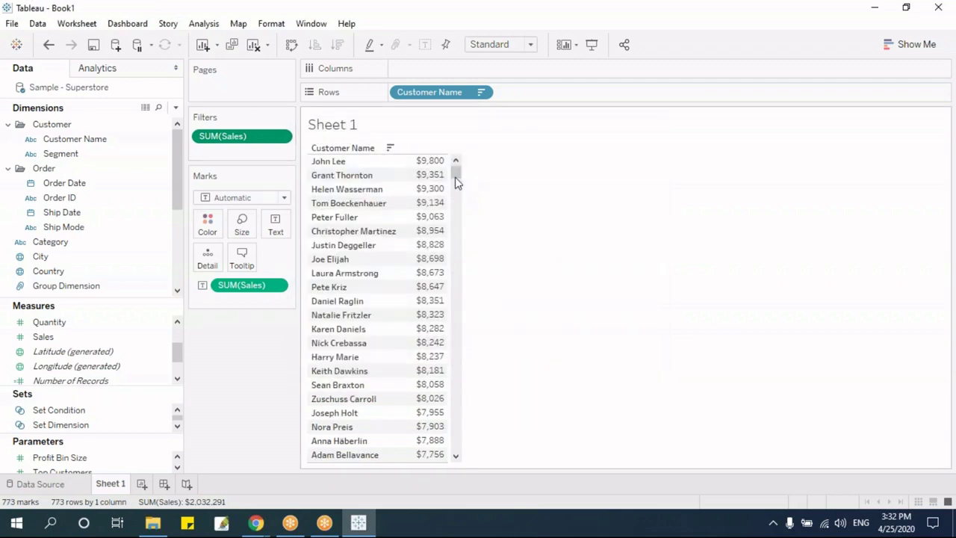
pyautogui.moveTo(457, 183); pyautogui.dragTo(482, 139)
# Step: Change the SUM(Sales) filter to the At least type with a minimum of 15,000 and apply it
pyautogui.click(279, 140)
pyautogui.click(265, 154)
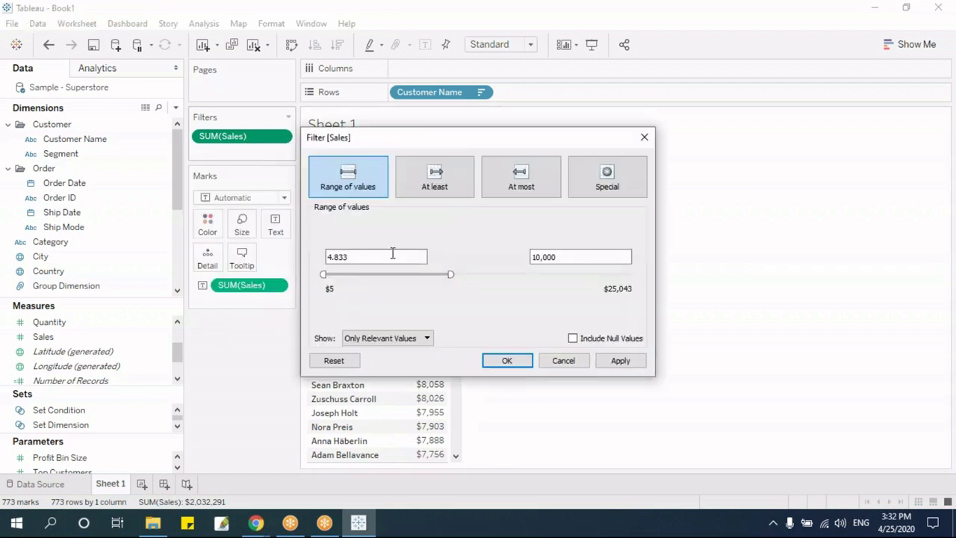
pyautogui.moveTo(449, 145); pyautogui.dragTo(617, 159)
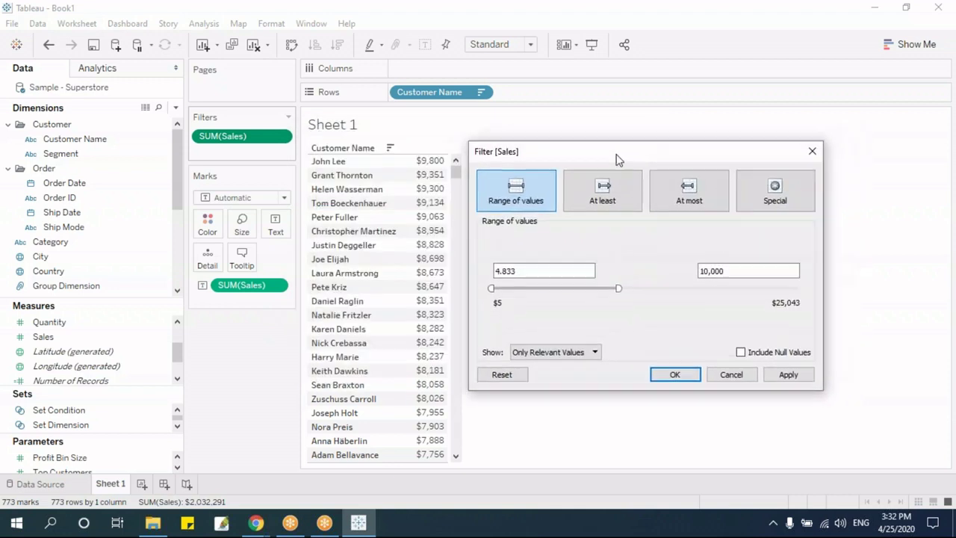
pyautogui.click(610, 196)
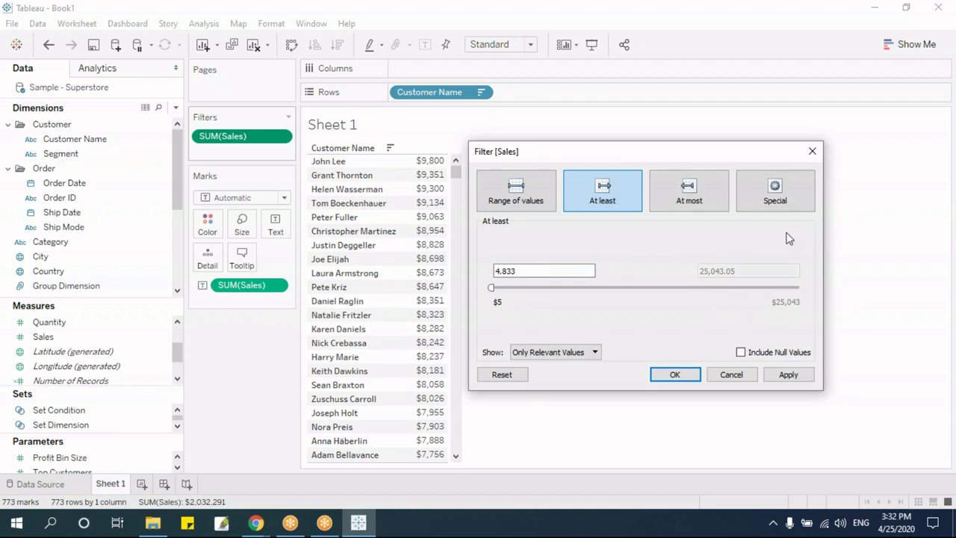
pyautogui.moveTo(540, 300); pyautogui.dragTo(629, 318)
pyautogui.moveTo(552, 271); pyautogui.dragTo(457, 279)
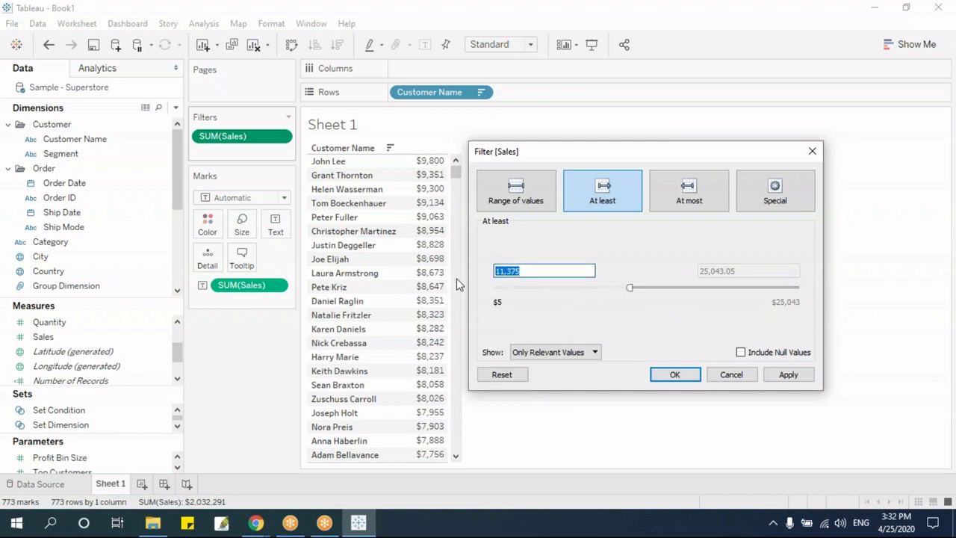
pyautogui.write('15000')
pyautogui.click(679, 375)
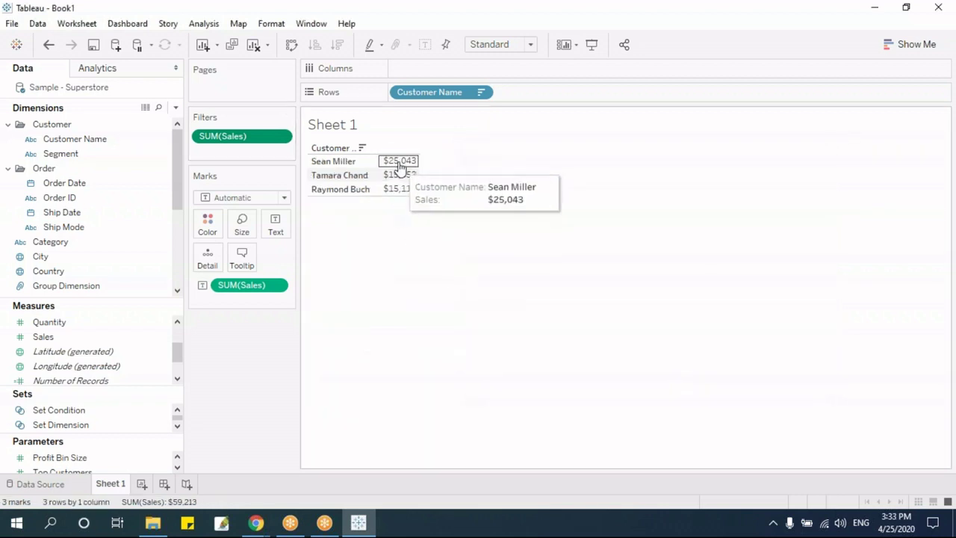
pyautogui.moveTo(401, 193)
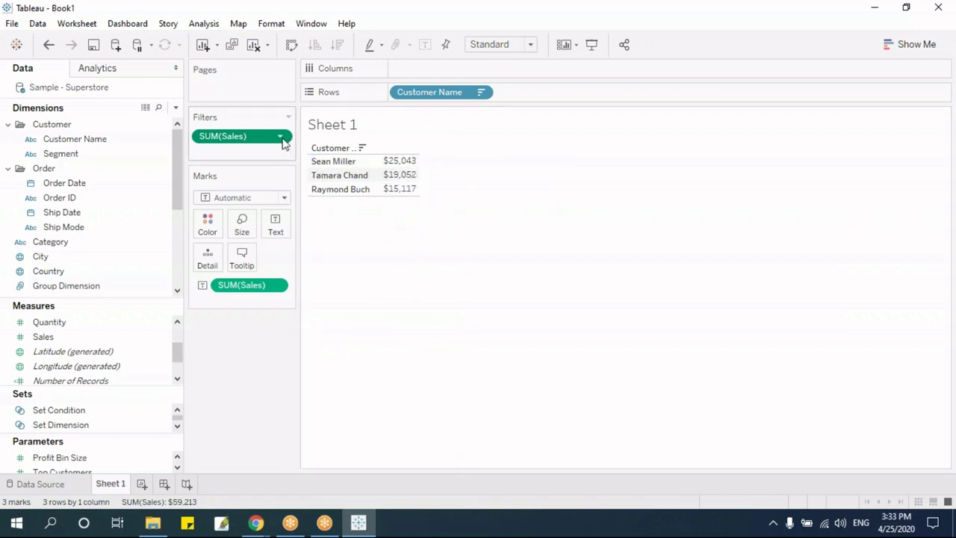
# Step: Change the SUM(Sales) filter to the At most type with a maximum of 20,000 and apply it
pyautogui.click(284, 138)
pyautogui.click(277, 153)
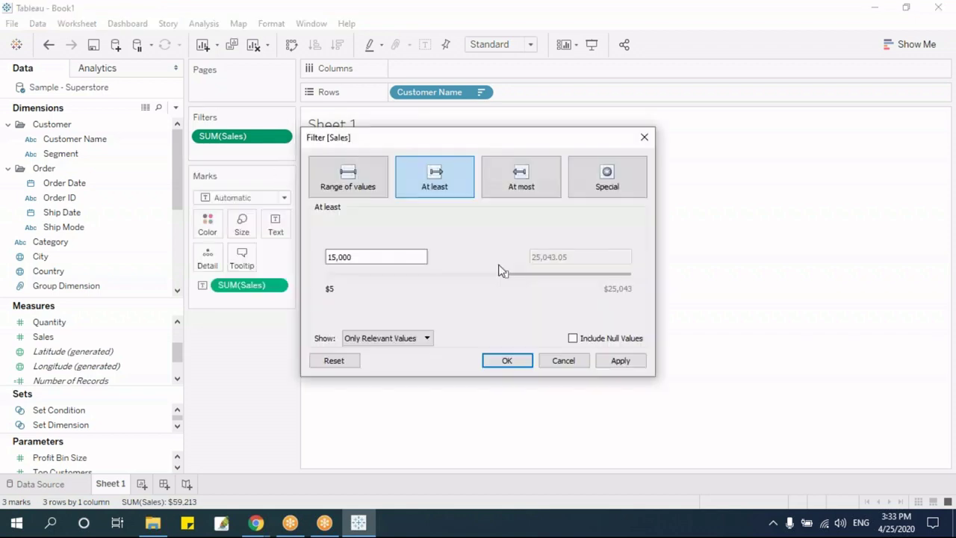
pyautogui.click(535, 189)
pyautogui.moveTo(510, 274); pyautogui.dragTo(478, 306)
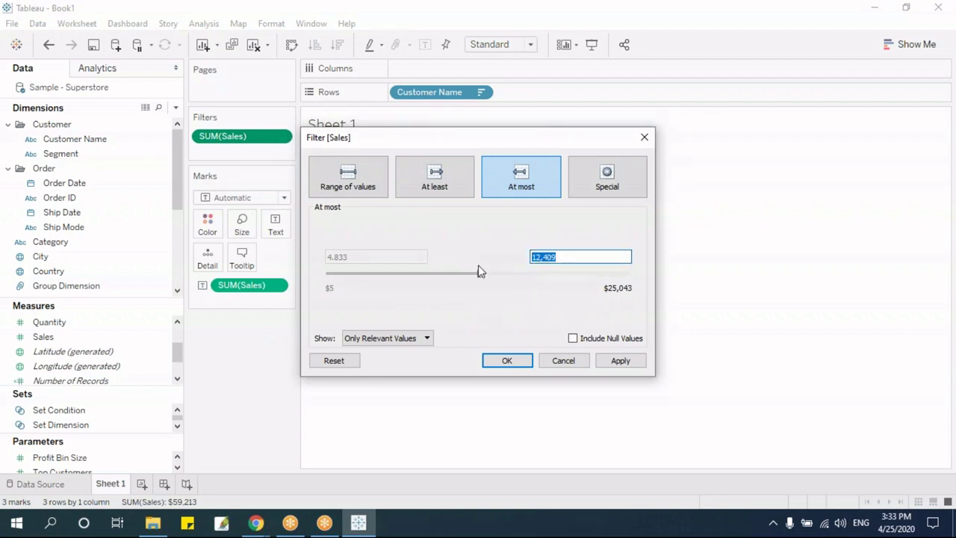
pyautogui.write('20000')
pyautogui.click(516, 362)
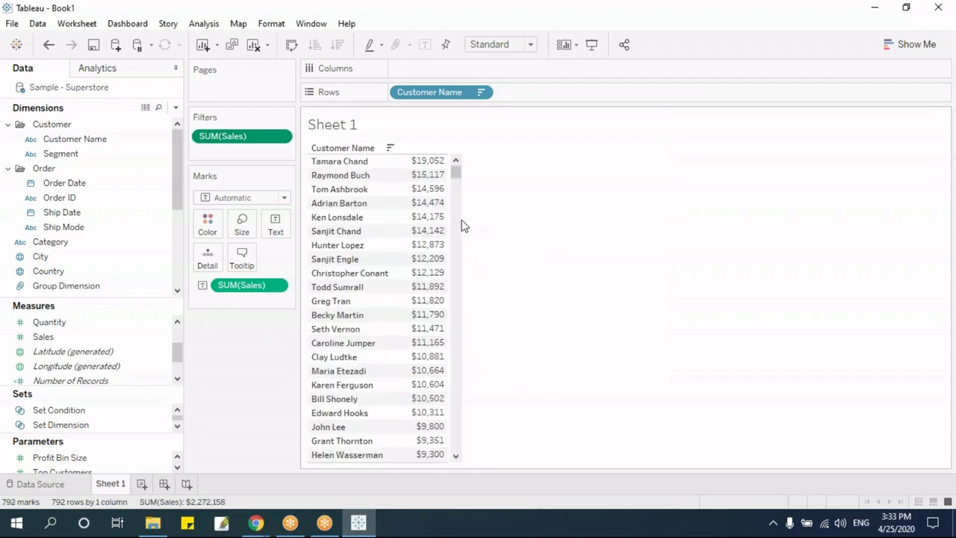
pyautogui.moveTo(455, 171); pyautogui.dragTo(585, 271)
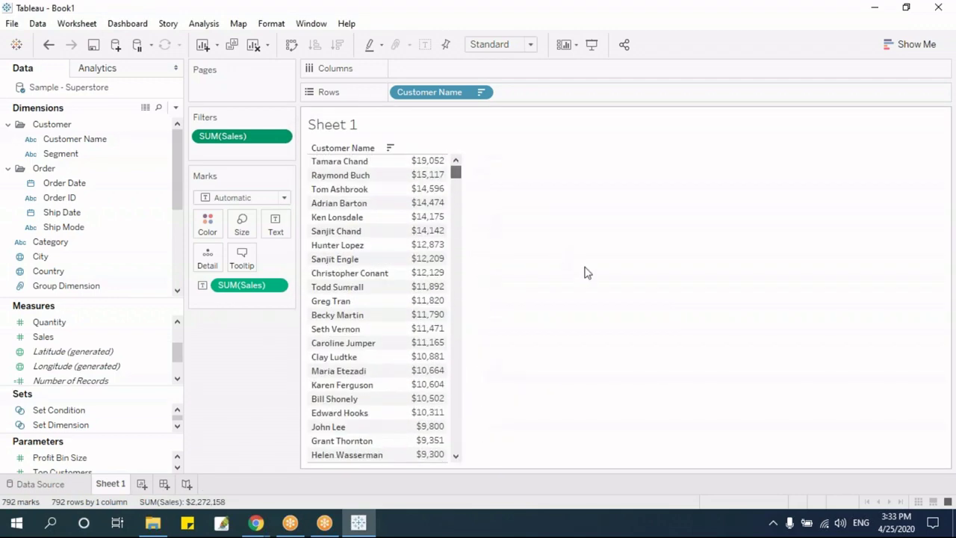
# Step: Show the SUM(Sales) filter control, raise its upper limit to the maximum, and switch it through At Least to Range of Values
pyautogui.click(280, 138)
pyautogui.click(262, 175)
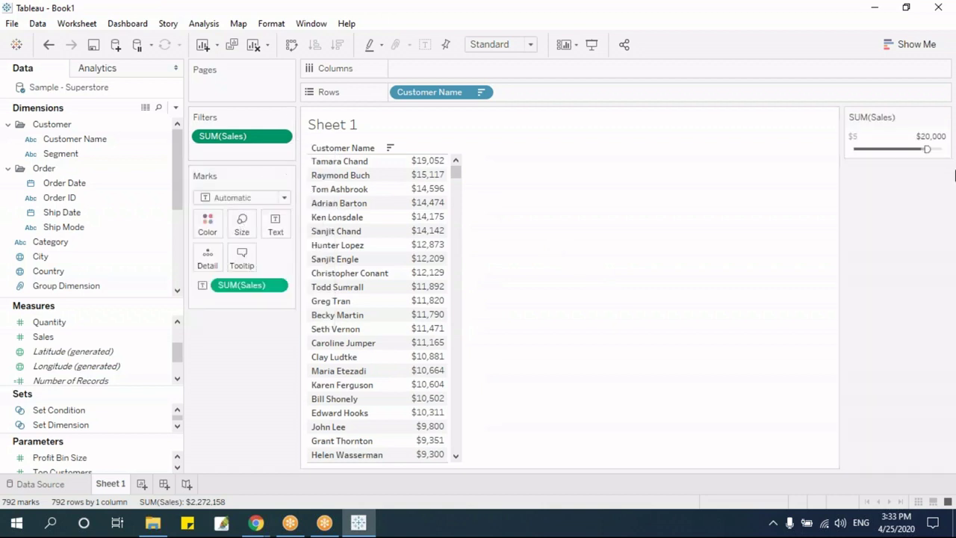
pyautogui.moveTo(926, 148); pyautogui.dragTo(947, 183)
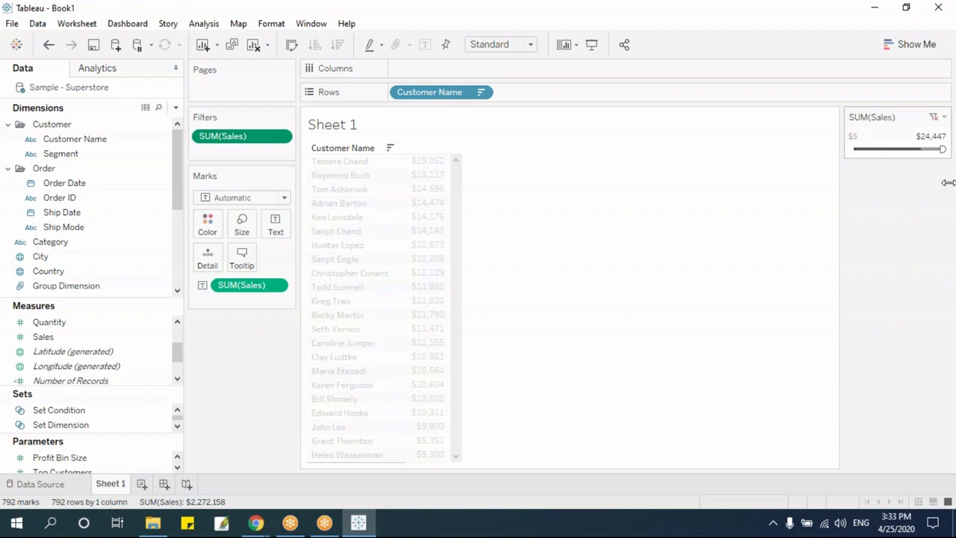
pyautogui.click(944, 117)
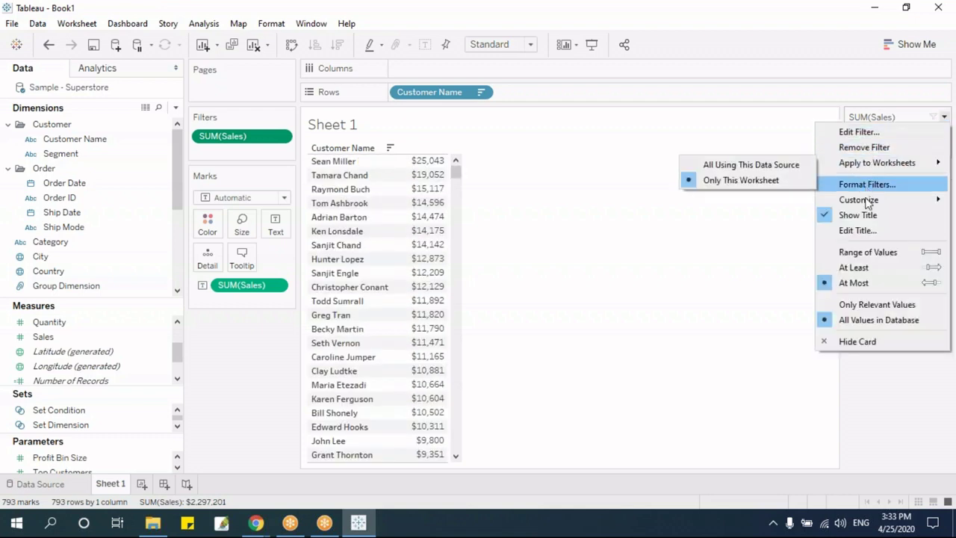
pyautogui.click(853, 266)
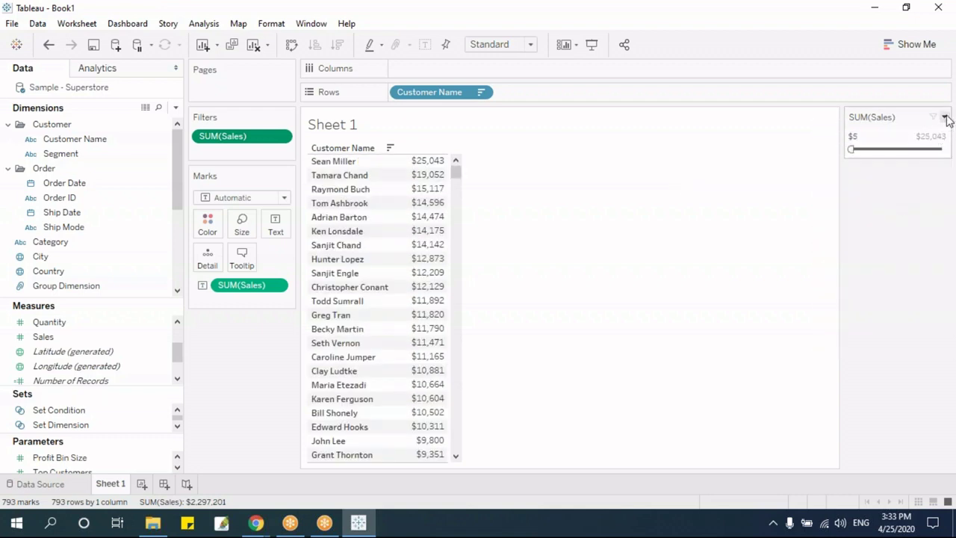
pyautogui.click(943, 118)
pyautogui.click(882, 254)
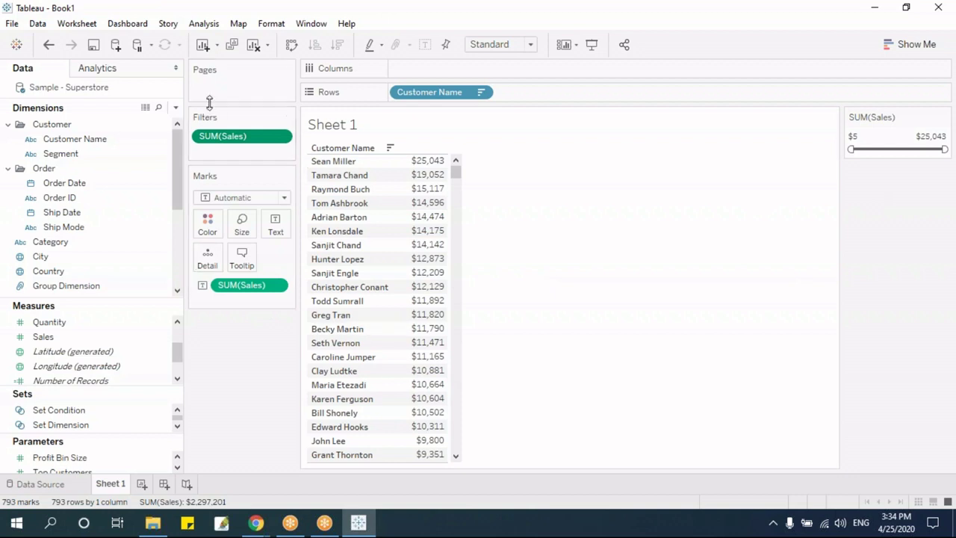
# Step: Clear the whole worksheet and add a Region filter with all regions selected
pyautogui.moveTo(427, 287)
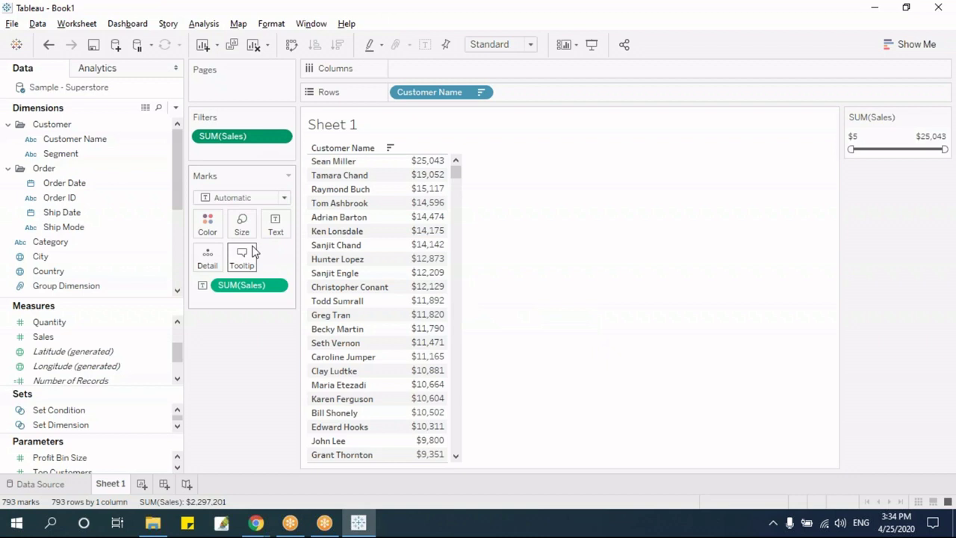
pyautogui.hotkey('alt', 'shift', 'BackSpace')
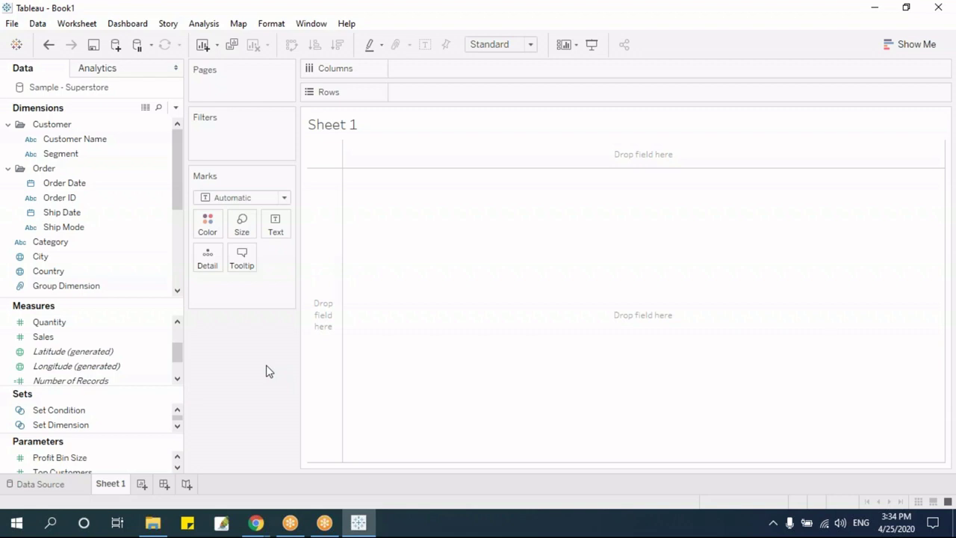
pyautogui.moveTo(63, 183); pyautogui.dragTo(93, 194)
pyautogui.moveTo(178, 164); pyautogui.dragTo(178, 228)
pyautogui.moveTo(46, 256); pyautogui.dragTo(246, 140)
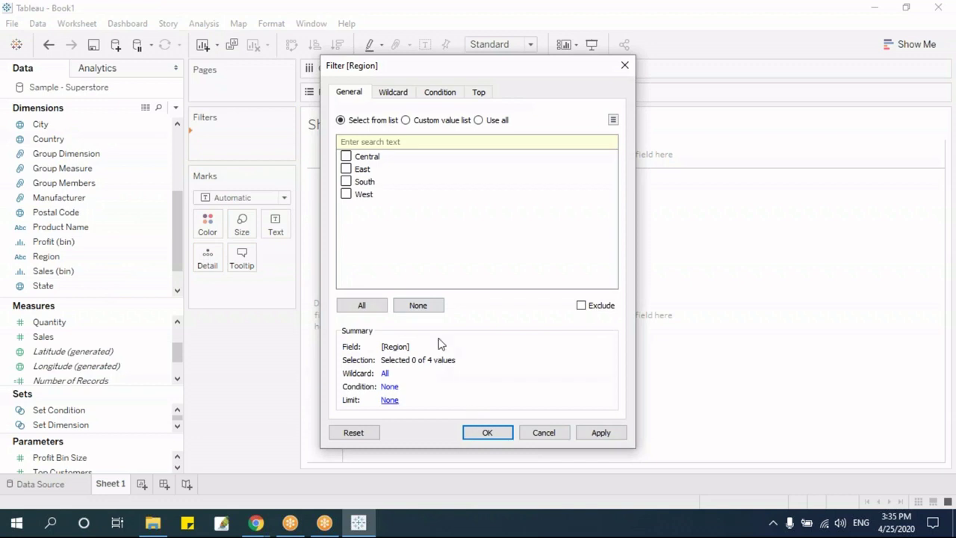
pyautogui.click(362, 302)
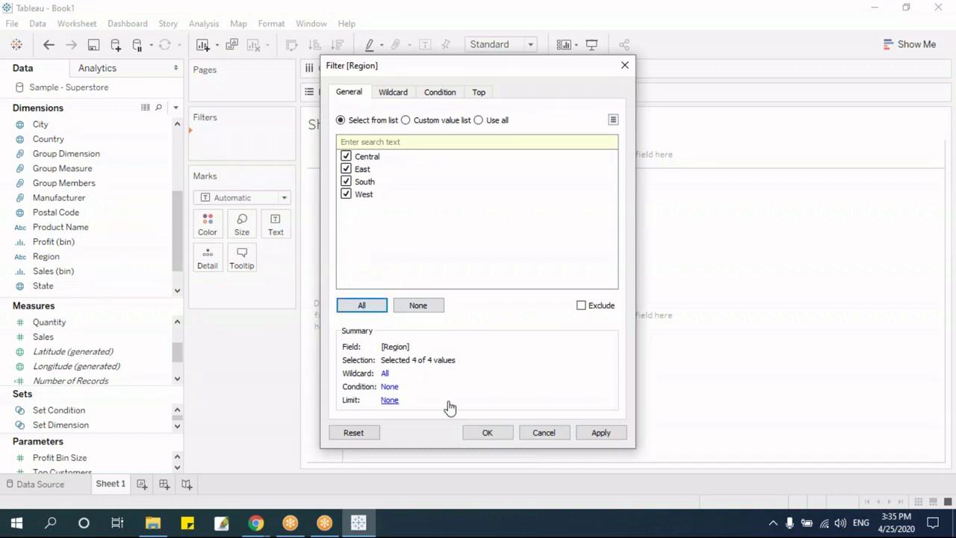
pyautogui.click(486, 432)
# Step: Add a State filter with all states selected
pyautogui.moveTo(51, 289); pyautogui.dragTo(244, 154)
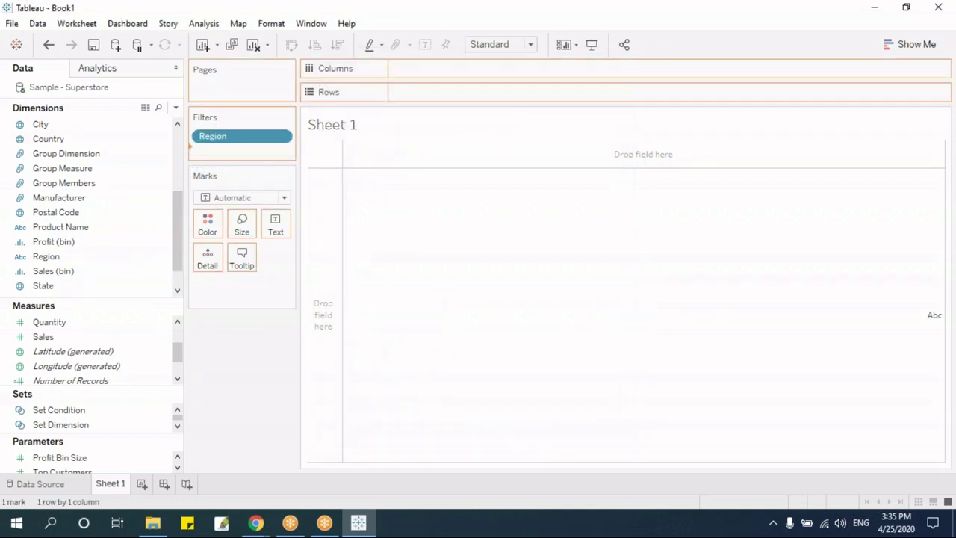
pyautogui.click(373, 305)
pyautogui.click(487, 432)
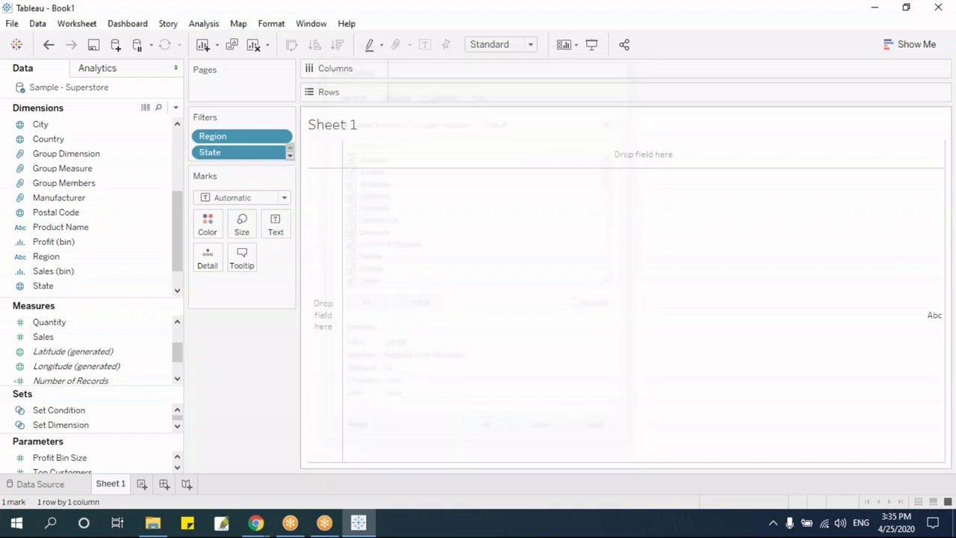
# Step: Show the filter controls for Region and State, and place the State control below the Region control
pyautogui.click(280, 138)
pyautogui.click(238, 174)
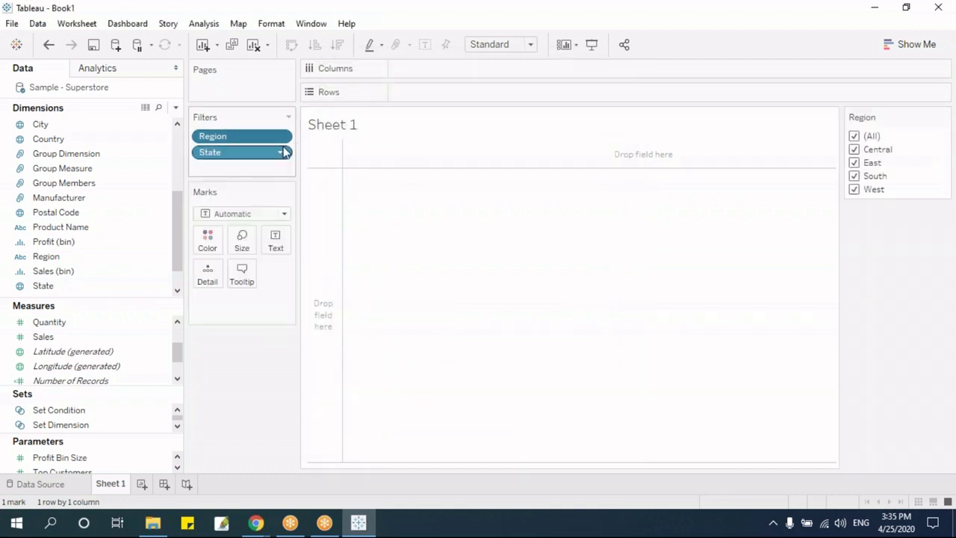
pyautogui.click(281, 154)
pyautogui.click(255, 194)
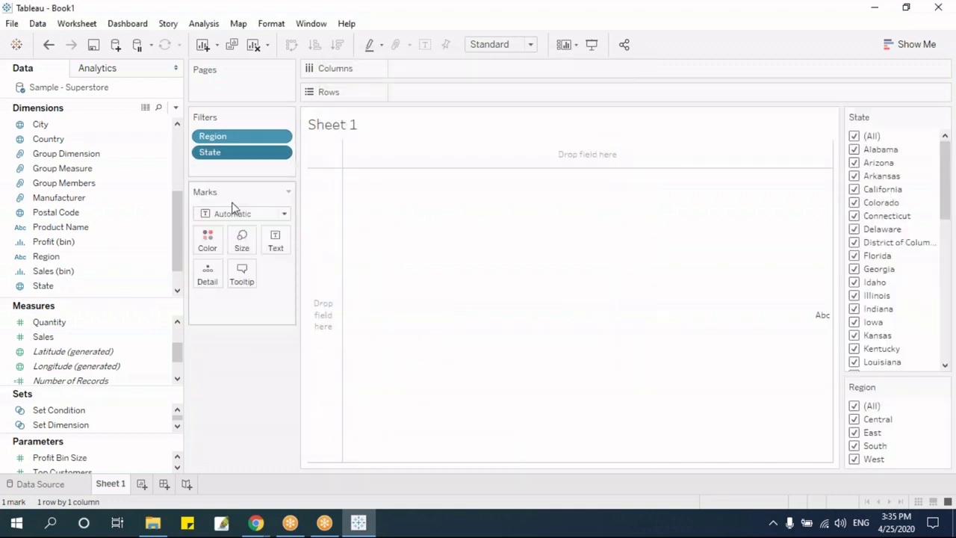
pyautogui.moveTo(885, 119); pyautogui.dragTo(904, 469)
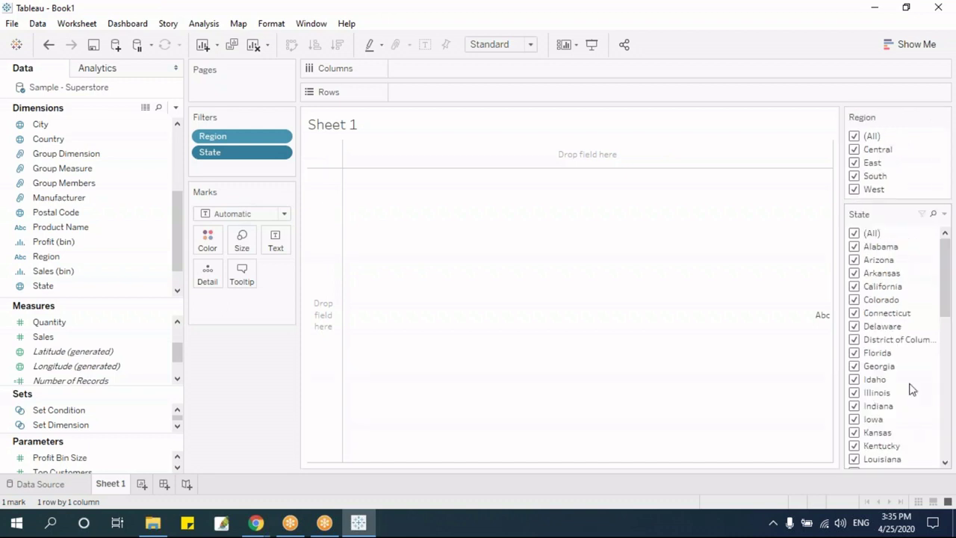
# Step: Keep only Central selected in the Region filter and make the State filter list only relevant values
pyautogui.click(855, 136)
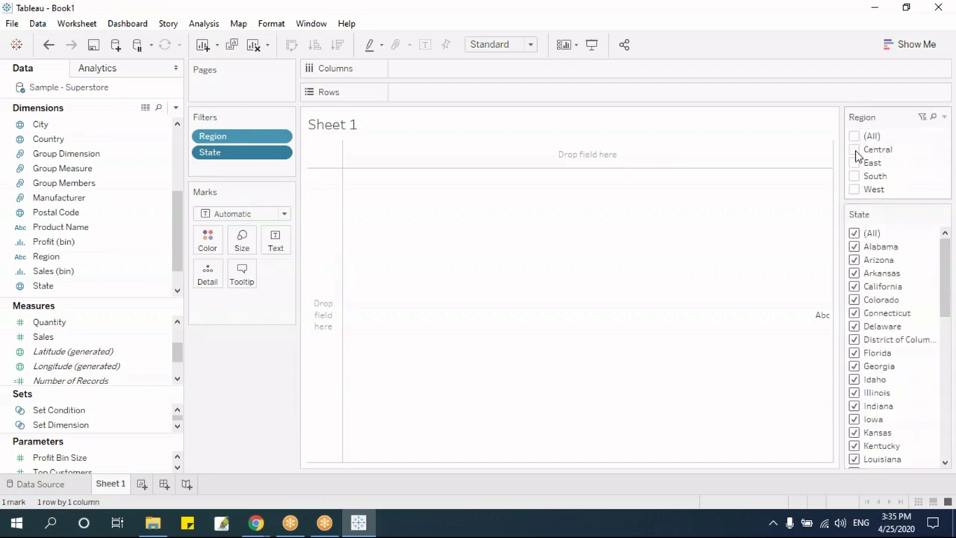
pyautogui.click(855, 150)
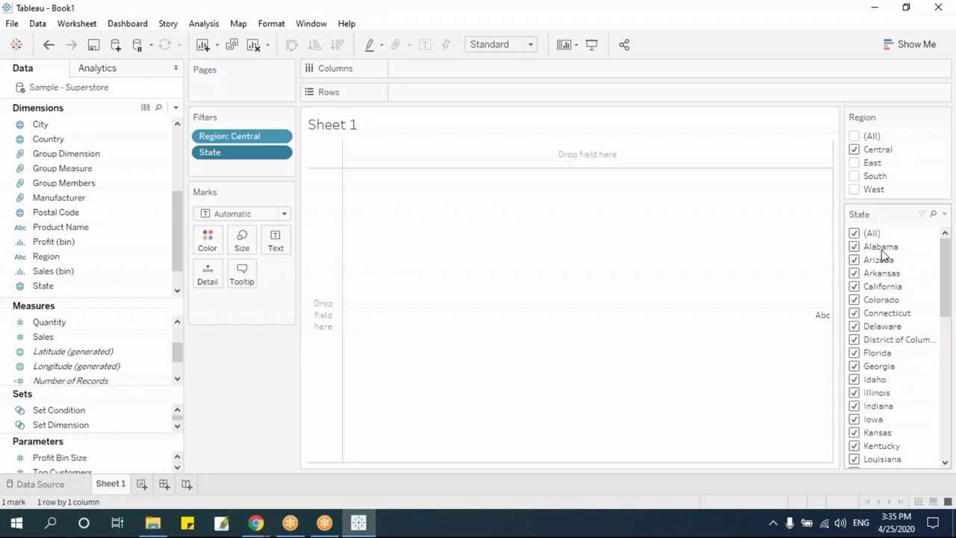
pyautogui.click(945, 215)
pyautogui.click(848, 454)
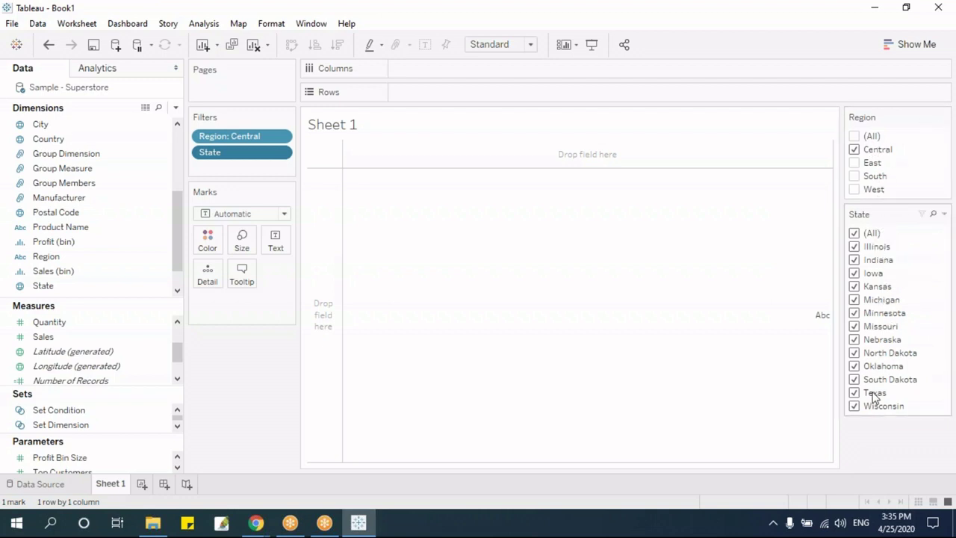
# Step: Switch the Region filter's selection from Central to East
pyautogui.click(855, 163)
pyautogui.click(854, 150)
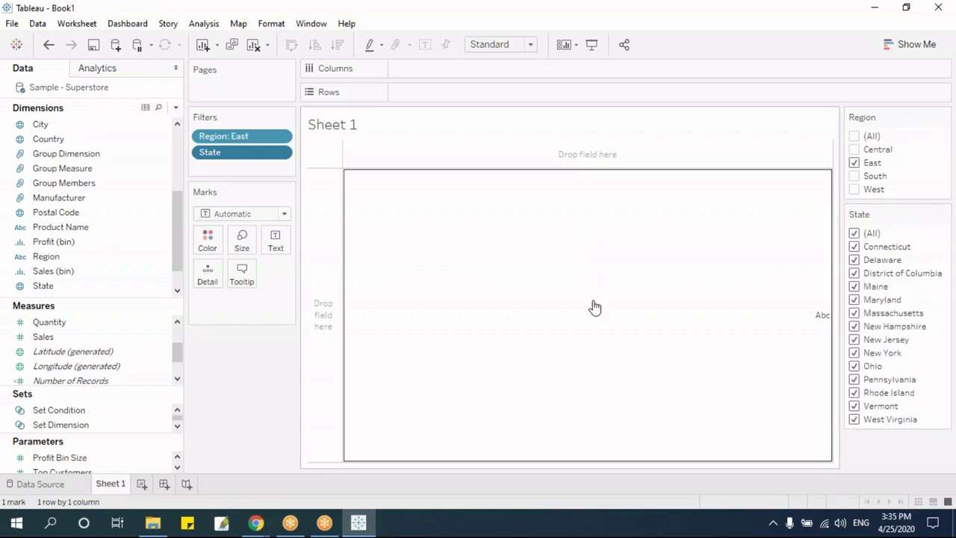